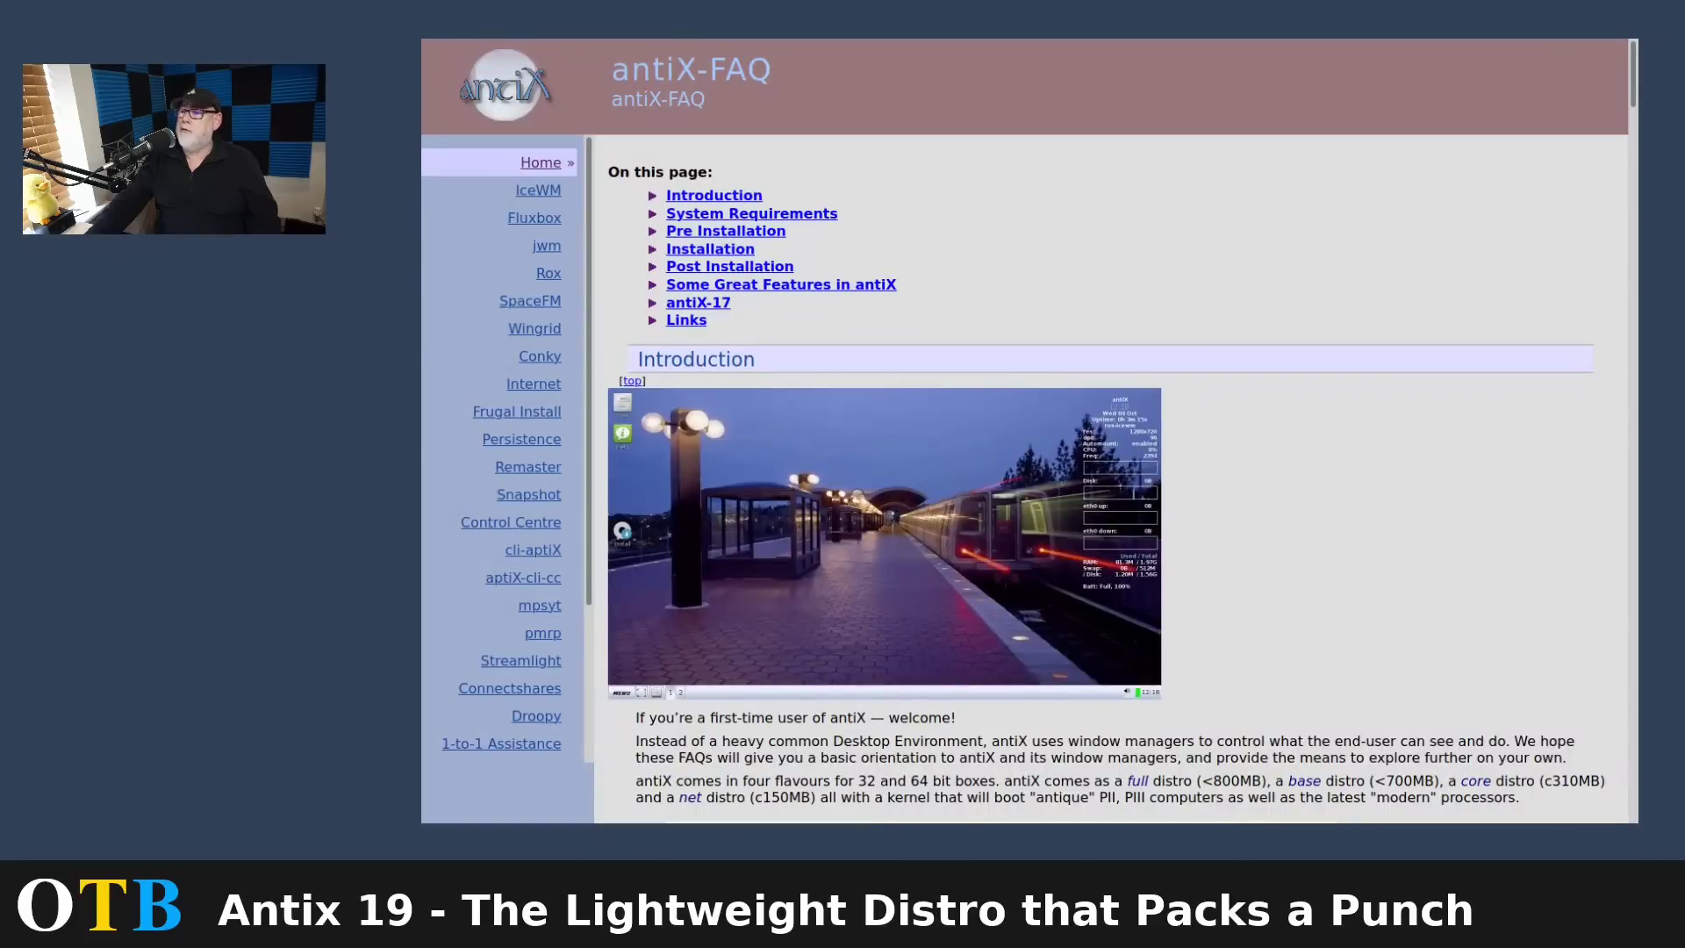
Read the antiX-FAQ introduction, system requirements and pre-installation sections, focusing on the distro flavours and minimum hardware.
{"action": "scroll", "coordinate": [1183, 305], "scroll_direction": "down", "scroll_amount": 5}
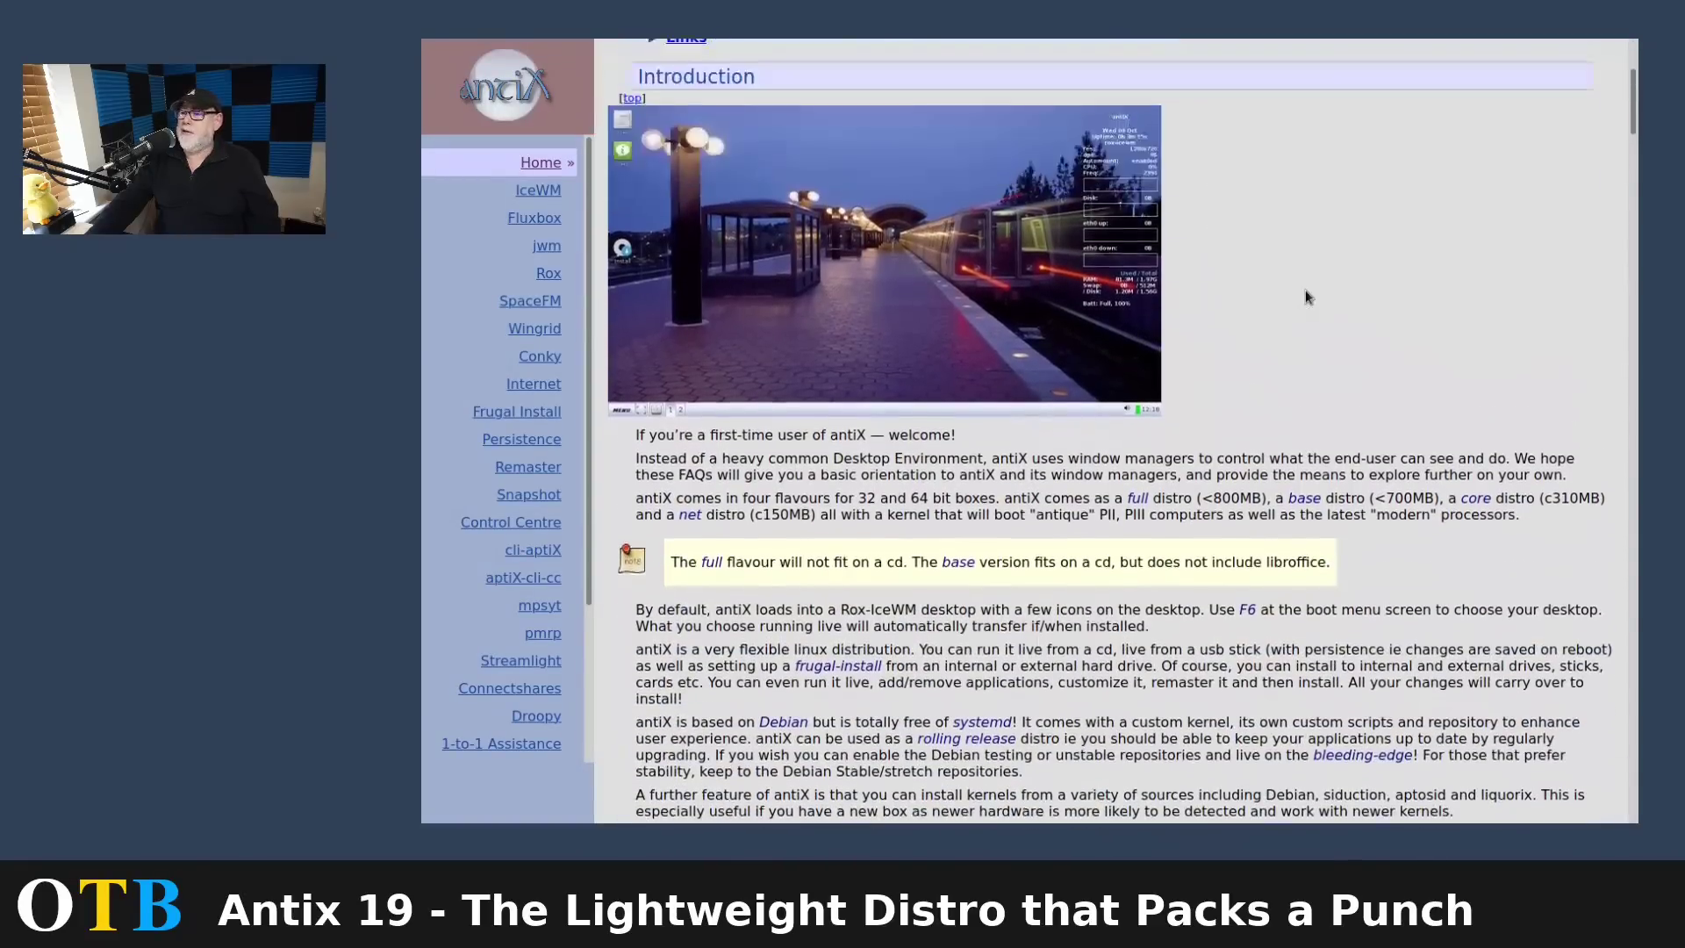
{"action": "scroll", "coordinate": [1304, 297], "scroll_direction": "up", "scroll_amount": 5}
{"action": "scroll", "coordinate": [1301, 296], "scroll_direction": "down", "scroll_amount": 9}
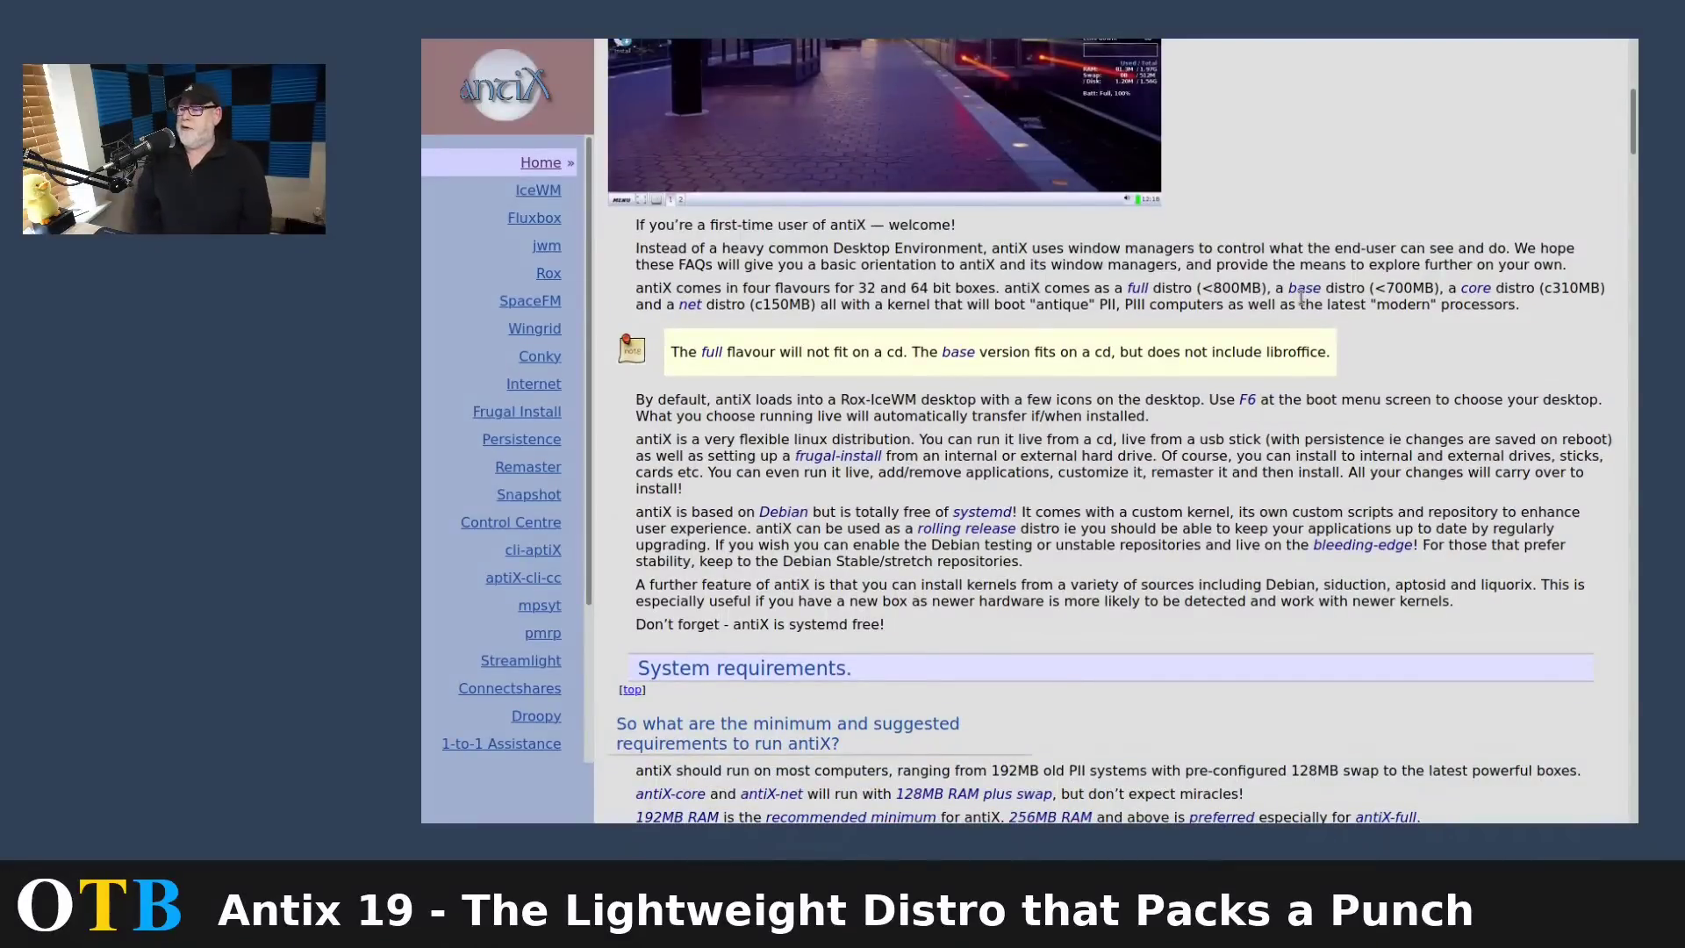
{"action": "scroll", "coordinate": [1302, 297], "scroll_direction": "down", "scroll_amount": 7}
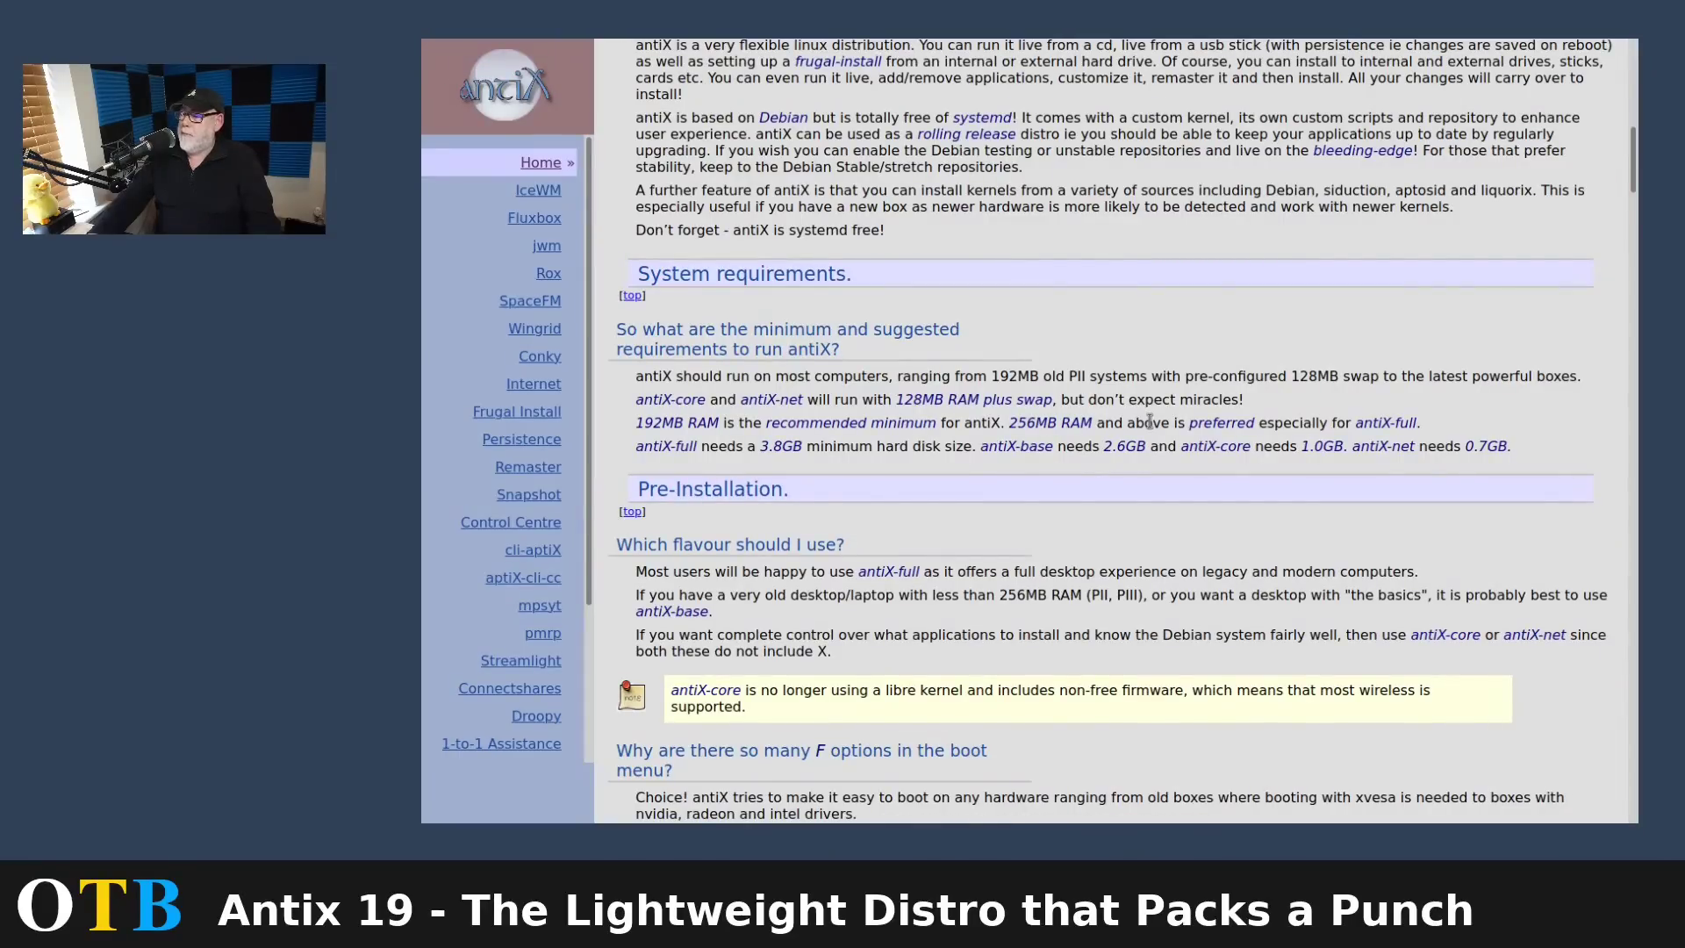
{"action": "scroll", "coordinate": [1150, 423], "scroll_direction": "up", "scroll_amount": 3}
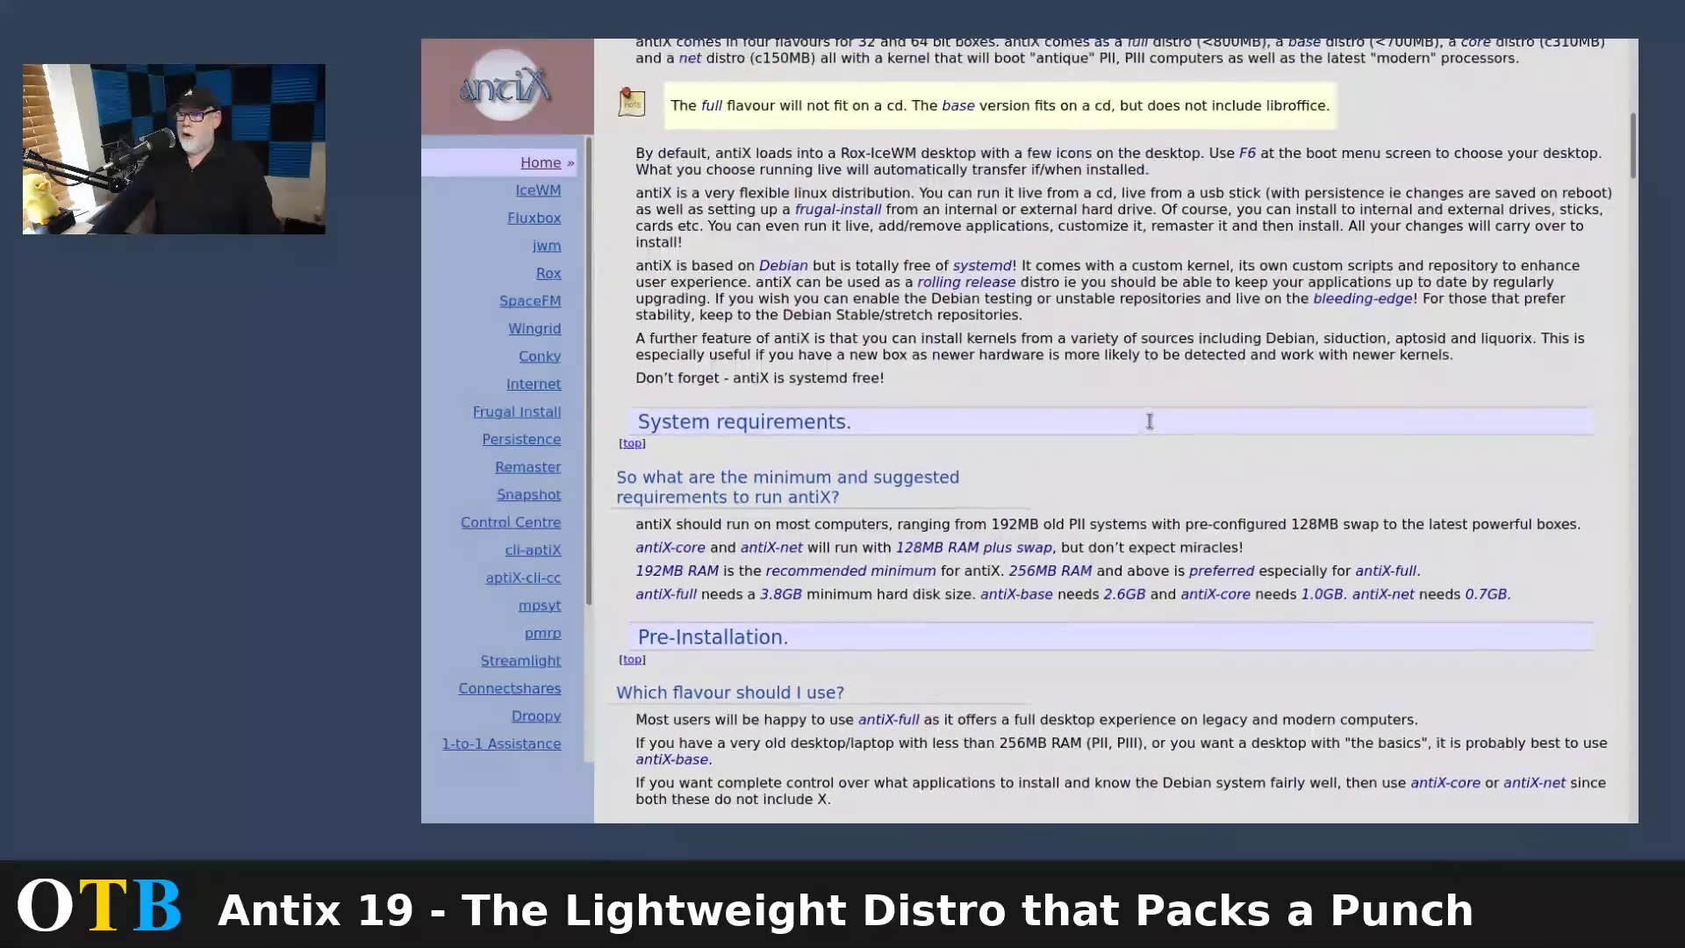
{"action": "scroll", "coordinate": [1150, 422], "scroll_direction": "up", "scroll_amount": 6}
{"action": "scroll", "coordinate": [1150, 423], "scroll_direction": "down", "scroll_amount": 4}
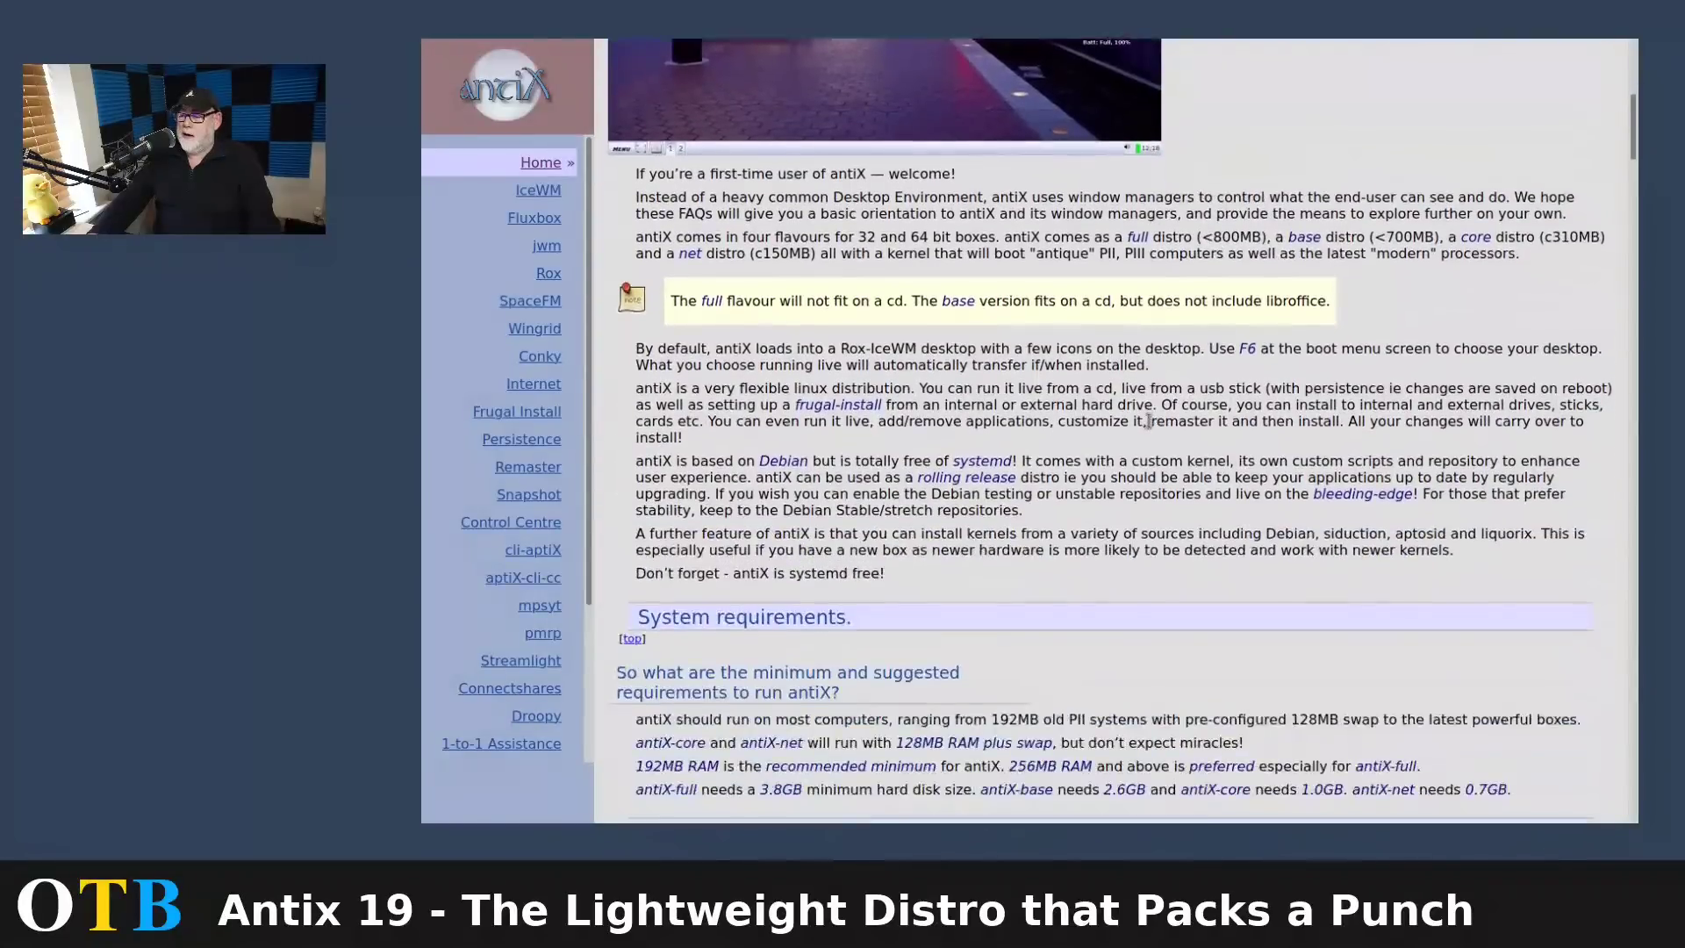
{"action": "scroll", "coordinate": [1148, 422], "scroll_direction": "down", "scroll_amount": 2}
{"action": "scroll", "coordinate": [1177, 417], "scroll_direction": "down", "scroll_amount": 3}
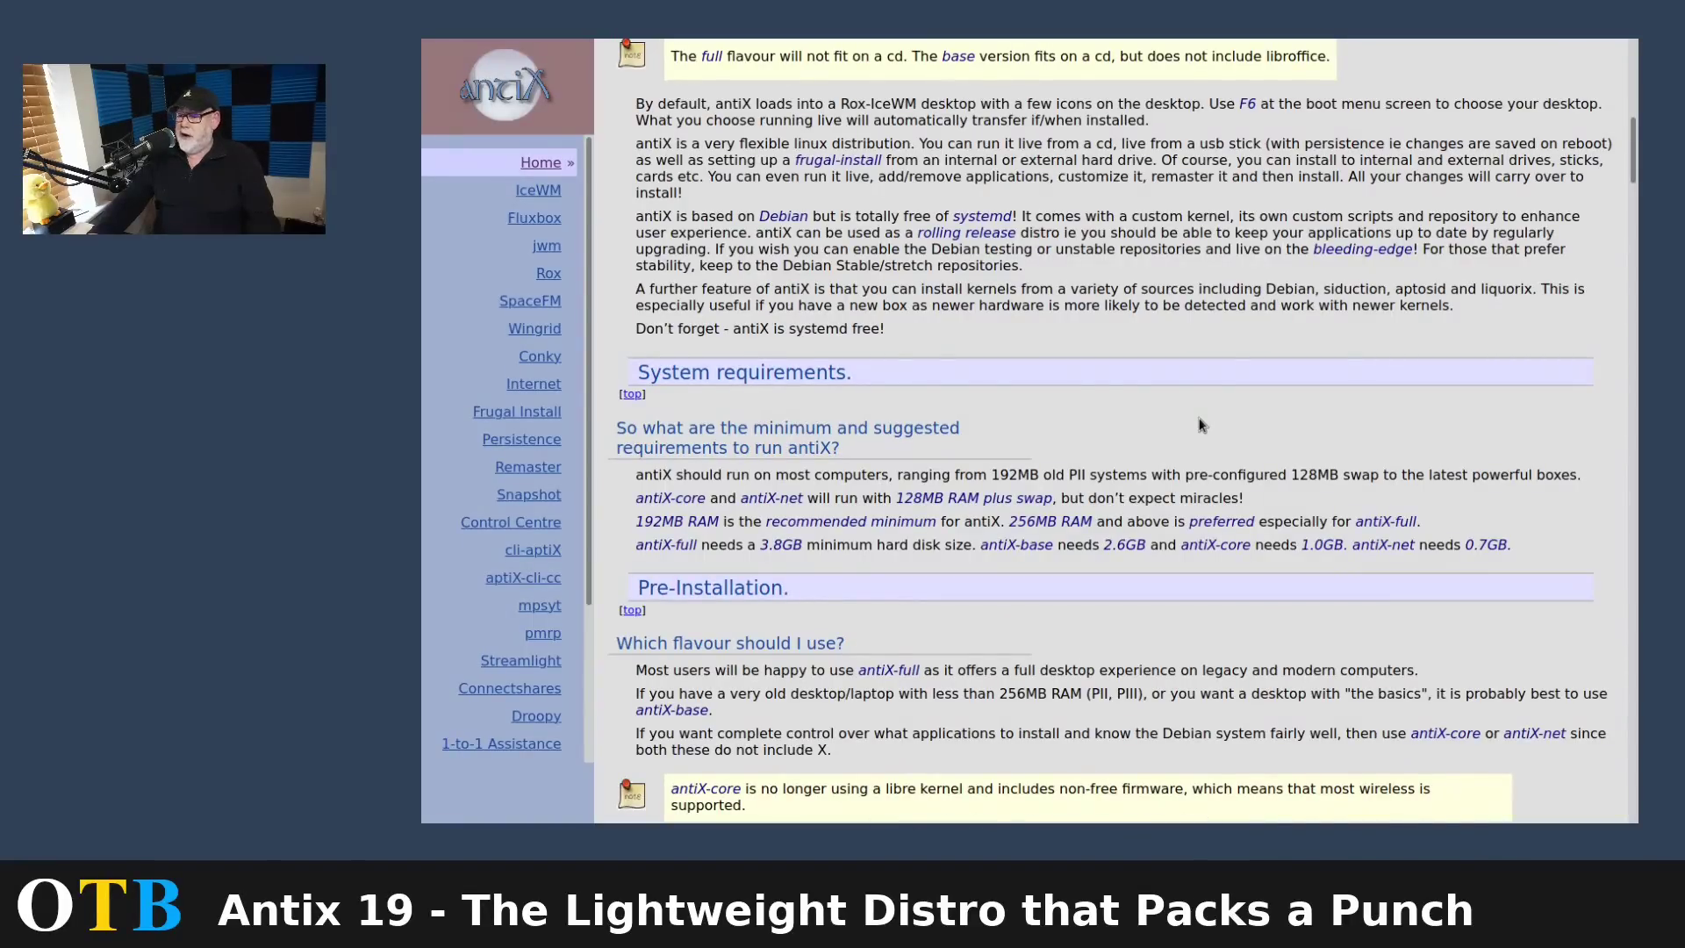
{"action": "scroll", "coordinate": [1201, 426], "scroll_direction": "up", "scroll_amount": 4}
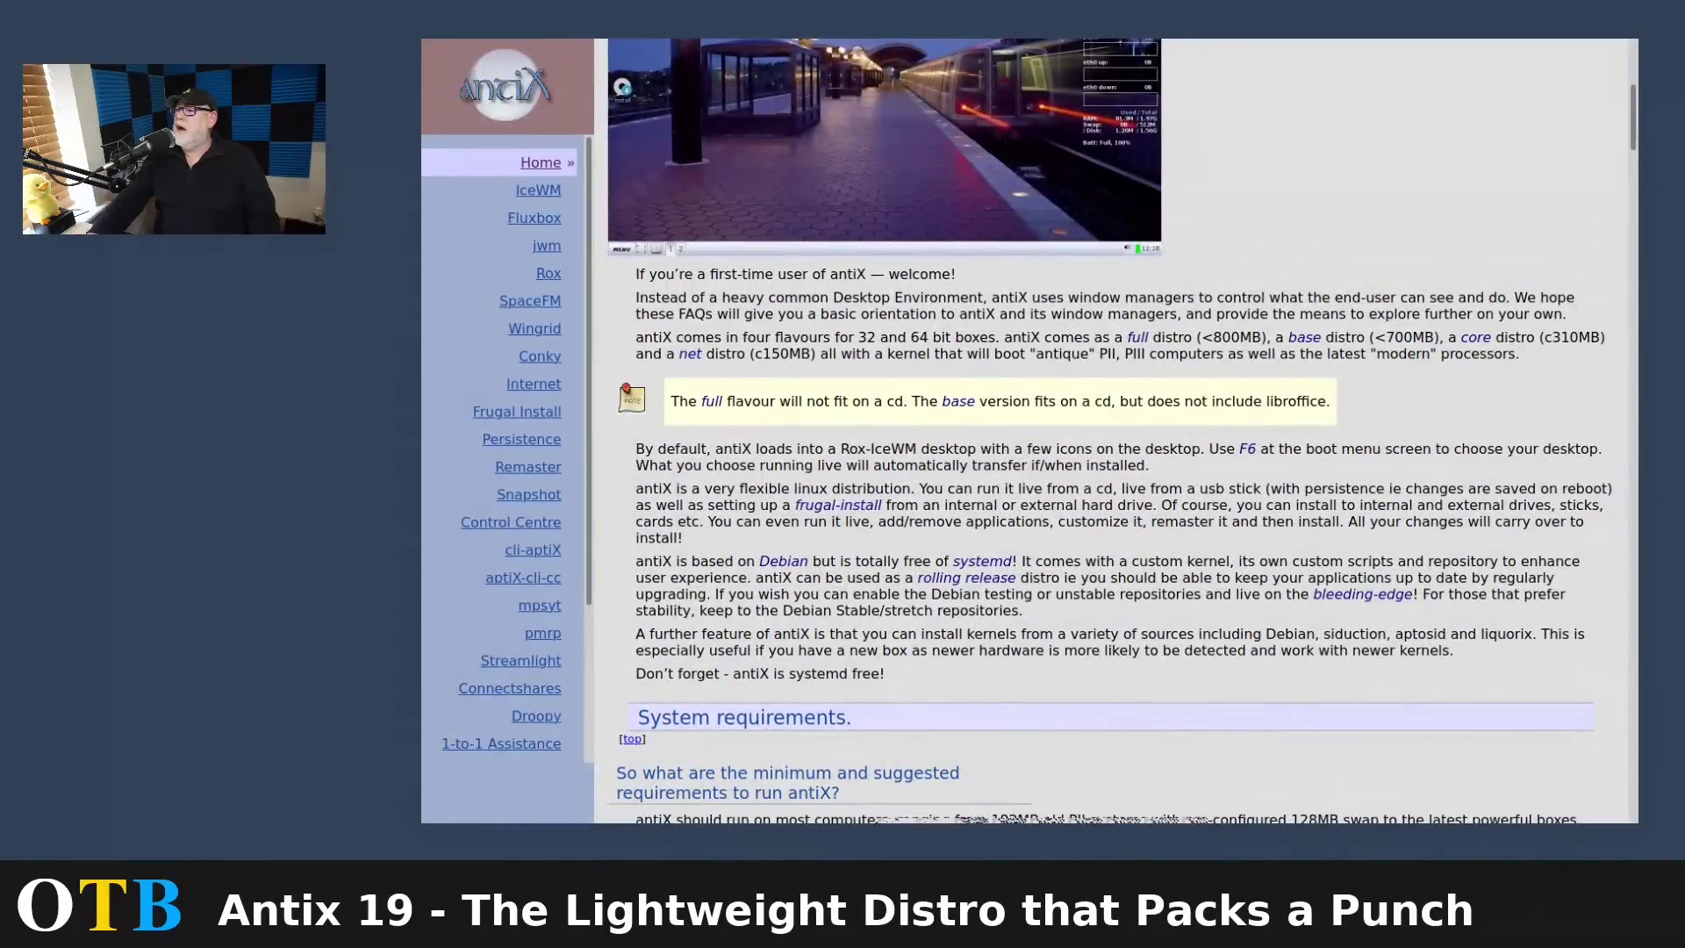
Switch to the Wikipedia article on antiX and examine its release history table.
{"action": "key", "text": "ctrl+Tab"}
{"action": "scroll", "coordinate": [1163, 337], "scroll_direction": "up", "scroll_amount": 1}
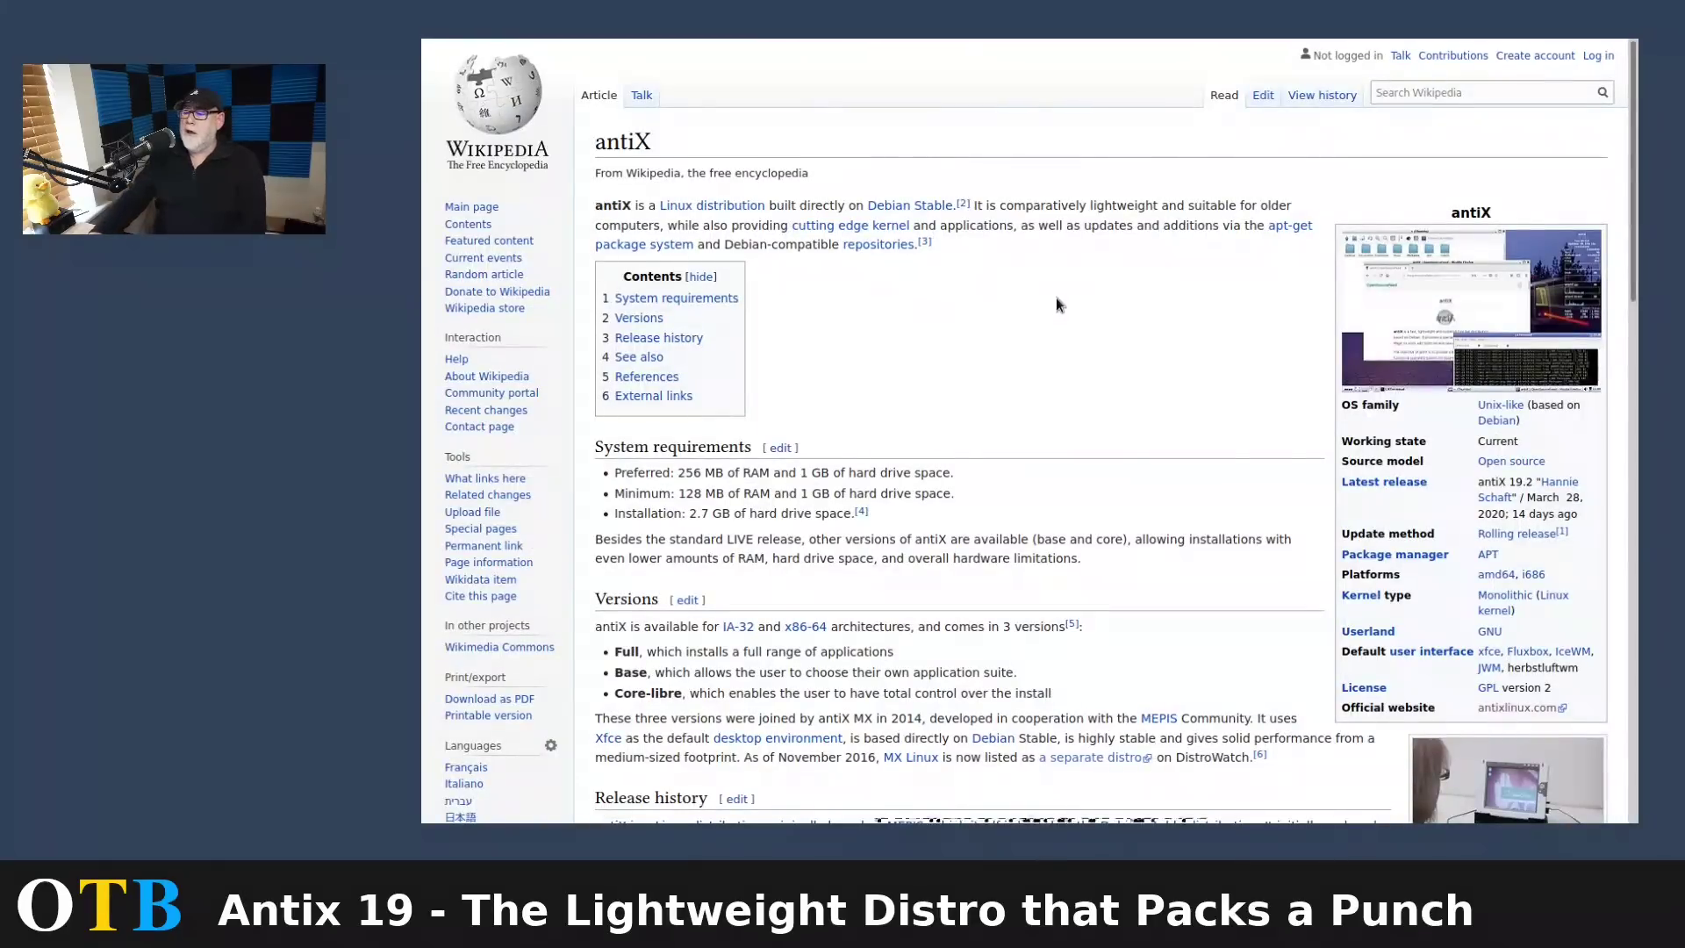
{"action": "scroll", "coordinate": [1056, 297], "scroll_direction": "down", "scroll_amount": 8}
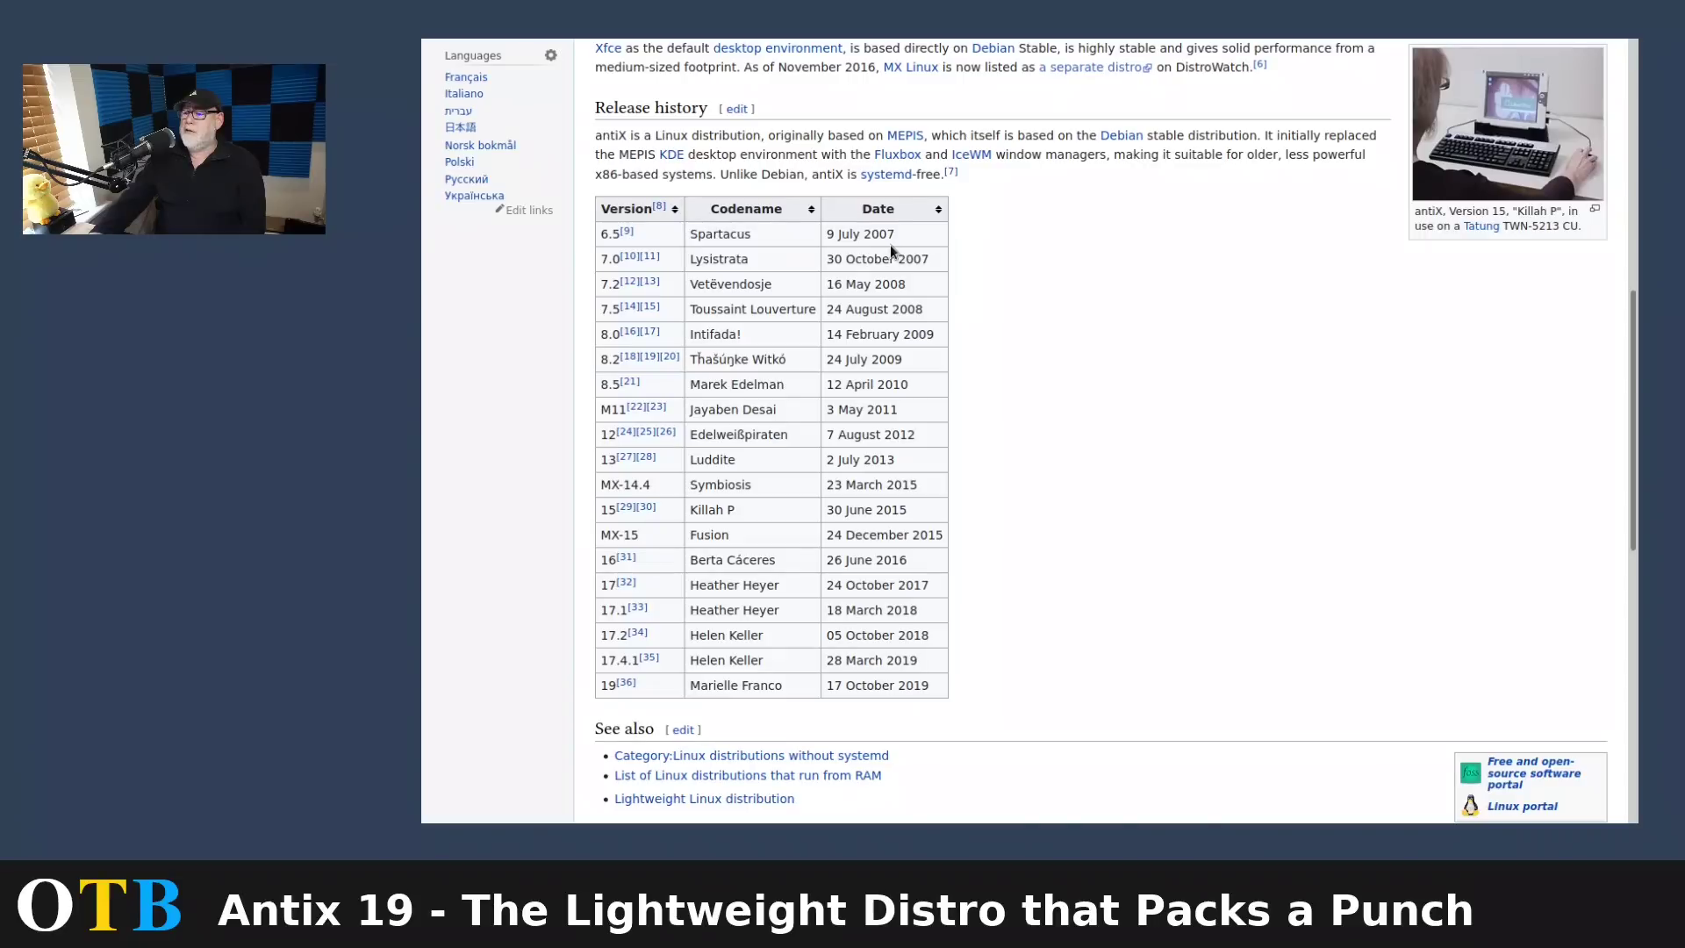
{"action": "scroll", "coordinate": [1145, 310], "scroll_direction": "up", "scroll_amount": 2}
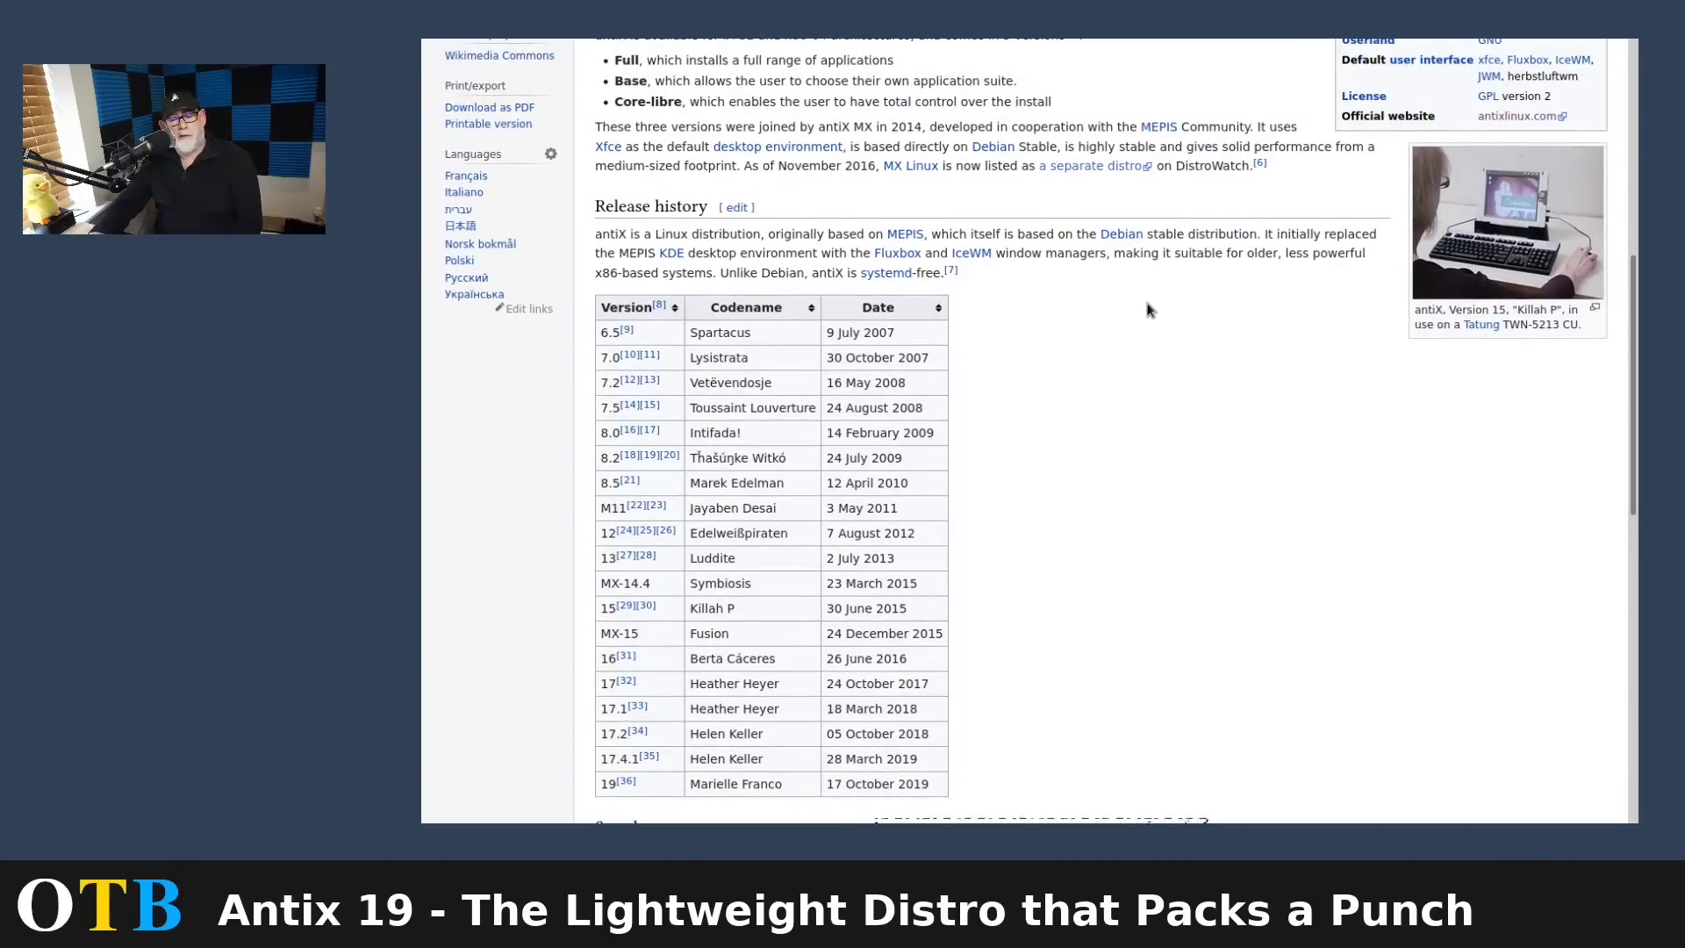
{"action": "scroll", "coordinate": [1147, 308], "scroll_direction": "down", "scroll_amount": 3}
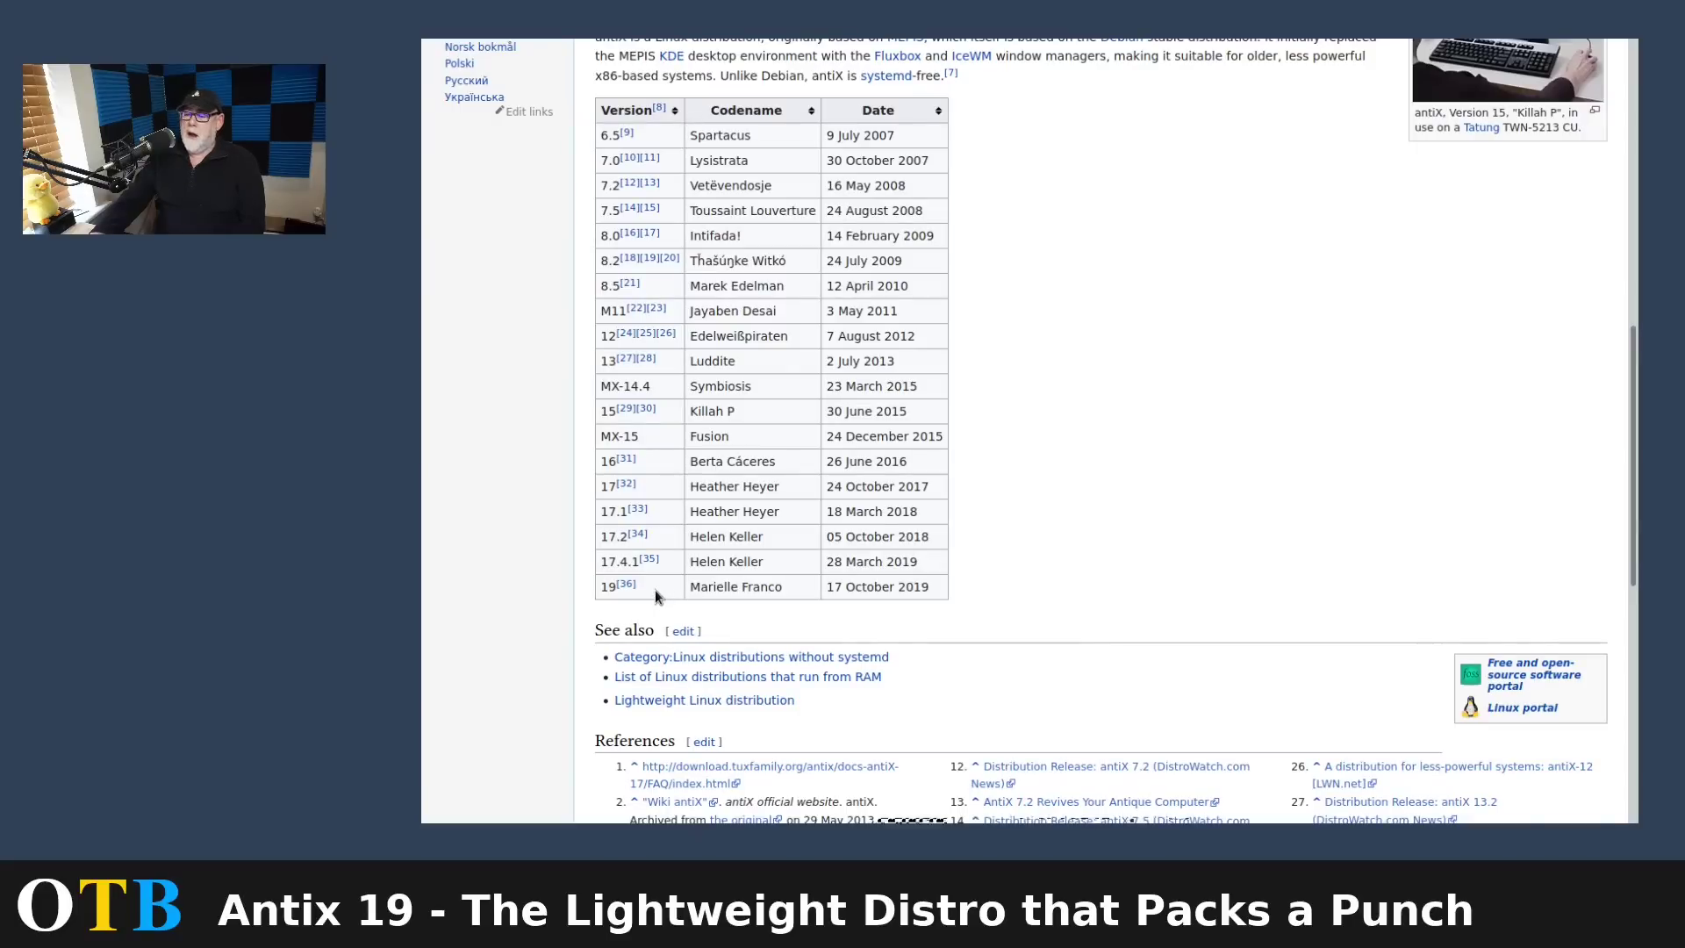
{"action": "scroll", "coordinate": [1097, 601], "scroll_direction": "up", "scroll_amount": 5}
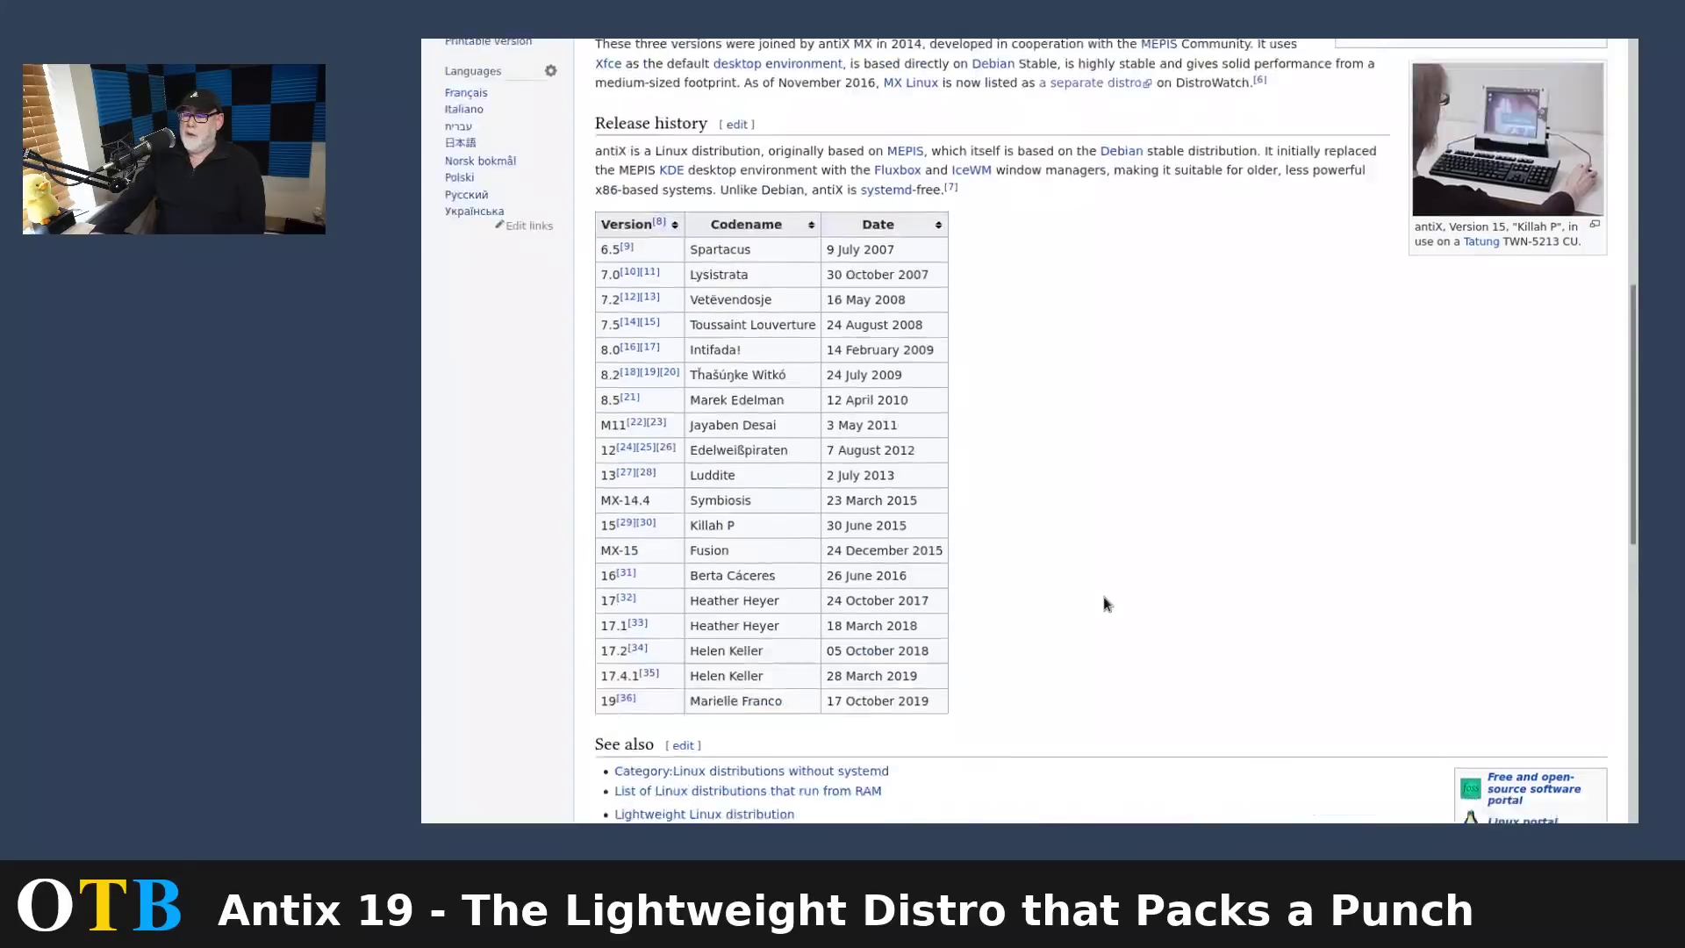
{"action": "scroll", "coordinate": [1106, 602], "scroll_direction": "up", "scroll_amount": 3}
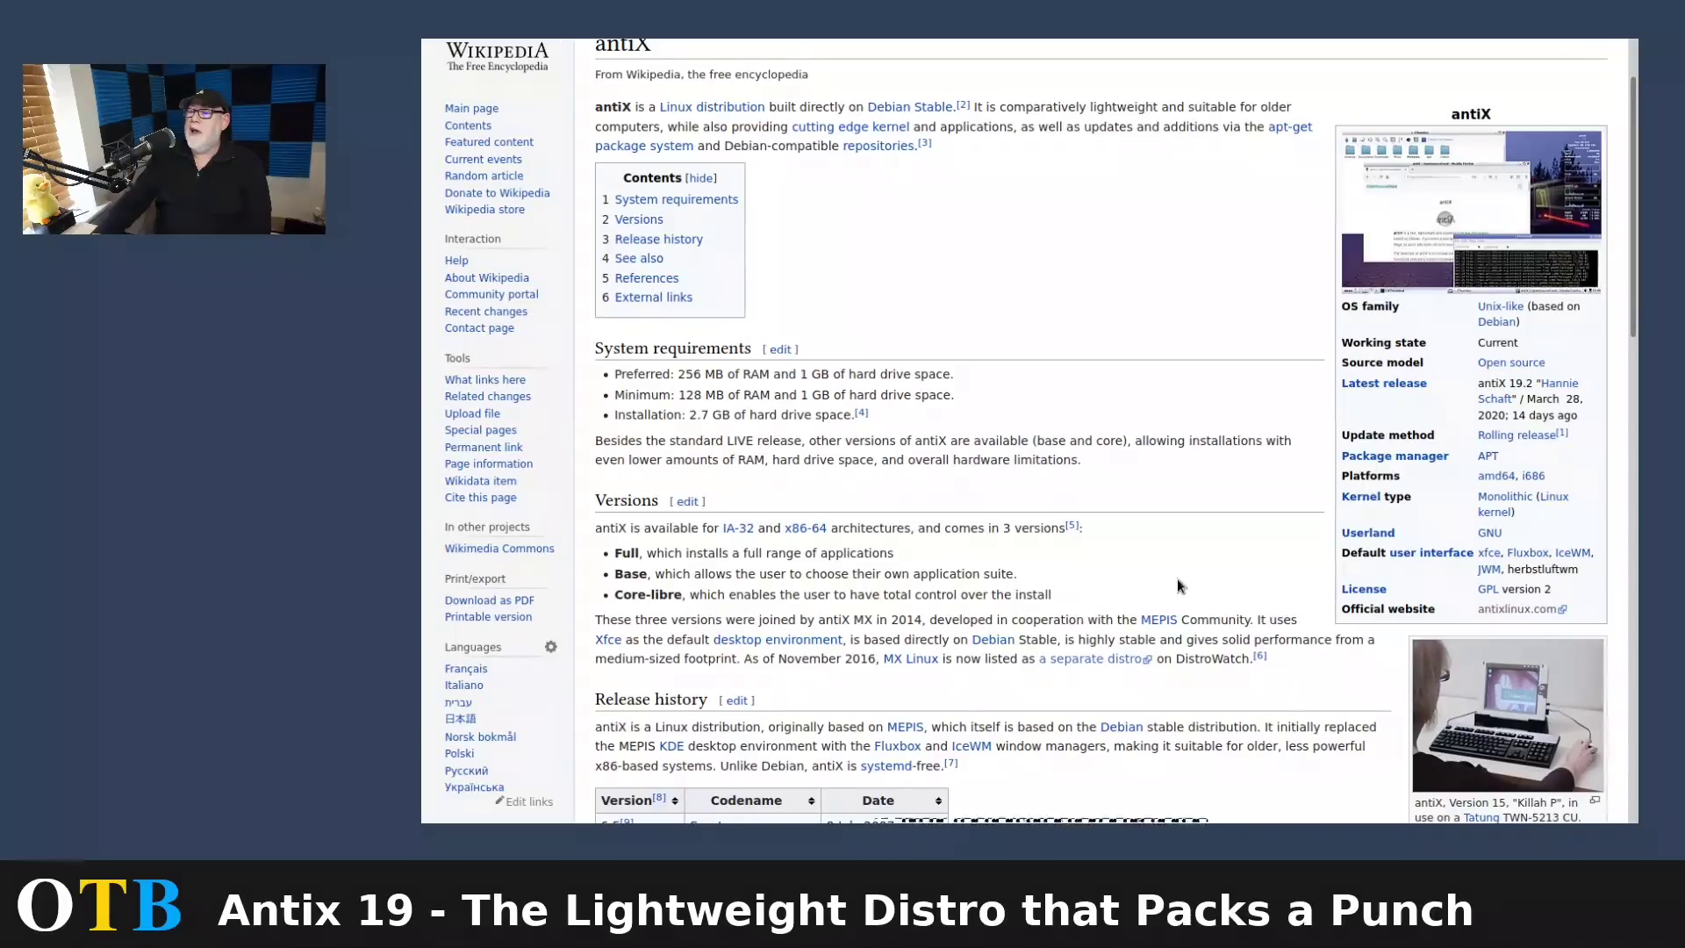
Review the system requirements, available versions and distribution background in the Wikipedia article on antiX.
{"action": "scroll", "coordinate": [931, 465], "scroll_direction": "up", "scroll_amount": 1}
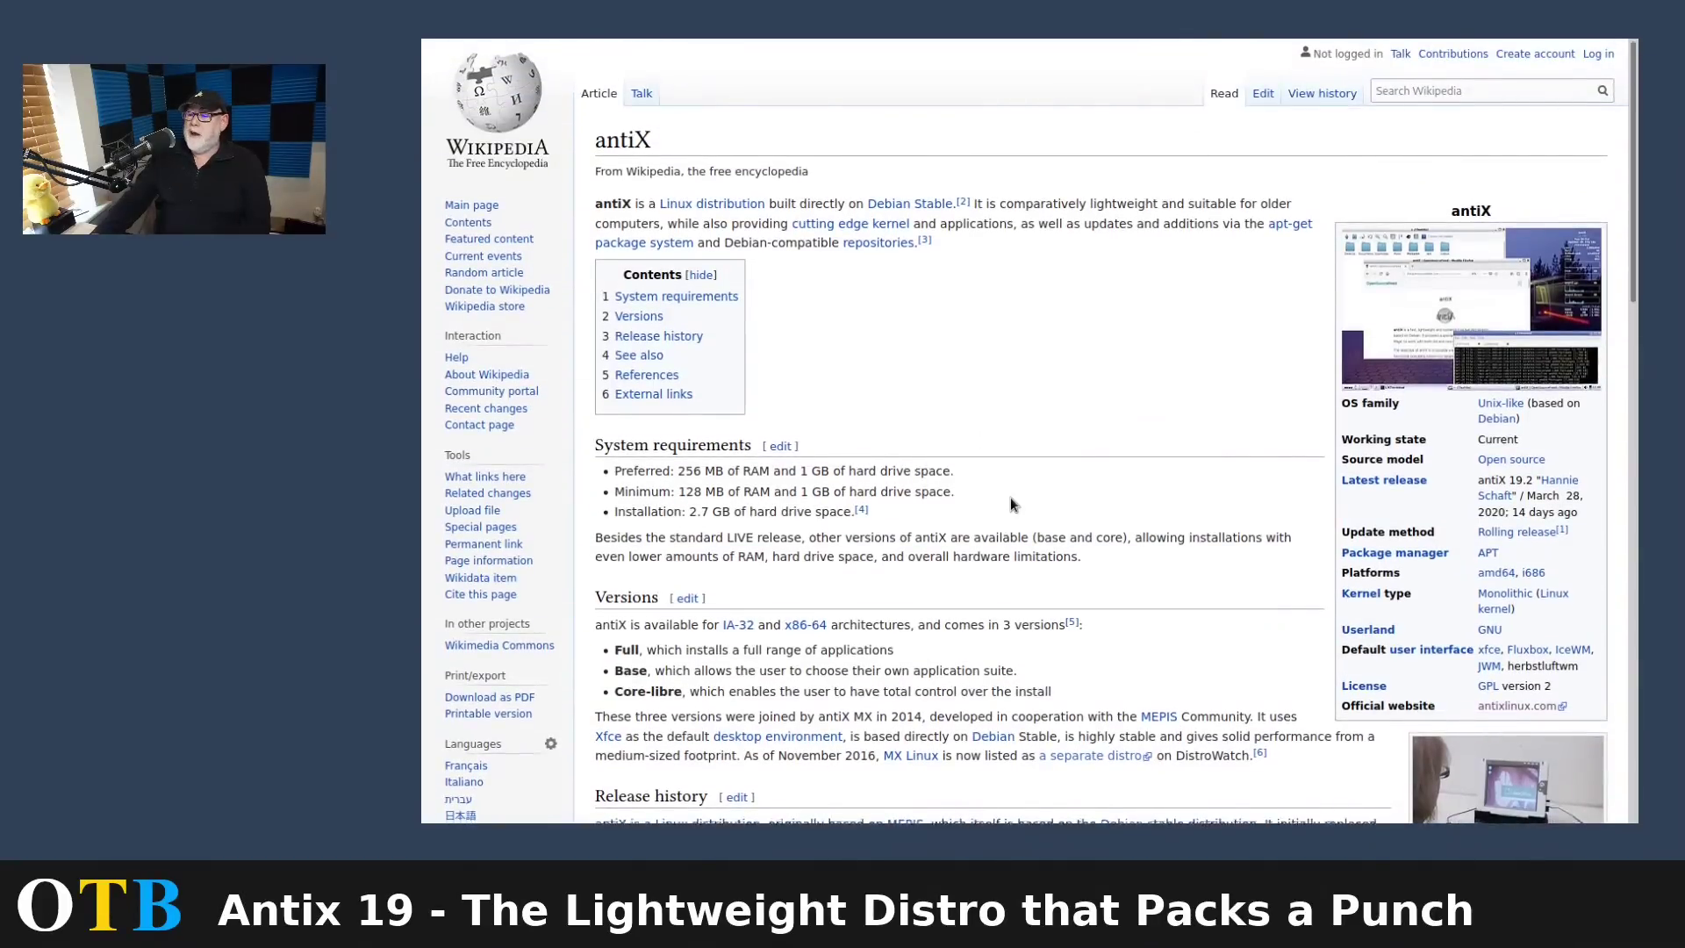
{"action": "scroll", "coordinate": [1009, 497], "scroll_direction": "down", "scroll_amount": 2}
{"action": "scroll", "coordinate": [929, 540], "scroll_direction": "down", "scroll_amount": 1}
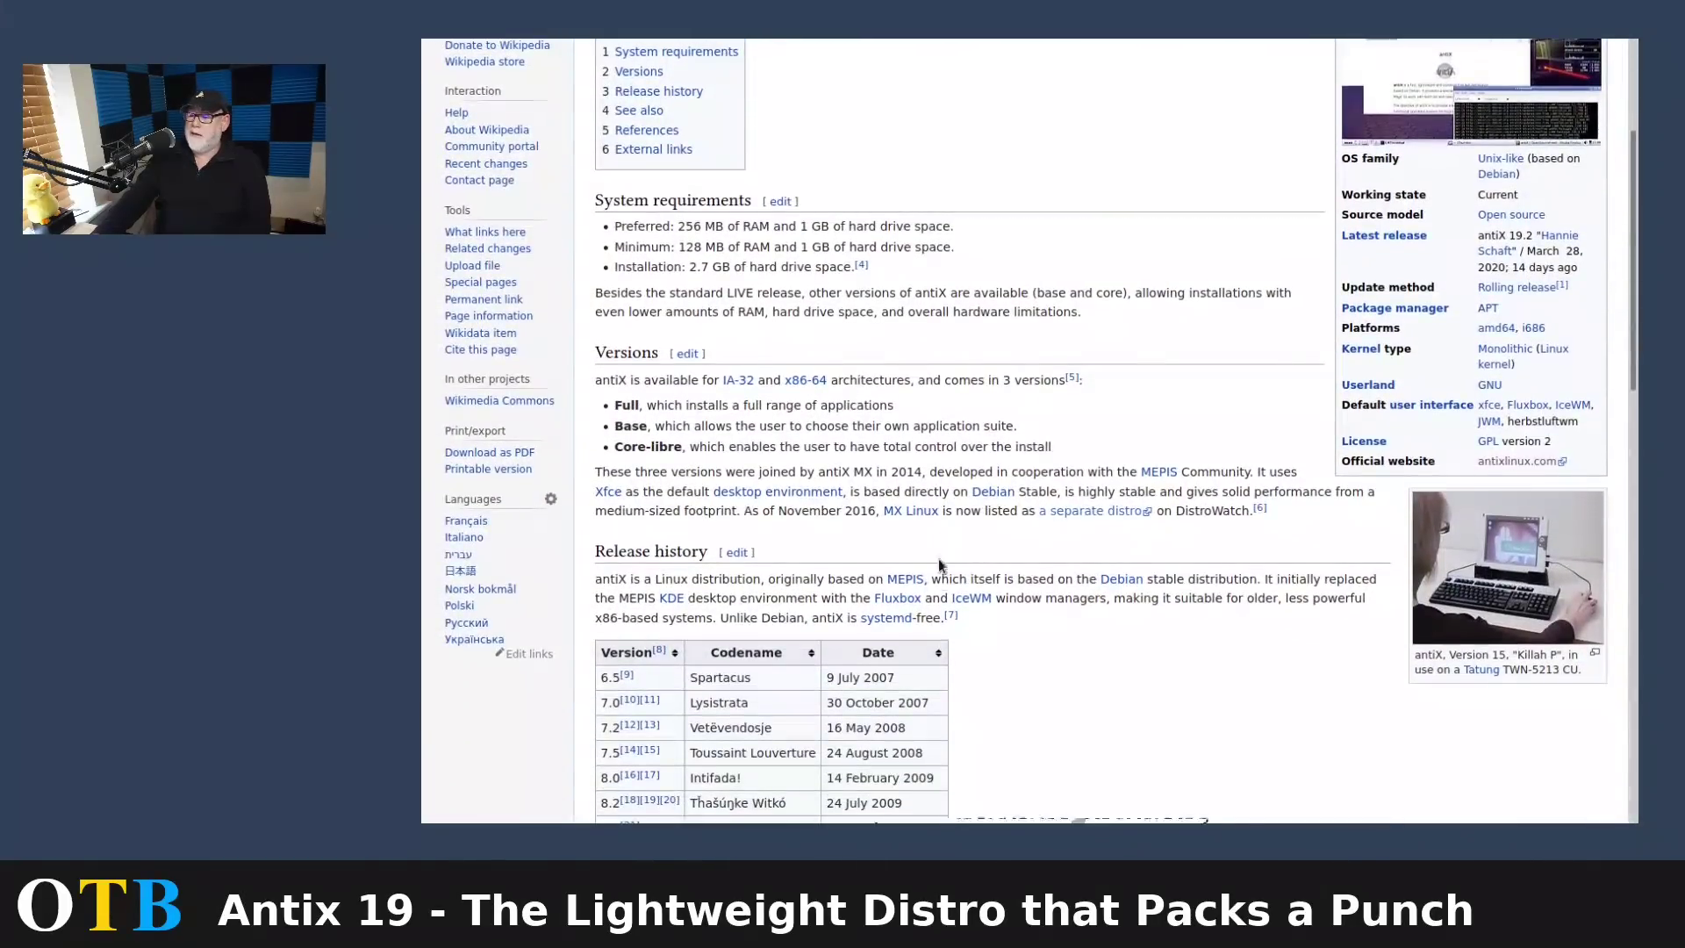
{"action": "scroll", "coordinate": [1104, 585], "scroll_direction": "down", "scroll_amount": 1}
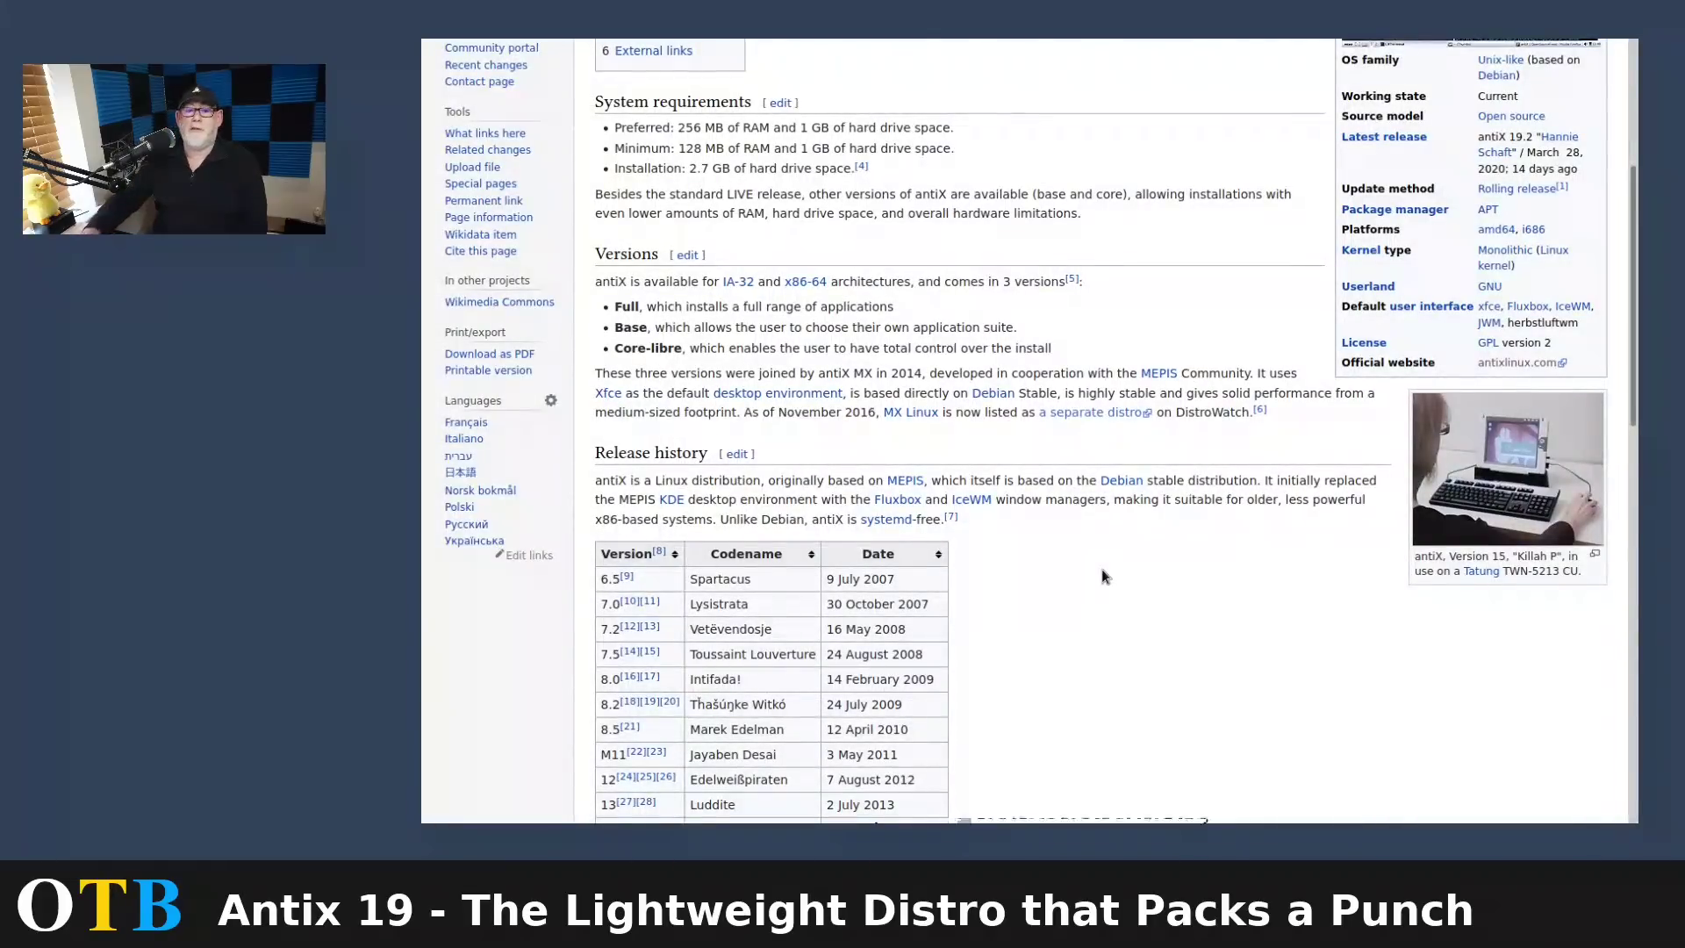
{"action": "scroll", "coordinate": [1168, 430], "scroll_direction": "up", "scroll_amount": 4}
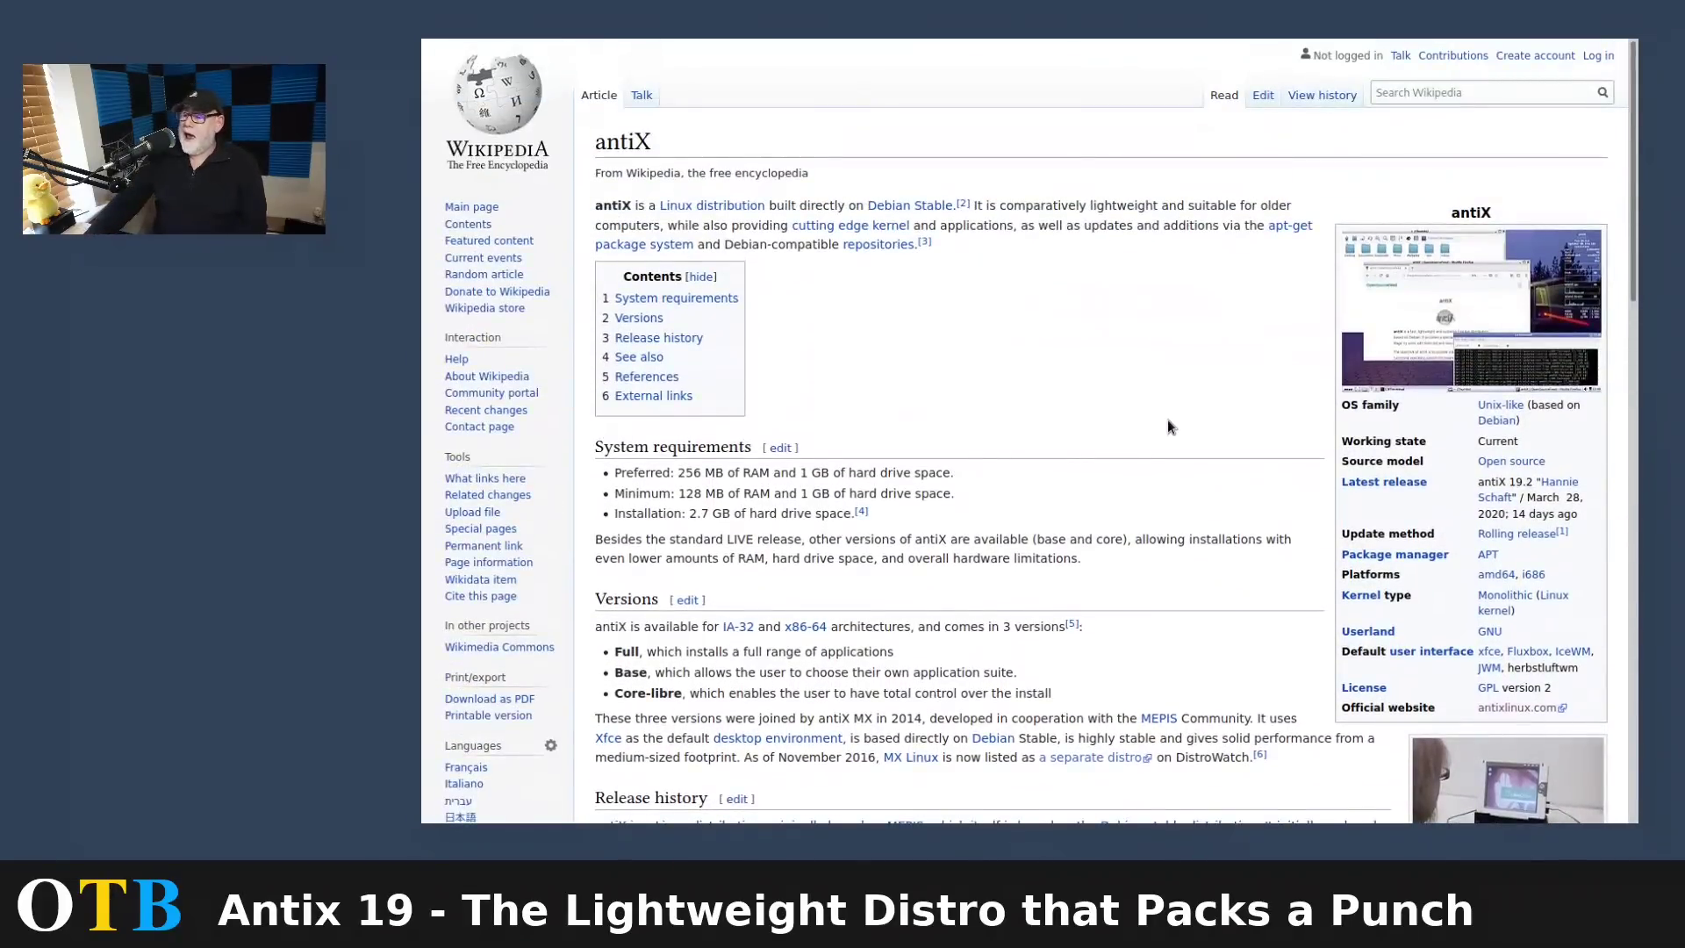
{"action": "scroll", "coordinate": [1167, 421], "scroll_direction": "down", "scroll_amount": 3}
{"action": "scroll", "coordinate": [1169, 428], "scroll_direction": "down", "scroll_amount": 4}
{"action": "scroll", "coordinate": [1169, 427], "scroll_direction": "up", "scroll_amount": 6}
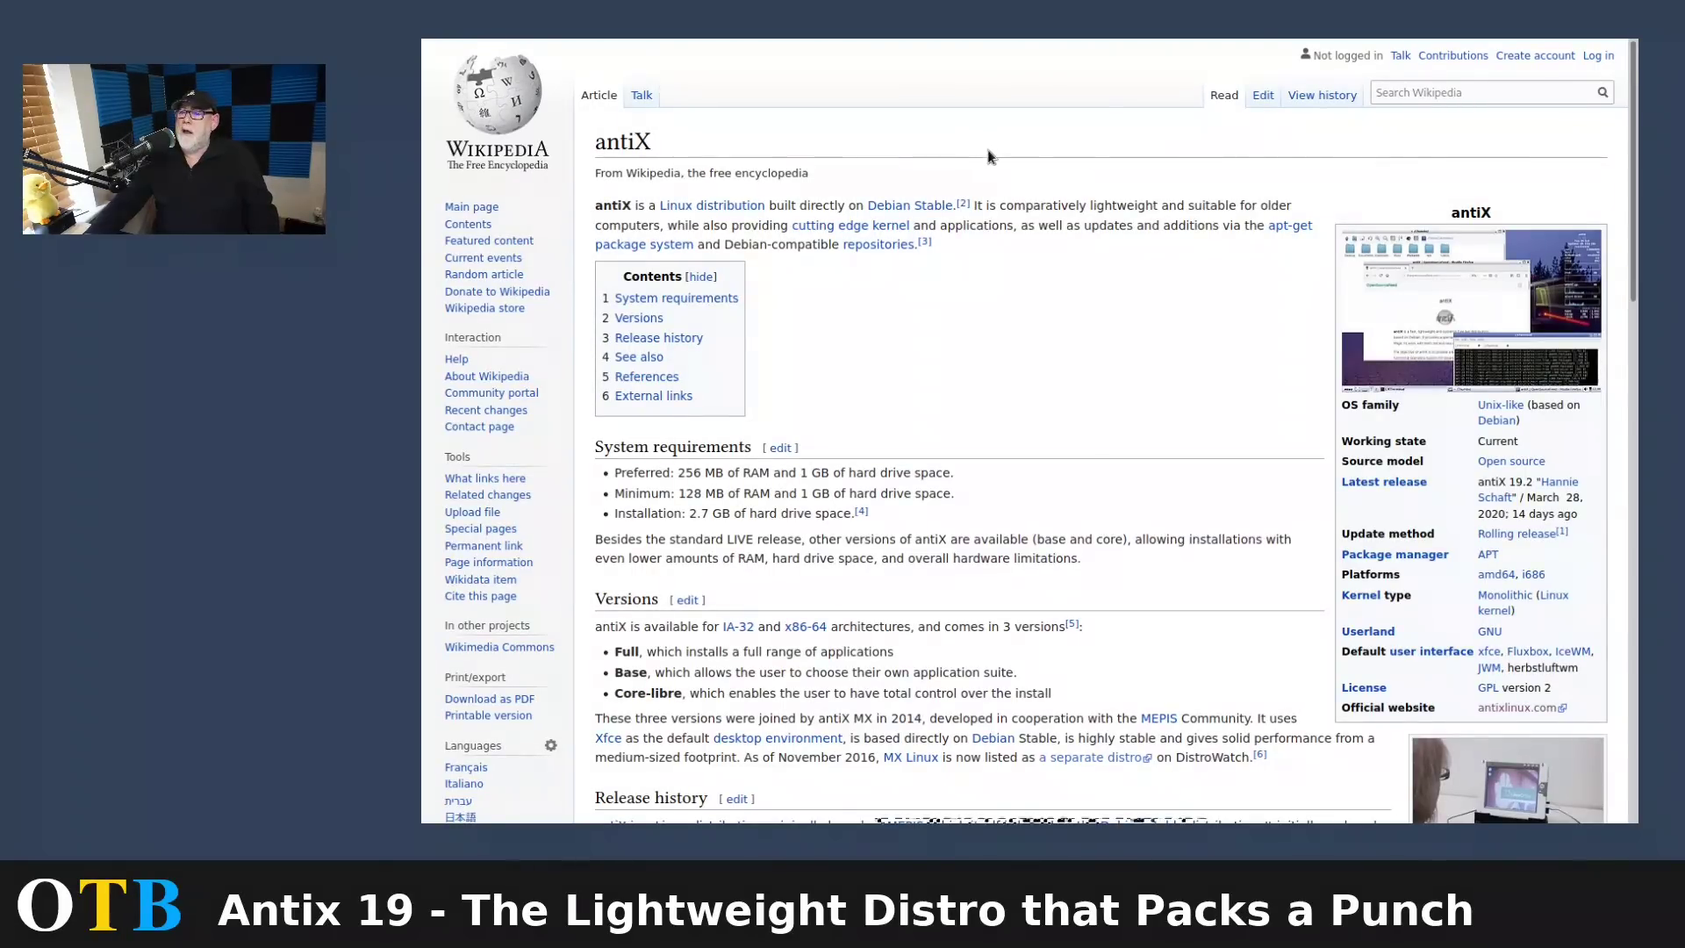
{"action": "scroll", "coordinate": [1065, 279], "scroll_direction": "down", "scroll_amount": 3}
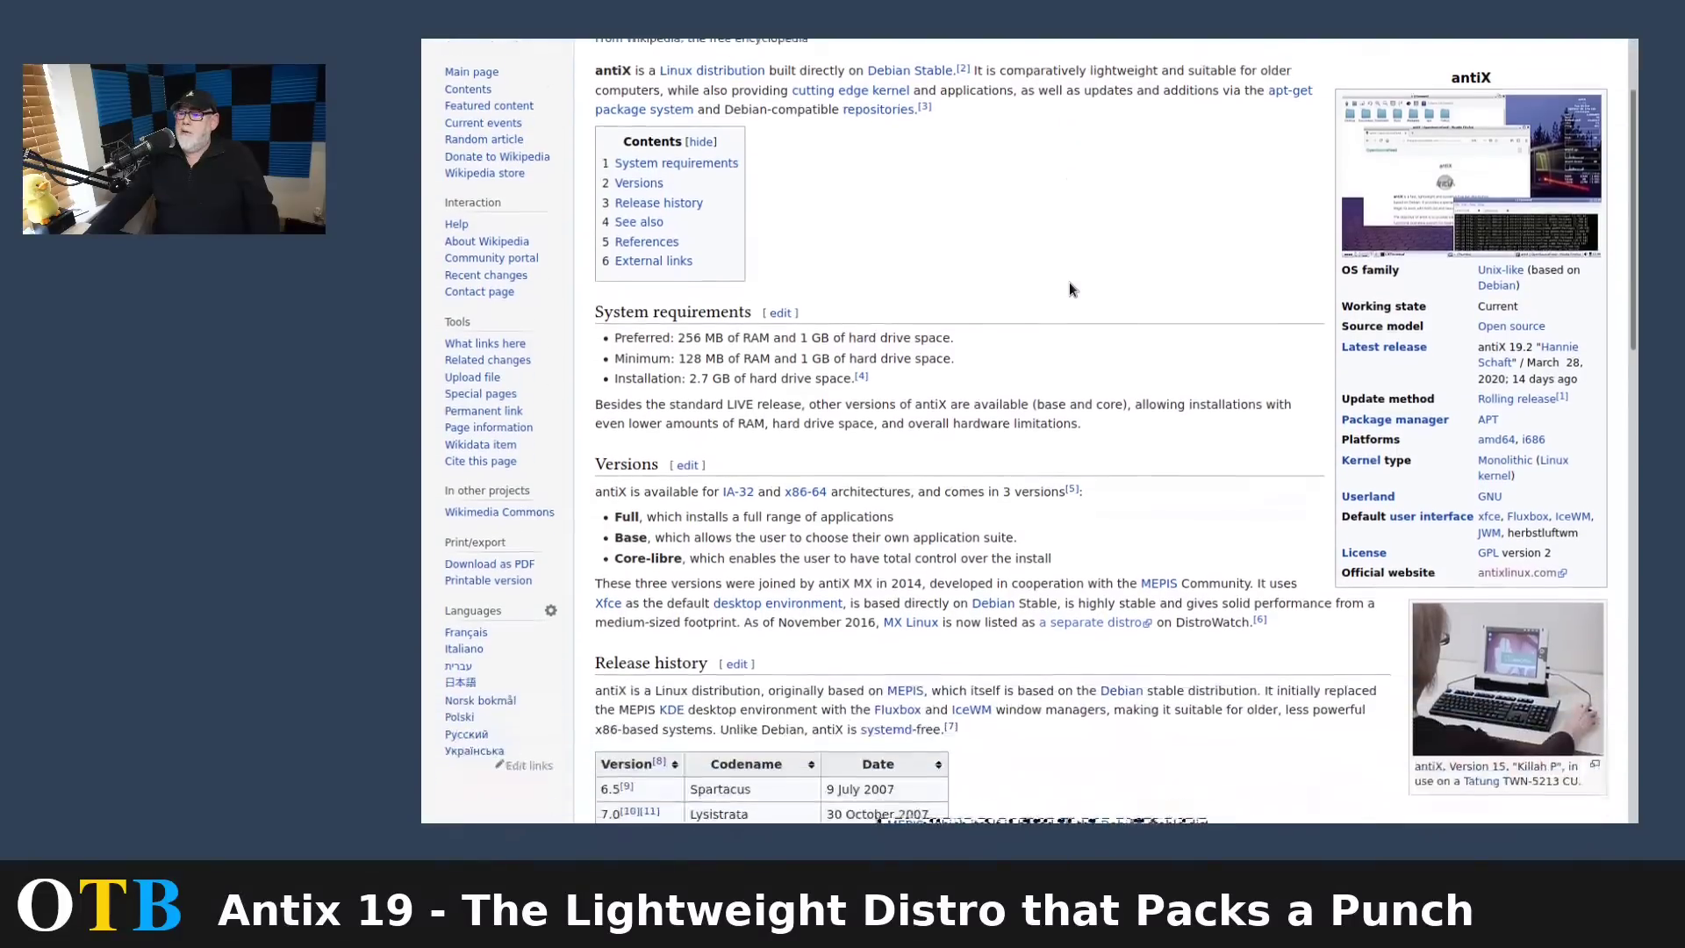
{"action": "scroll", "coordinate": [1080, 285], "scroll_direction": "up", "scroll_amount": 3}
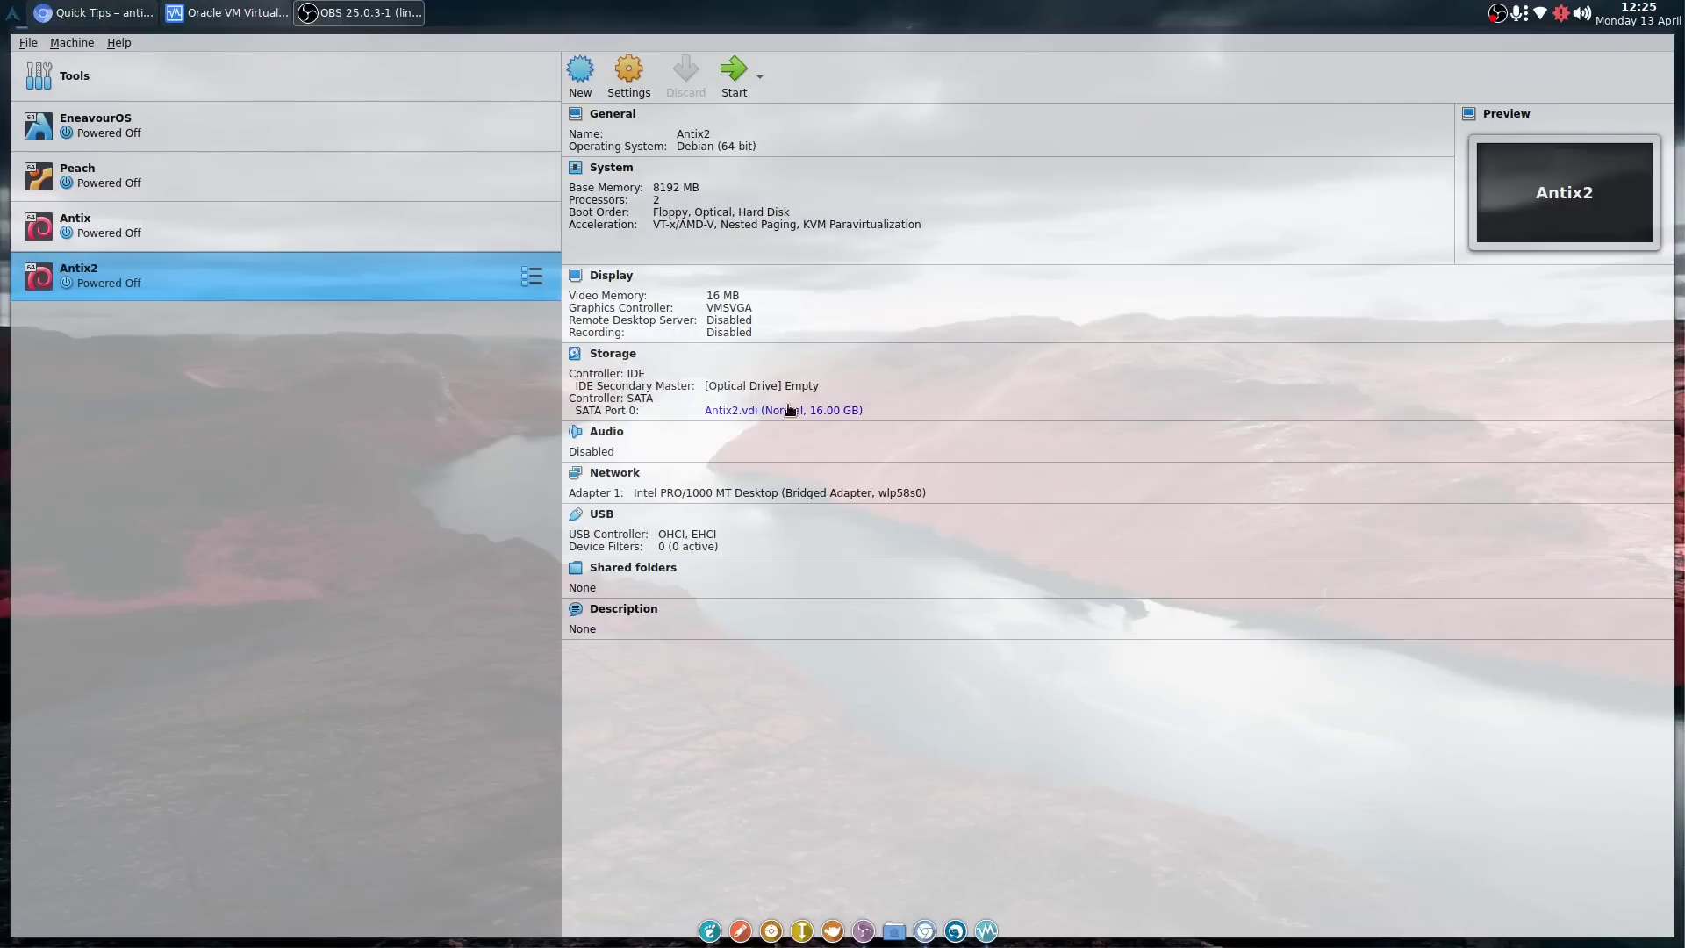
Attach antiX-19.2_x64-full.iso to the Antix2 machine's optical drive, start the machine and reposition its window near the screen's upper middle.
{"action": "left_click", "coordinate": [751, 385]}
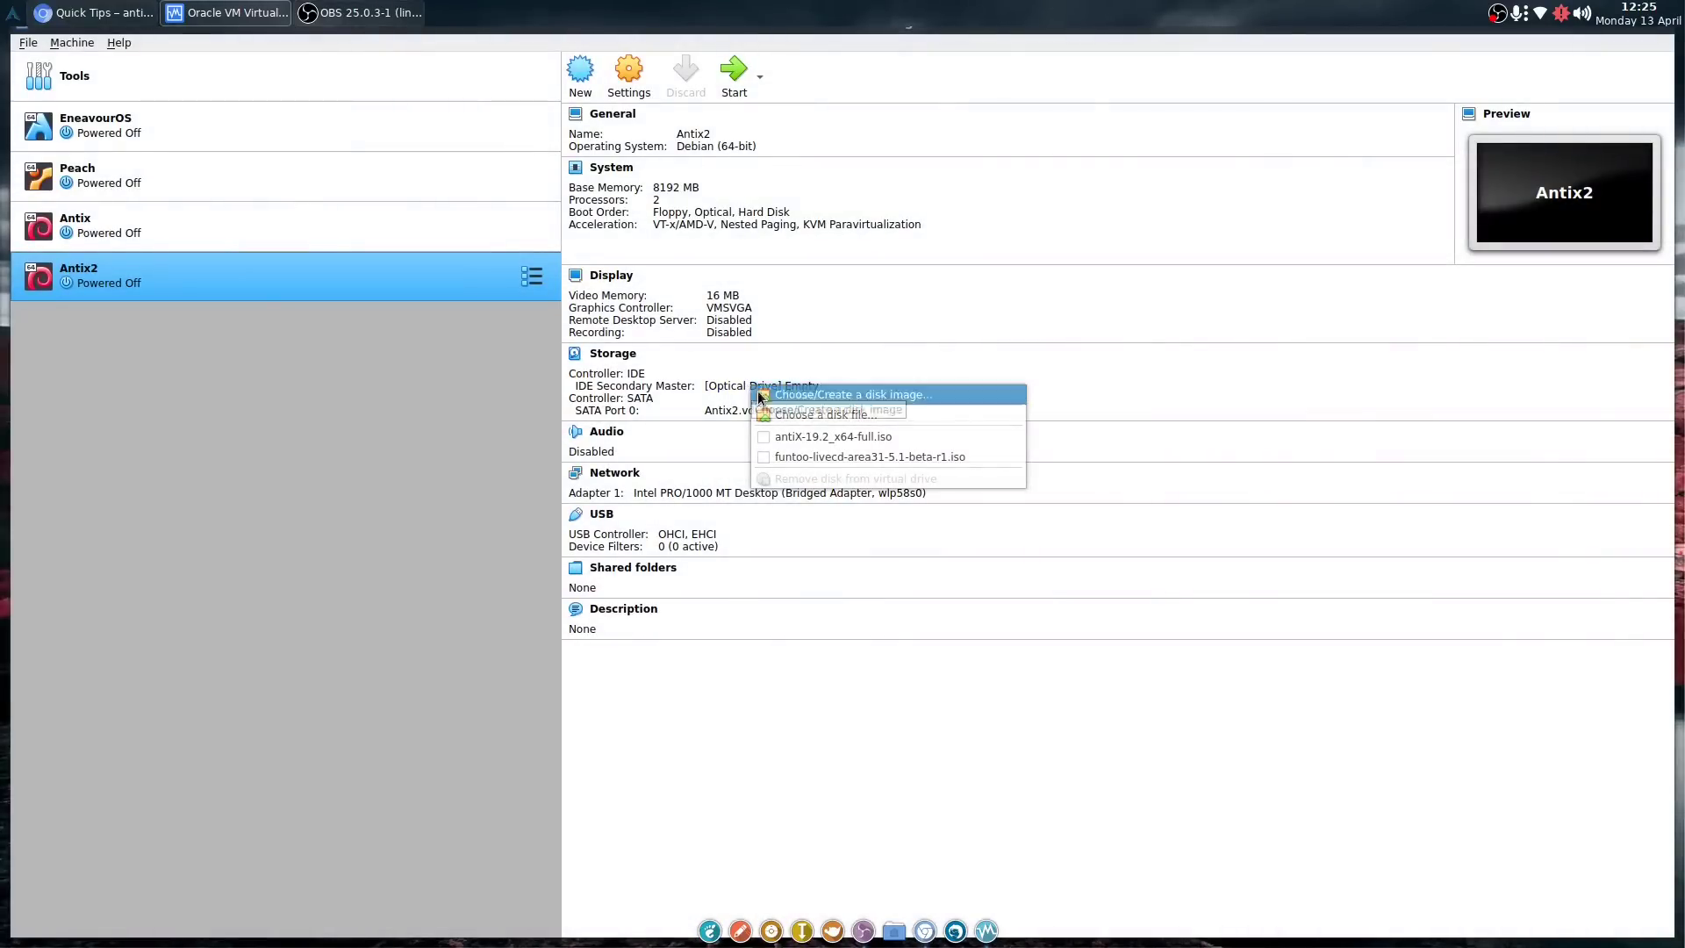
{"action": "left_click", "coordinate": [828, 437]}
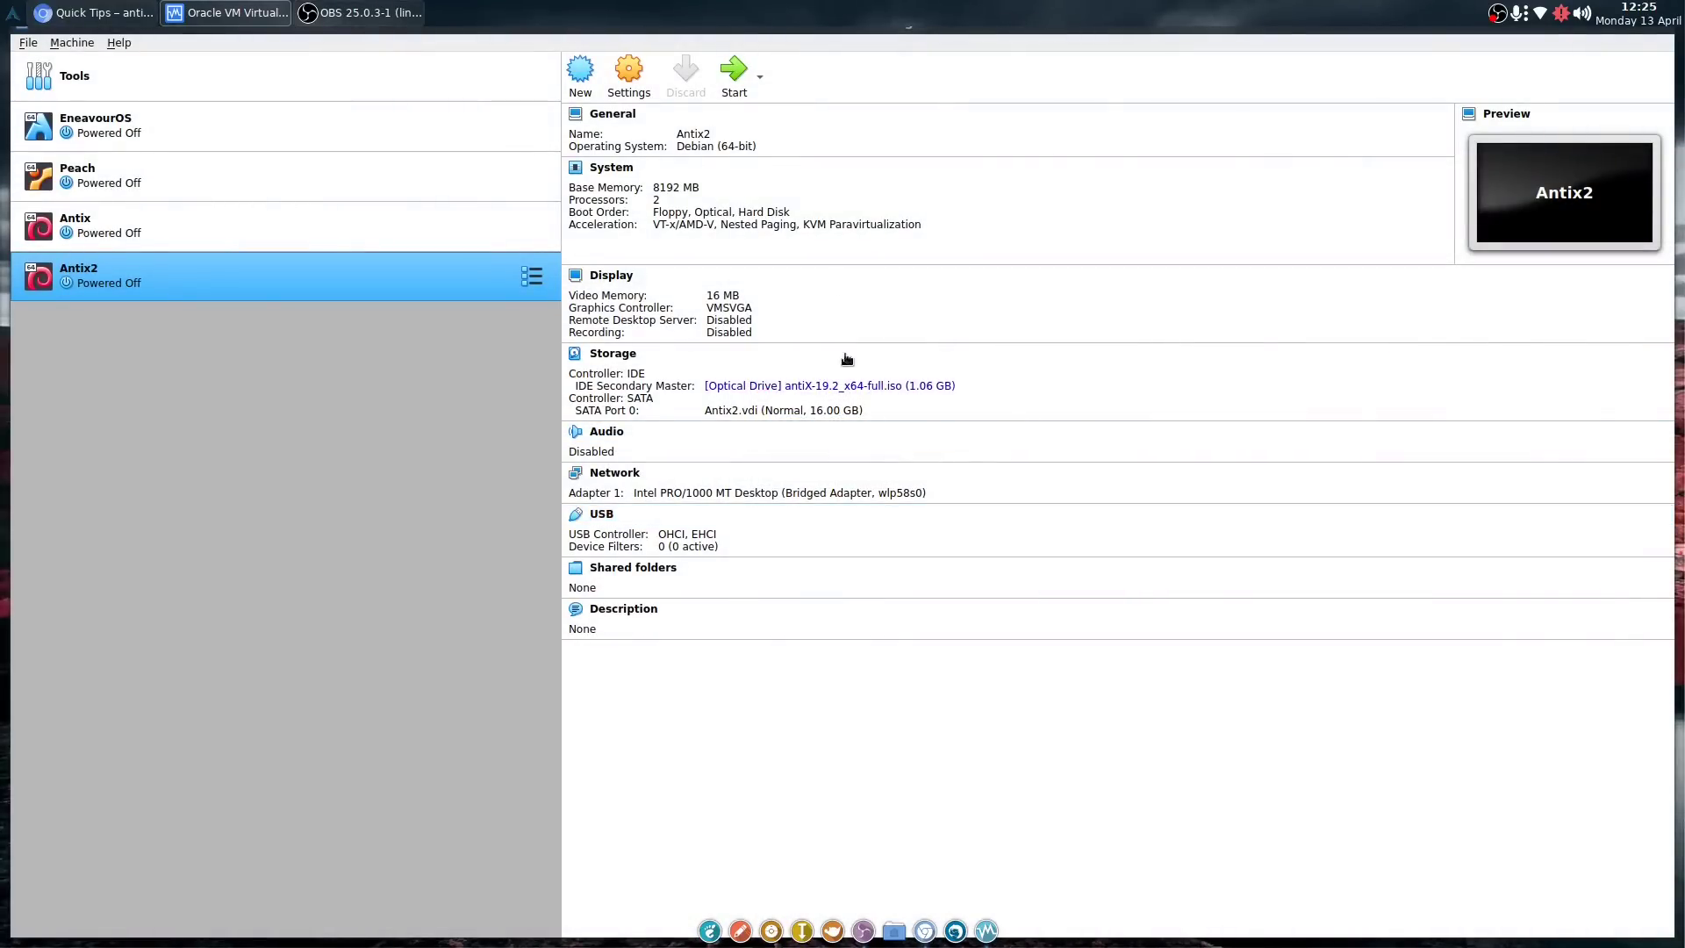
{"action": "left_click", "coordinate": [734, 70]}
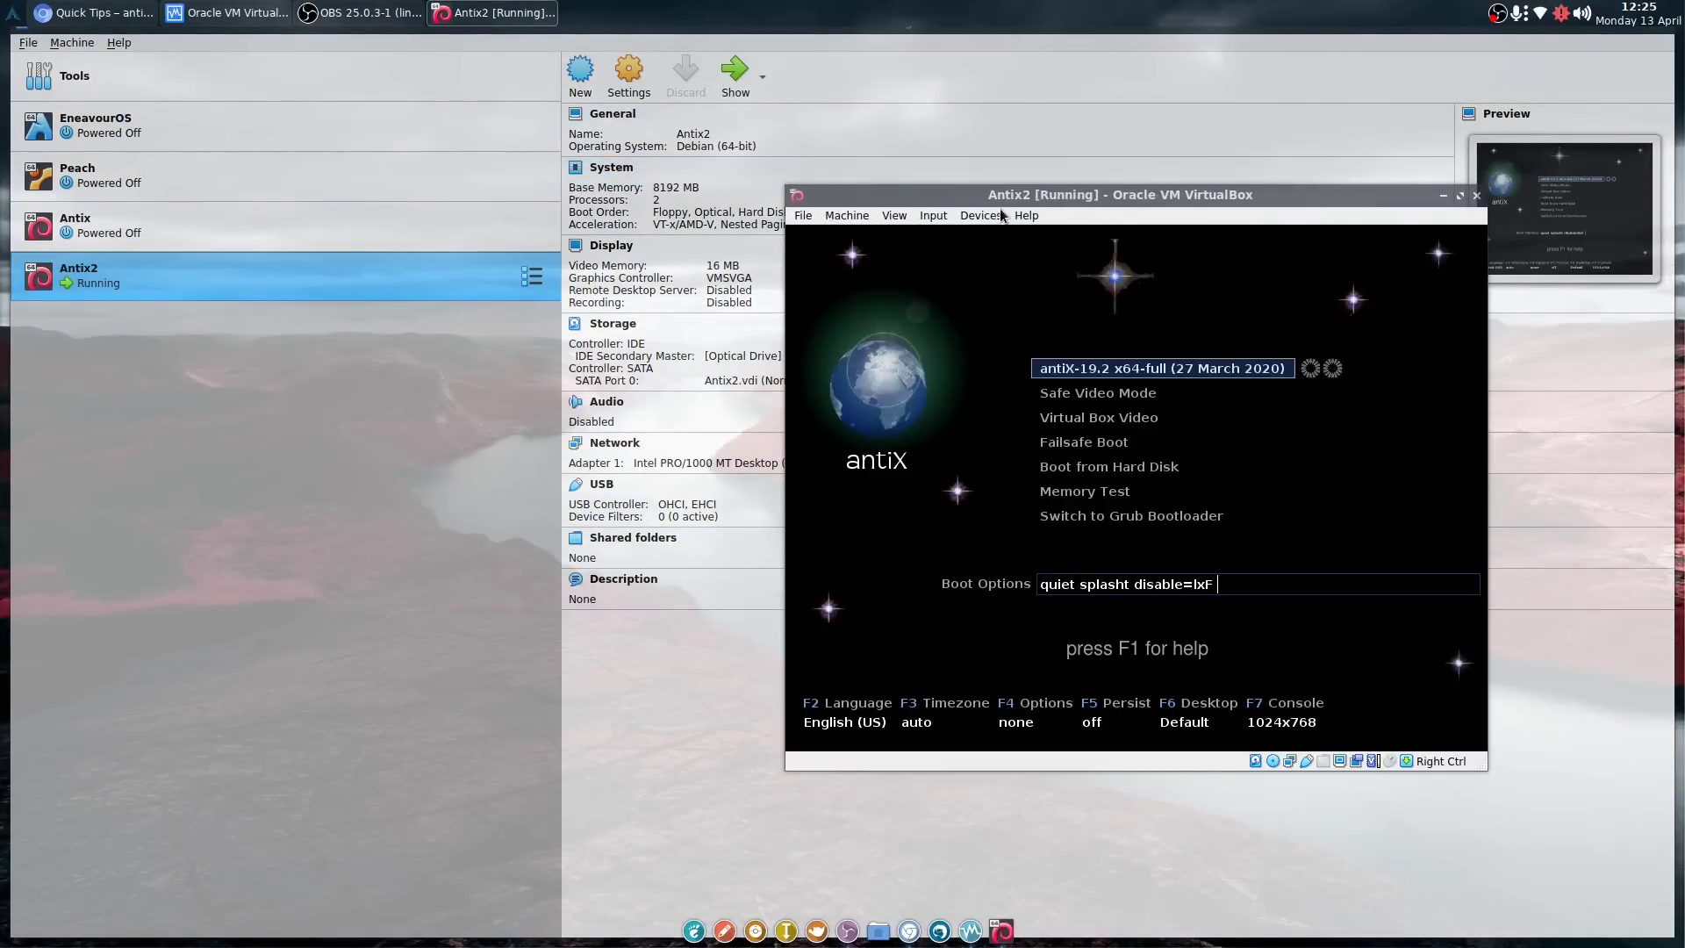
{"action": "left_click_drag", "start_coordinate": [1008, 198], "coordinate": [633, 72]}
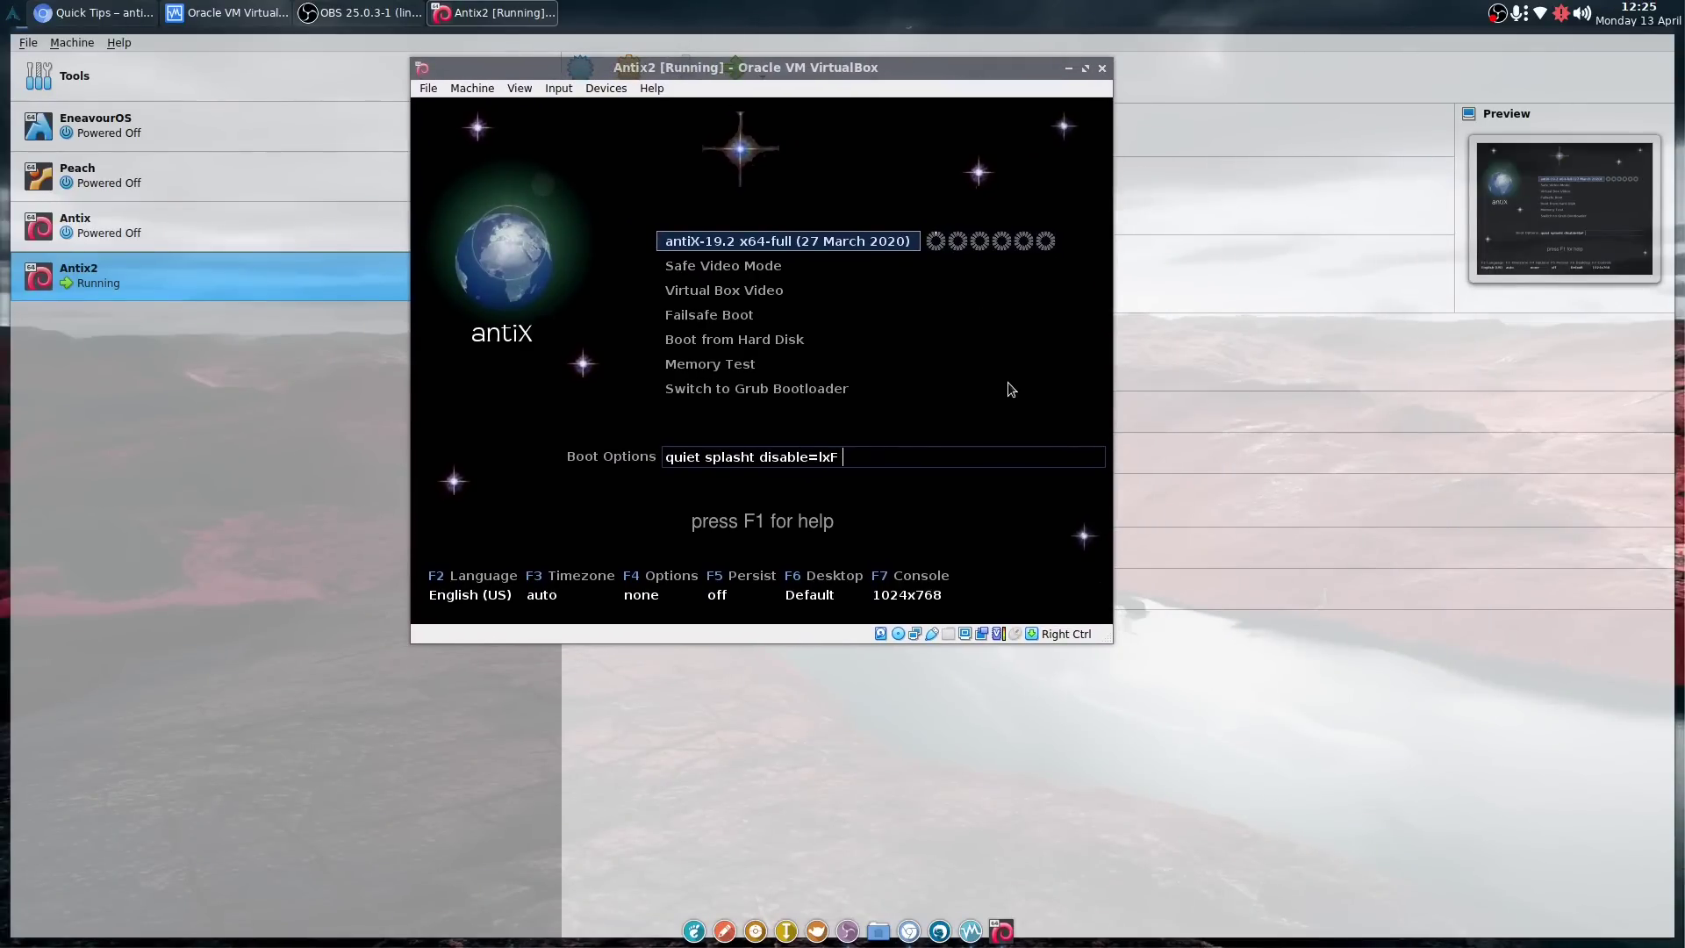
Look through the antiX boot menu entries down to Switch to Grub Bootloader and return to antiX-19.2 x64-full.
{"action": "key", "text": "Down"}
{"action": "key", "text": "Down"}
{"action": "key", "text": "Down"}
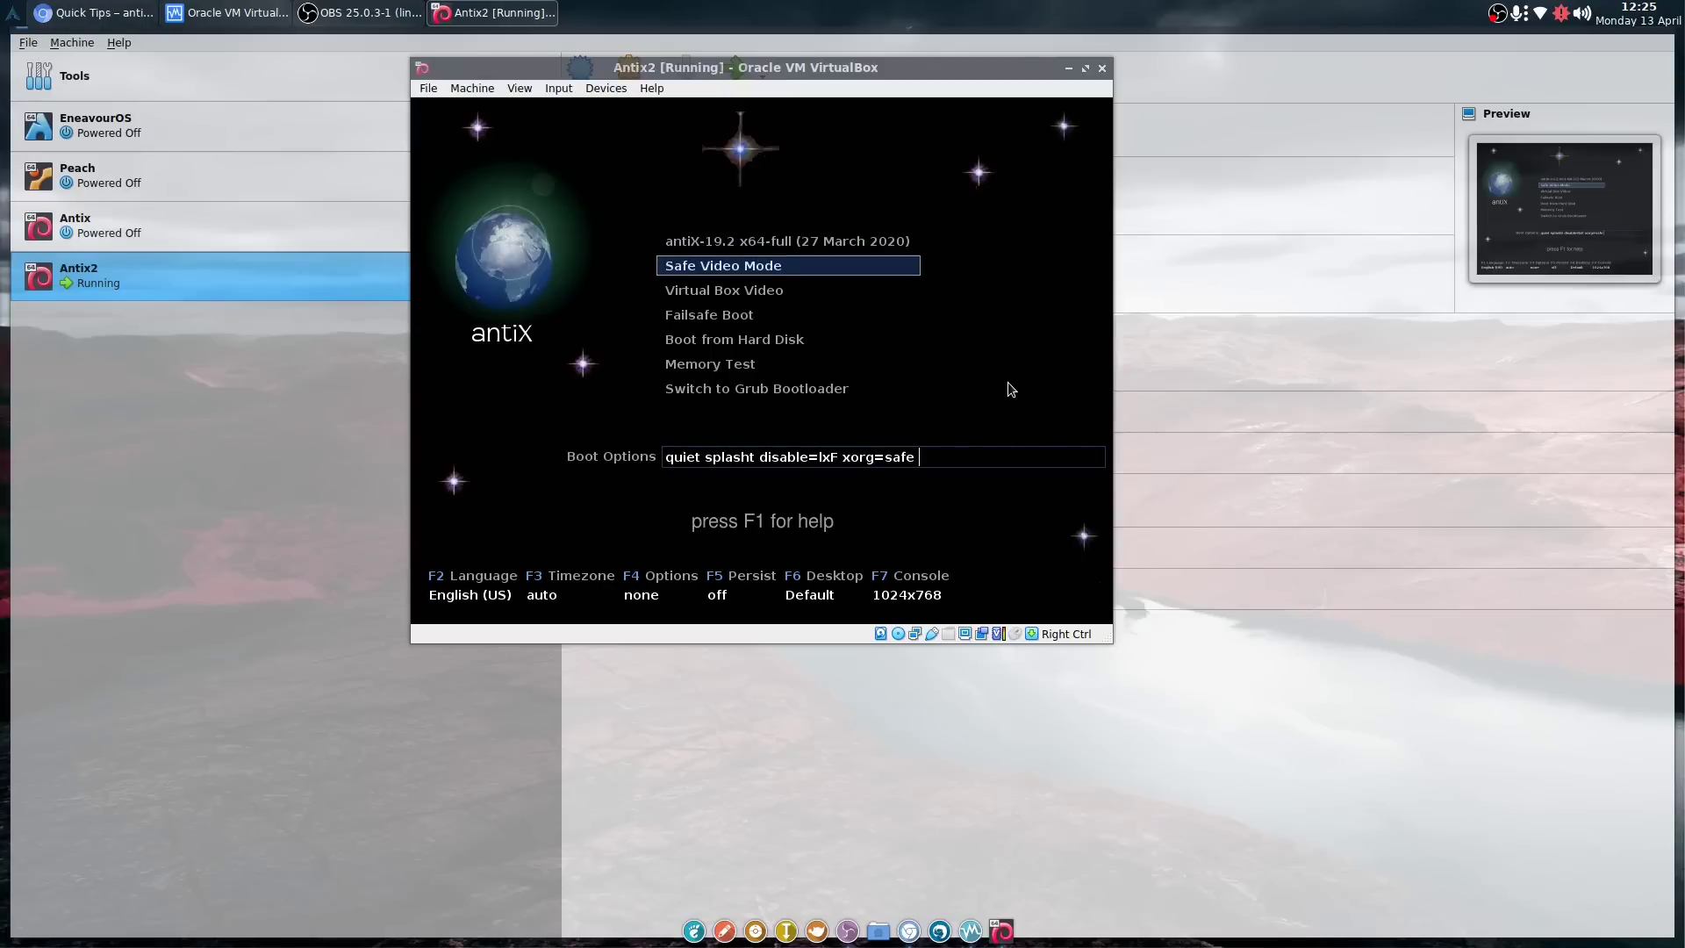
{"action": "key", "text": "Down"}
{"action": "key", "text": "Down"}
{"action": "key", "text": "Down"}
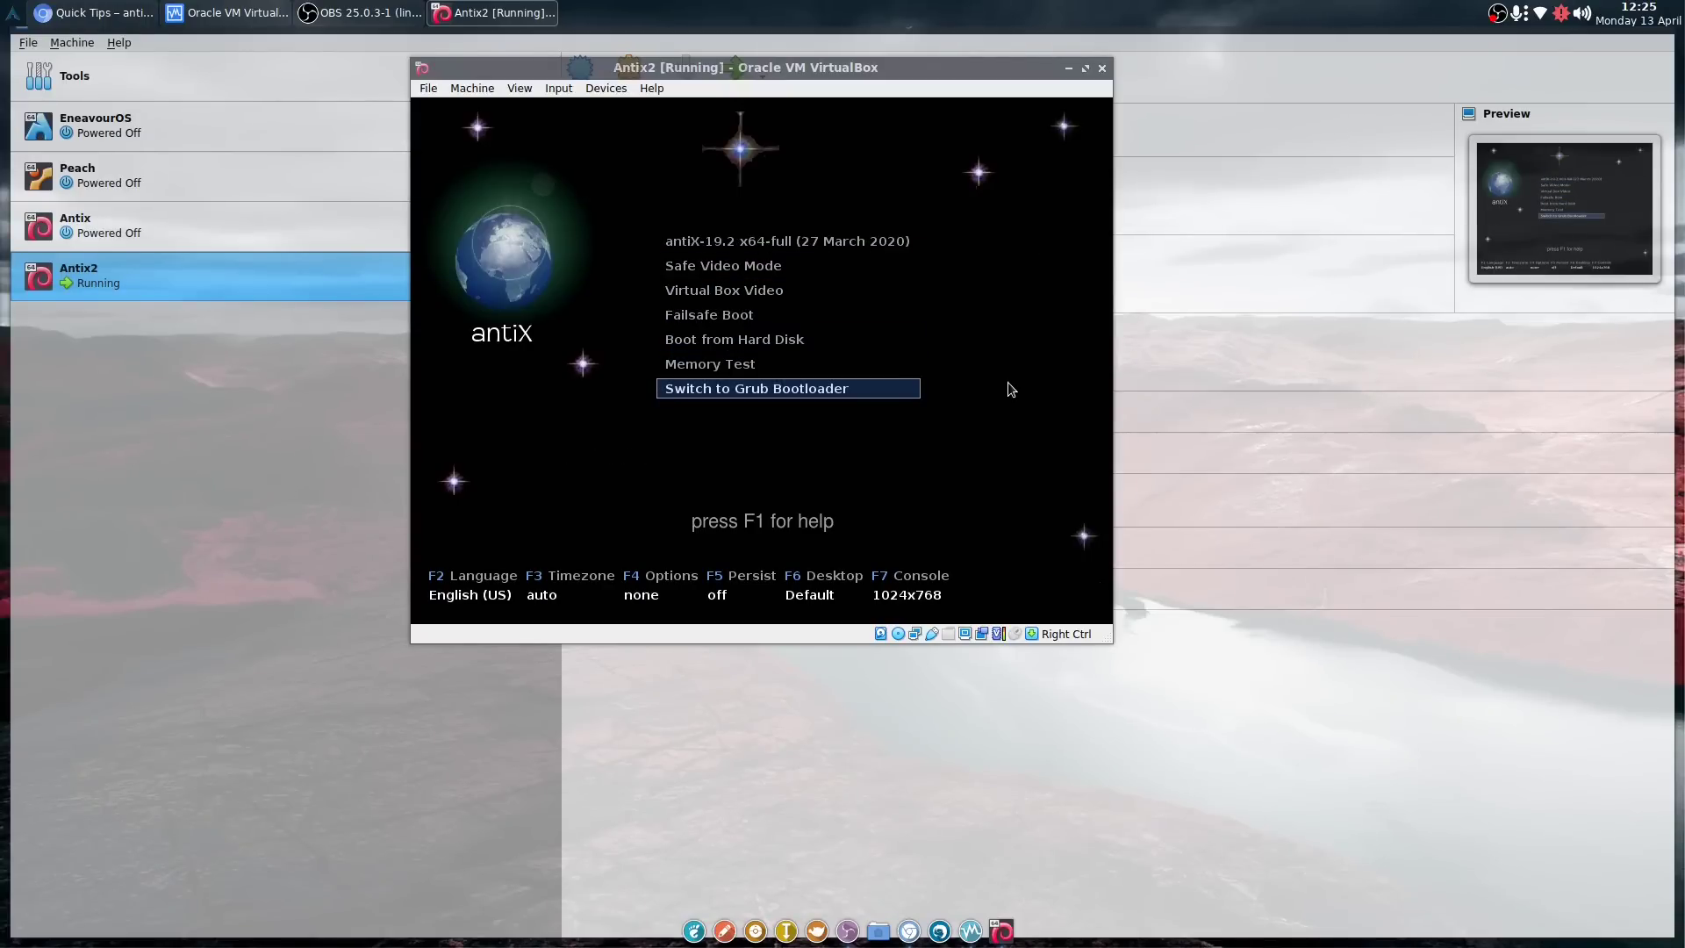
{"action": "key", "text": "Up"}
{"action": "key", "text": "Up"}
{"action": "key", "text": "Up"}
{"action": "key", "text": "Up"}
{"action": "key", "text": "Up"}
{"action": "key", "text": "Up"}
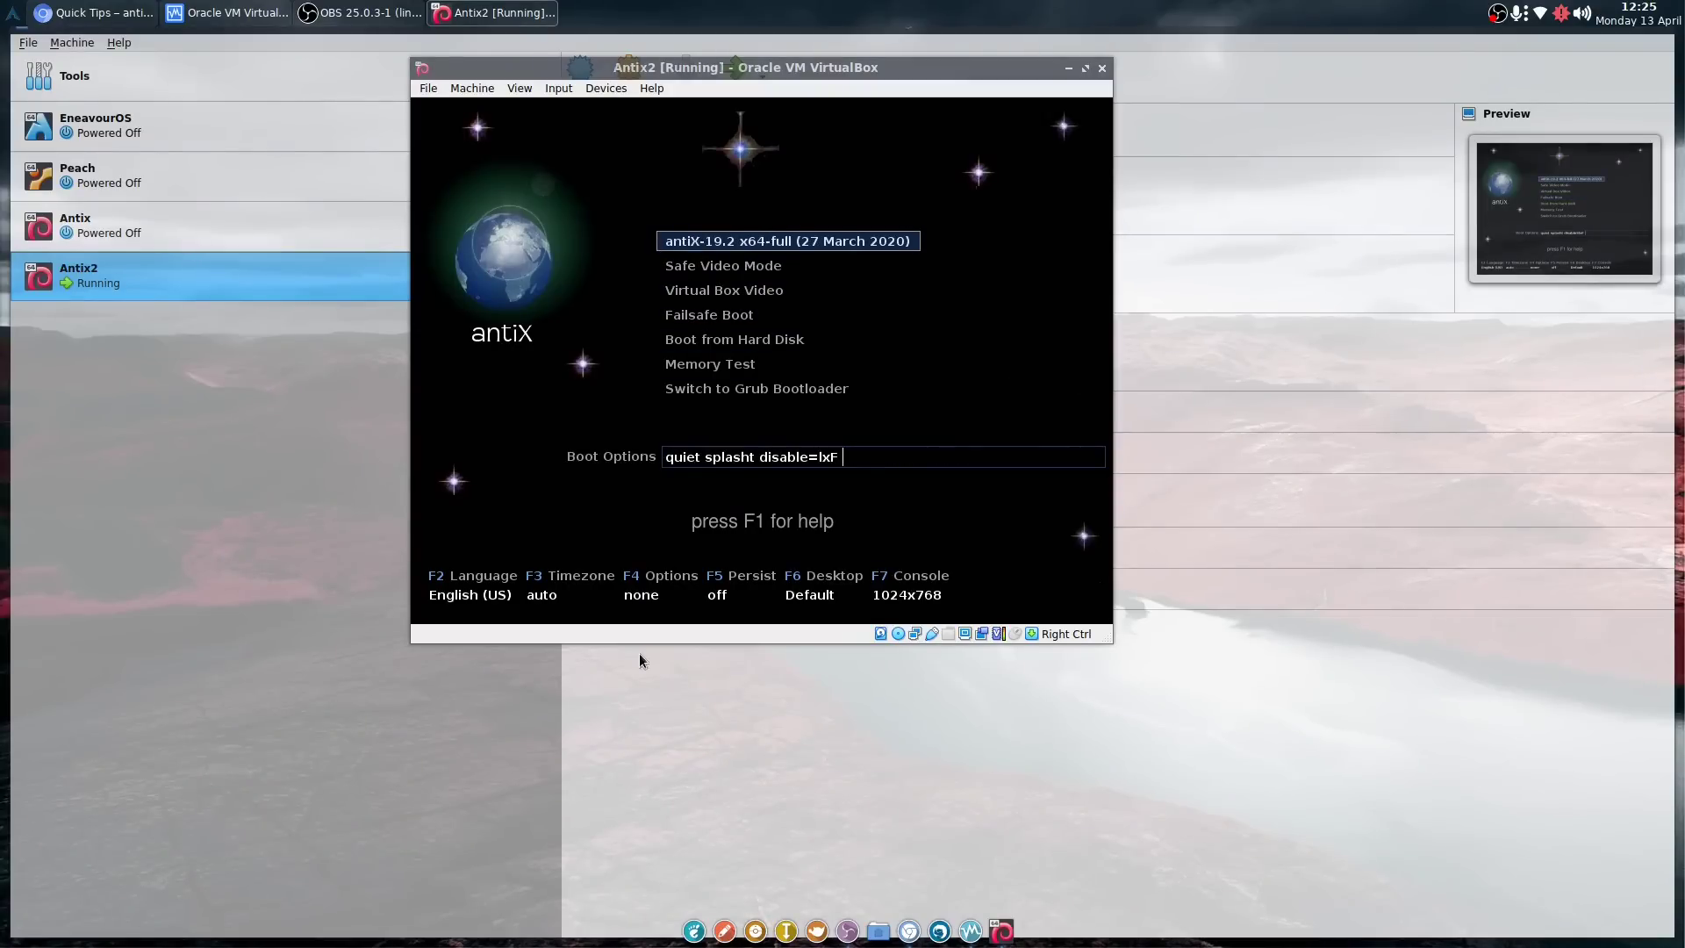
Set the boot language to English (UK) and the timezone to London.
{"action": "key", "text": "F2"}
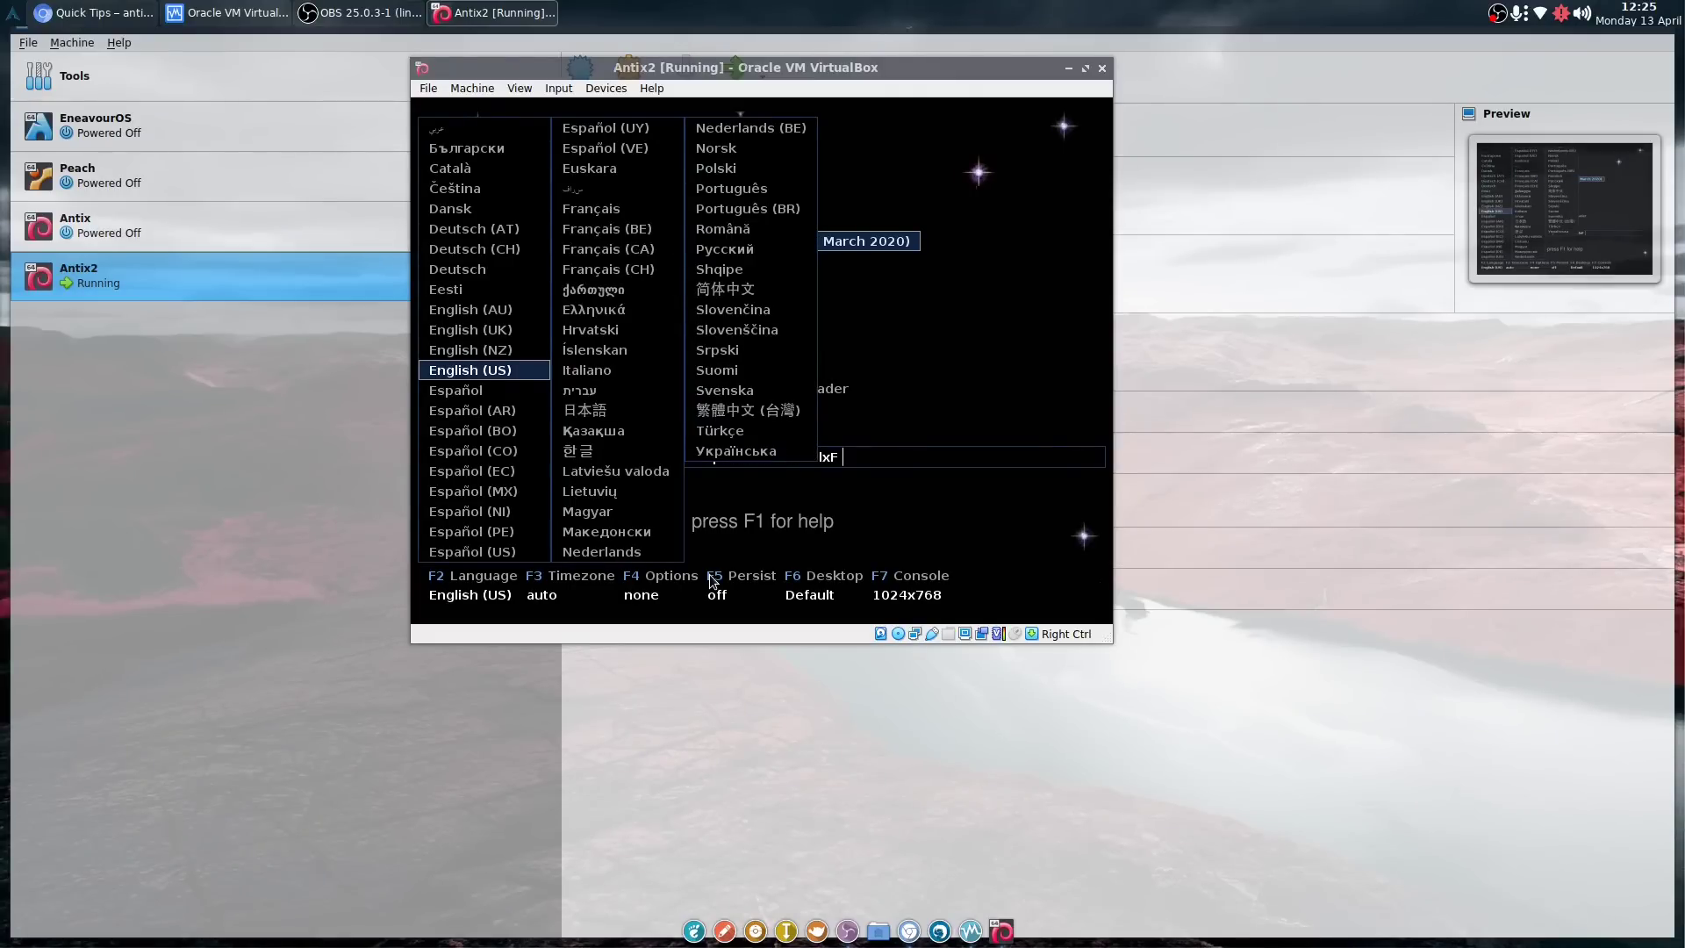
{"action": "key", "text": "Up"}
{"action": "key", "text": "Up"}
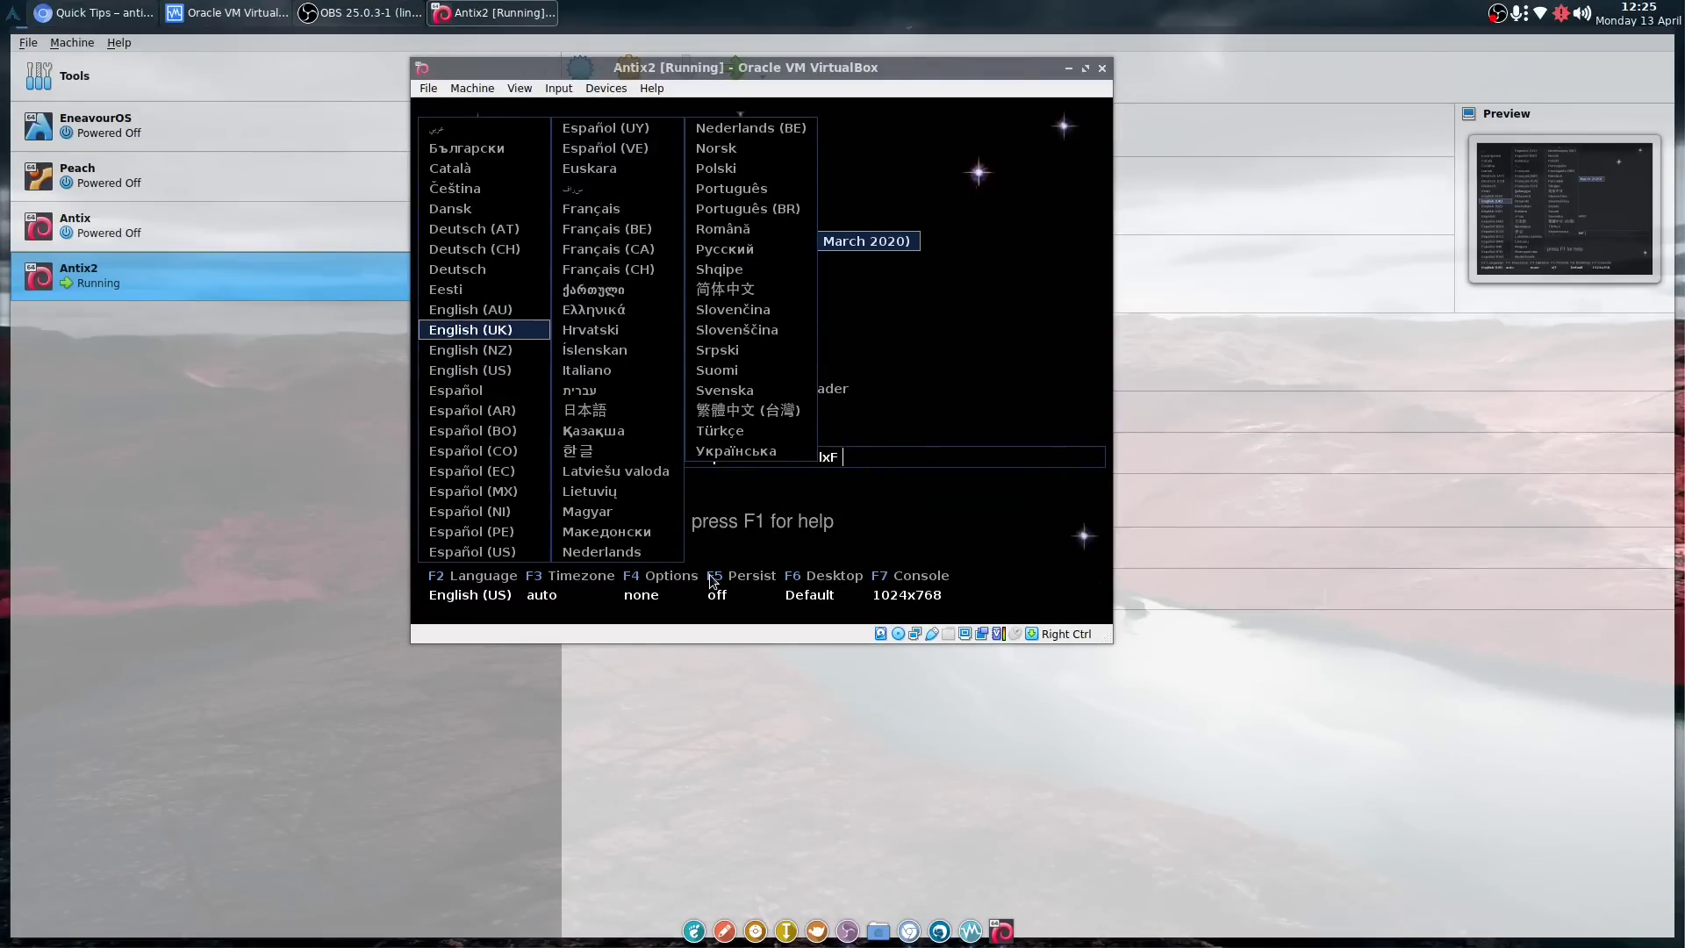
{"action": "key", "text": "Escape"}
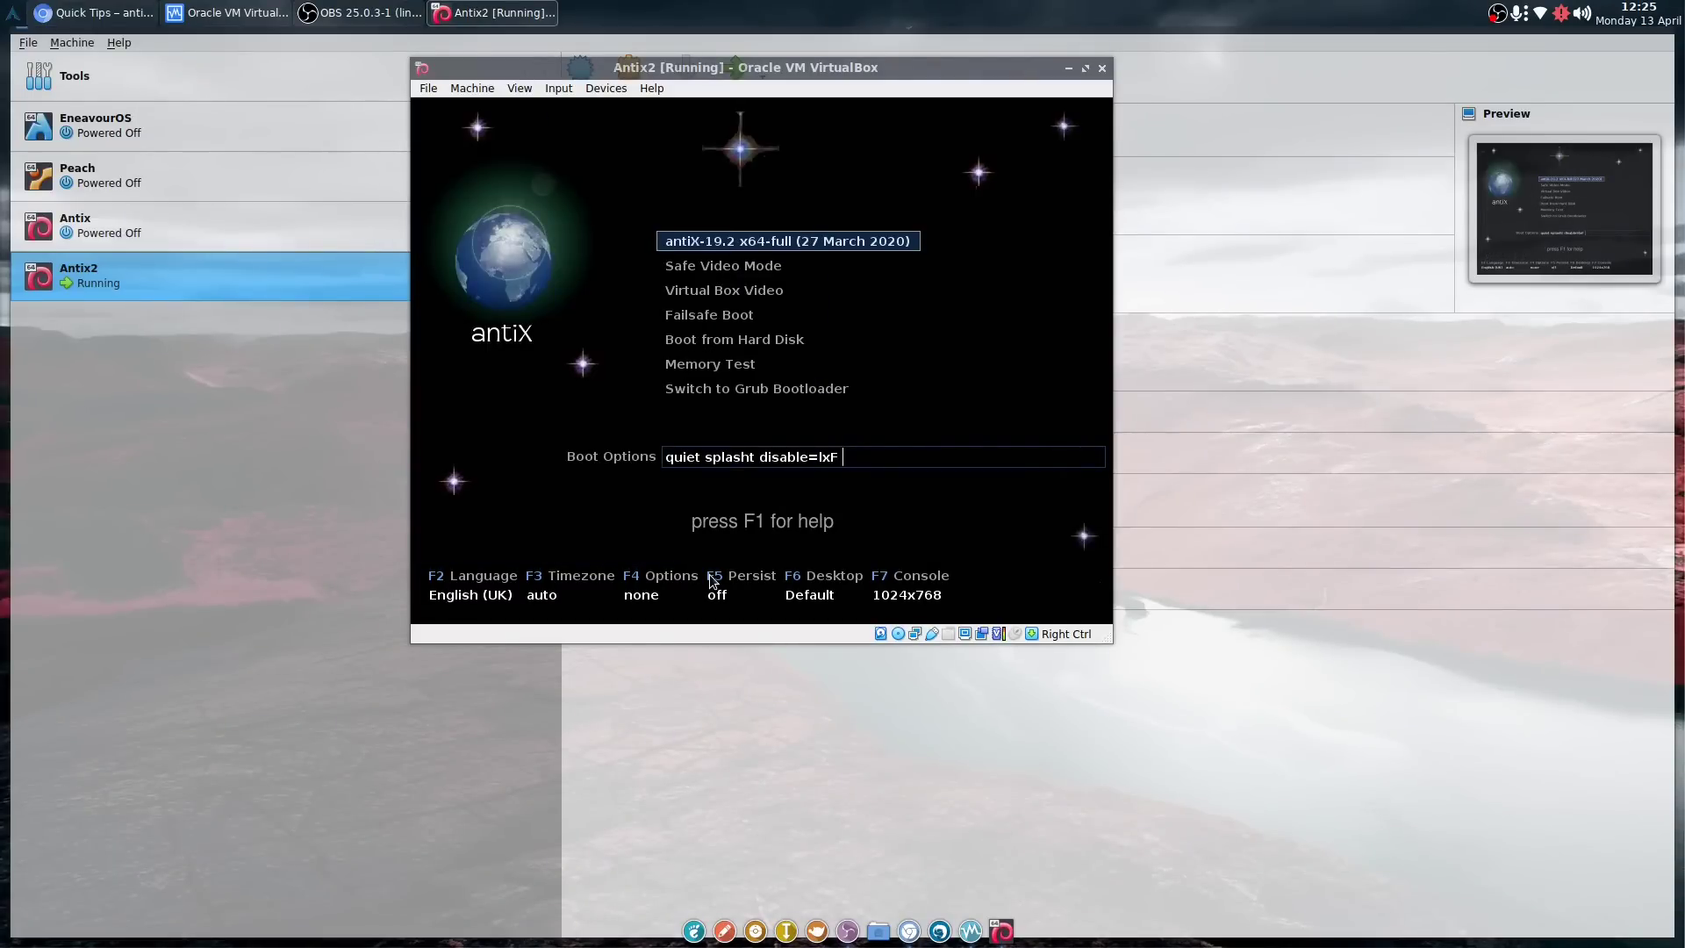
{"action": "key", "text": "F3"}
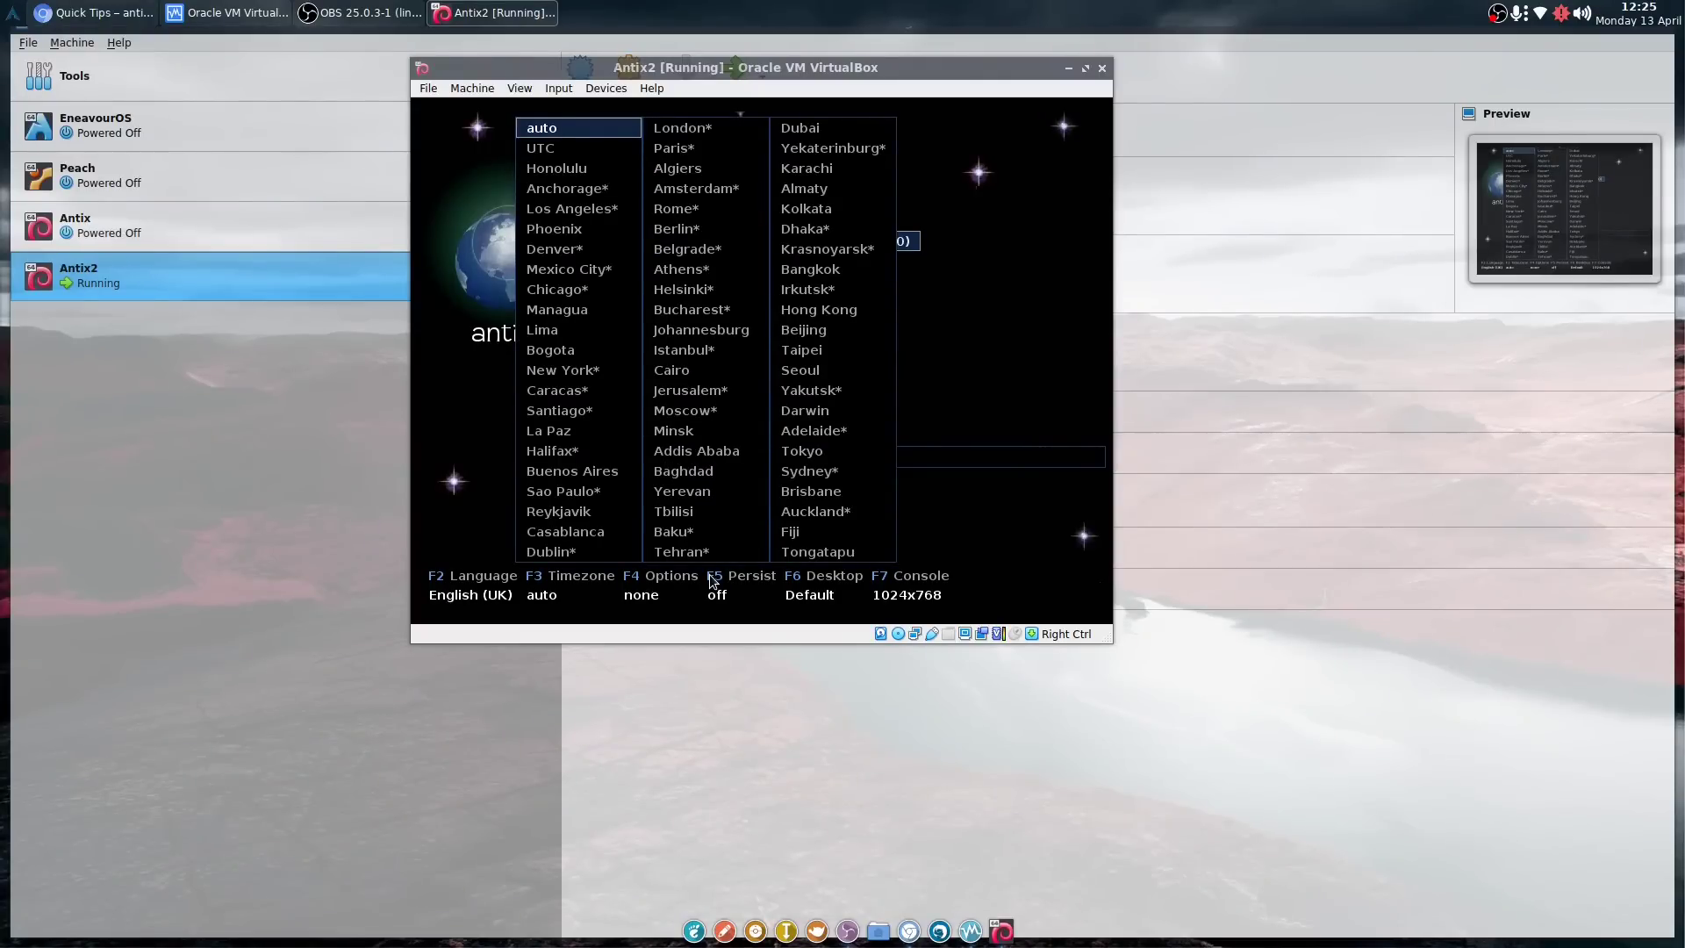
{"action": "key", "text": "Right"}
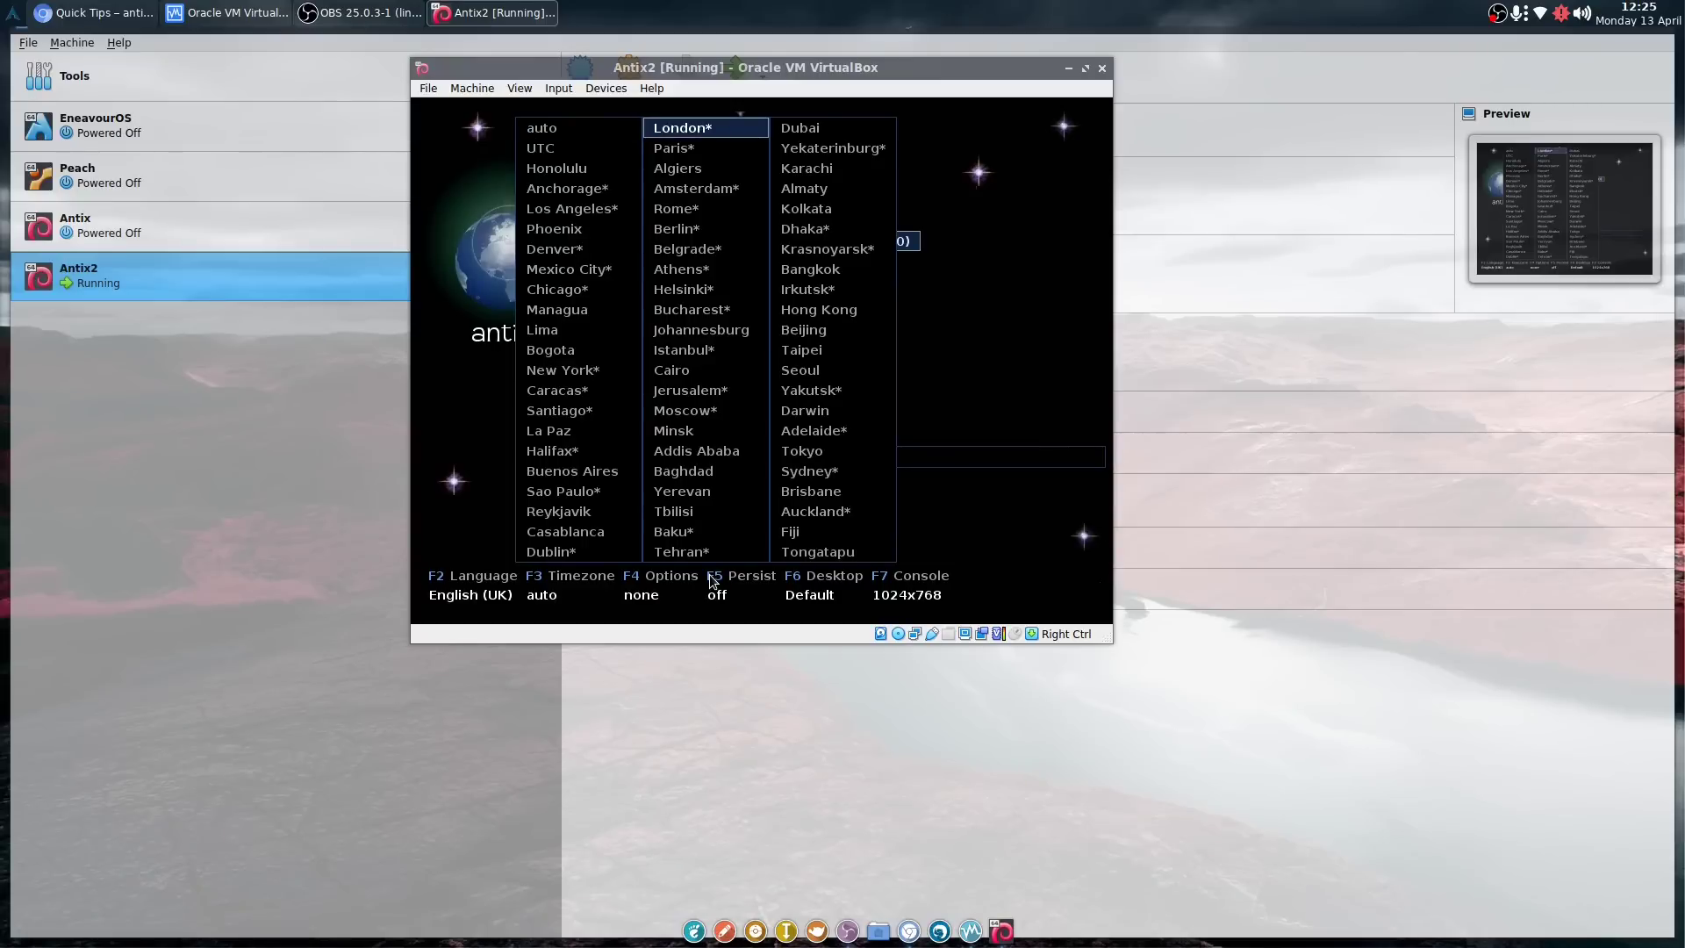
{"action": "key", "text": "Return"}
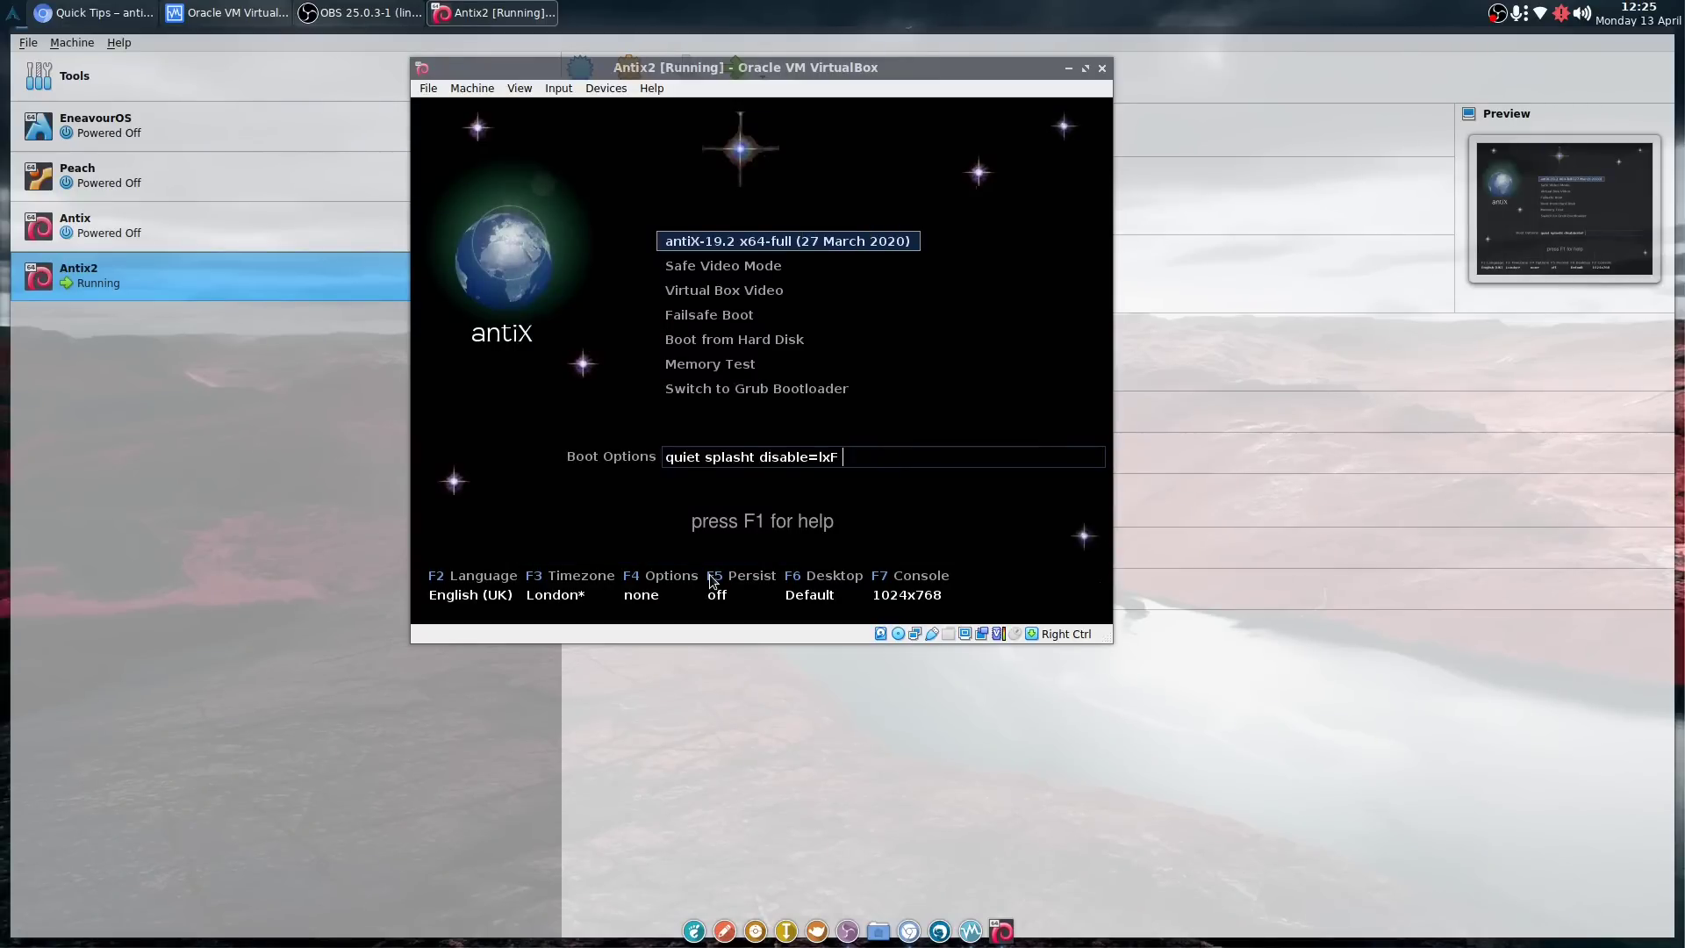
Look through the extra boot options from none down to bootchart, leaving the selection unchanged.
{"action": "key", "text": "F4"}
{"action": "key", "text": "Down"}
{"action": "key", "text": "Down"}
{"action": "key", "text": "Down"}
{"action": "key", "text": "Down"}
{"action": "key", "text": "Down"}
{"action": "key", "text": "Down"}
{"action": "key", "text": "Down"}
{"action": "key", "text": "Down"}
{"action": "key", "text": "Down"}
{"action": "key", "text": "Down"}
{"action": "key", "text": "Down"}
{"action": "key", "text": "Down"}
{"action": "key", "text": "Down"}
{"action": "key", "text": "Down"}
{"action": "key", "text": "Down"}
{"action": "key", "text": "Down"}
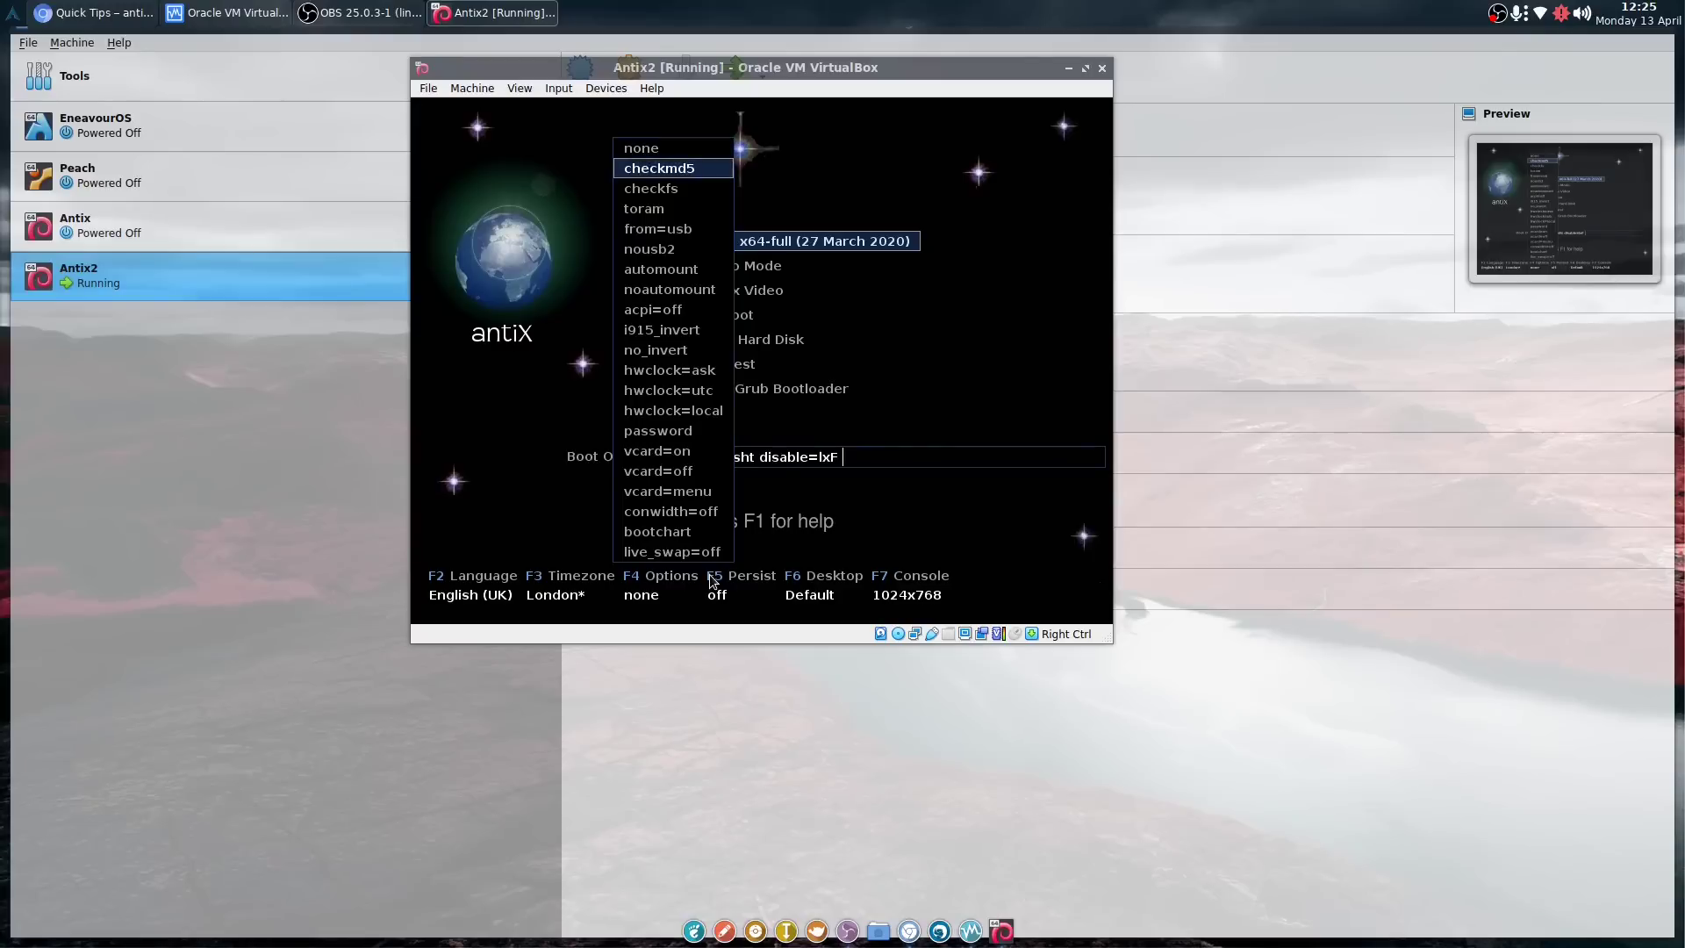
{"action": "key", "text": "Down"}
{"action": "key", "text": "Down"}
{"action": "key", "text": "Down"}
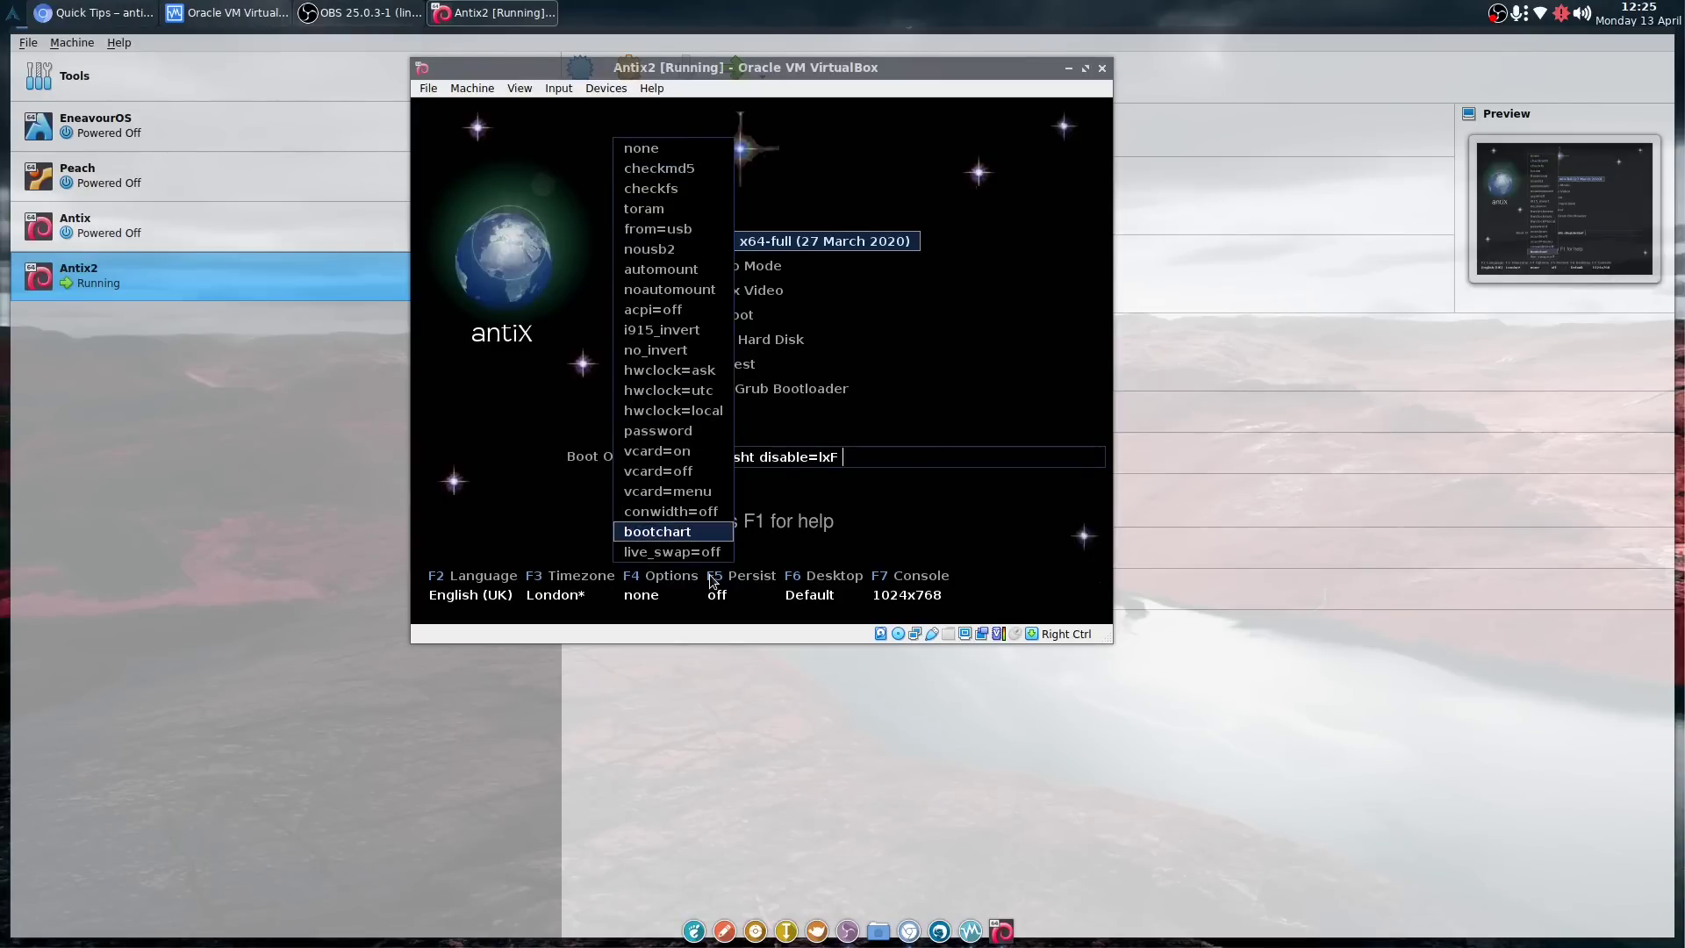
{"action": "key", "text": "Escape"}
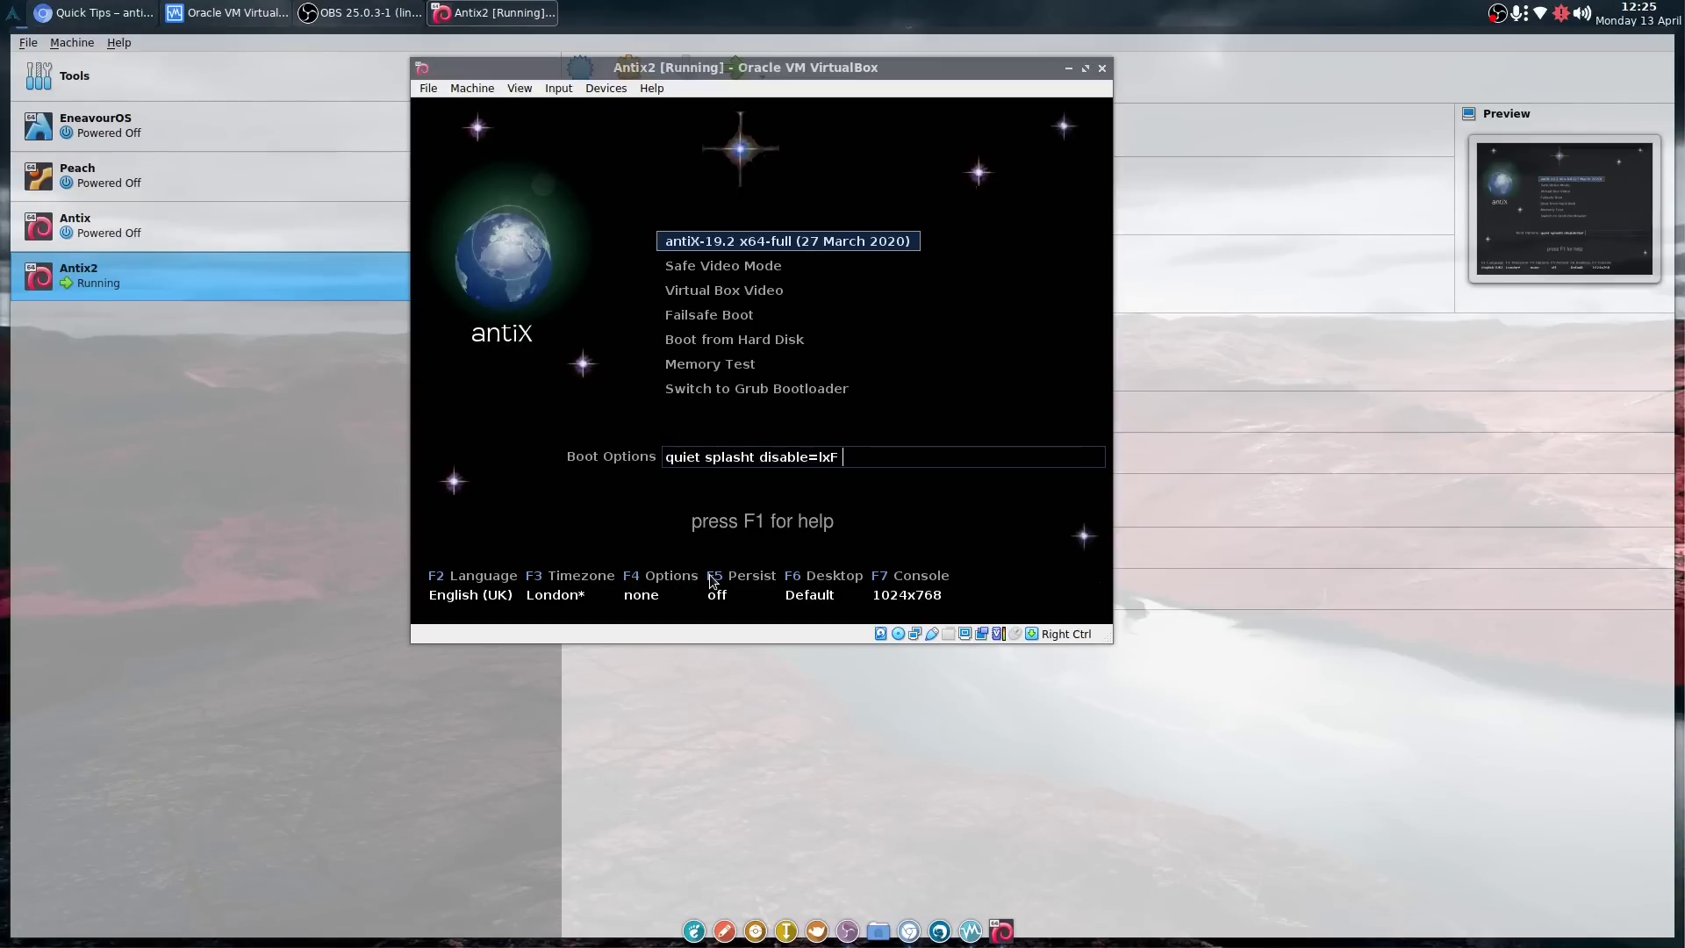
Review the persistence and desktop boot choices without changing them, and boot antiX-19.2 x64-full.
{"action": "key", "text": "F5"}
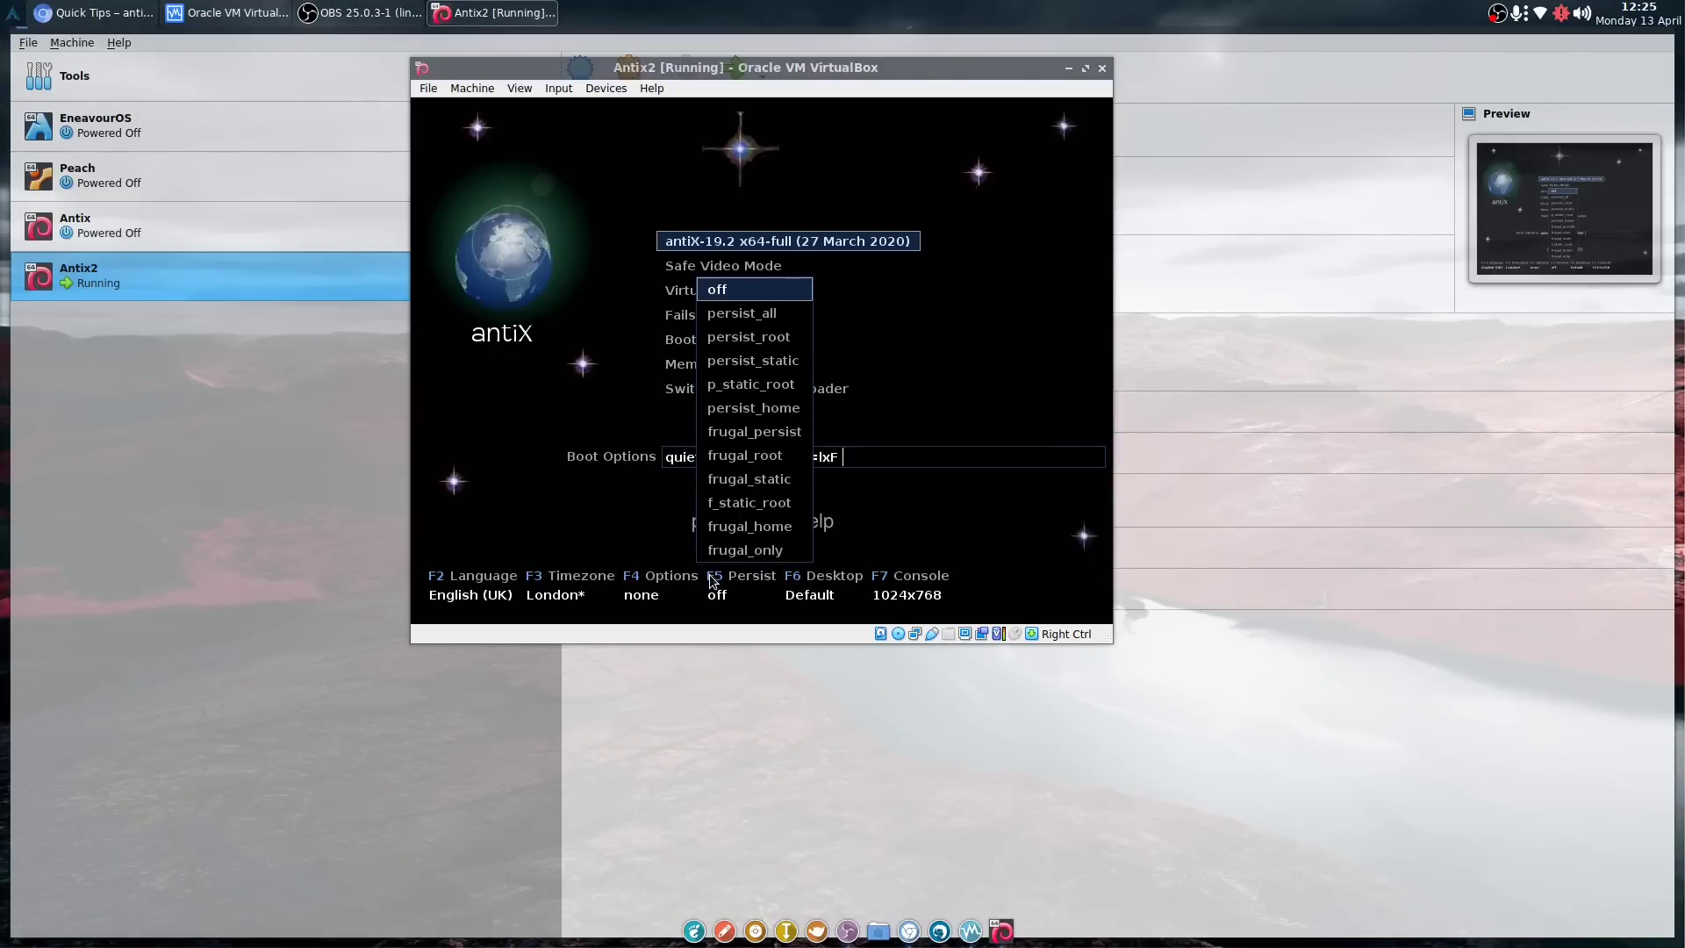
{"action": "key", "text": "Escape"}
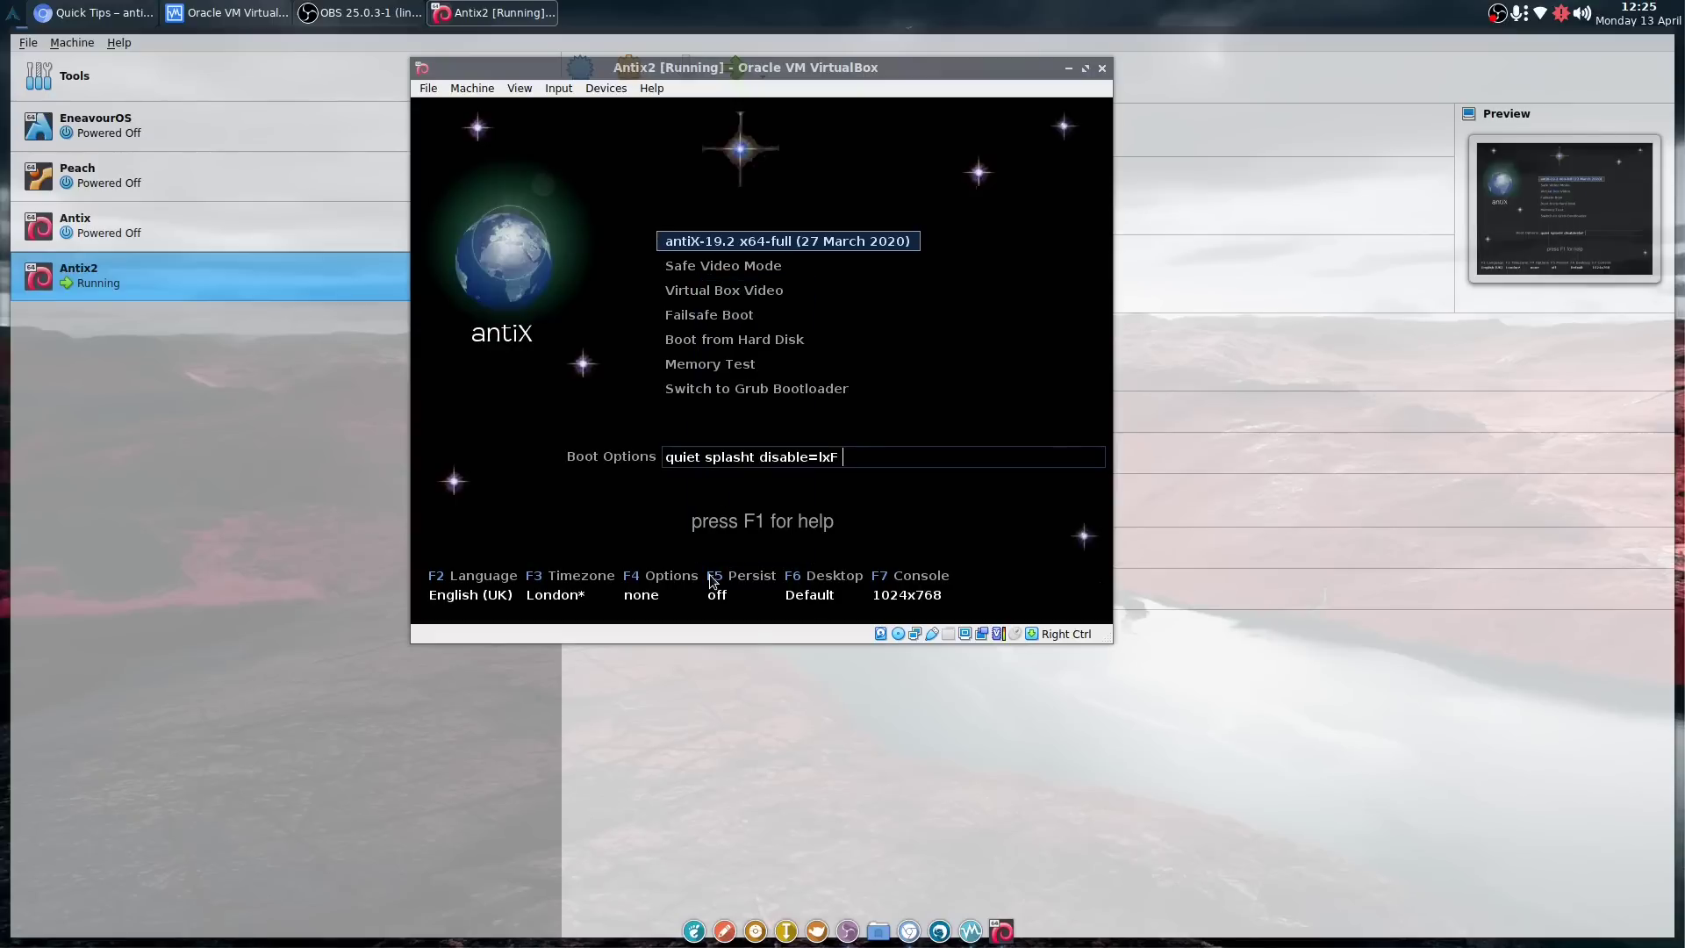
{"action": "key", "text": "F6"}
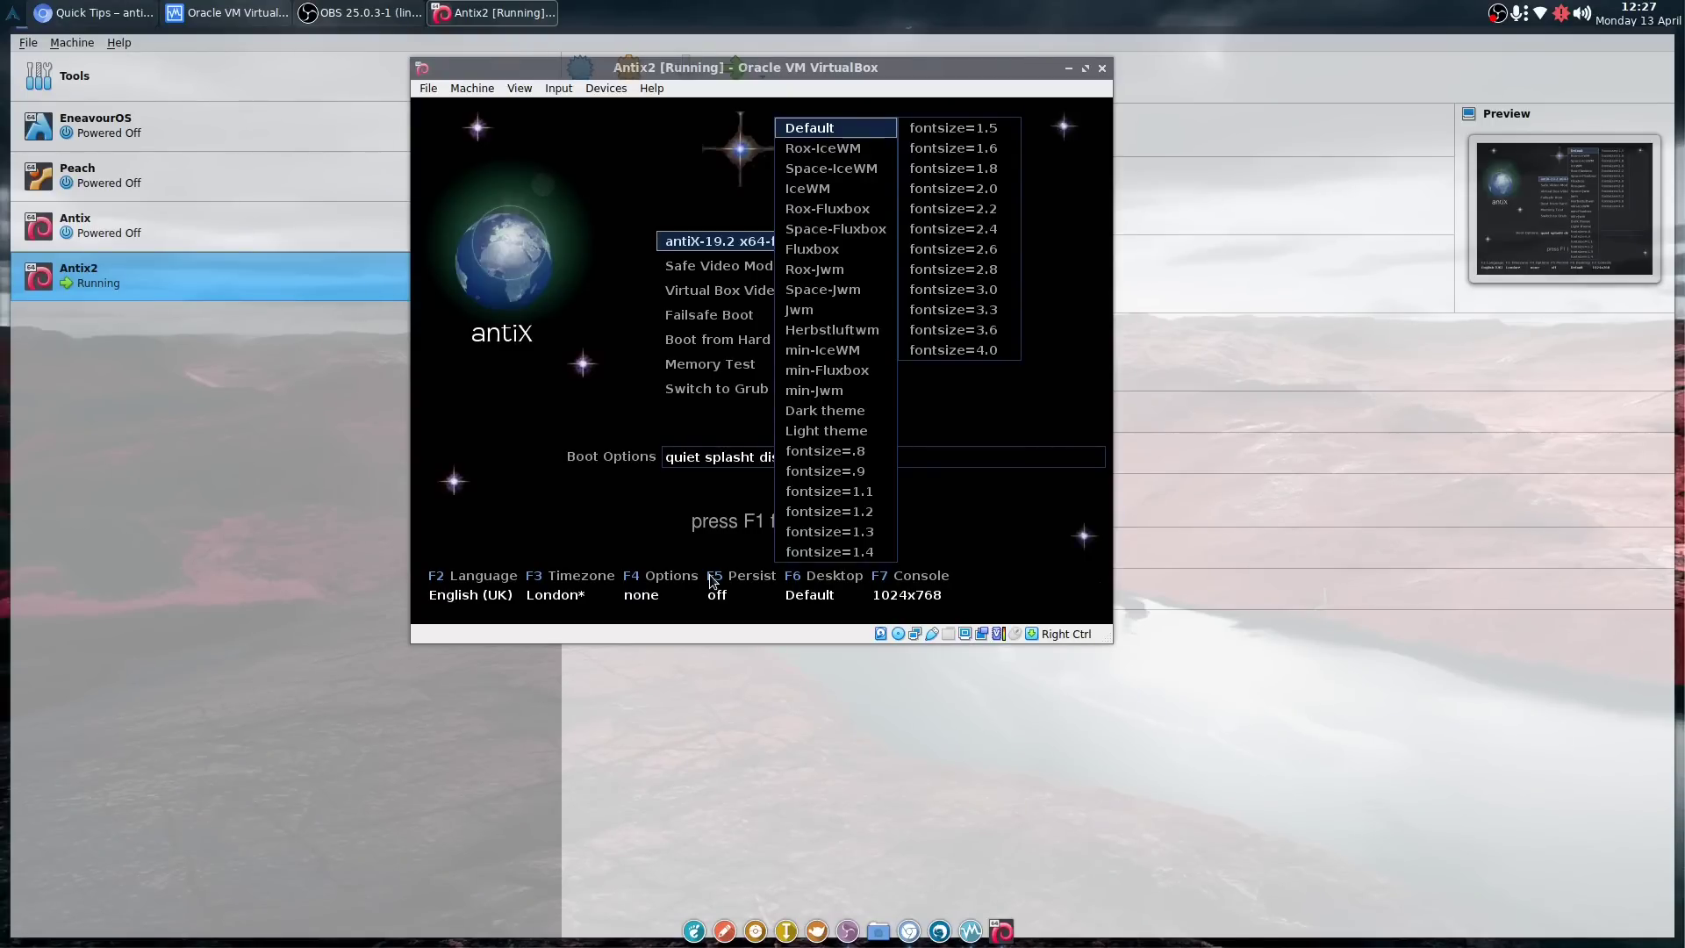
{"action": "key", "text": "Escape"}
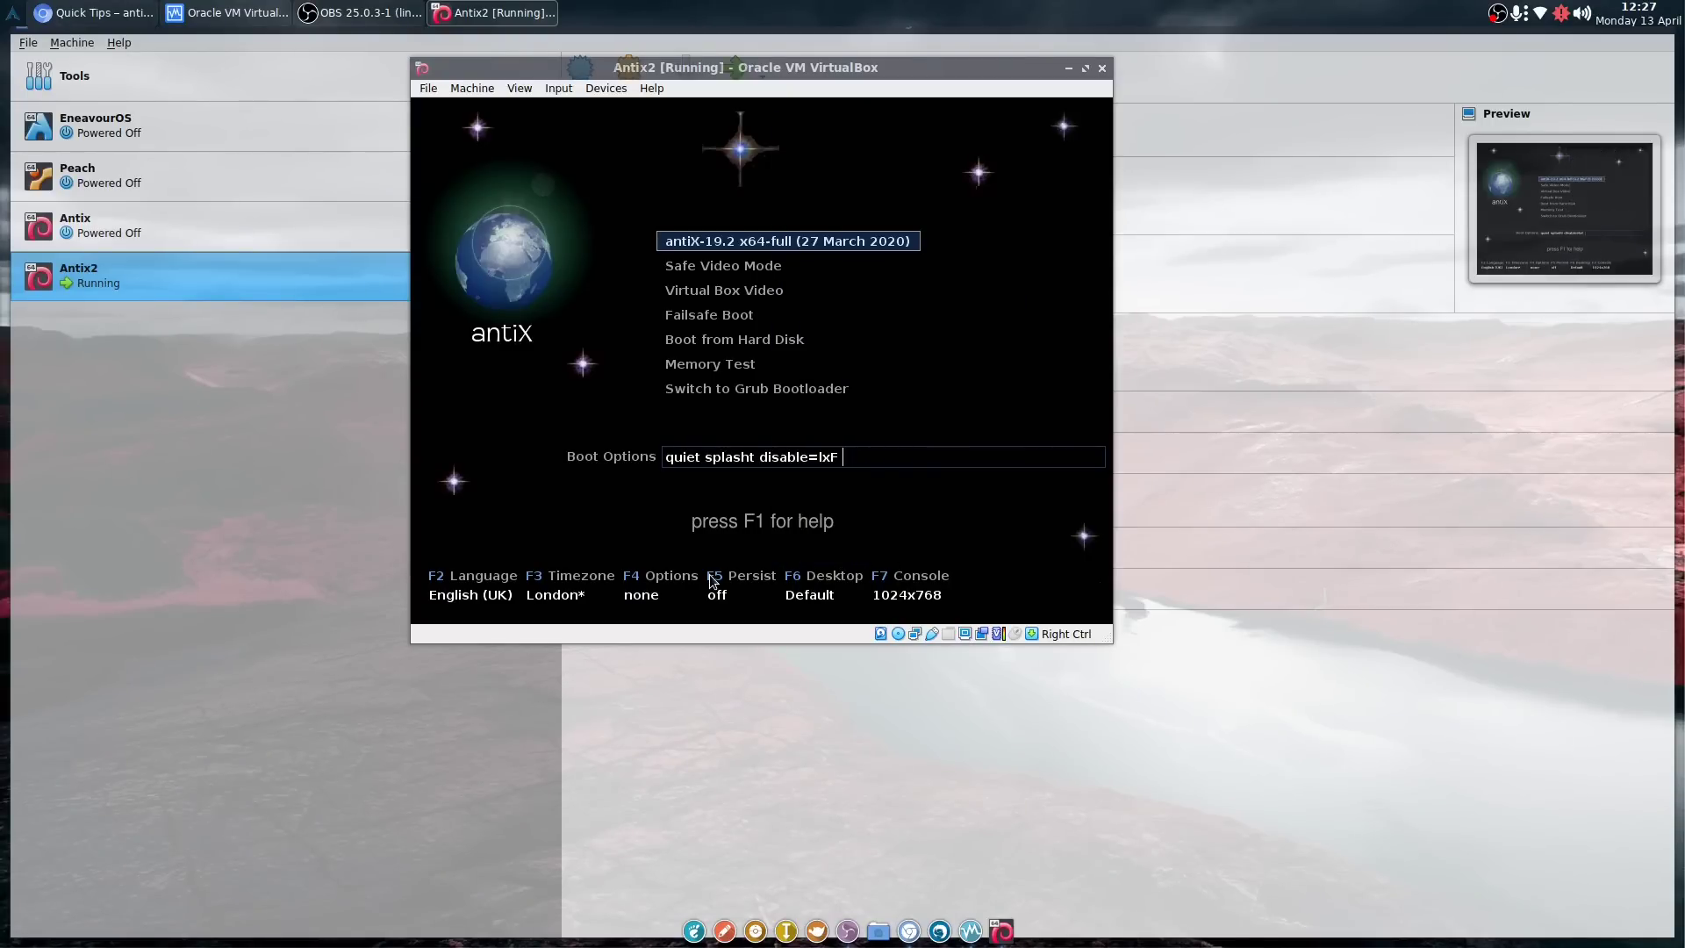
{"action": "key", "text": "Return"}
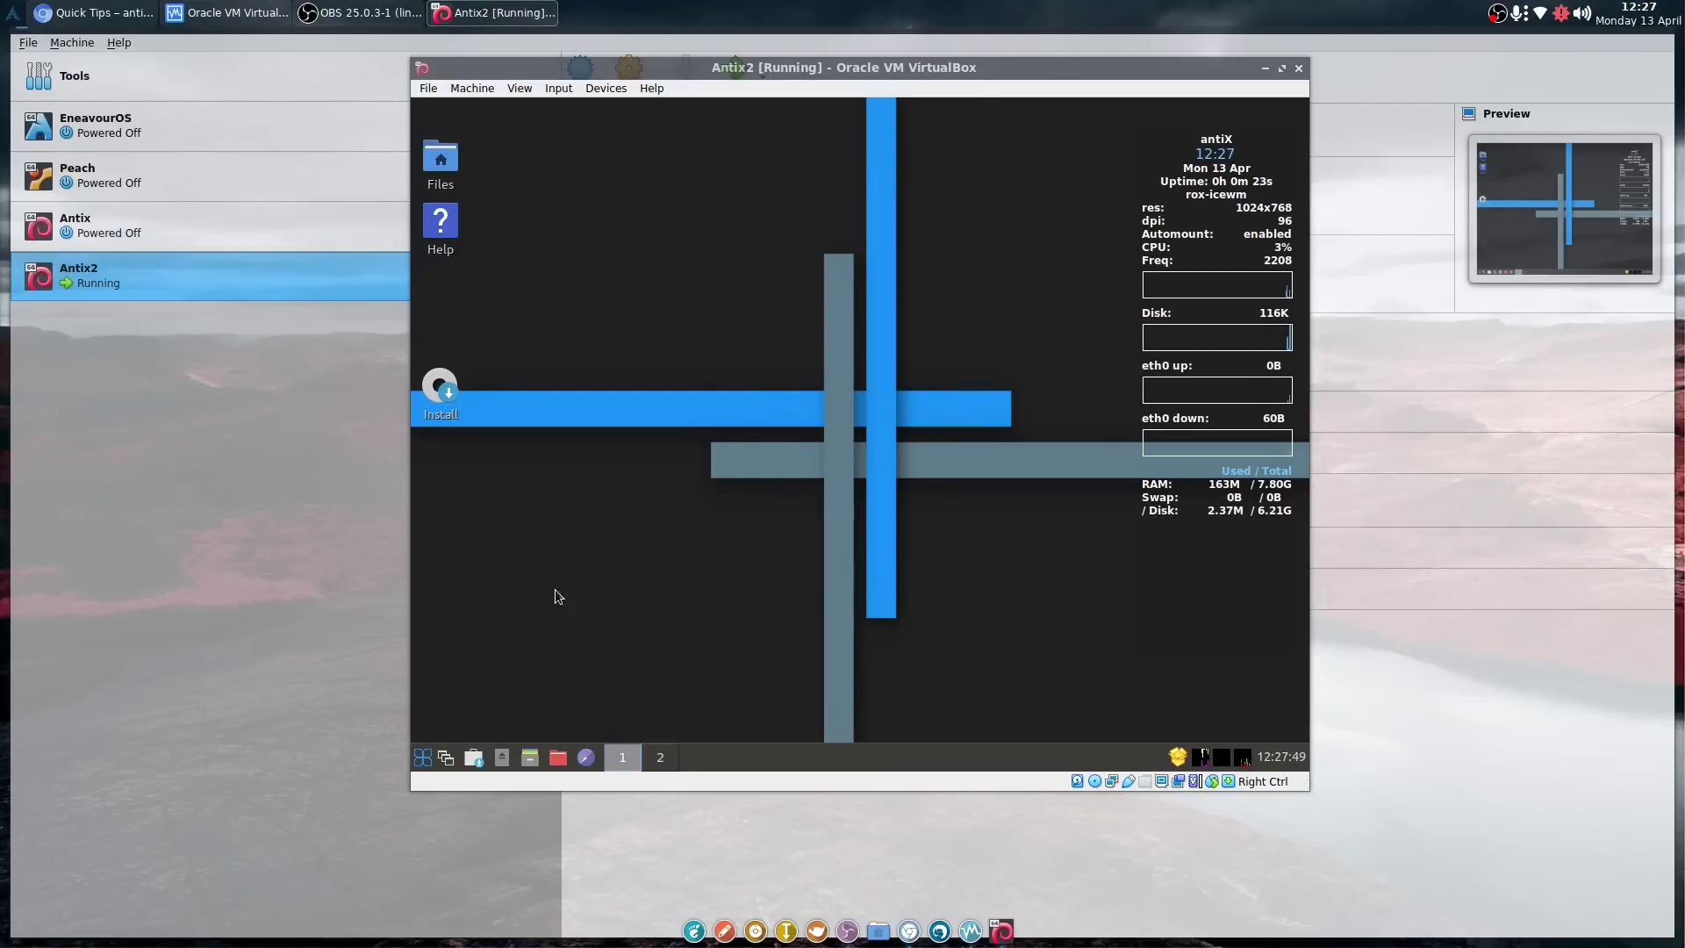
Set the Virtual1 display's resolution to 1680x1050 through the Control Centre's session screen resolution tool.
{"action": "left_click", "coordinate": [425, 760]}
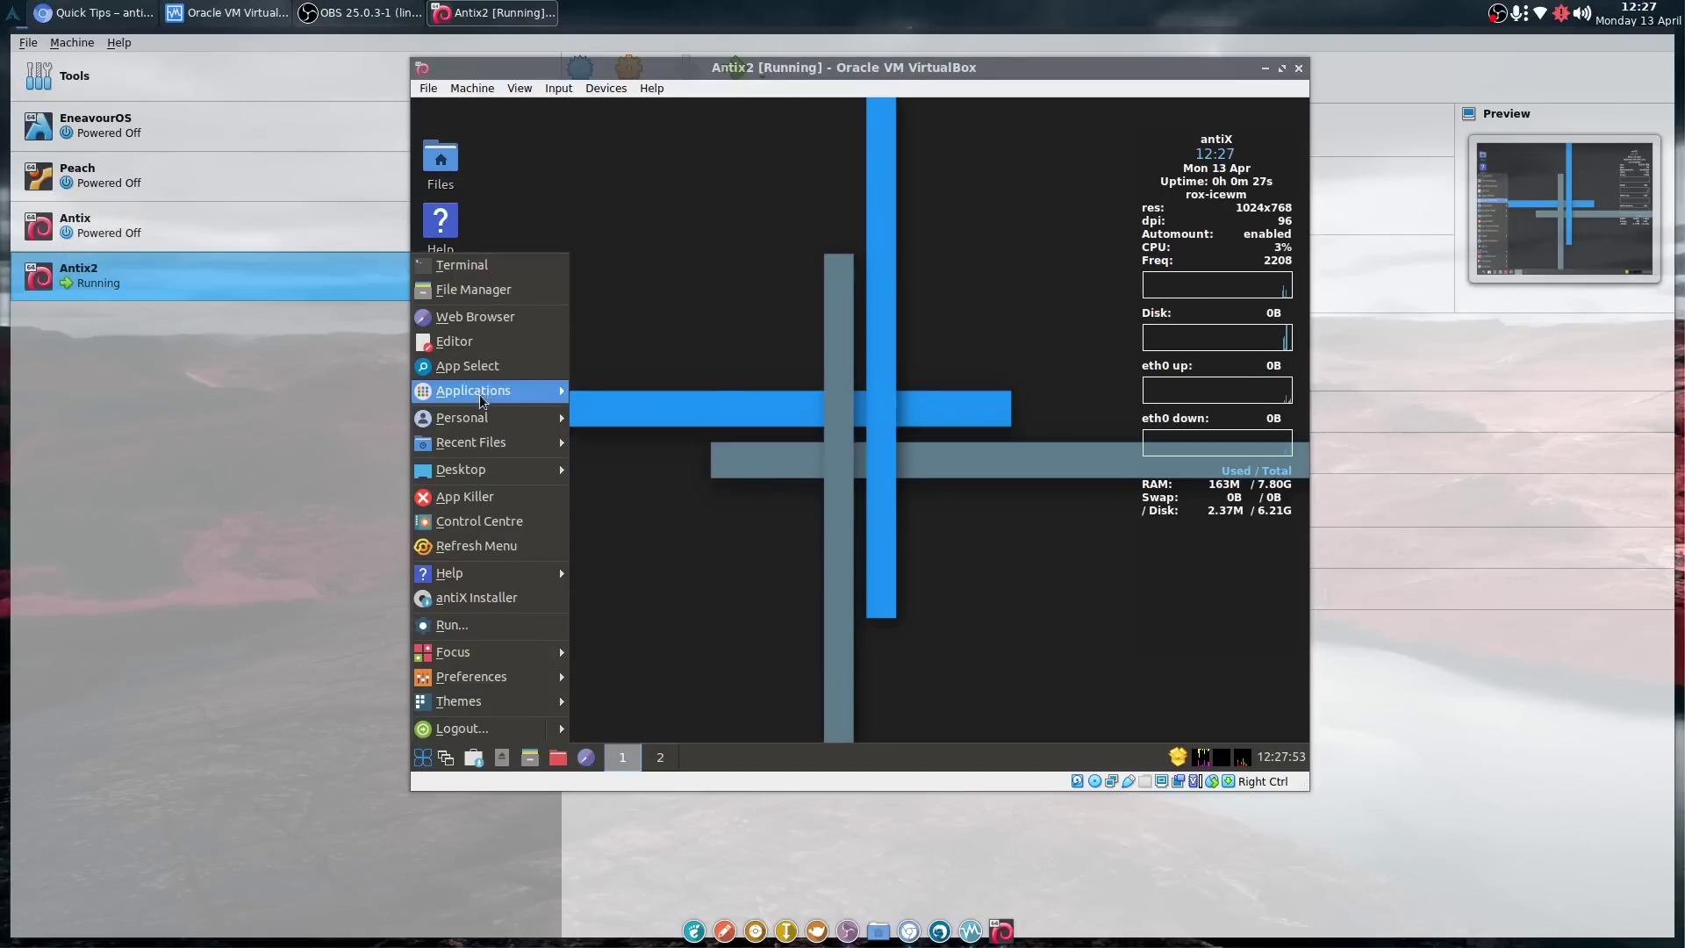
{"action": "left_click", "coordinate": [484, 521]}
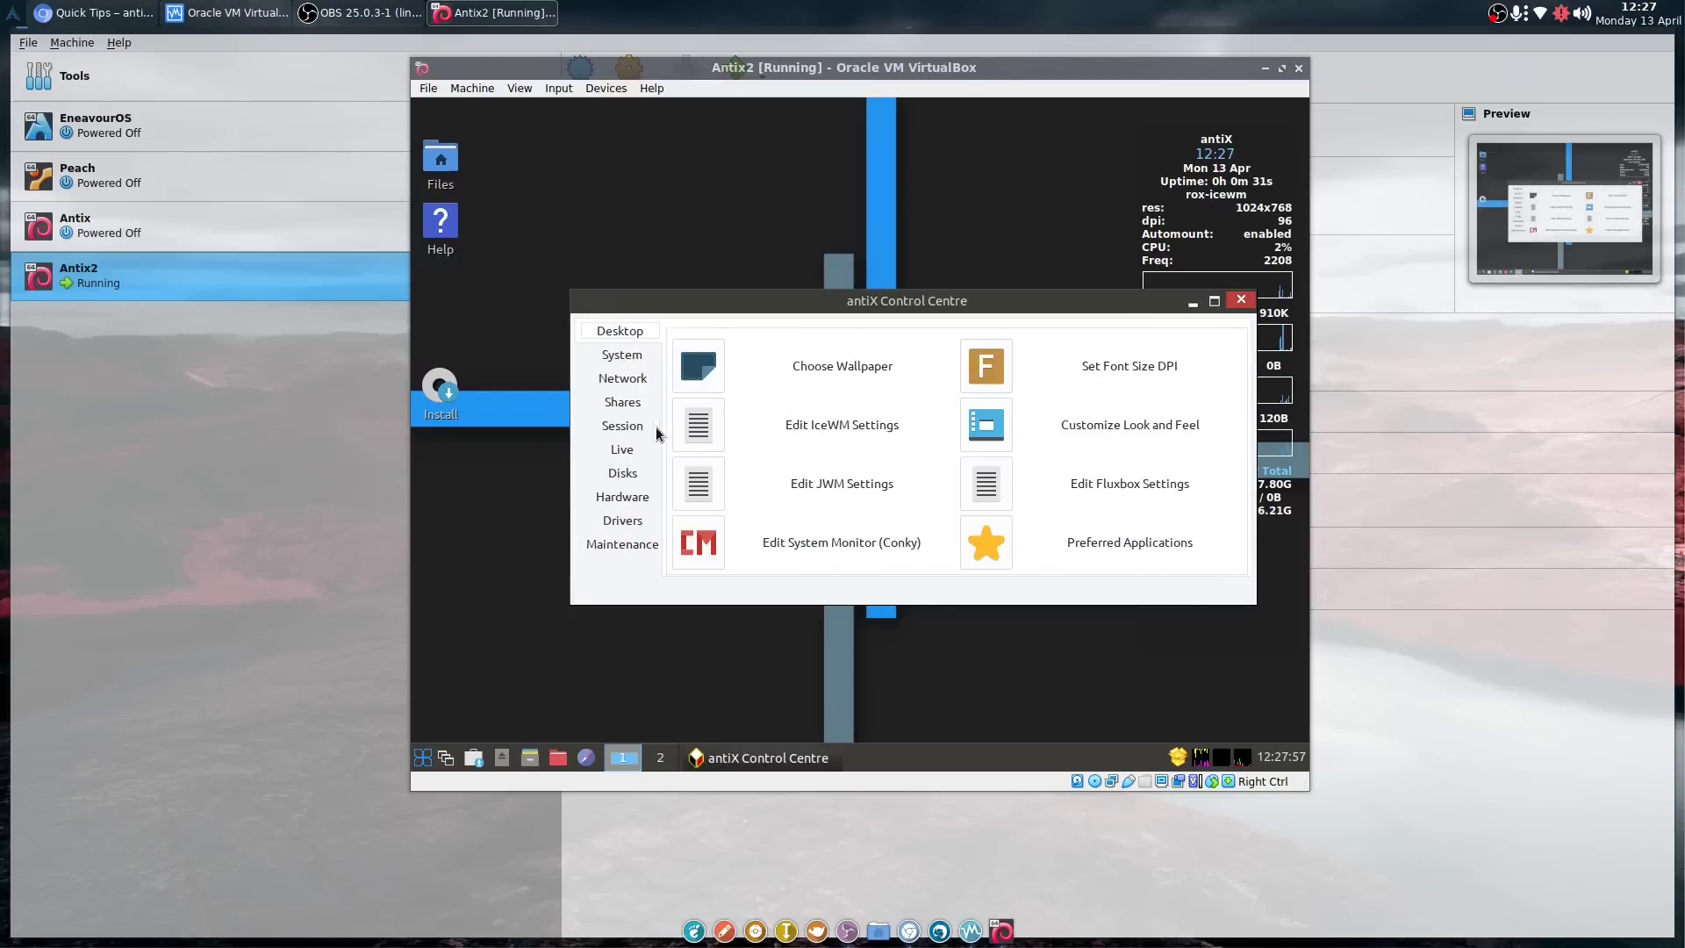
{"action": "left_click", "coordinate": [626, 359]}
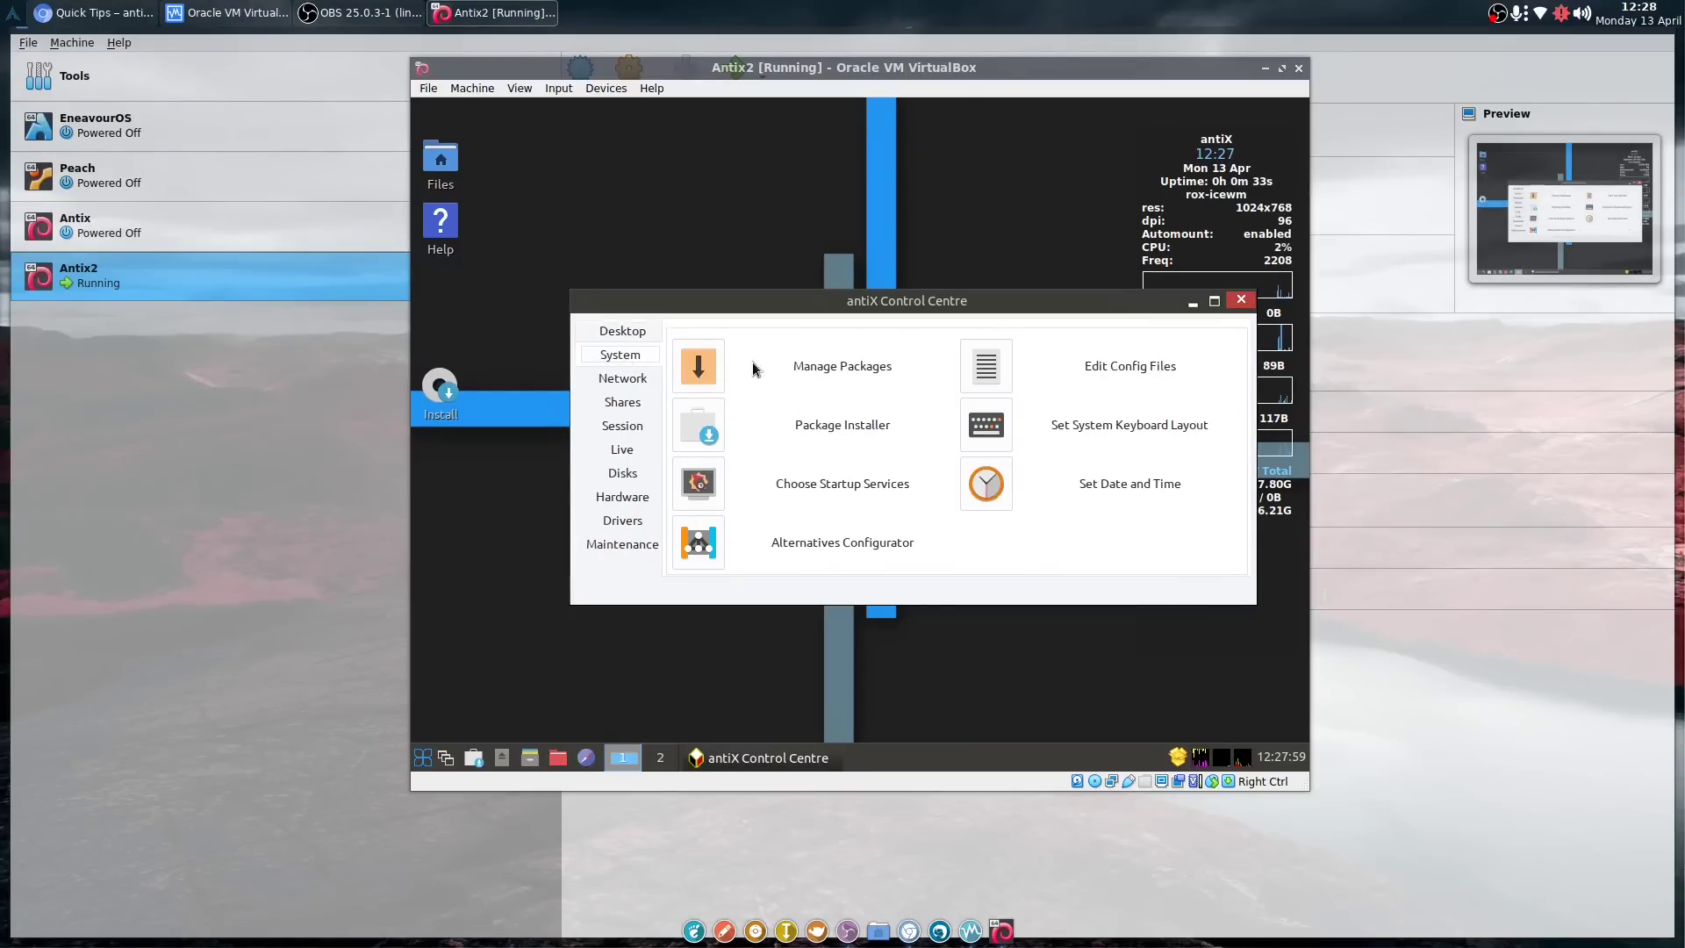
{"action": "left_click", "coordinate": [610, 428]}
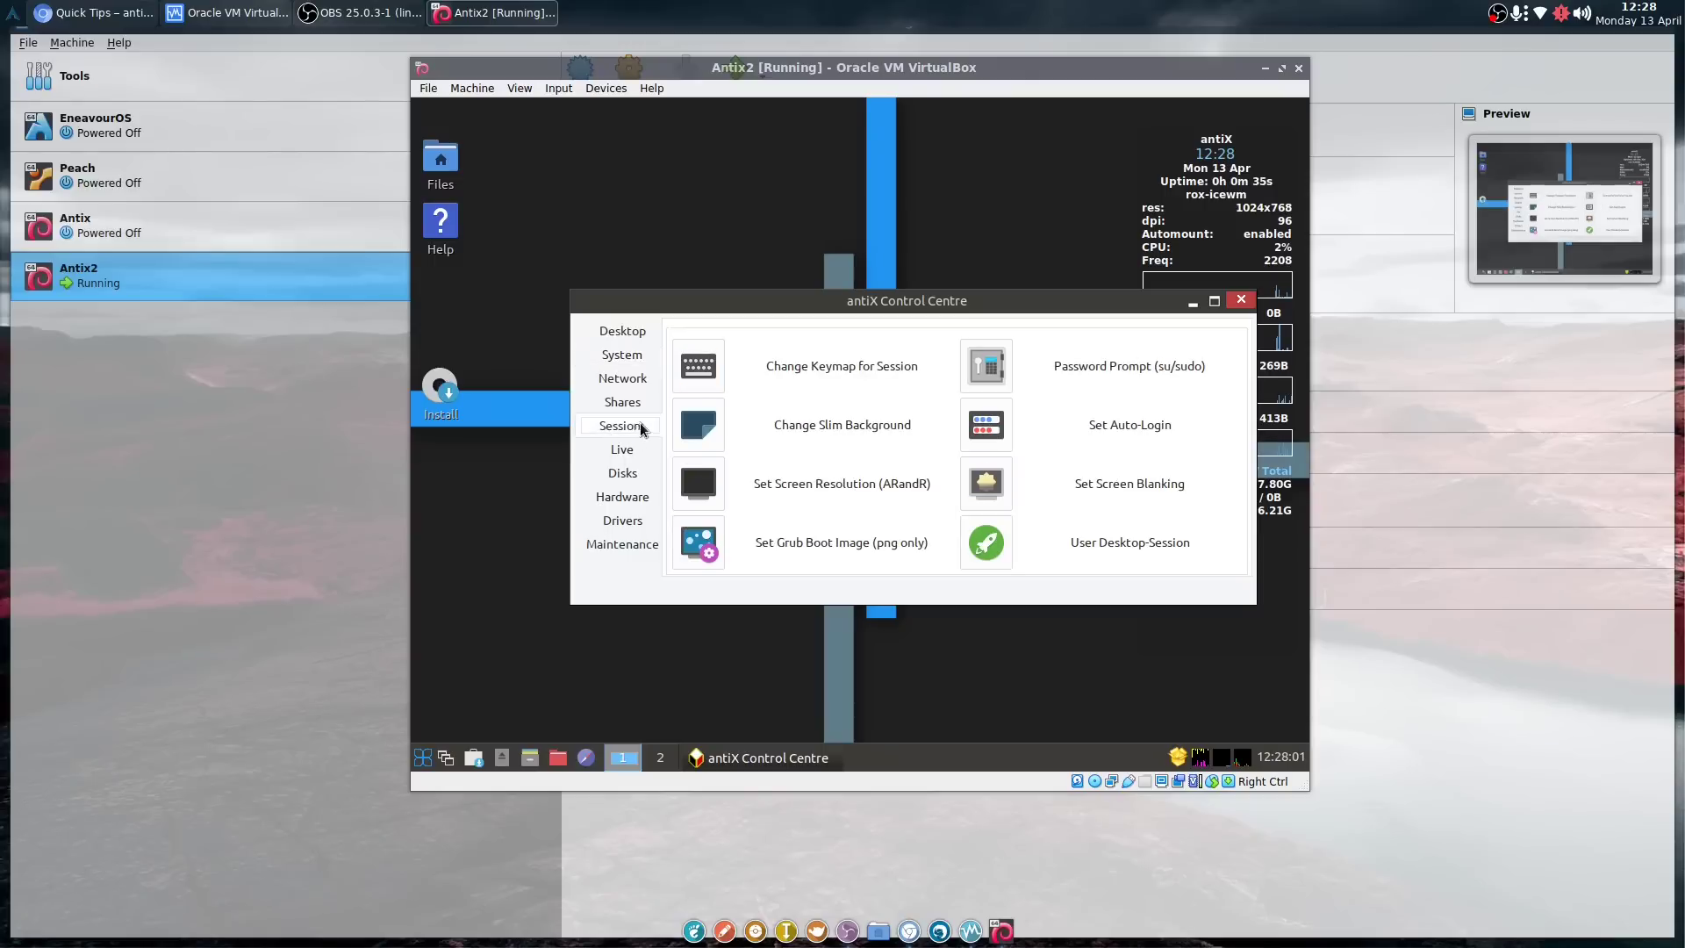
{"action": "left_click", "coordinate": [693, 491]}
{"action": "right_click", "coordinate": [478, 230]}
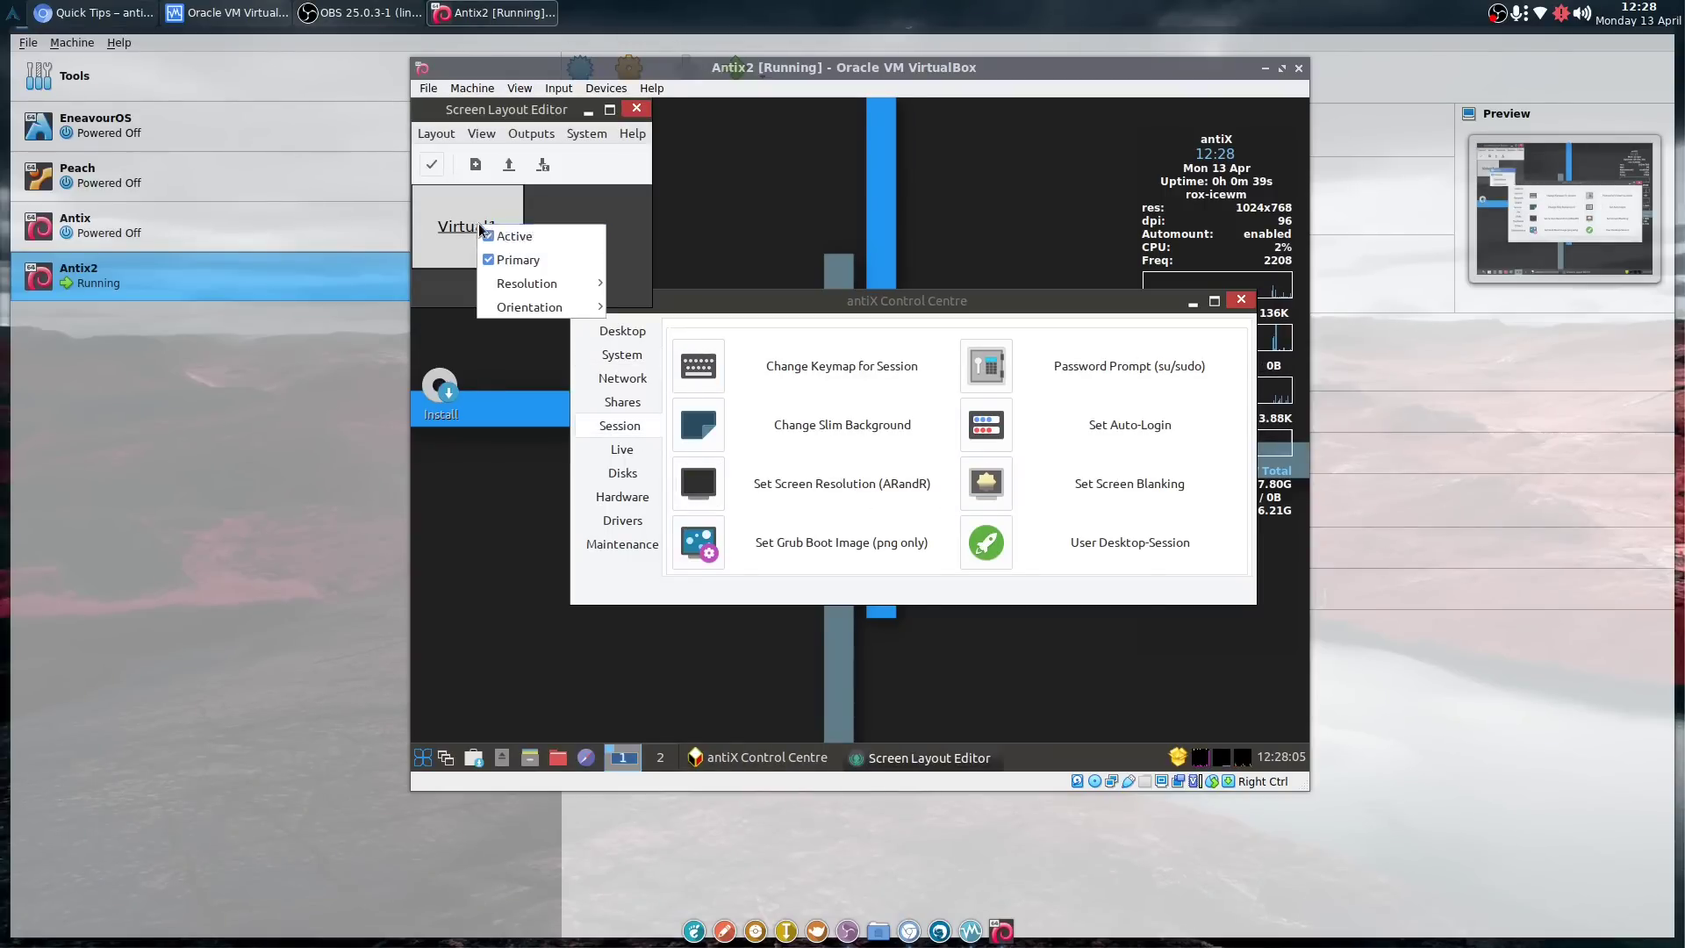
{"action": "mouse_move", "coordinate": [570, 287]}
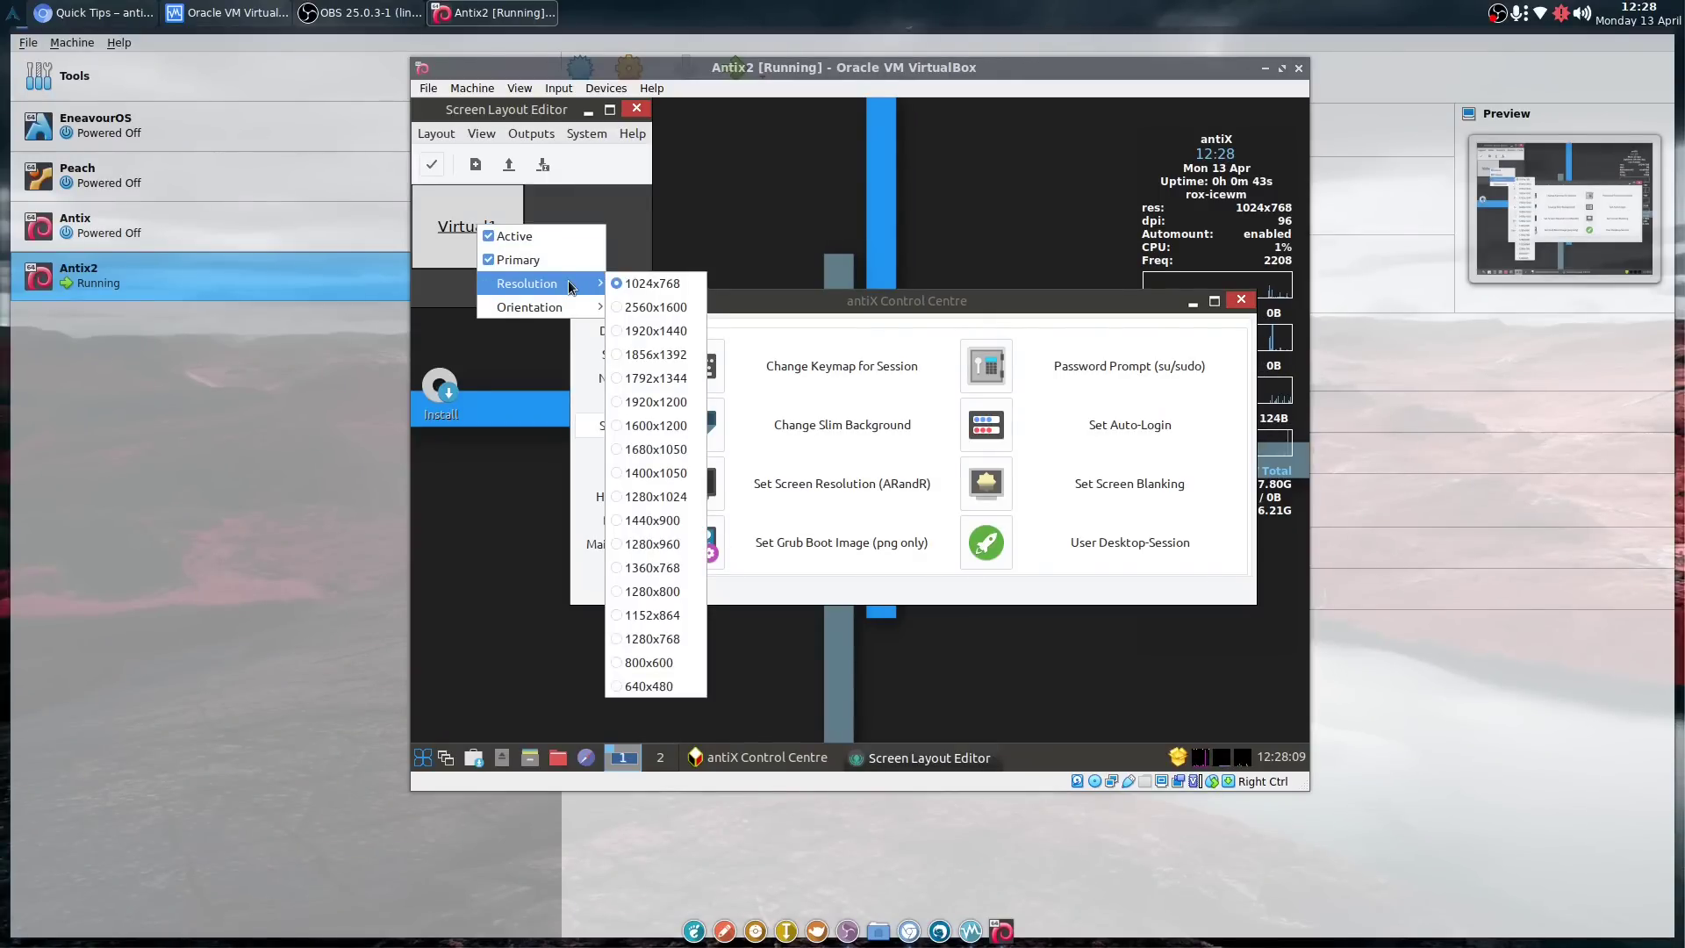
{"action": "left_click", "coordinate": [683, 450]}
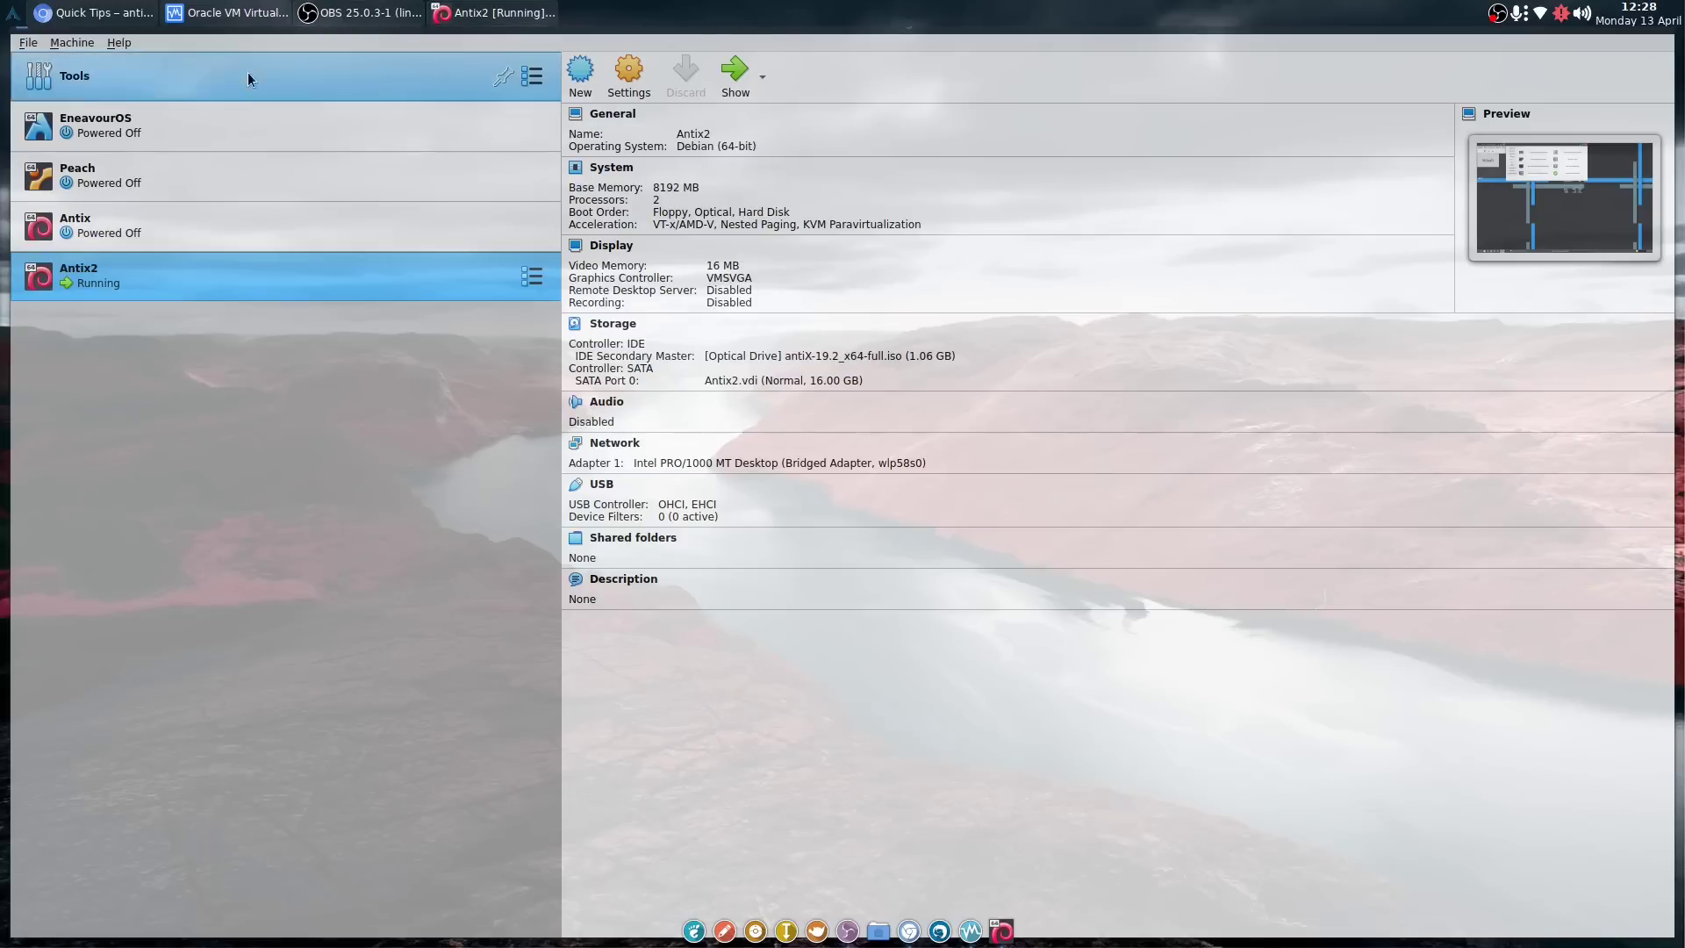
Bring the enlarged machine window into view and clear away the VirtualBox manager, Control Centre and Screen Layout Editor windows.
{"action": "left_click_drag", "start_coordinate": [0, 61], "coordinate": [1088, 43]}
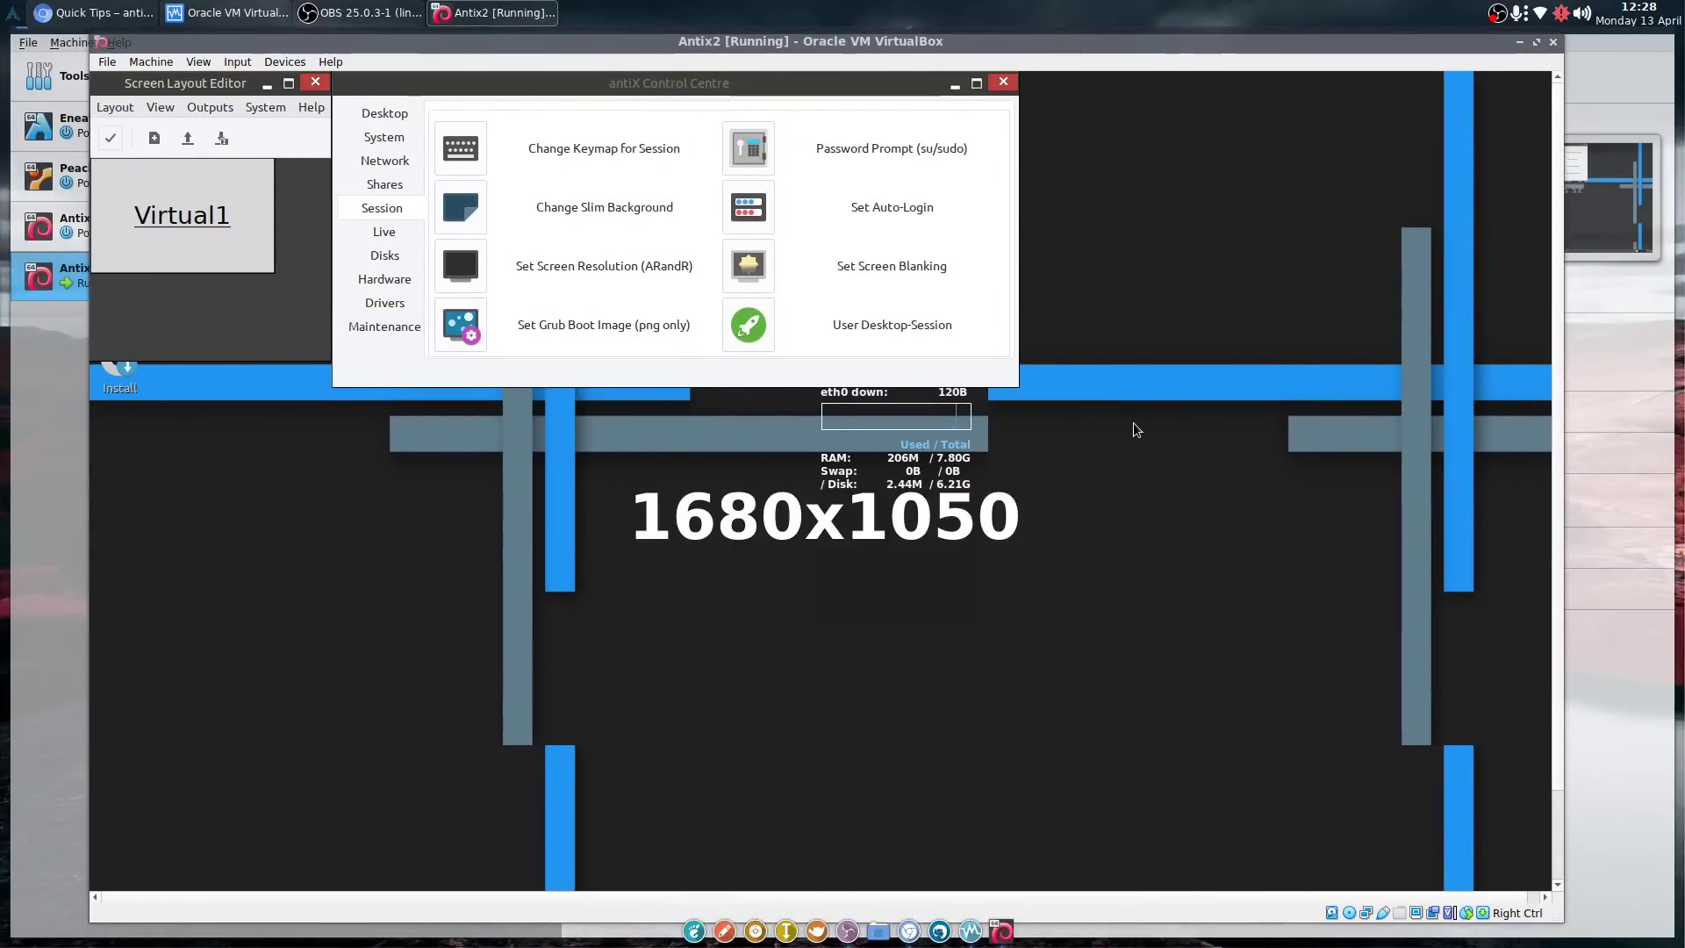
{"action": "left_click", "coordinate": [214, 14]}
{"action": "left_click", "coordinate": [232, 14]}
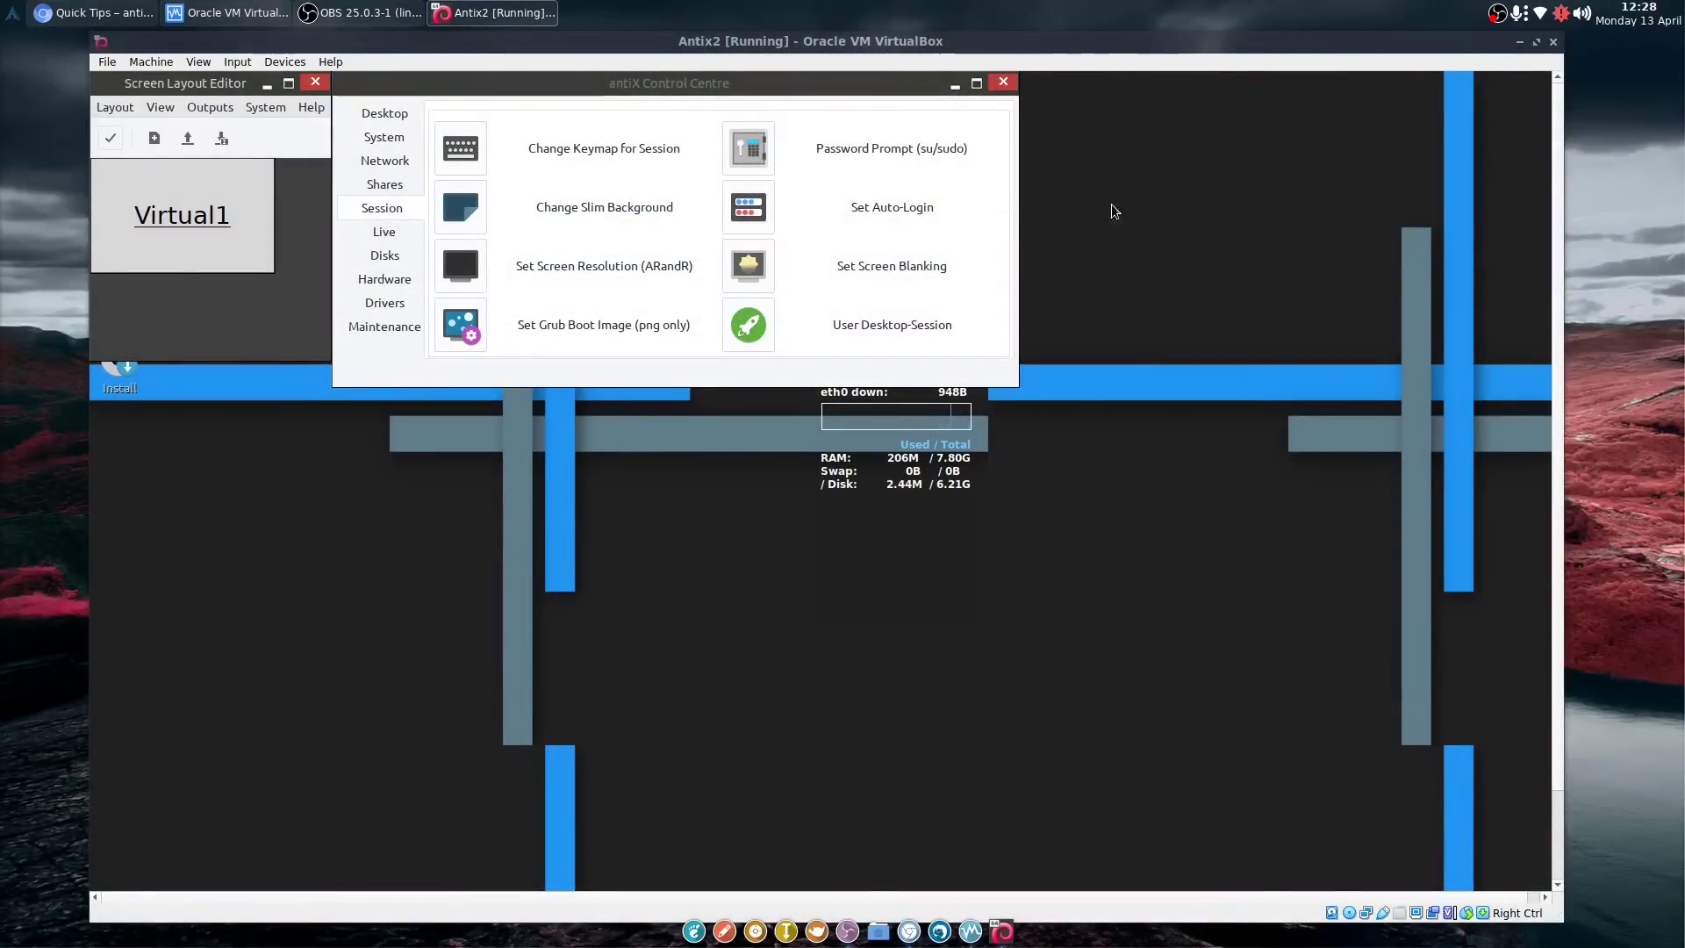
{"action": "left_click", "coordinate": [1004, 81]}
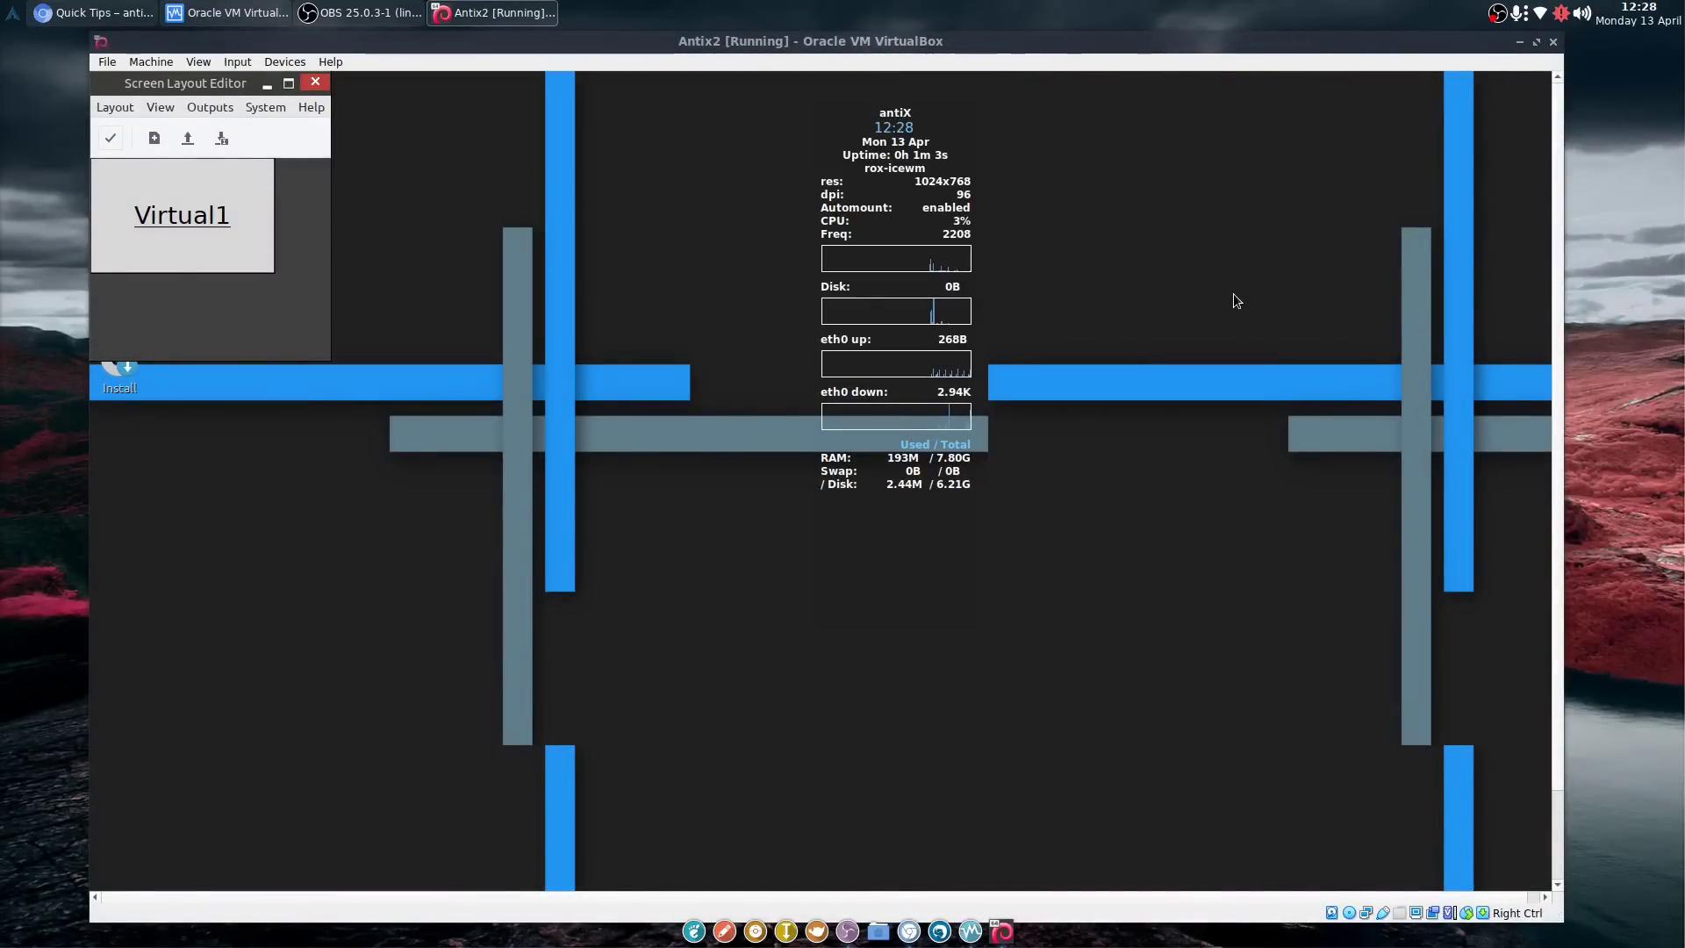
{"action": "left_click", "coordinate": [313, 84]}
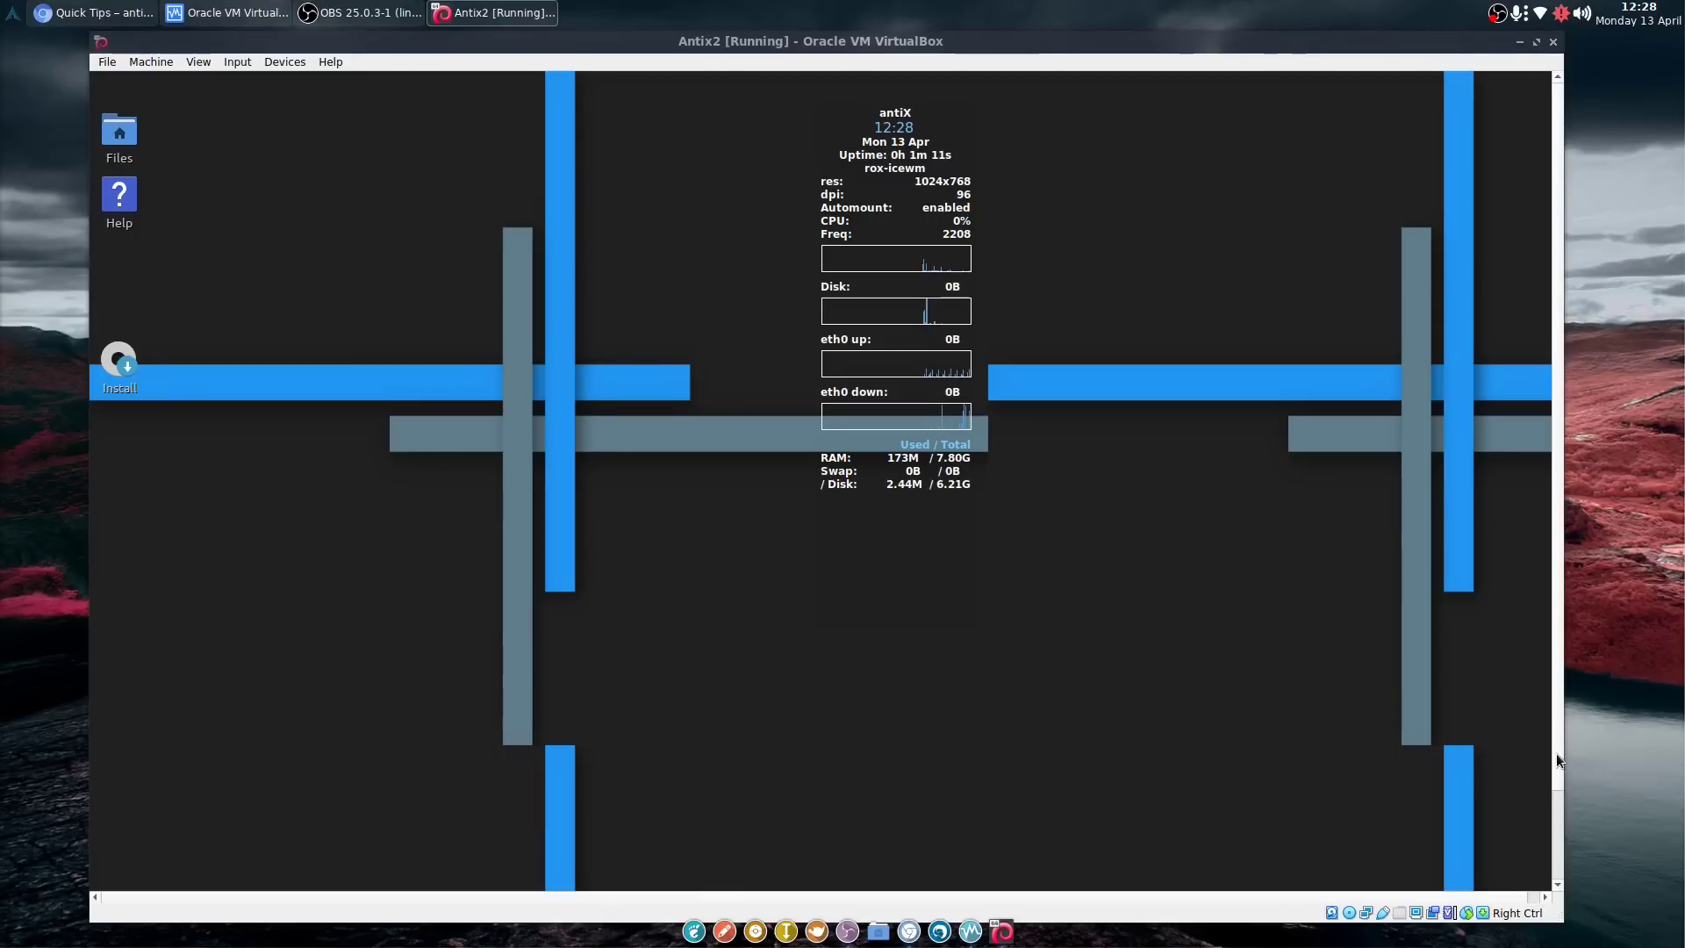
{"action": "left_click_drag", "start_coordinate": [1557, 754], "coordinate": [1576, 710]}
{"action": "left_click", "coordinate": [1536, 41]}
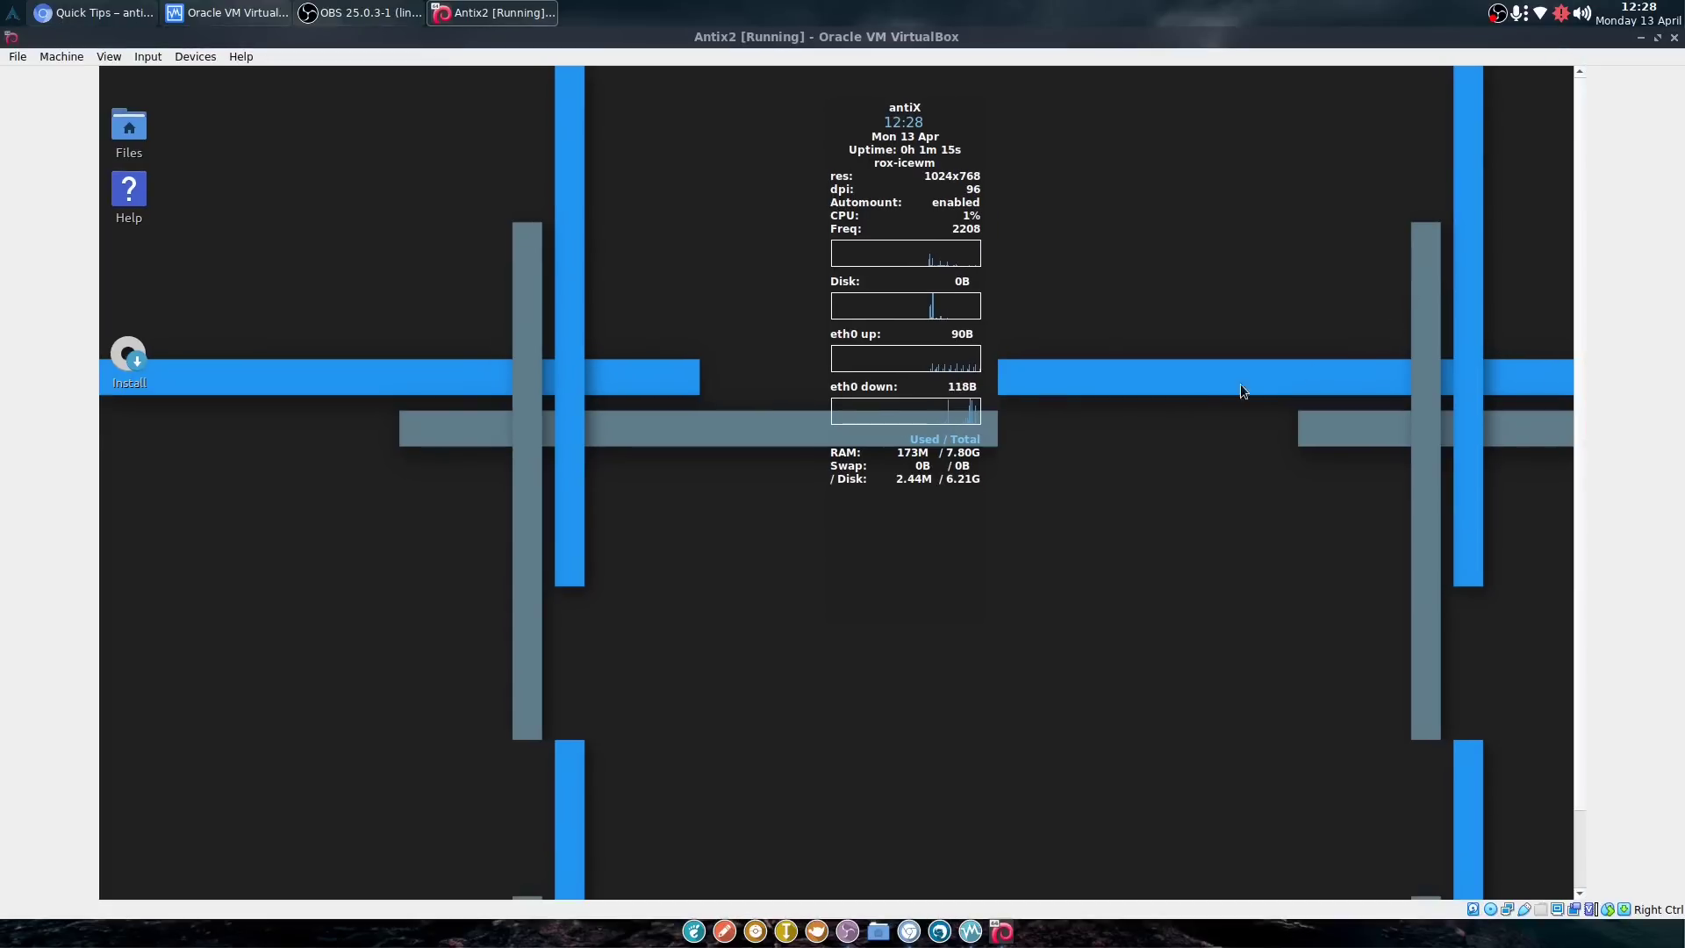
{"action": "left_click", "coordinate": [1657, 38]}
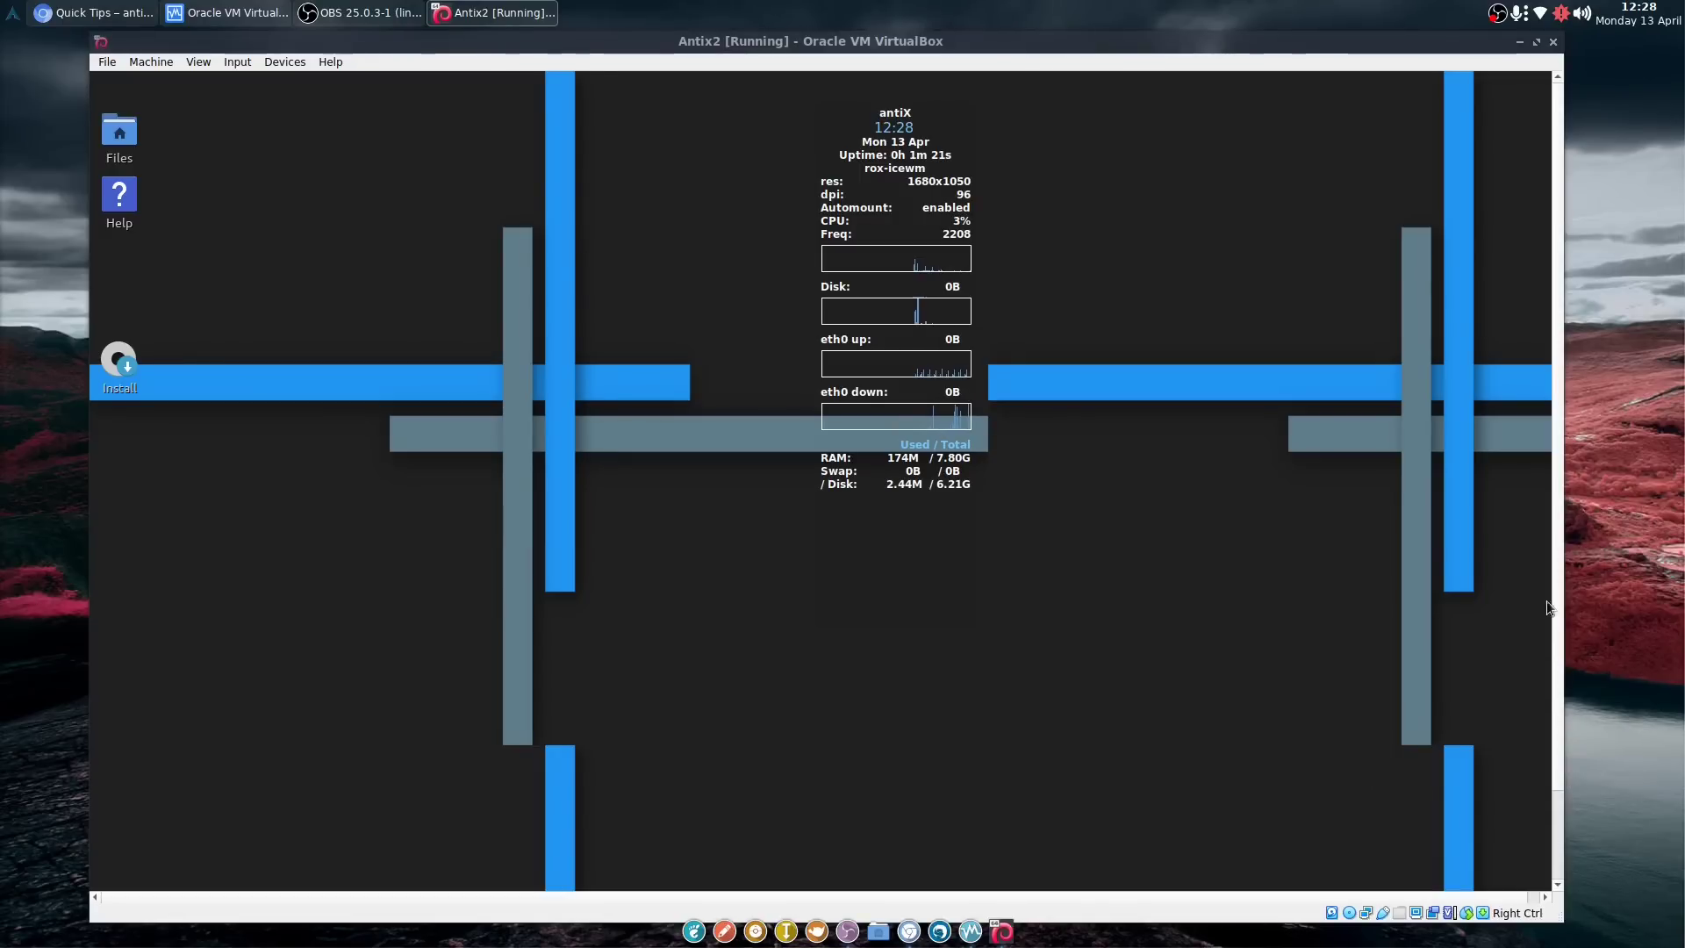
Launch the antiX Linux Installer from the desktop and reposition its window near the desktop's upper middle.
{"action": "left_click_drag", "start_coordinate": [1556, 624], "coordinate": [1536, 775]}
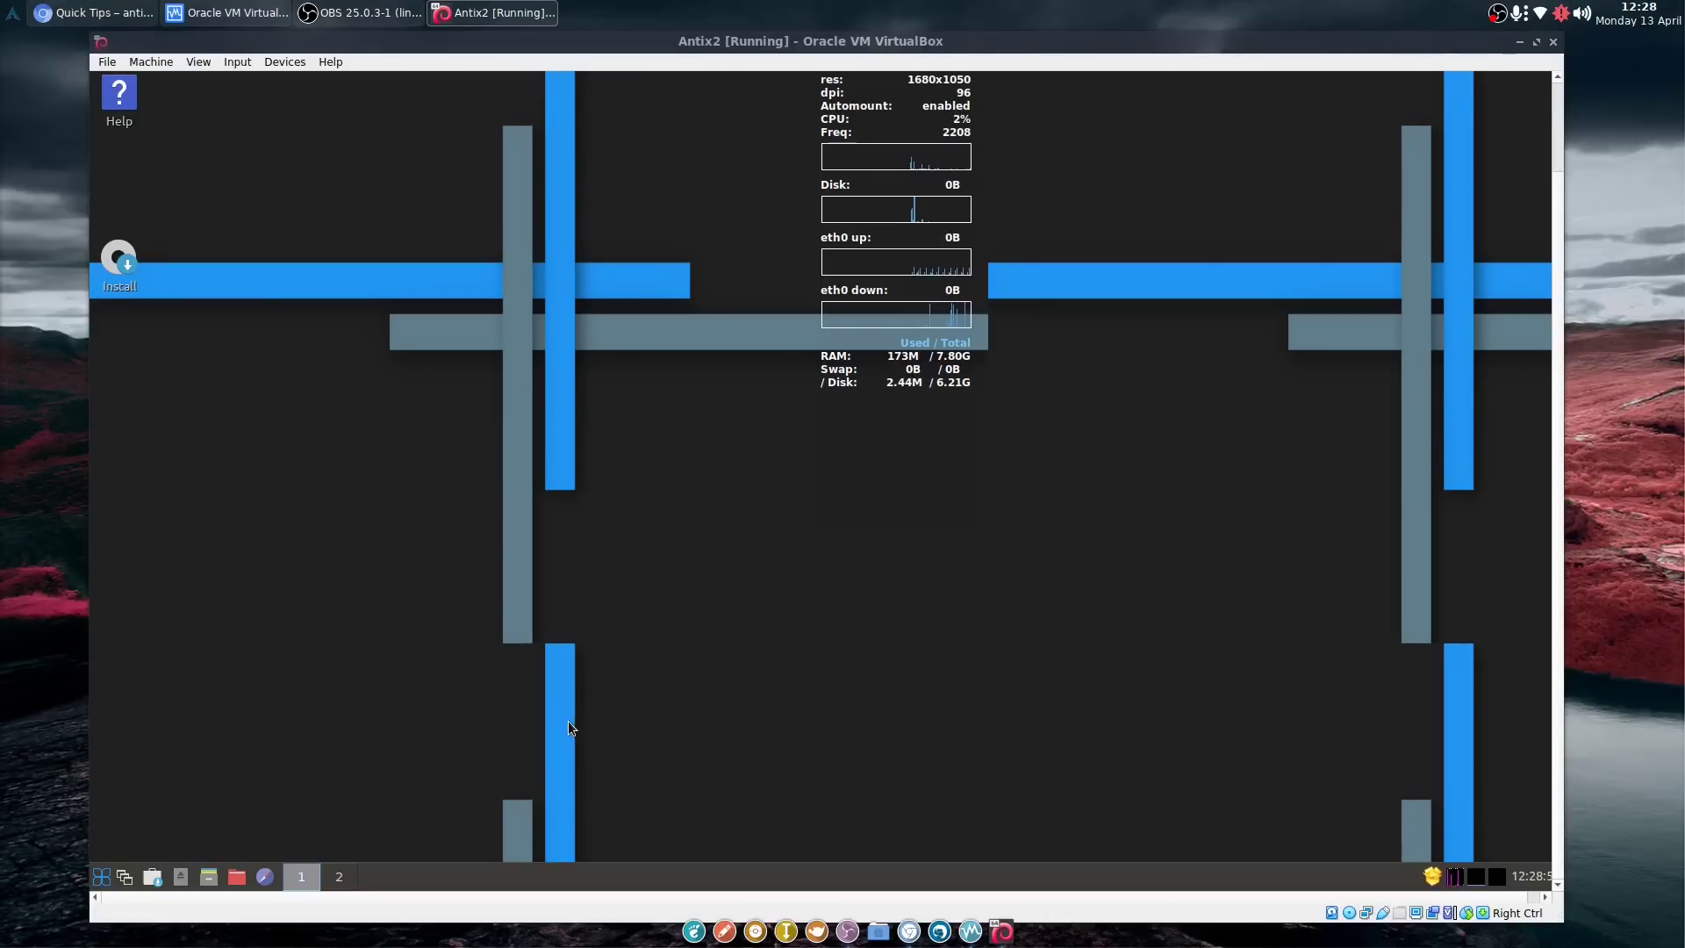
{"action": "left_click", "coordinate": [102, 877]}
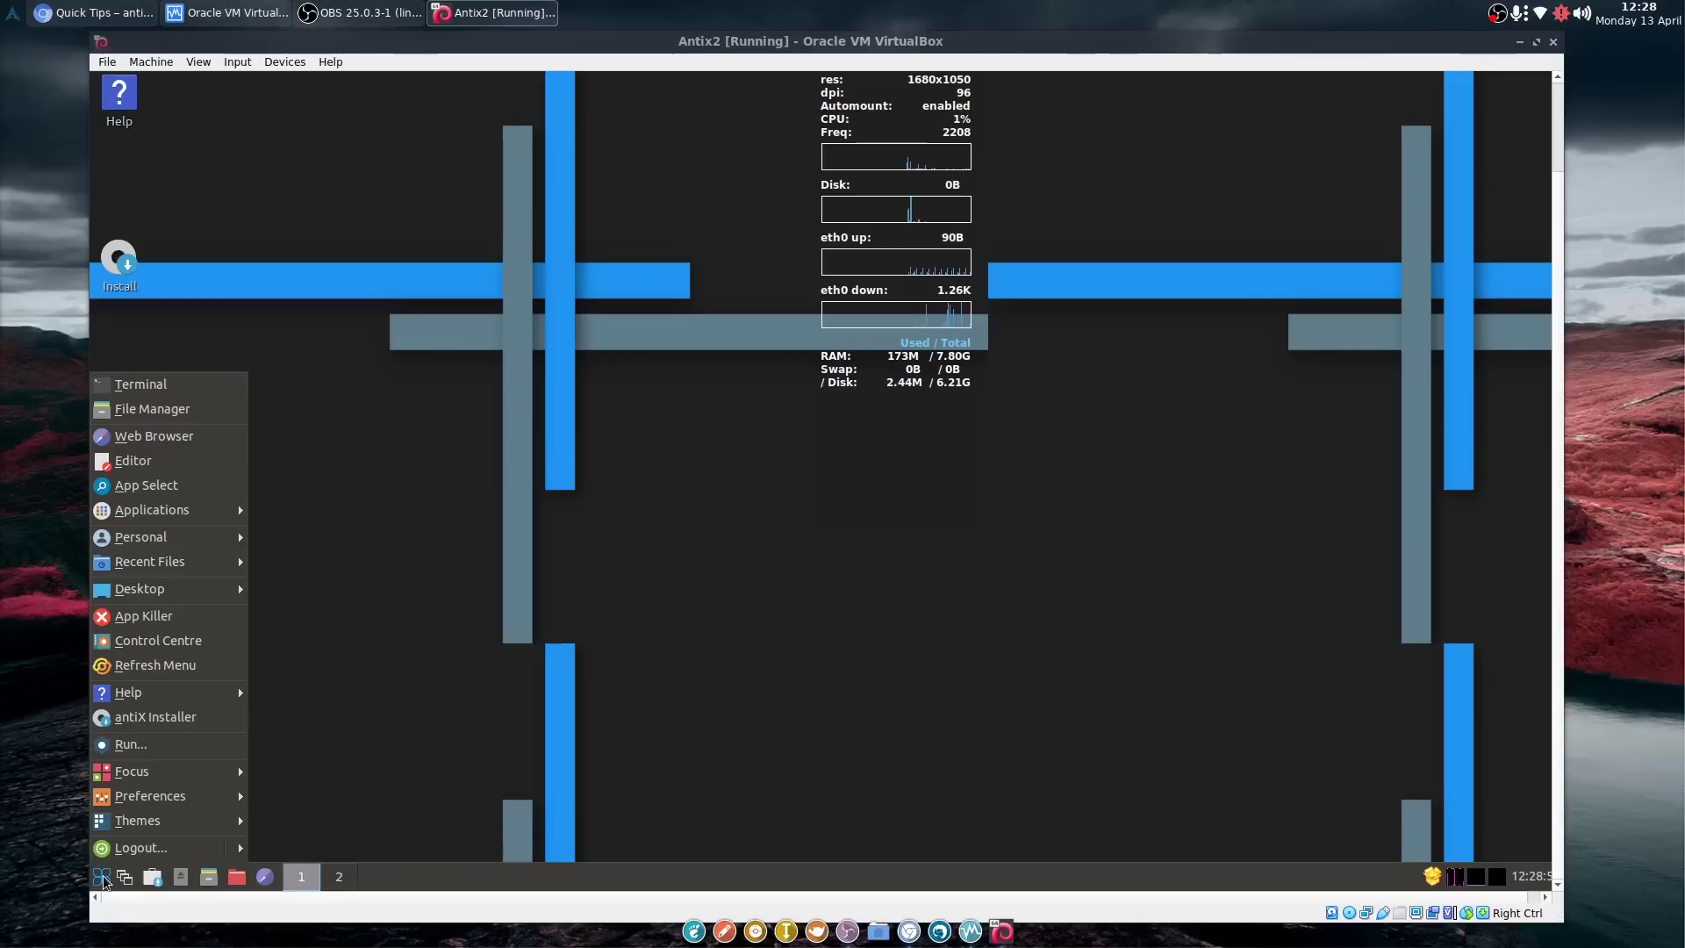
{"action": "left_click", "coordinate": [404, 521]}
{"action": "double_click", "coordinate": [117, 256]}
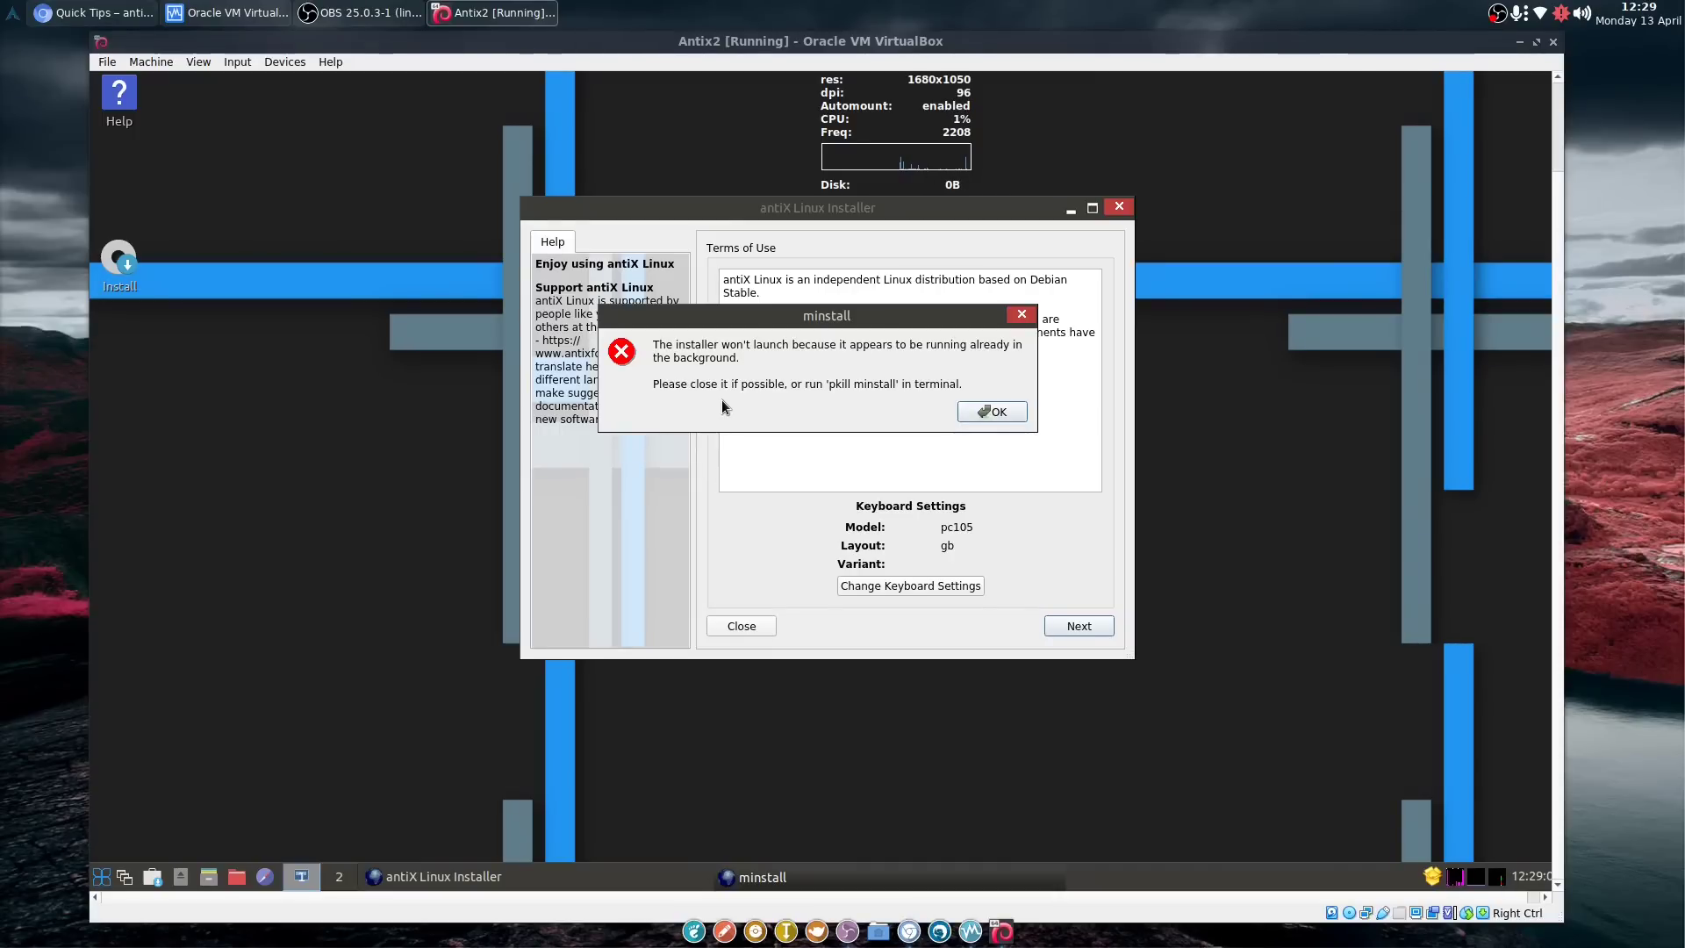
{"action": "left_click", "coordinate": [986, 412]}
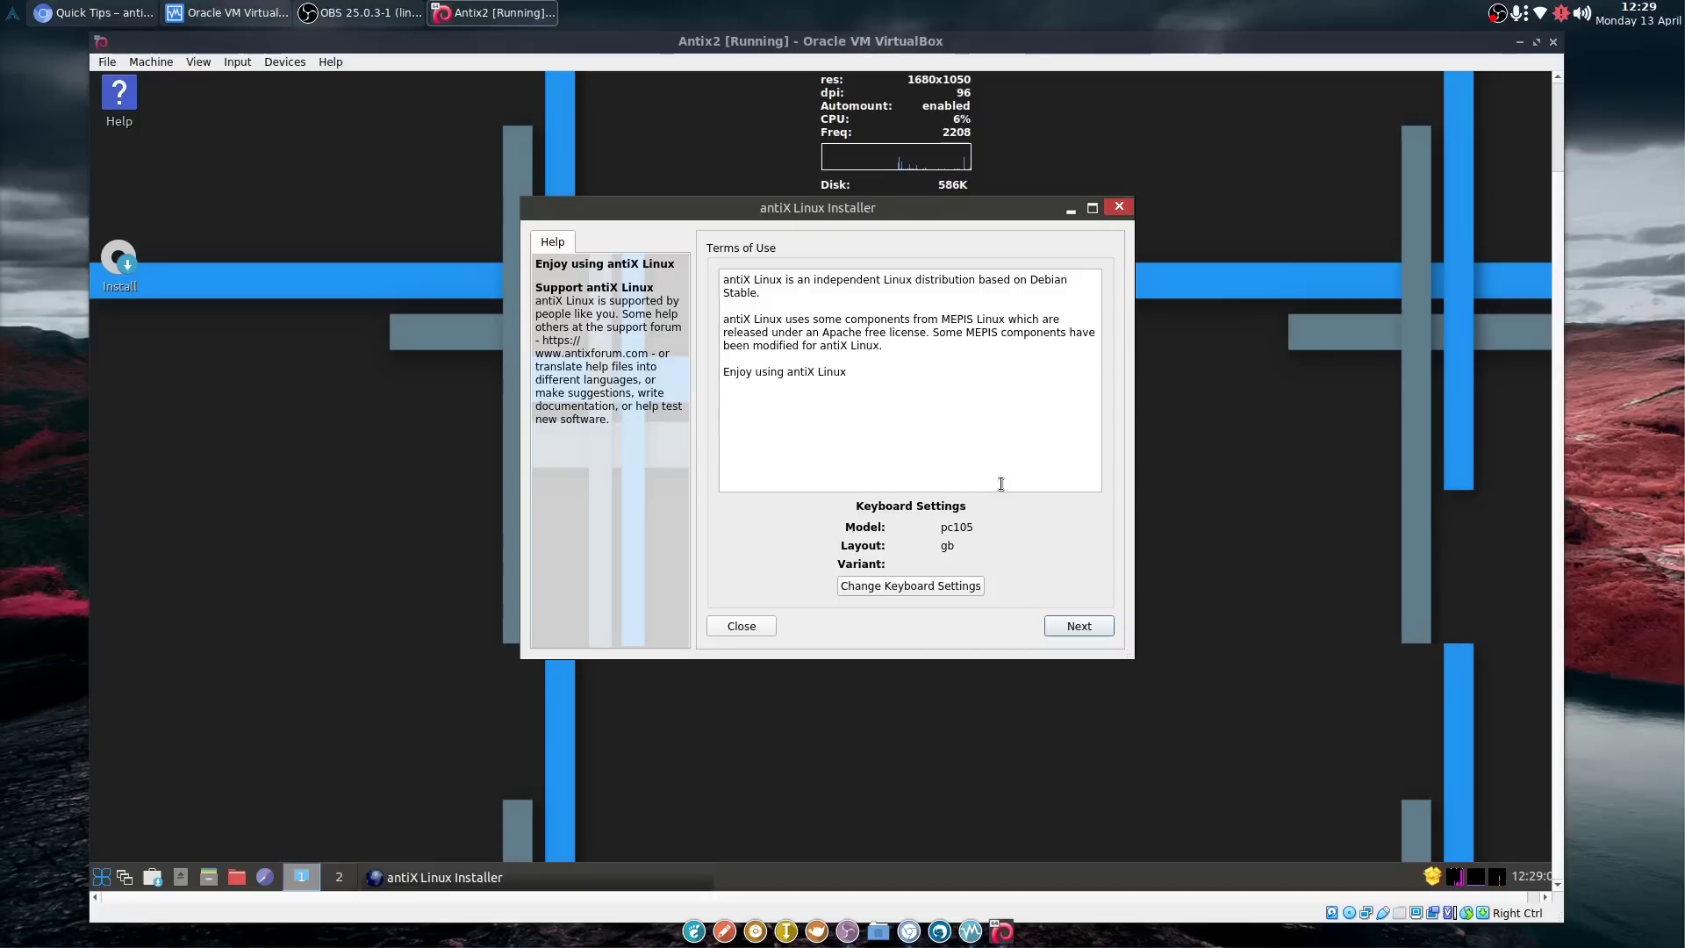
{"action": "left_click_drag", "start_coordinate": [813, 220], "coordinate": [747, 167]}
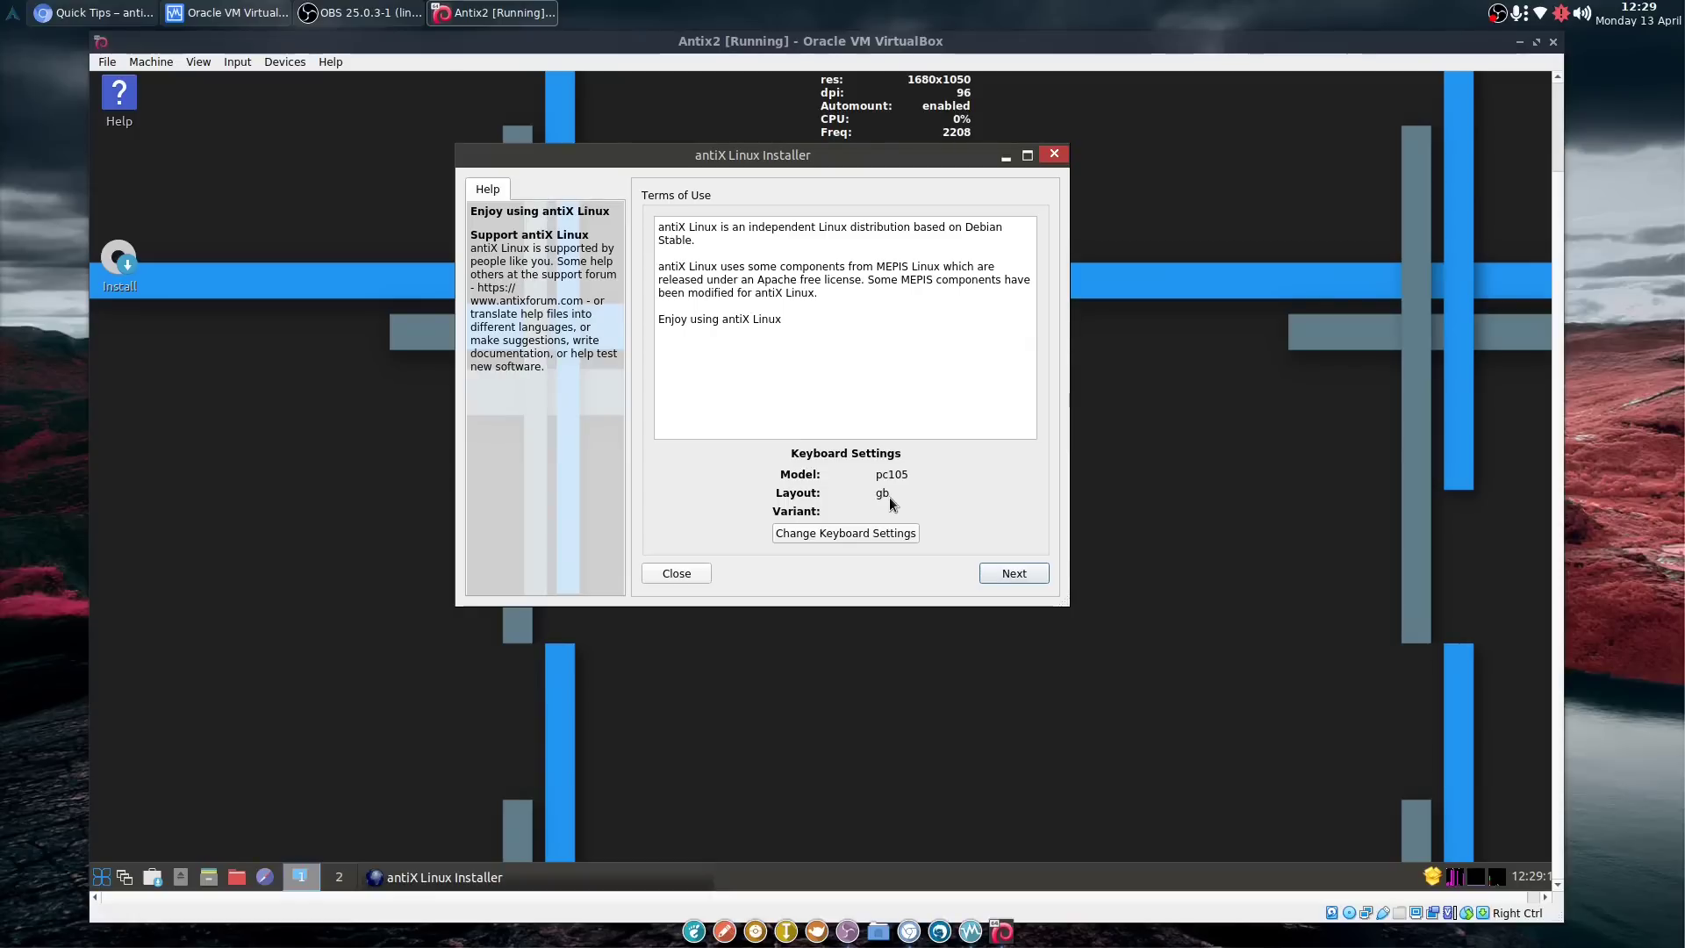
Accept the terms and gb keyboard layout, and approve auto-installing antiX on the entire sda disk without encryption.
{"action": "left_click", "coordinate": [1009, 575]}
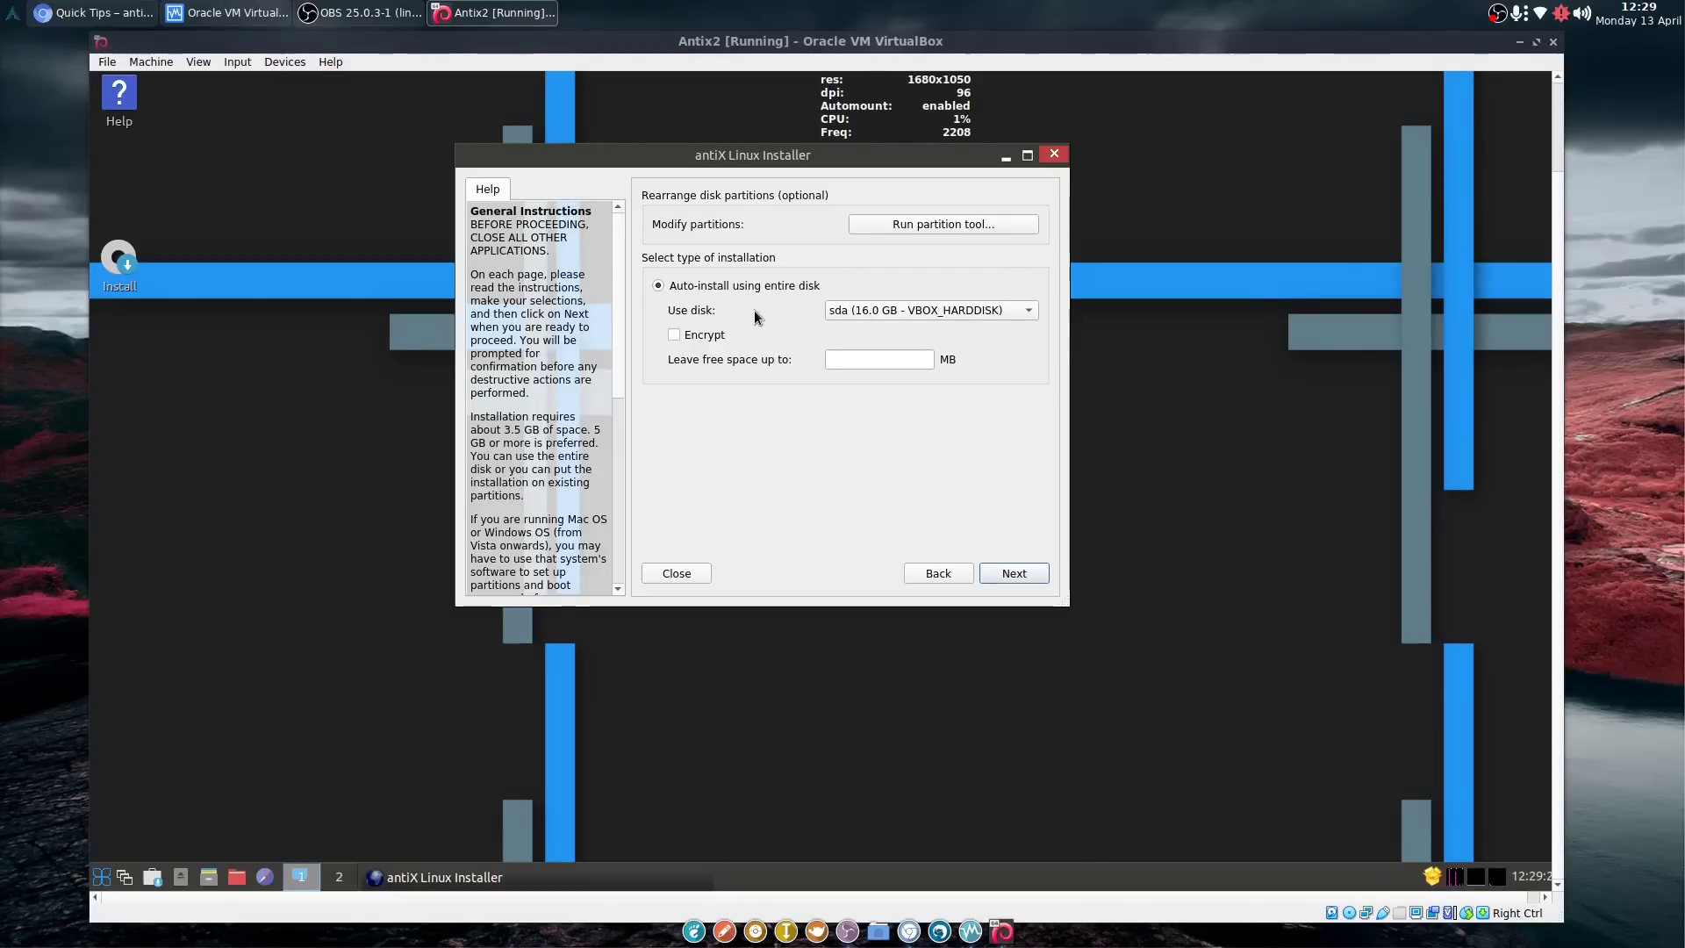
{"action": "left_click", "coordinate": [1014, 574]}
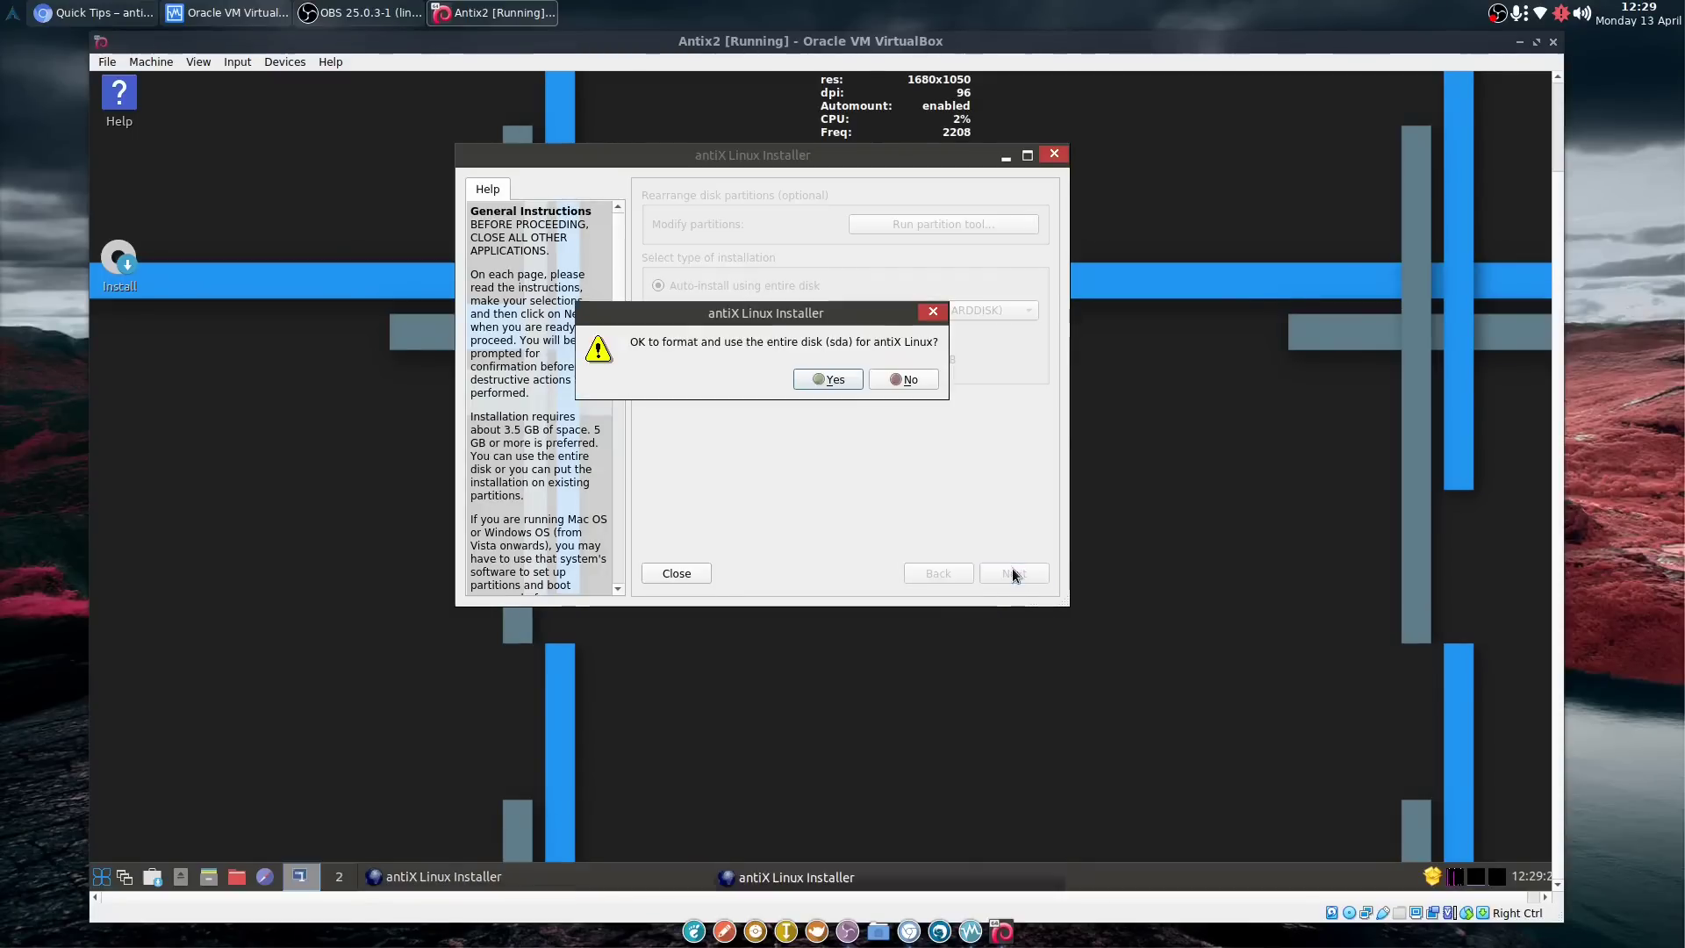
{"action": "left_click", "coordinate": [826, 379]}
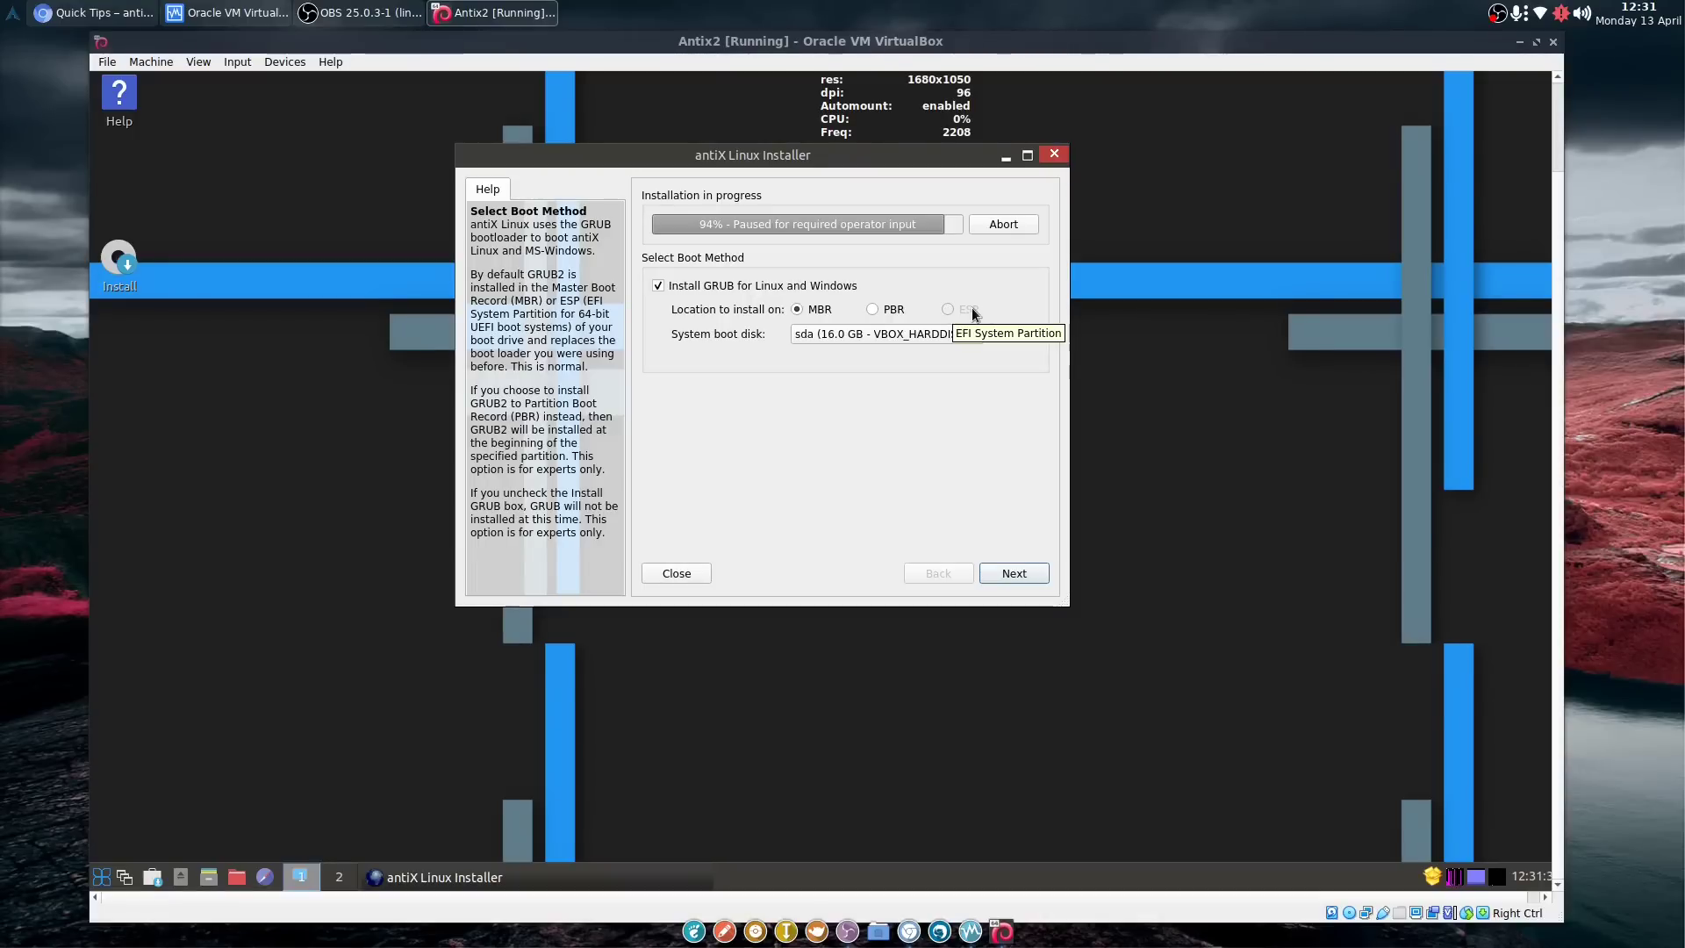
Accept GRUB on the MBR and the default network names, and make the system clock use LOCAL for Europe/London.
{"action": "left_click", "coordinate": [1016, 572]}
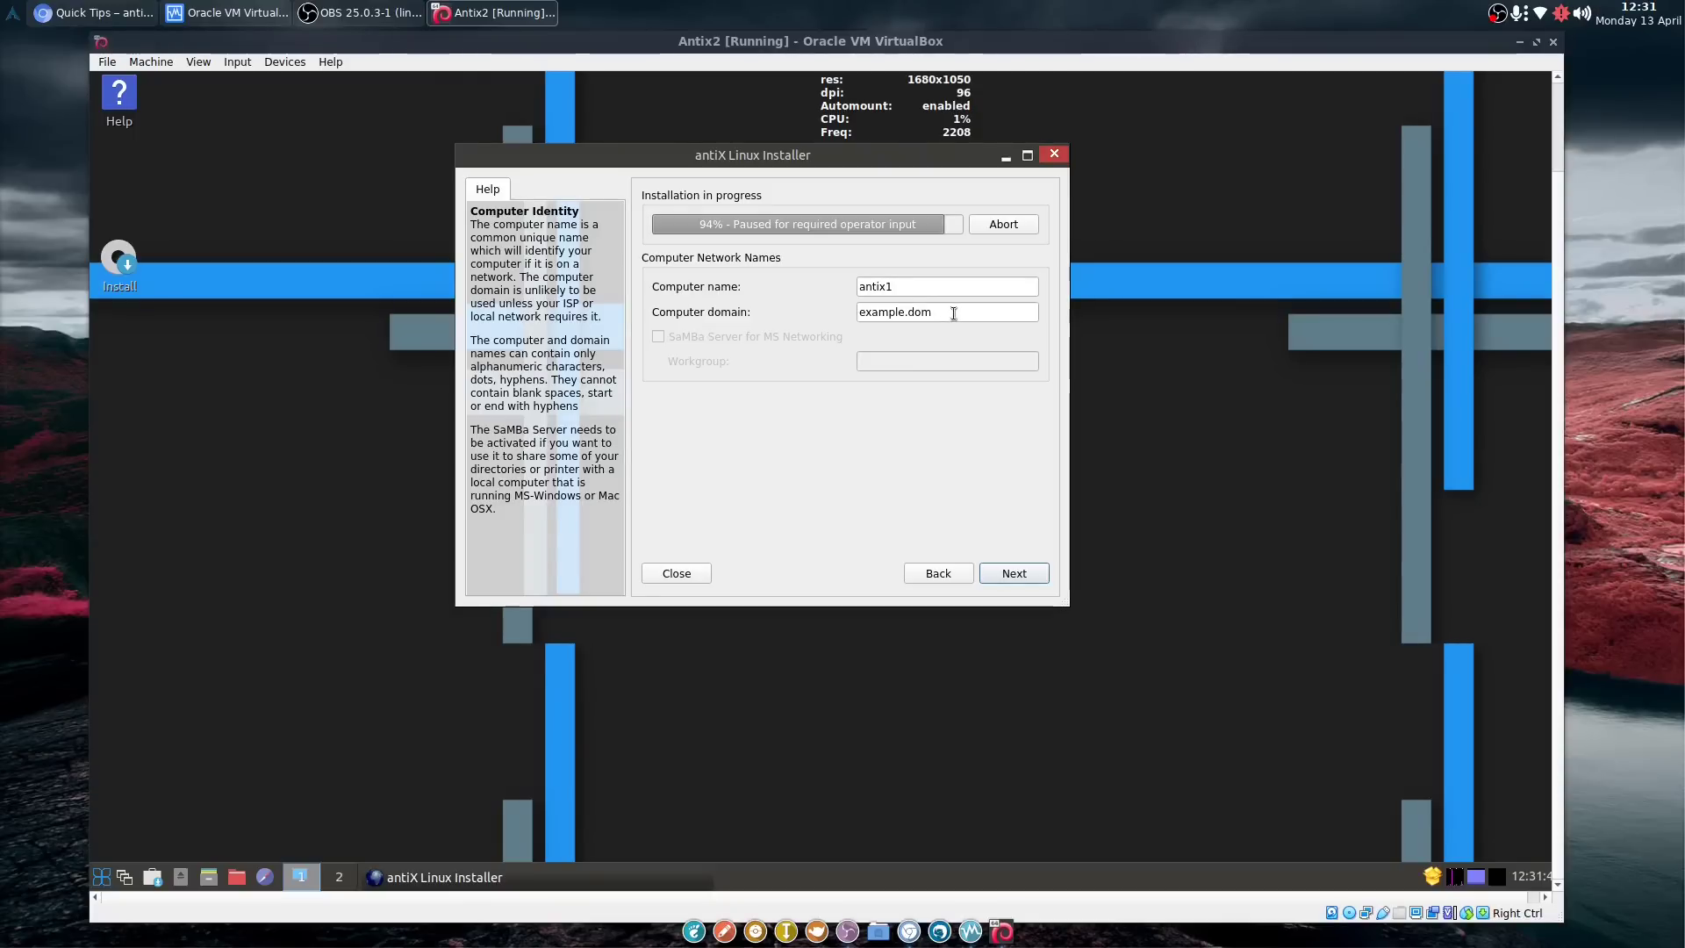
{"action": "left_click", "coordinate": [1000, 562]}
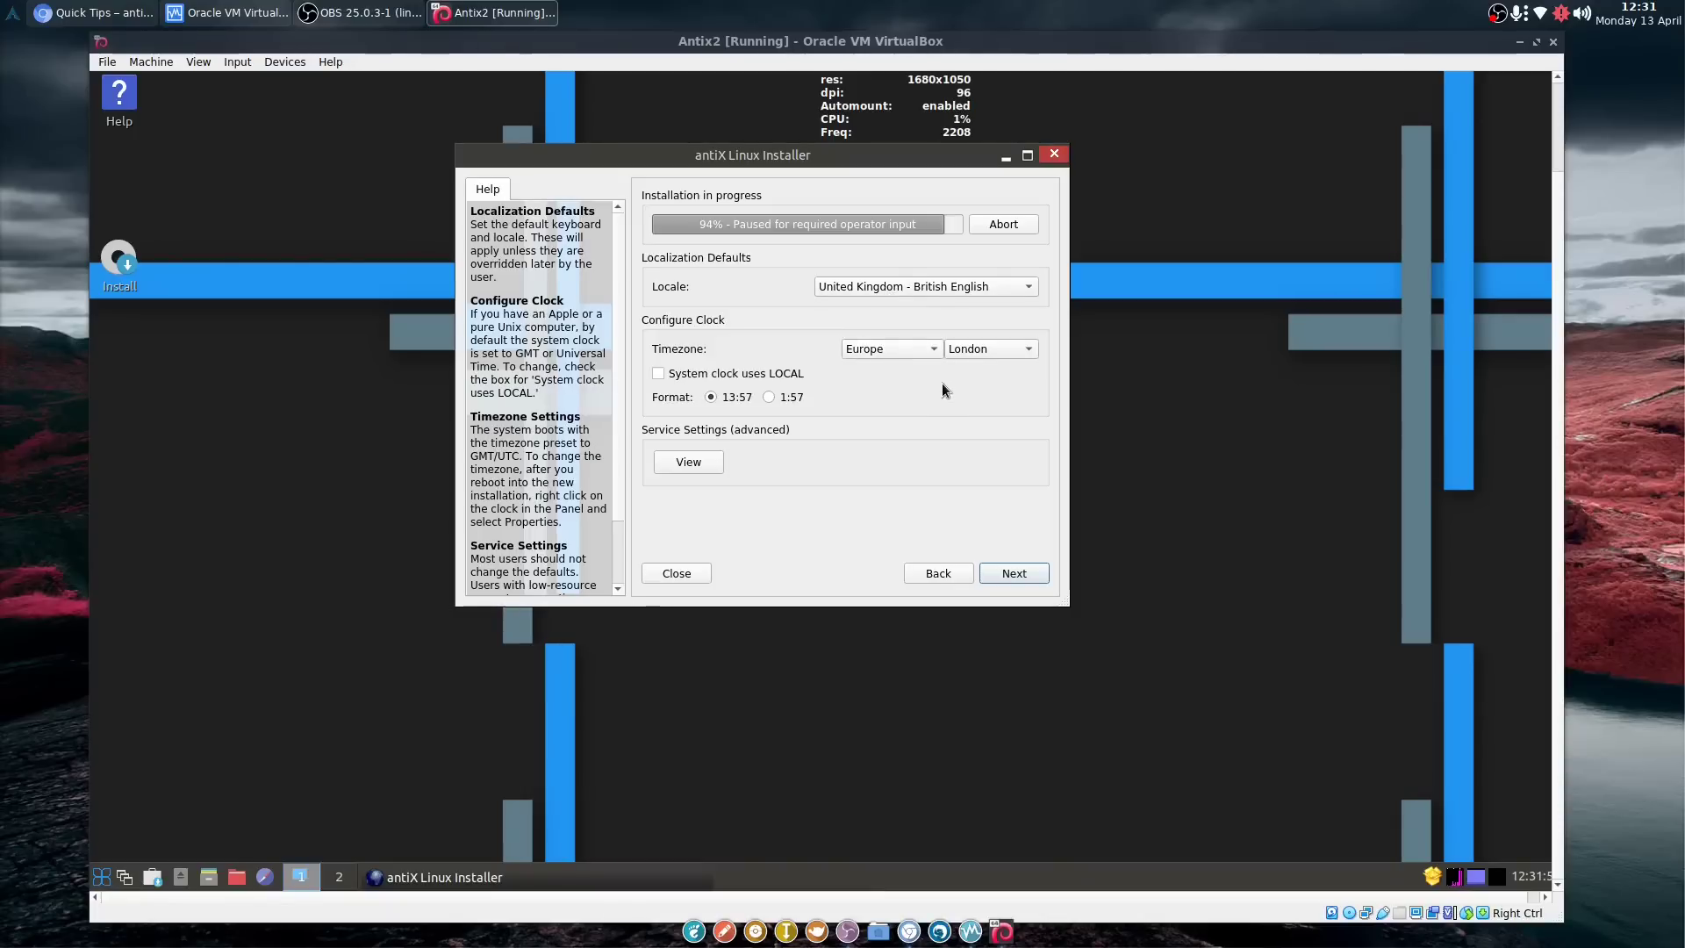
{"action": "left_click", "coordinate": [659, 373]}
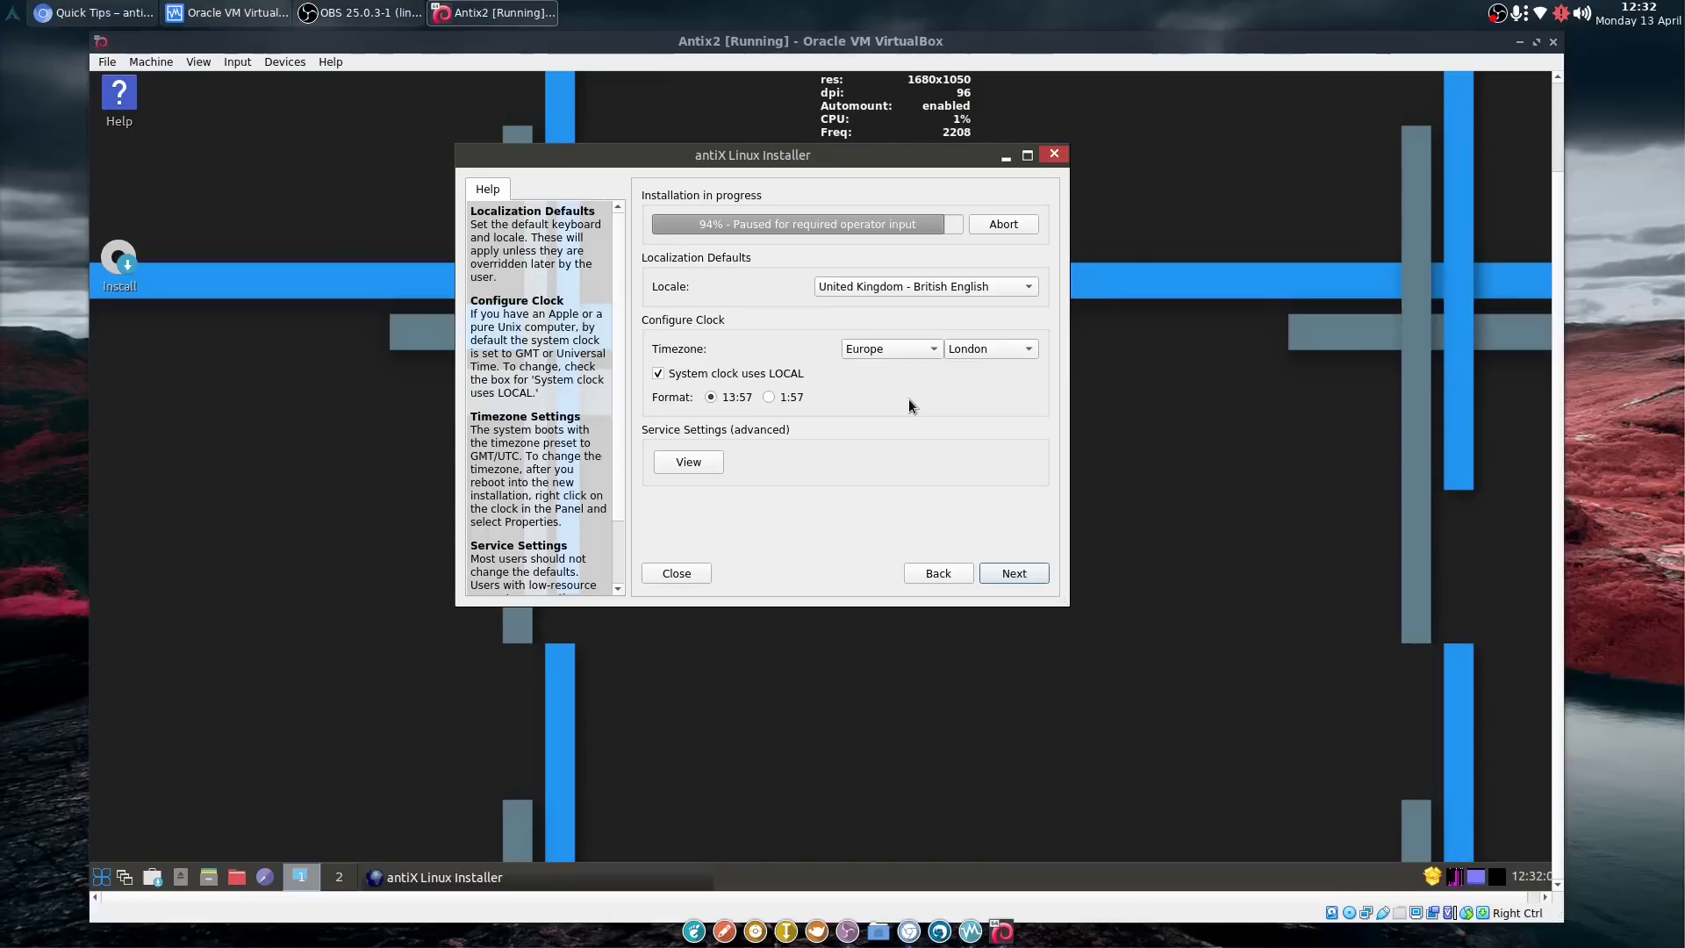
{"action": "left_click", "coordinate": [1015, 574]}
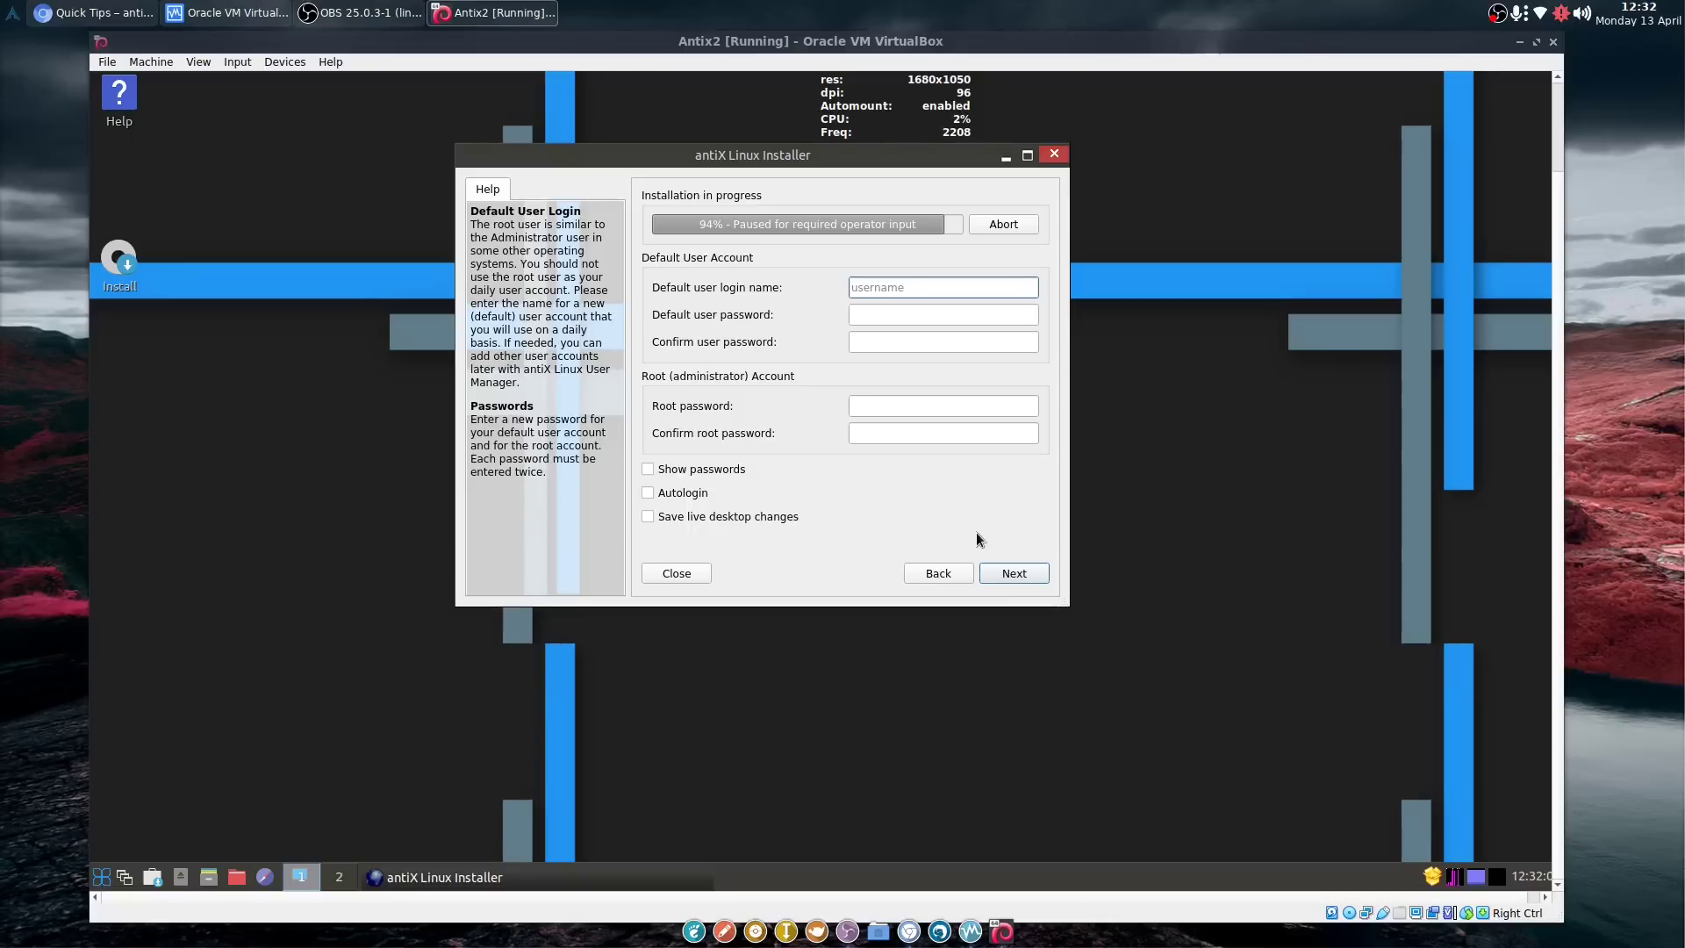
Set the default user login name to otb, then enter and confirm the default user password.
{"action": "type", "text": "o"}
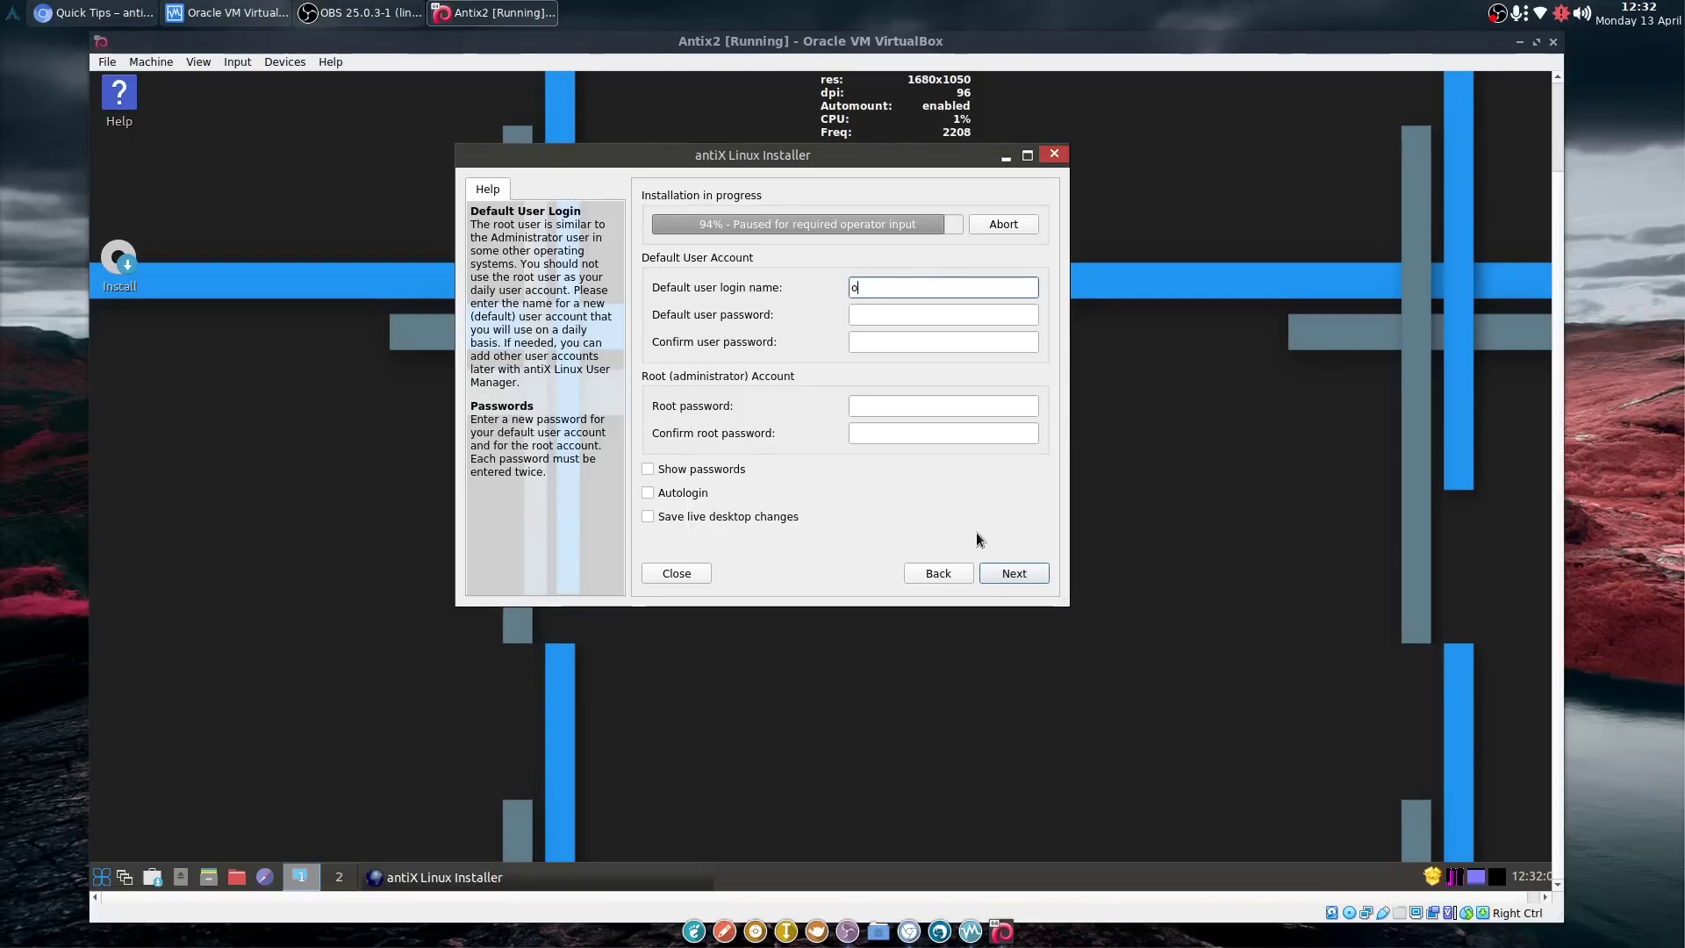
{"action": "type", "text": "tb"}
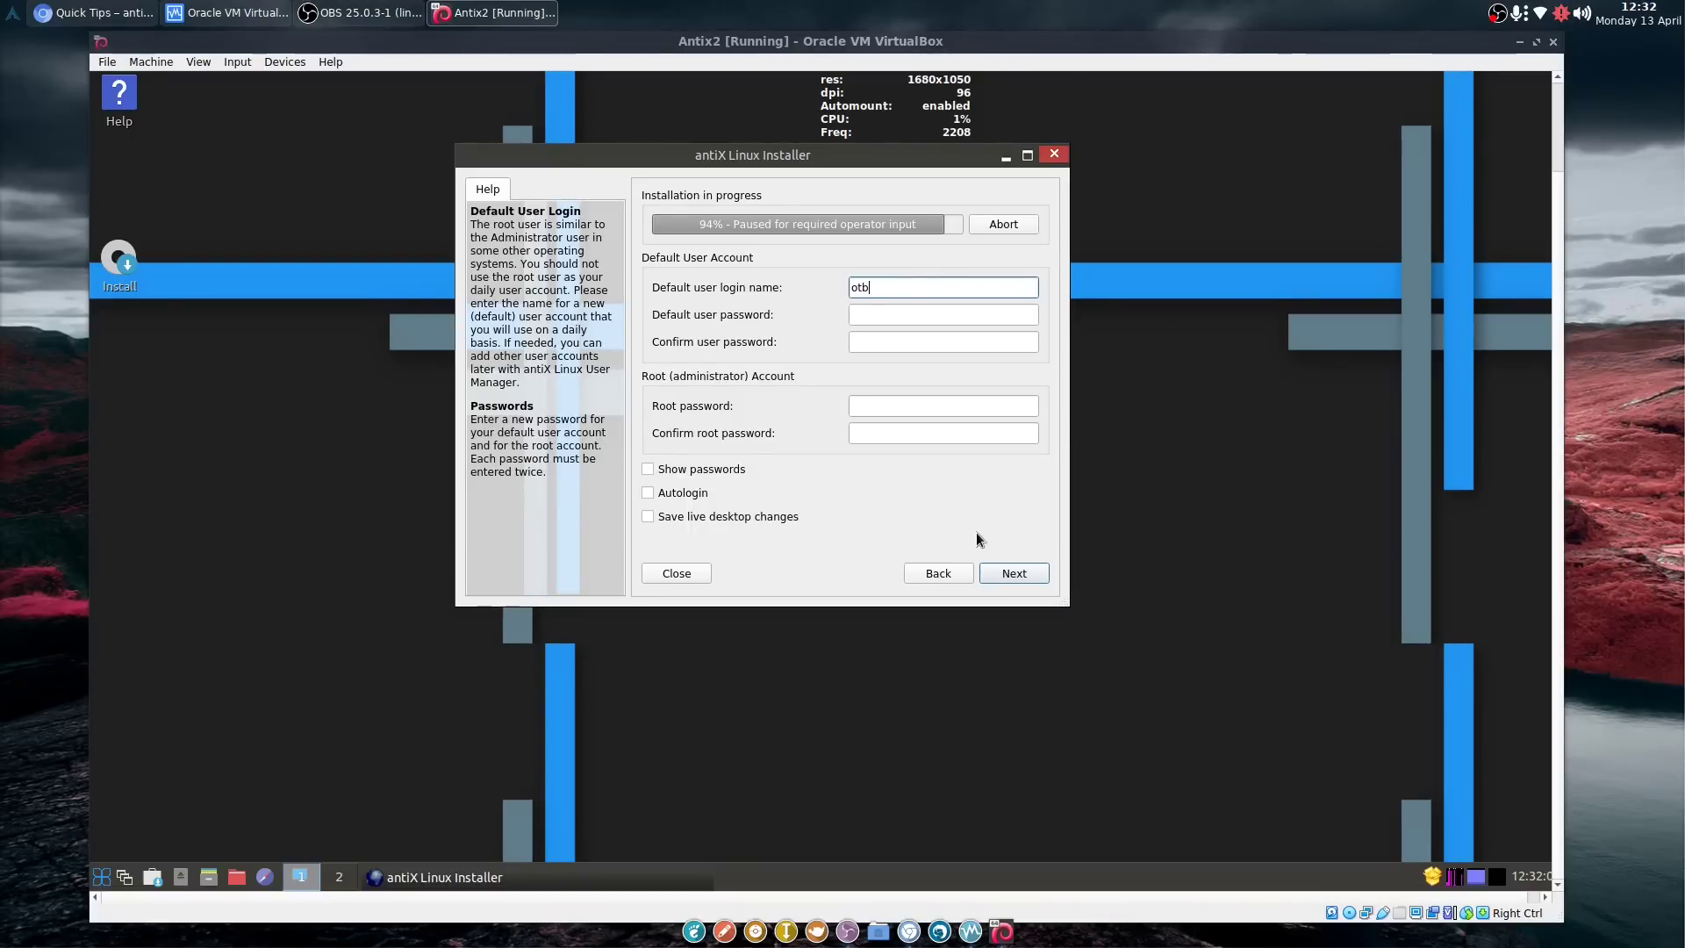
{"action": "key", "text": "Tab"}
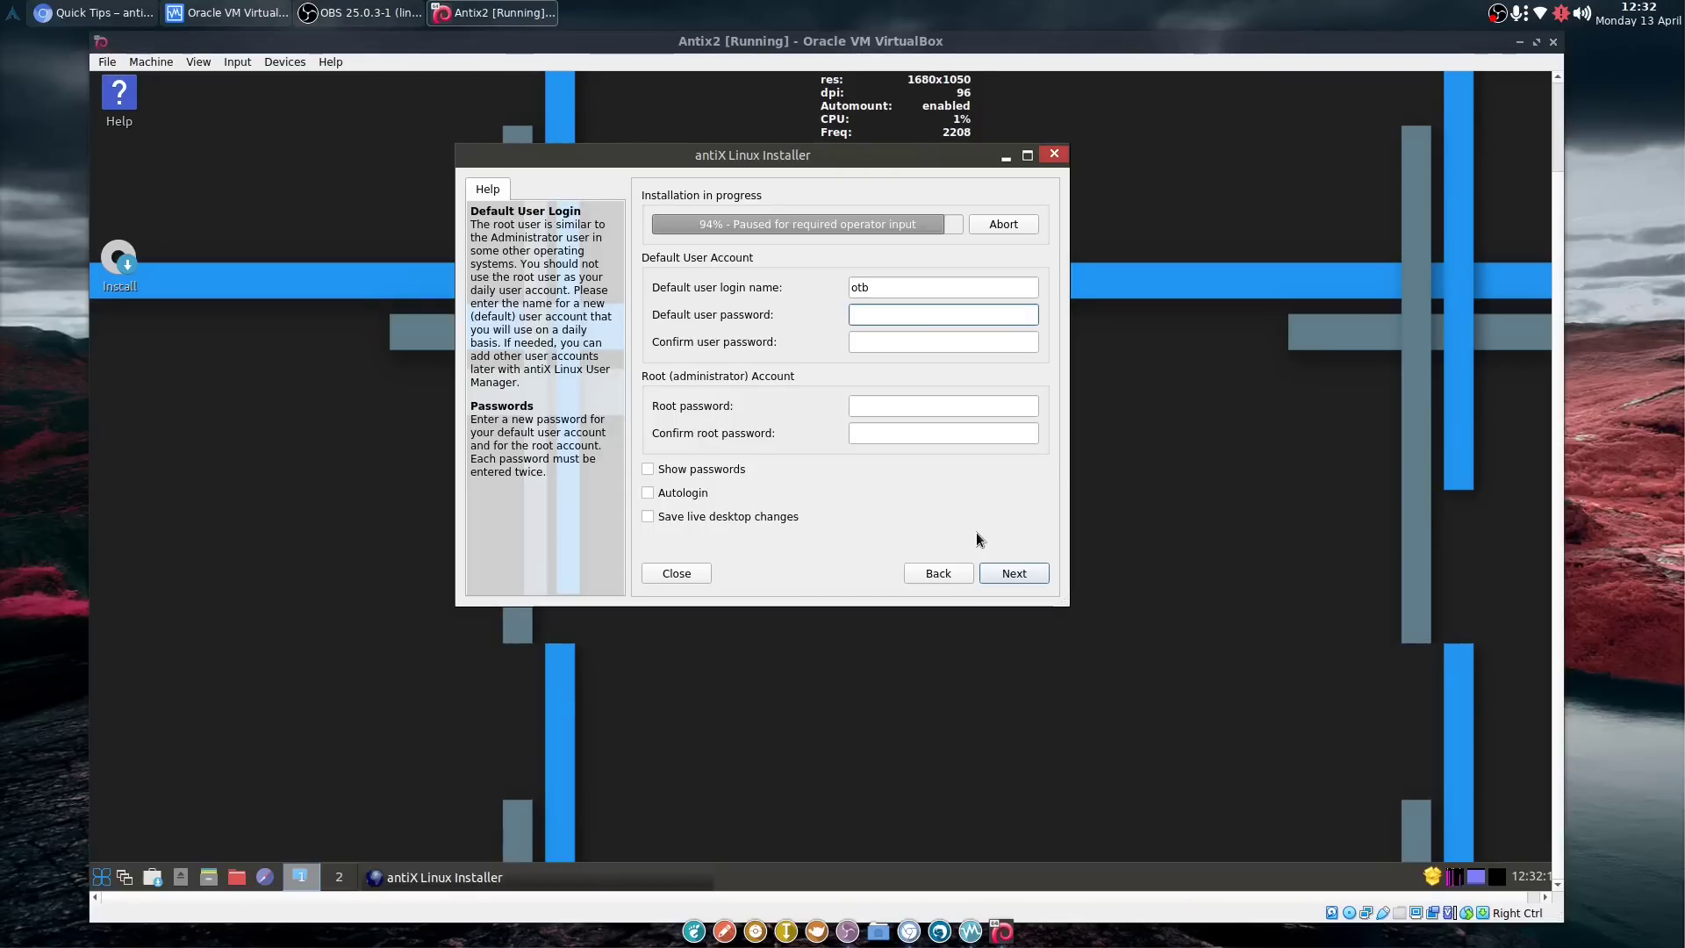
{"action": "type", "text": "•••••••"}
{"action": "key", "text": "Tab"}
{"action": "type", "text": "•••"}
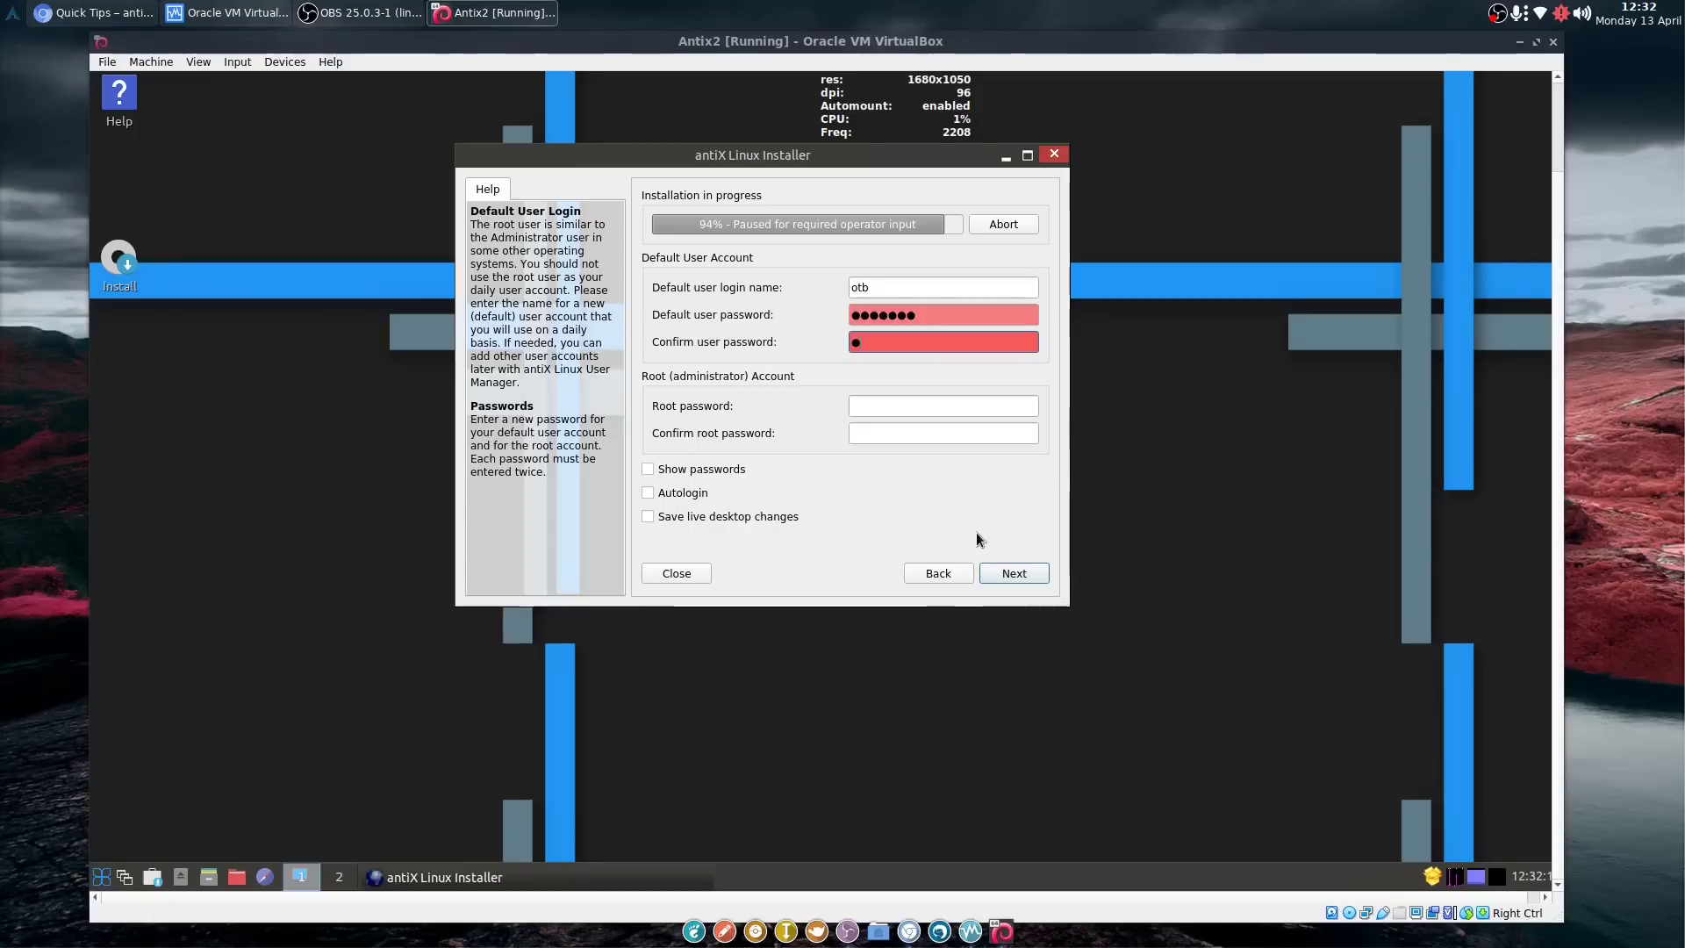
{"action": "type", "text": "••••"}
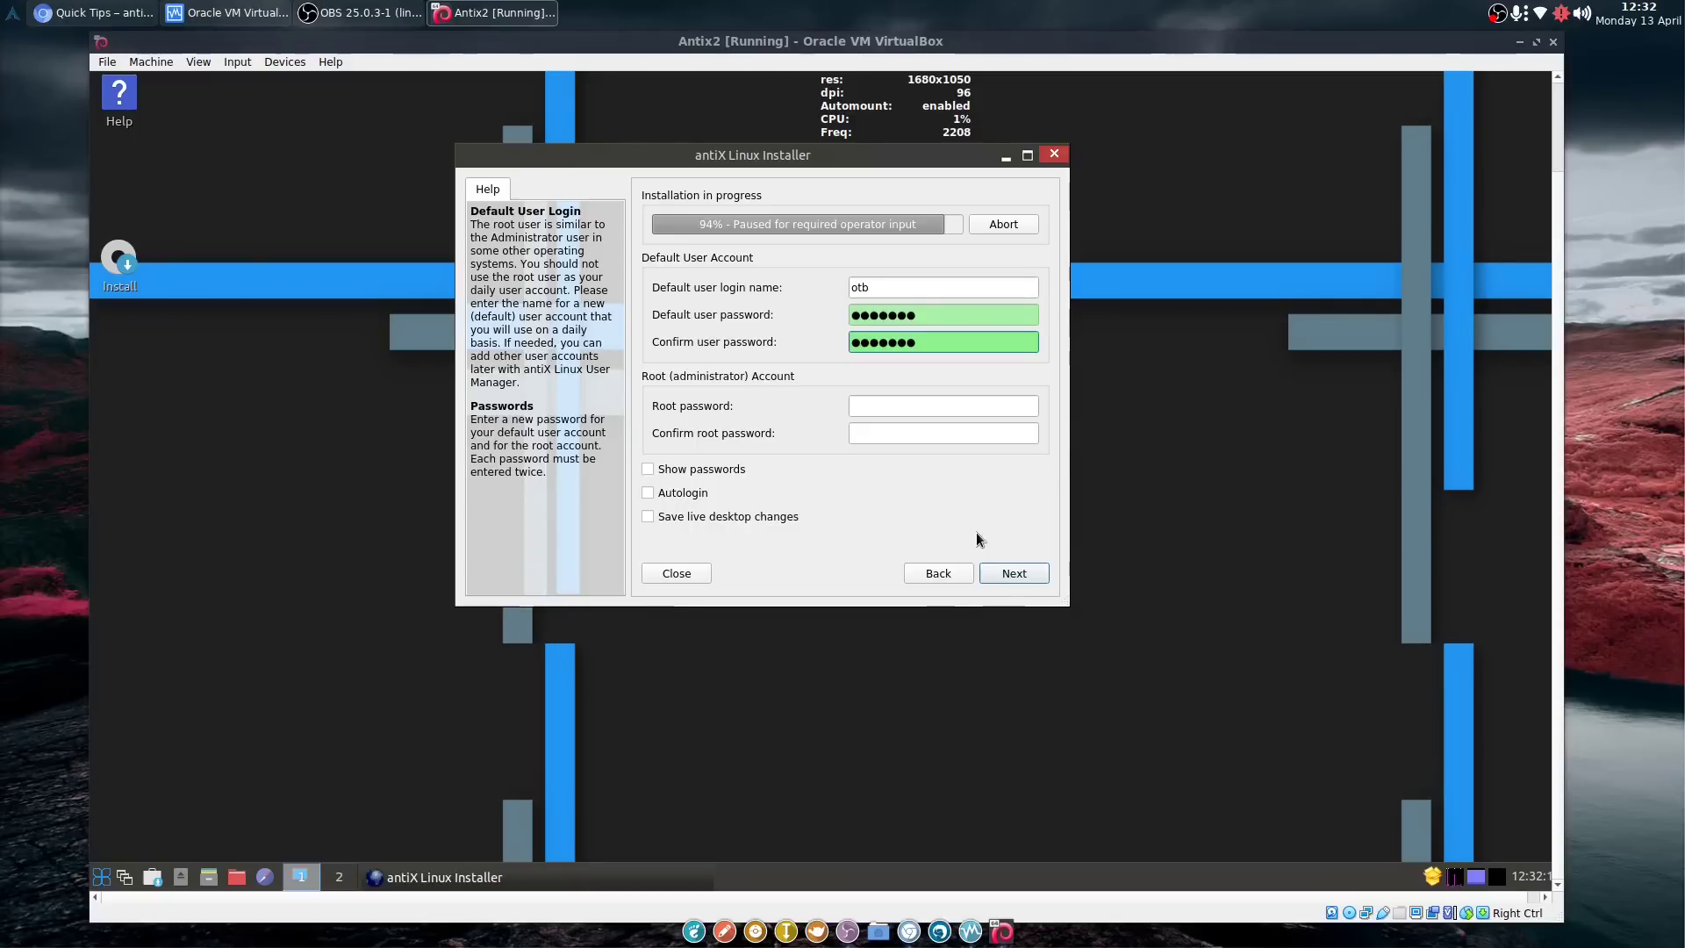
Enter and confirm the root password, and submit the account settings with autologin and saving of live desktop changes left off.
{"action": "left_click", "coordinate": [858, 406]}
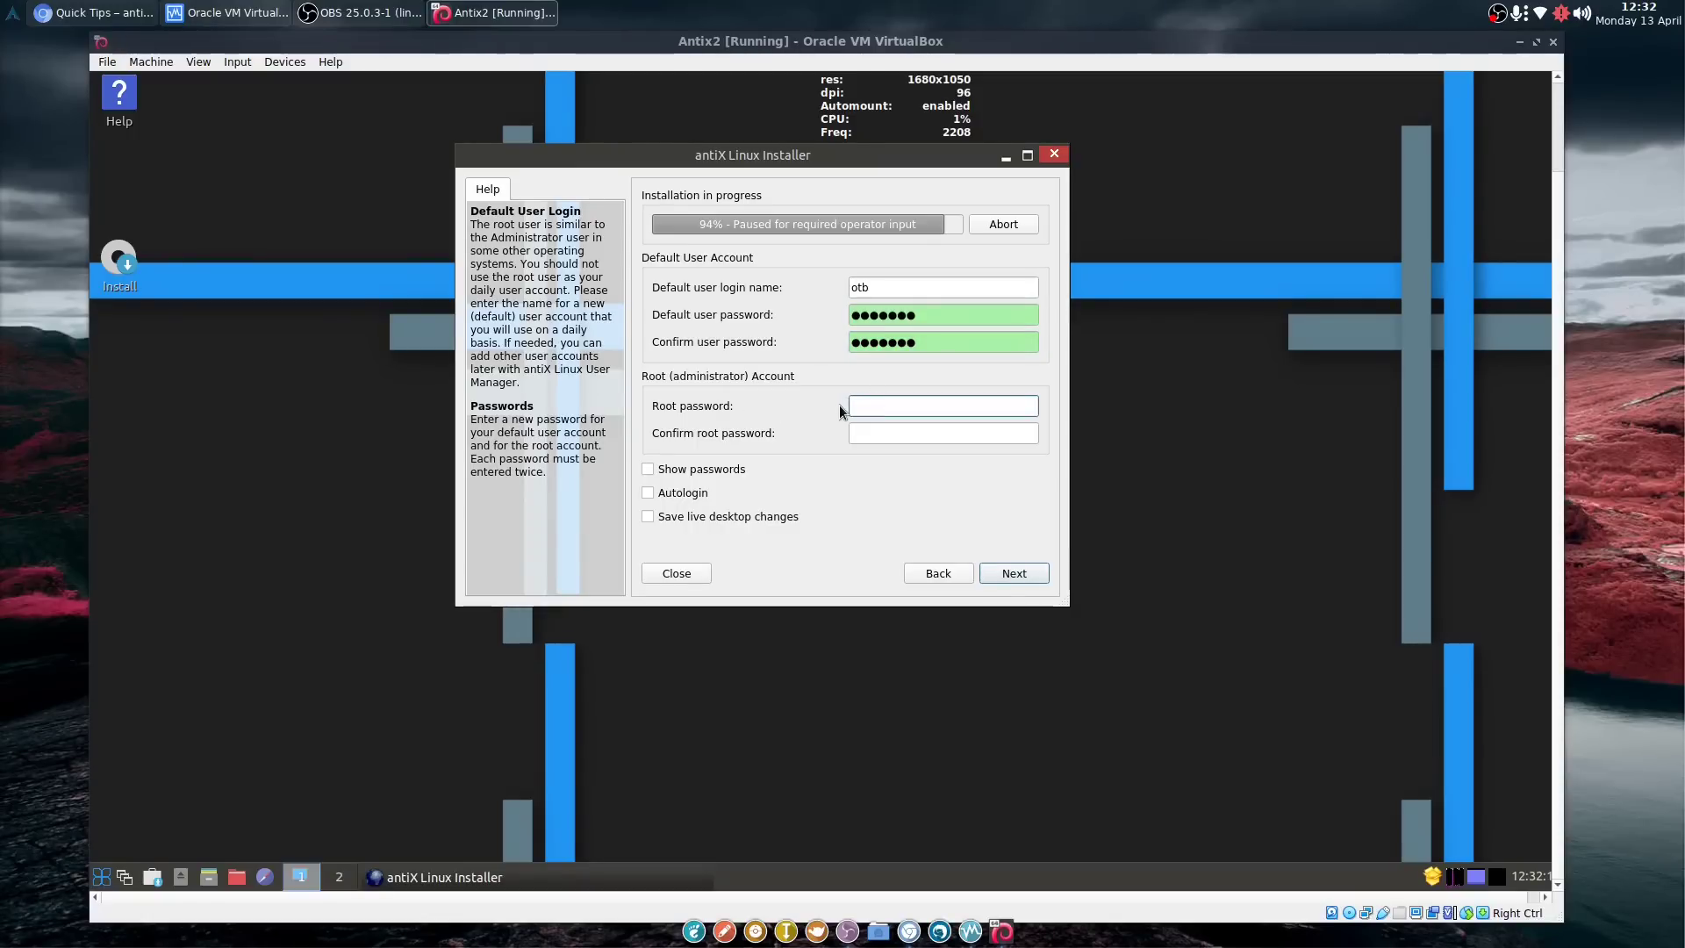
{"action": "type", "text": "•••••••"}
{"action": "key", "text": "Tab"}
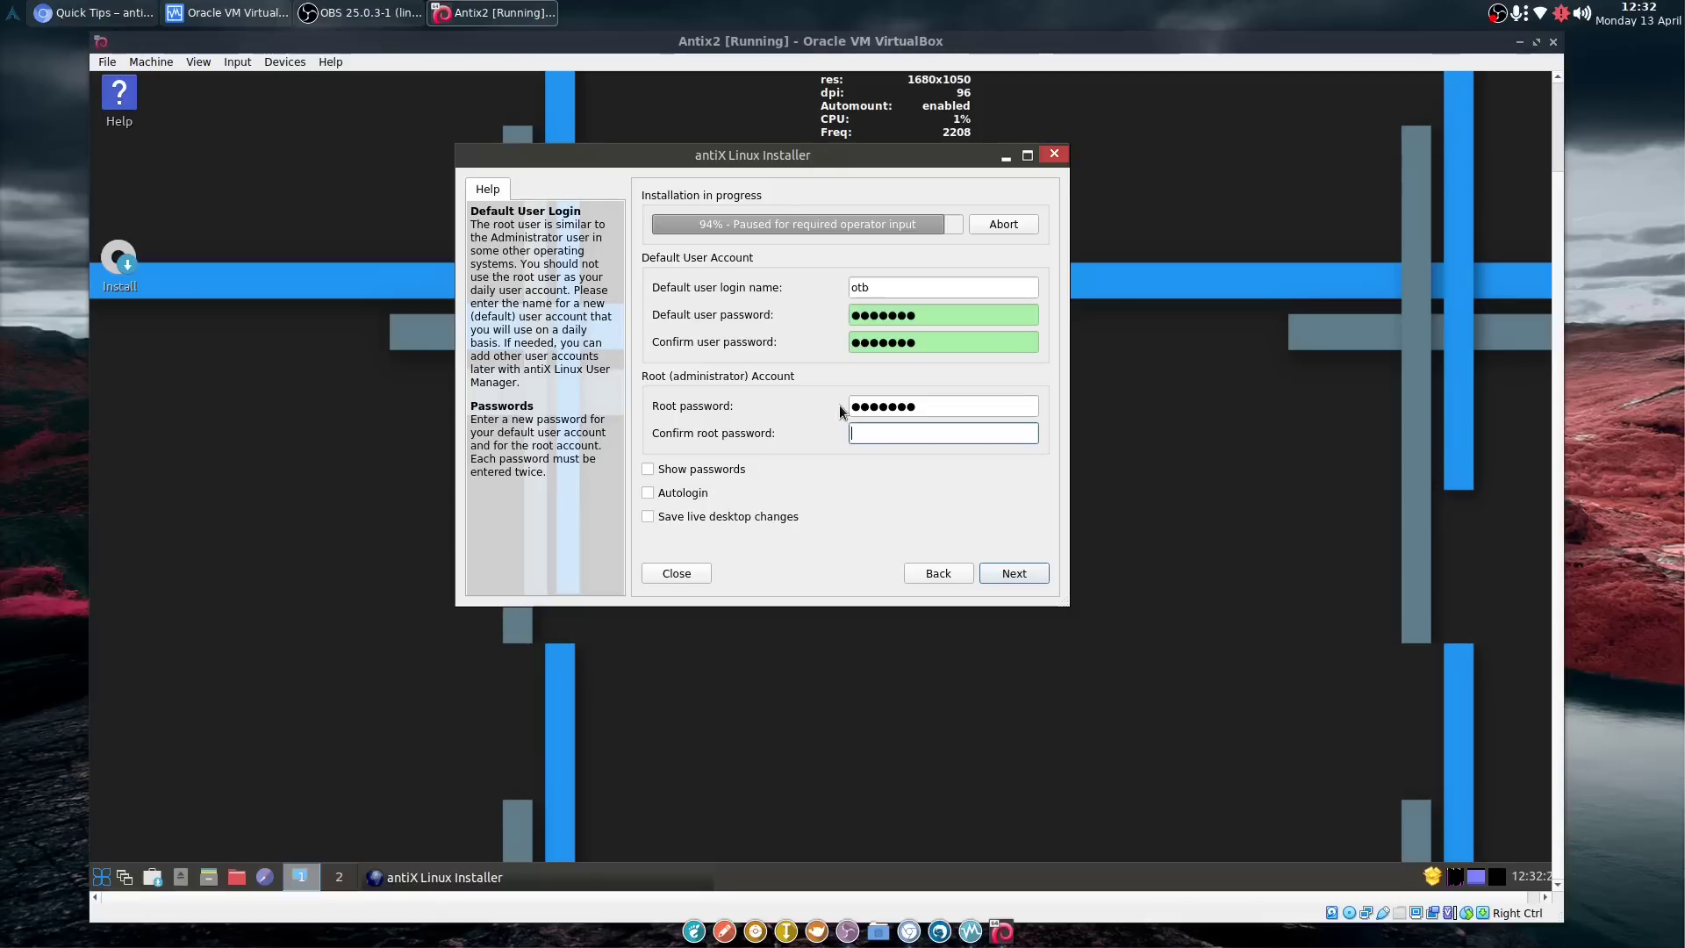
{"action": "type", "text": "•••••••"}
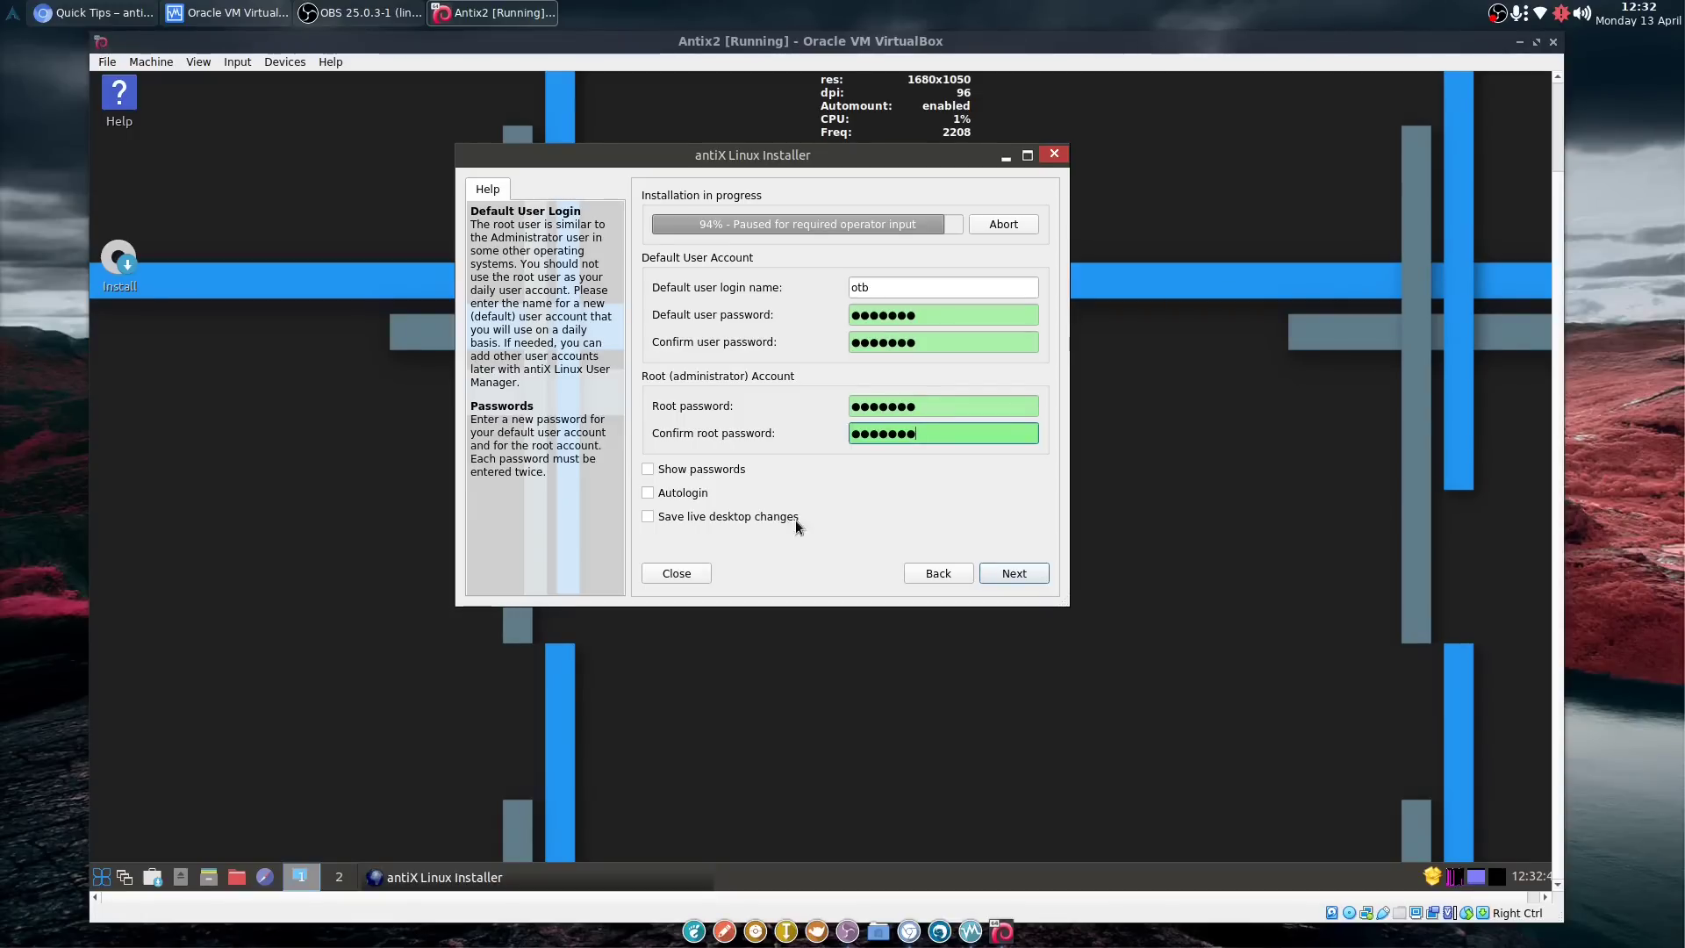
{"action": "left_click", "coordinate": [1016, 574]}
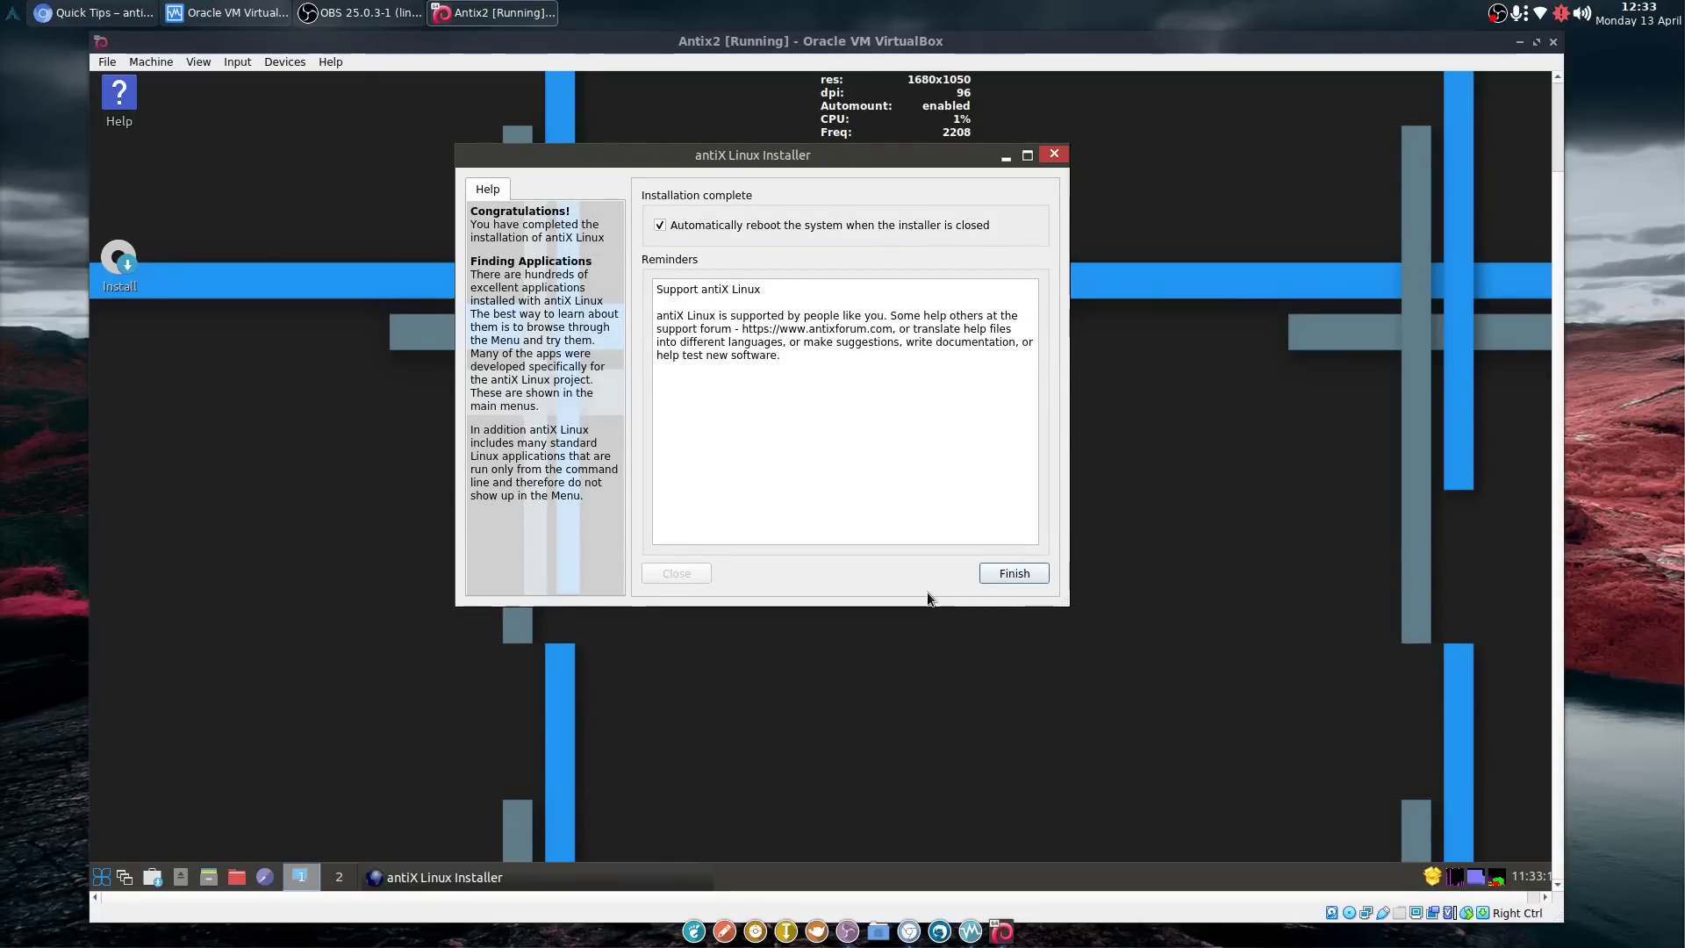
Turn off the automatic reboot option and finish the antiX installer.
{"action": "left_click", "coordinate": [660, 226]}
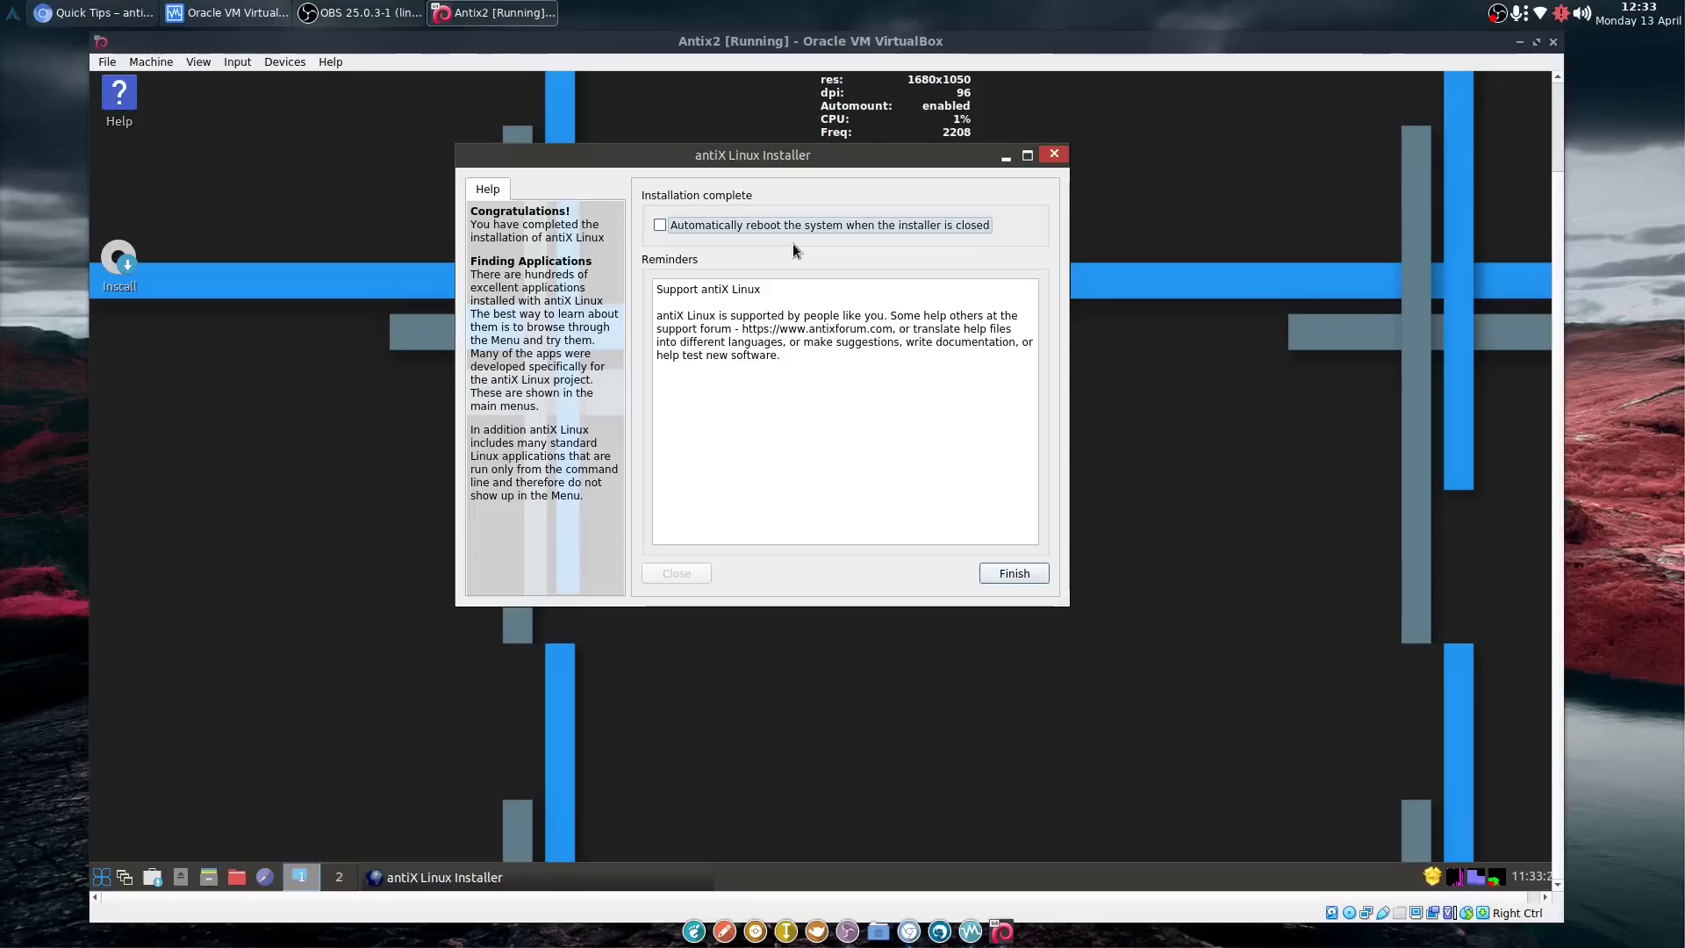
{"action": "left_click", "coordinate": [1012, 573]}
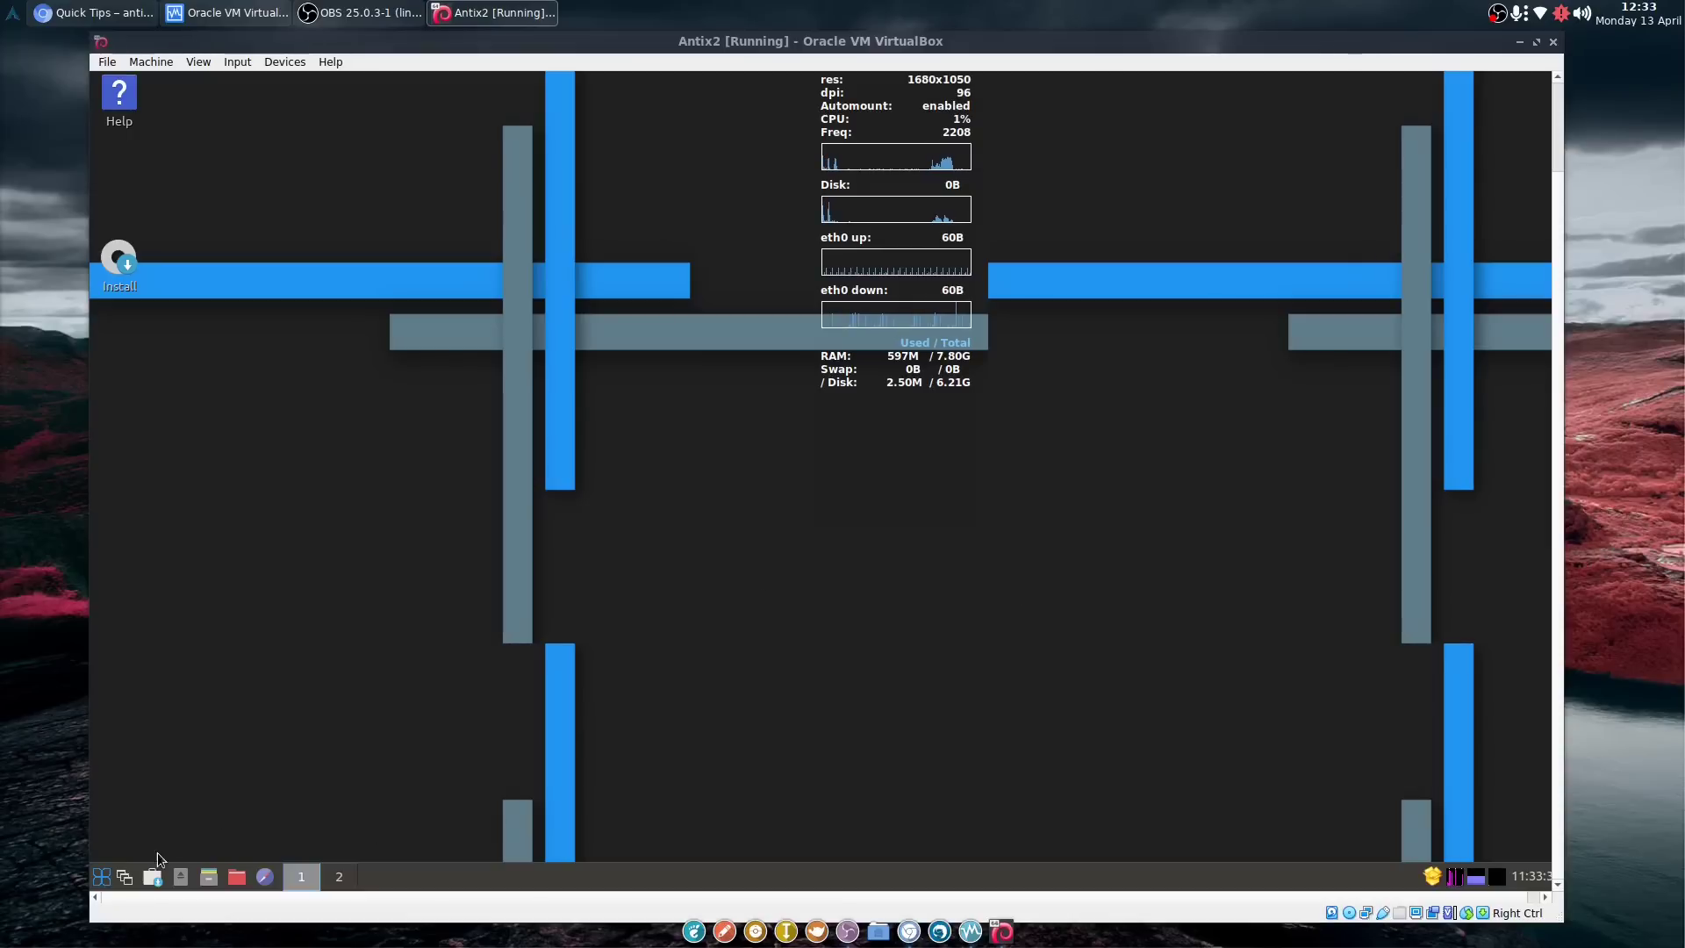
{"action": "left_click", "coordinate": [101, 878]}
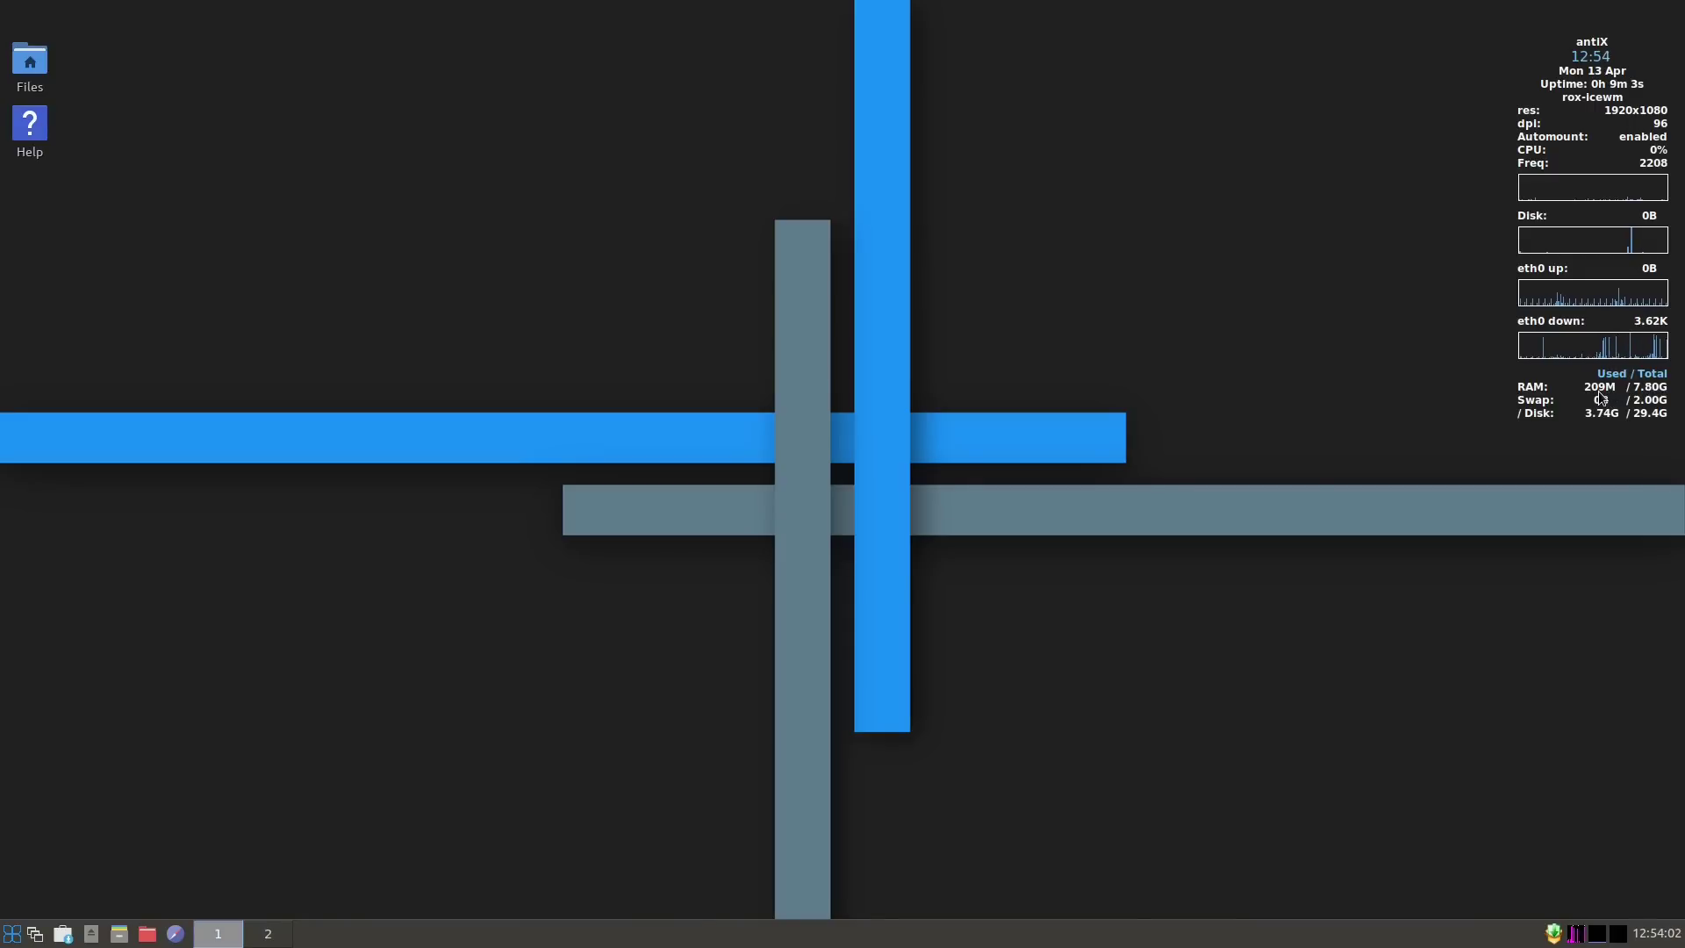
Run htop in a terminal on the installed antiX system to check memory and CPU use, and close the terminal.
{"action": "left_click", "coordinate": [10, 933]}
{"action": "left_click", "coordinate": [52, 468]}
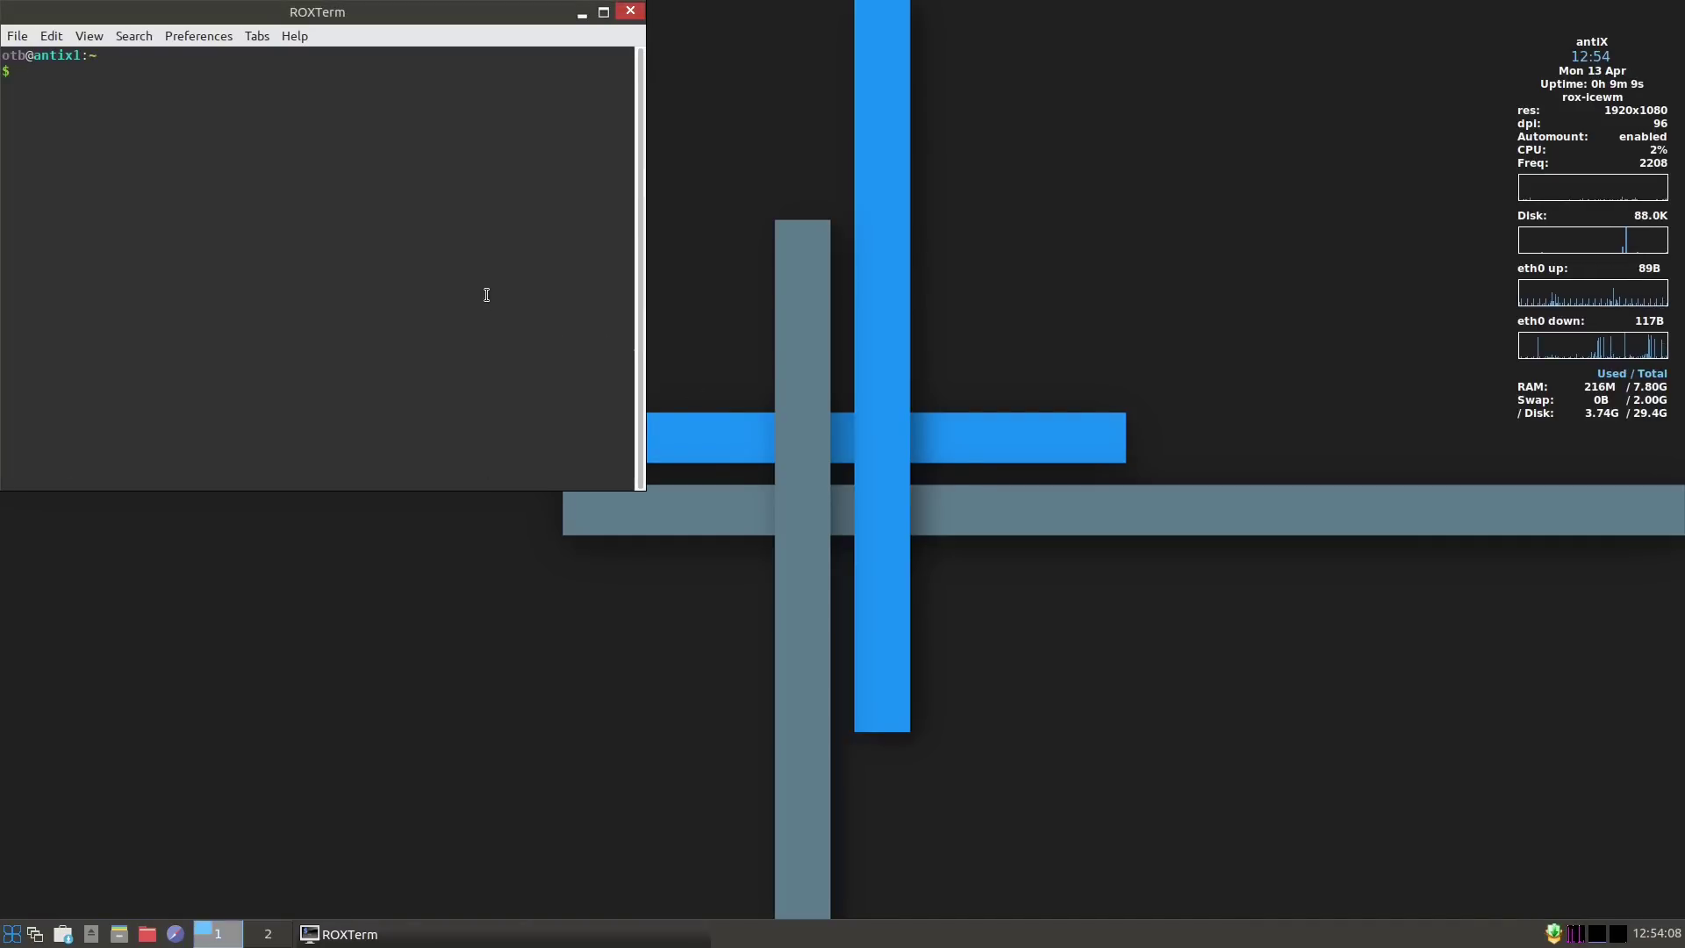
{"action": "type", "text": "htop"}
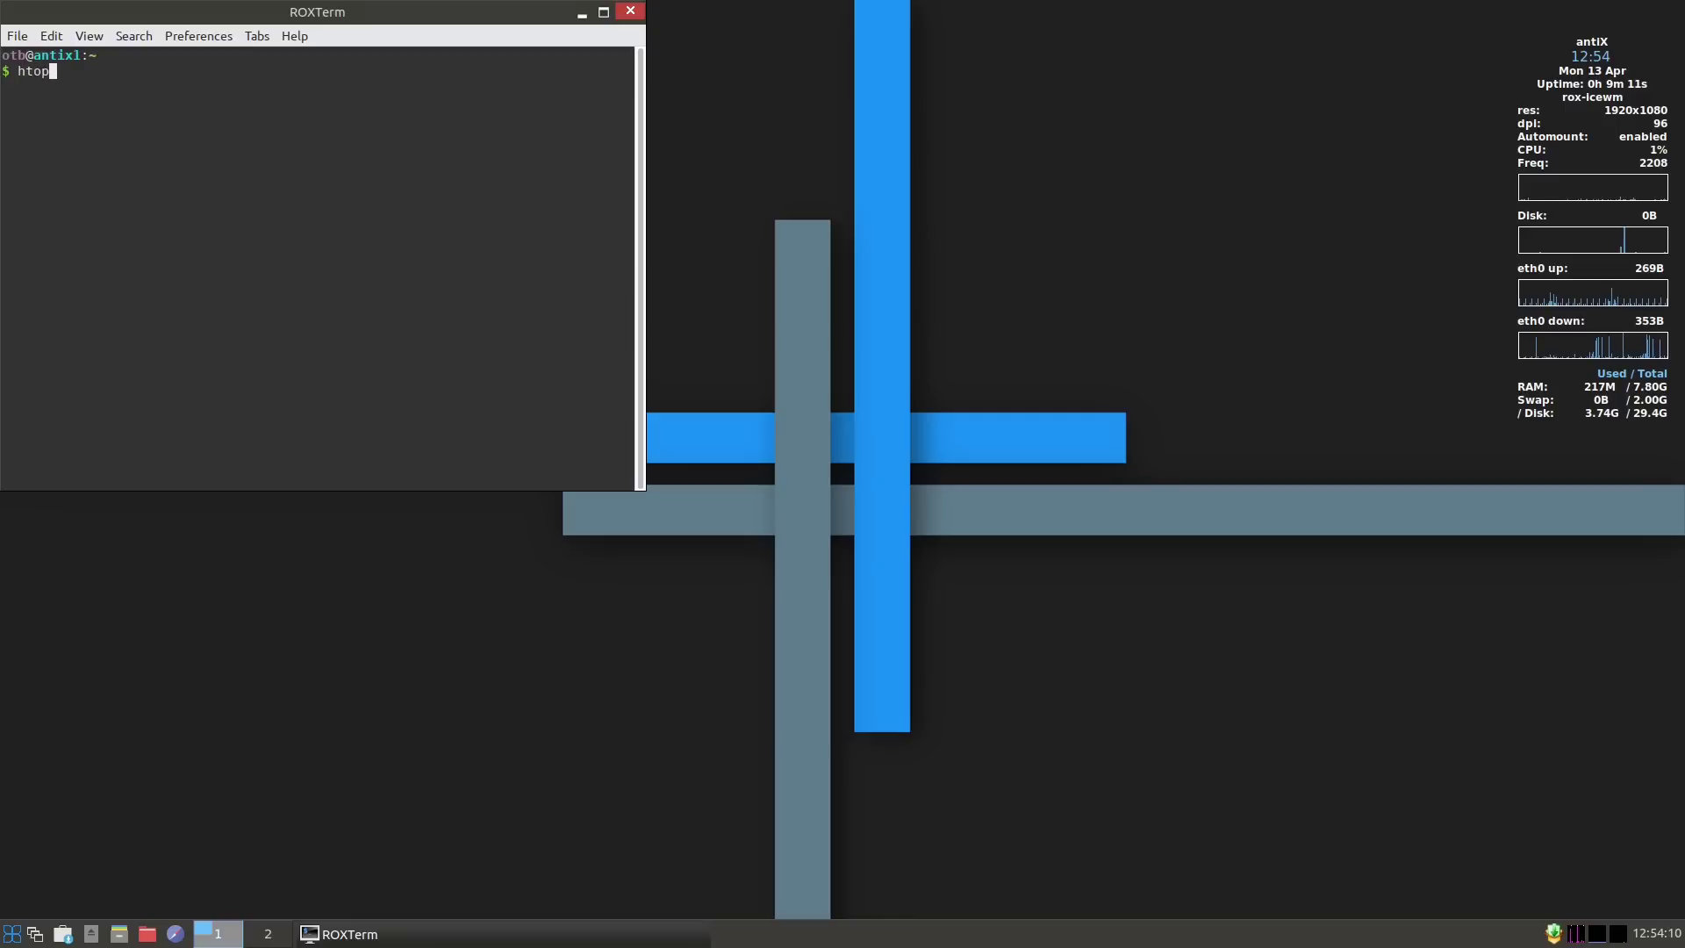
{"action": "key", "text": "Return"}
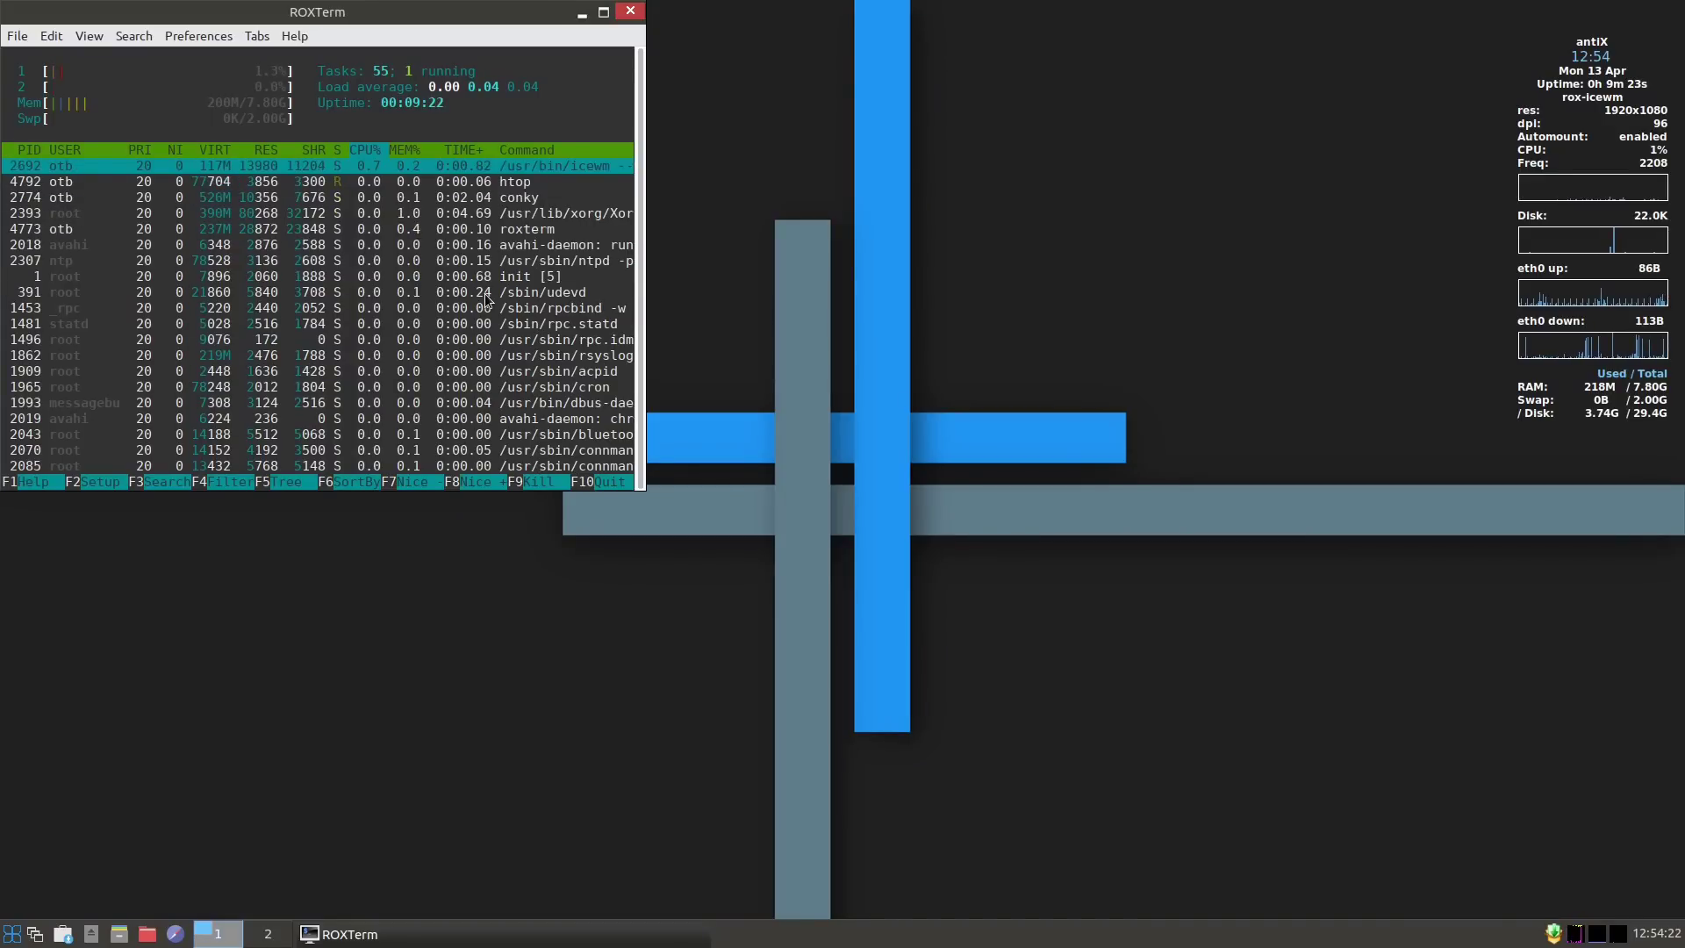
{"action": "left_click", "coordinate": [630, 11]}
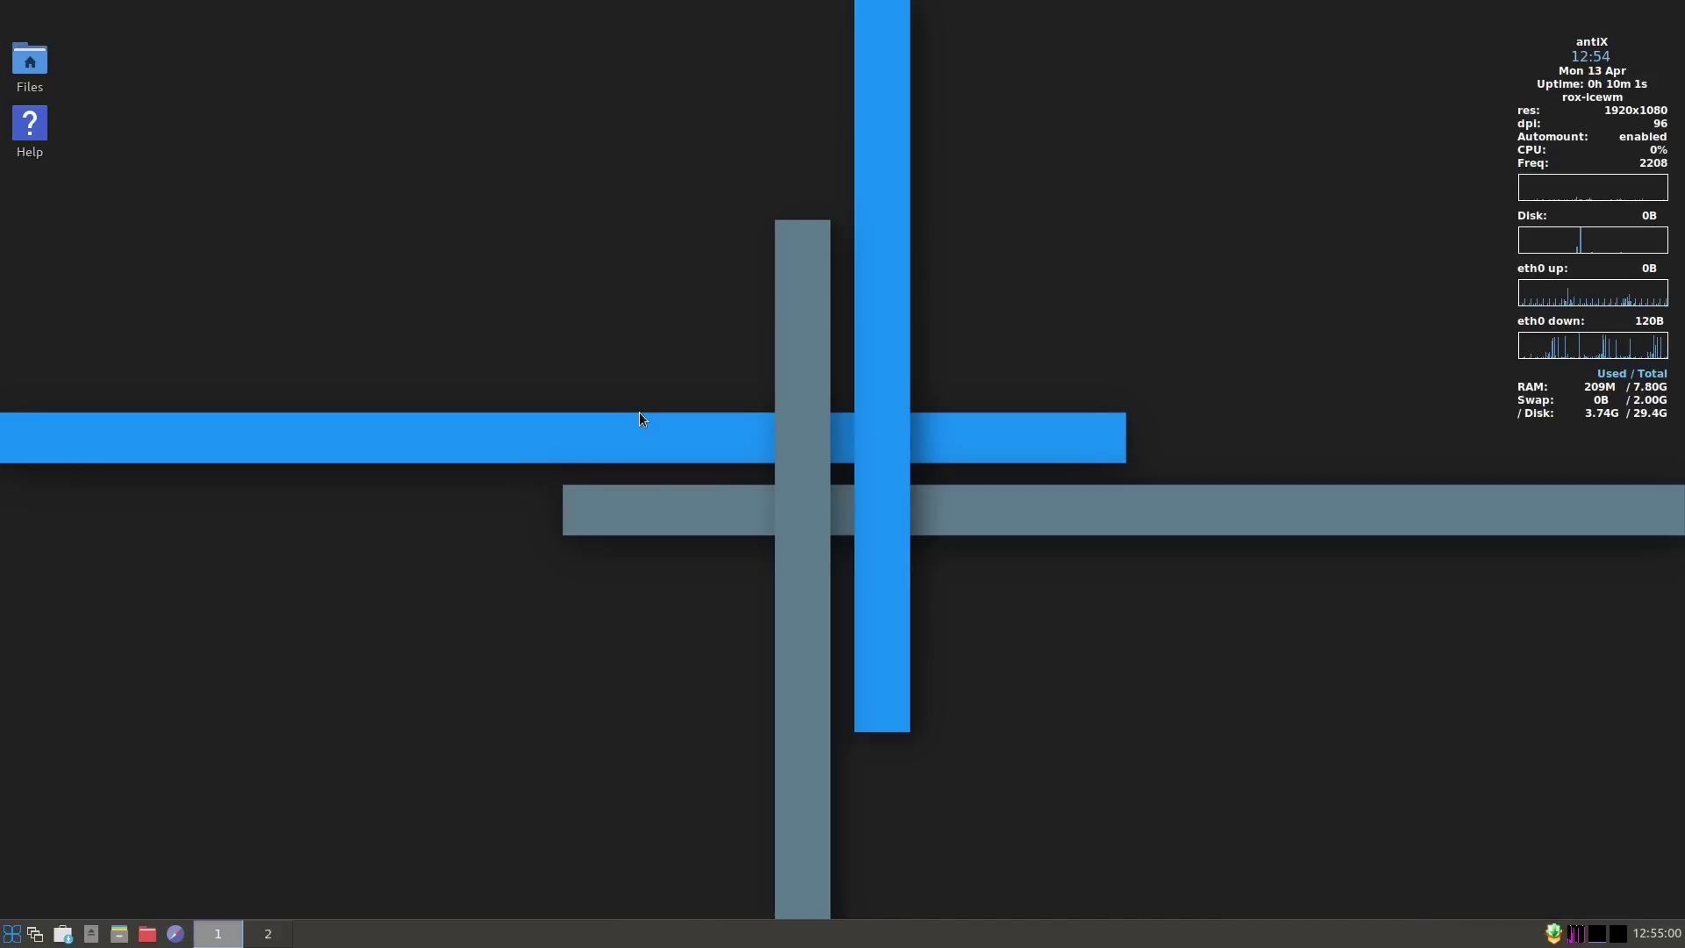
Open the default terminal emulator for a brief look and close it again.
{"action": "left_click", "coordinate": [12, 934]}
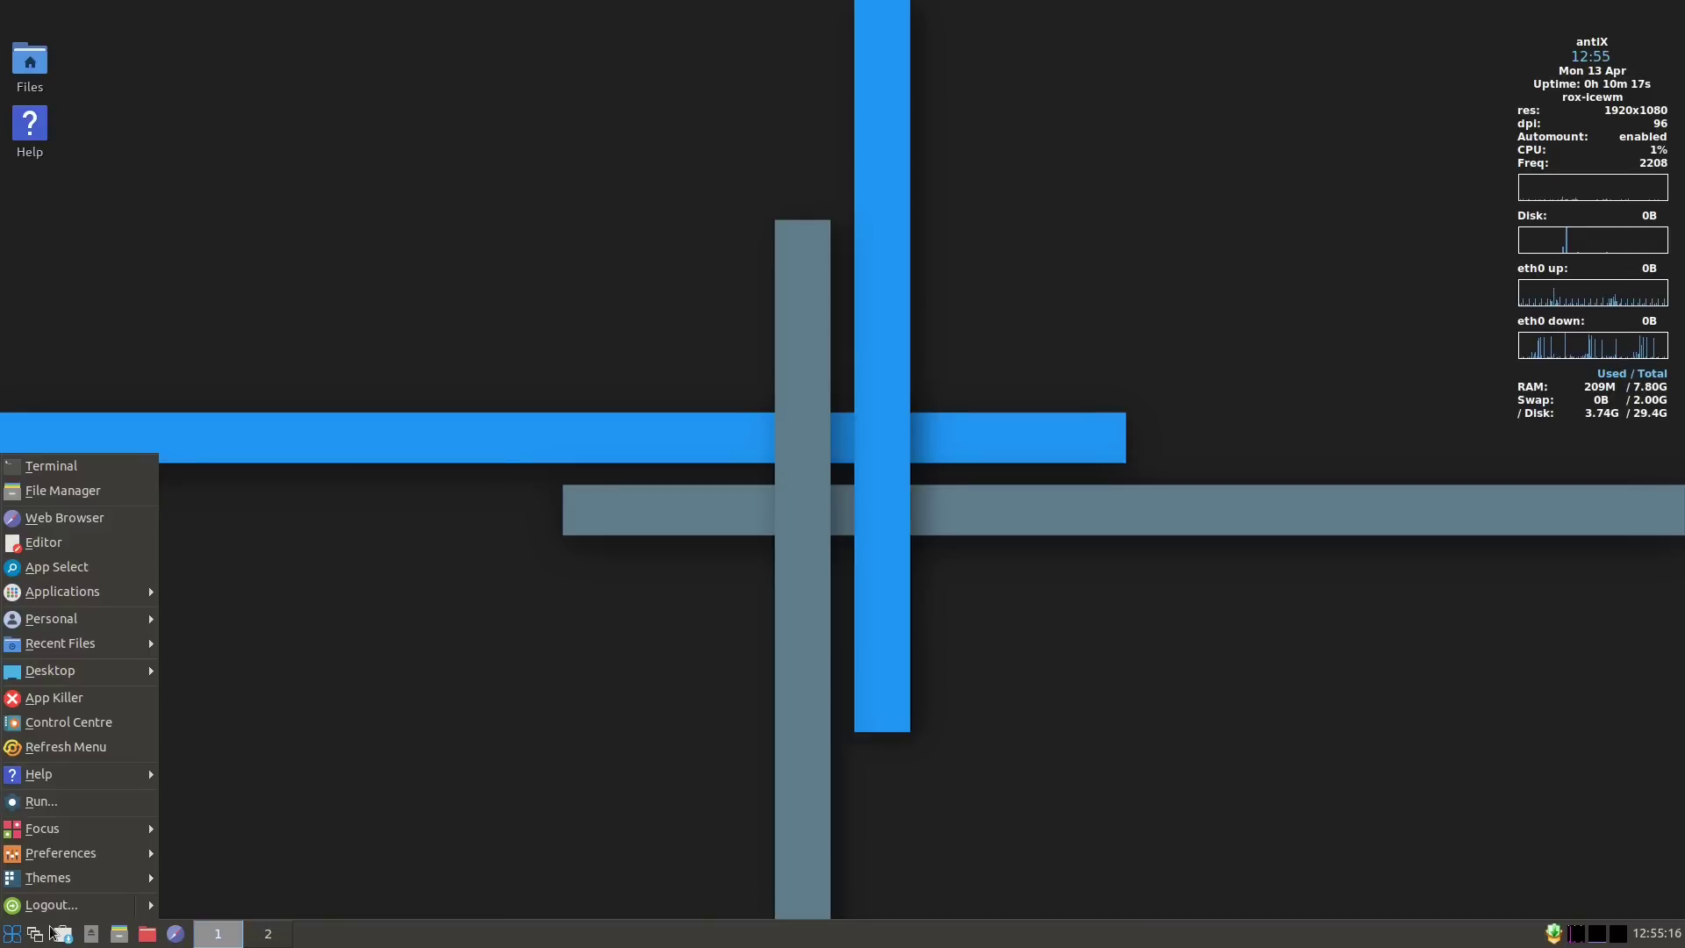
{"action": "left_click", "coordinate": [122, 466]}
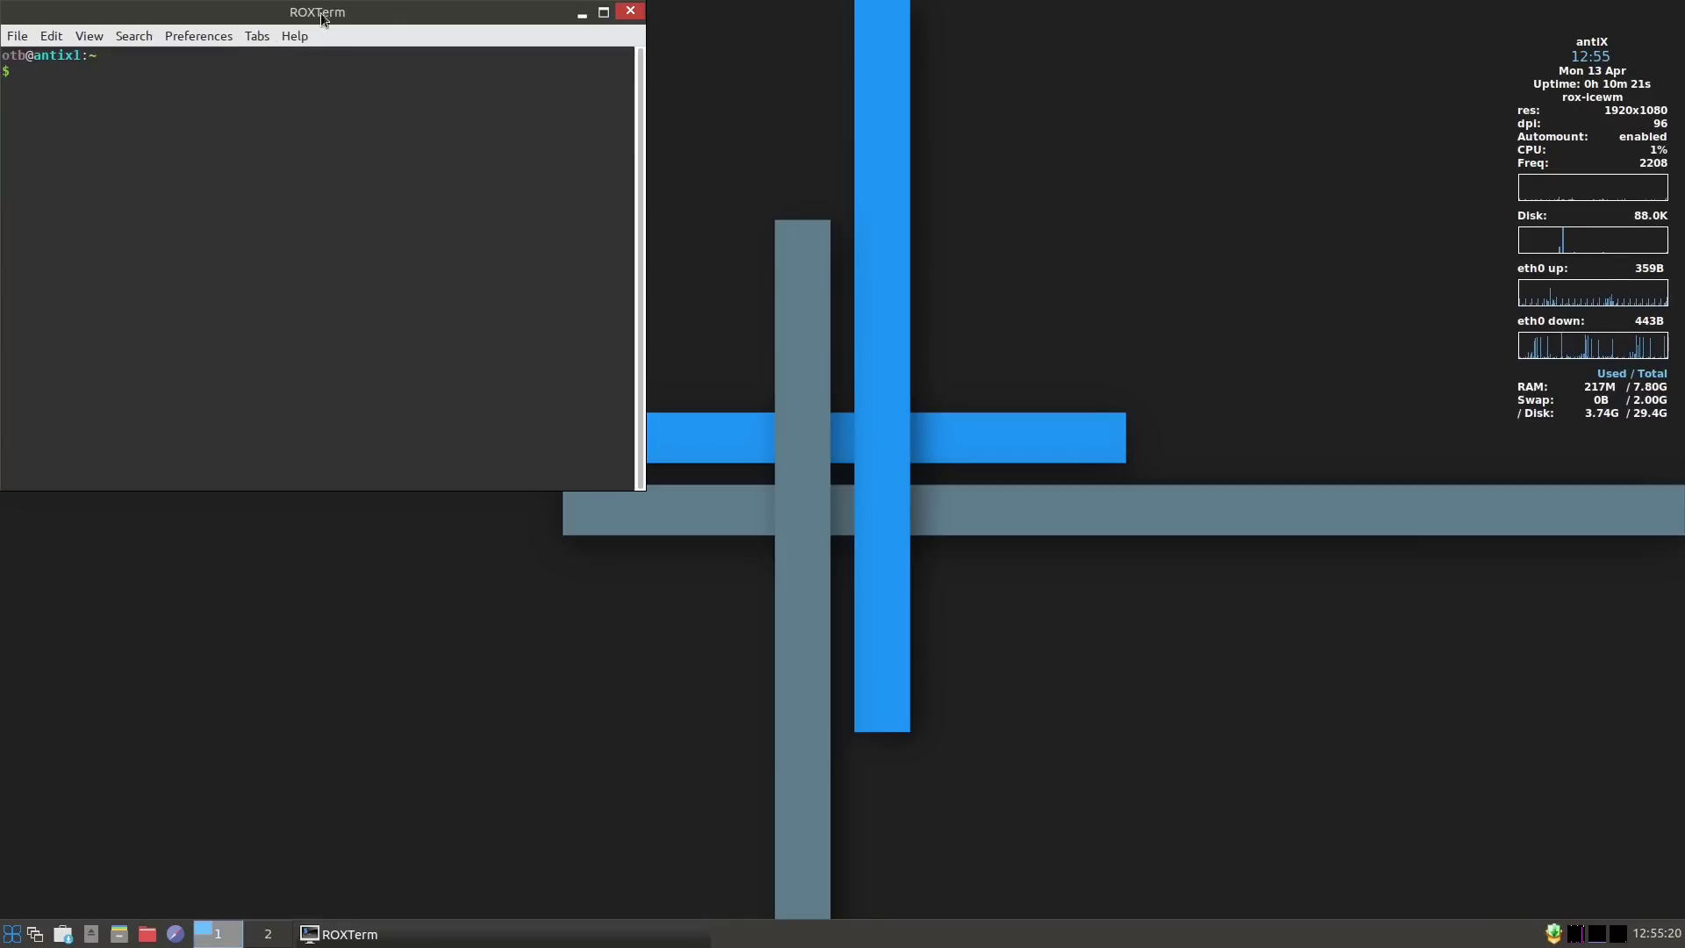
{"action": "left_click", "coordinate": [628, 11]}
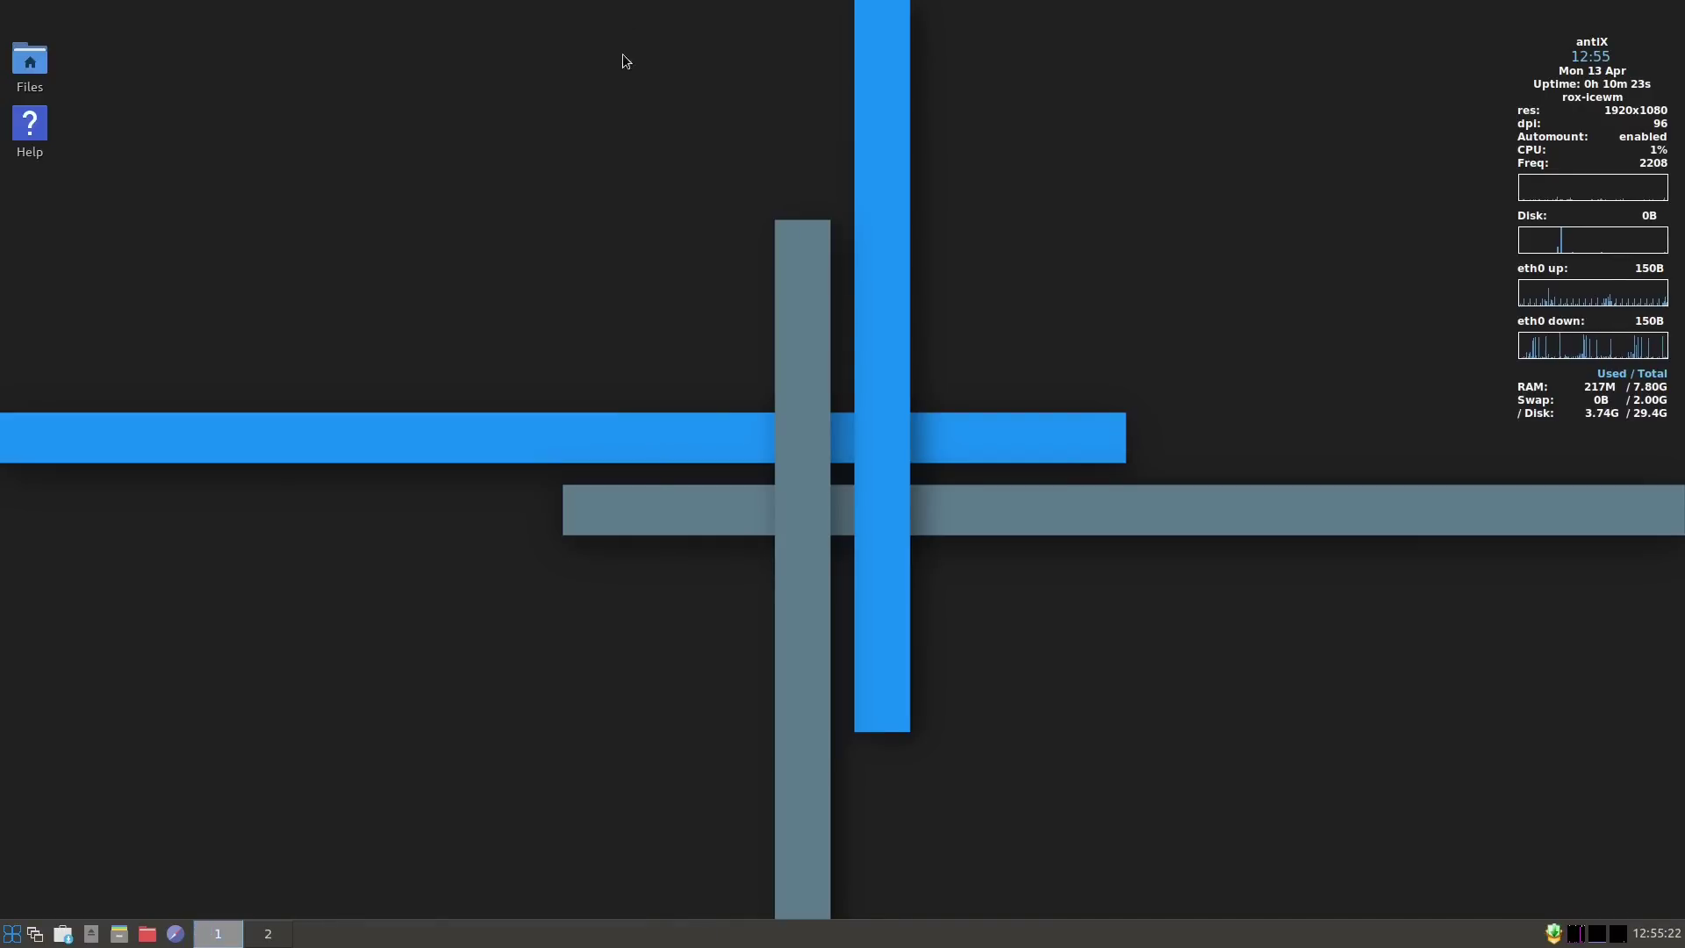
Open the file manager on the home folder, view it maximized, and close it.
{"action": "left_click", "coordinate": [7, 935]}
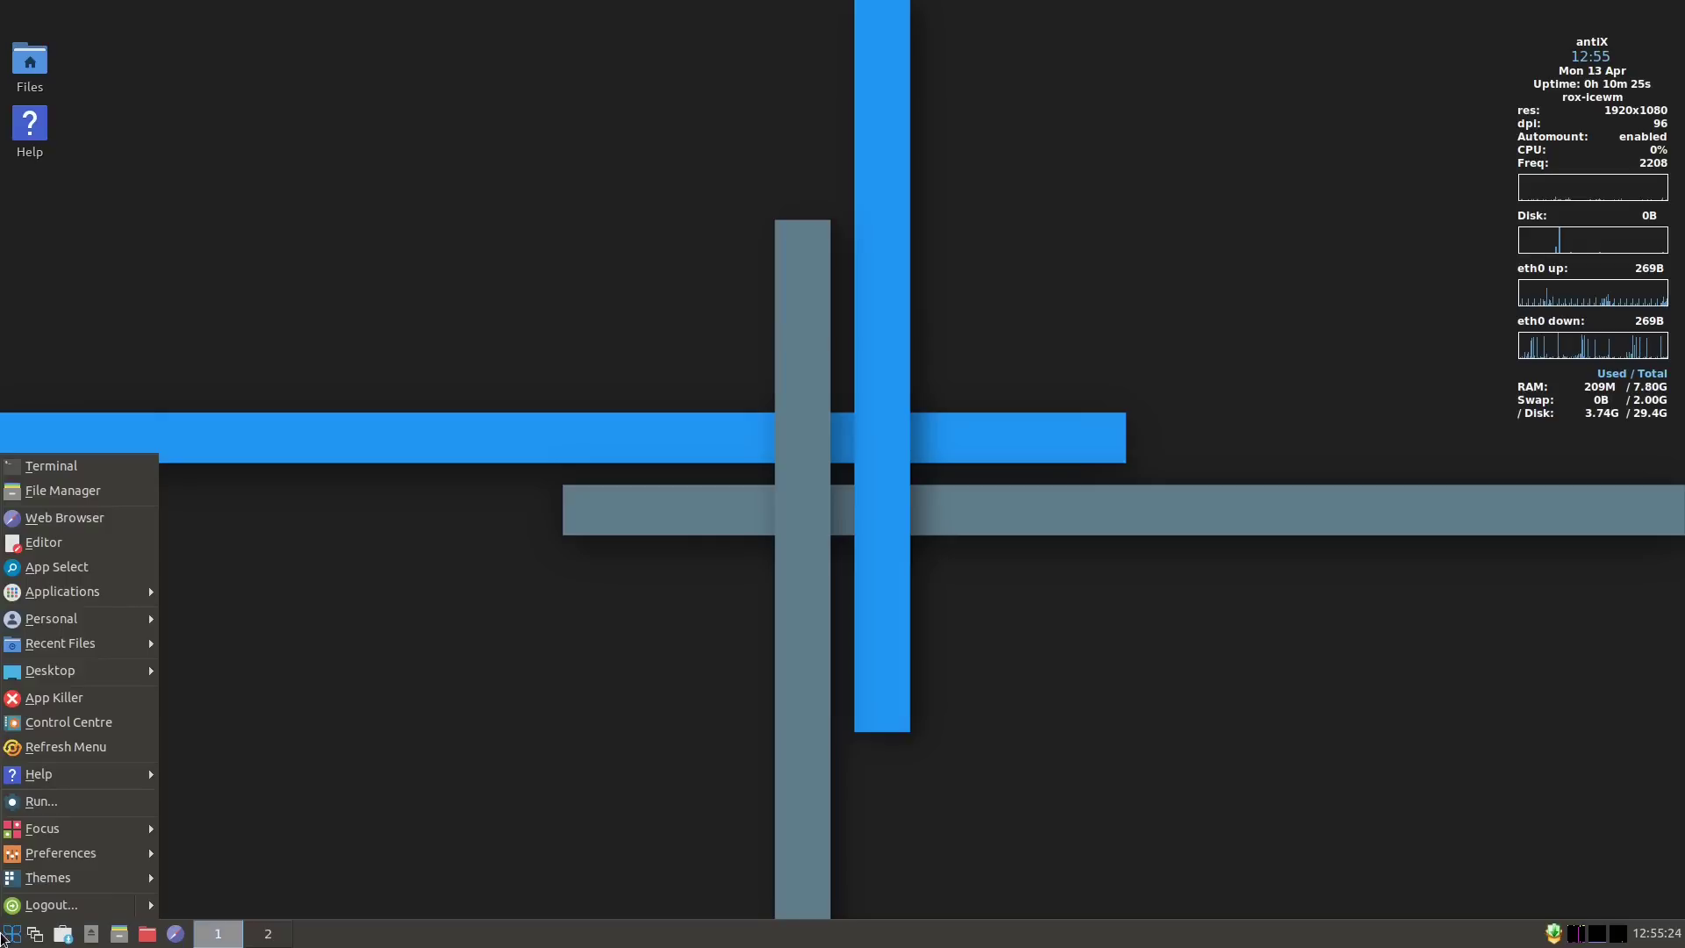
{"action": "left_click", "coordinate": [110, 492]}
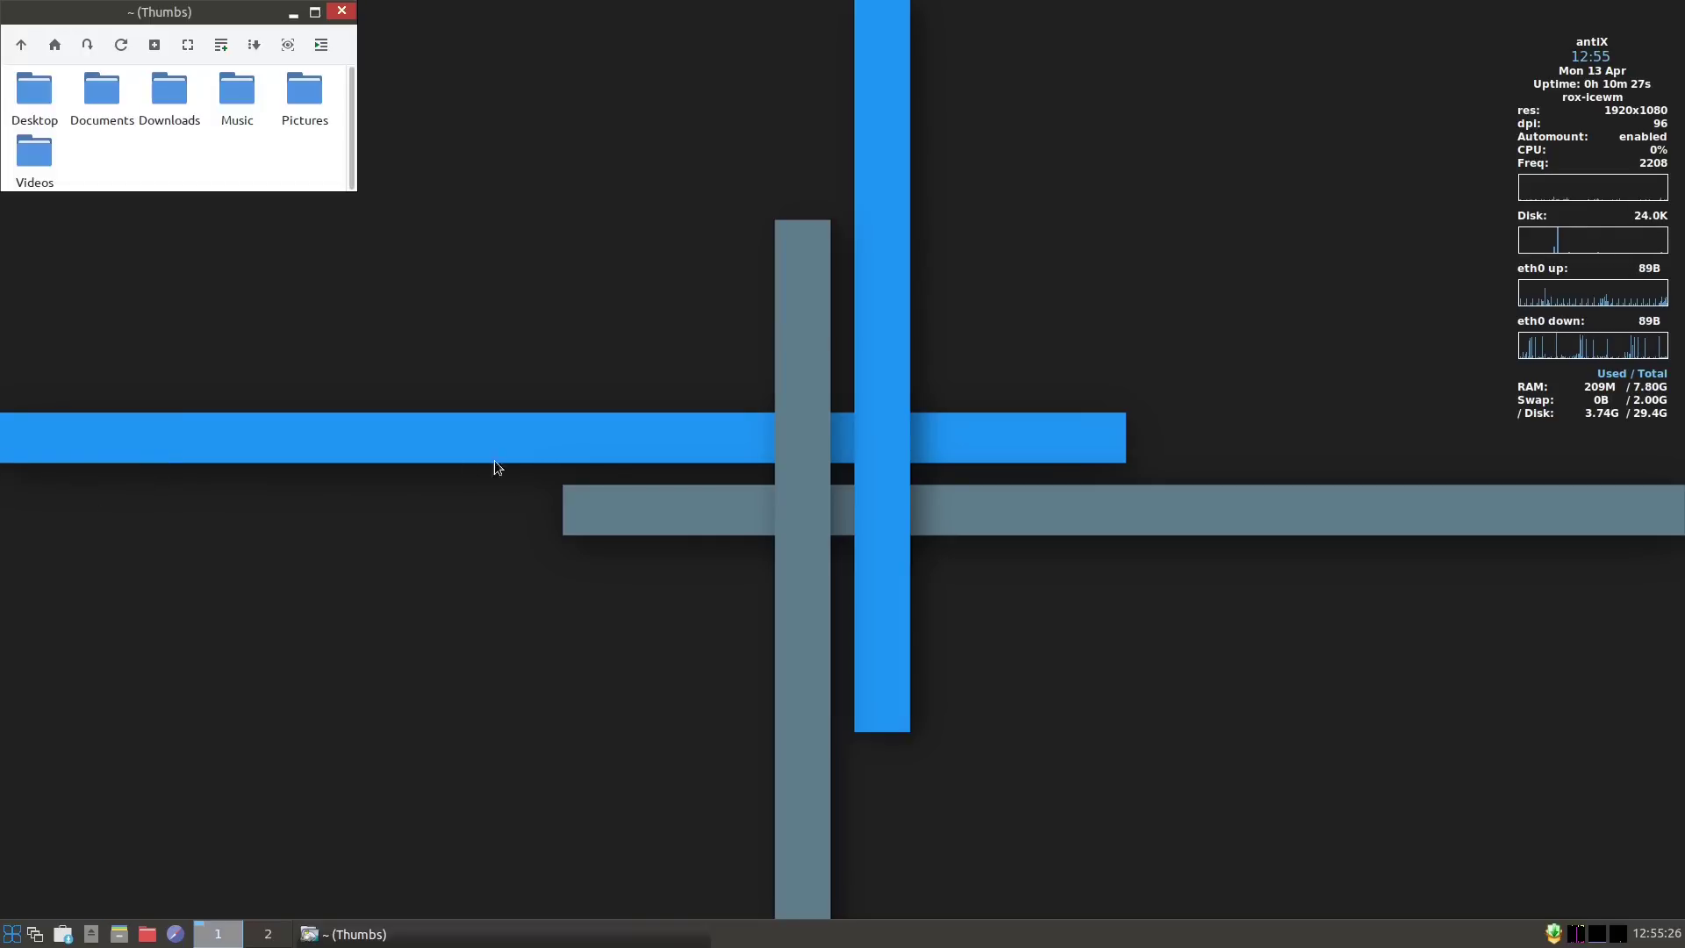
{"action": "left_click", "coordinate": [314, 11]}
{"action": "left_click", "coordinate": [1679, 11]}
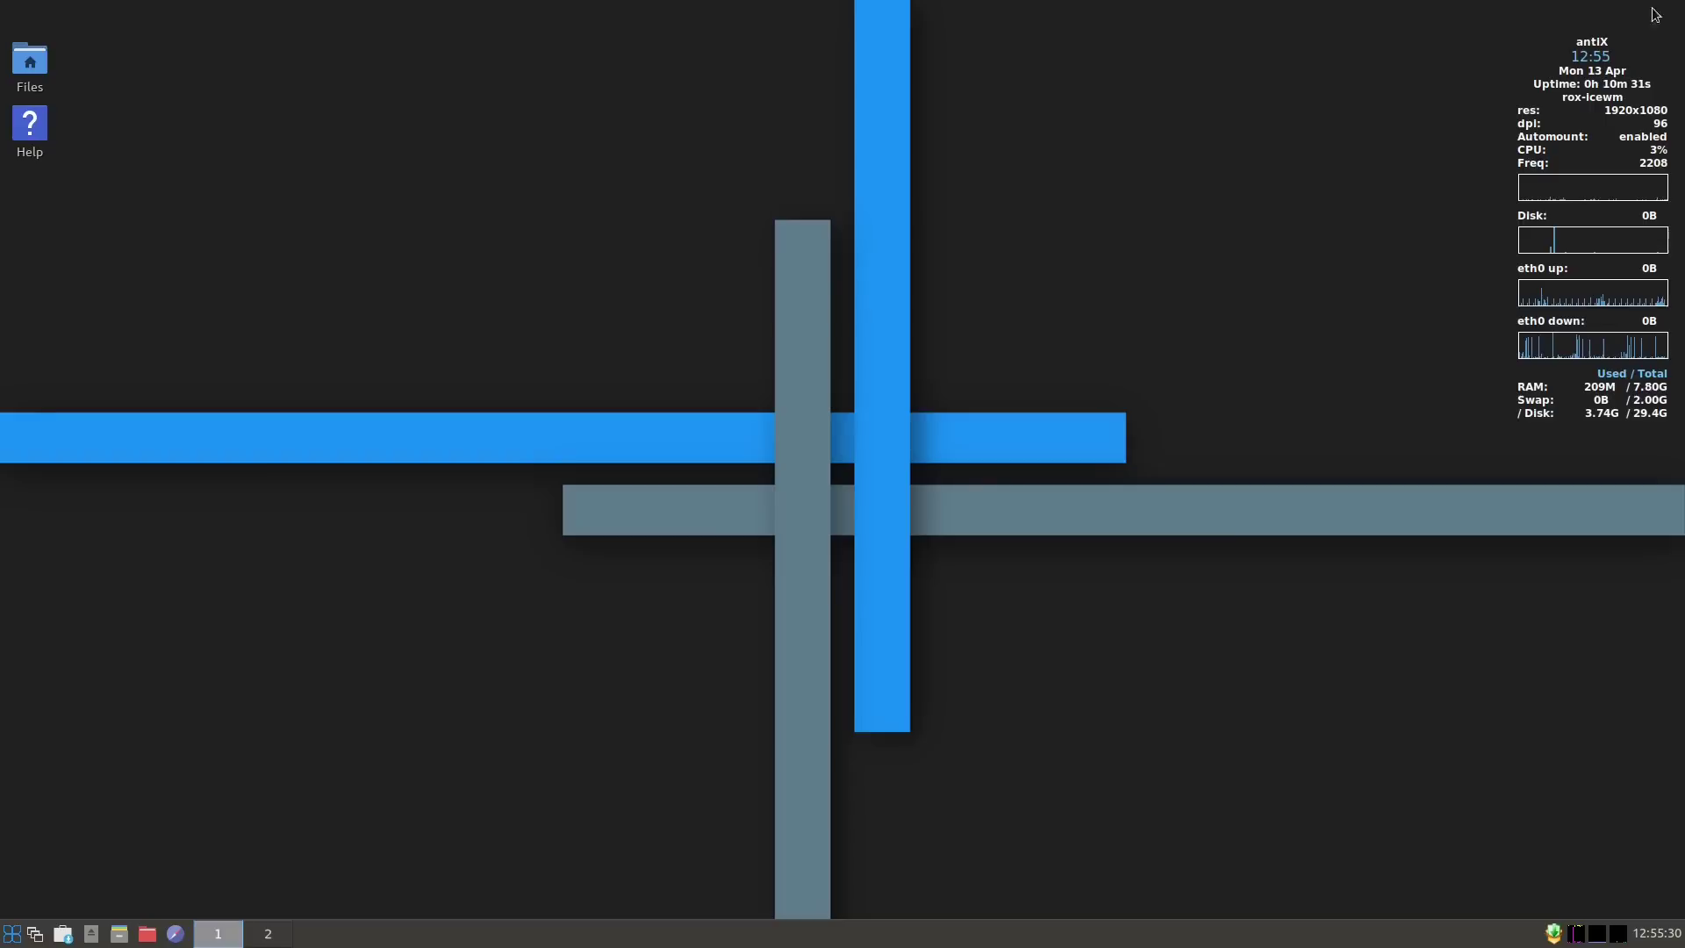
Open the default text editor, check its version in the About information, and close the editor.
{"action": "left_click", "coordinate": [12, 934]}
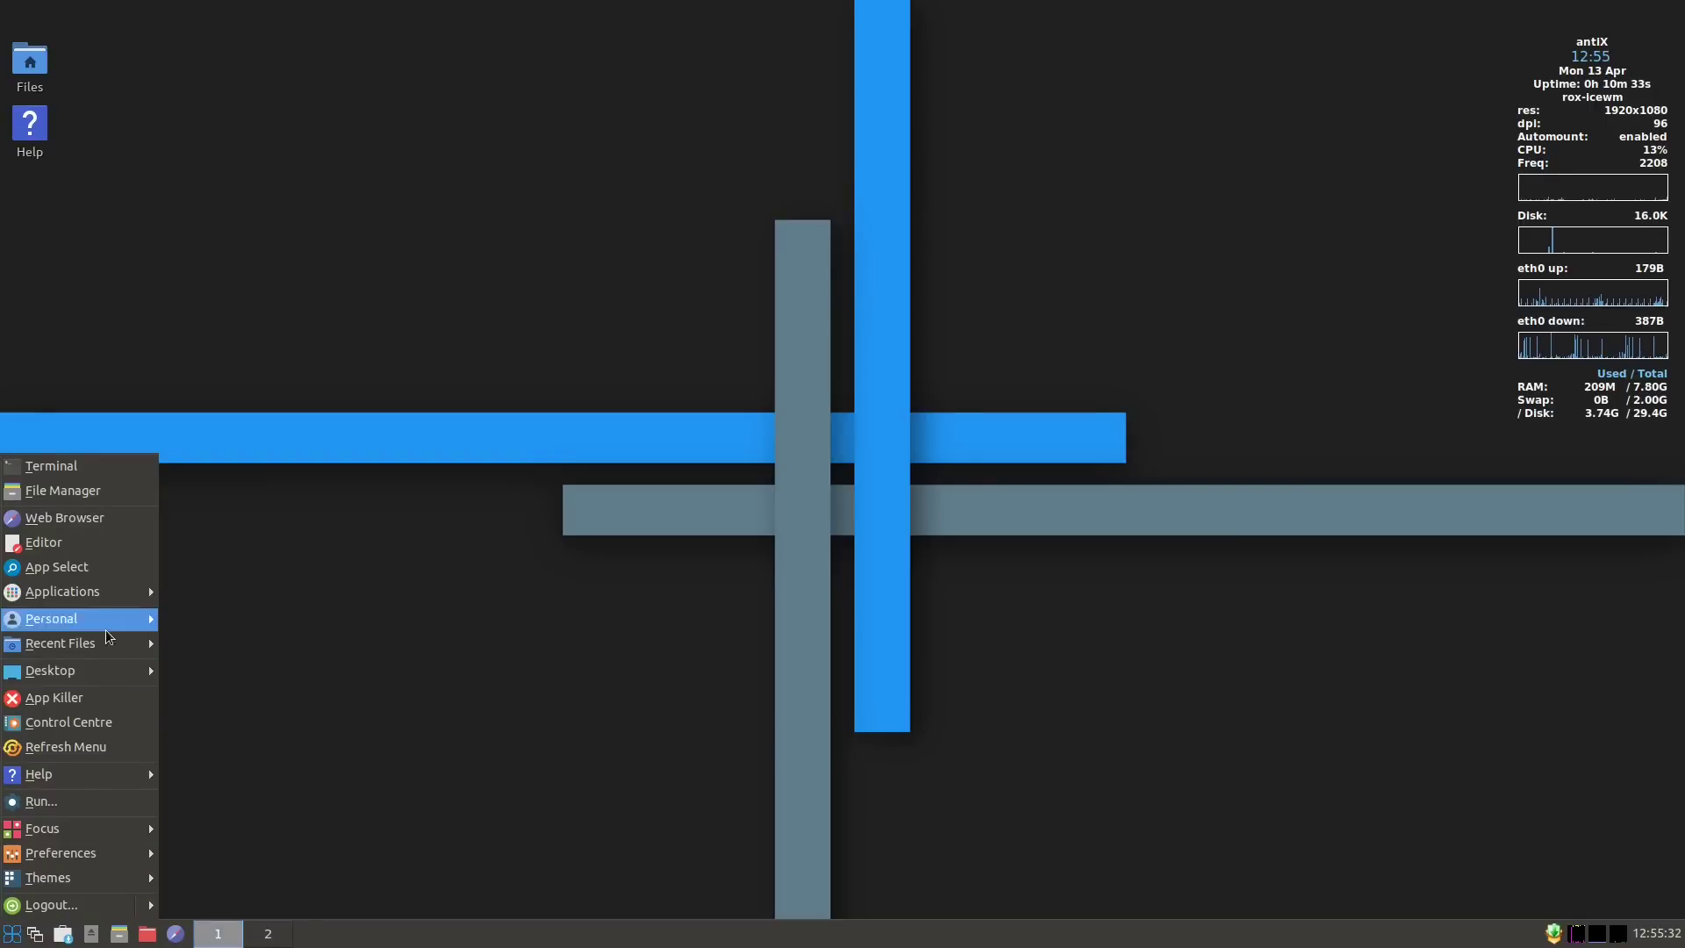
{"action": "left_click", "coordinate": [72, 550]}
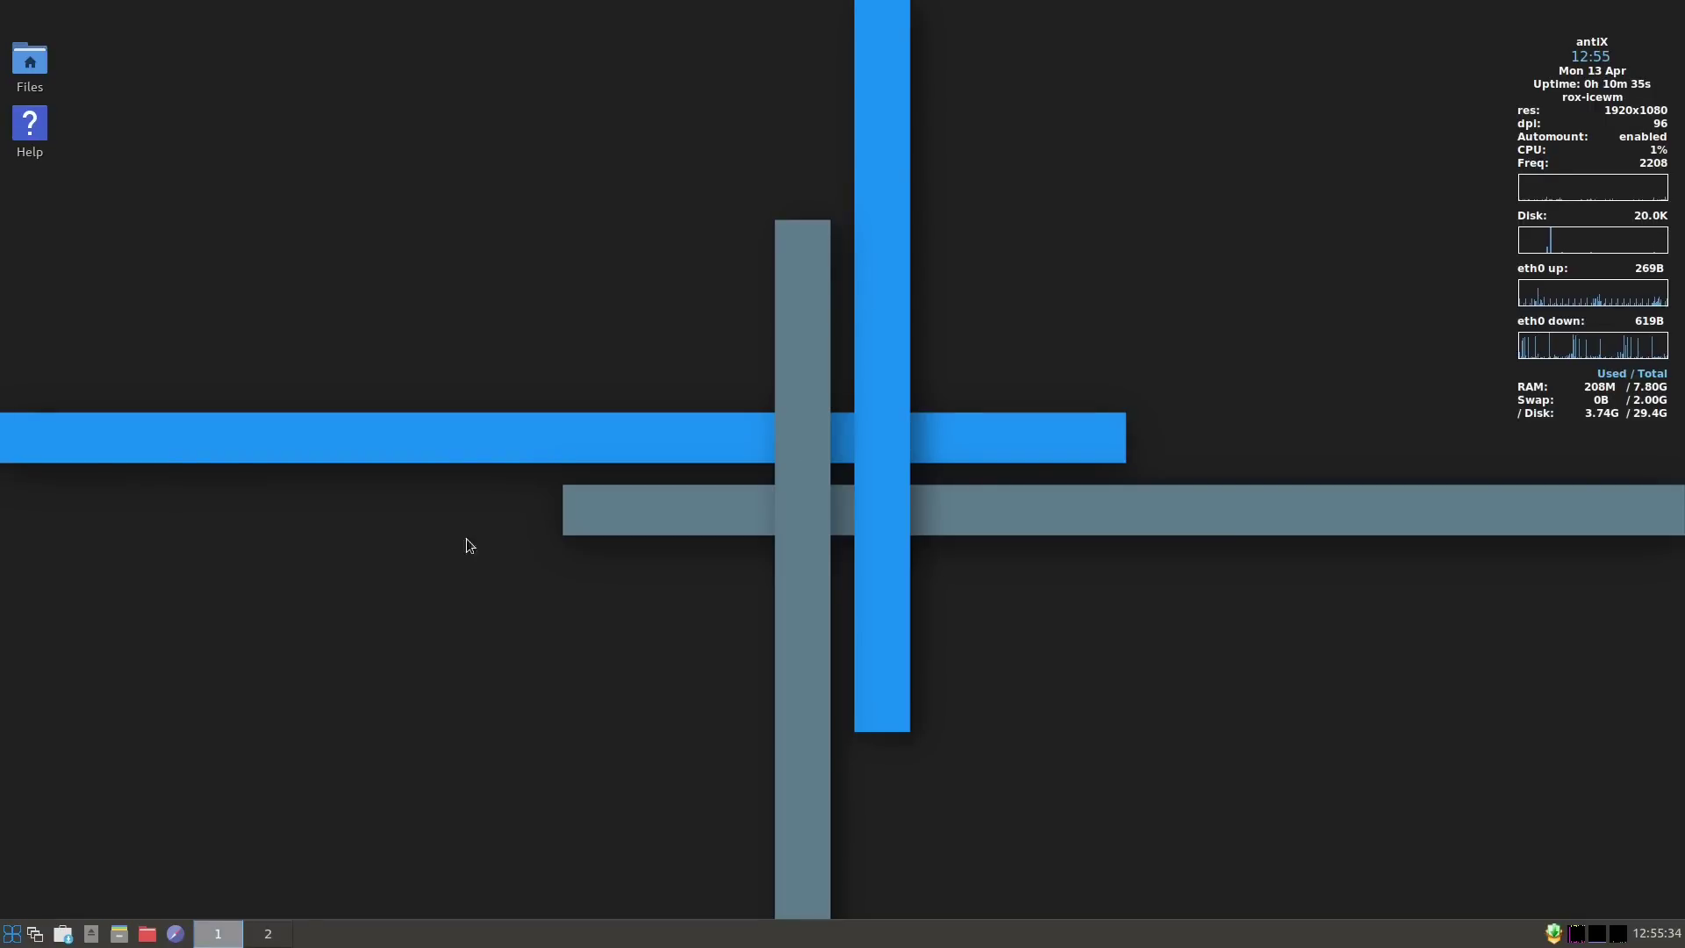
{"action": "left_click", "coordinate": [389, 39]}
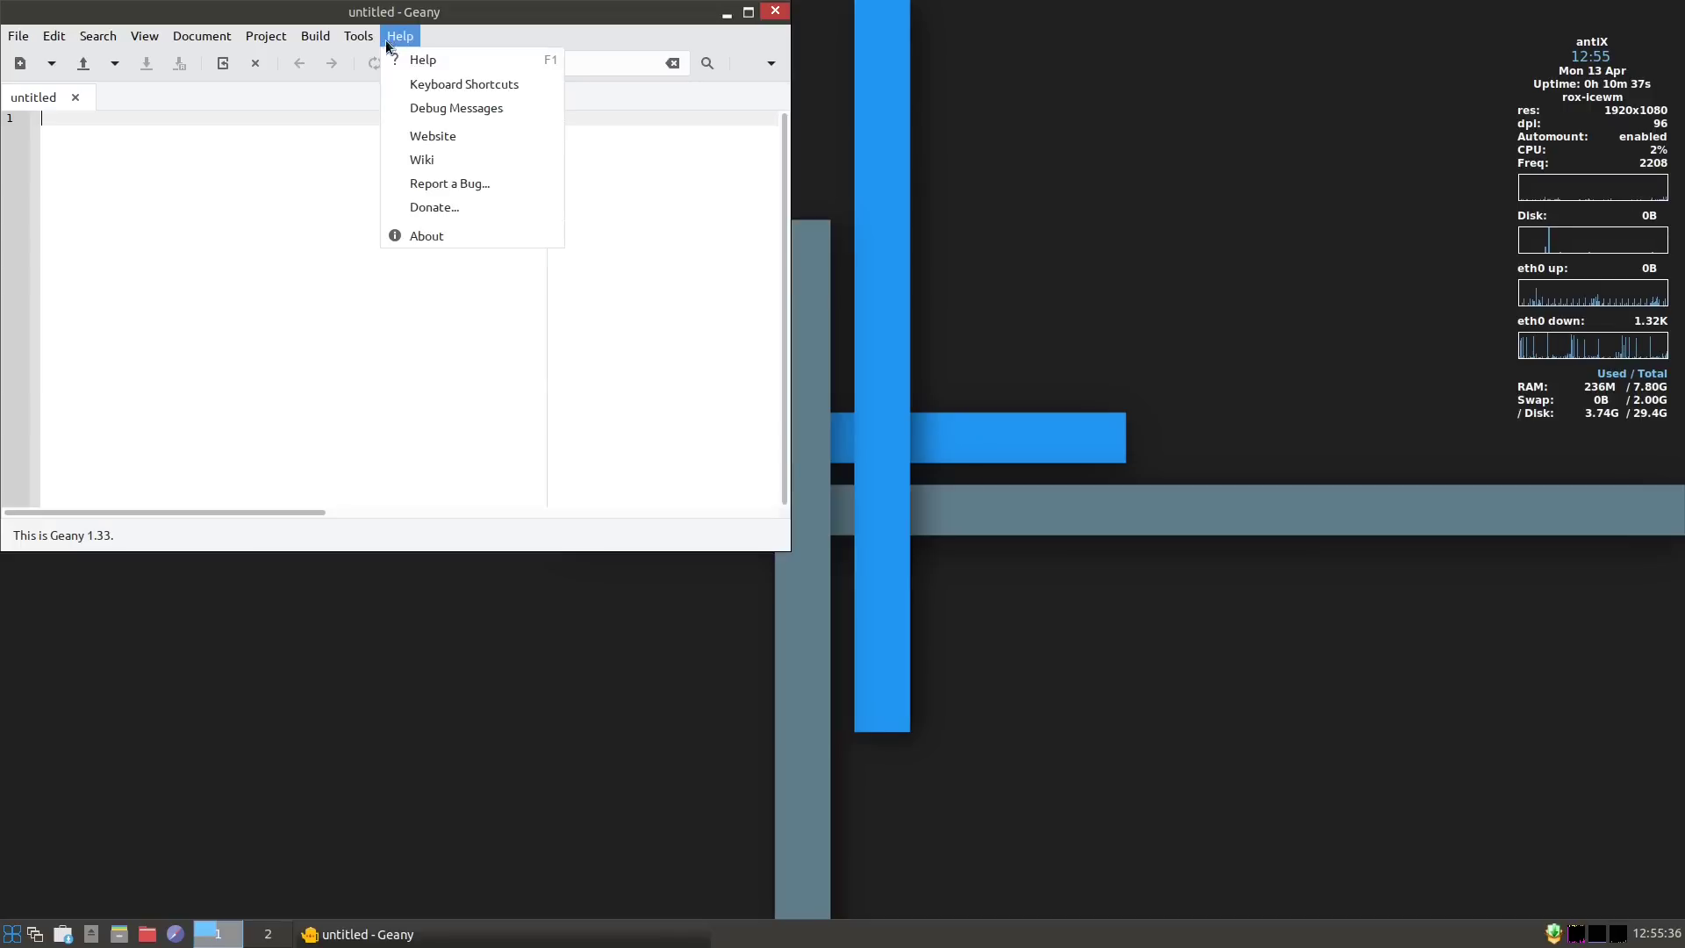
{"action": "left_click", "coordinate": [424, 235]}
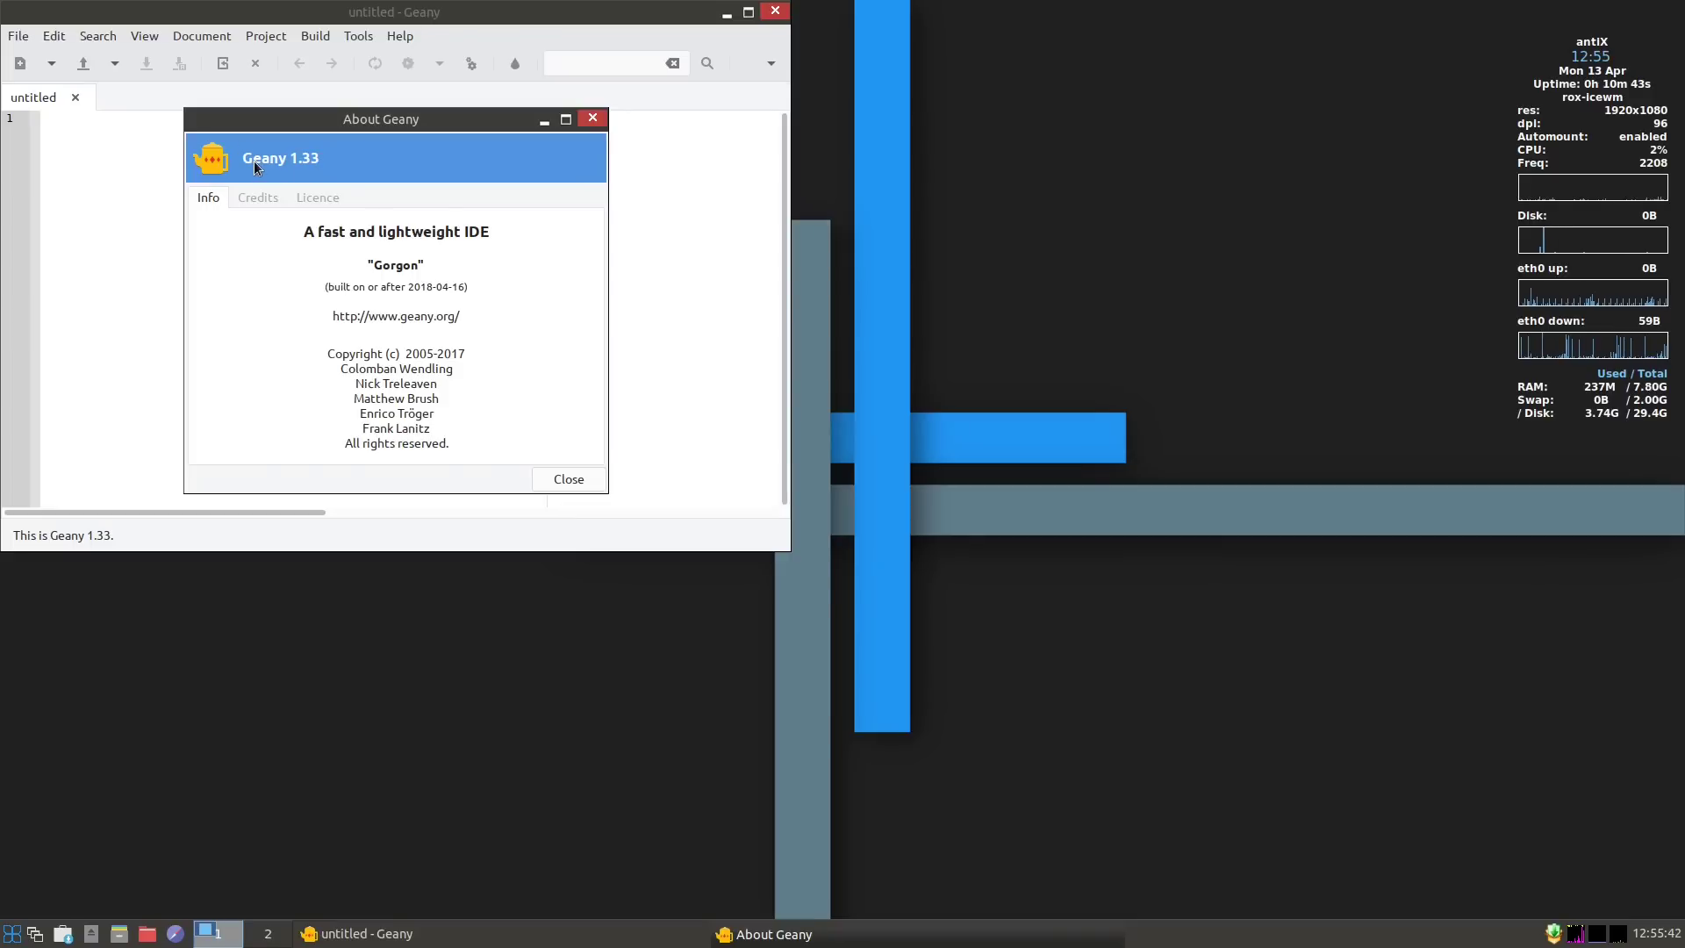
{"action": "left_click", "coordinate": [591, 118]}
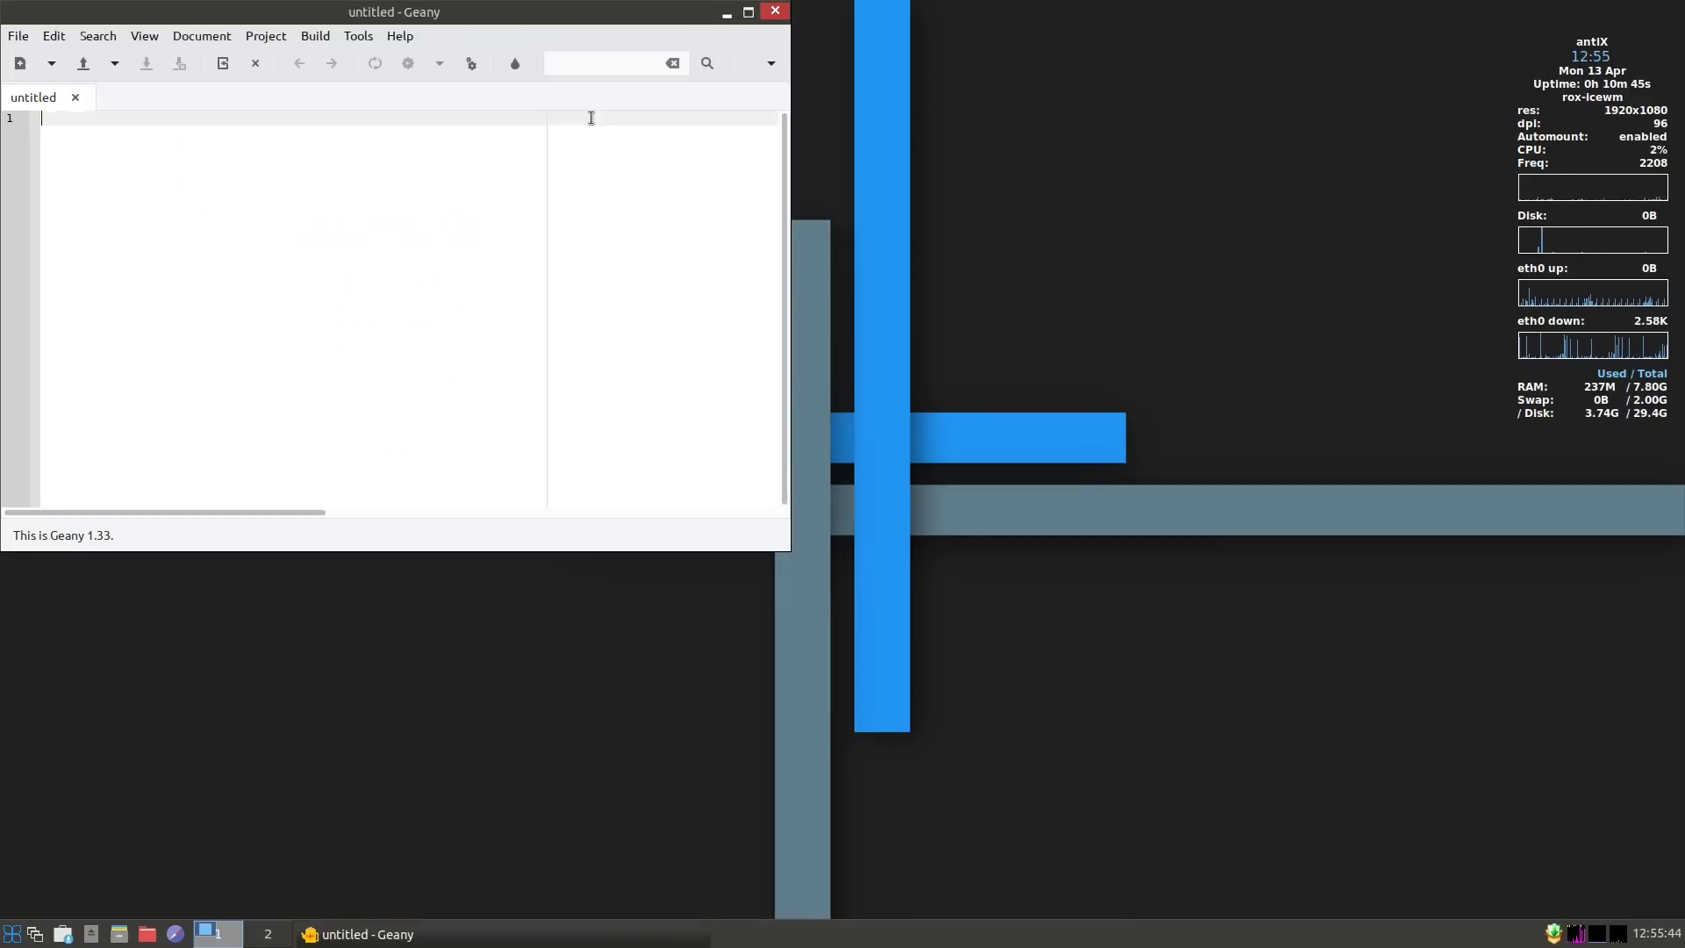
{"action": "left_click", "coordinate": [775, 12]}
Open the default web browser, check its version in the About Firefox information, and close the browser.
{"action": "left_click", "coordinate": [17, 936]}
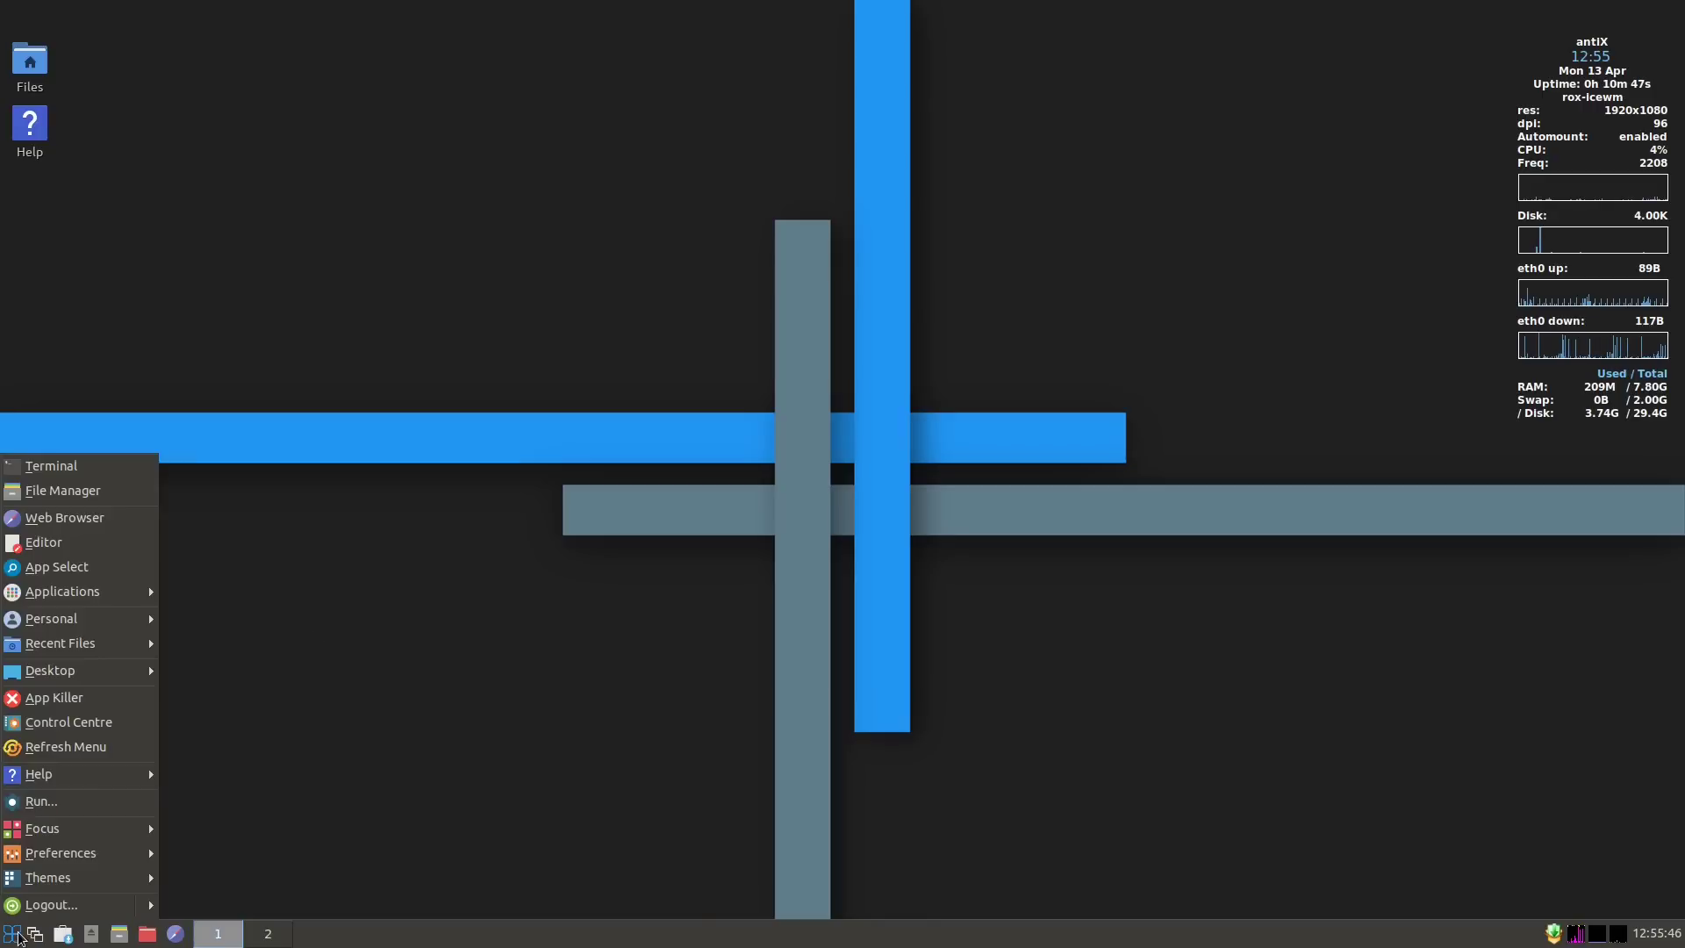
{"action": "left_click", "coordinate": [65, 517]}
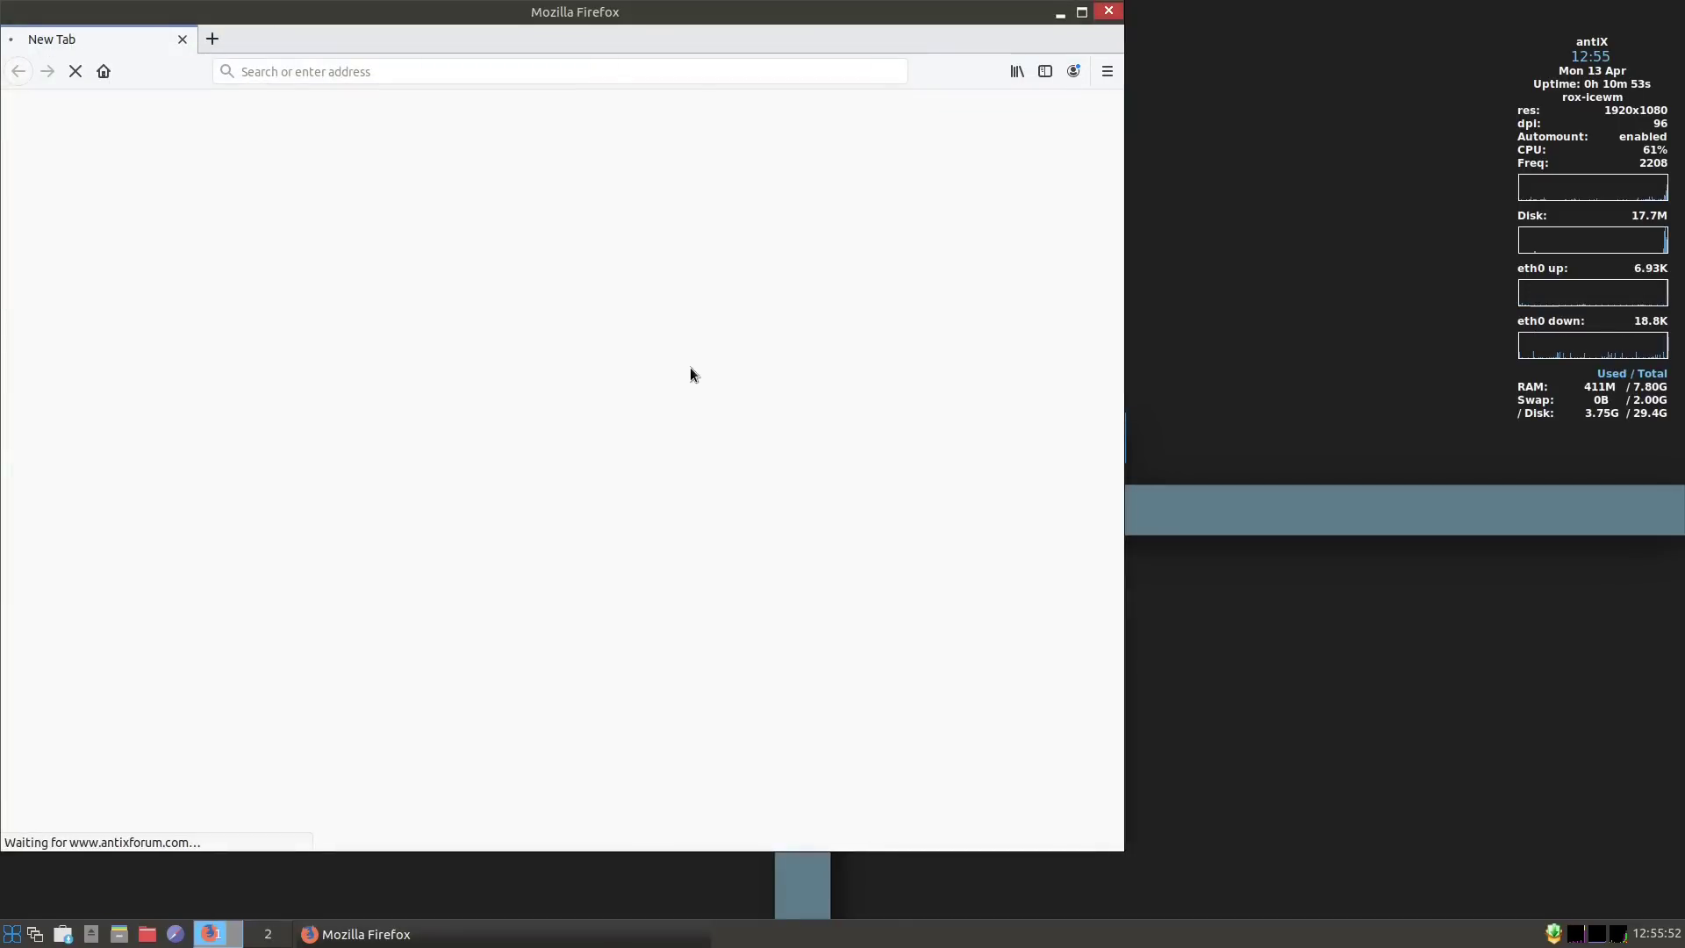
{"action": "left_click", "coordinate": [1106, 74]}
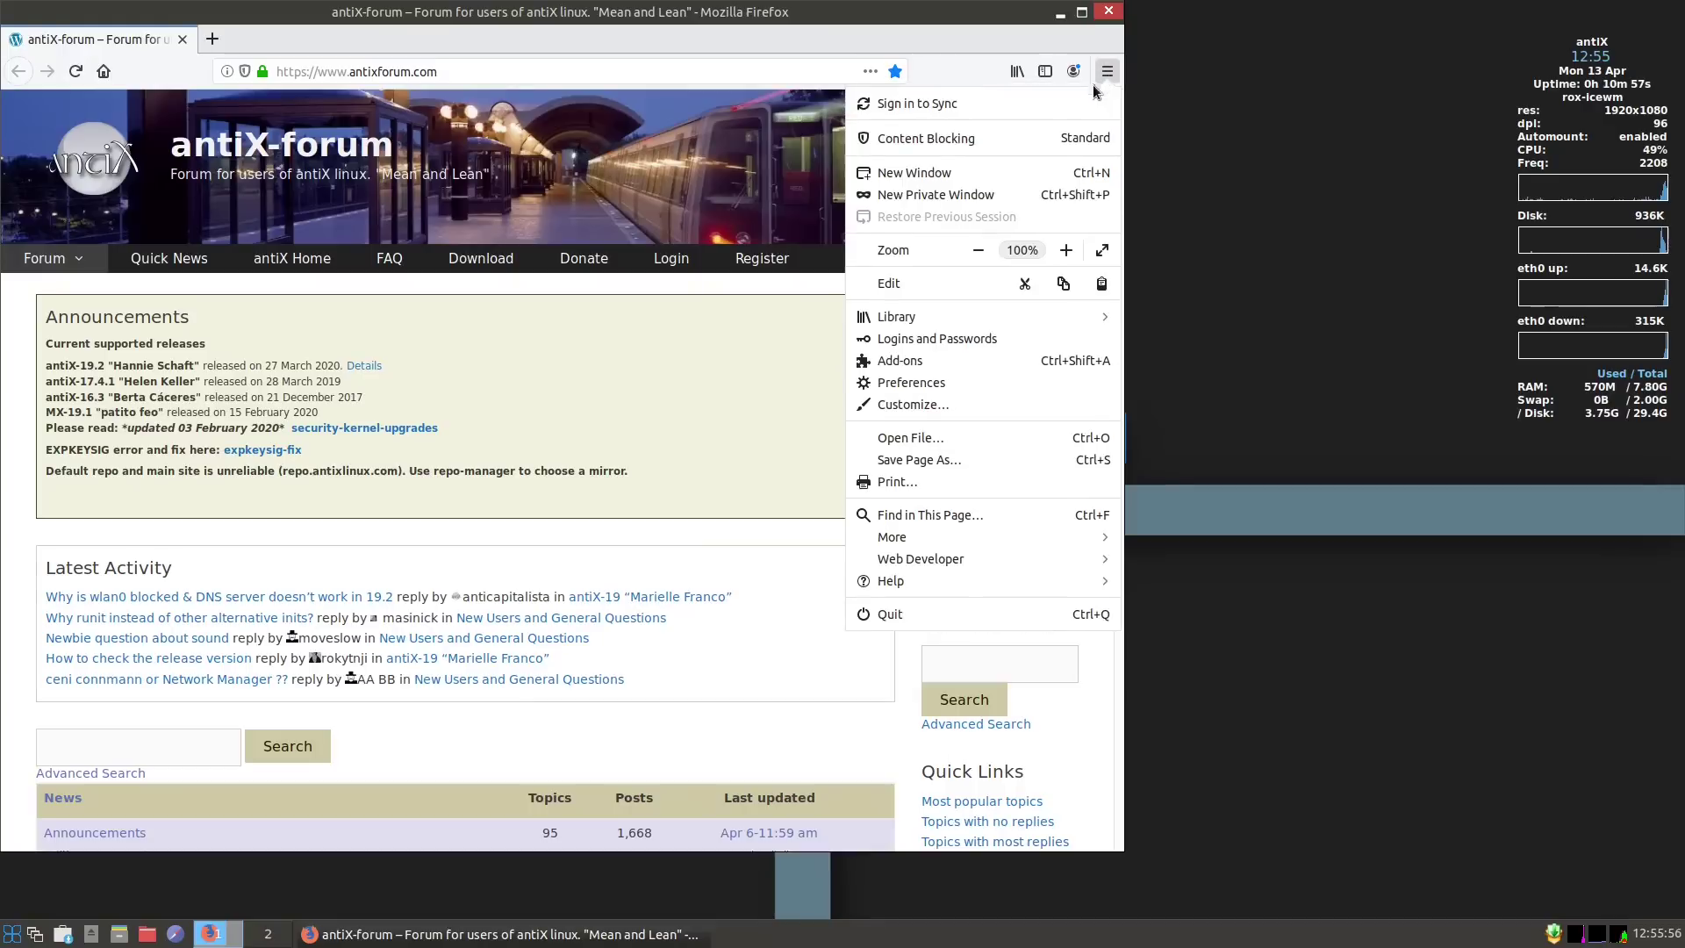
{"action": "left_click", "coordinate": [924, 579]}
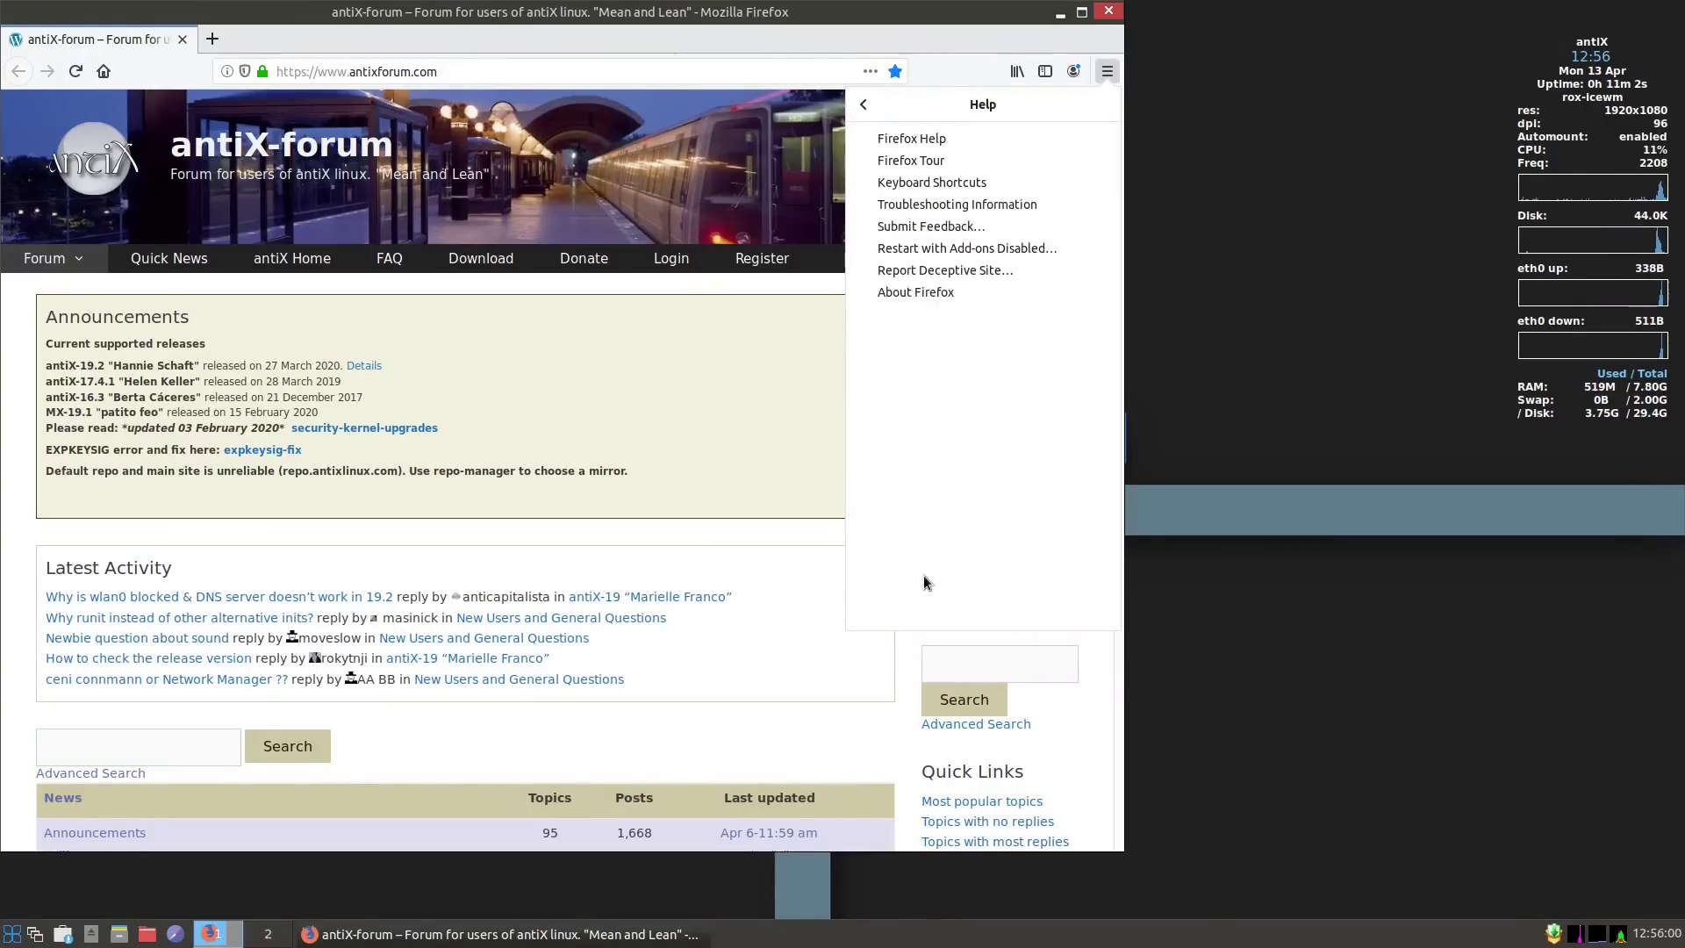
{"action": "left_click", "coordinate": [919, 293]}
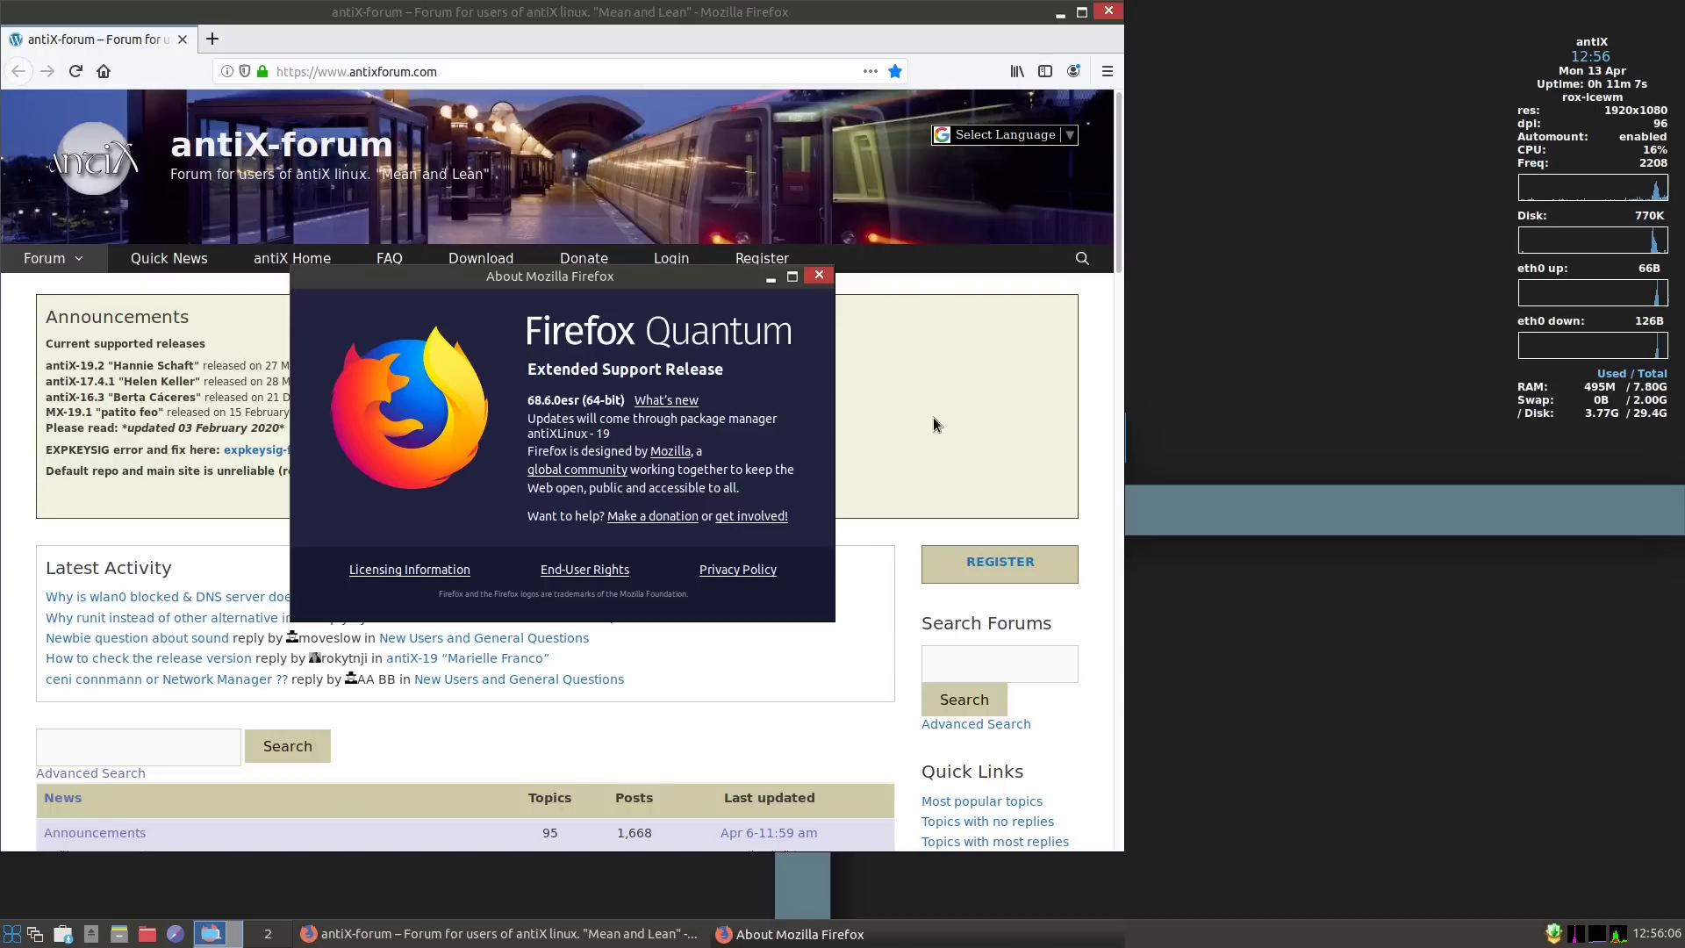
{"action": "left_click", "coordinate": [819, 275]}
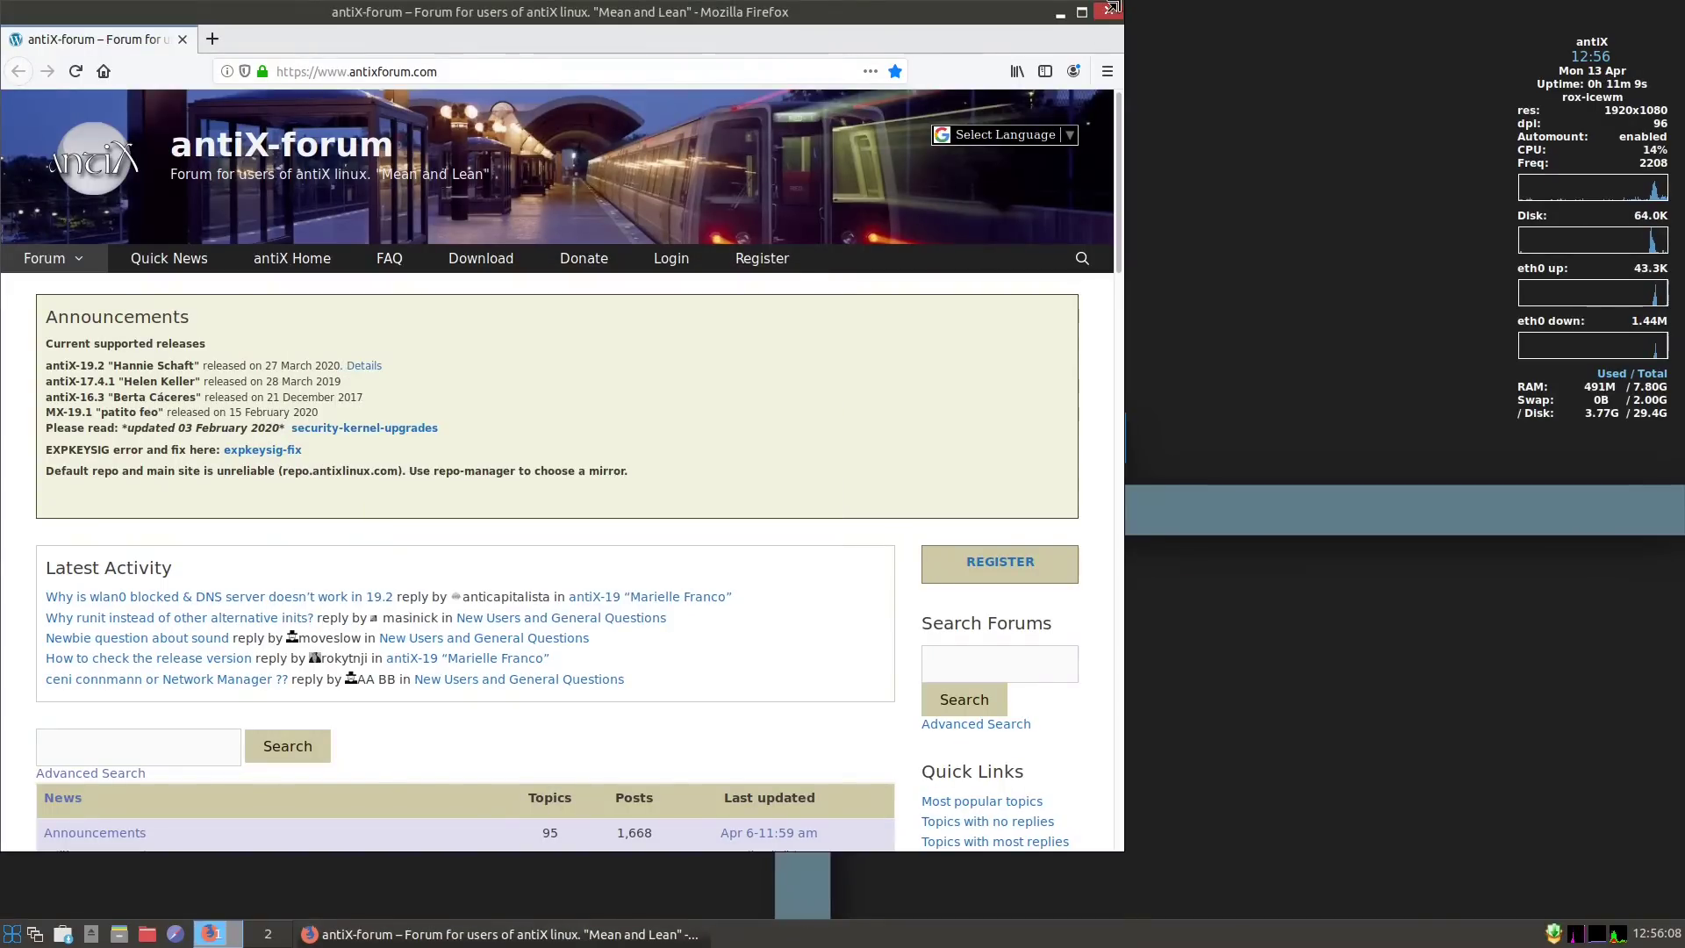
{"action": "left_click", "coordinate": [1109, 11]}
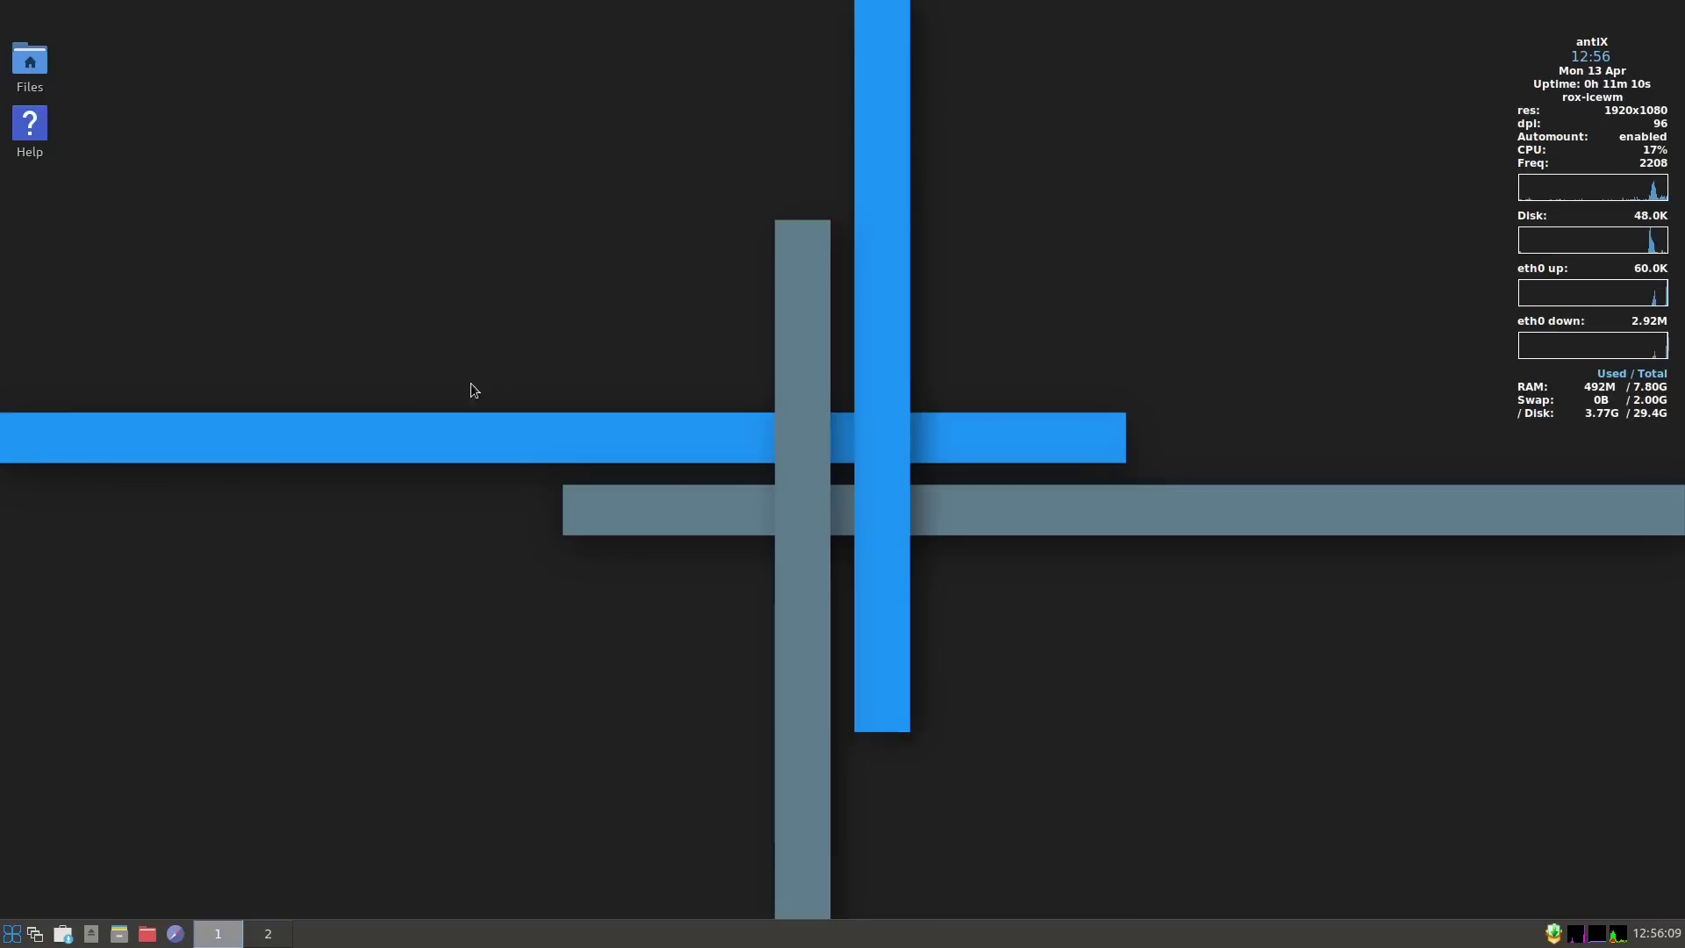
Open the antiX Command Line Control Centre, view its Configuration Files section, and return to its main menu.
{"action": "left_click", "coordinate": [8, 936]}
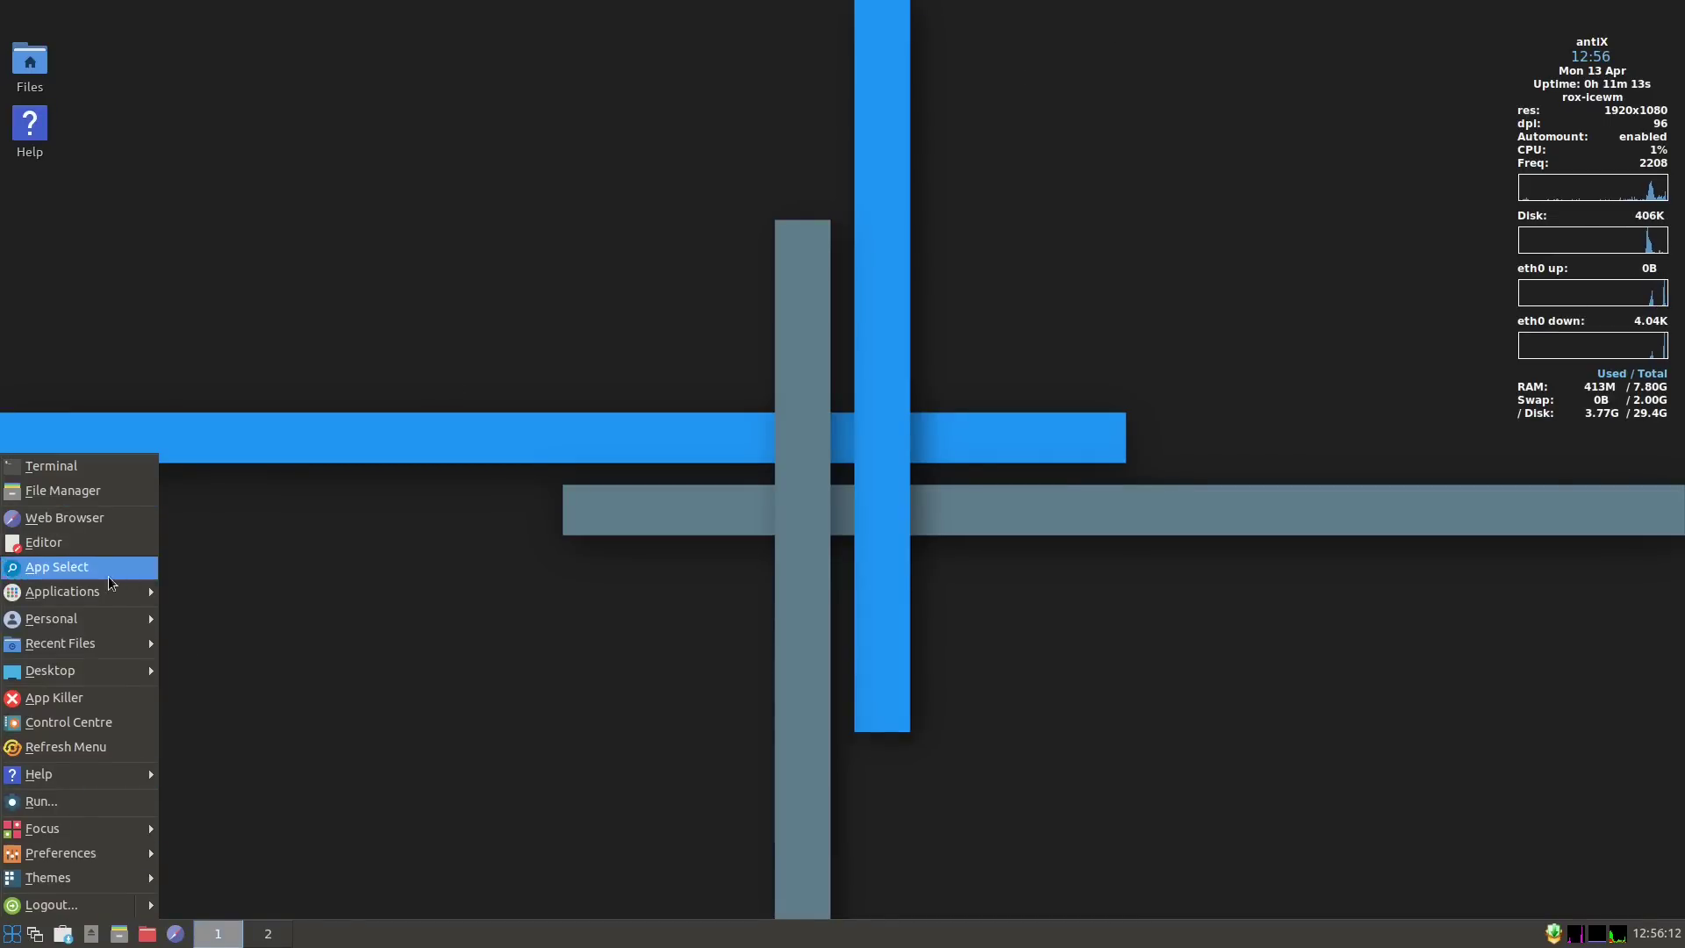
{"action": "mouse_move", "coordinate": [103, 595]}
{"action": "mouse_move", "coordinate": [203, 594]}
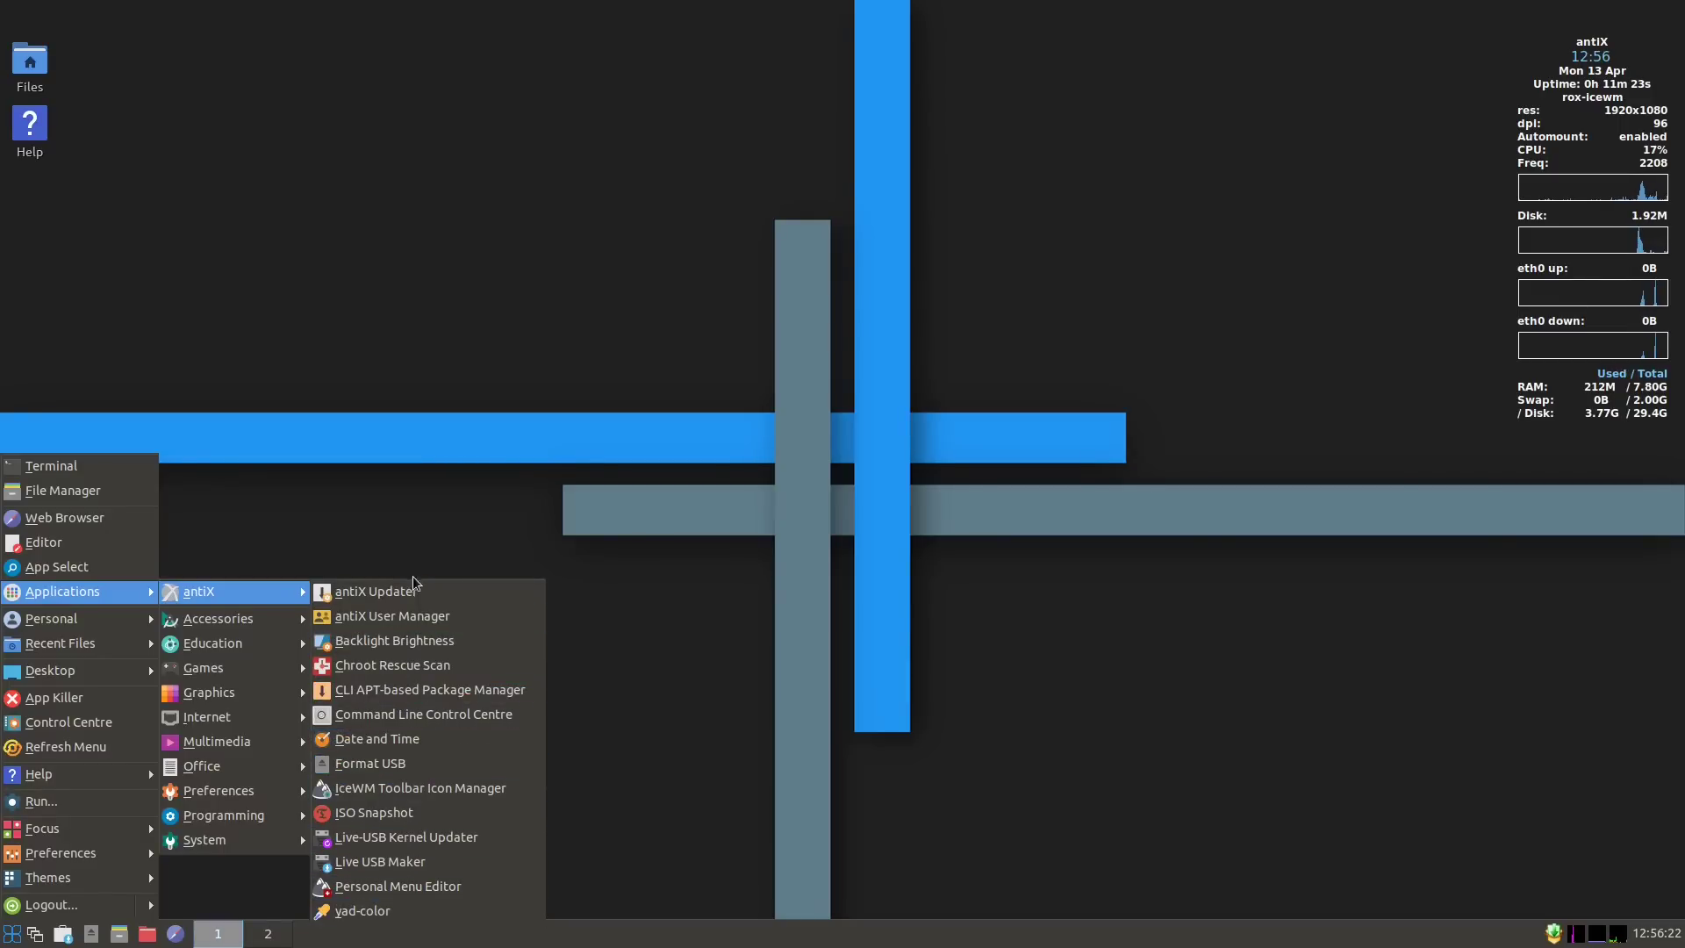
{"action": "left_click", "coordinate": [438, 718]}
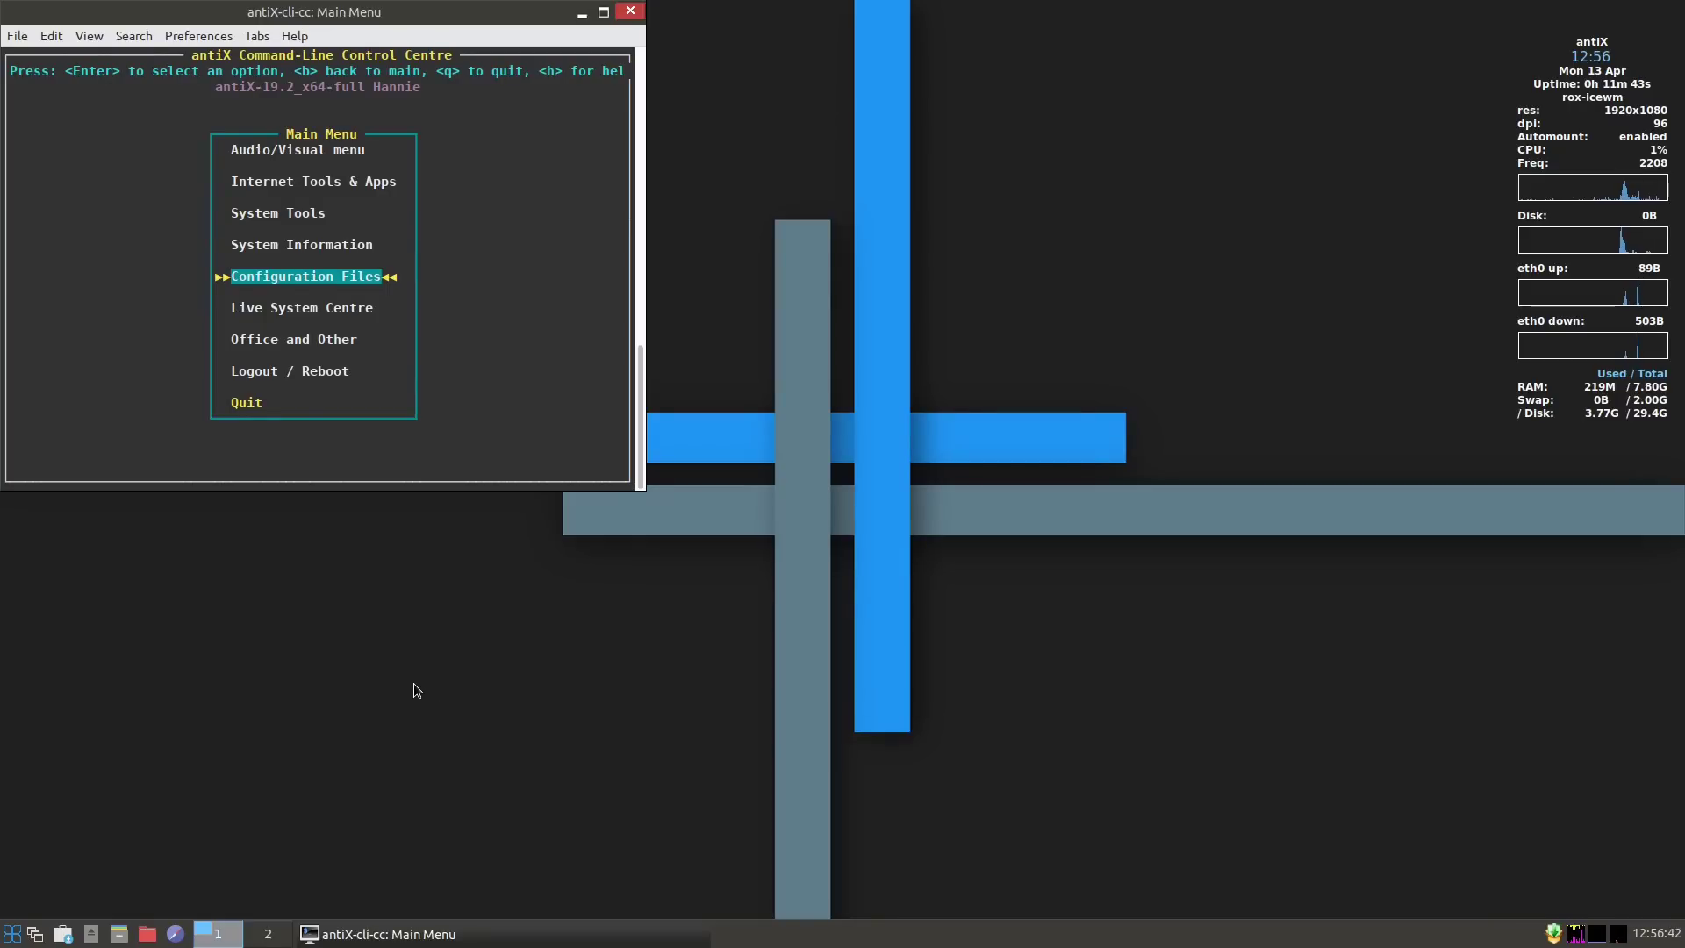
{"action": "key", "text": "Return"}
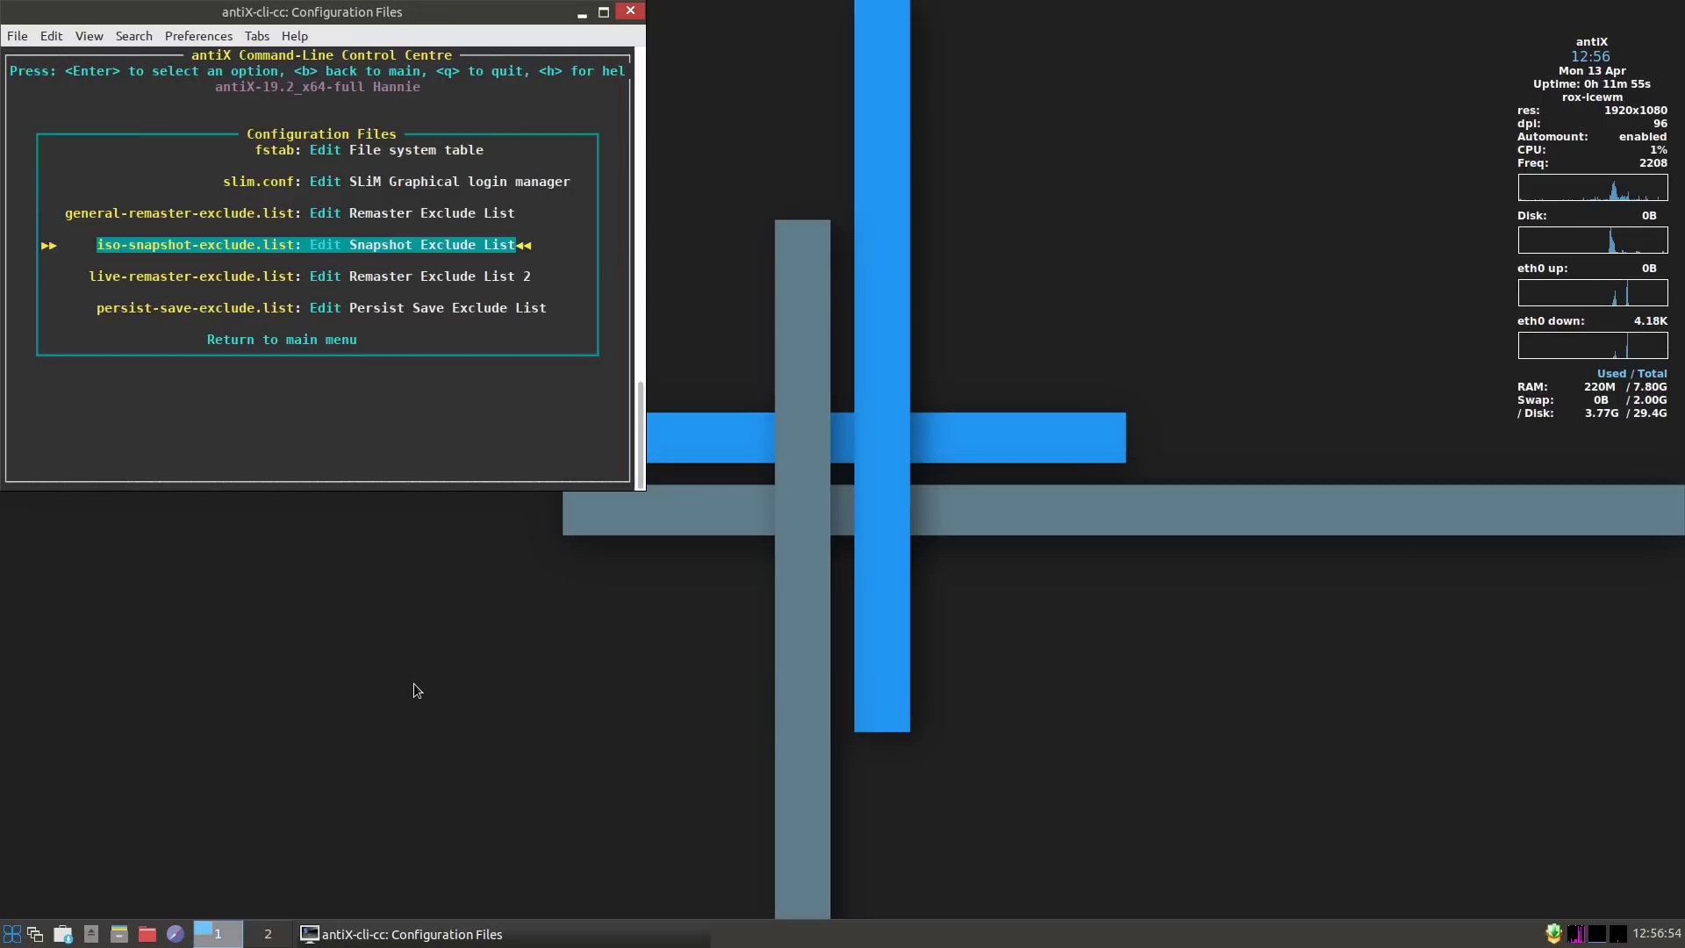
{"action": "key", "text": "b"}
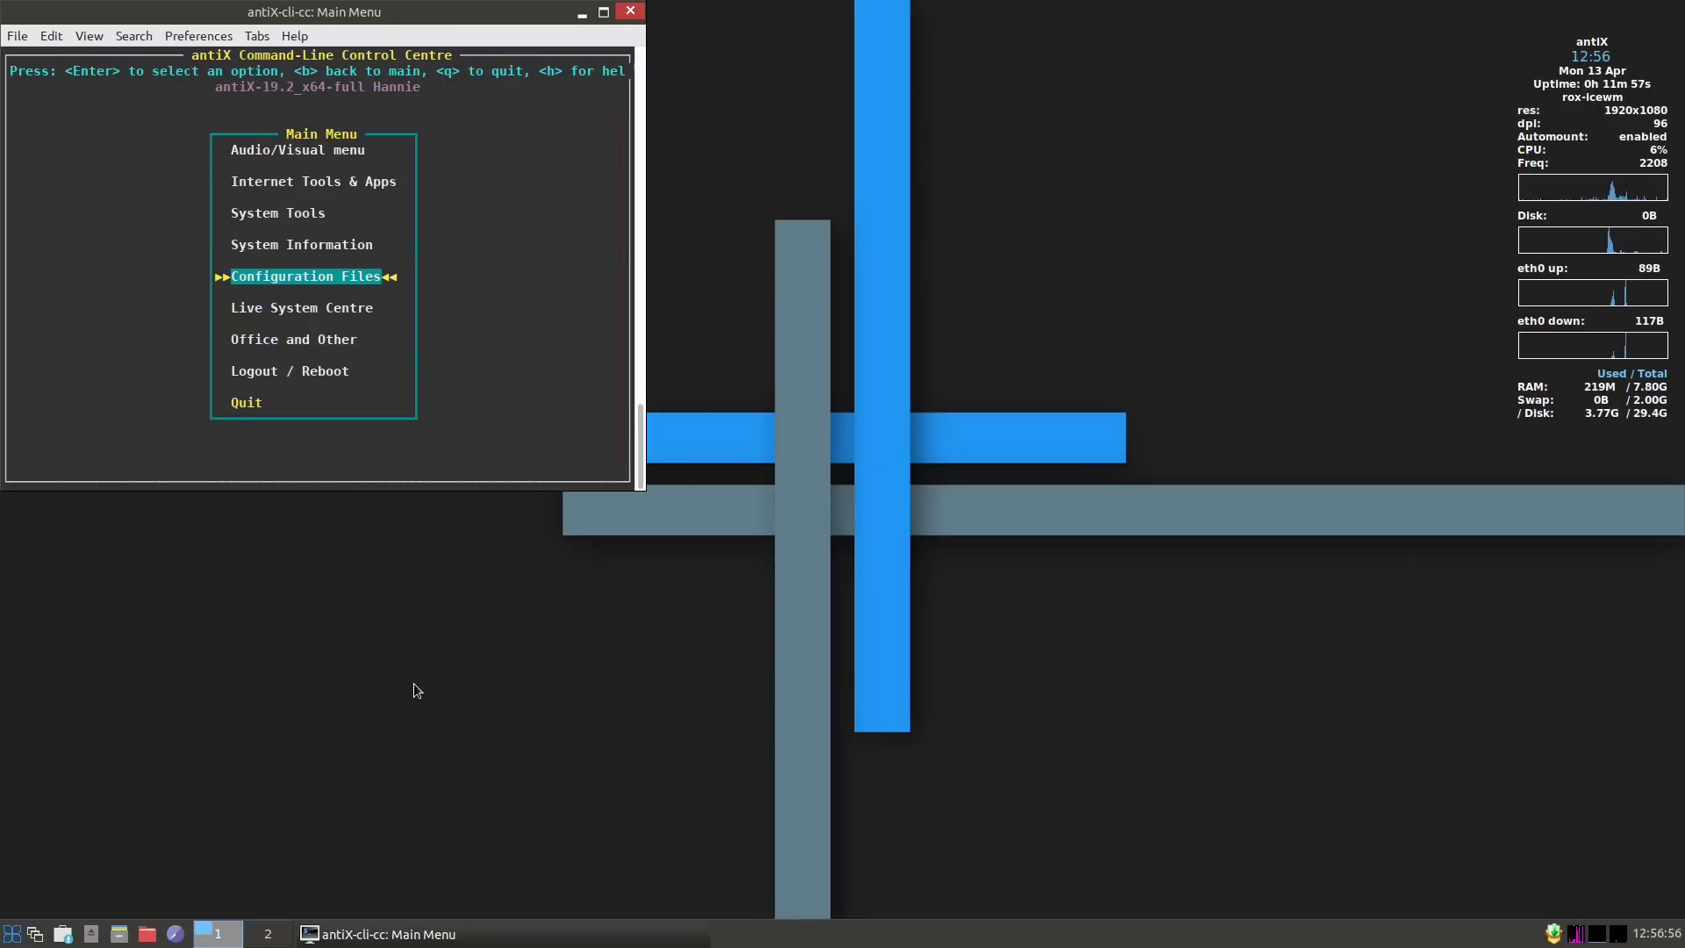
List all block partitions with lsblk under System Information, authenticating with the account password, and close the Command Line Control Centre.
{"action": "key", "text": "Up"}
{"action": "key", "text": "Return"}
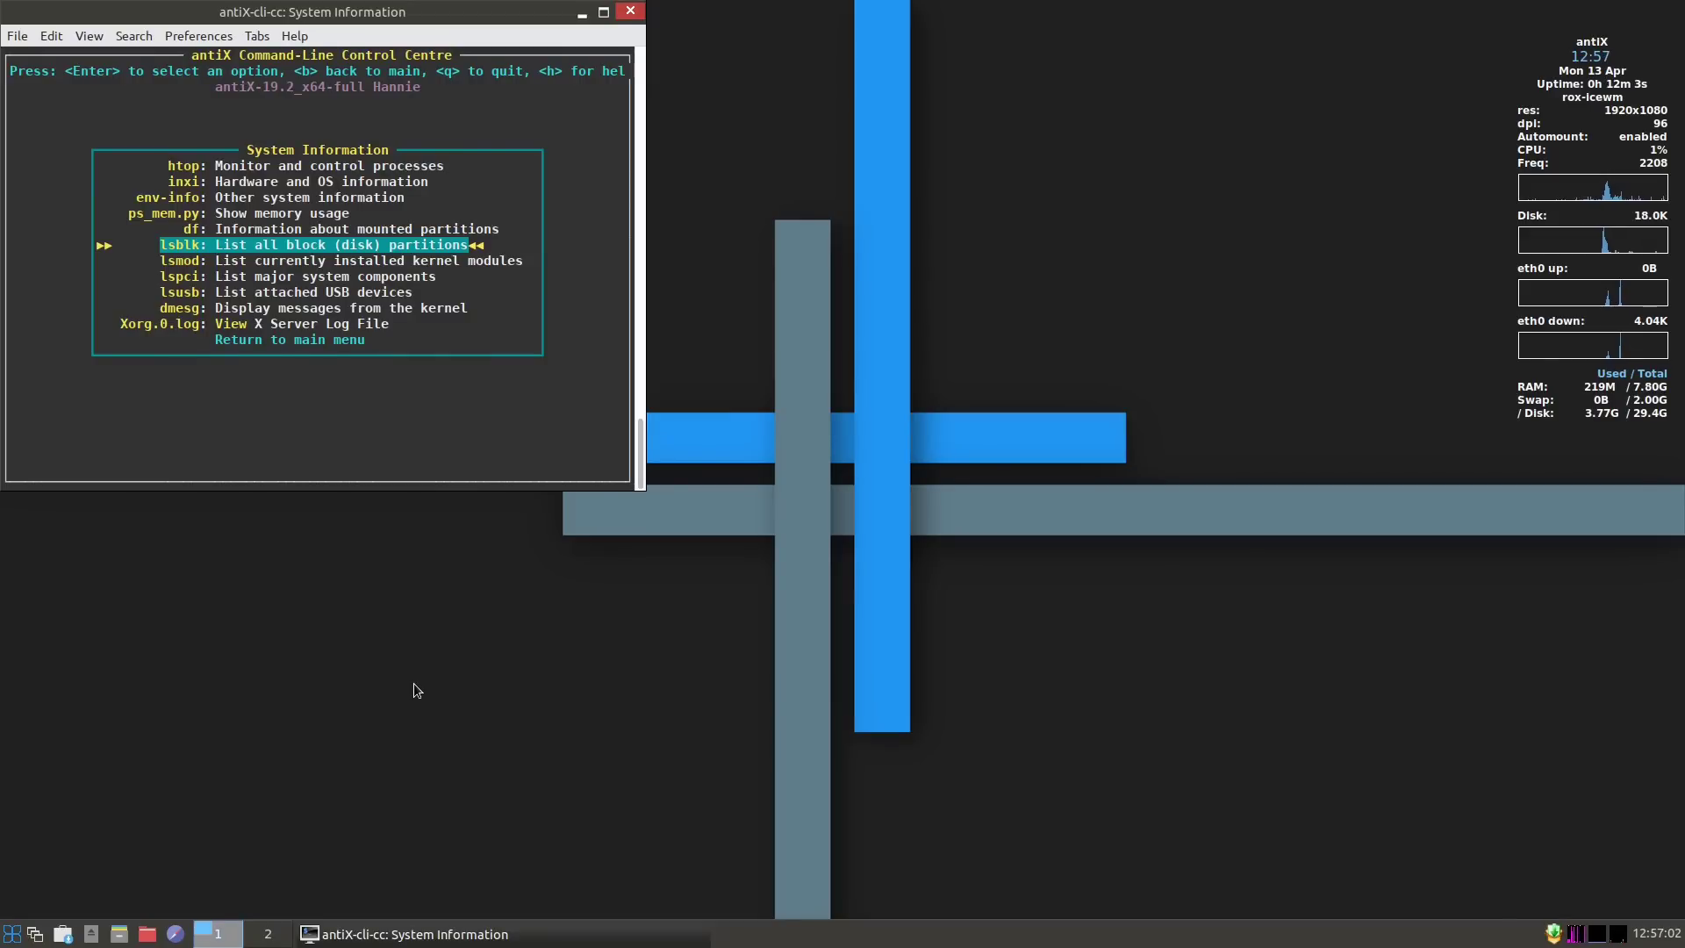
{"action": "key", "text": "Return"}
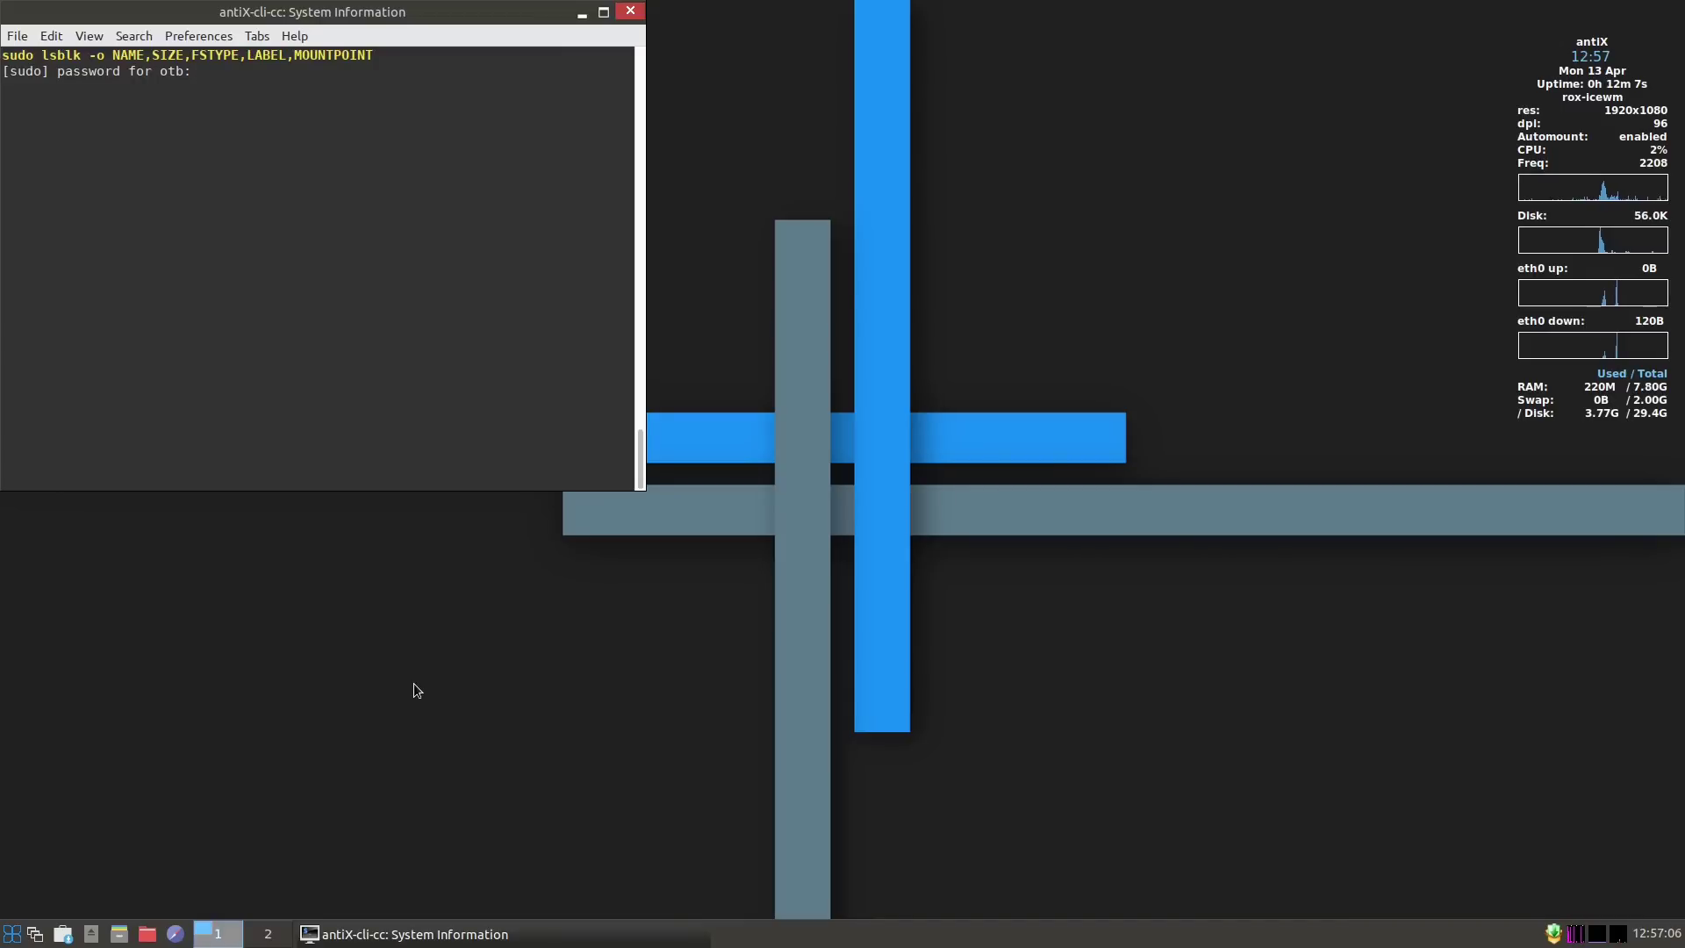
{"action": "key", "text": "Return"}
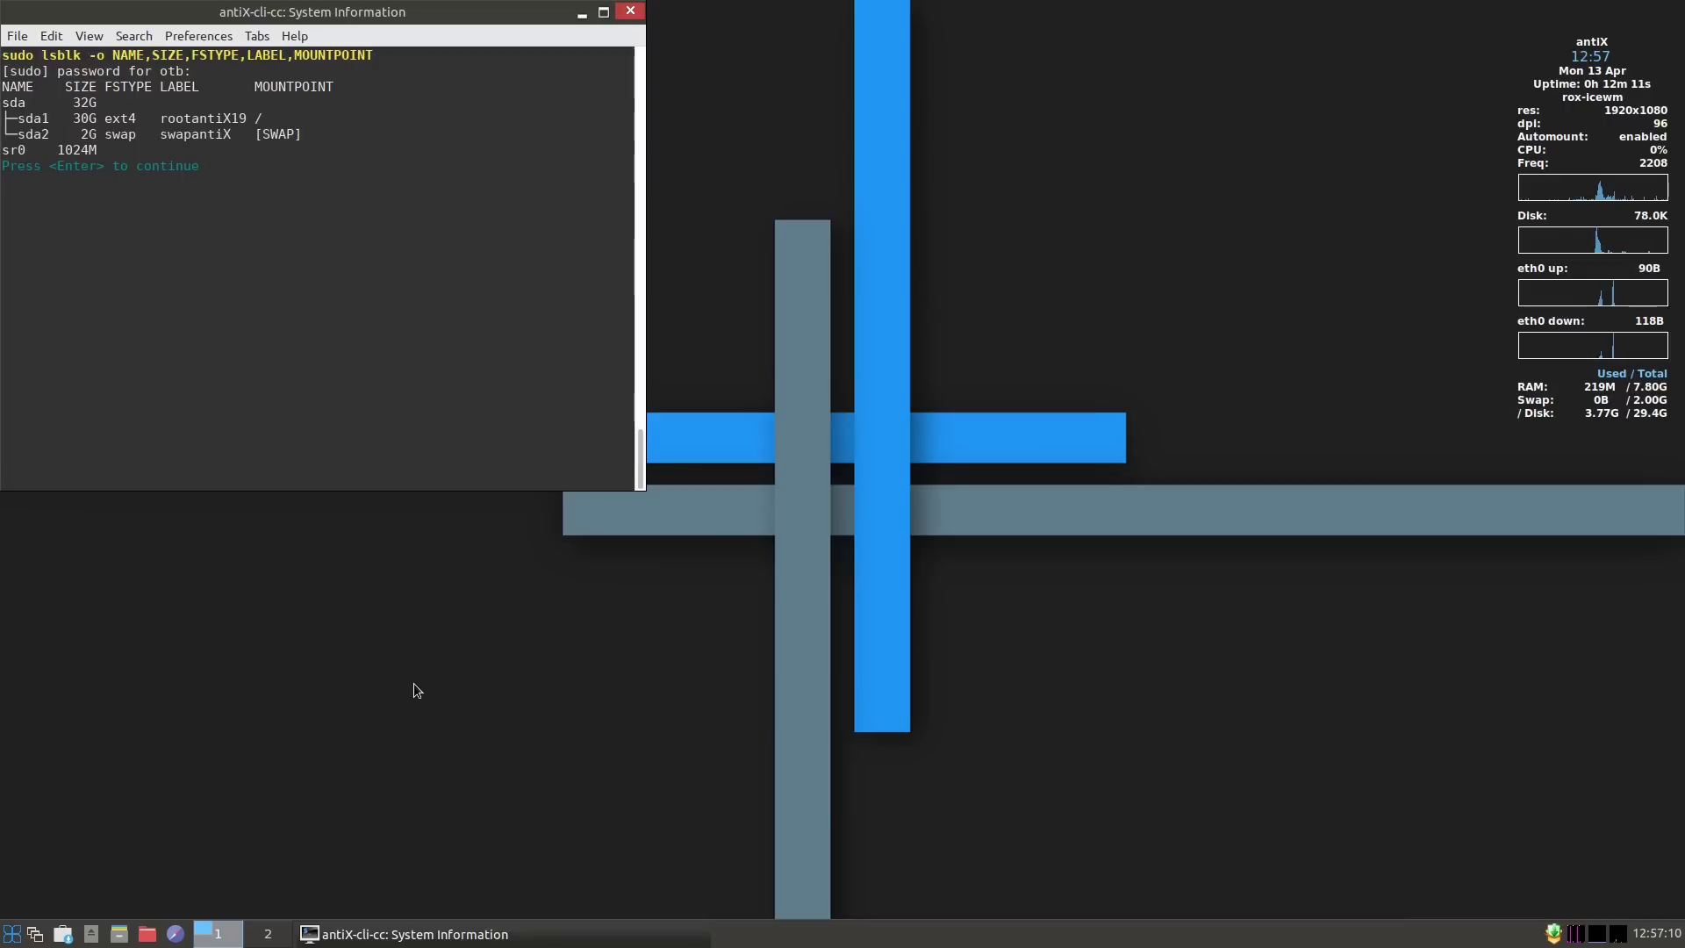
{"action": "left_click", "coordinate": [630, 10]}
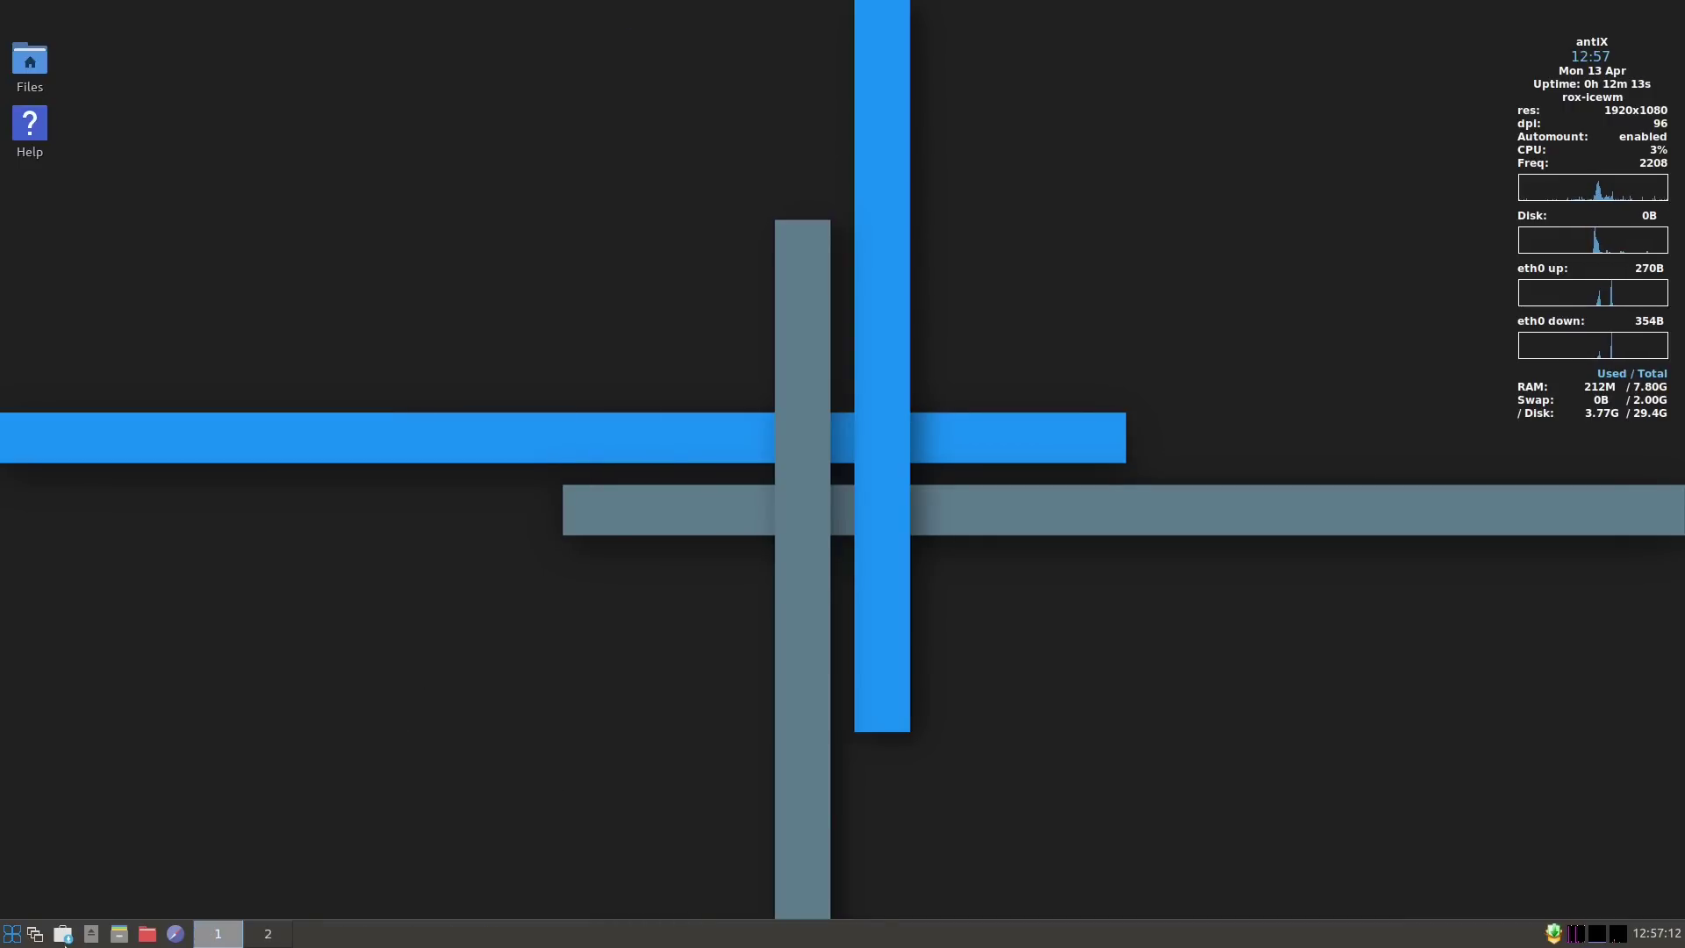
Open the CLI APT-based Package Manager, ignore the pending upgrades for now, view its main menu, and quit.
{"action": "left_click", "coordinate": [12, 932]}
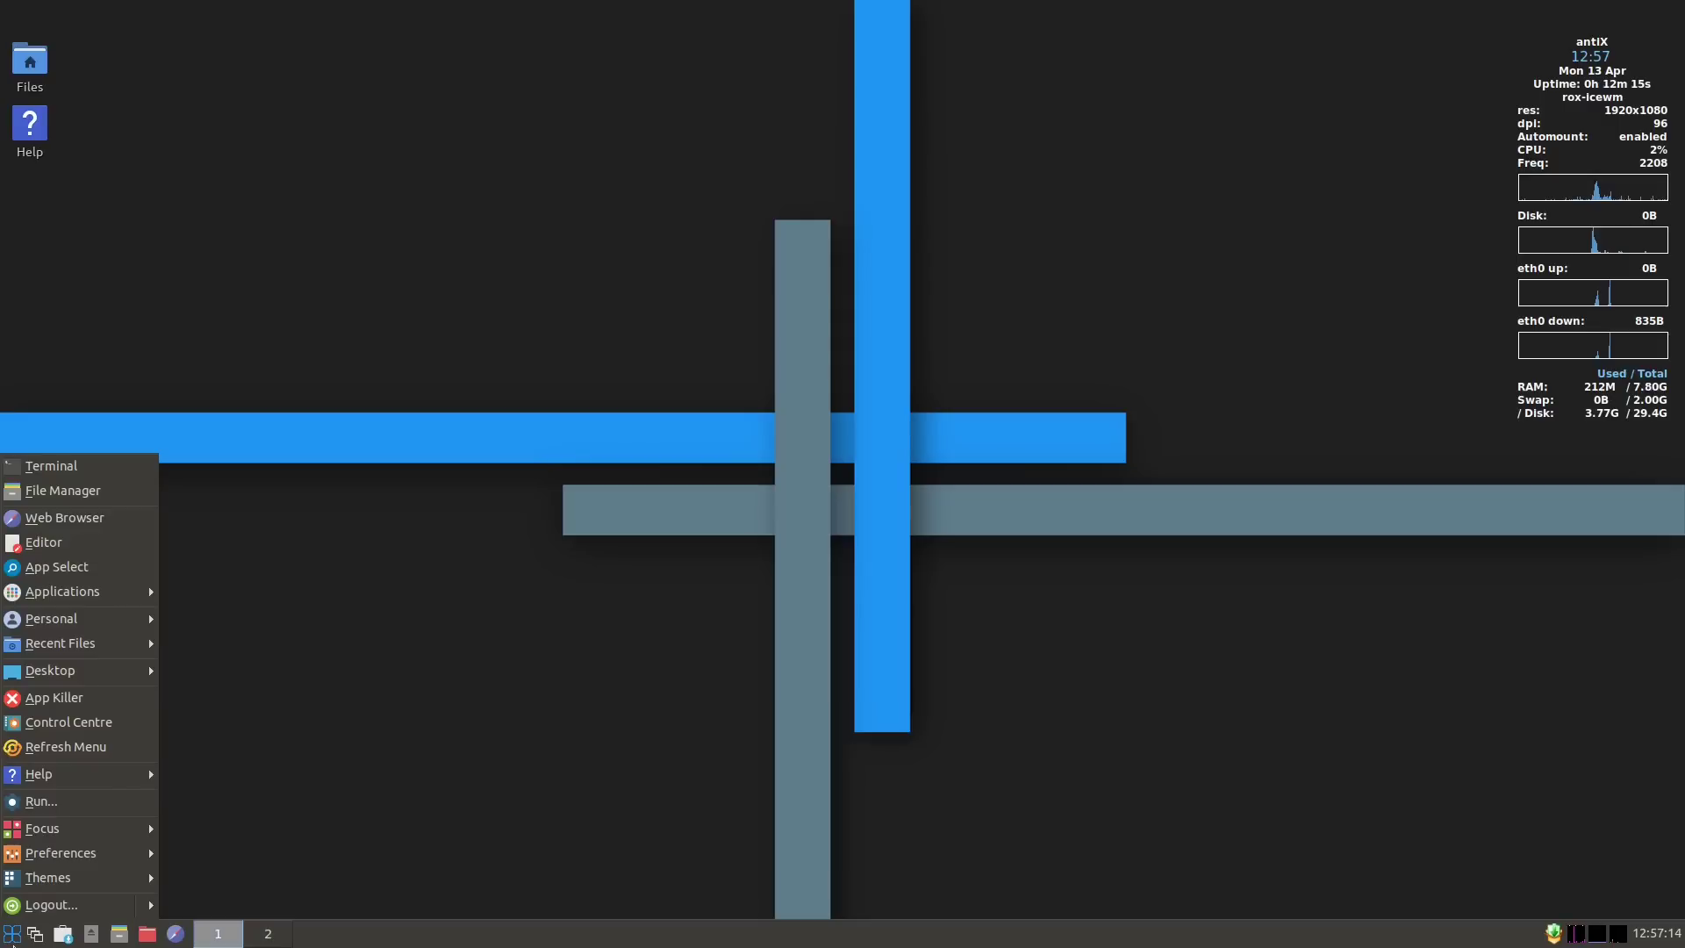
{"action": "mouse_move", "coordinate": [116, 595]}
{"action": "mouse_move", "coordinate": [224, 597]}
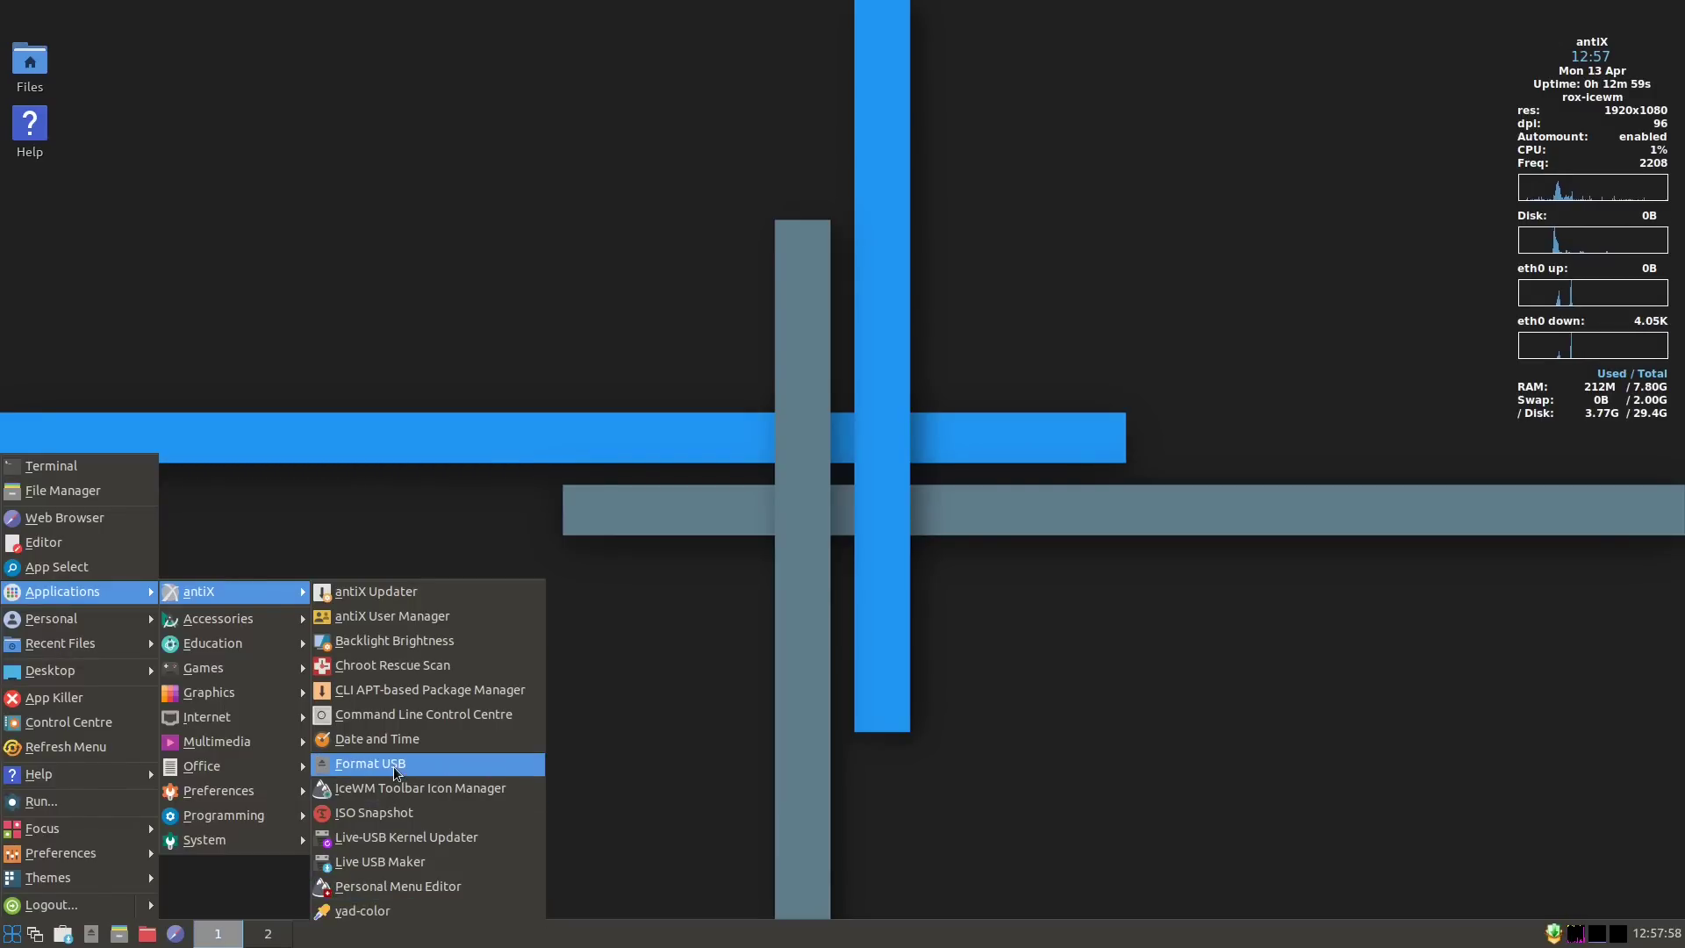
{"action": "left_click", "coordinate": [412, 692]}
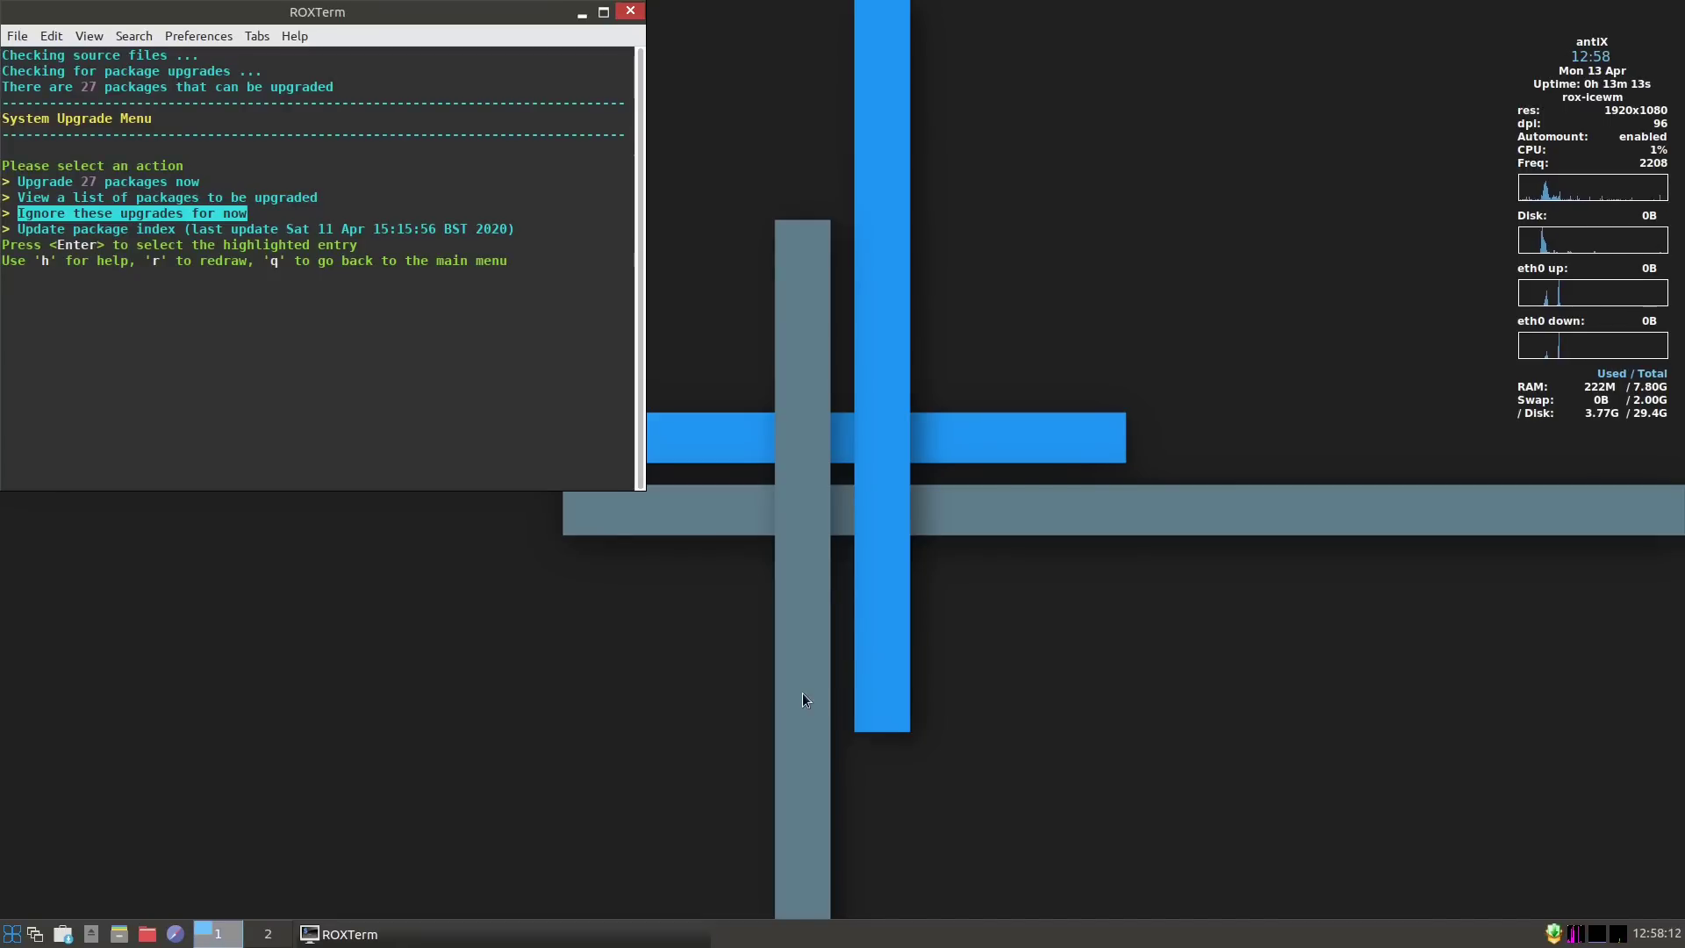
{"action": "key", "text": "Return"}
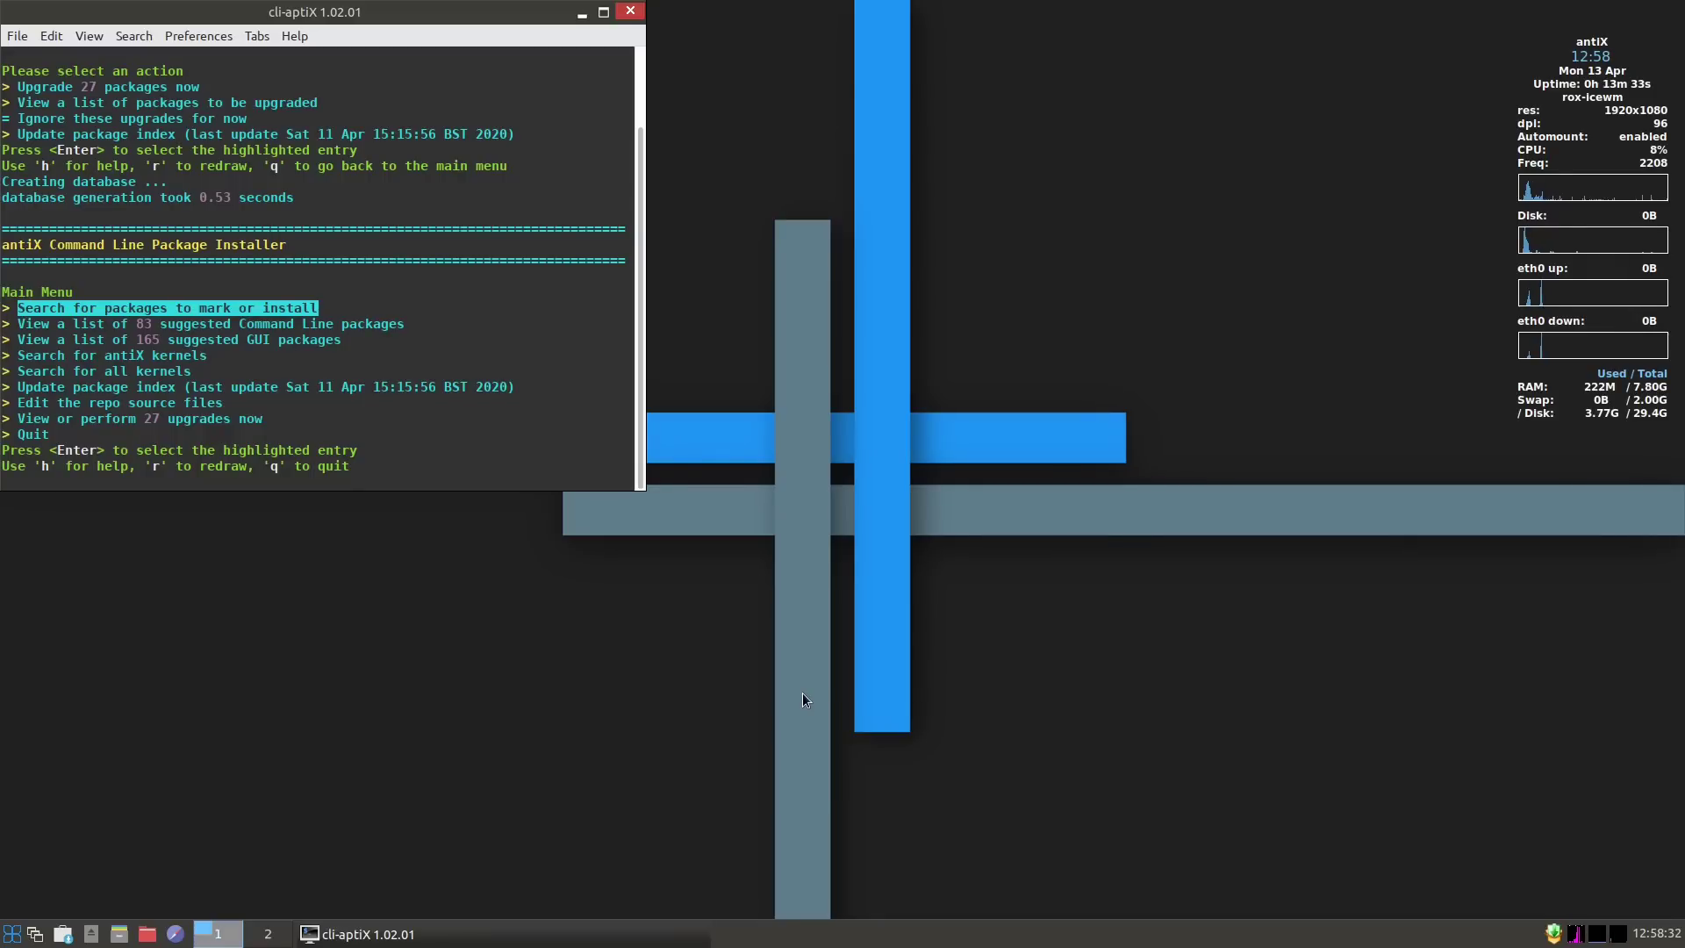
{"action": "key", "text": "q"}
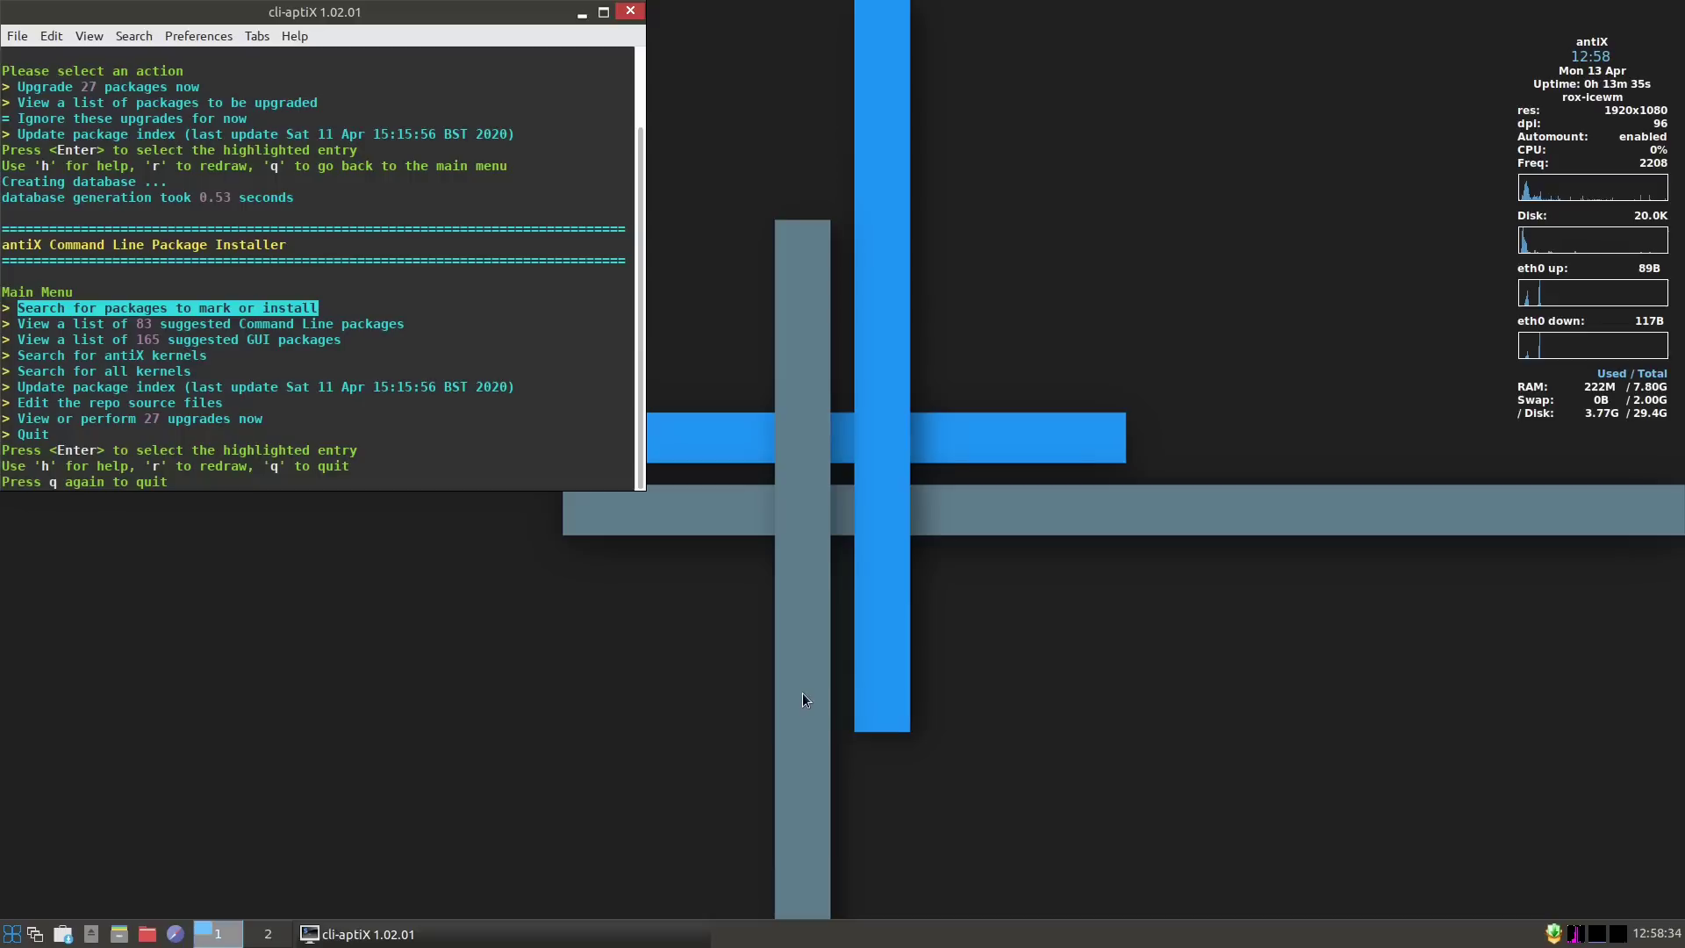
{"action": "key", "text": "q"}
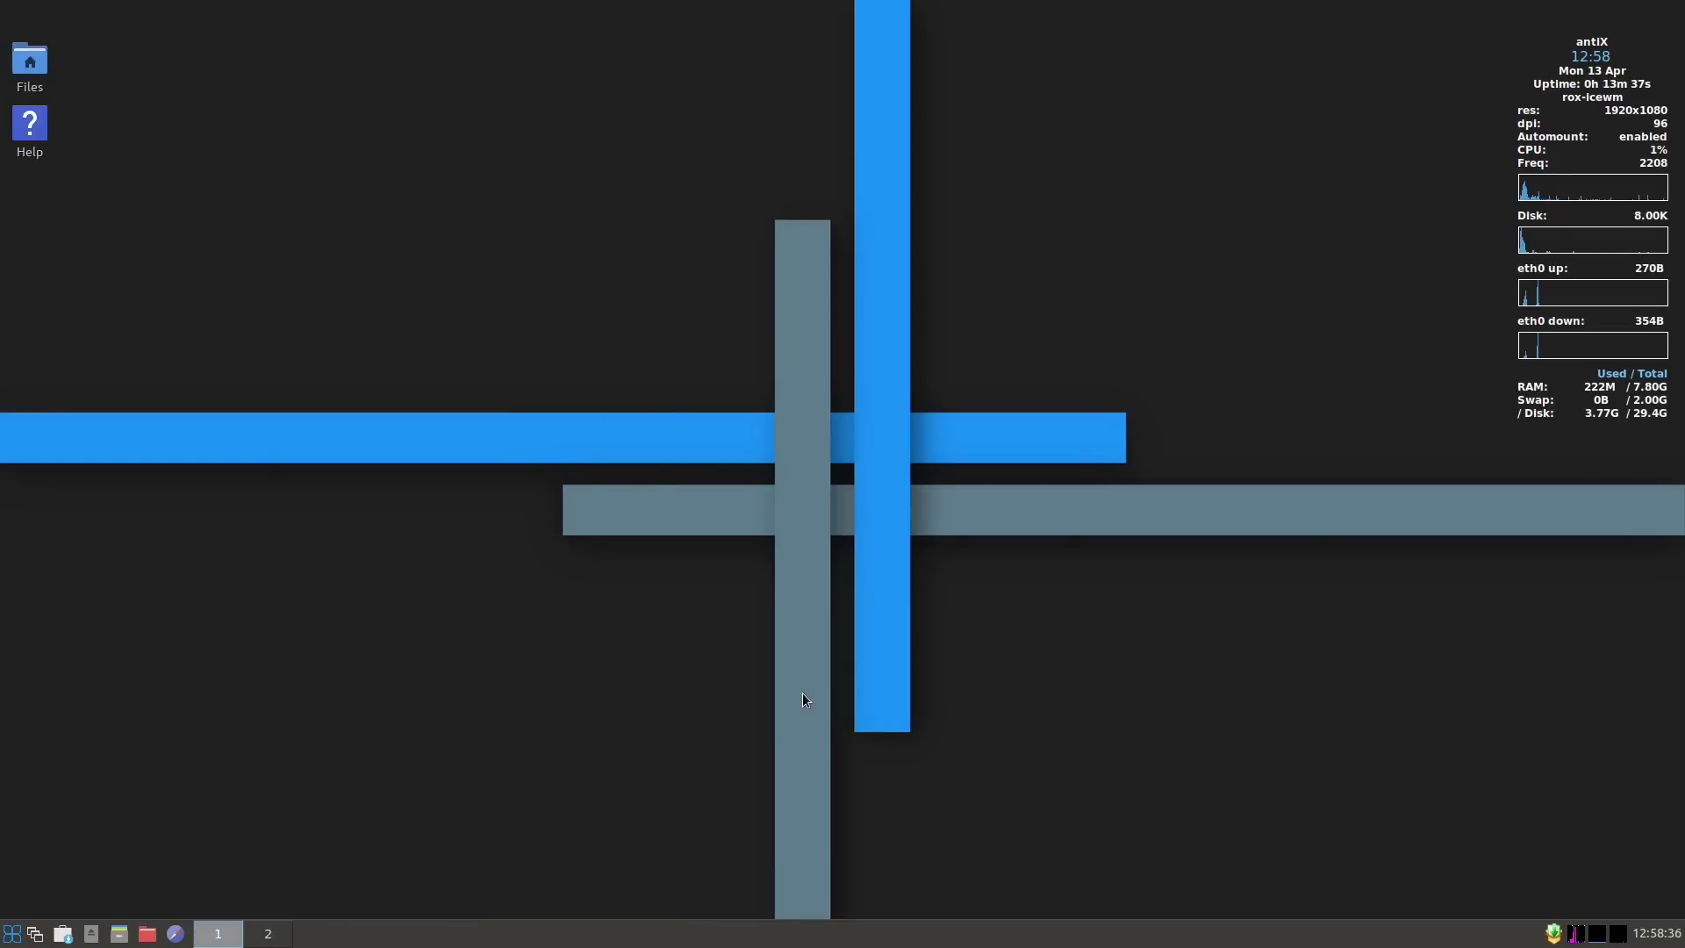
Run antiX Updater, review the list of packages to upgrade, and decline the upgrade with n.
{"action": "left_click", "coordinate": [5, 935]}
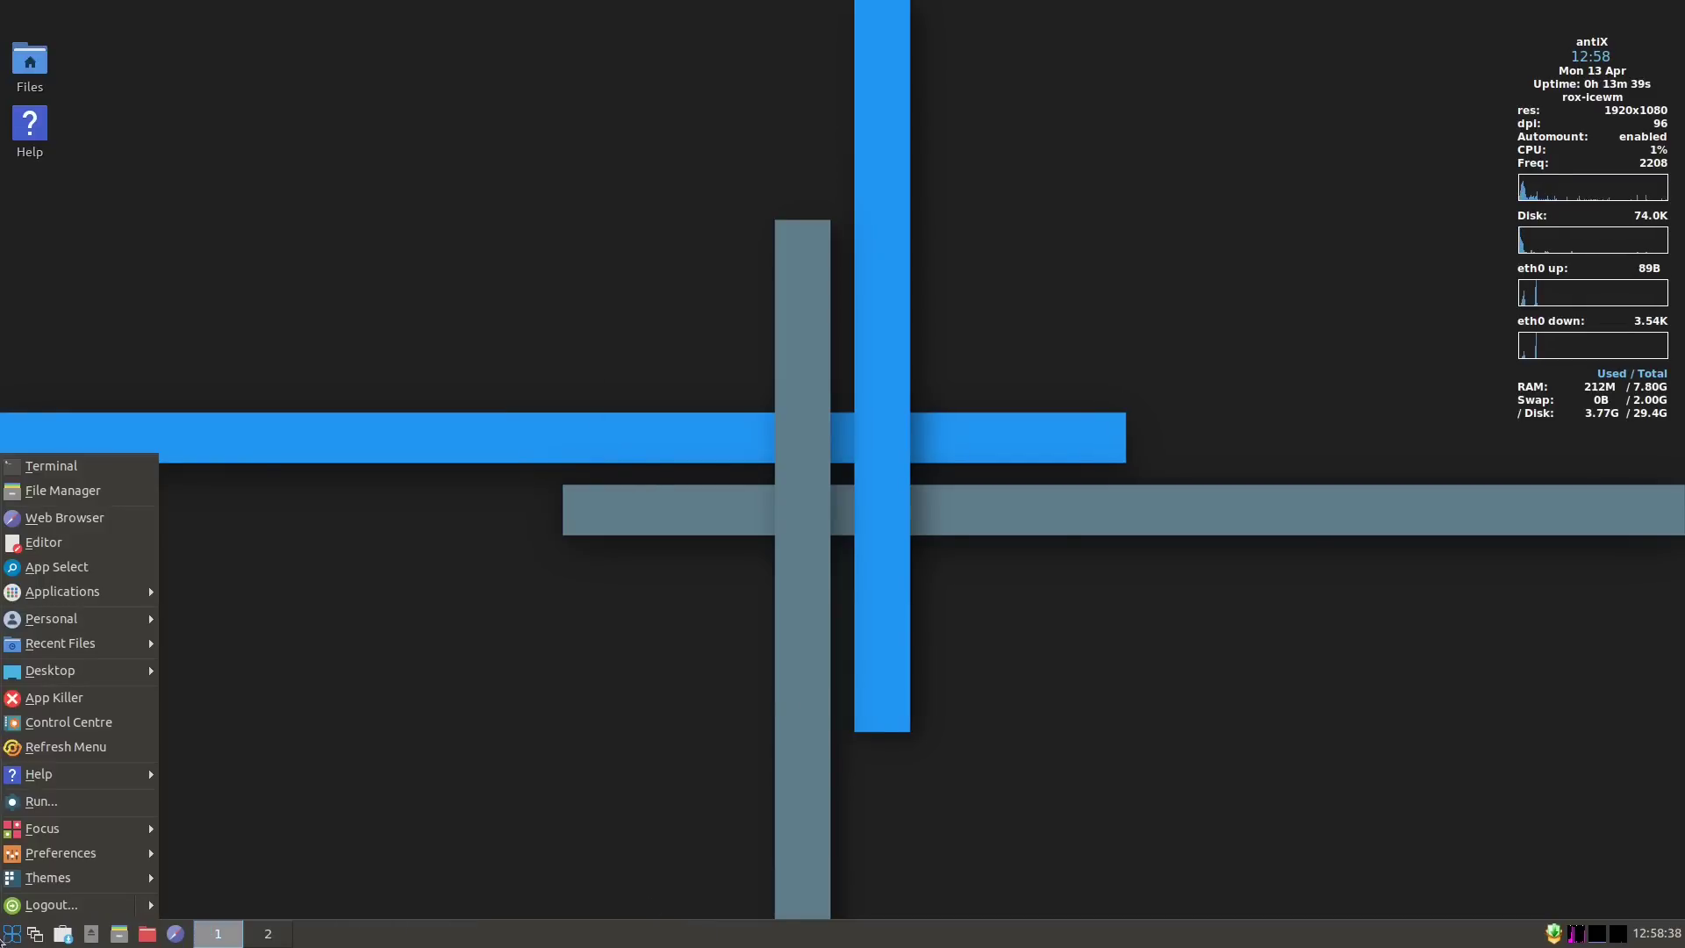
{"action": "mouse_move", "coordinate": [106, 602]}
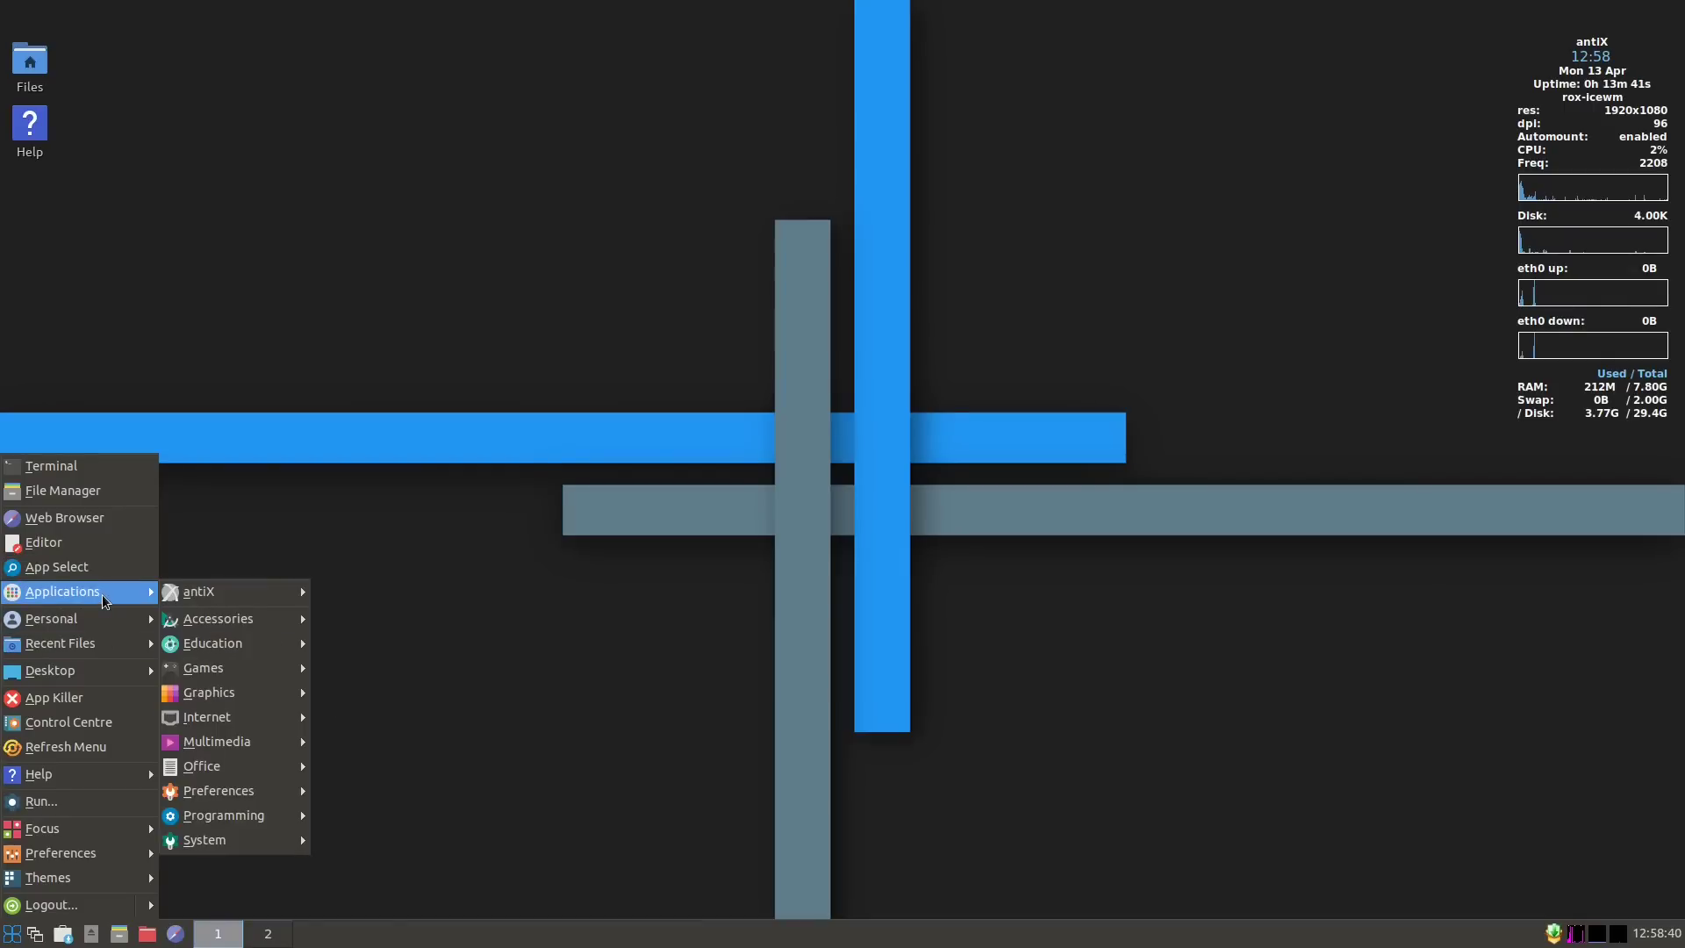
{"action": "mouse_move", "coordinate": [237, 599]}
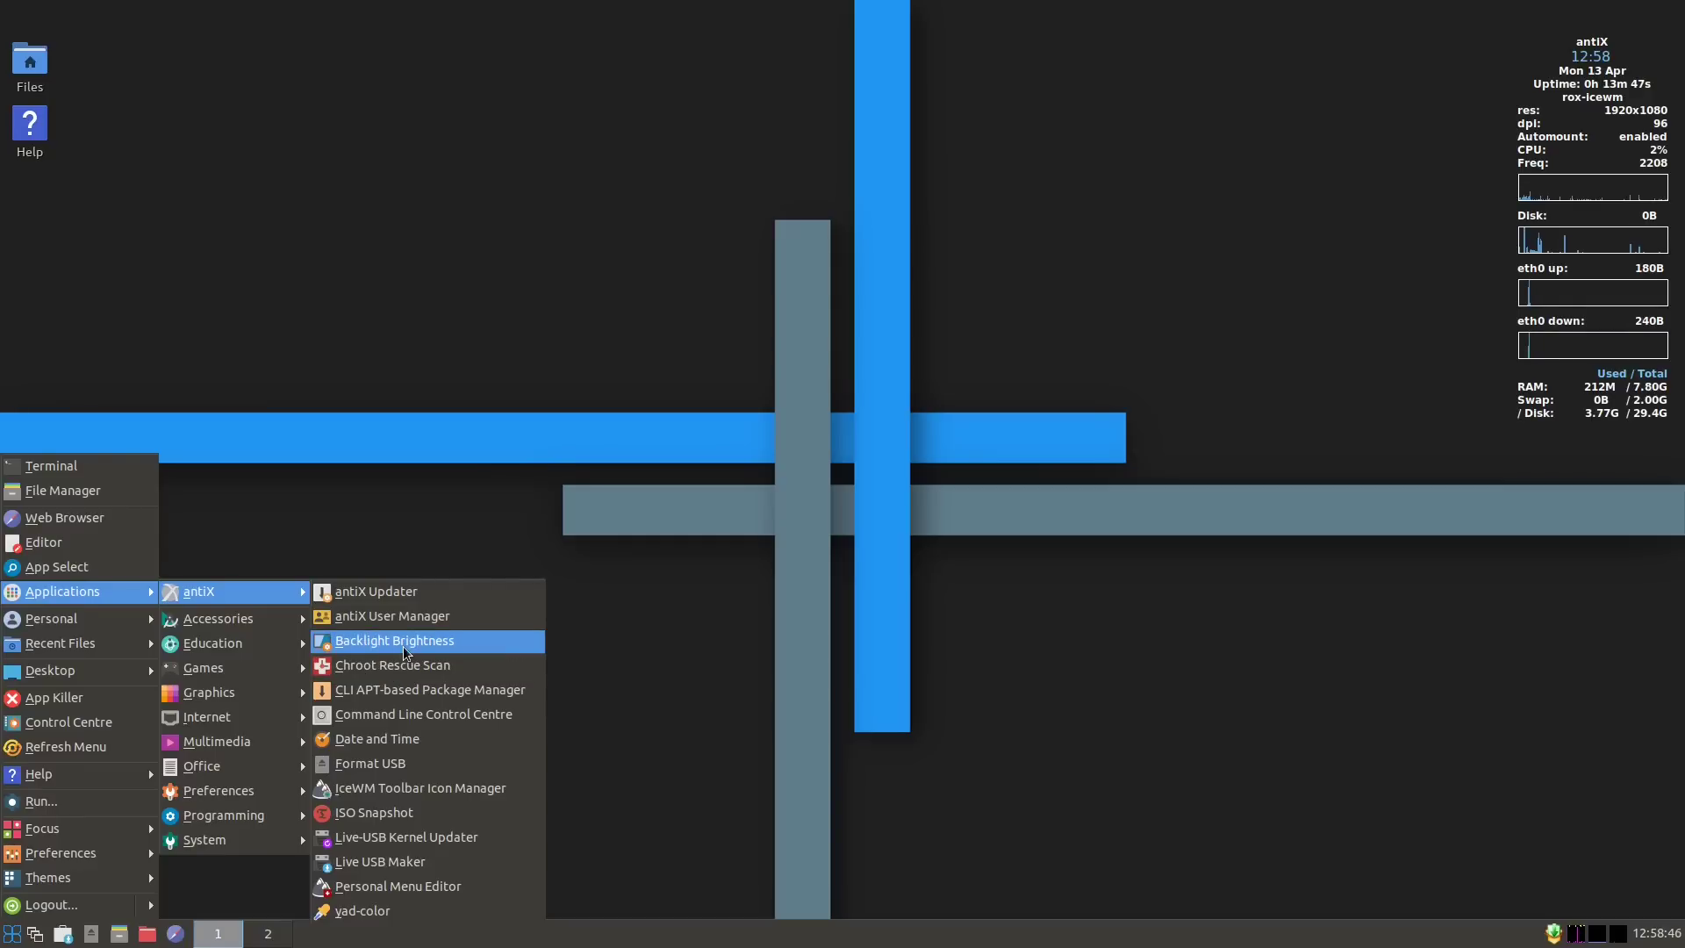
{"action": "left_click", "coordinate": [403, 600]}
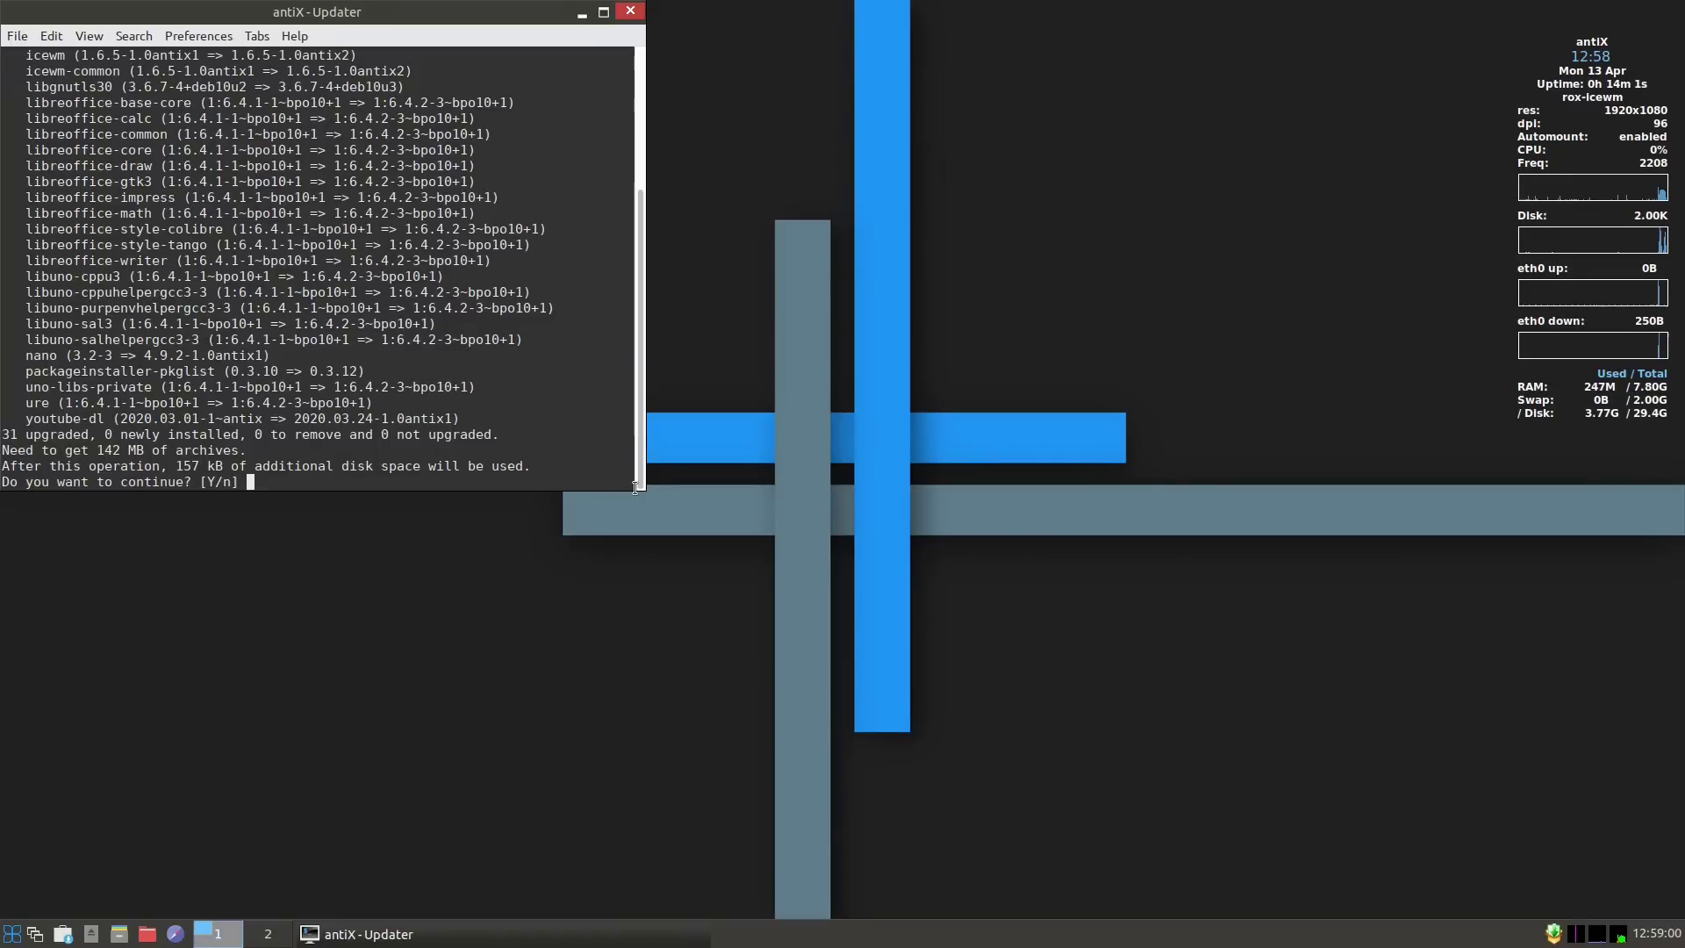
{"action": "scroll", "coordinate": [364, 292], "scroll_direction": "up", "scroll_amount": 6}
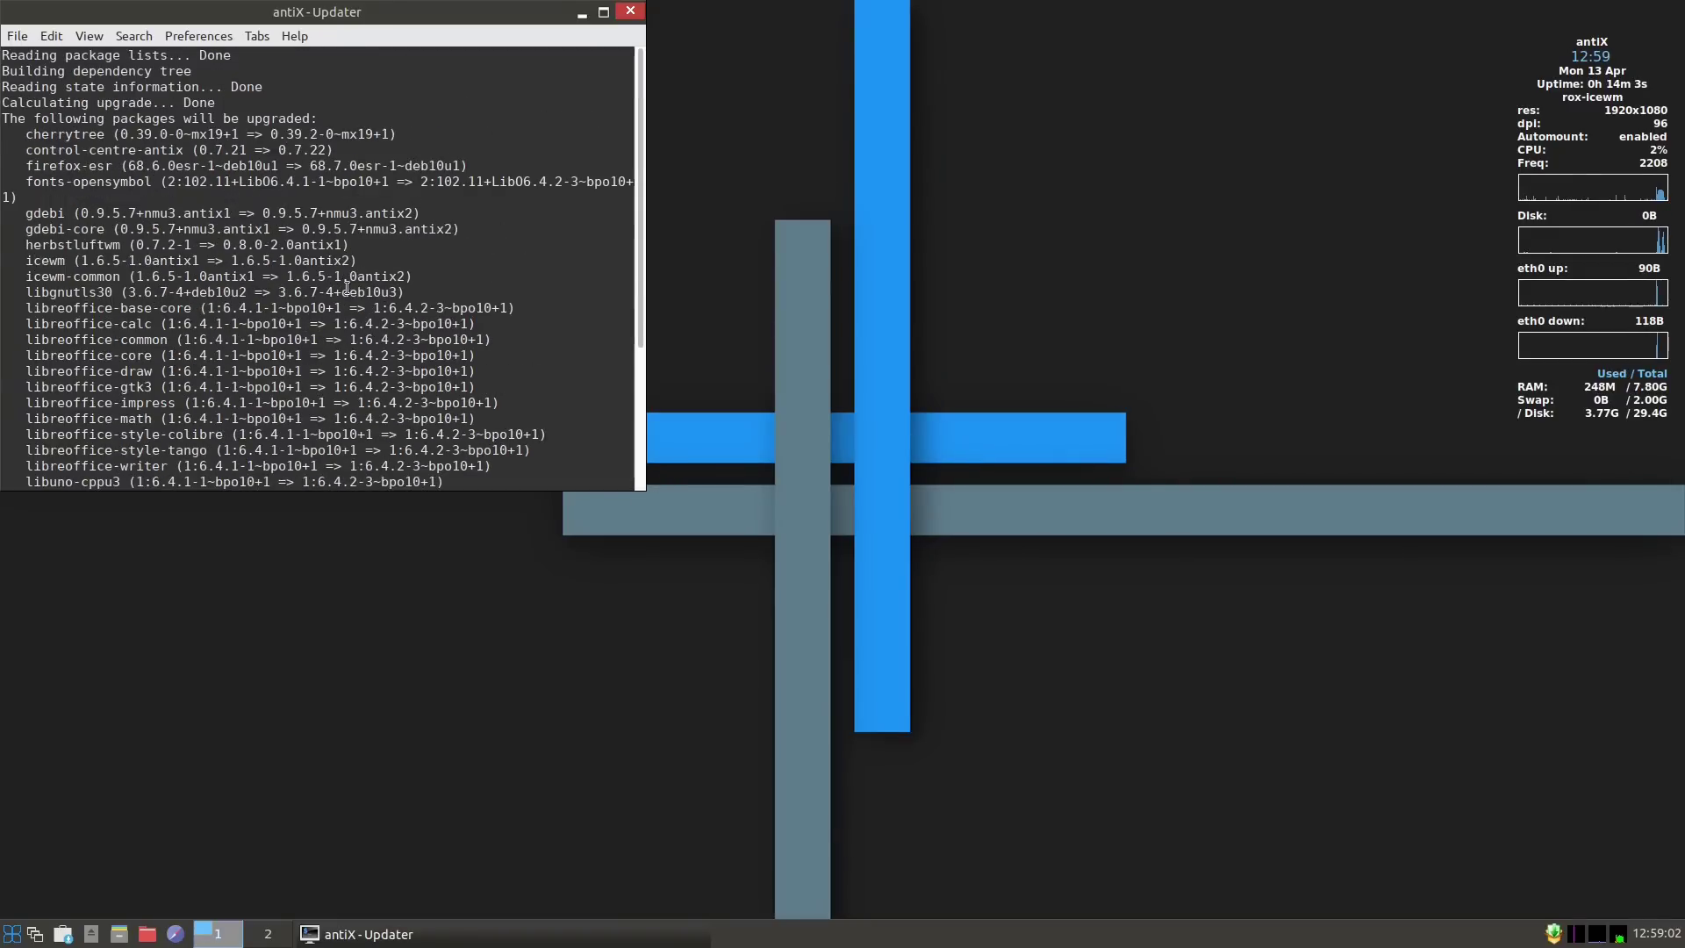
{"action": "scroll", "coordinate": [439, 395], "scroll_direction": "down", "scroll_amount": 6}
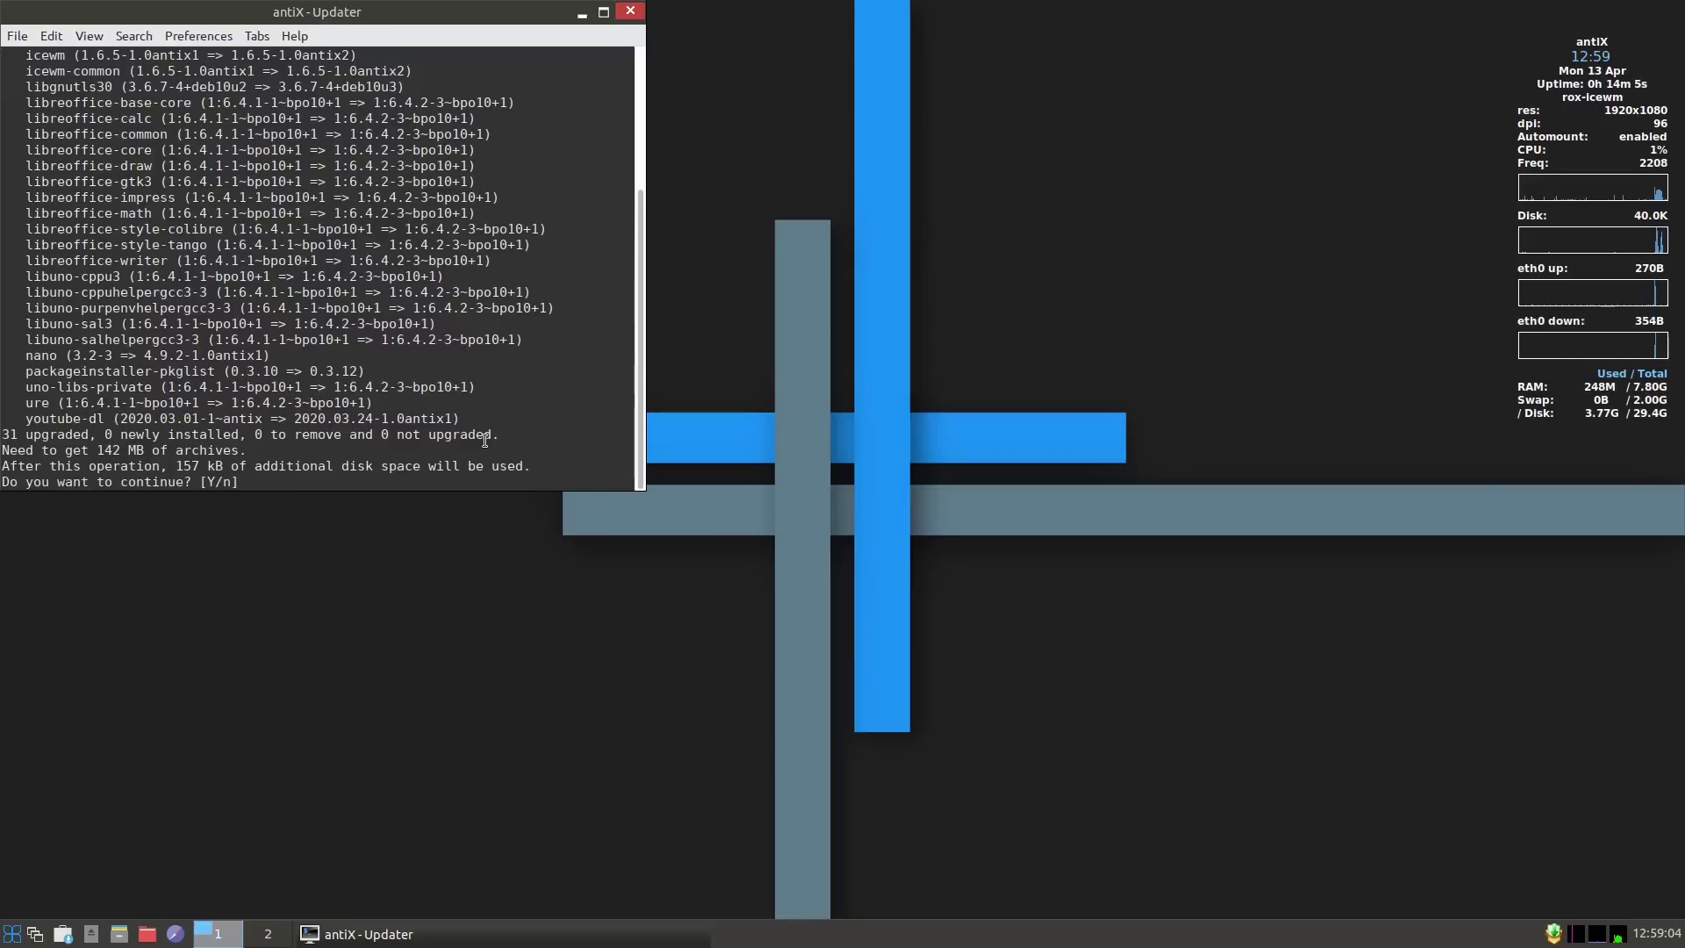
{"action": "type", "text": "n"}
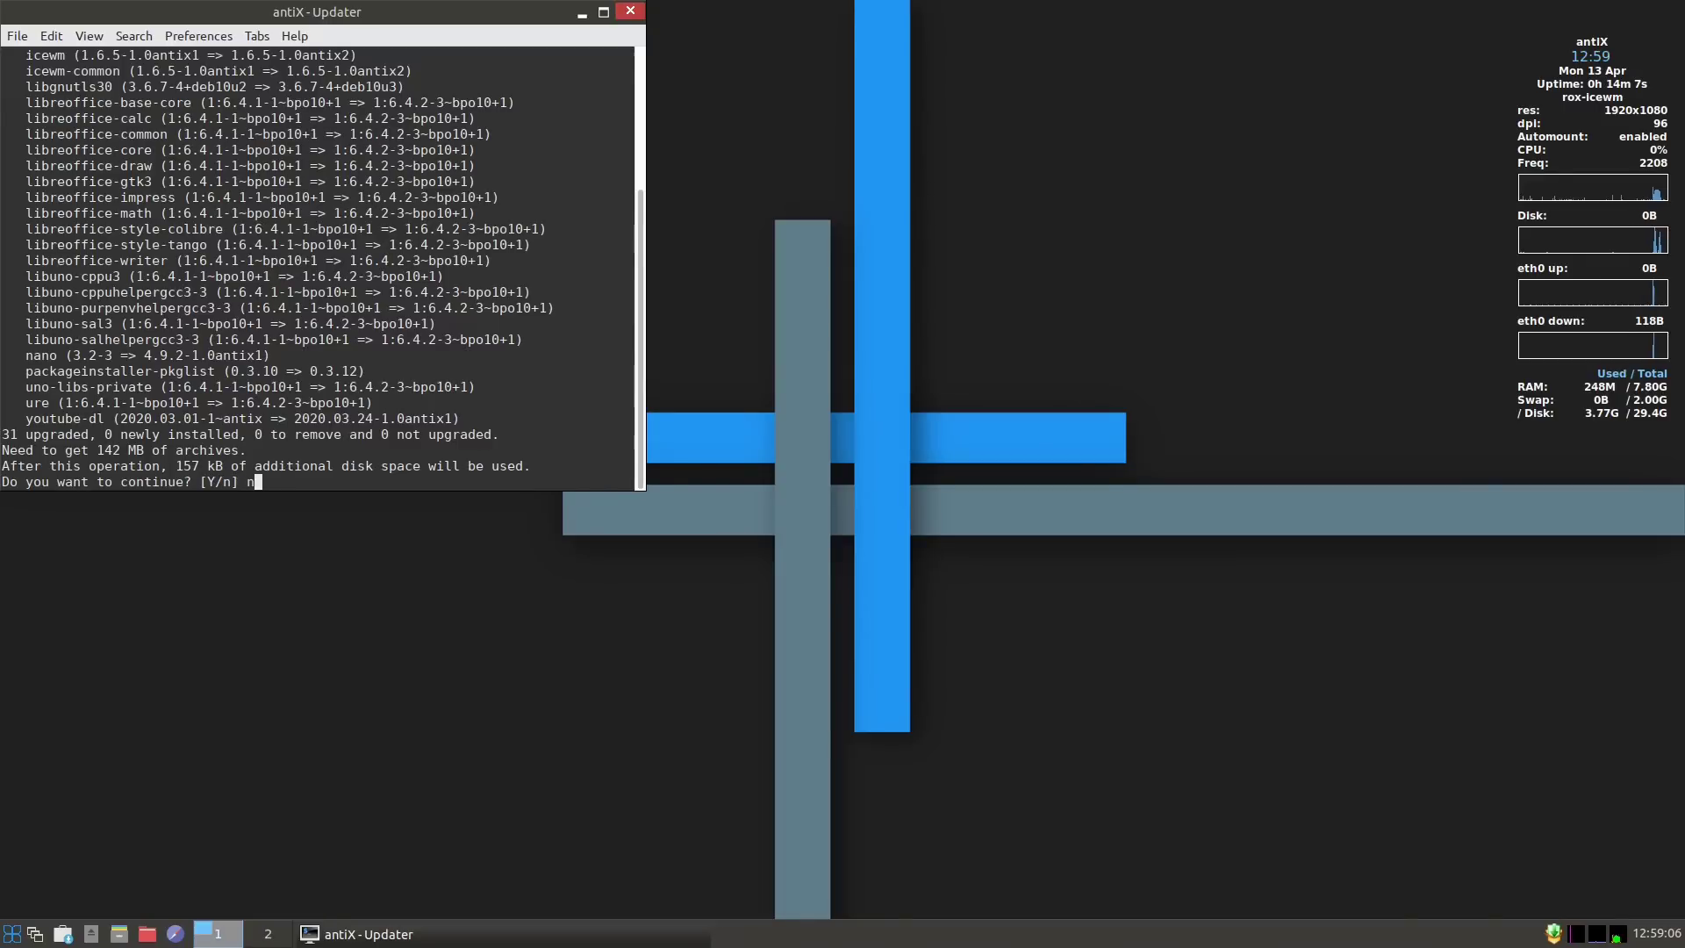
{"action": "key", "text": "Return"}
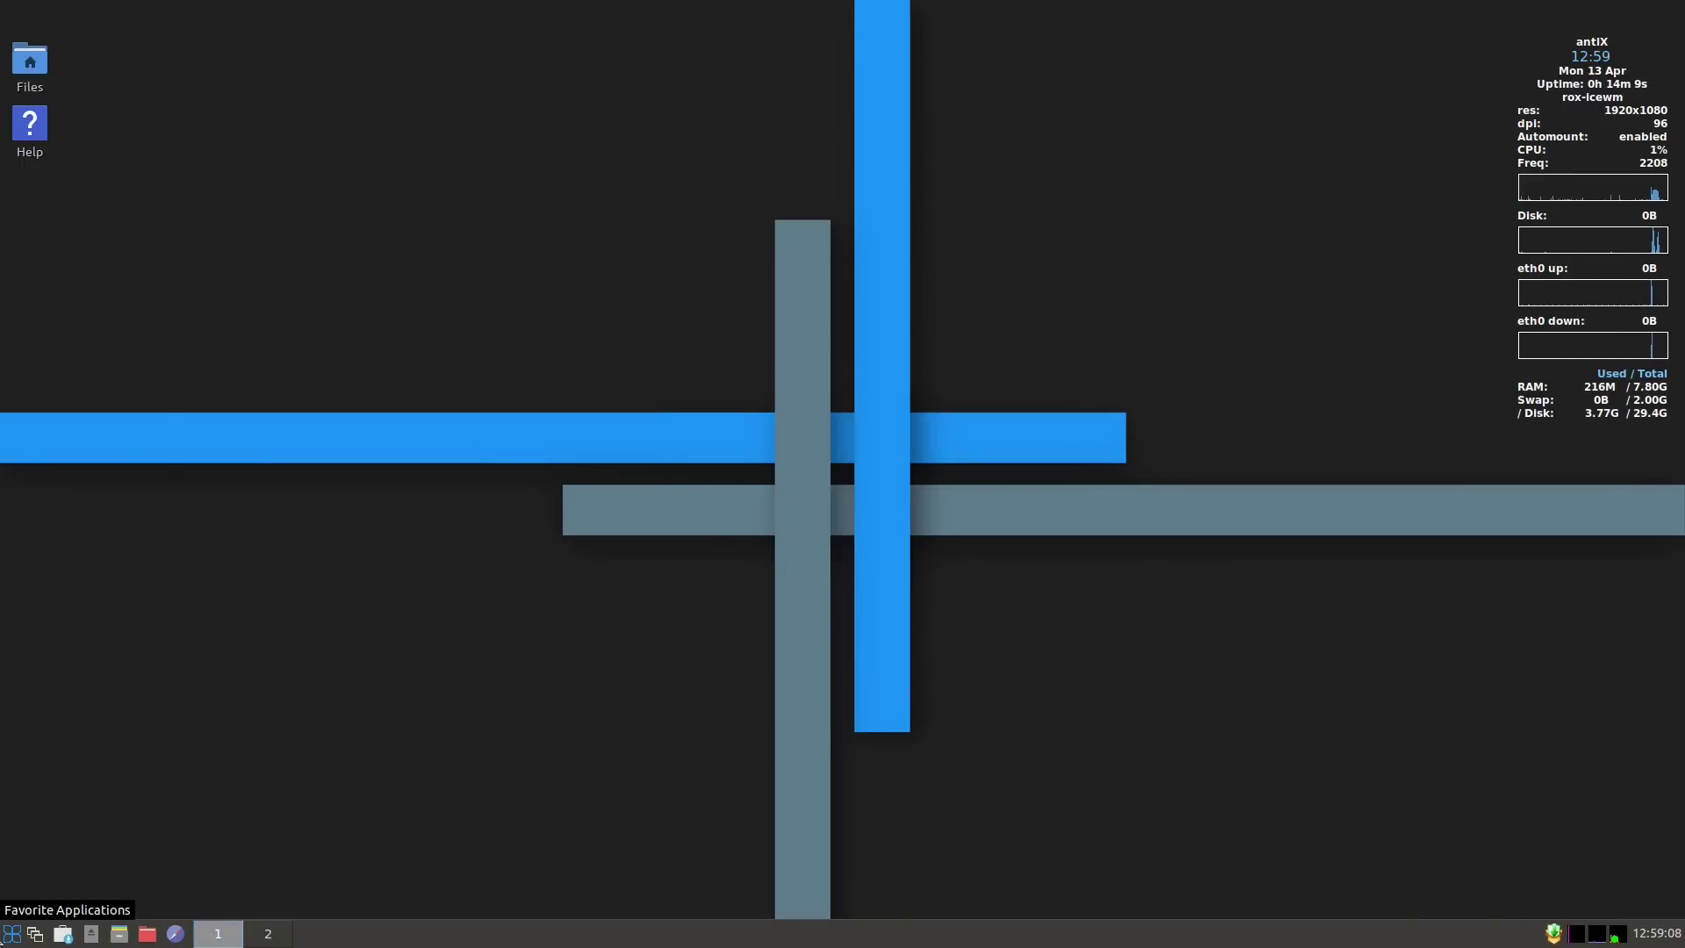
Open CherryTree from the Accessories applications, check its version in the About information, and close it.
{"action": "left_click", "coordinate": [11, 933]}
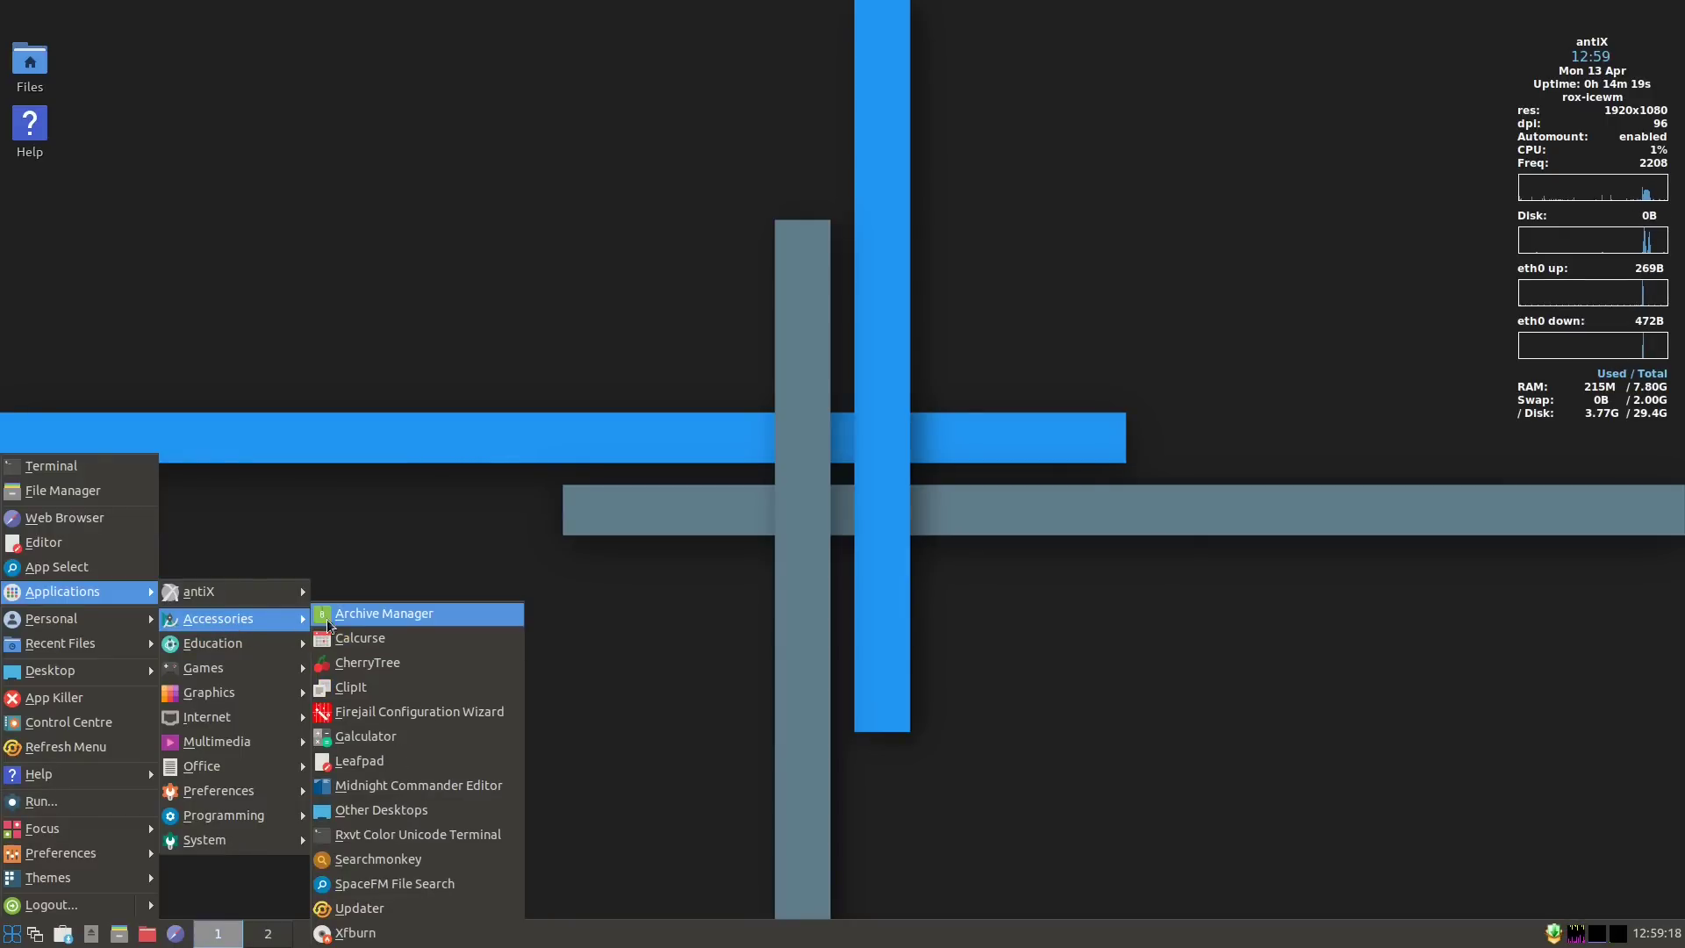
{"action": "left_click", "coordinate": [398, 664]}
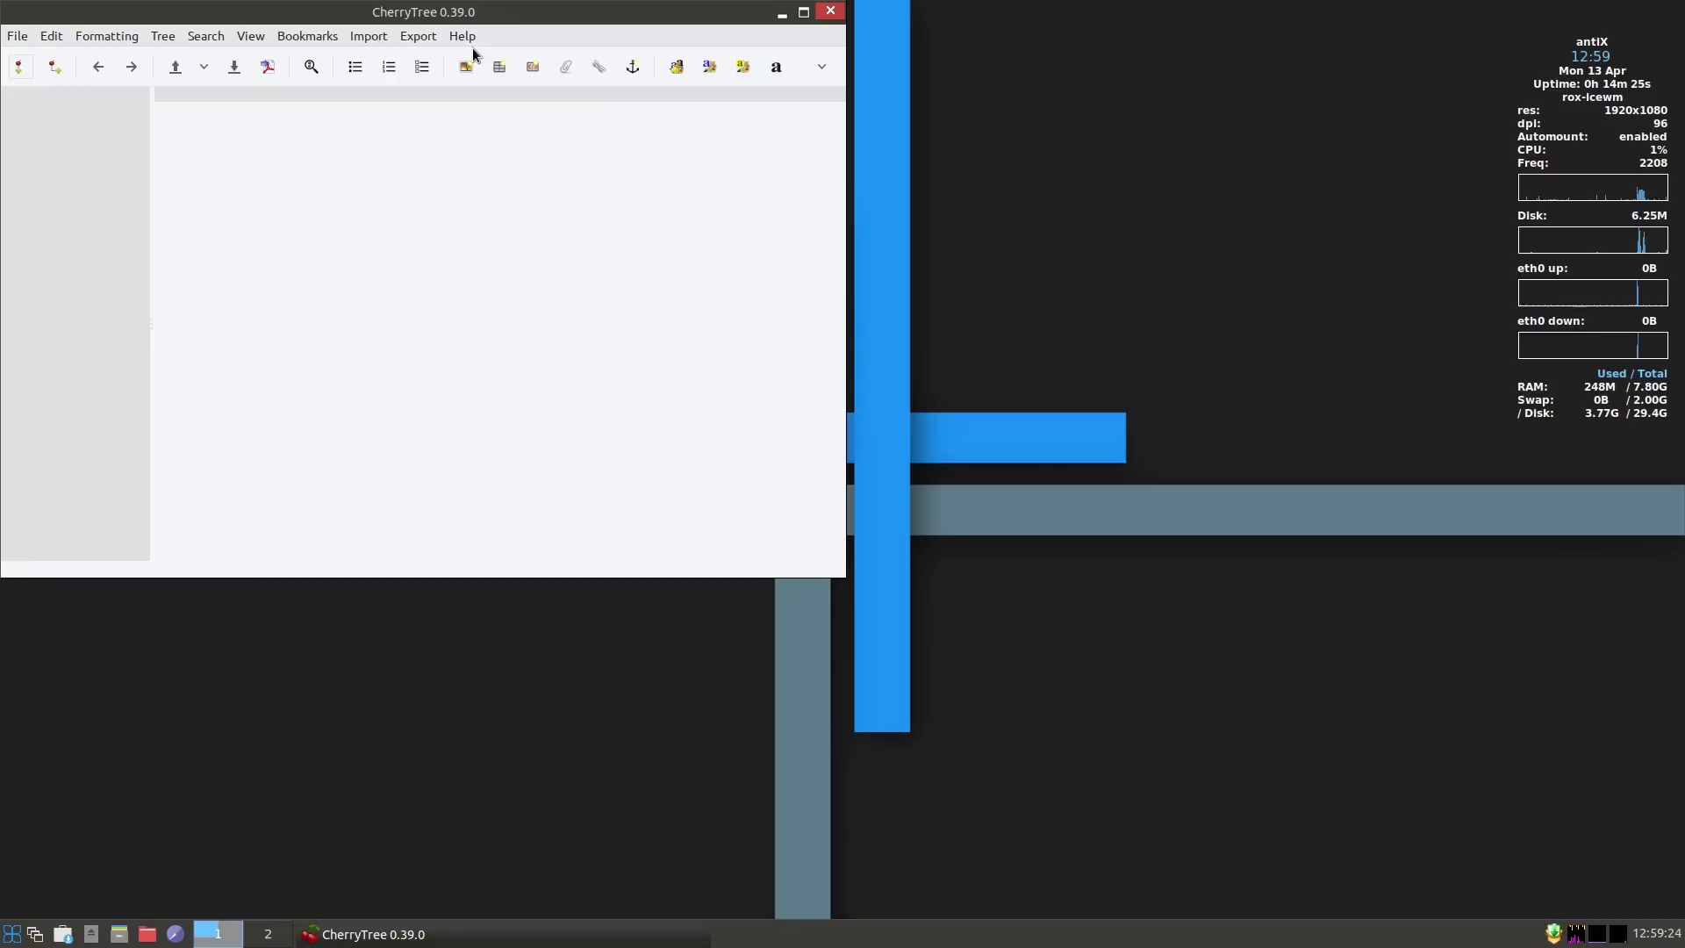
{"action": "left_click", "coordinate": [469, 40]}
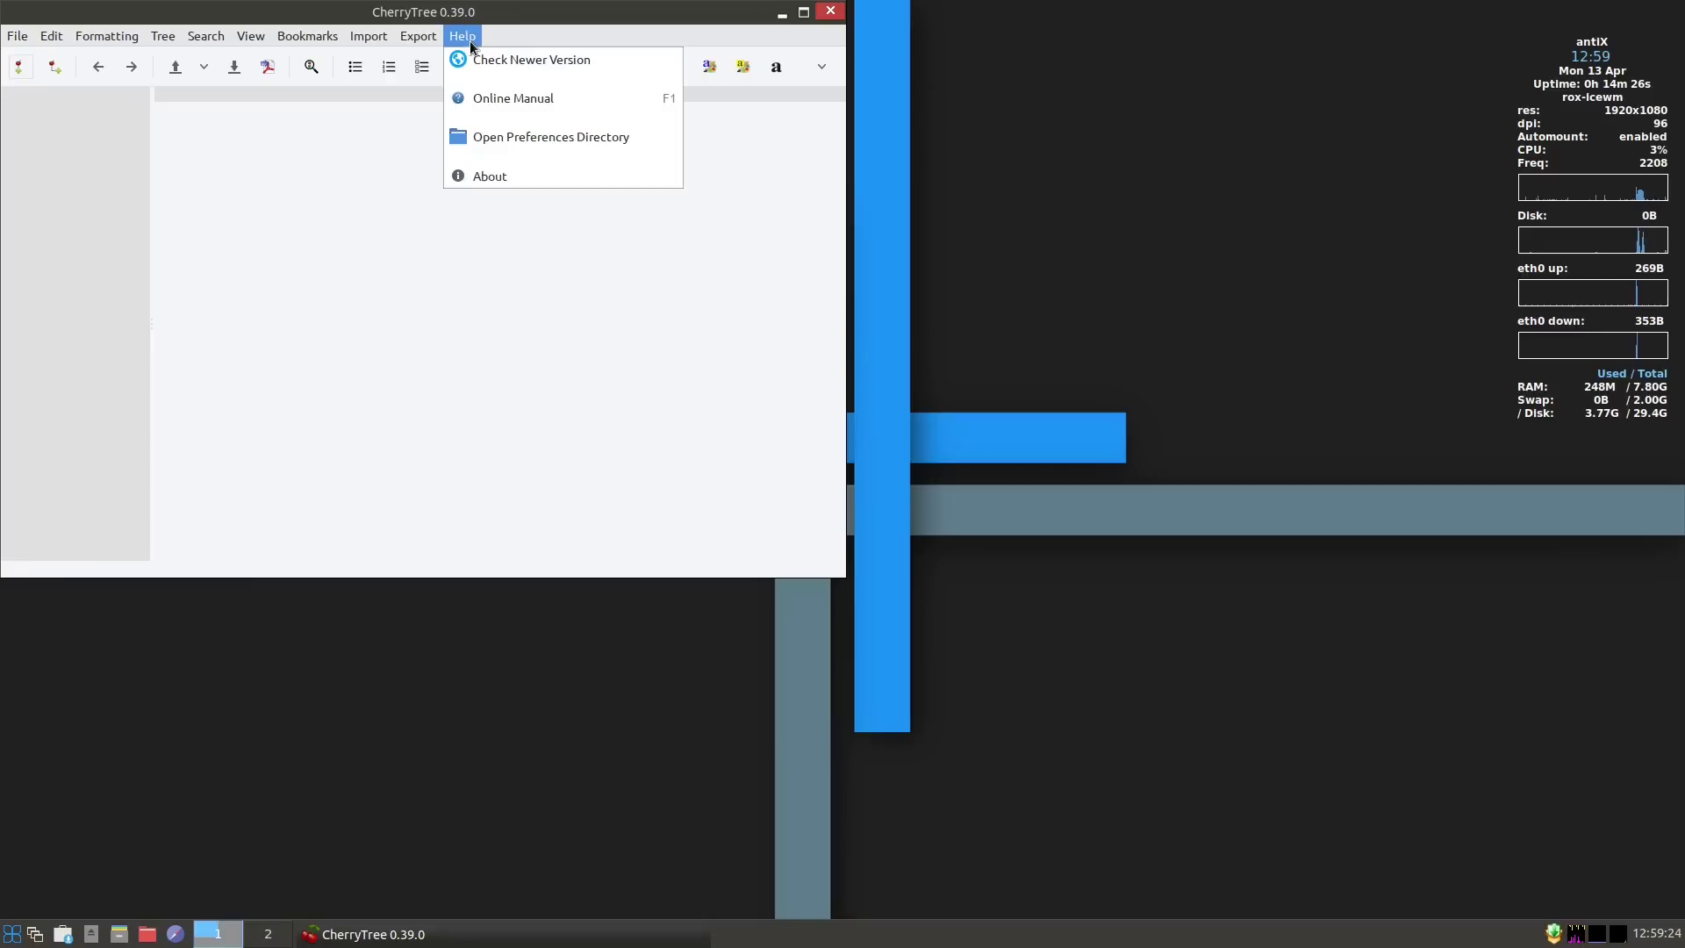
{"action": "left_click", "coordinate": [485, 178]}
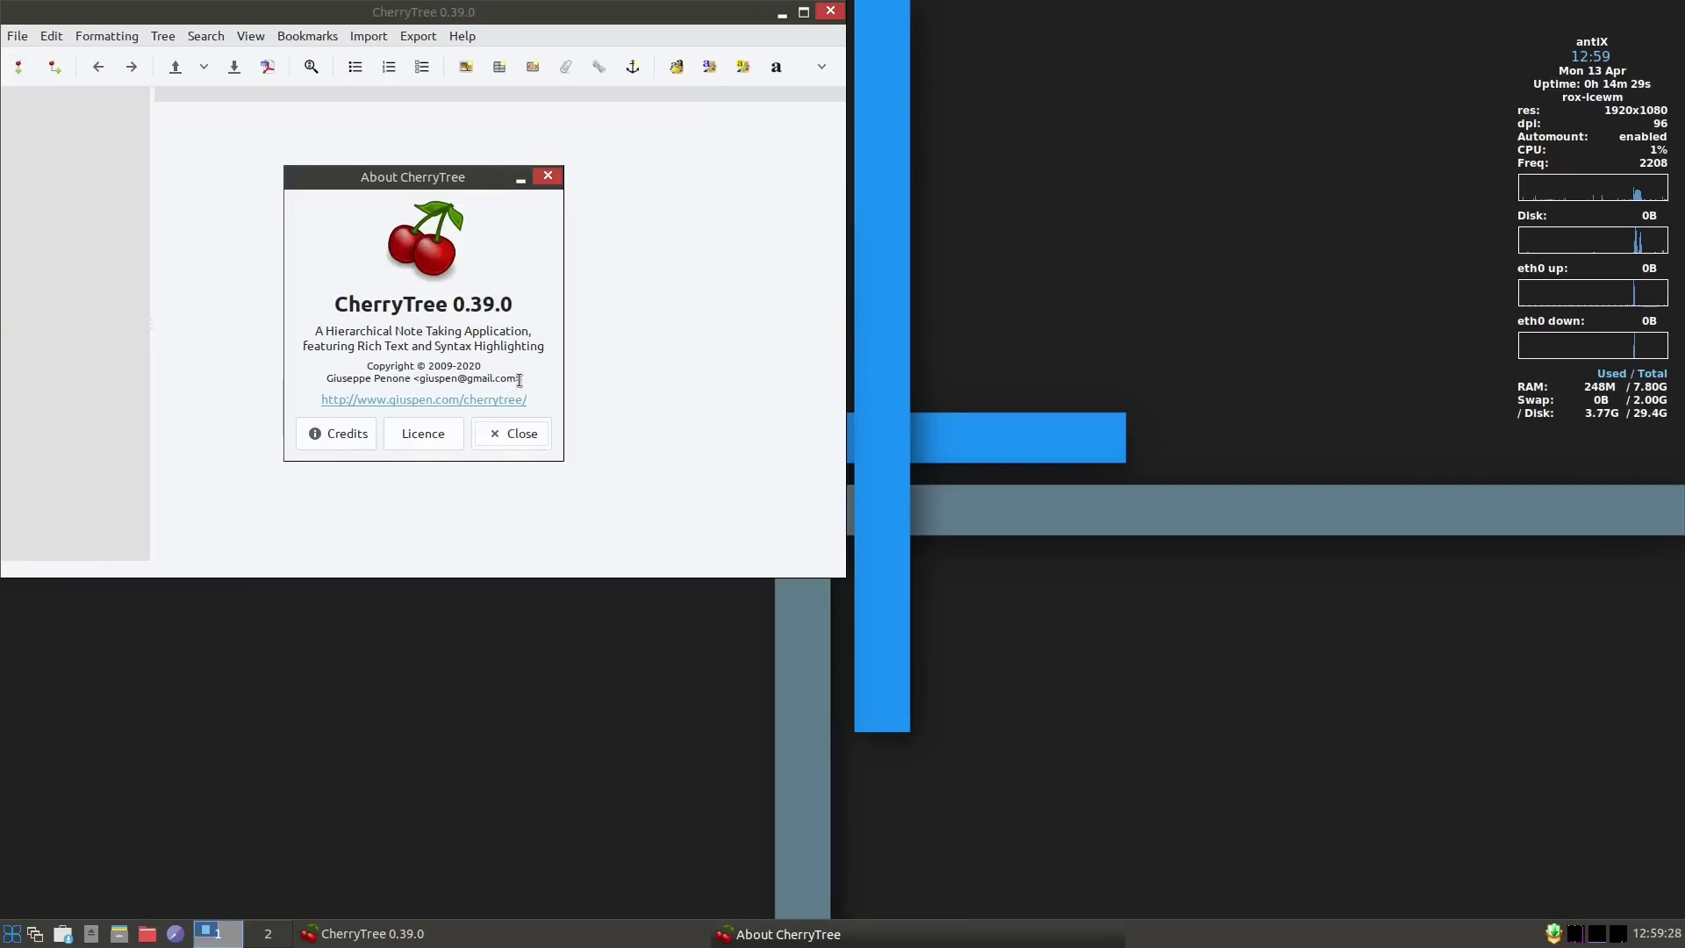
{"action": "left_click", "coordinate": [523, 433]}
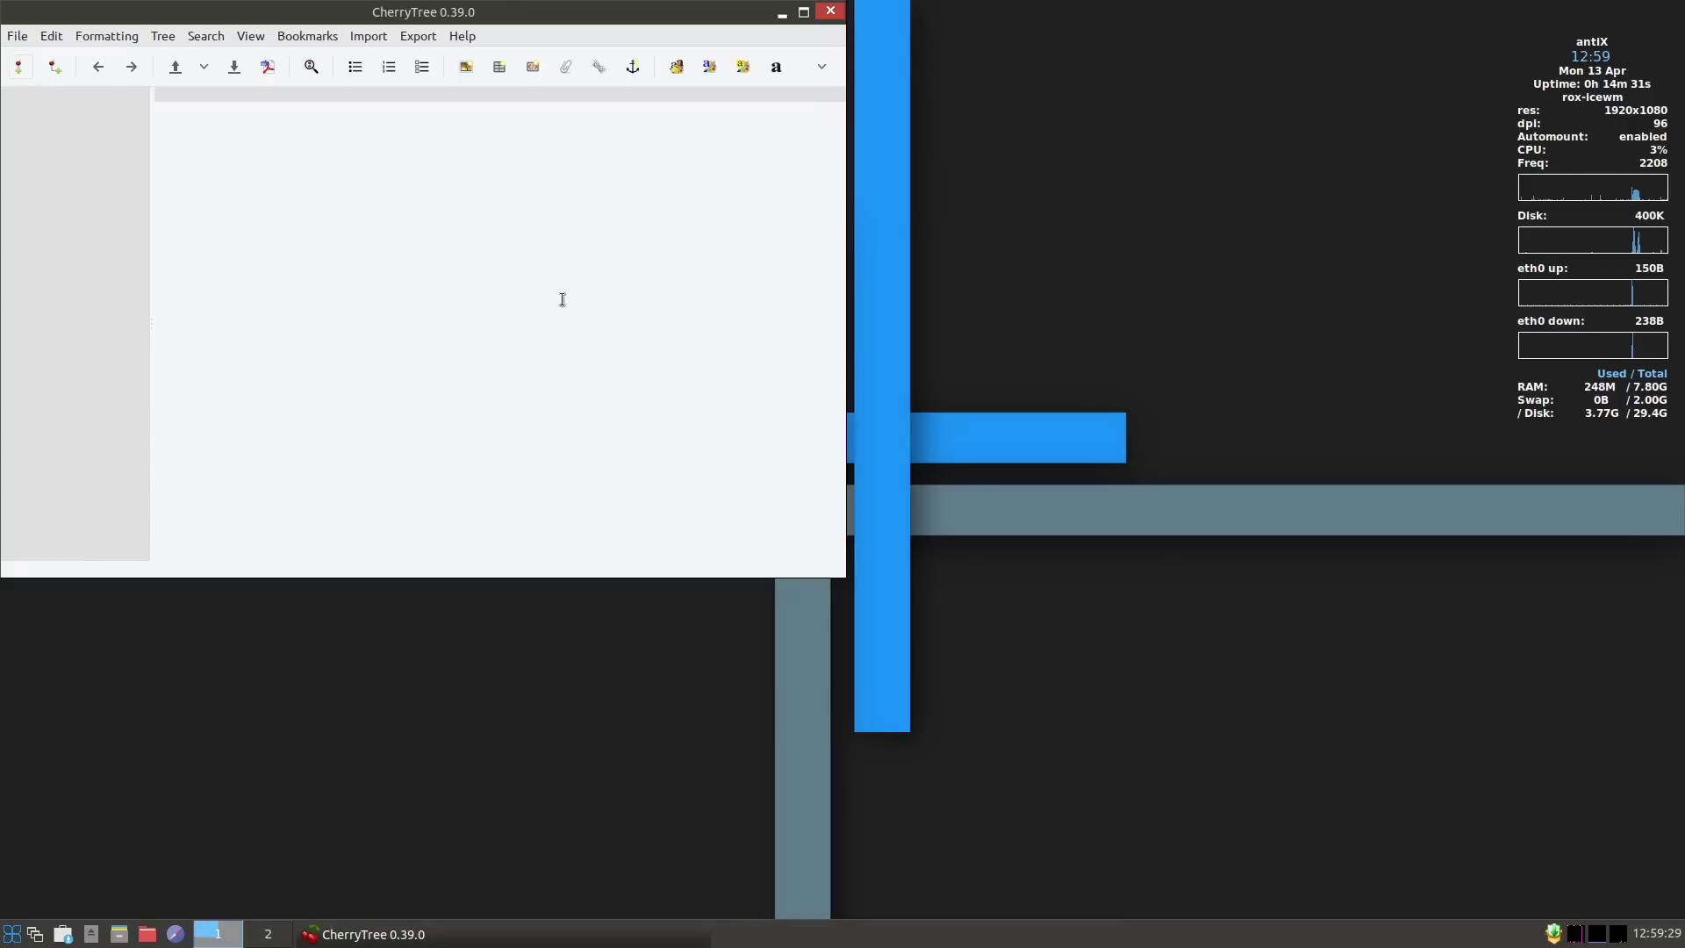
{"action": "left_click", "coordinate": [834, 14]}
Launch the Updater accessory, preview the full upgrade's package list, and close the preview without upgrading.
{"action": "left_click", "coordinate": [10, 934]}
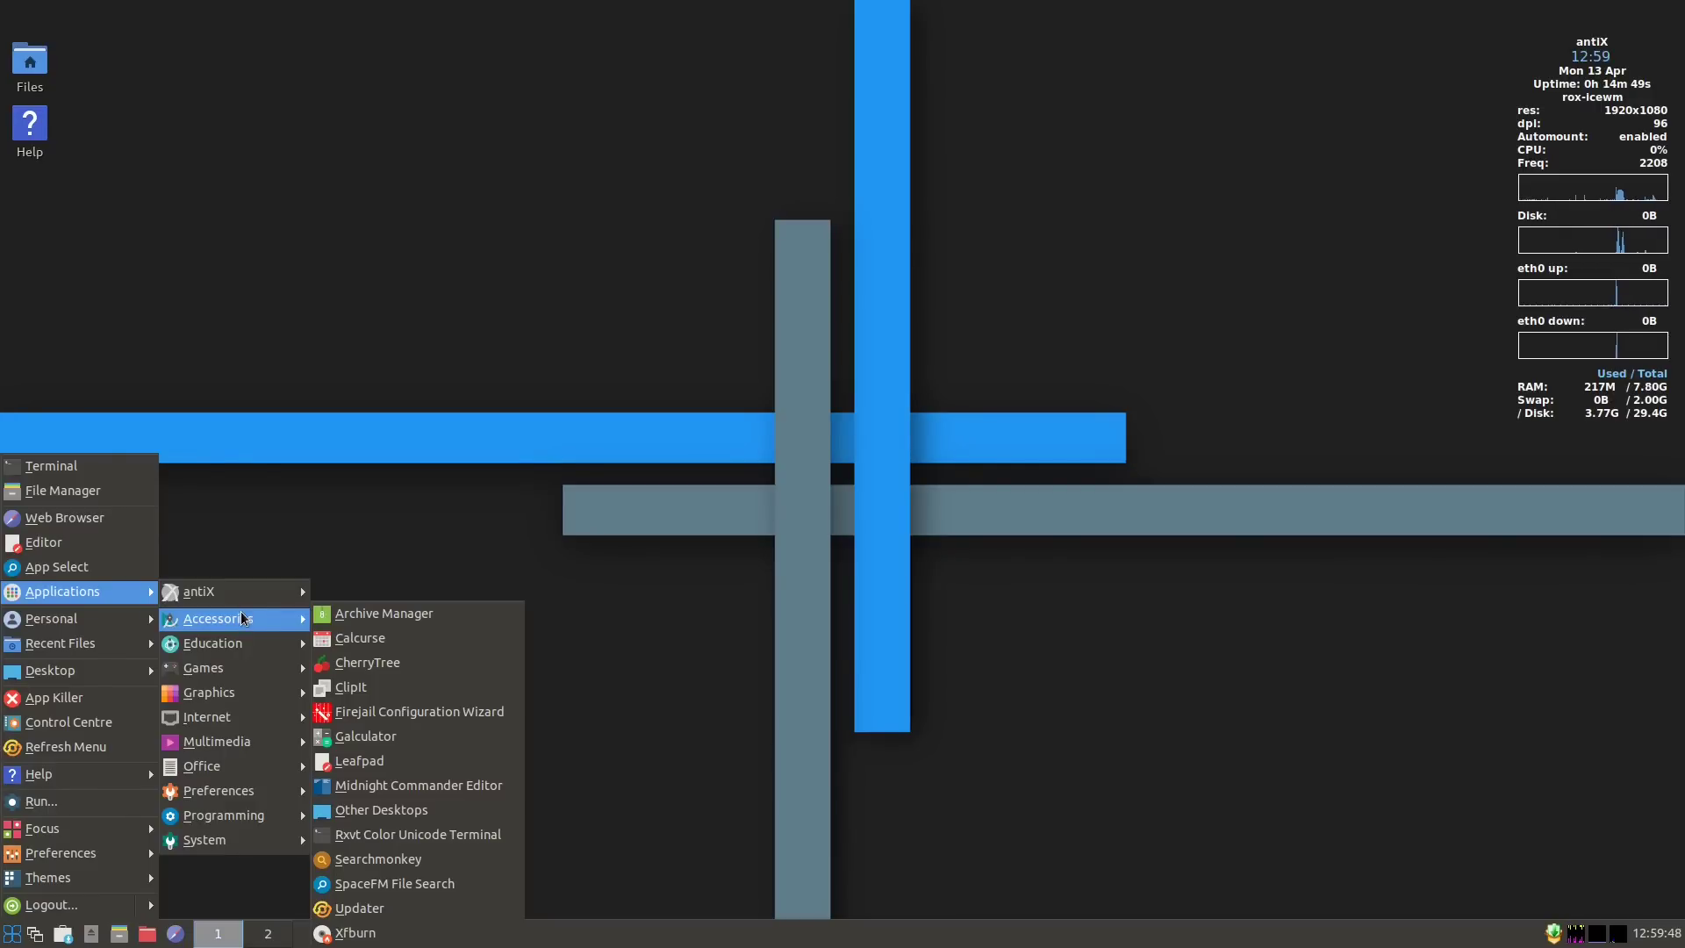
{"action": "left_click", "coordinate": [399, 908]}
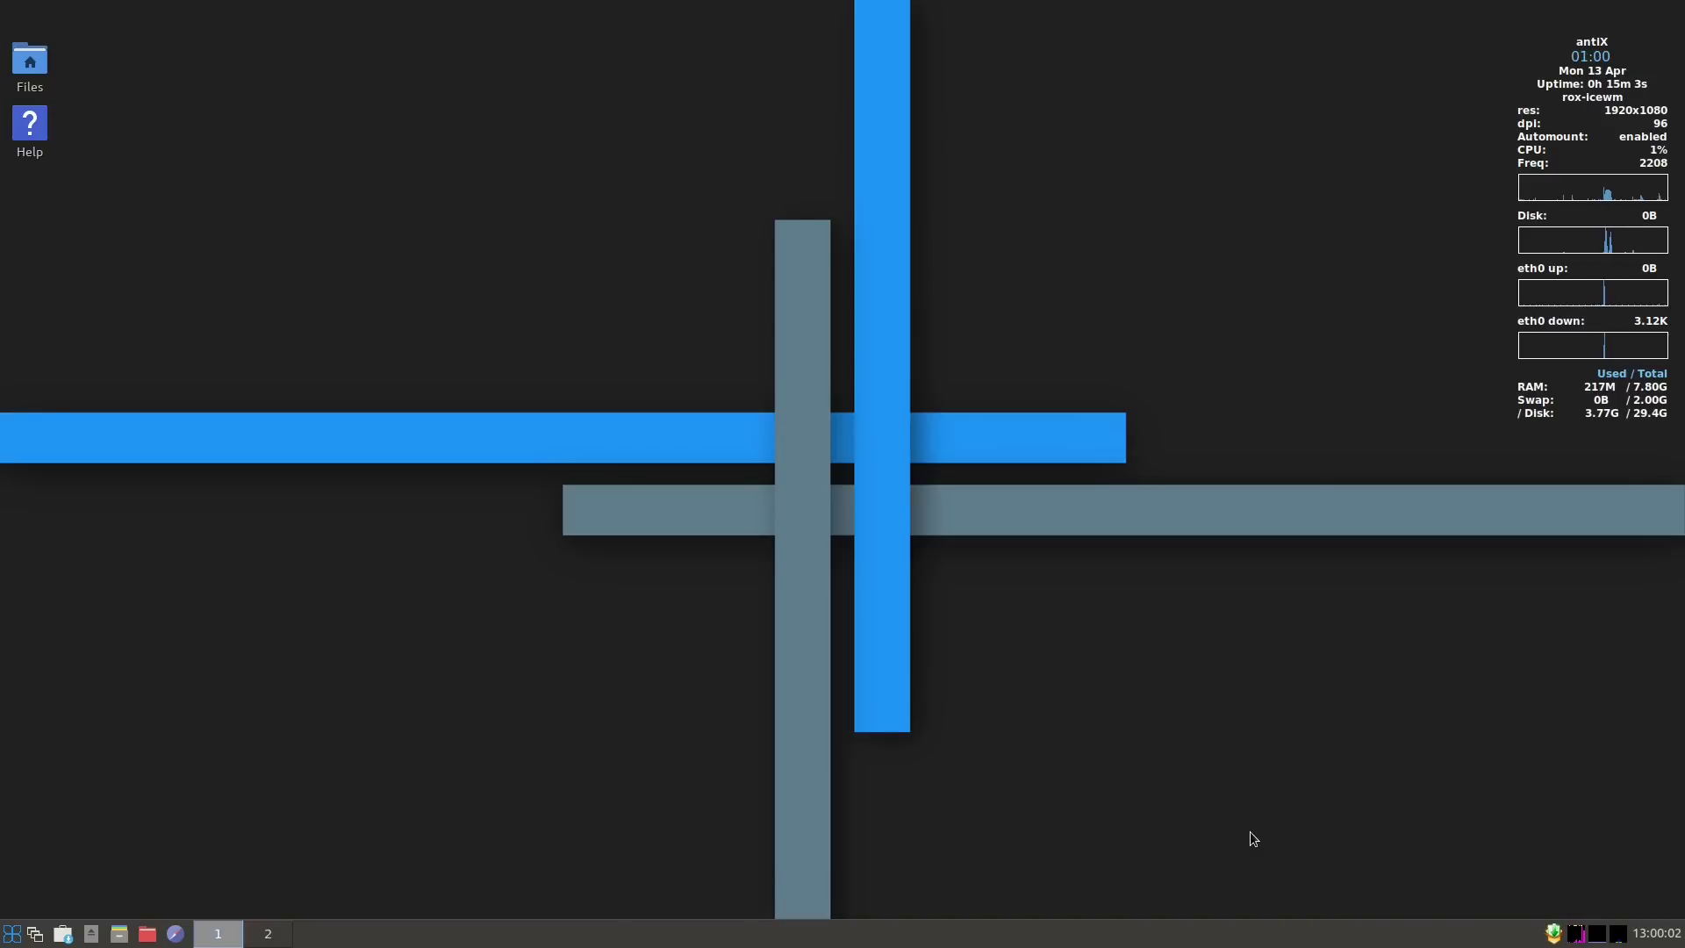
{"action": "left_click", "coordinate": [1554, 934]}
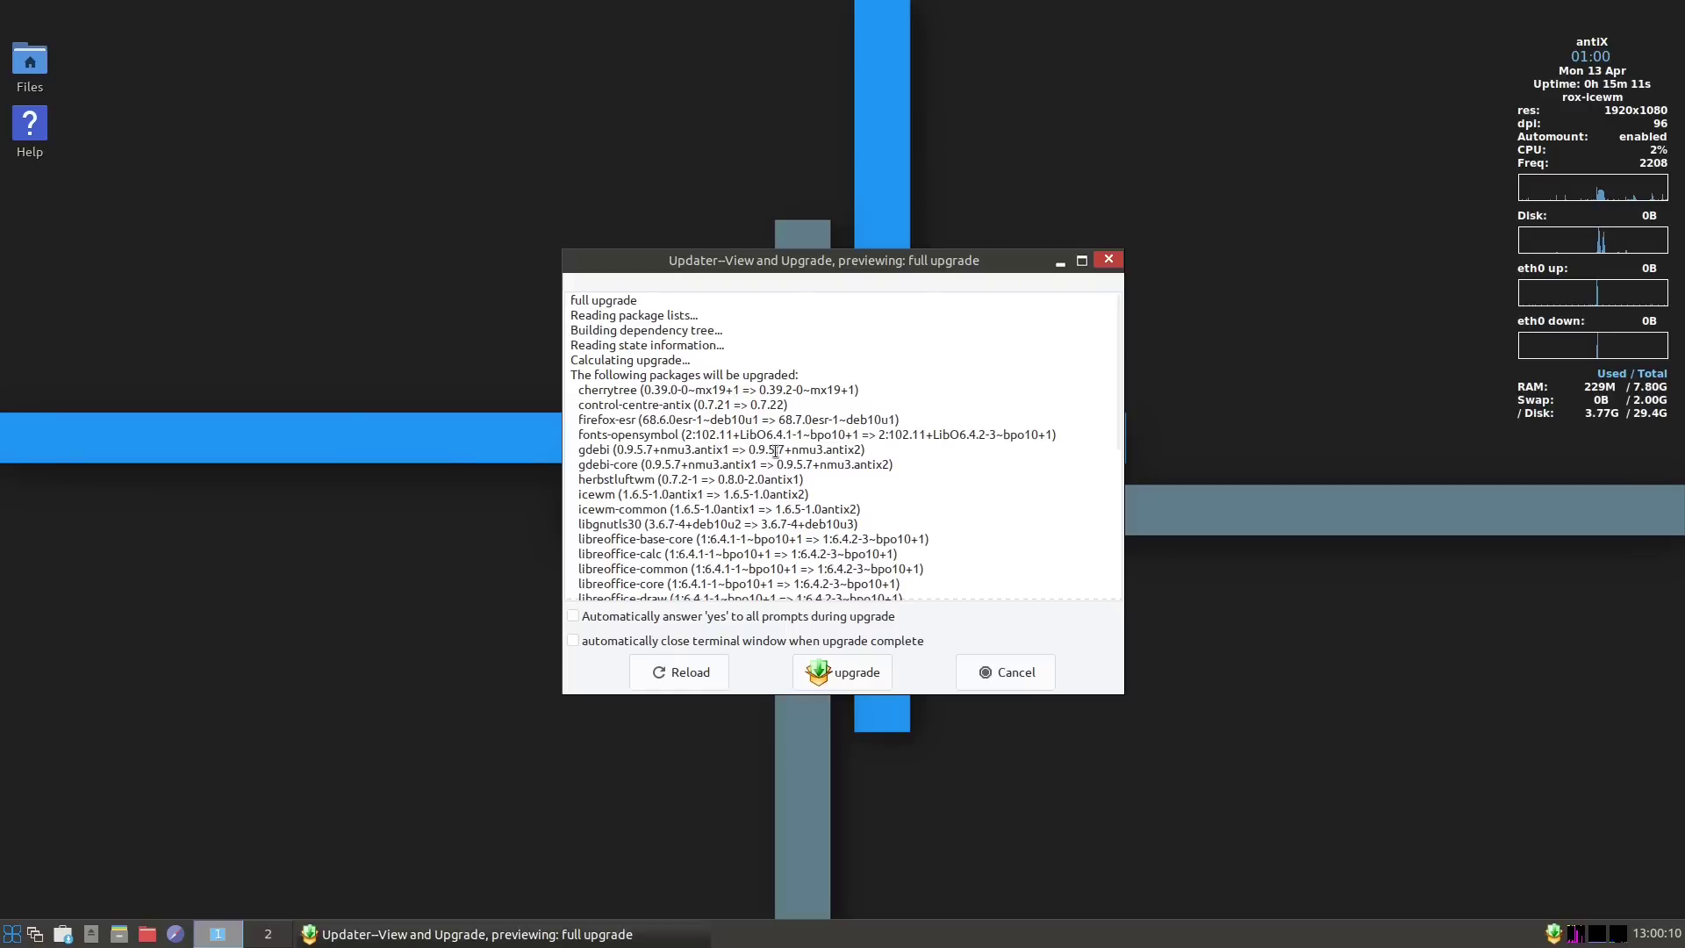
{"action": "left_click", "coordinate": [1109, 259]}
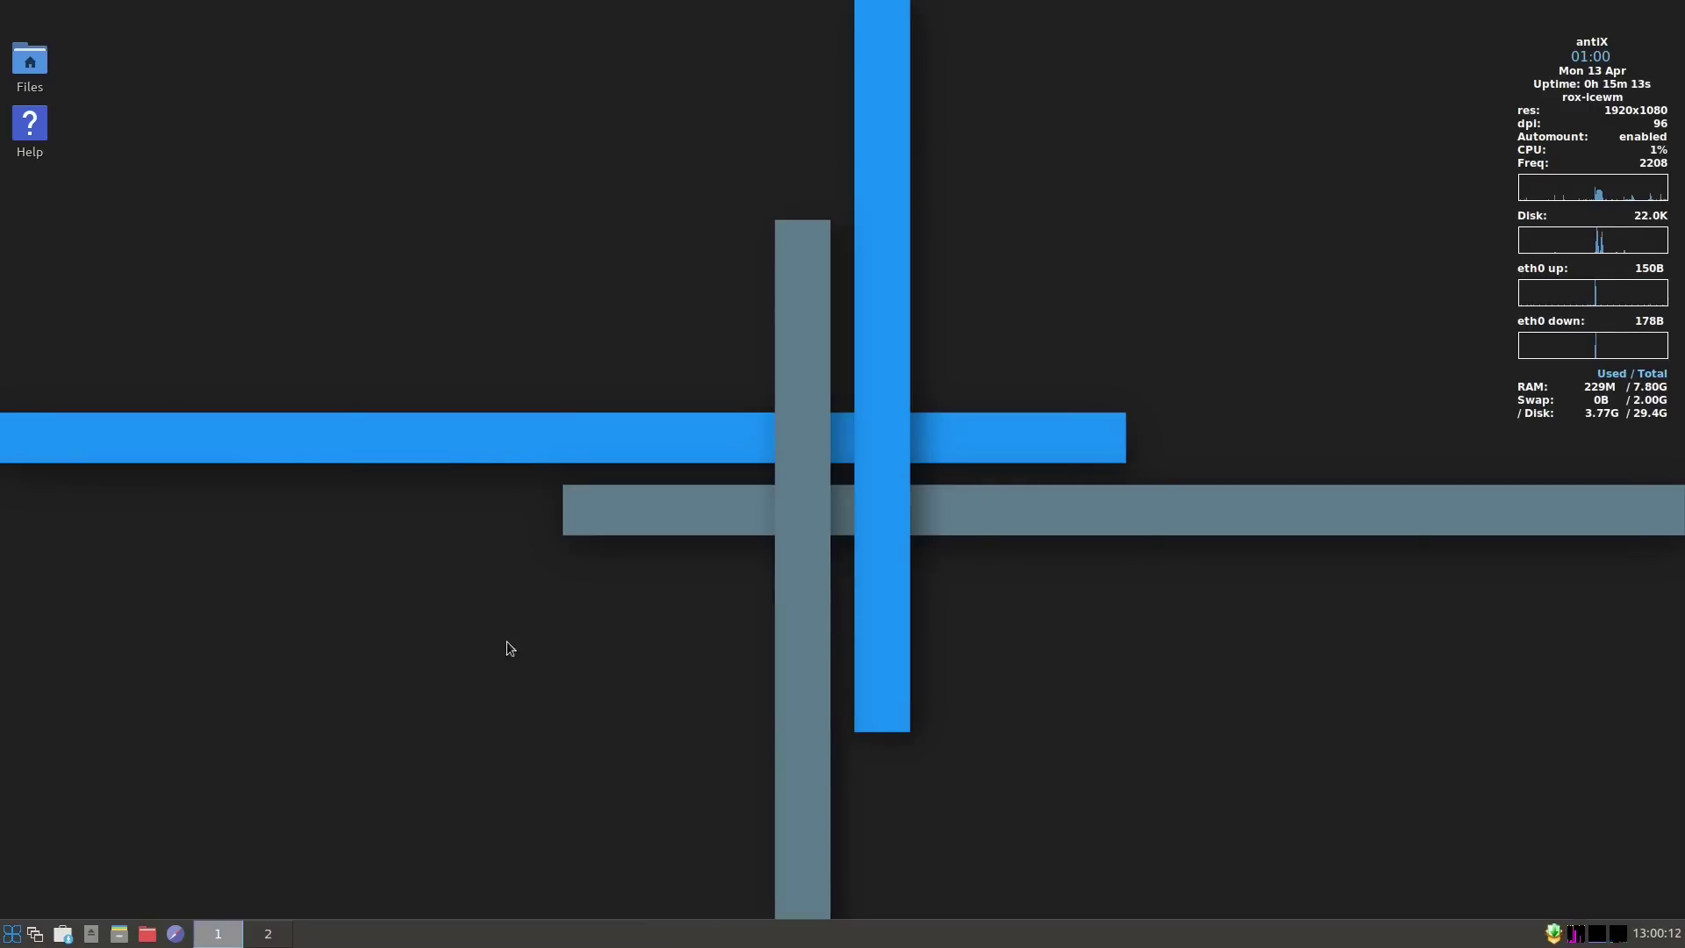
Look through the Education, Graphics and Internet applications, launch the Droopy file-sharing server, and close its window.
{"action": "left_click", "coordinate": [12, 933]}
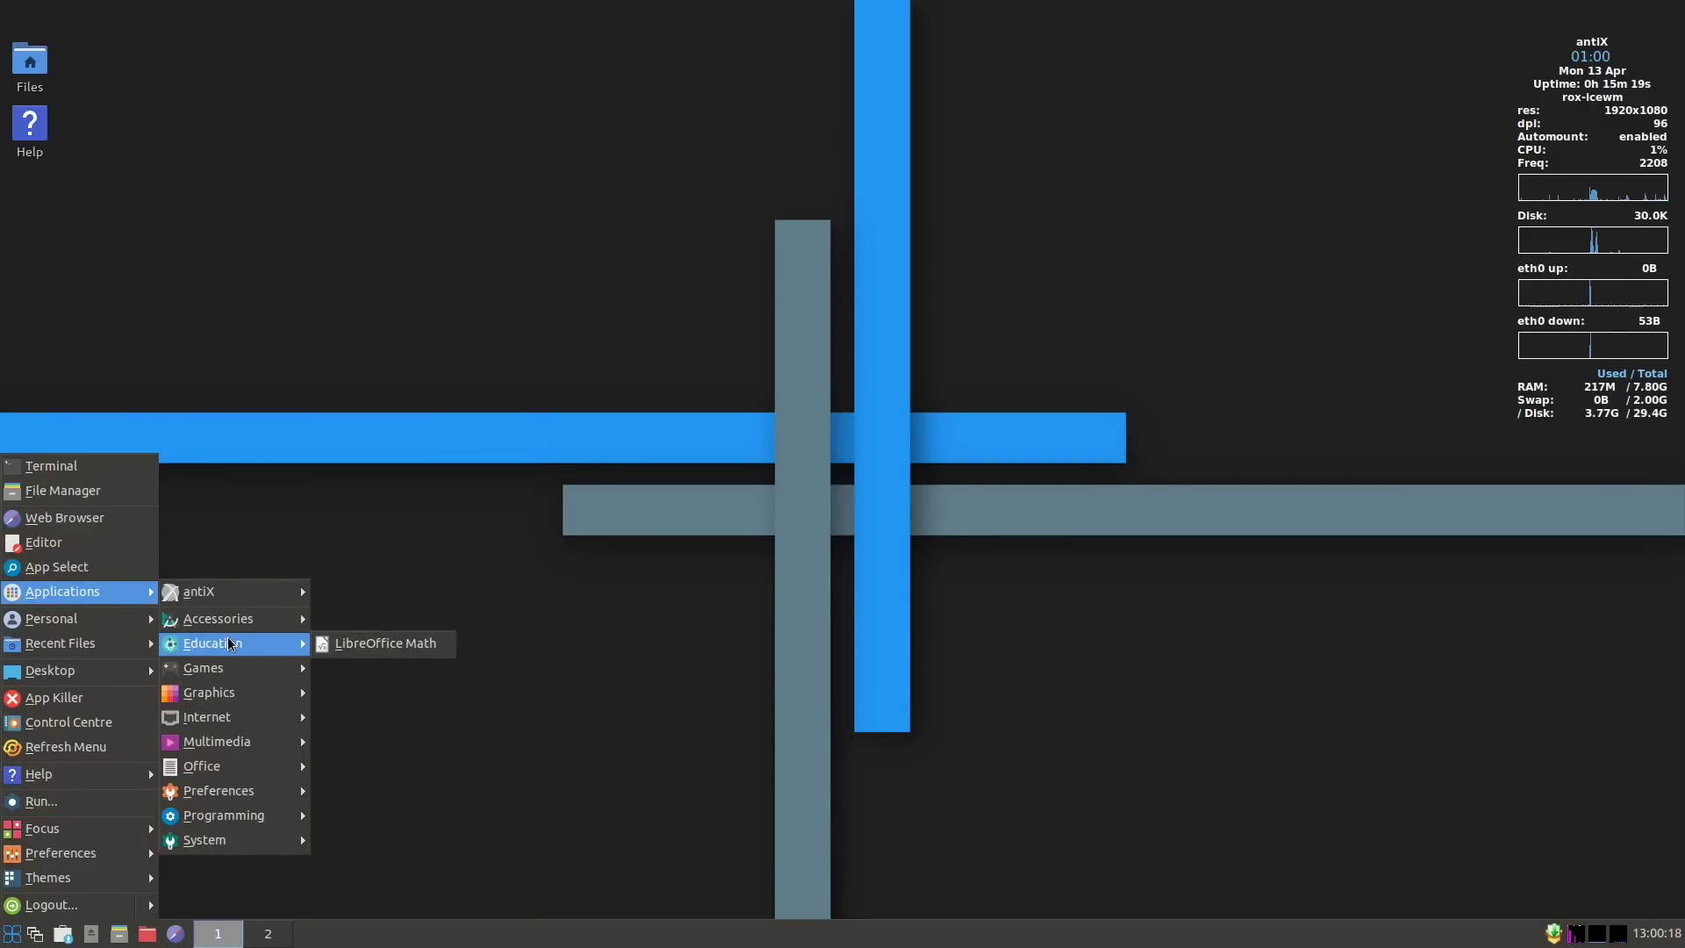
{"action": "mouse_move", "coordinate": [233, 675]}
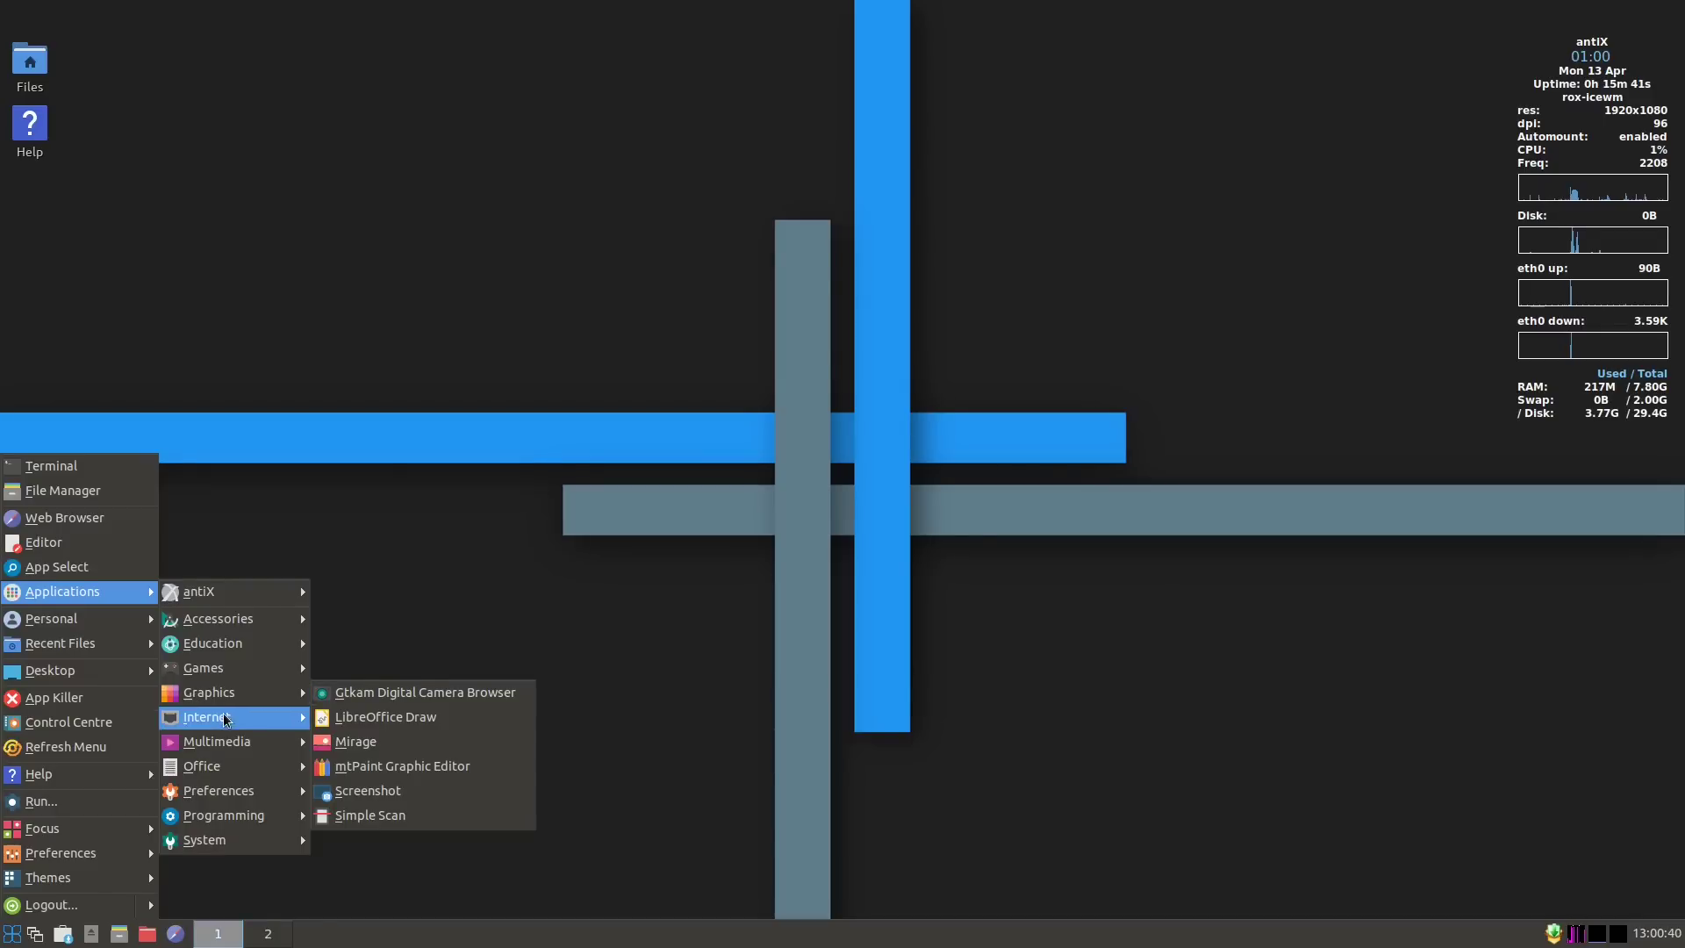
{"action": "mouse_move", "coordinate": [225, 723]}
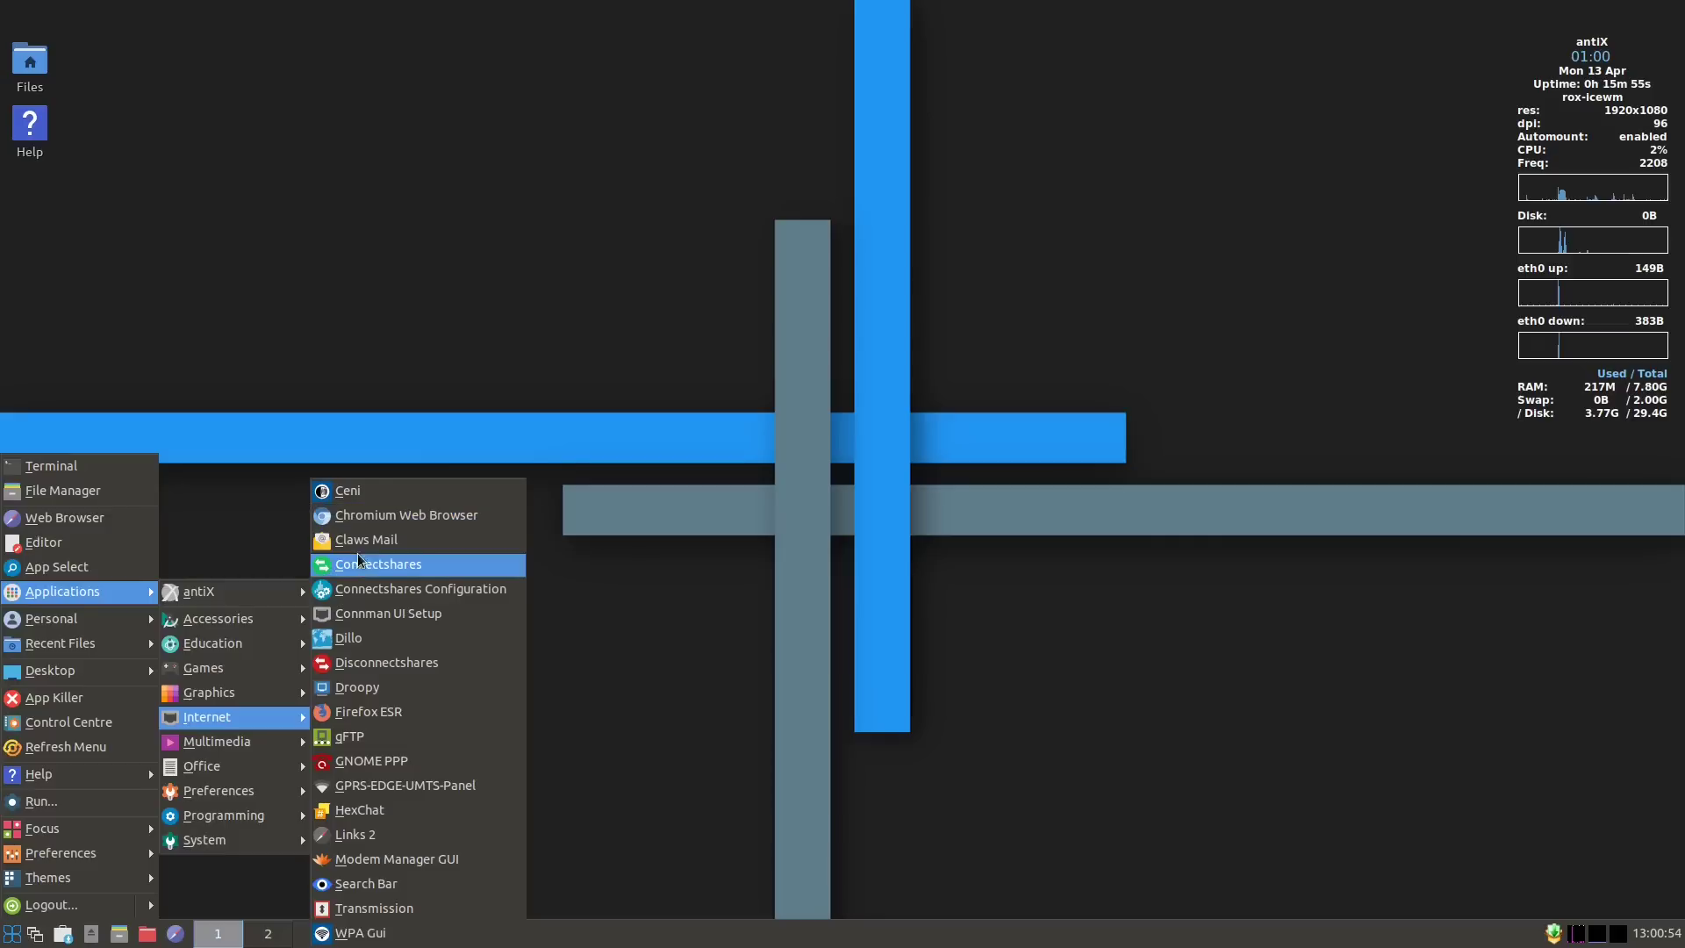
{"action": "left_click", "coordinate": [387, 694]}
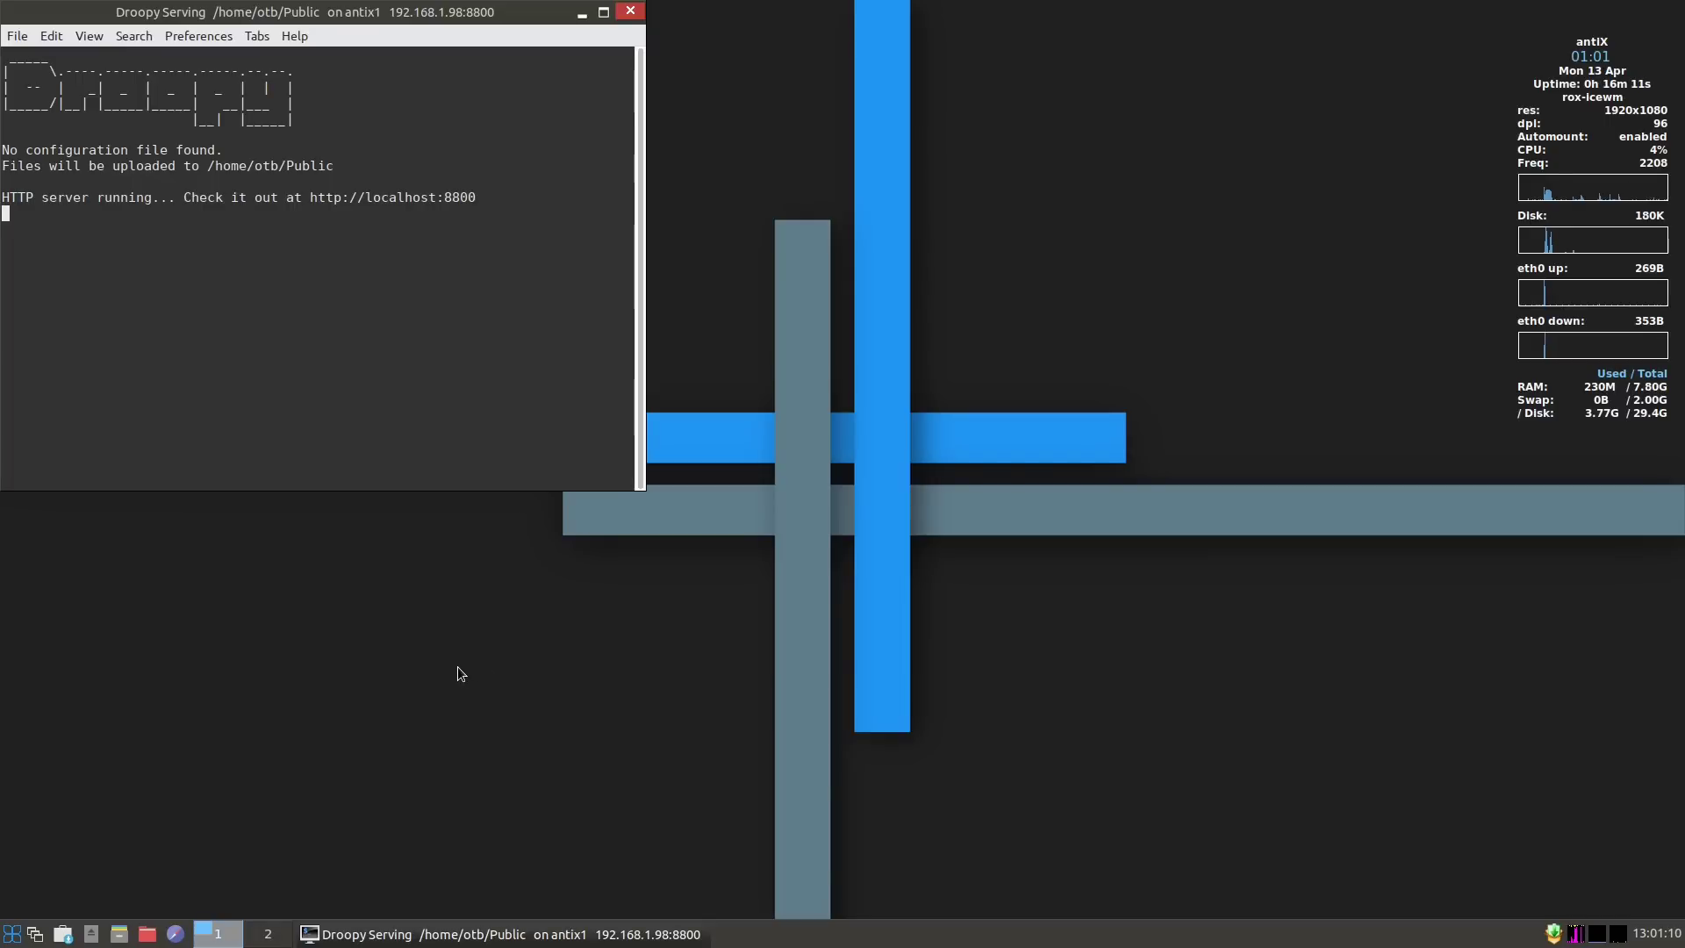
{"action": "left_click", "coordinate": [631, 11]}
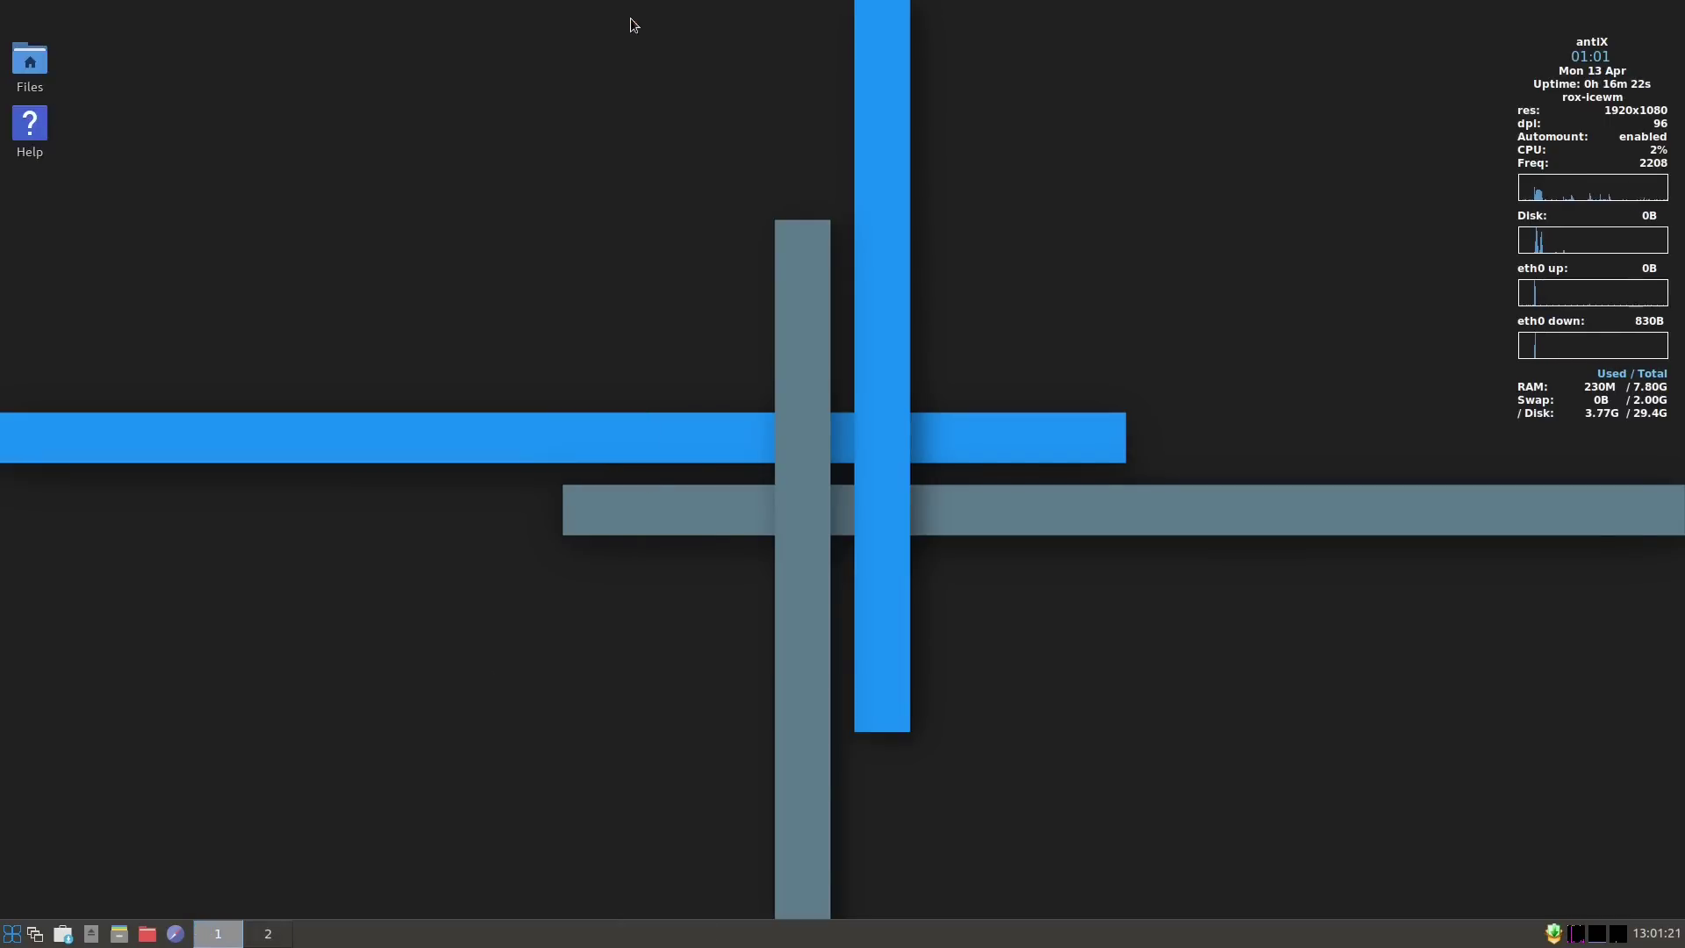
Launch the Links 2 browser from the Internet applications, dismiss its welcome message, and close it.
{"action": "left_click", "coordinate": [12, 933]}
{"action": "mouse_move", "coordinate": [120, 667]}
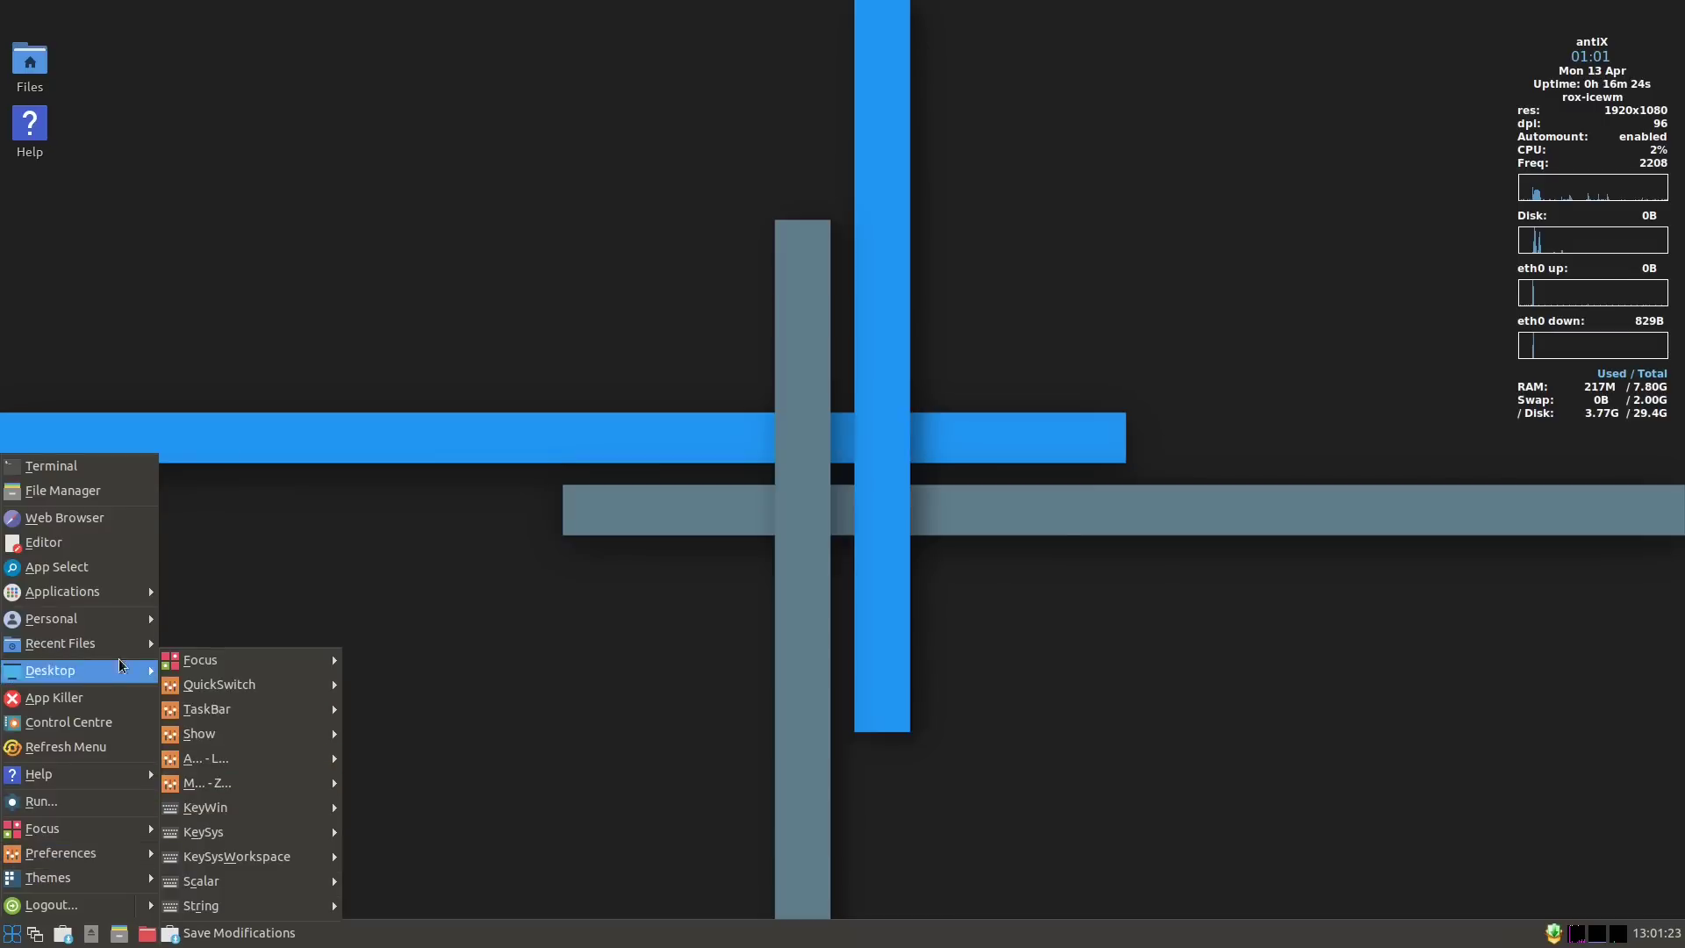
{"action": "mouse_move", "coordinate": [104, 592]}
{"action": "mouse_move", "coordinate": [239, 675]}
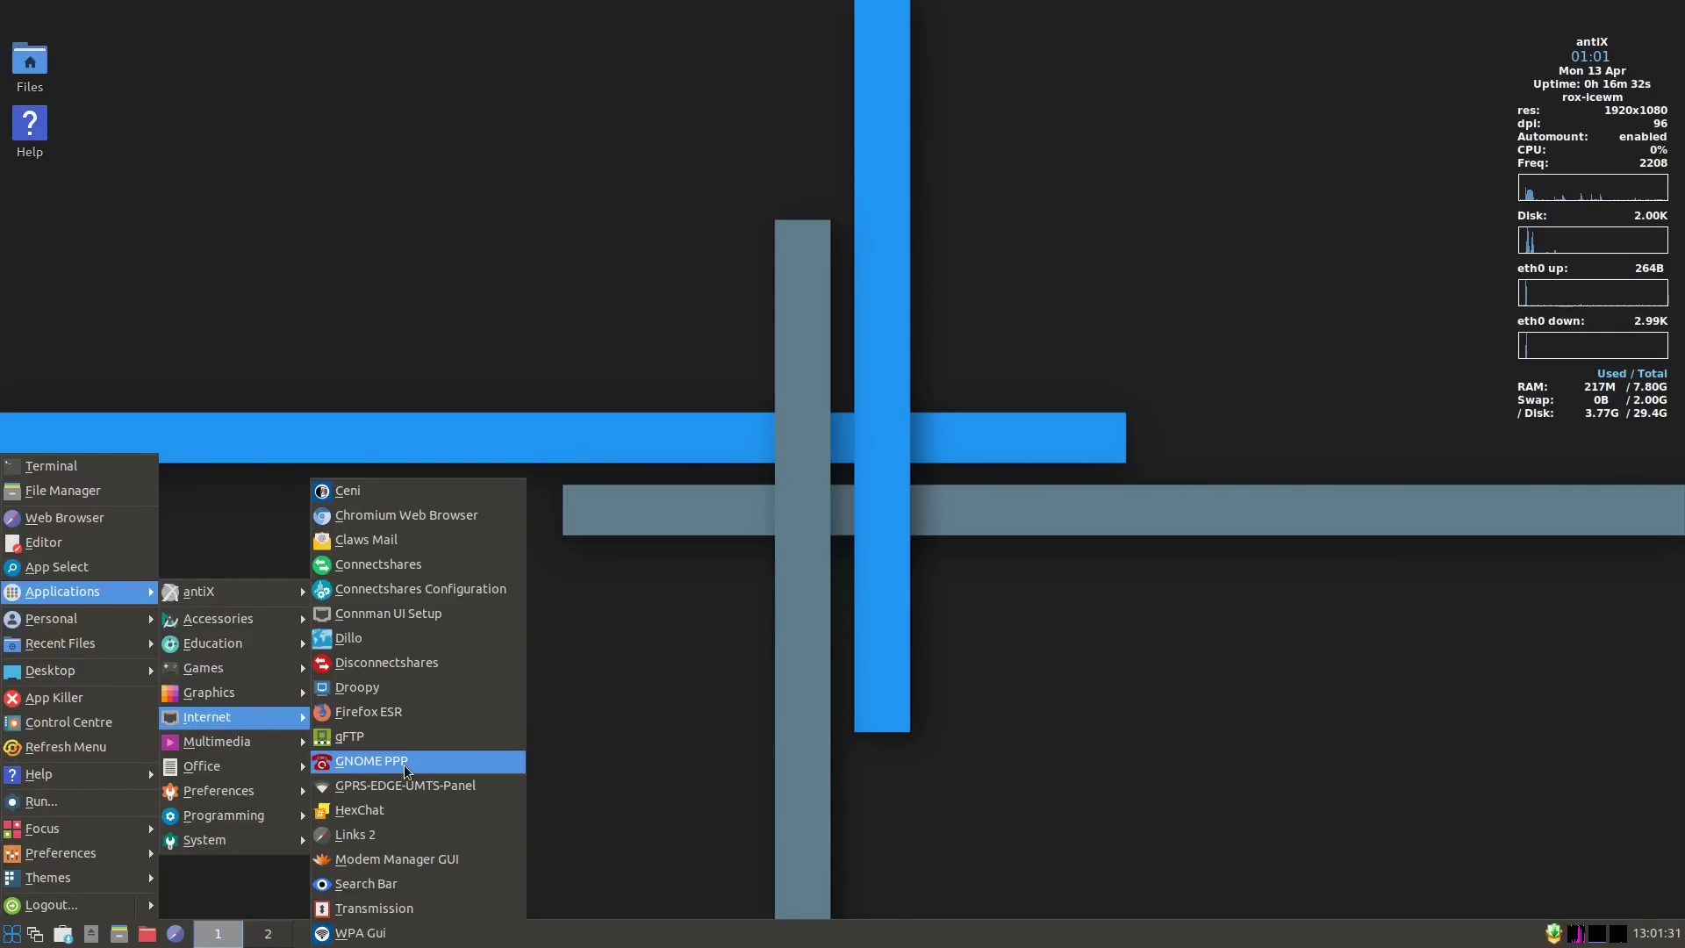
{"action": "left_click", "coordinate": [415, 840]}
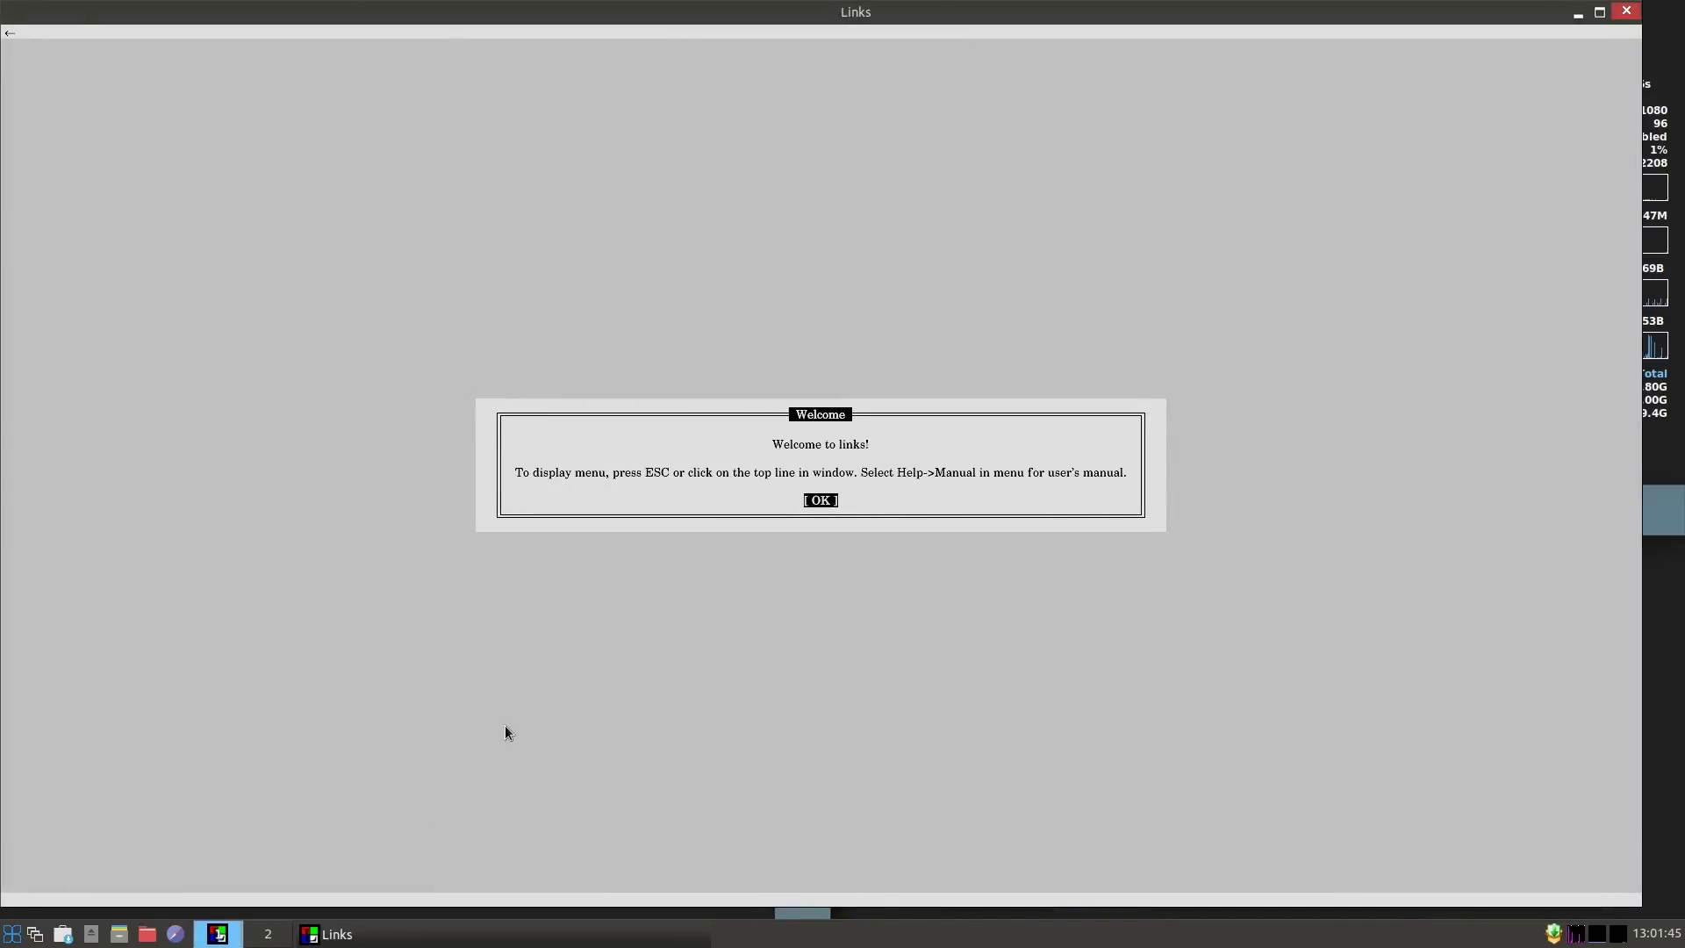
{"action": "key", "text": "Return"}
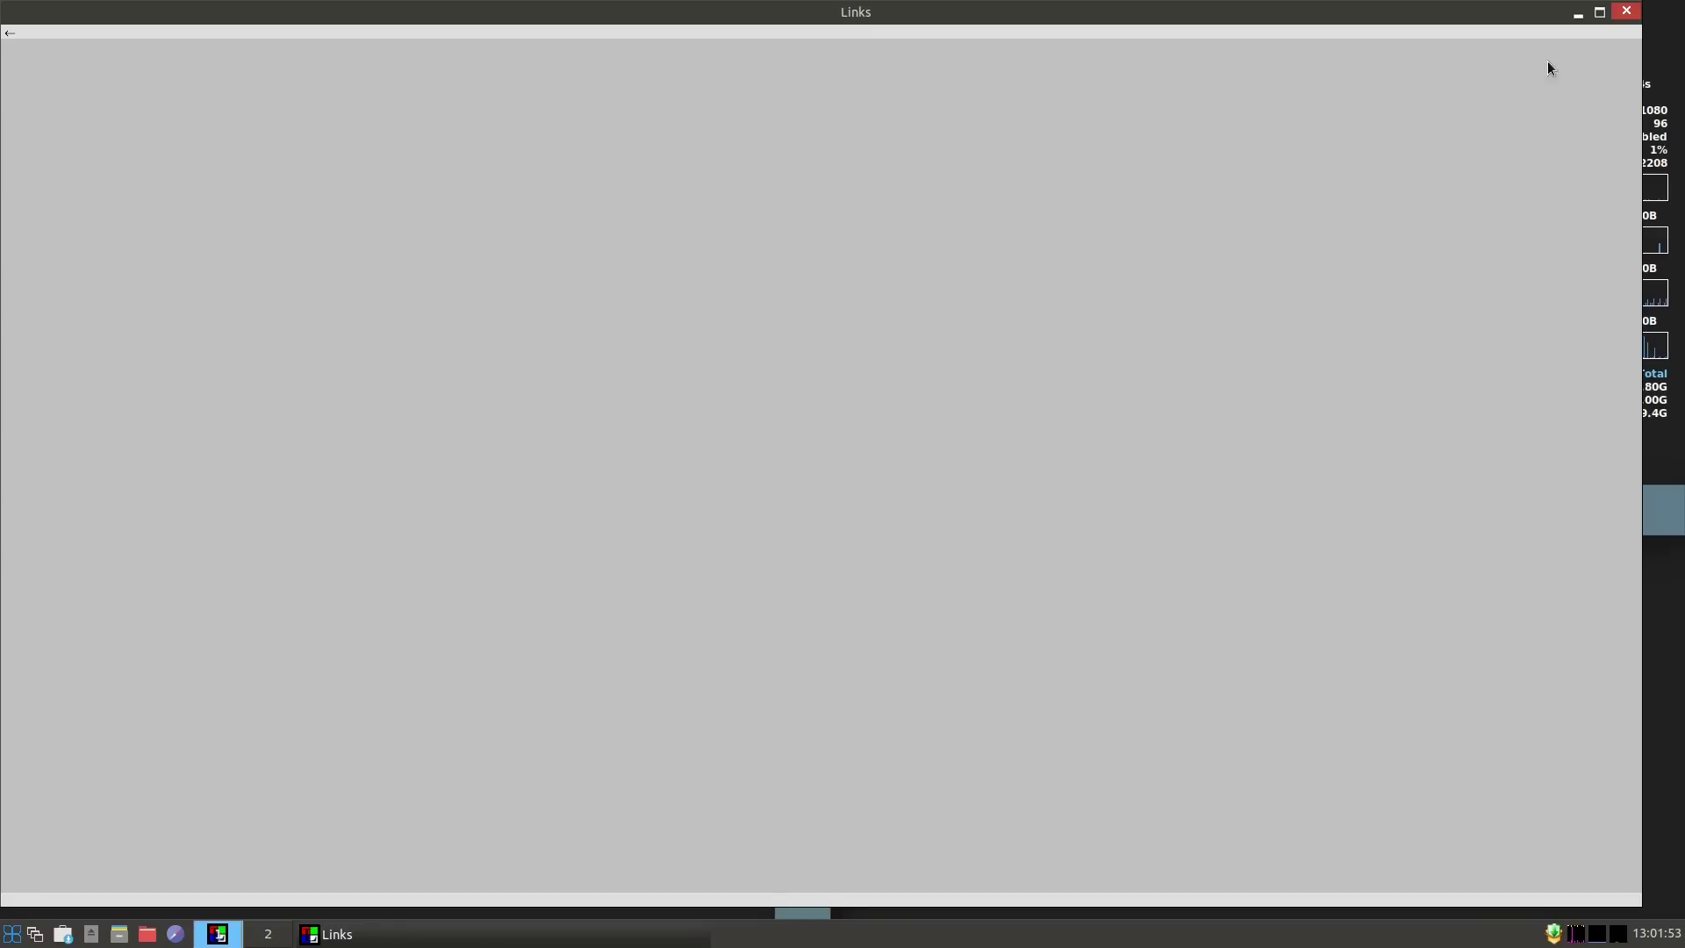
{"action": "left_click", "coordinate": [1626, 10]}
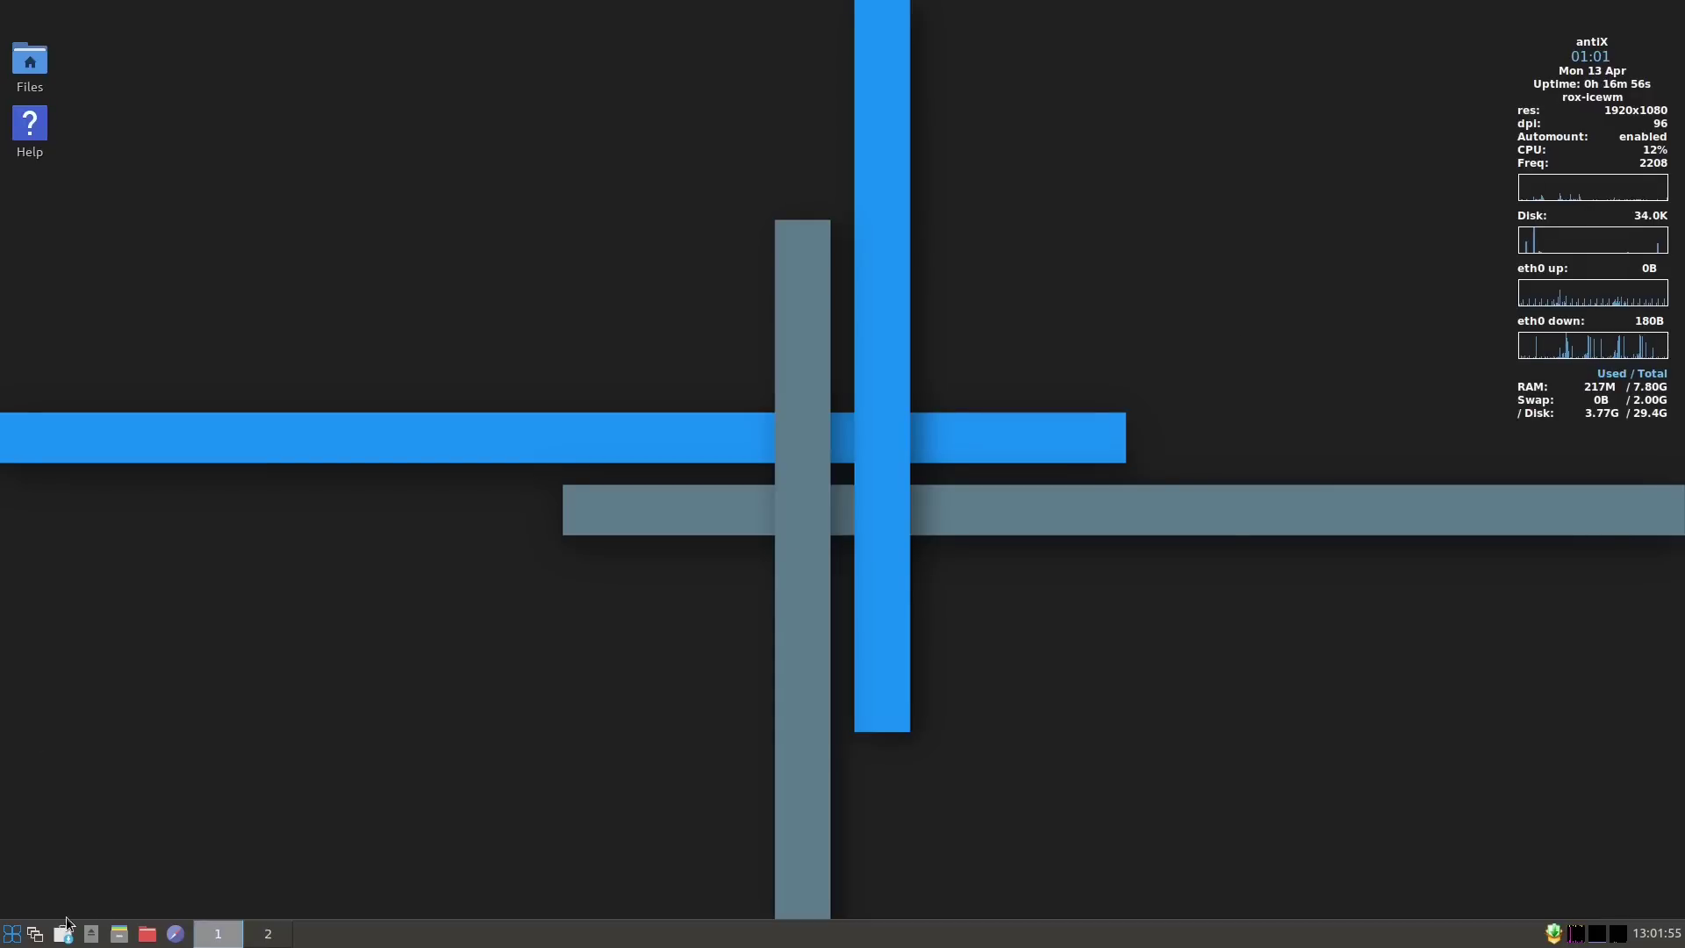
Open Firewall Configuration from the Preferences applications, check the Gufw version in its About information, and close it.
{"action": "left_click", "coordinate": [12, 933]}
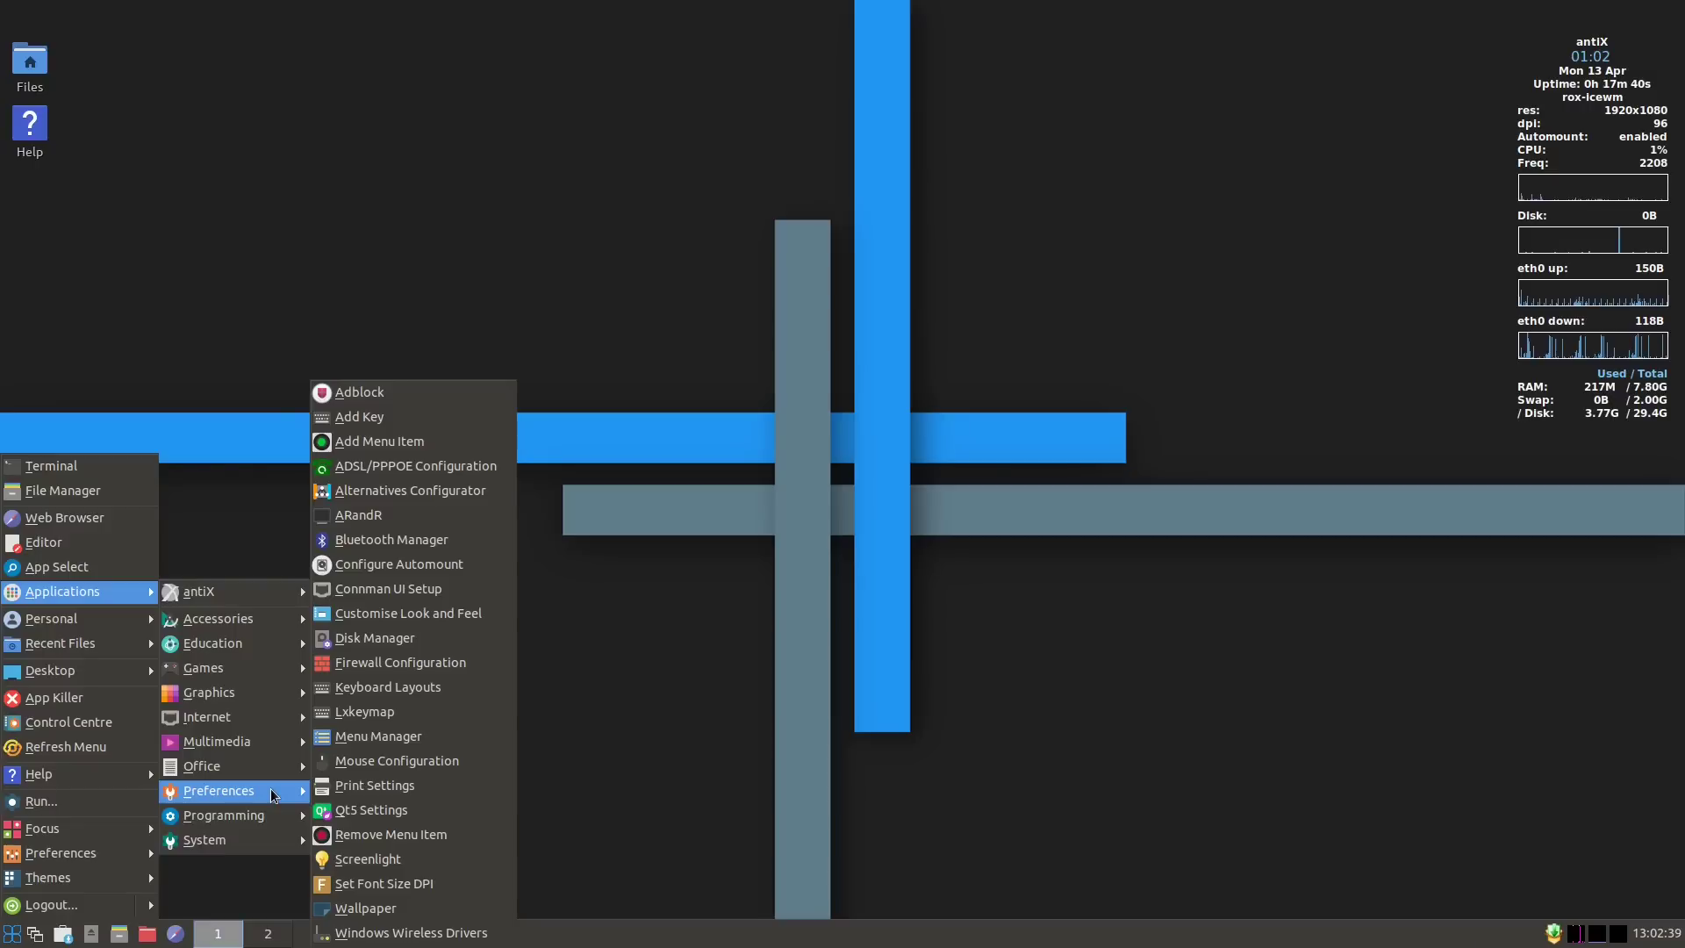
{"action": "left_click", "coordinate": [397, 663]}
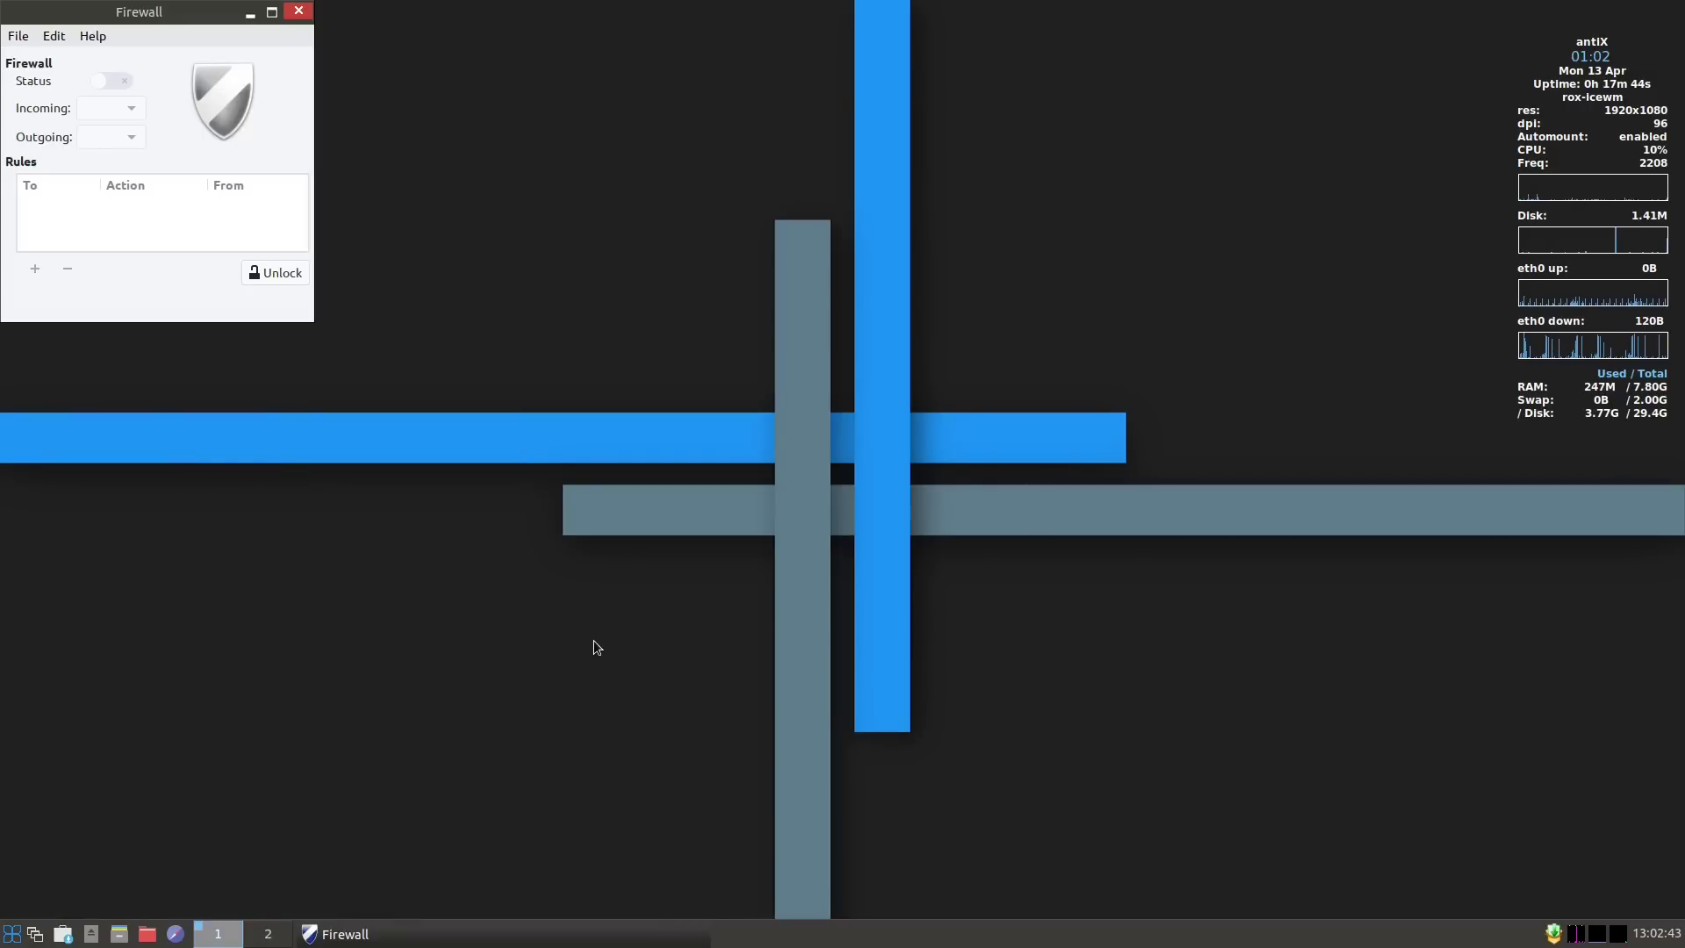
{"action": "left_click", "coordinate": [102, 36]}
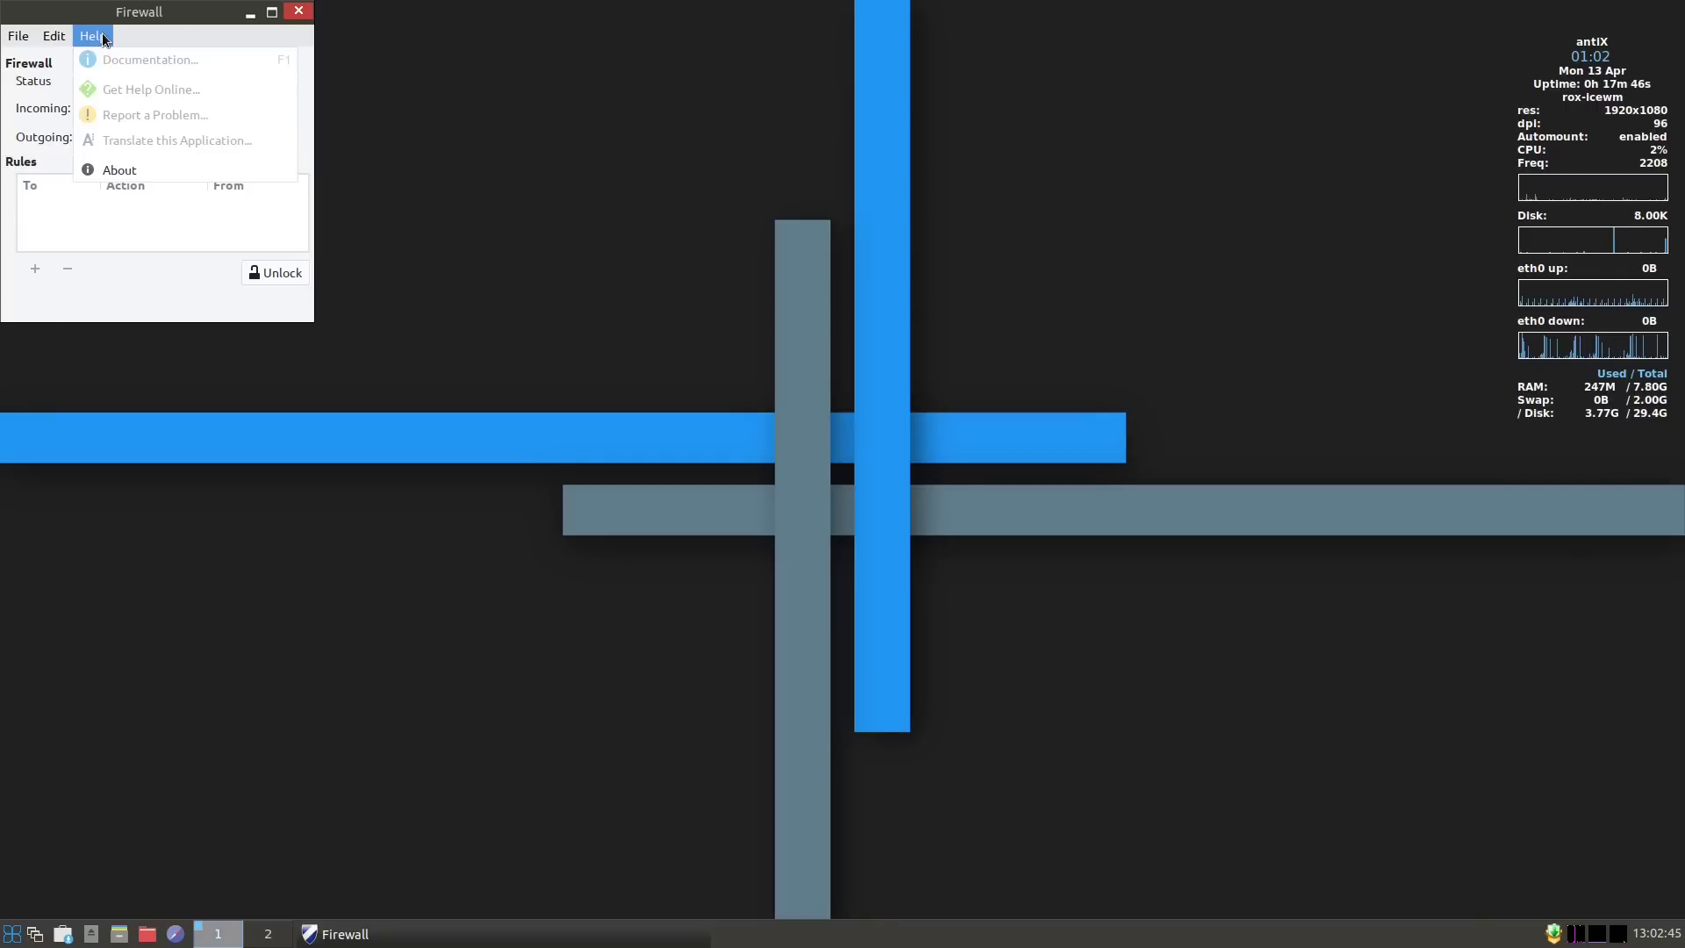
{"action": "left_click", "coordinate": [114, 170]}
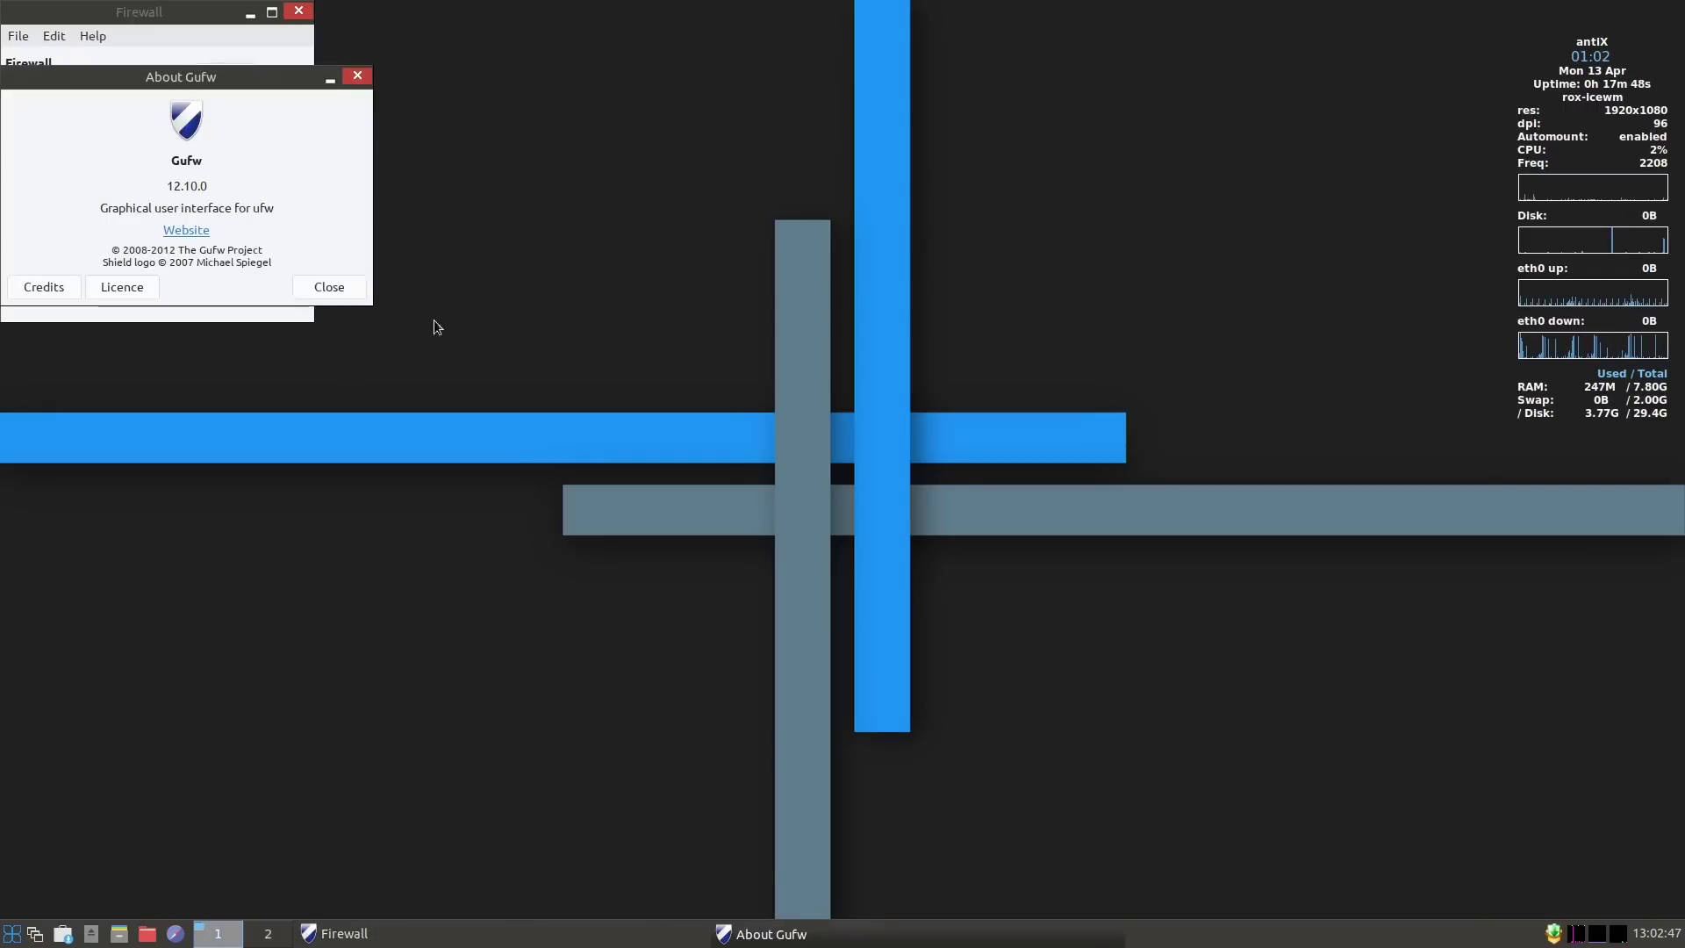
{"action": "left_click", "coordinate": [328, 287]}
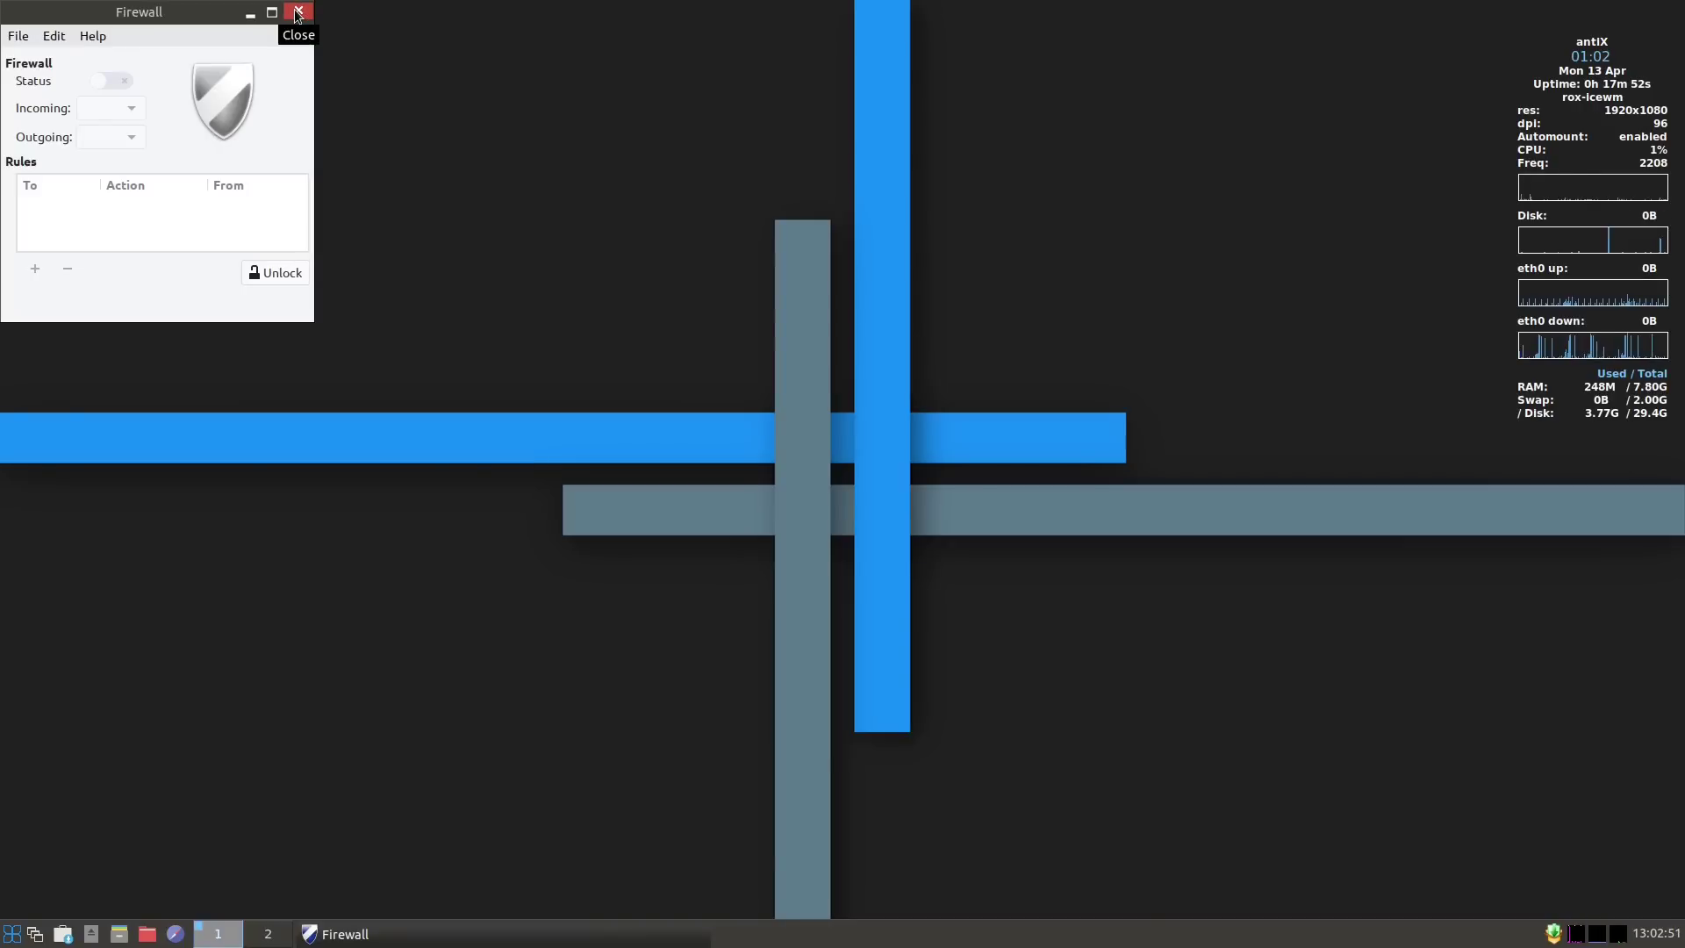
{"action": "left_click", "coordinate": [299, 13]}
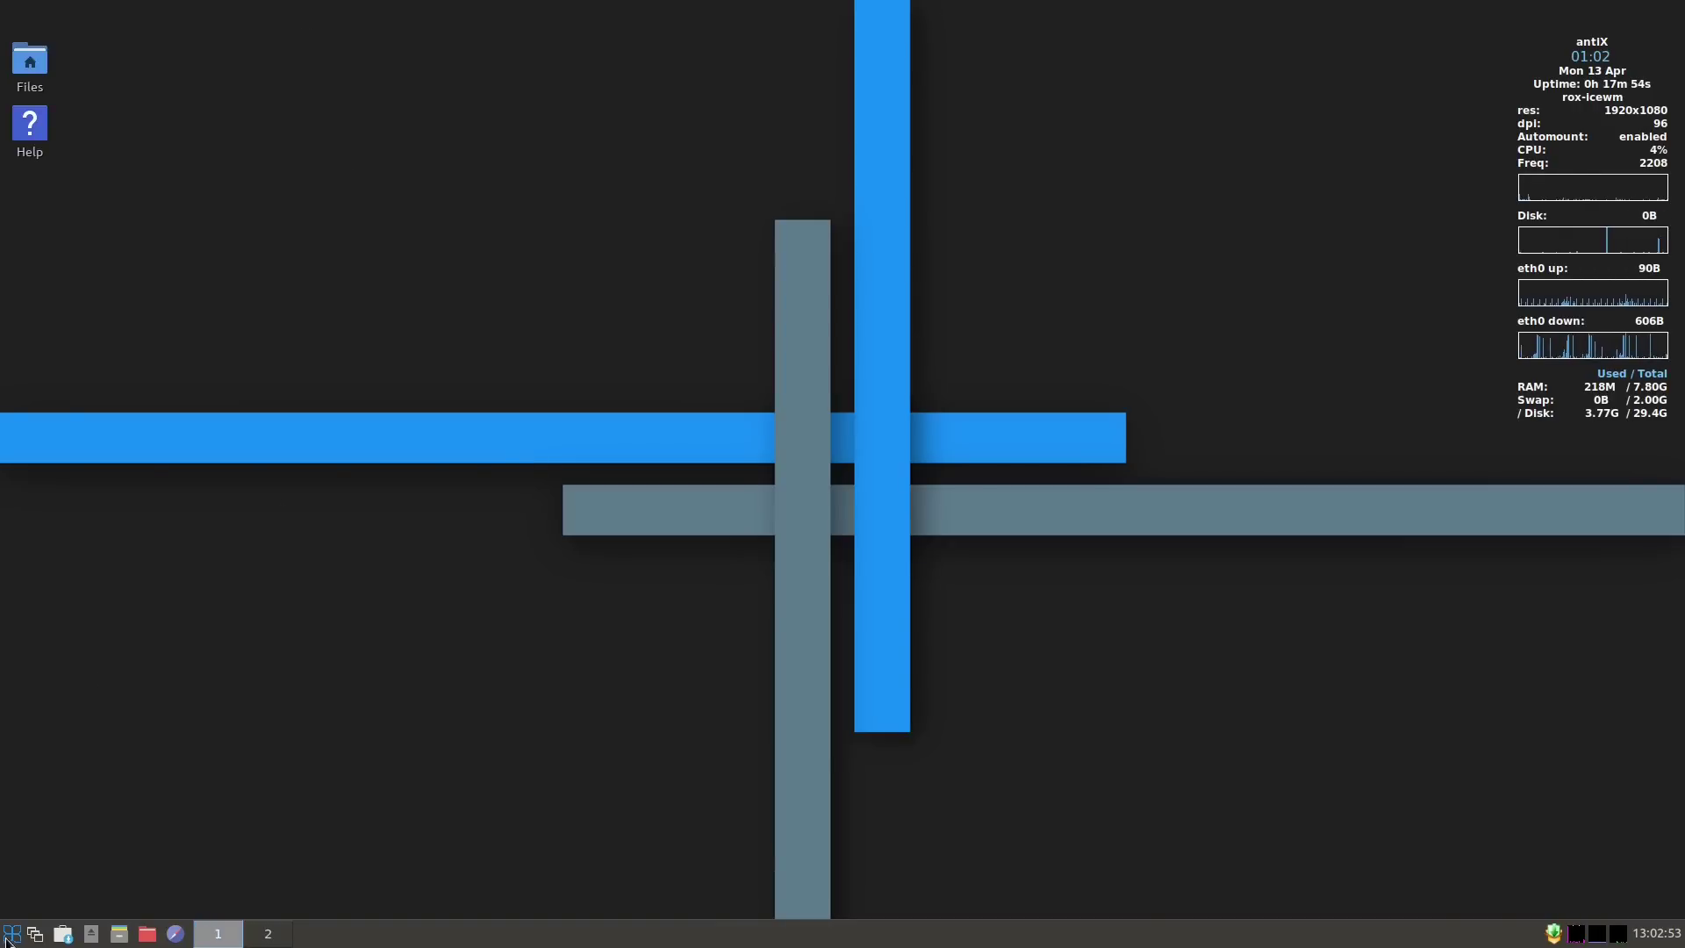
Open the Wallpaper preference, preview several bundled pictures, and apply Light-lines.png as the desktop background.
{"action": "key", "text": "super"}
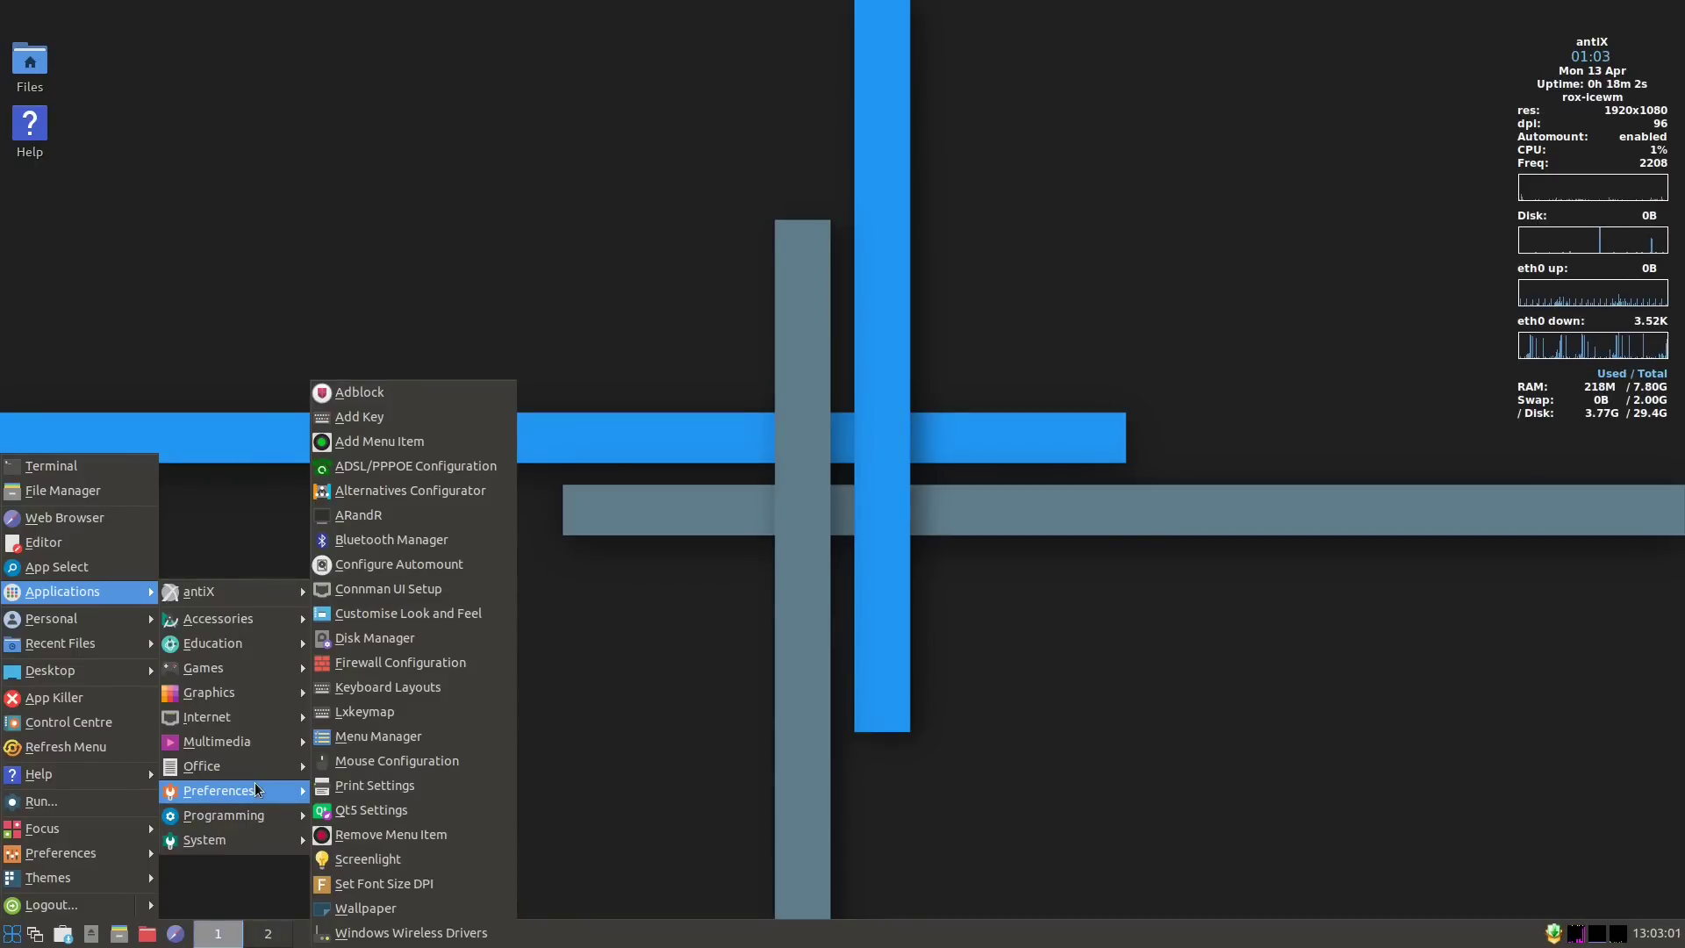
{"action": "left_click", "coordinate": [413, 911]}
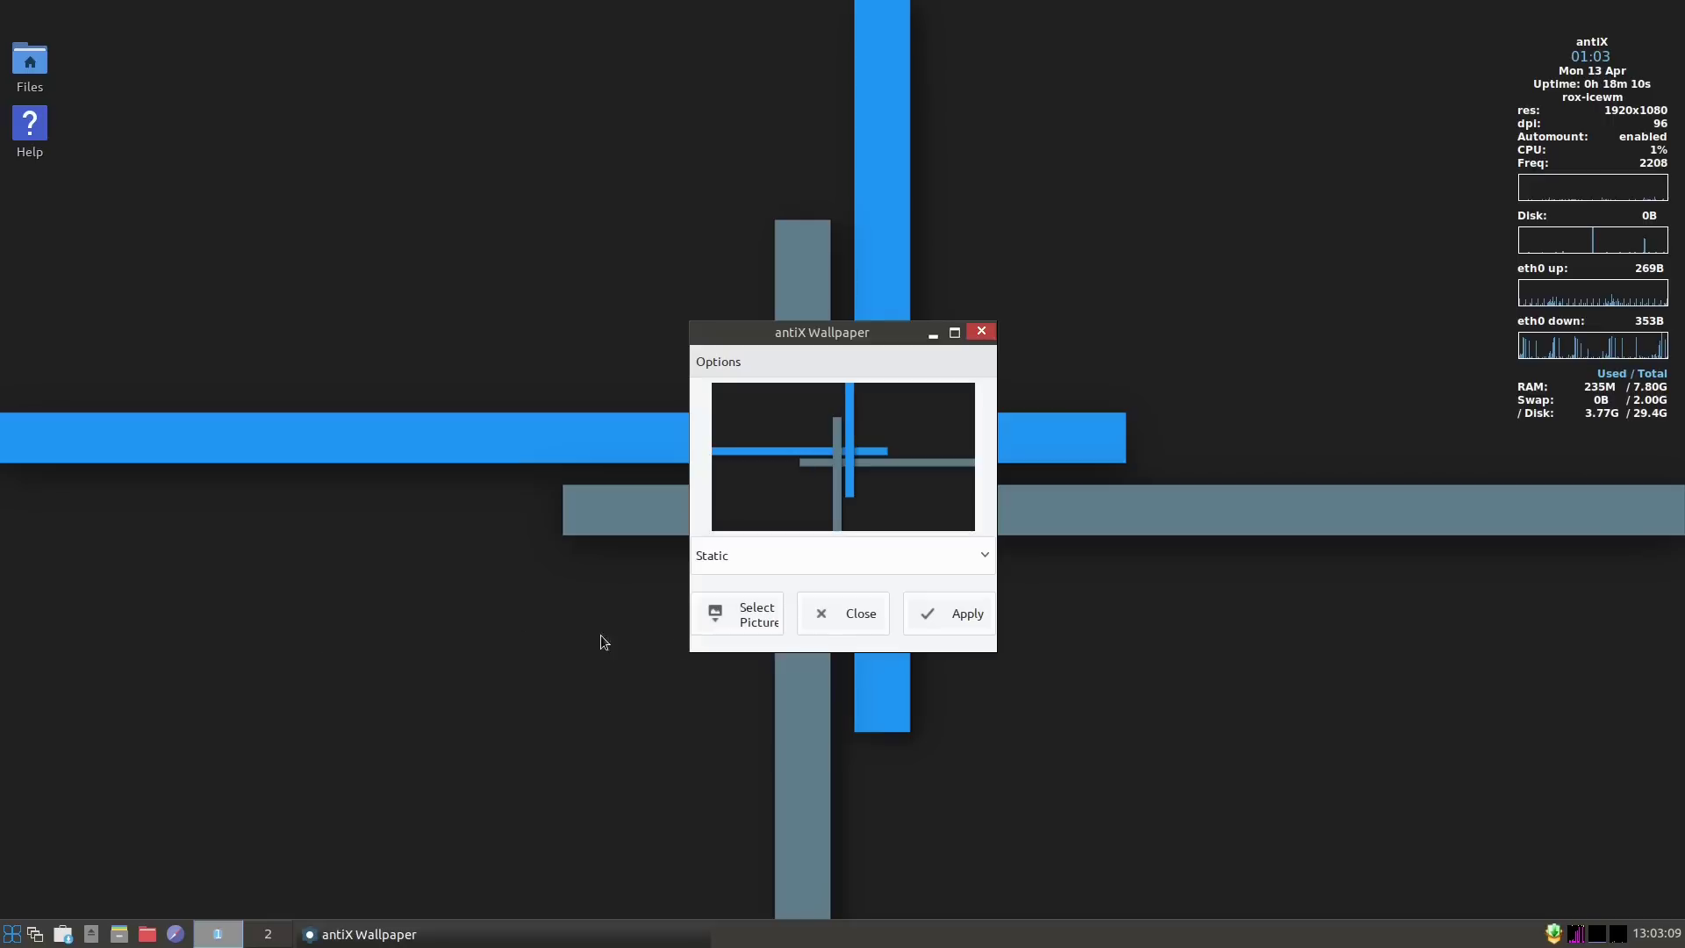
{"action": "left_click", "coordinate": [765, 619]}
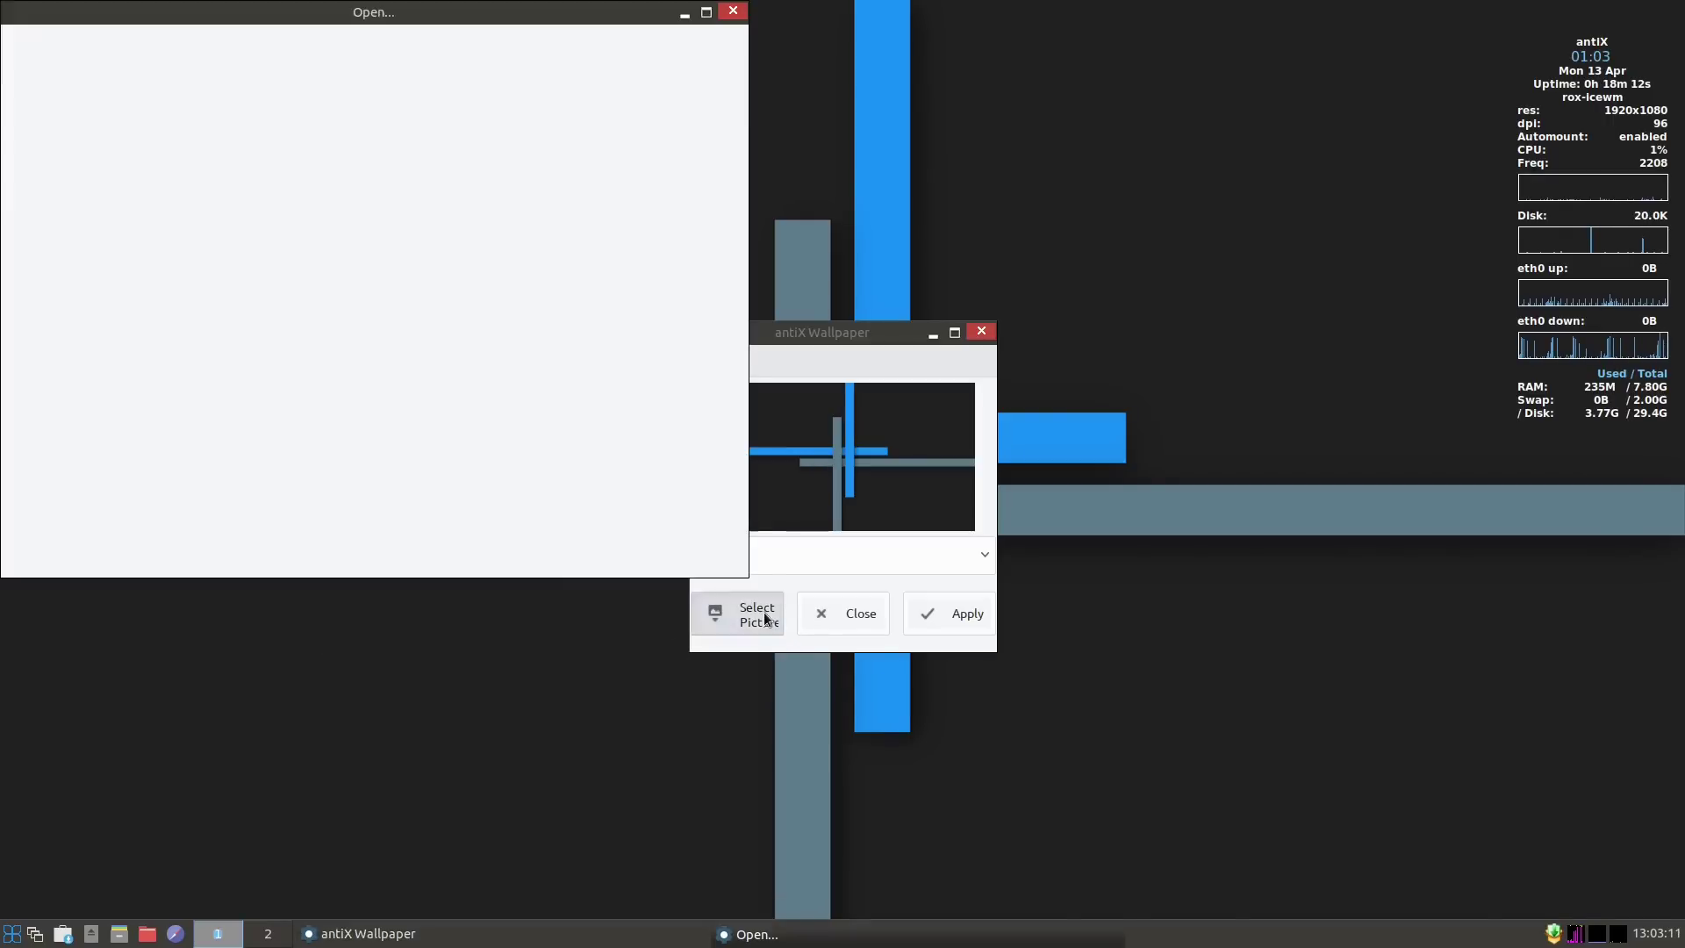
{"action": "left_click", "coordinate": [182, 163]}
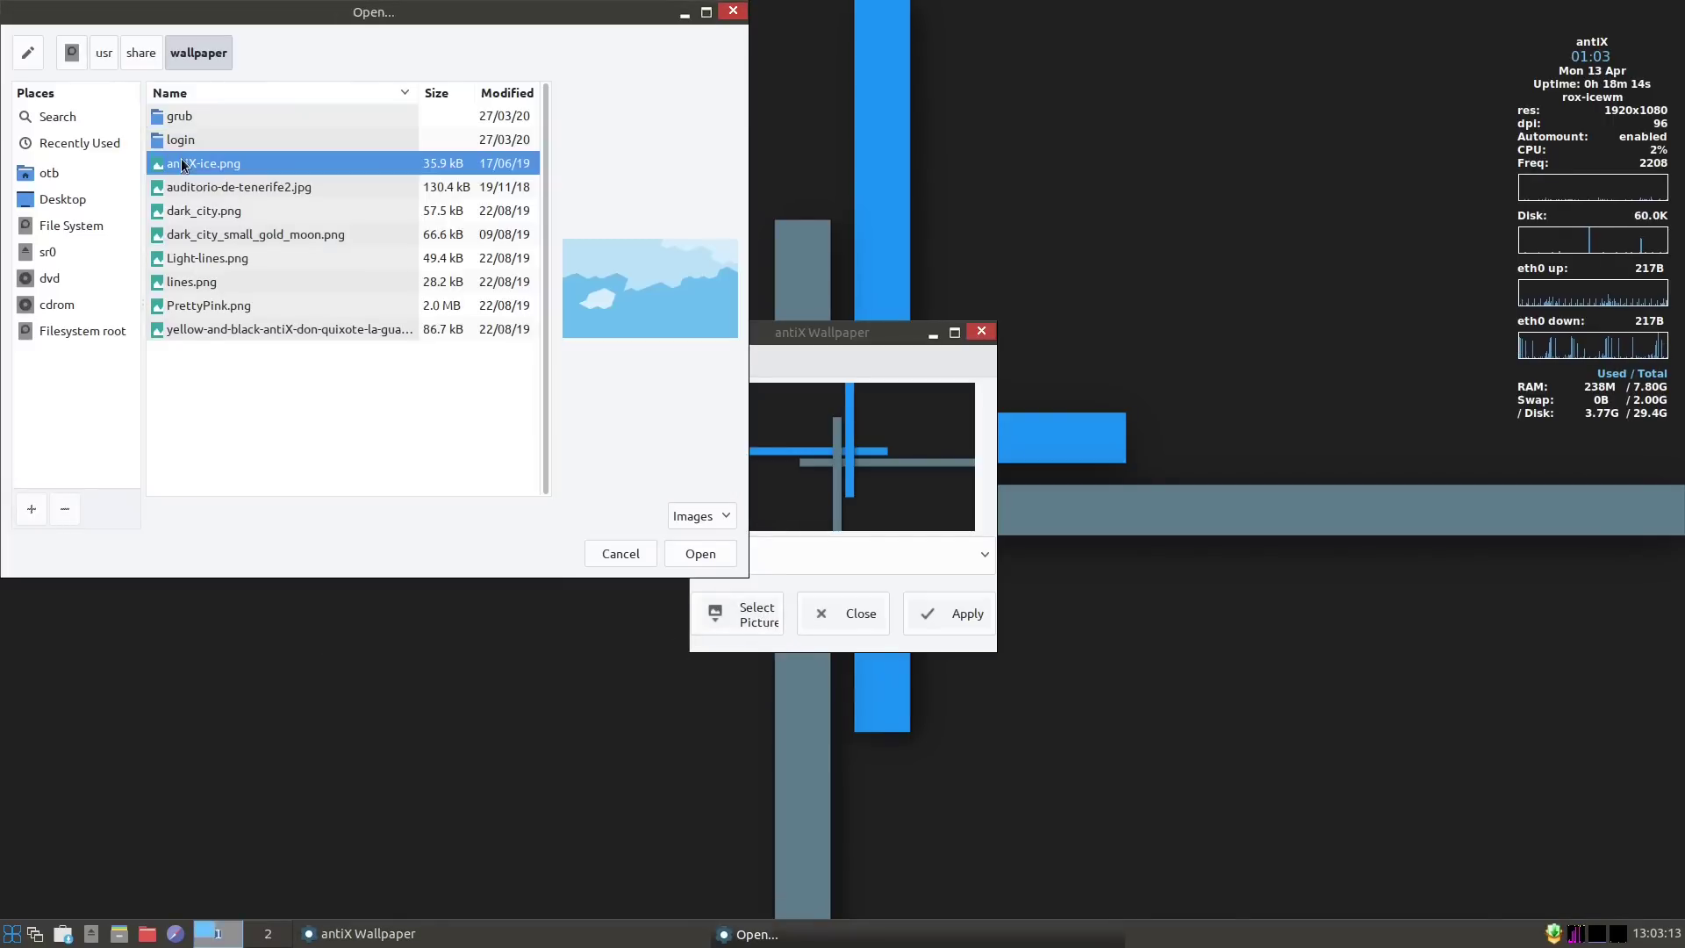
{"action": "left_click", "coordinate": [191, 192]}
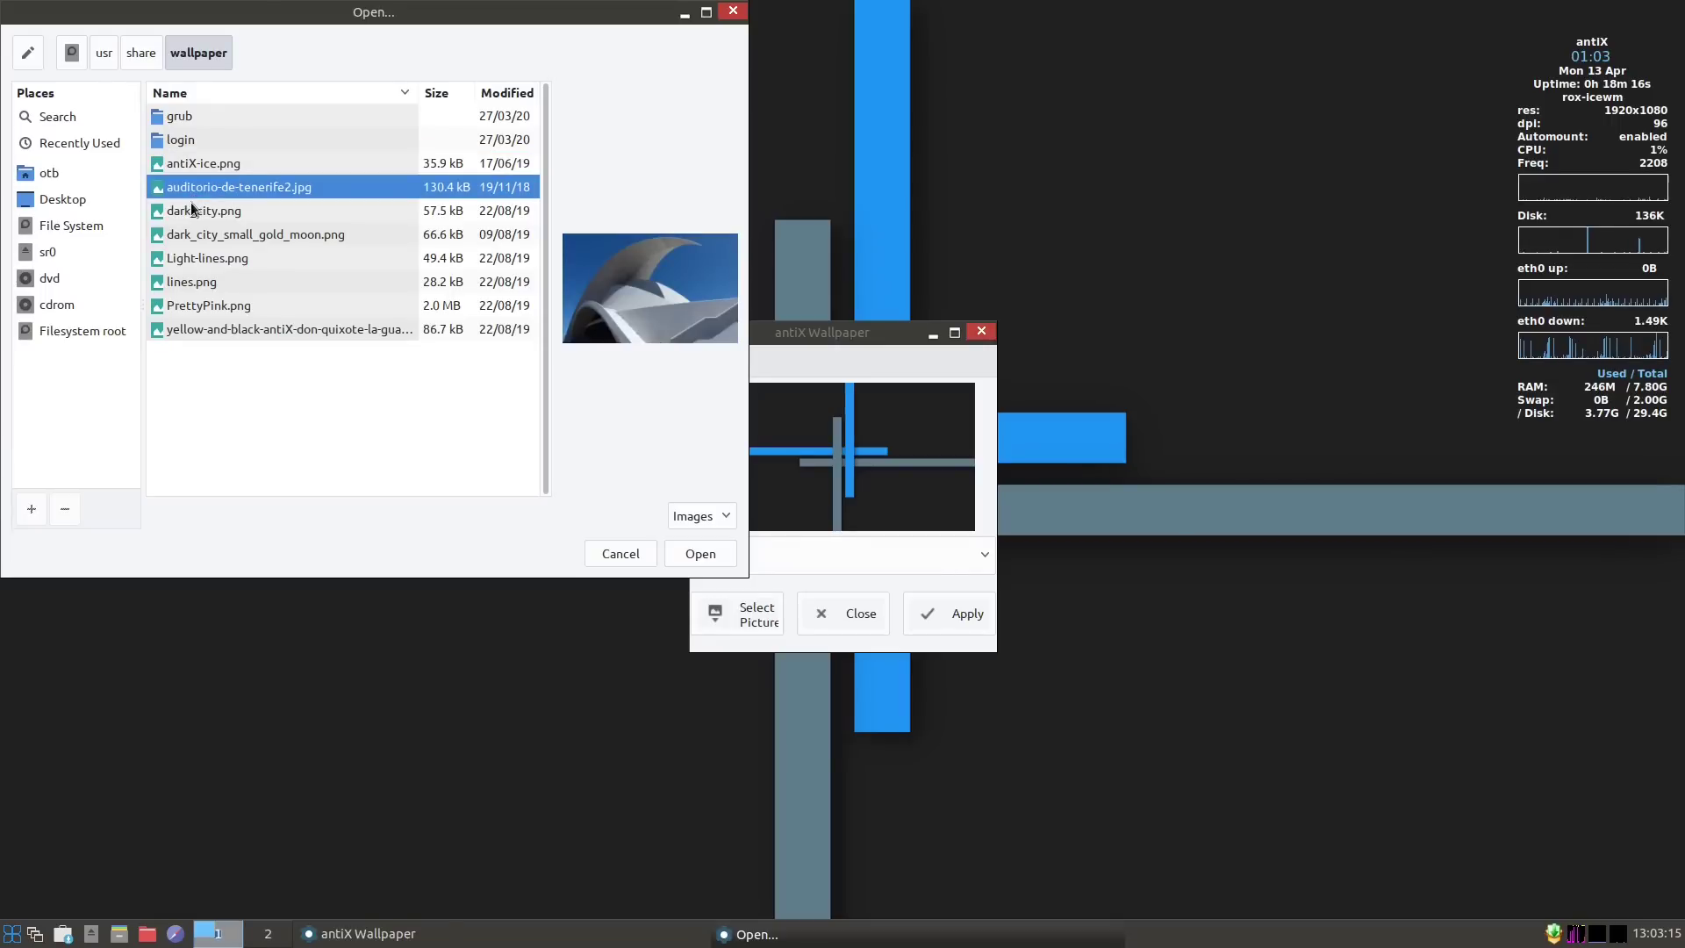
{"action": "left_click", "coordinate": [188, 209]}
{"action": "left_click", "coordinate": [197, 230]}
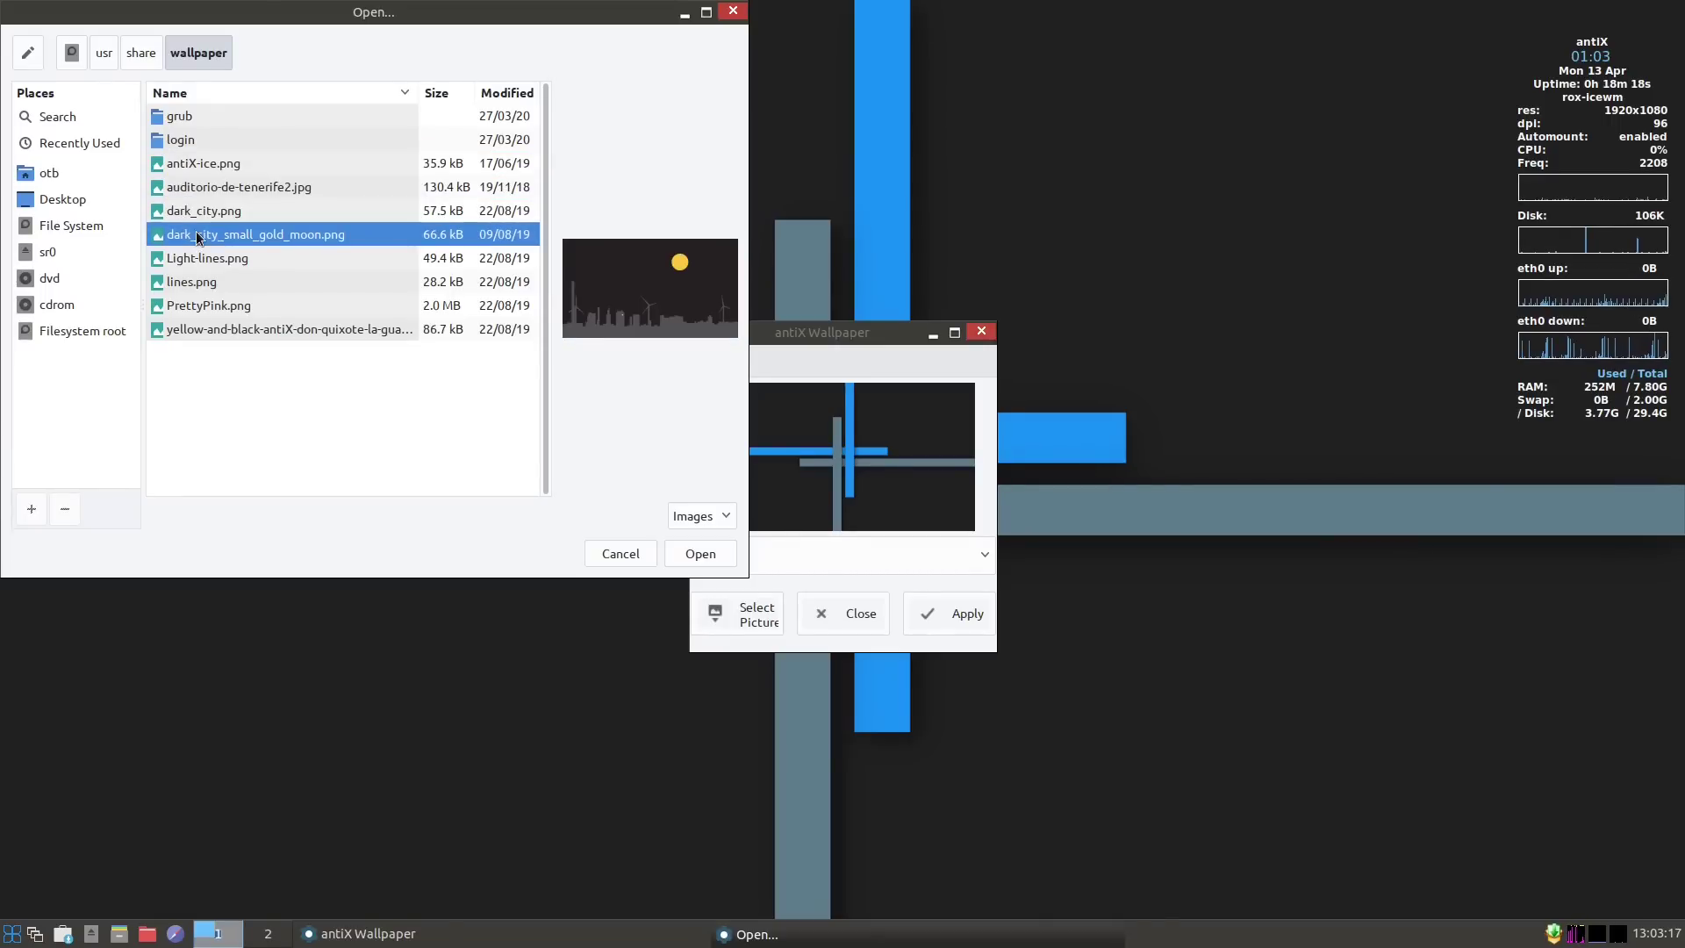
{"action": "left_click", "coordinate": [200, 248]}
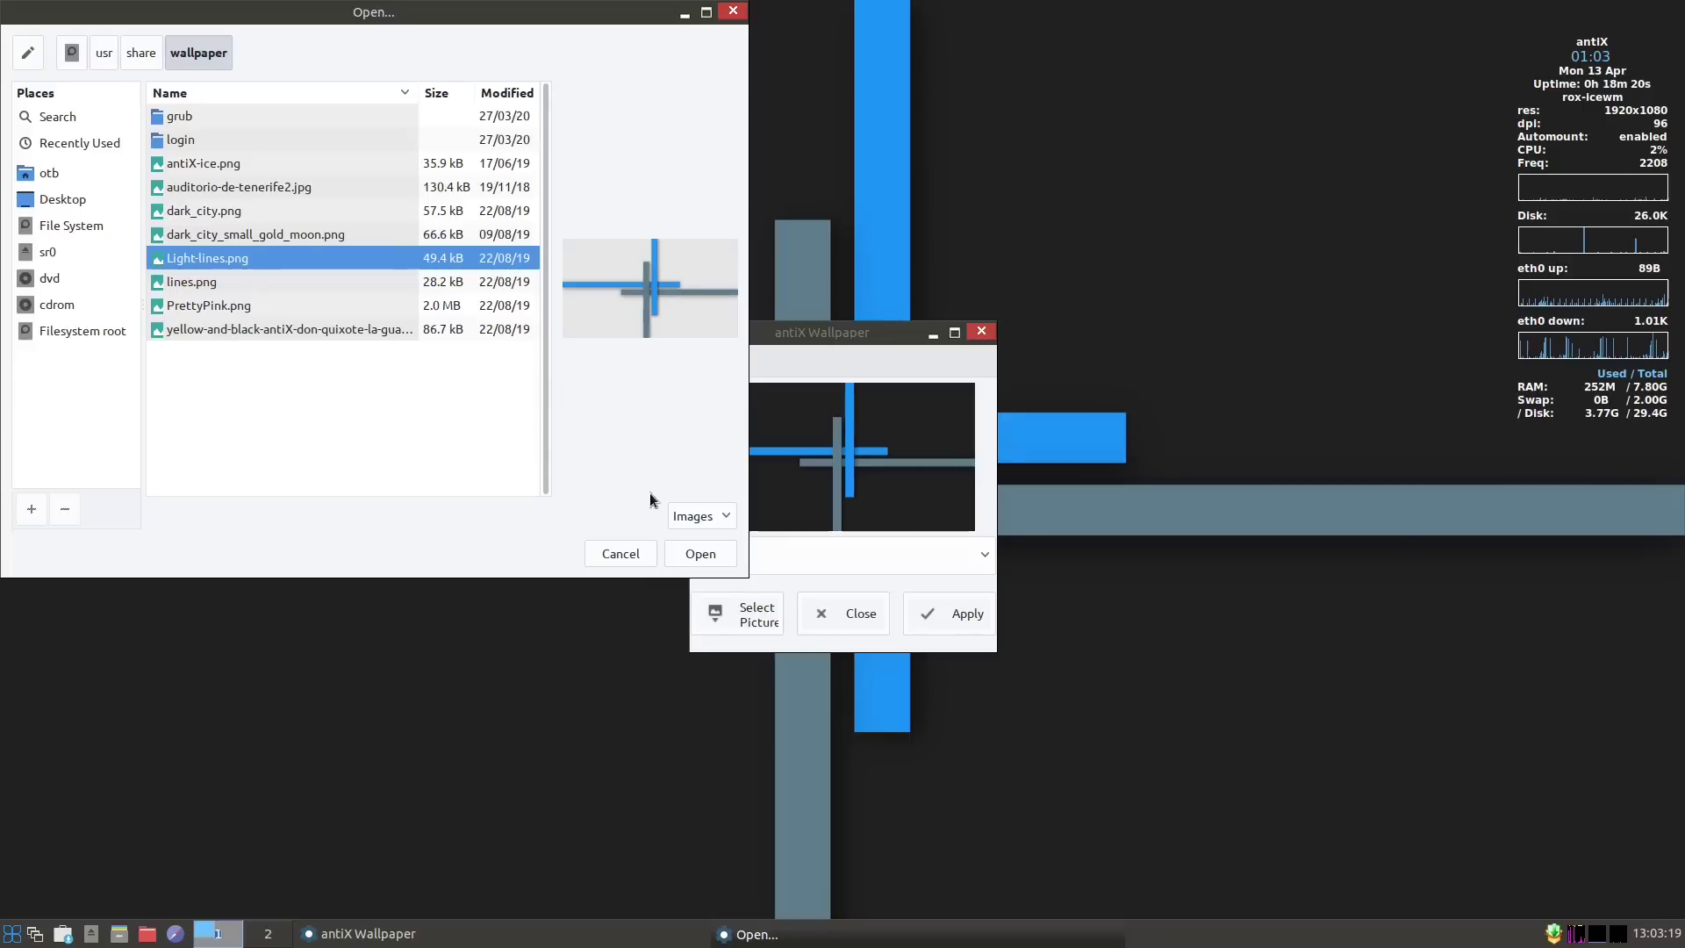
{"action": "left_click", "coordinate": [694, 551]}
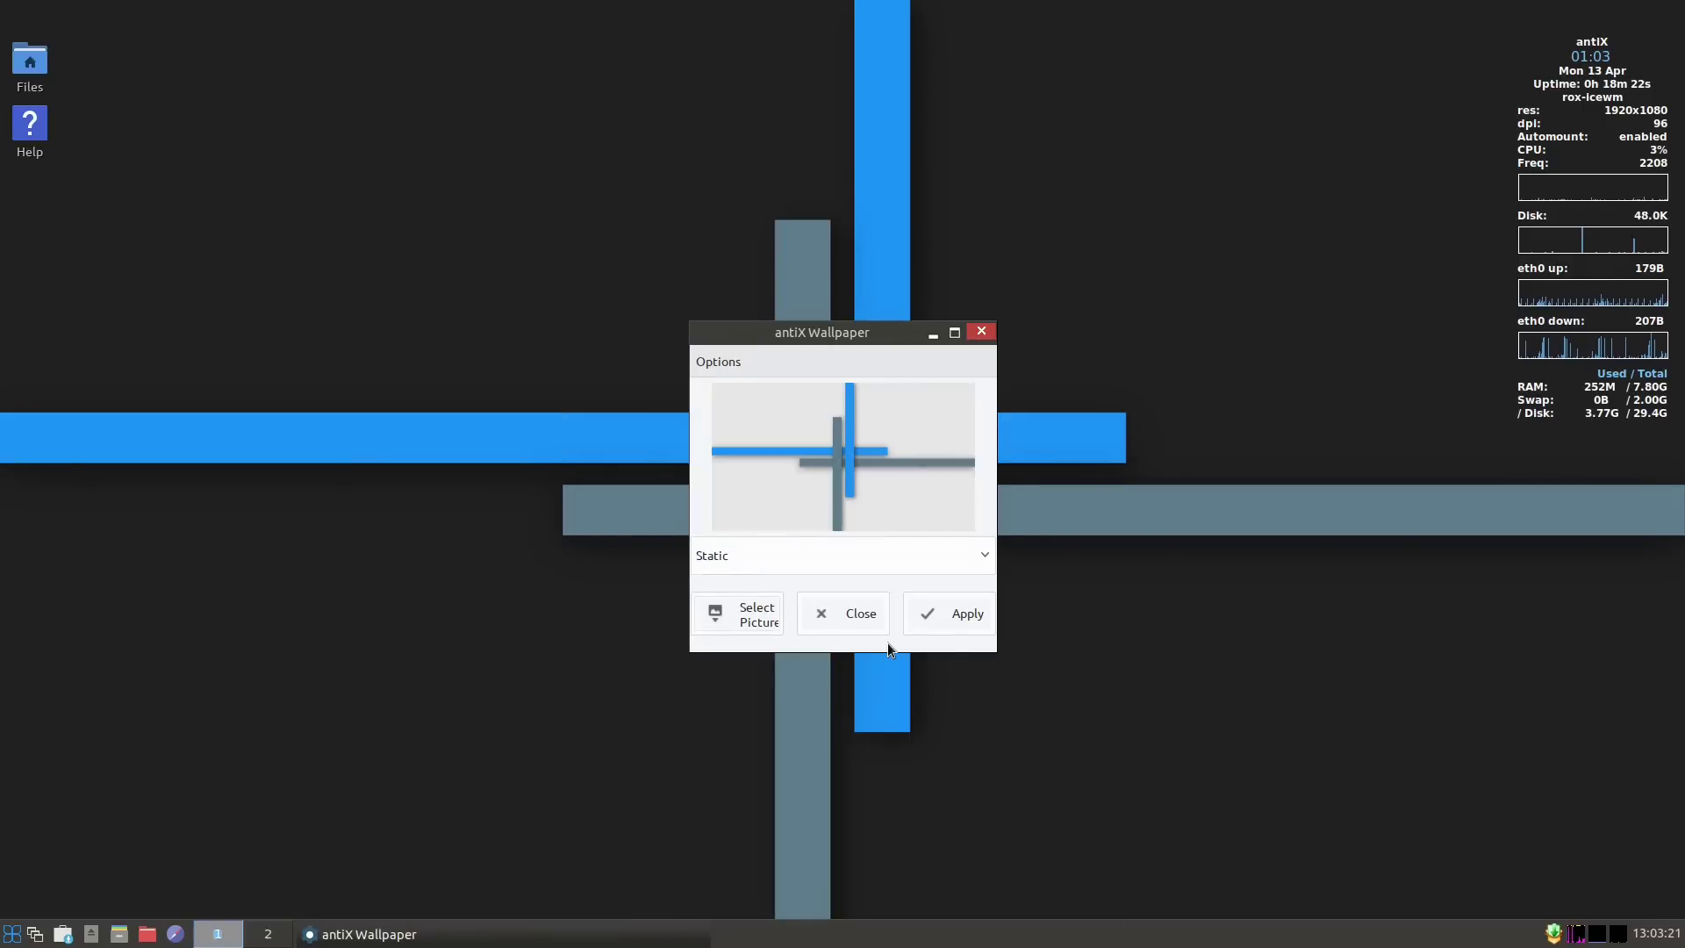
{"action": "left_click", "coordinate": [927, 621]}
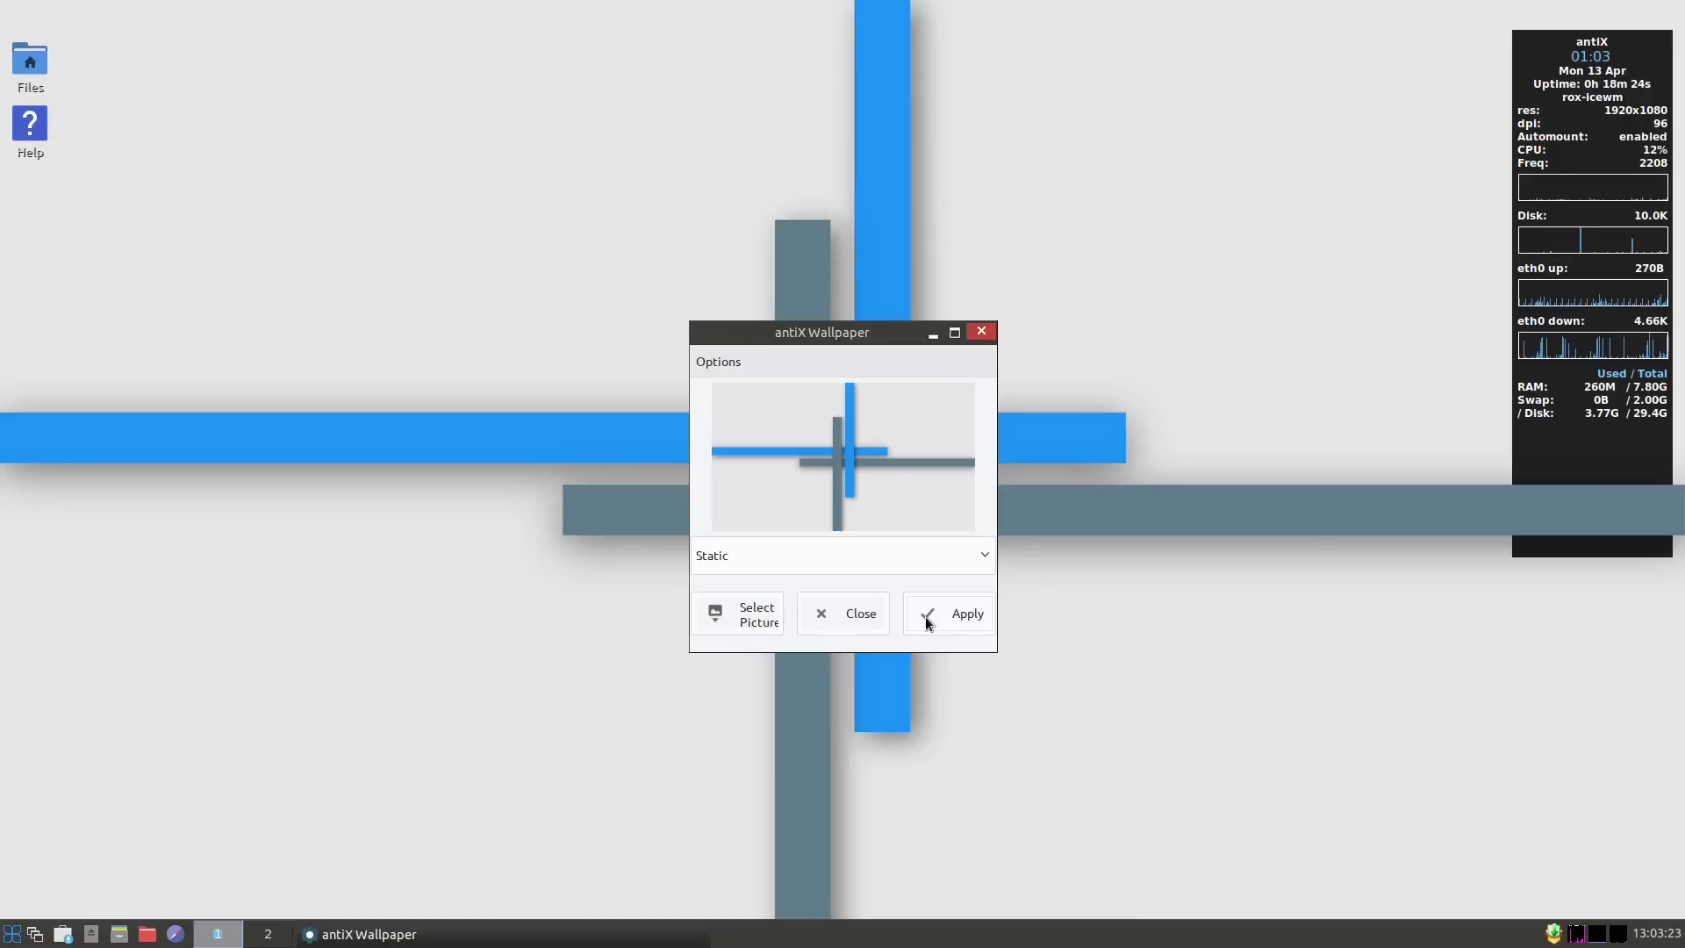
View the wallpaper mode choices keeping Static, apply lines.png as the desktop background, and close antiX Wallpaper.
{"action": "left_click", "coordinate": [826, 563]}
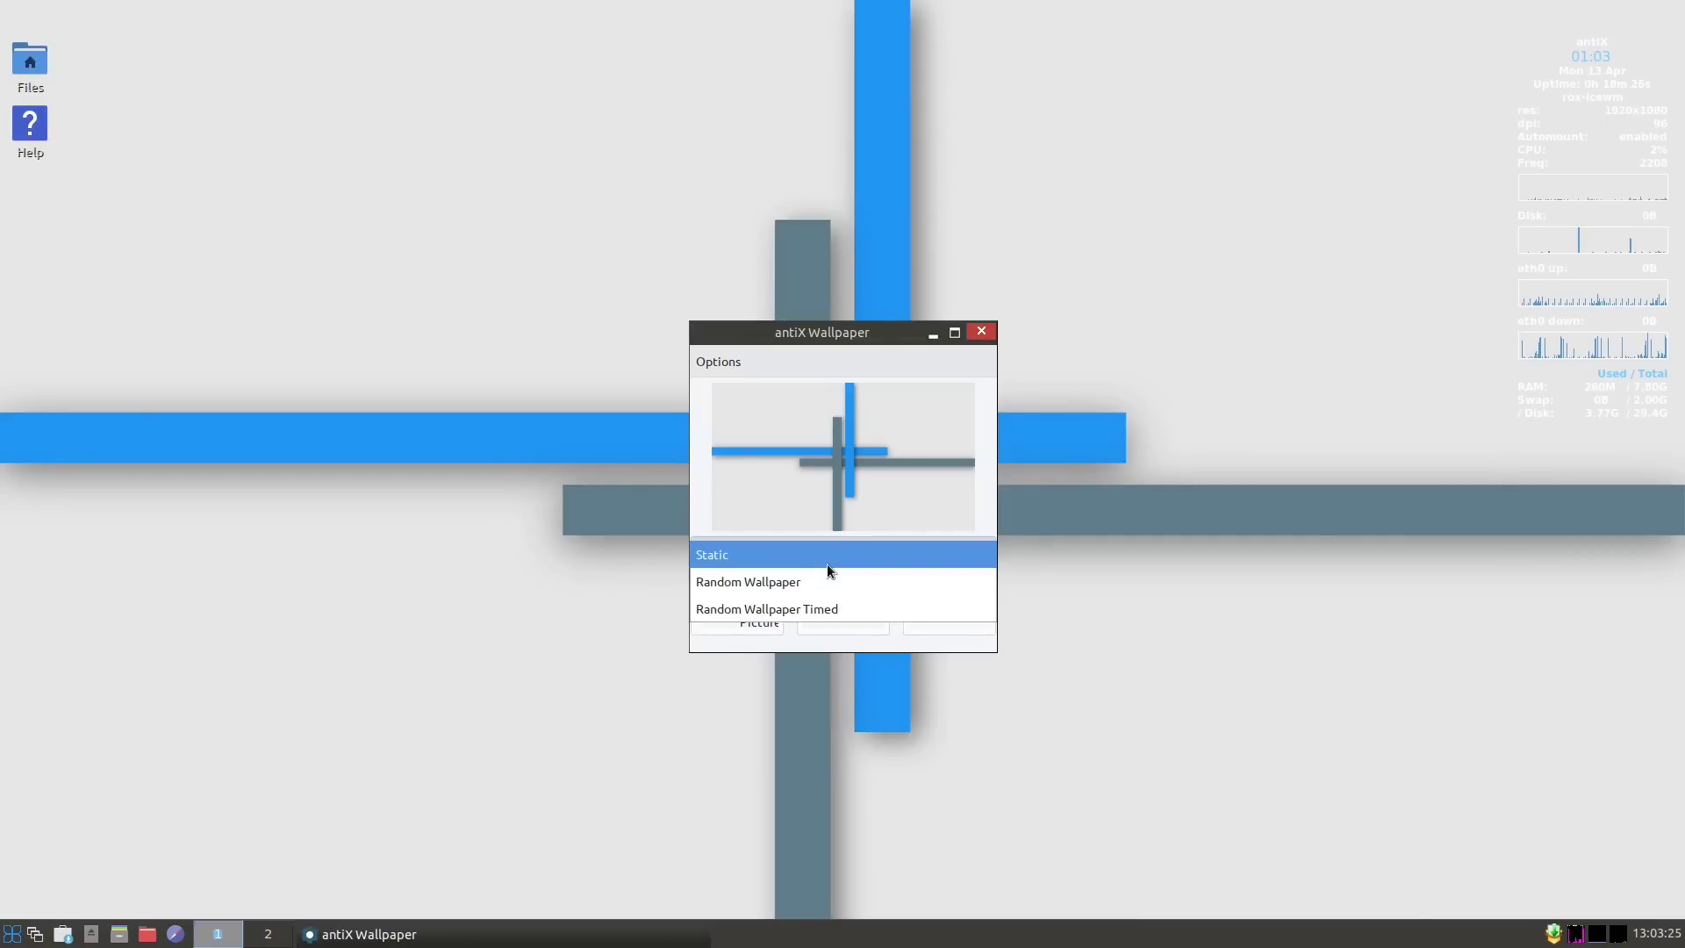
{"action": "left_click", "coordinate": [824, 551]}
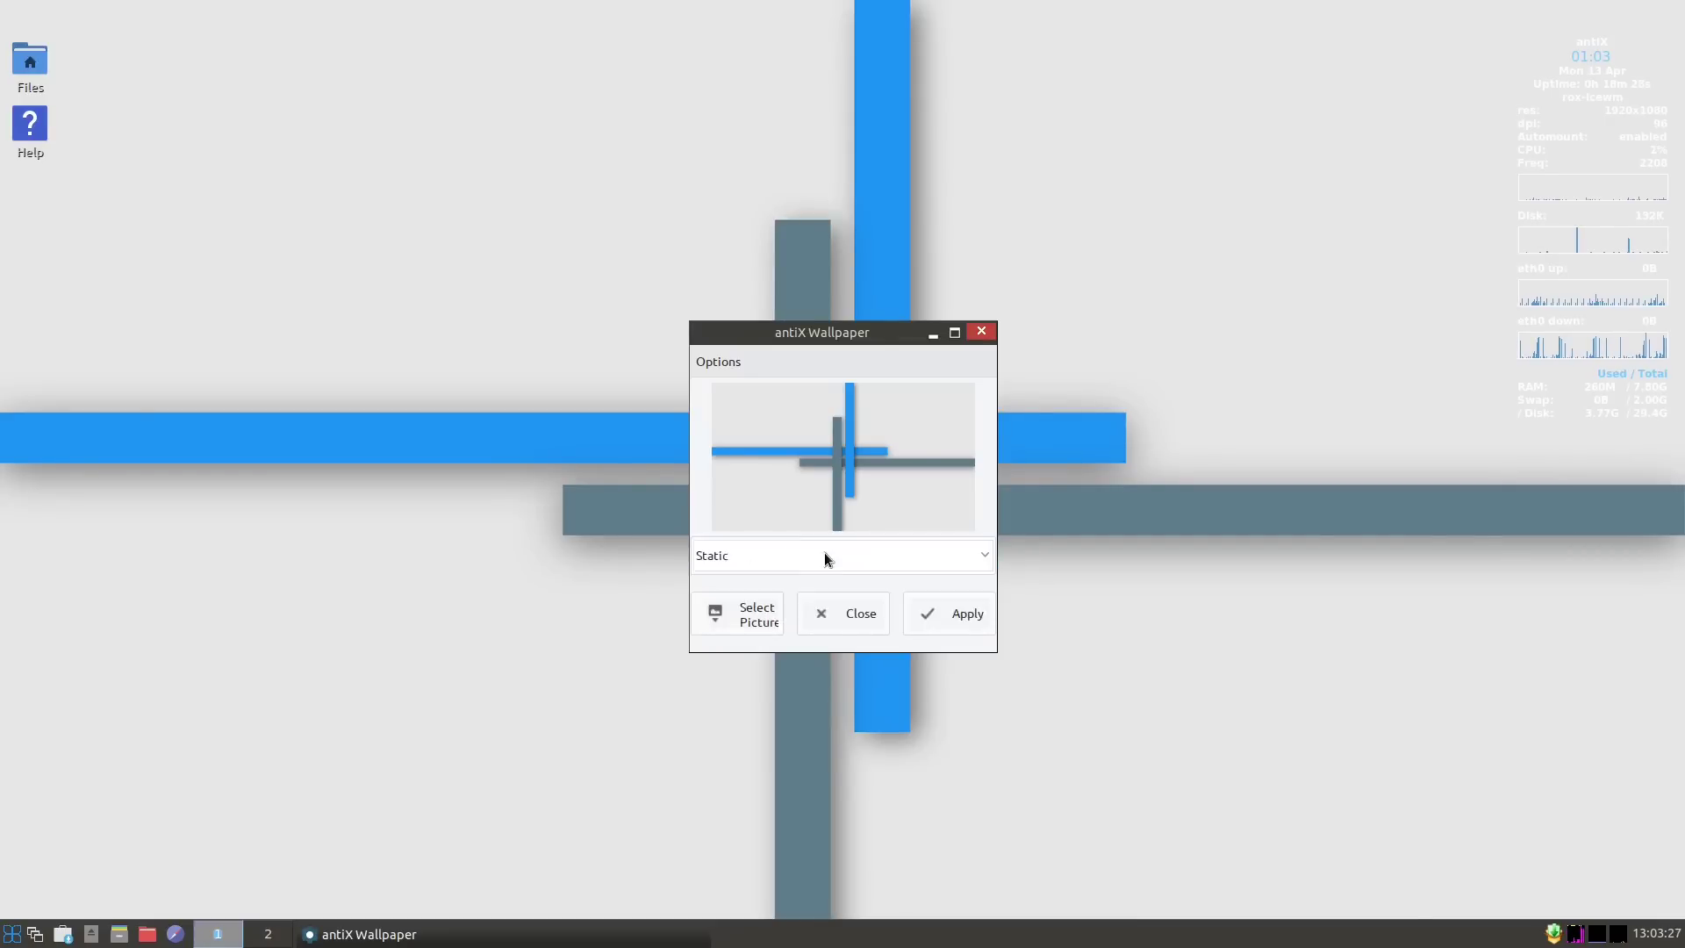
{"action": "left_click", "coordinate": [757, 616]}
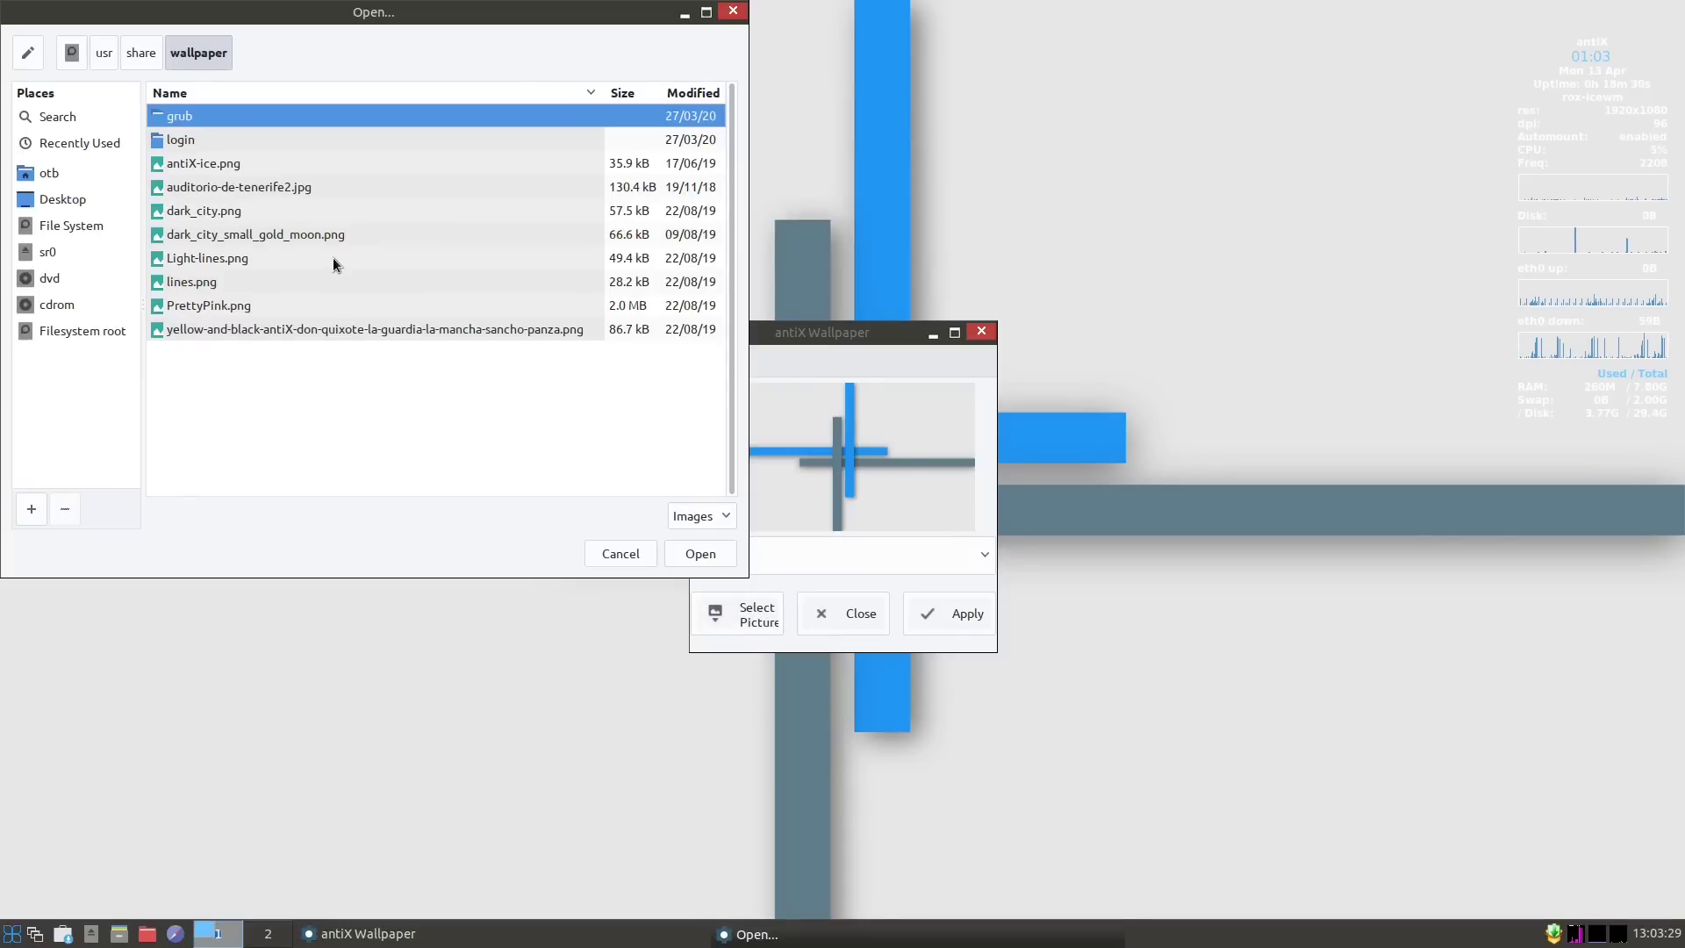
{"action": "left_click", "coordinate": [230, 187]}
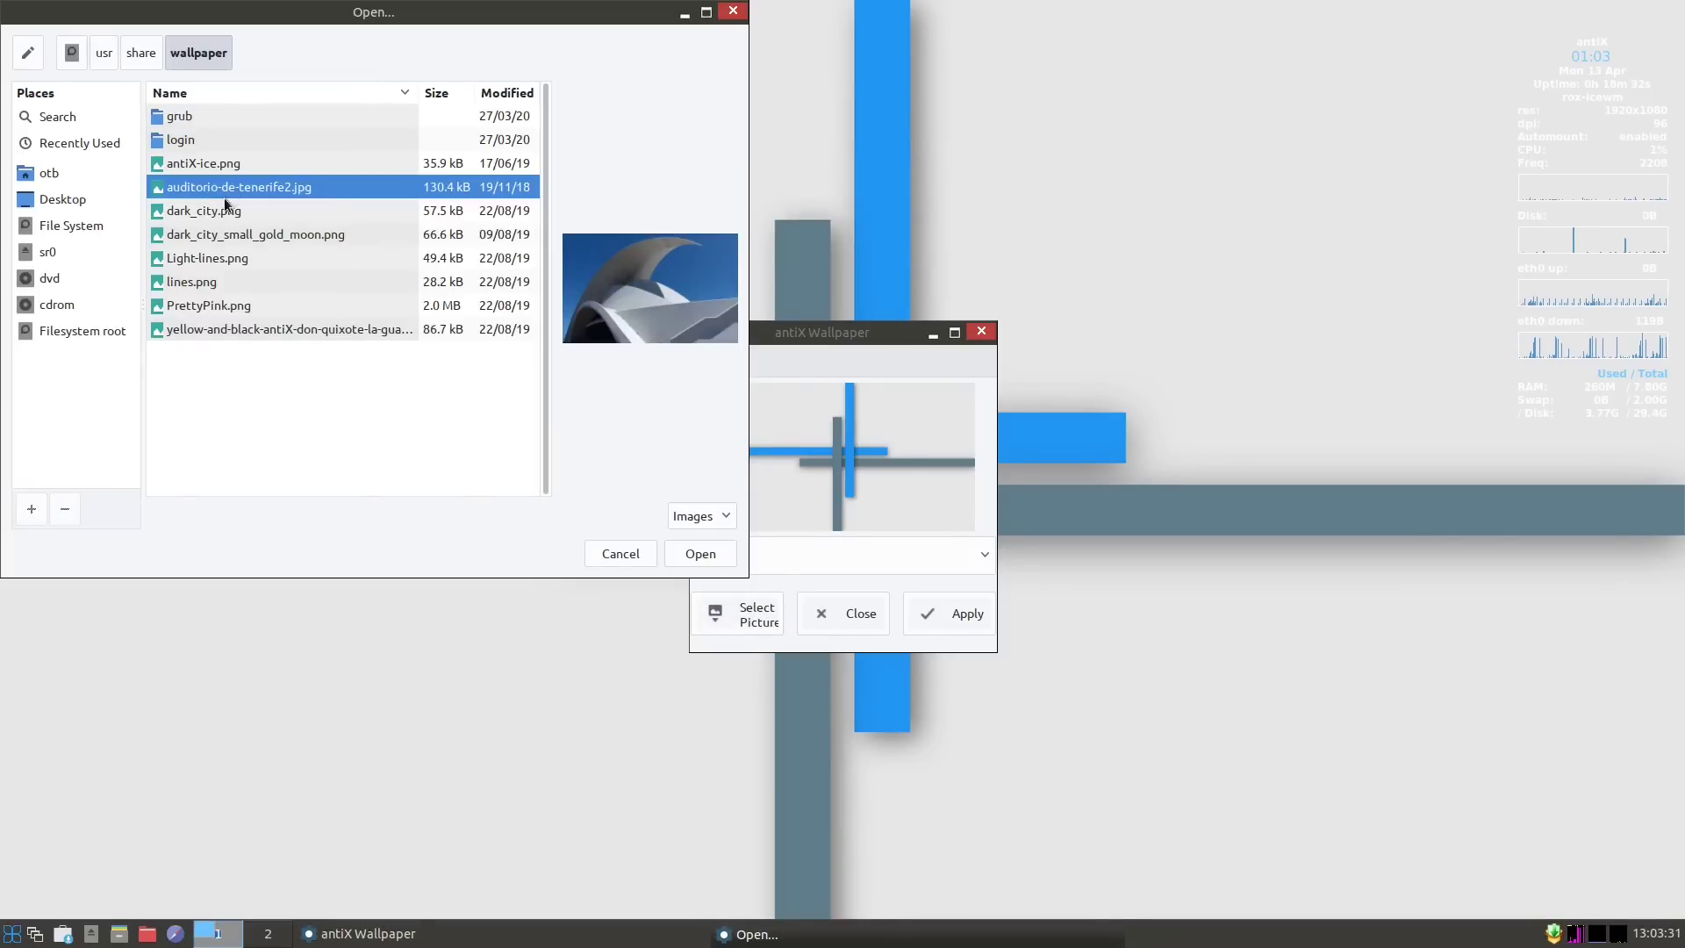
{"action": "left_click", "coordinate": [223, 304]}
{"action": "left_click", "coordinate": [217, 283]}
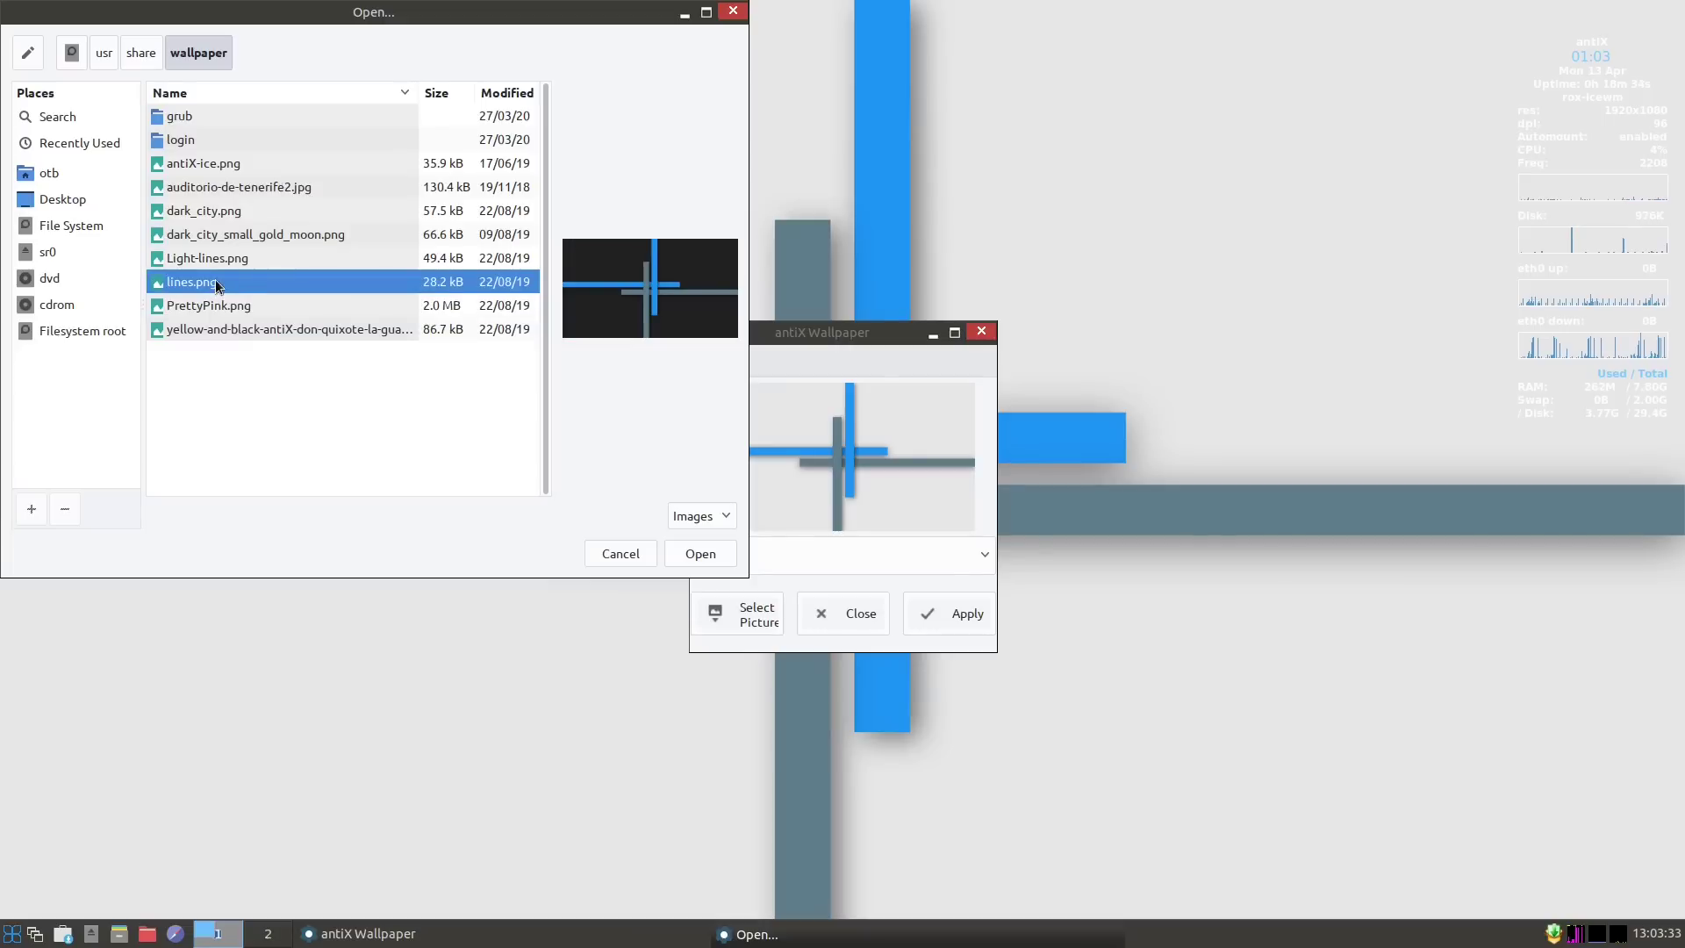
{"action": "left_click", "coordinate": [716, 555]}
{"action": "left_click", "coordinate": [970, 614]}
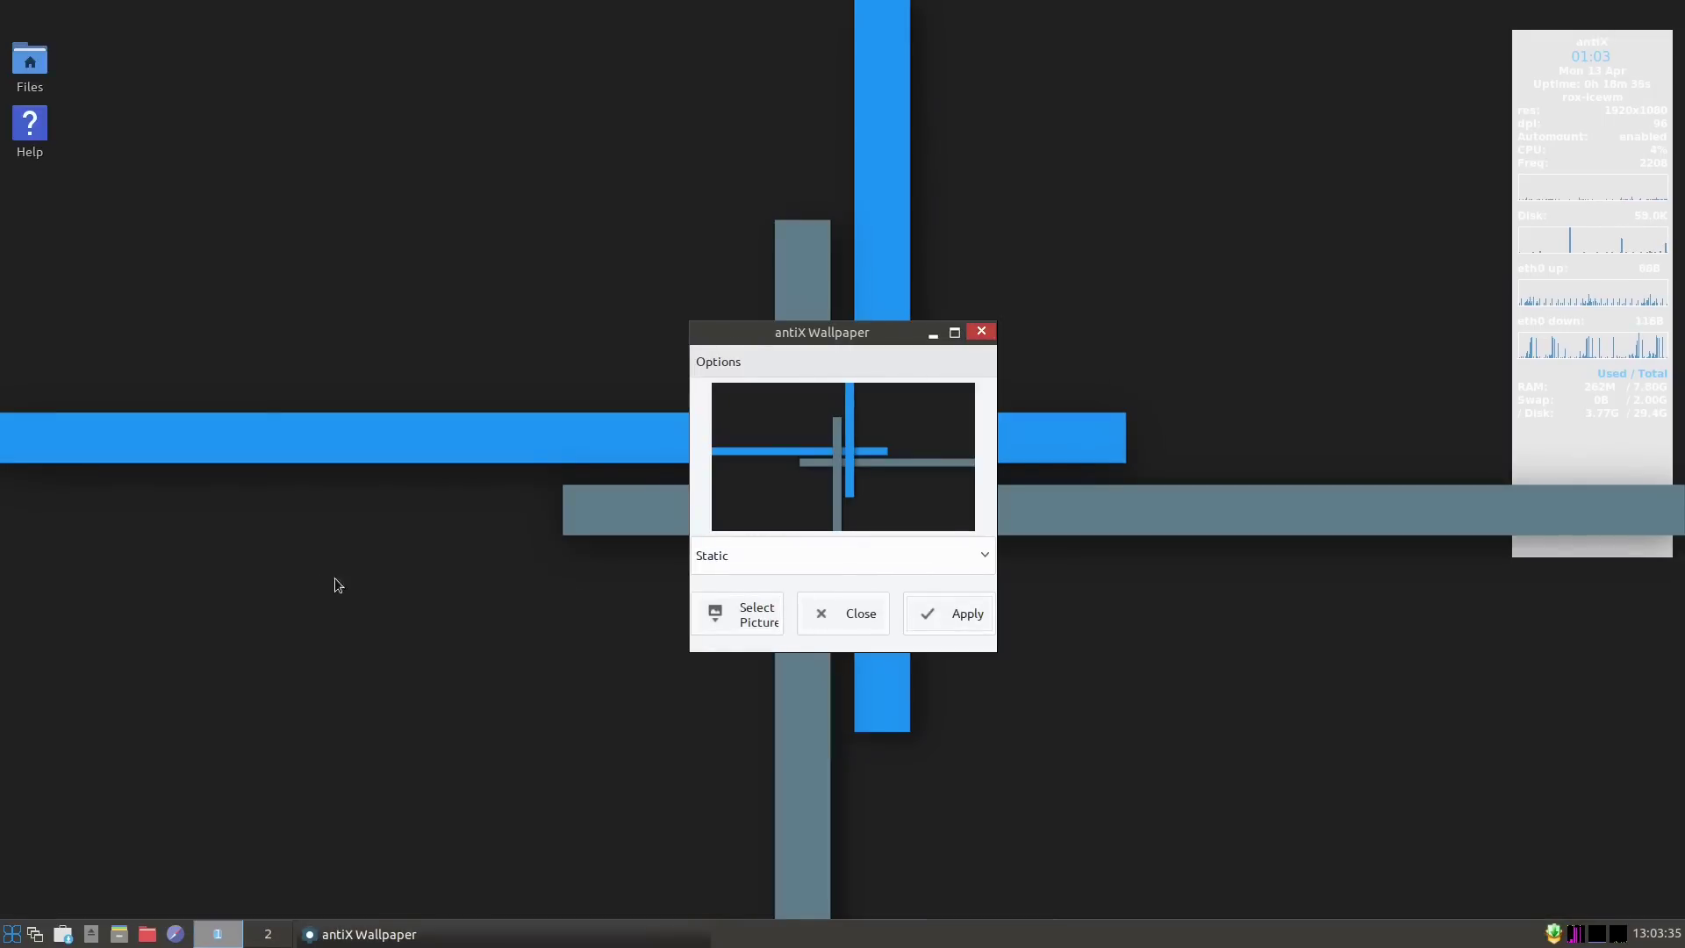
{"action": "left_click", "coordinate": [977, 334]}
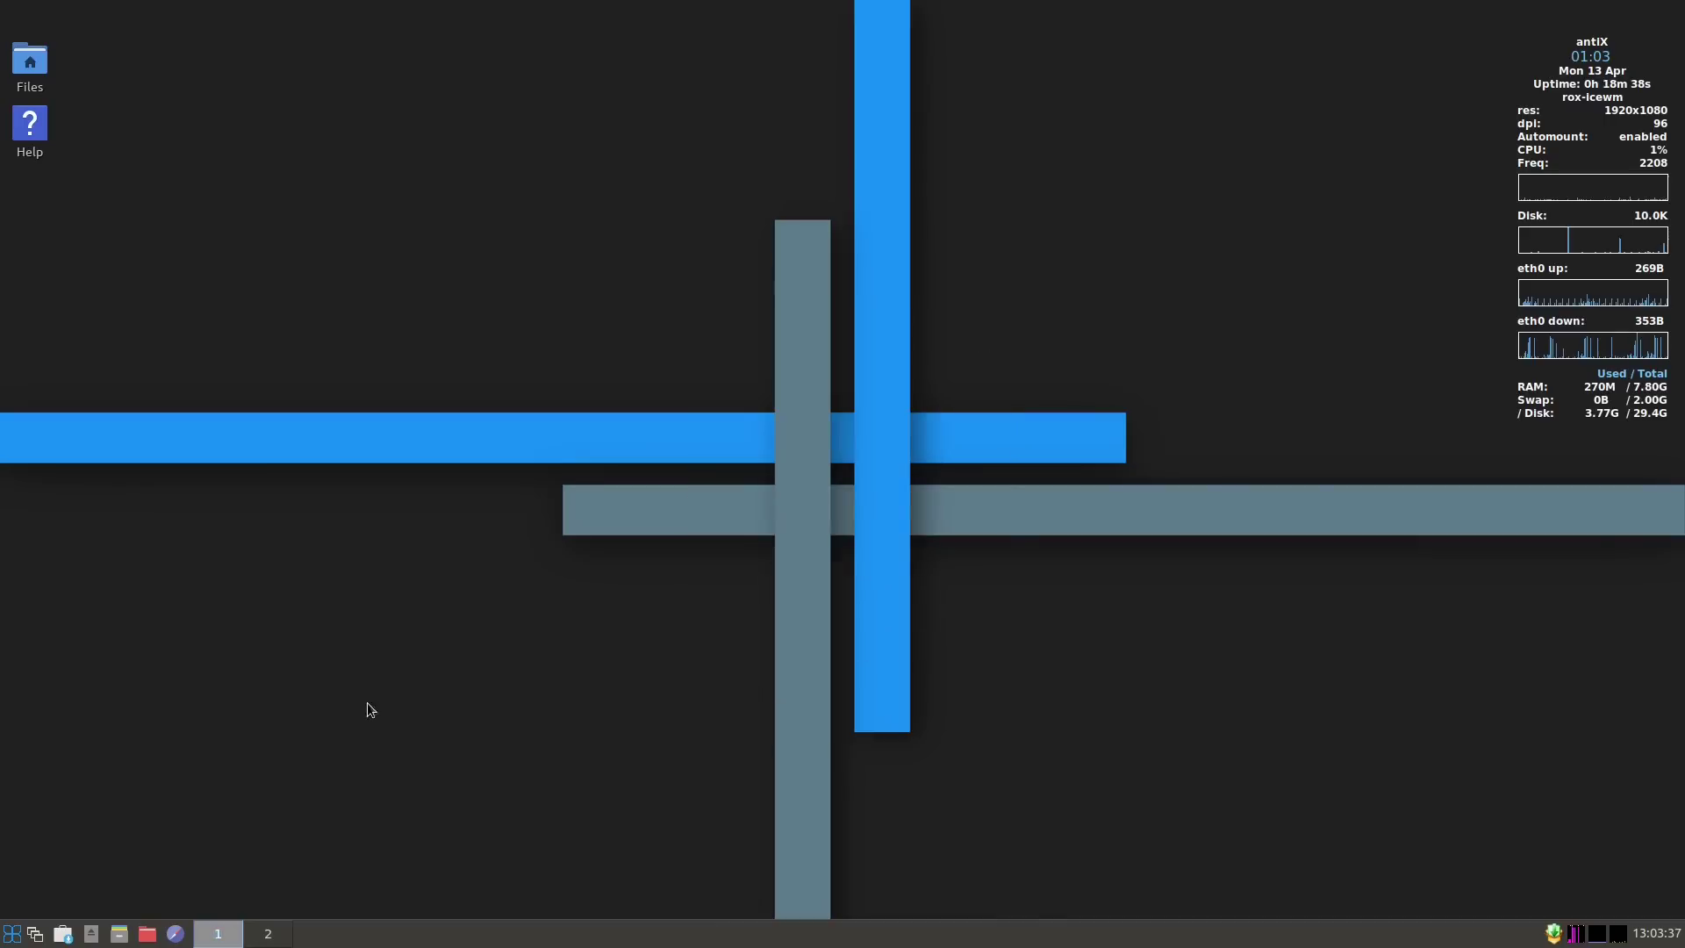
Launch Geany from the Programming applications, check its version in the About information, and close it.
{"action": "left_click", "coordinate": [12, 933]}
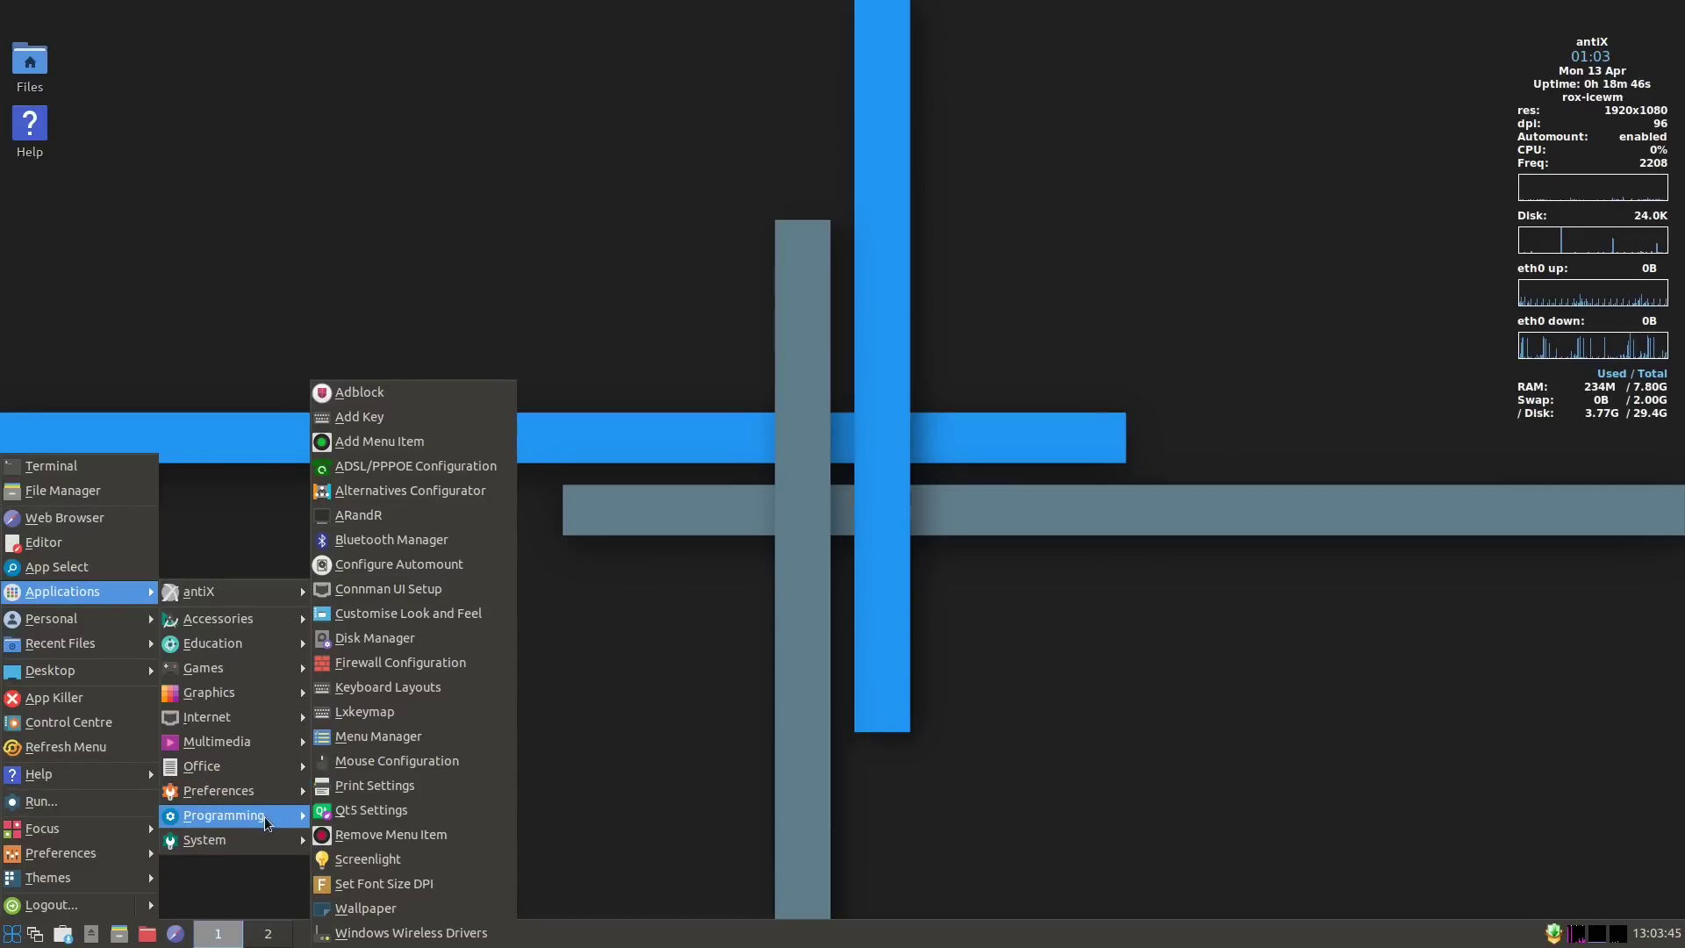
{"action": "mouse_move", "coordinate": [268, 820]}
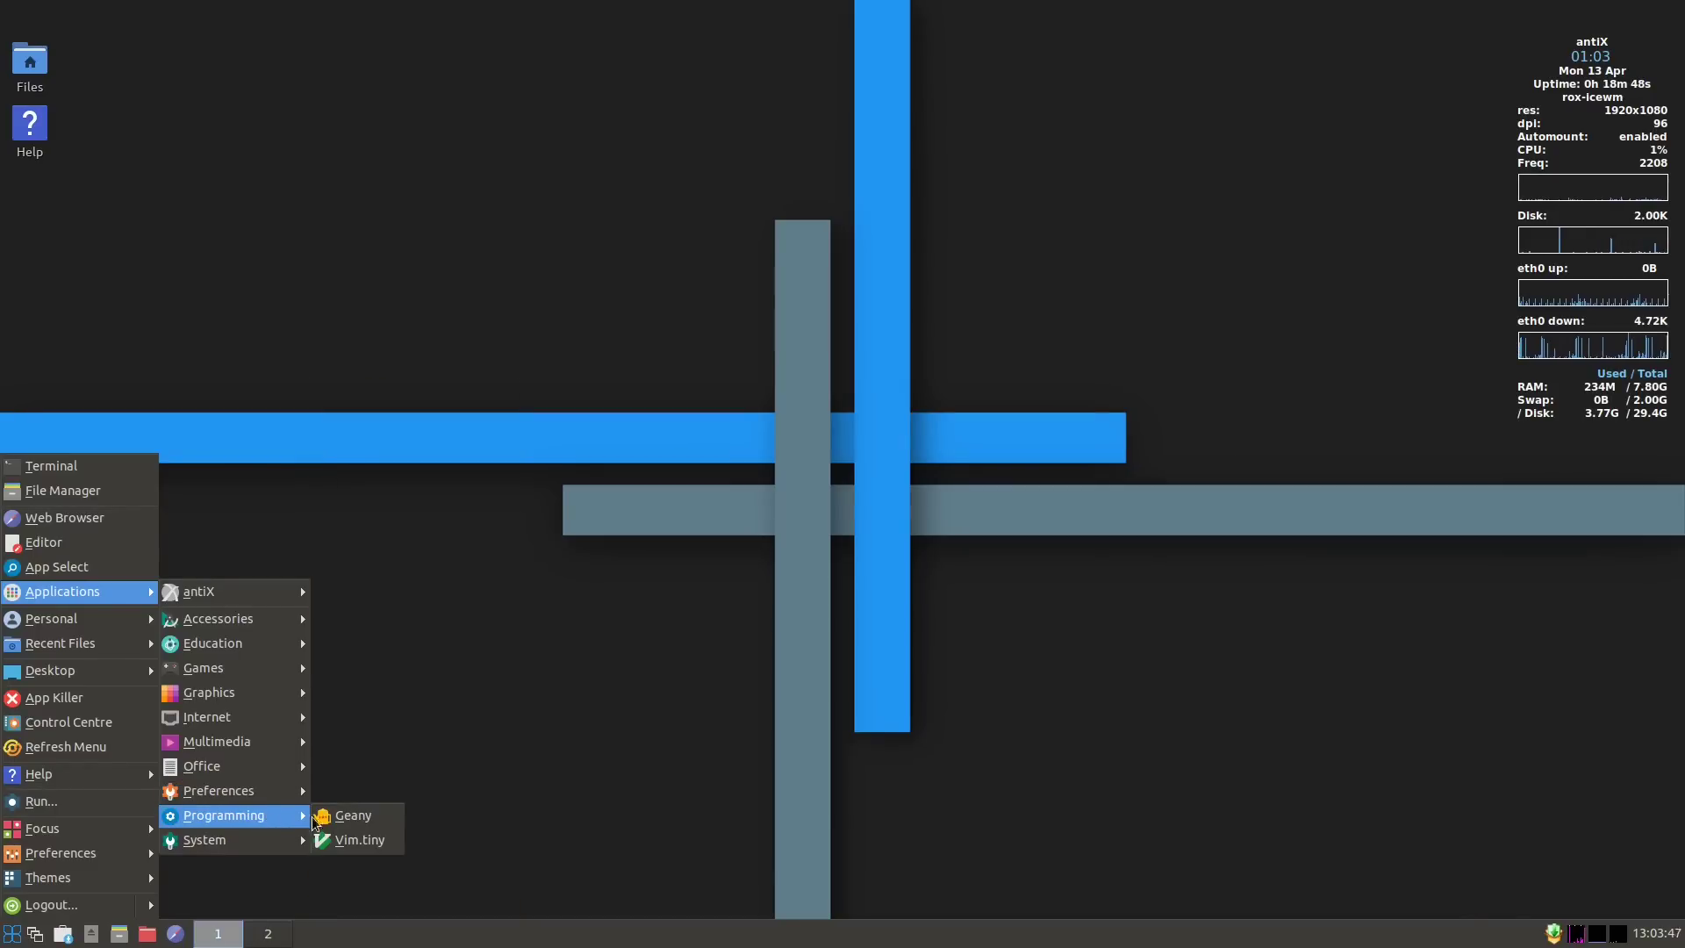
{"action": "left_click", "coordinate": [353, 816]}
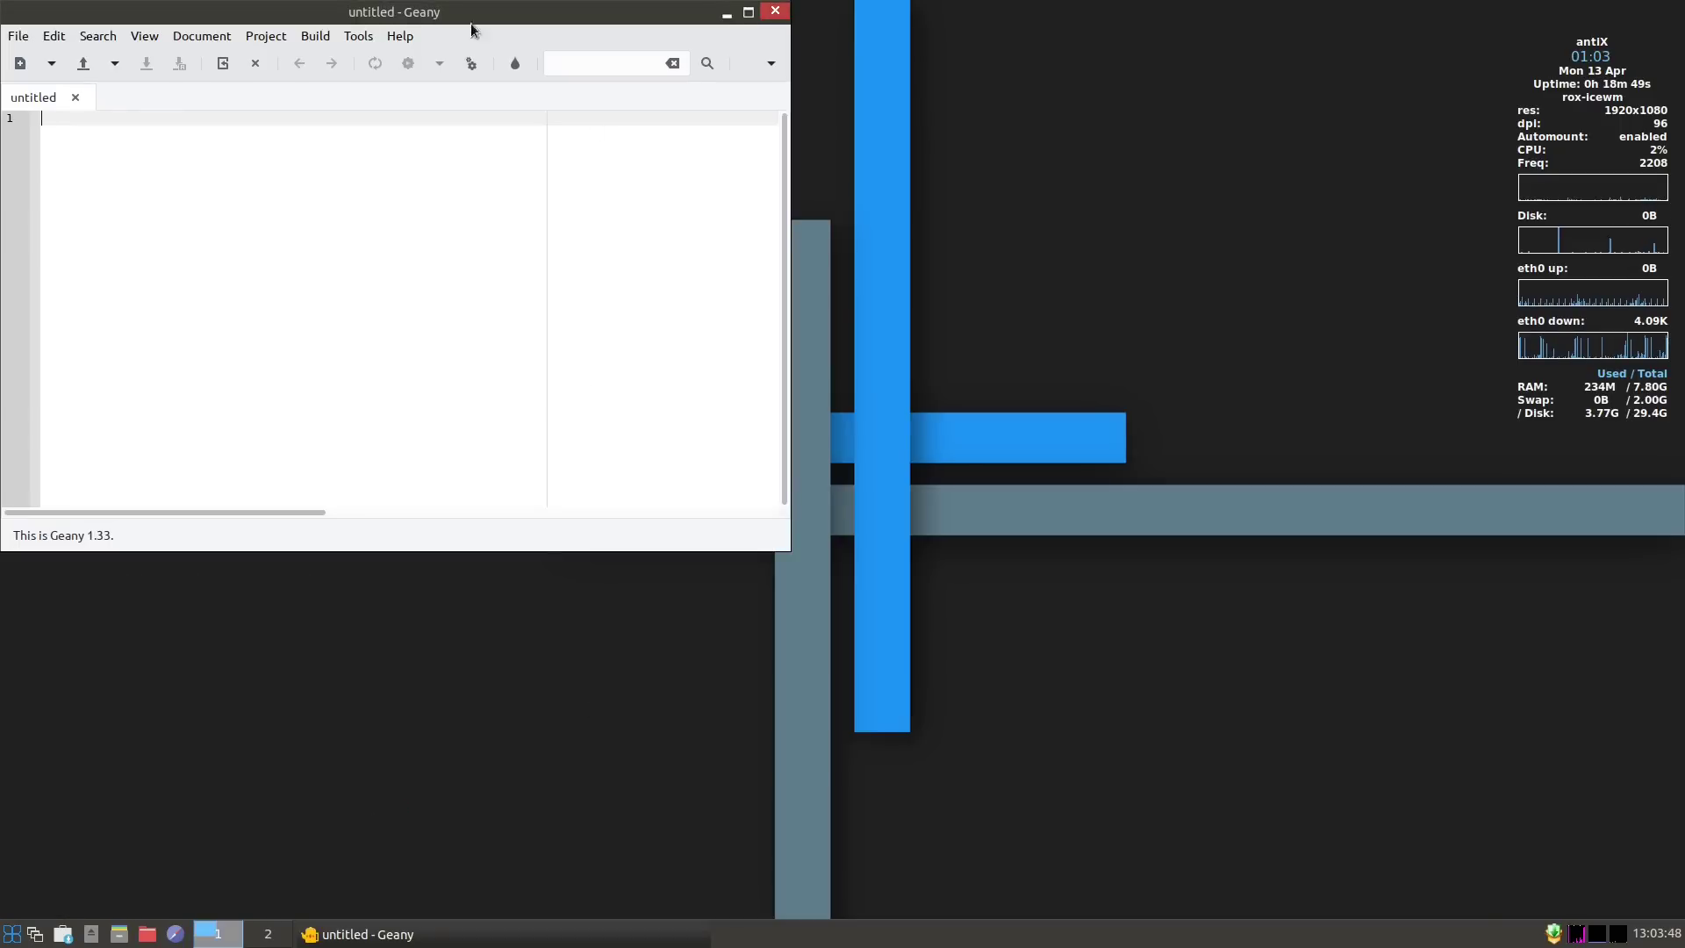
{"action": "left_click", "coordinate": [400, 35]}
{"action": "left_click", "coordinate": [407, 240]}
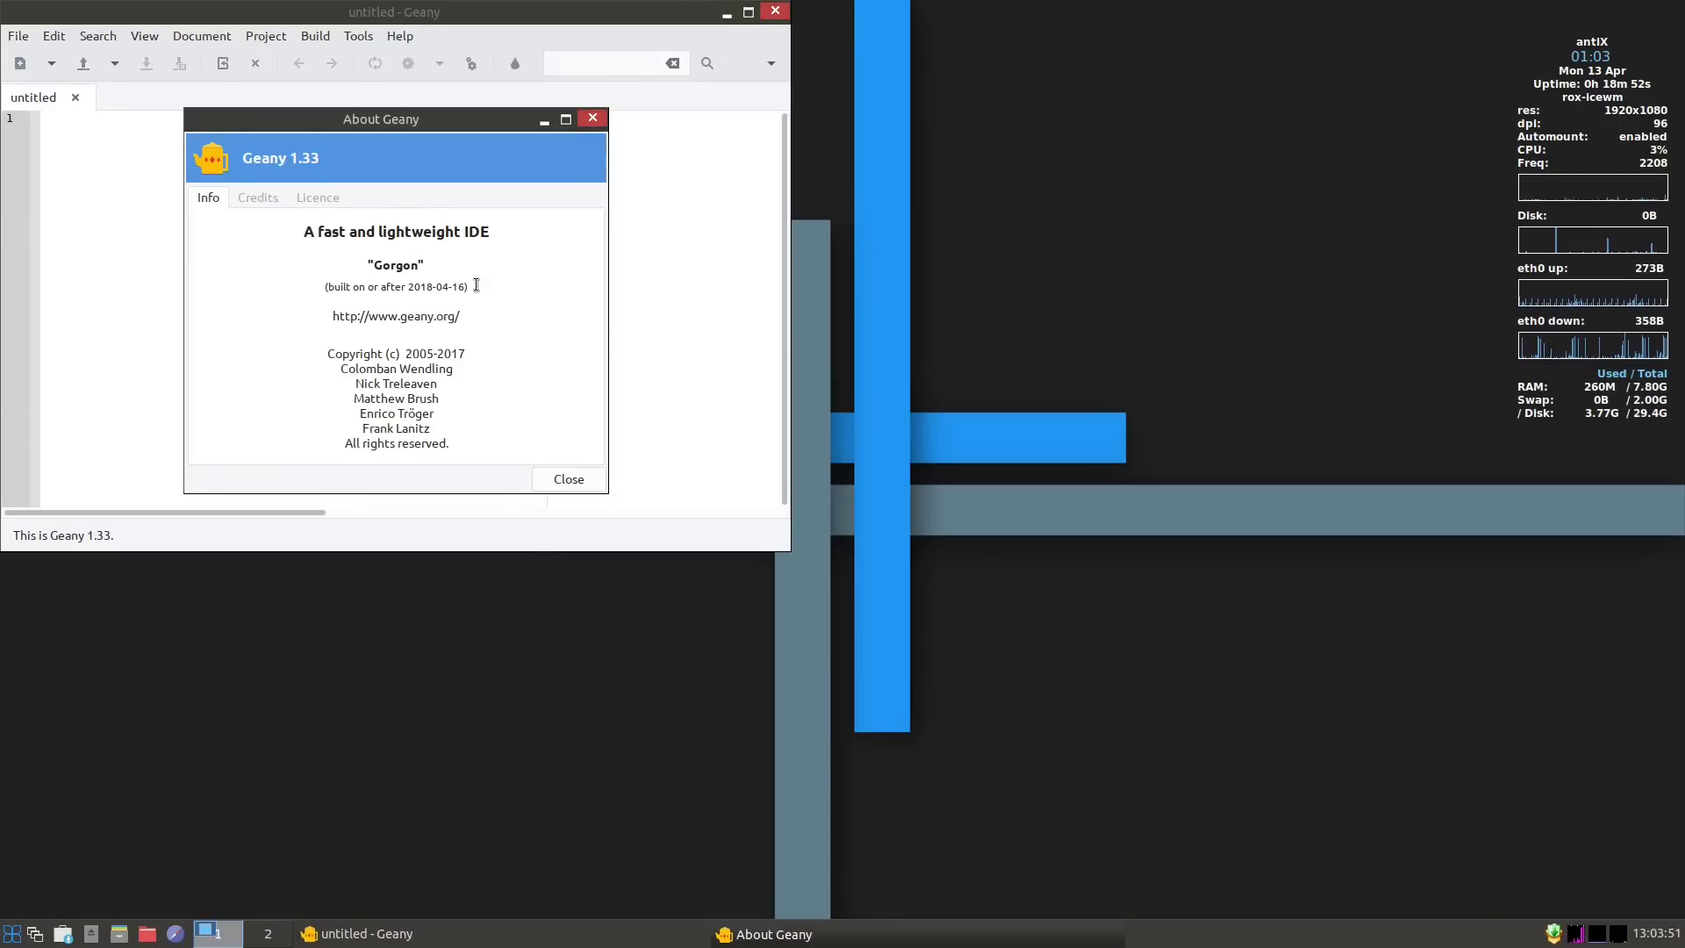
{"action": "left_click", "coordinate": [570, 479]}
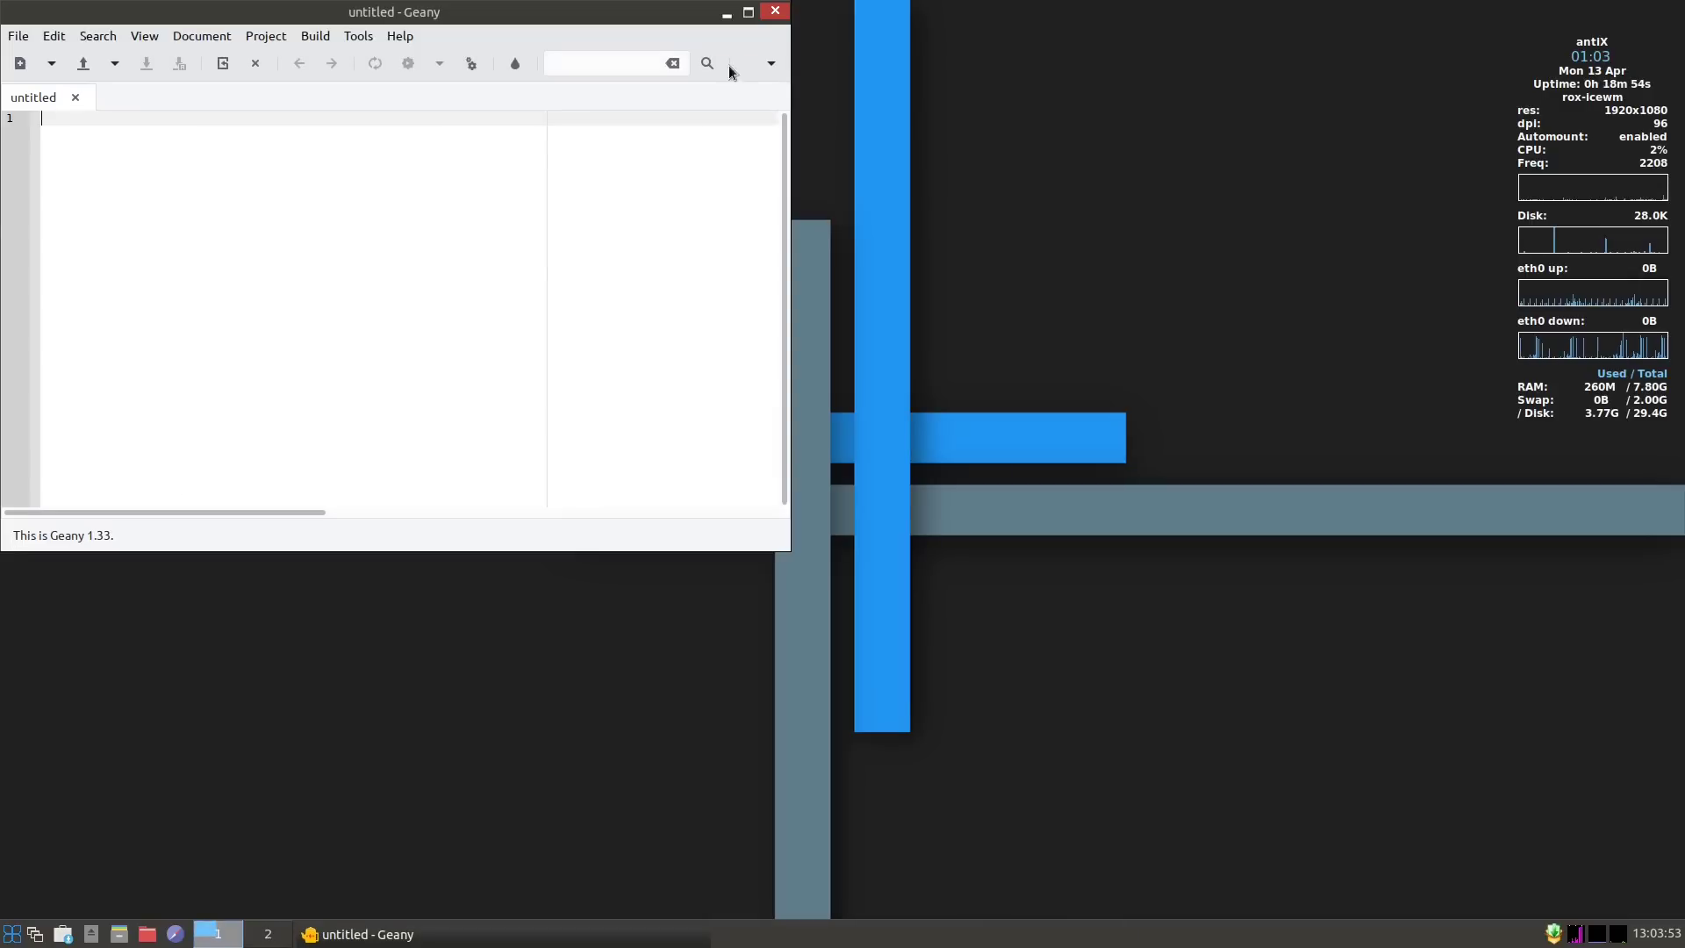
{"action": "left_click", "coordinate": [775, 11]}
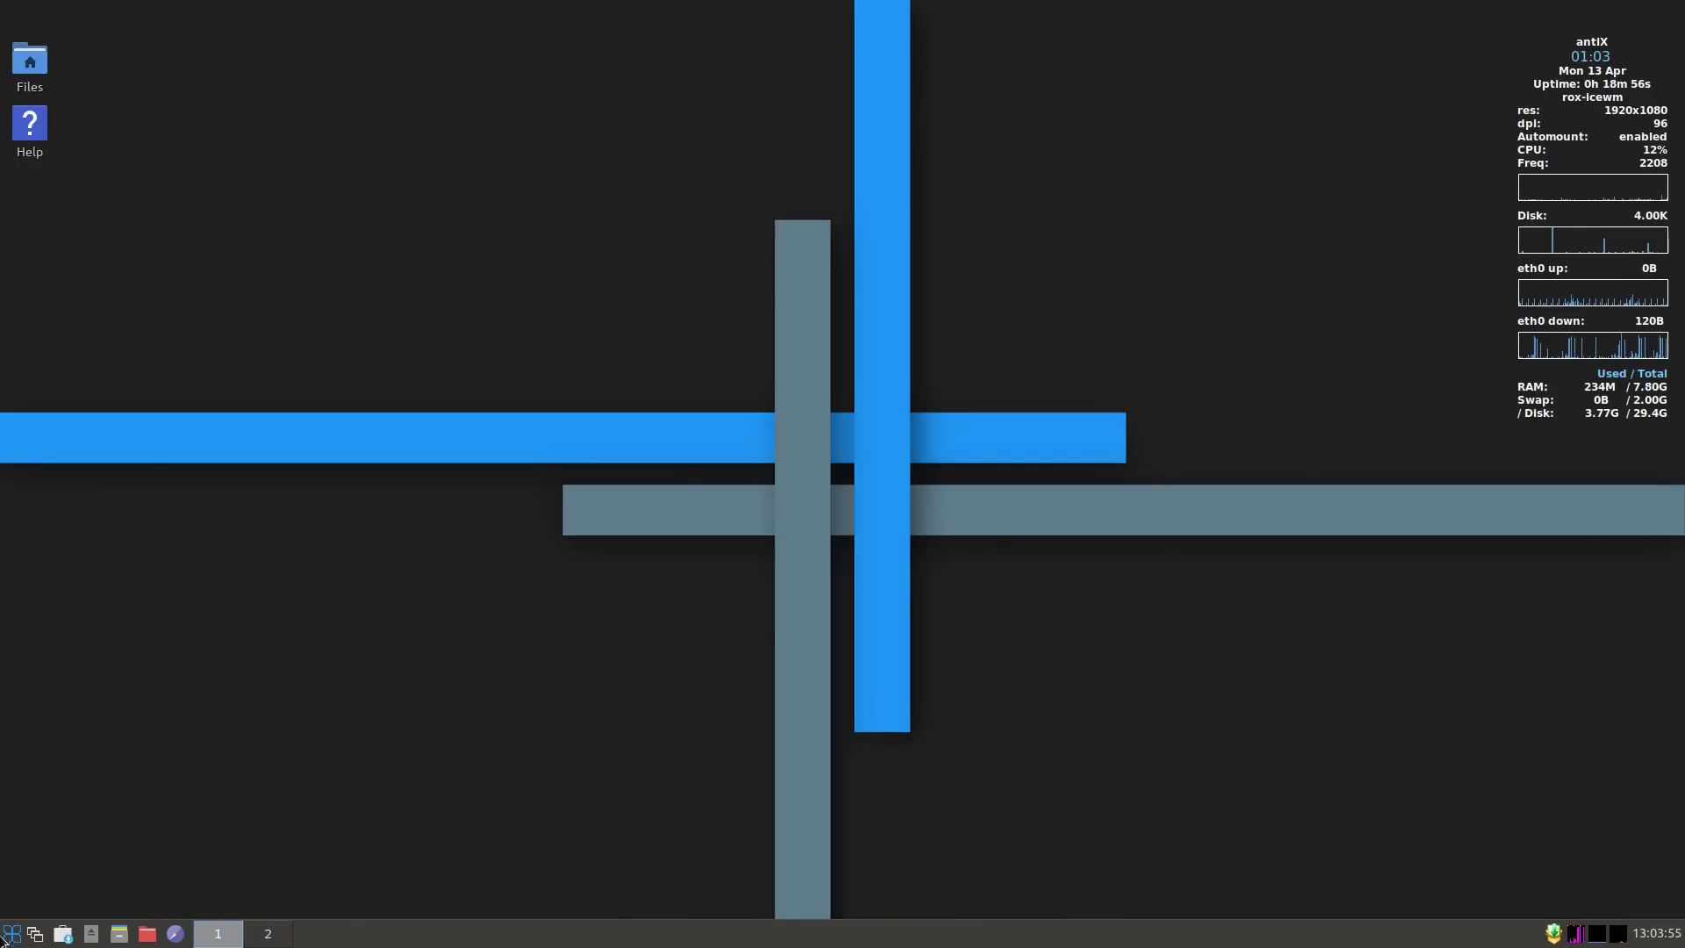
Open PC Information from the System applications, run the 32/64 bit CPU check, and close the Info tool.
{"action": "left_click", "coordinate": [12, 932]}
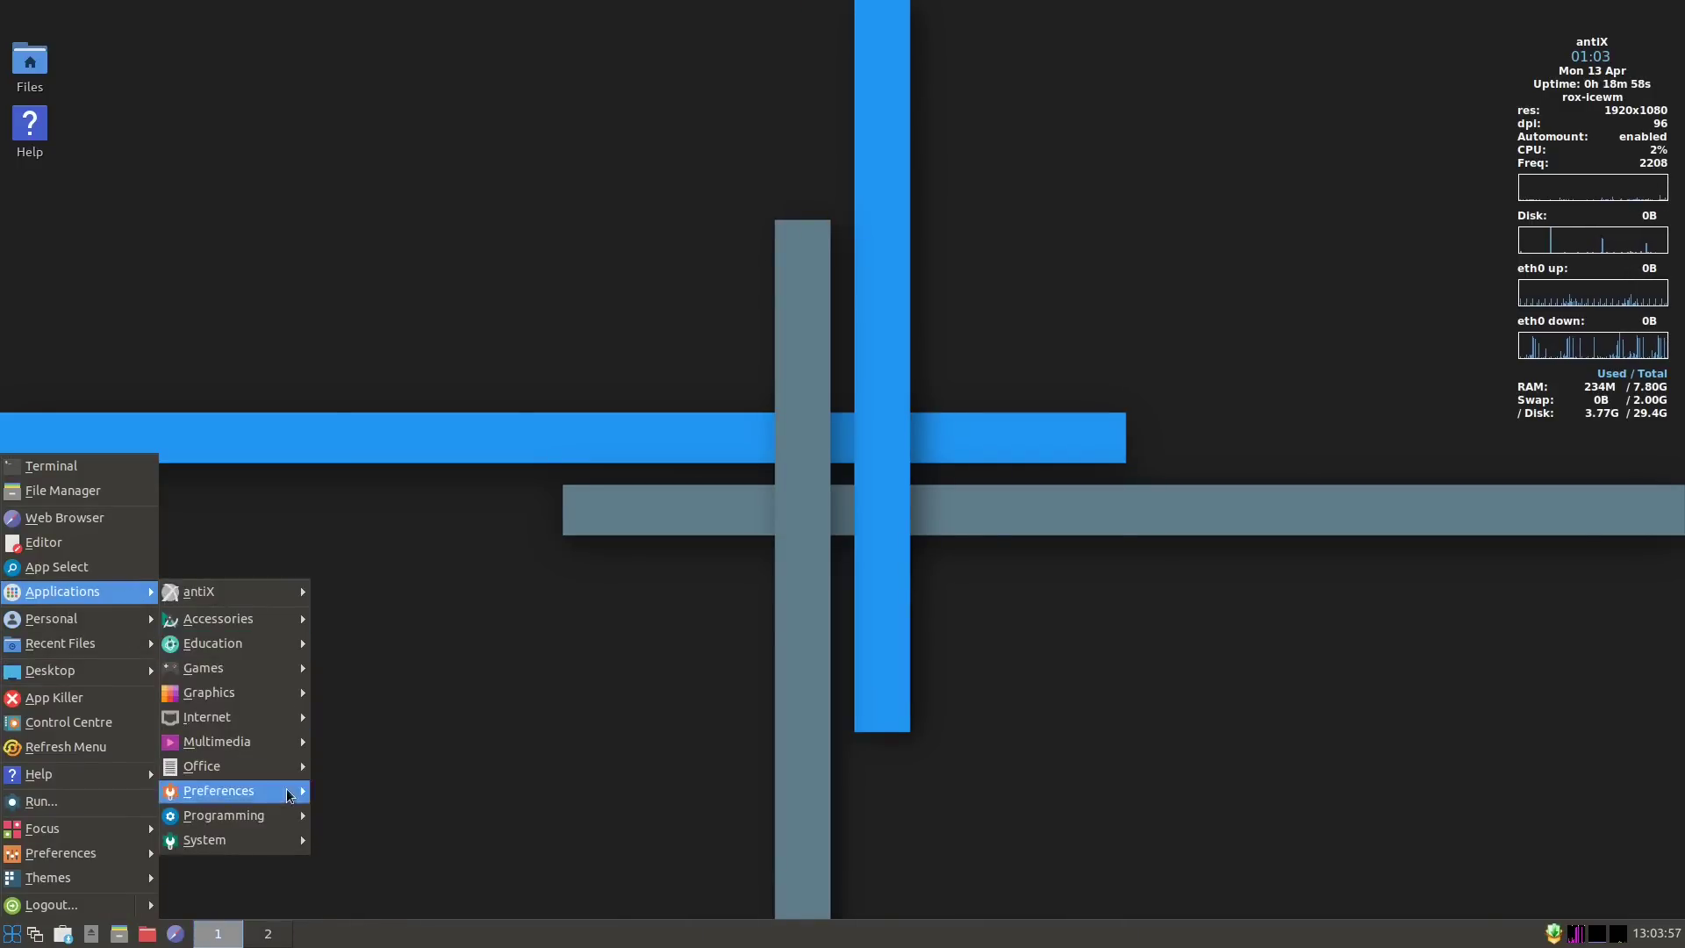
{"action": "mouse_move", "coordinate": [285, 840]}
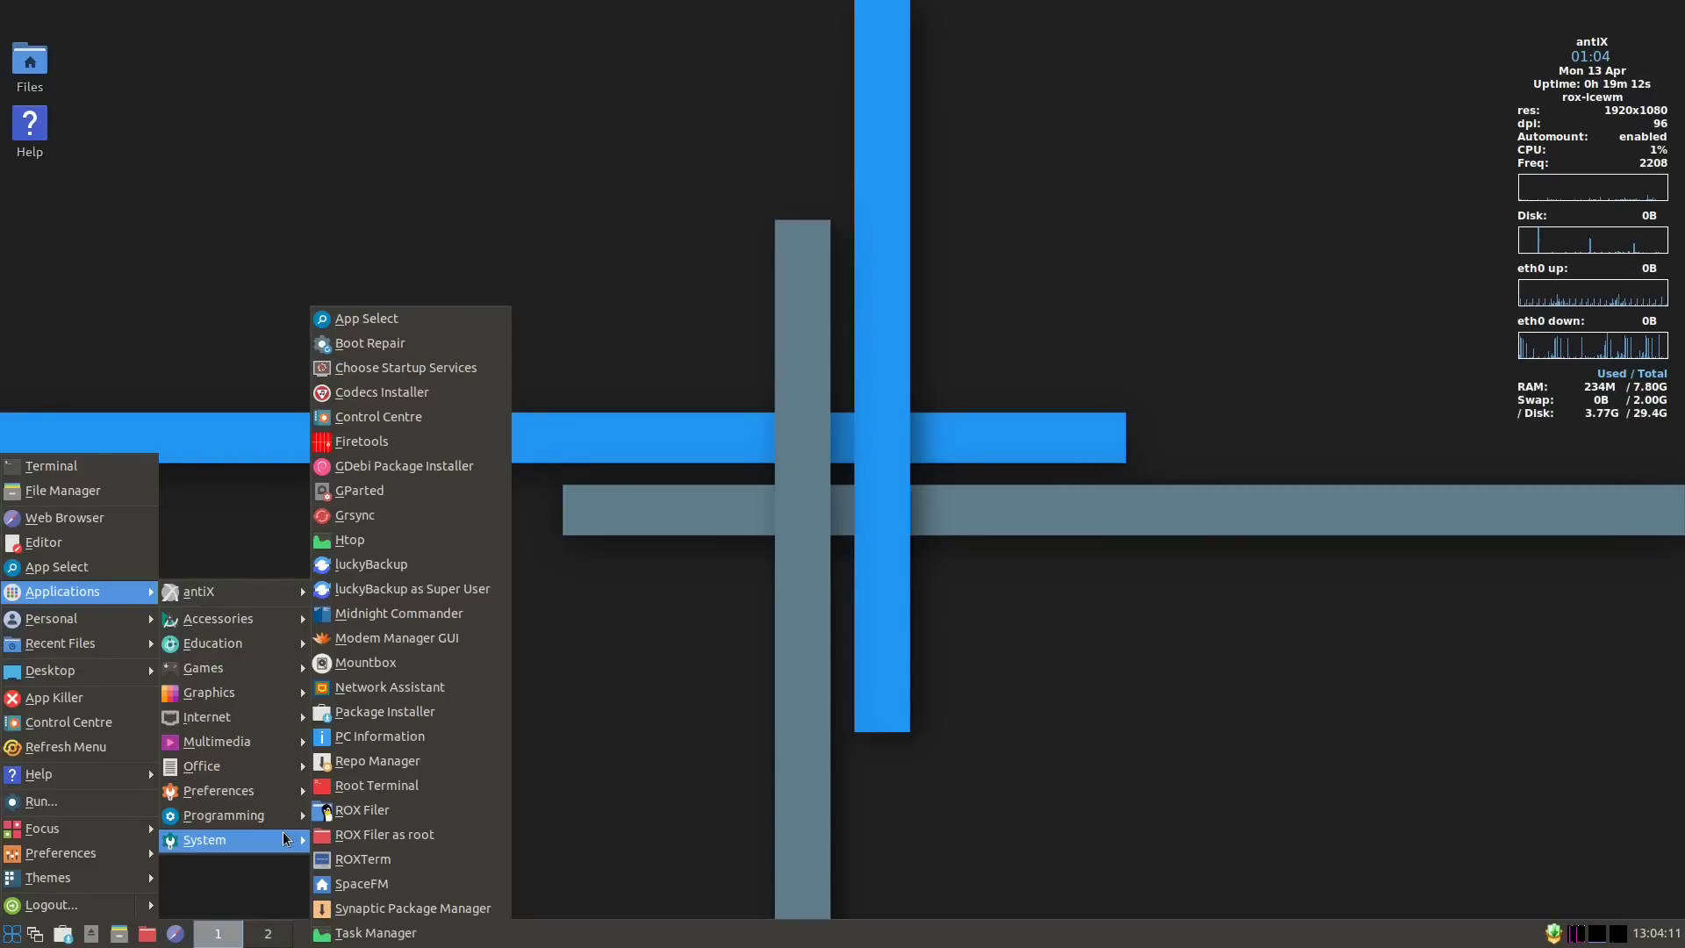
{"action": "left_click", "coordinate": [409, 740]}
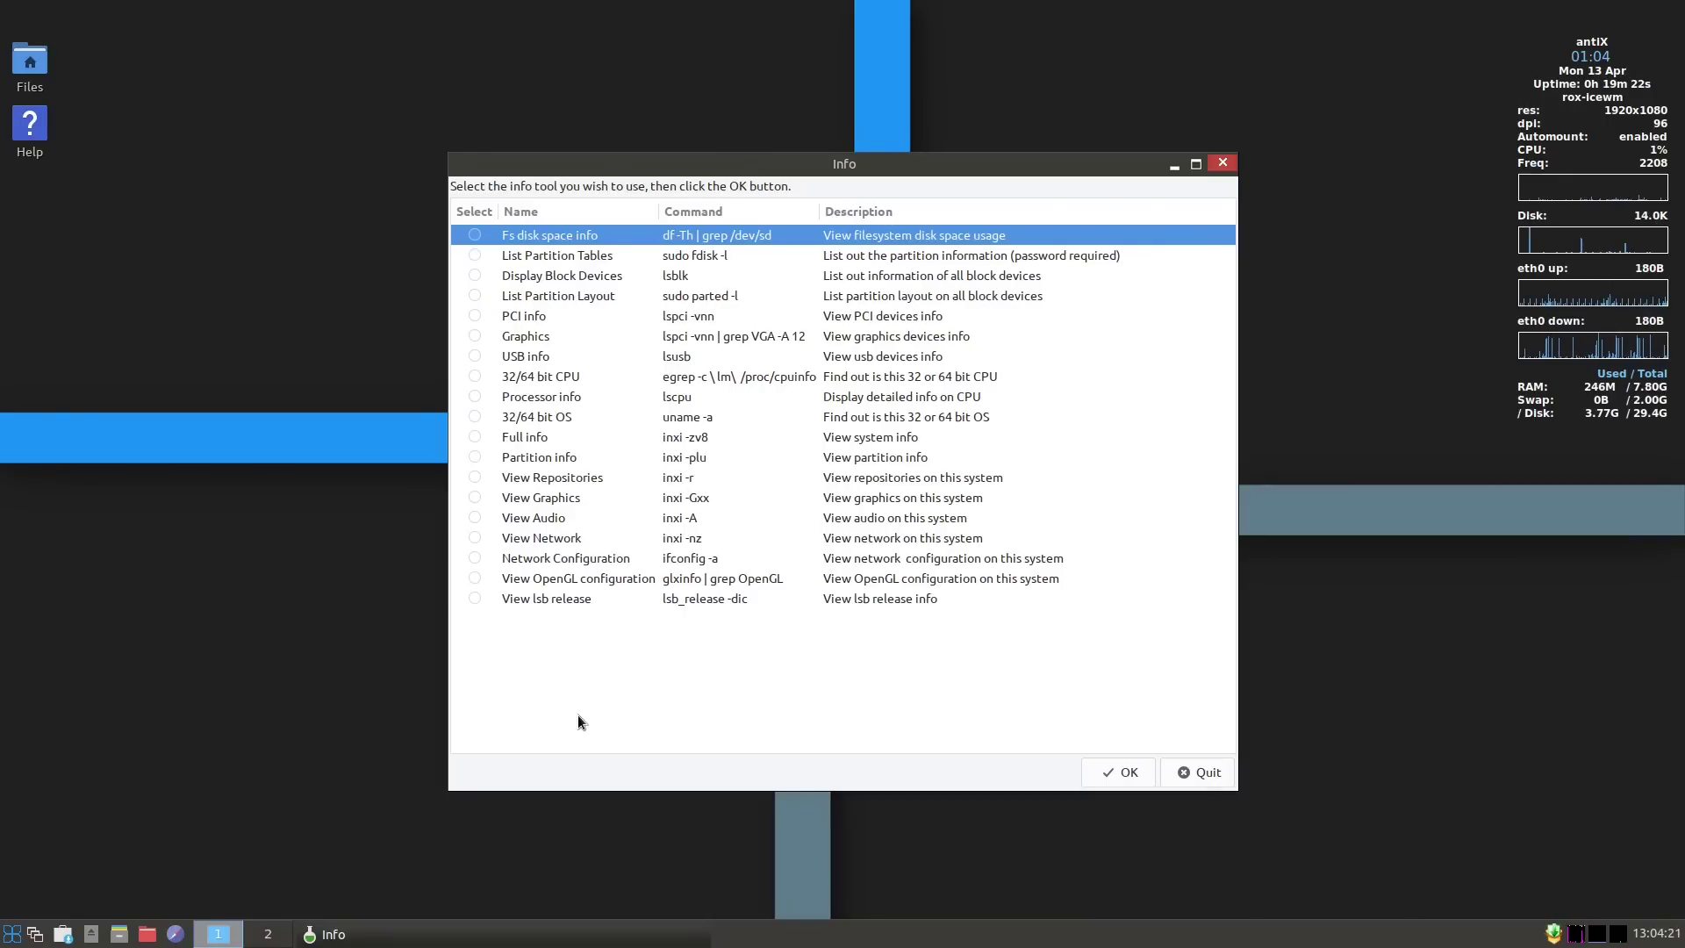
{"action": "left_click", "coordinate": [475, 377]}
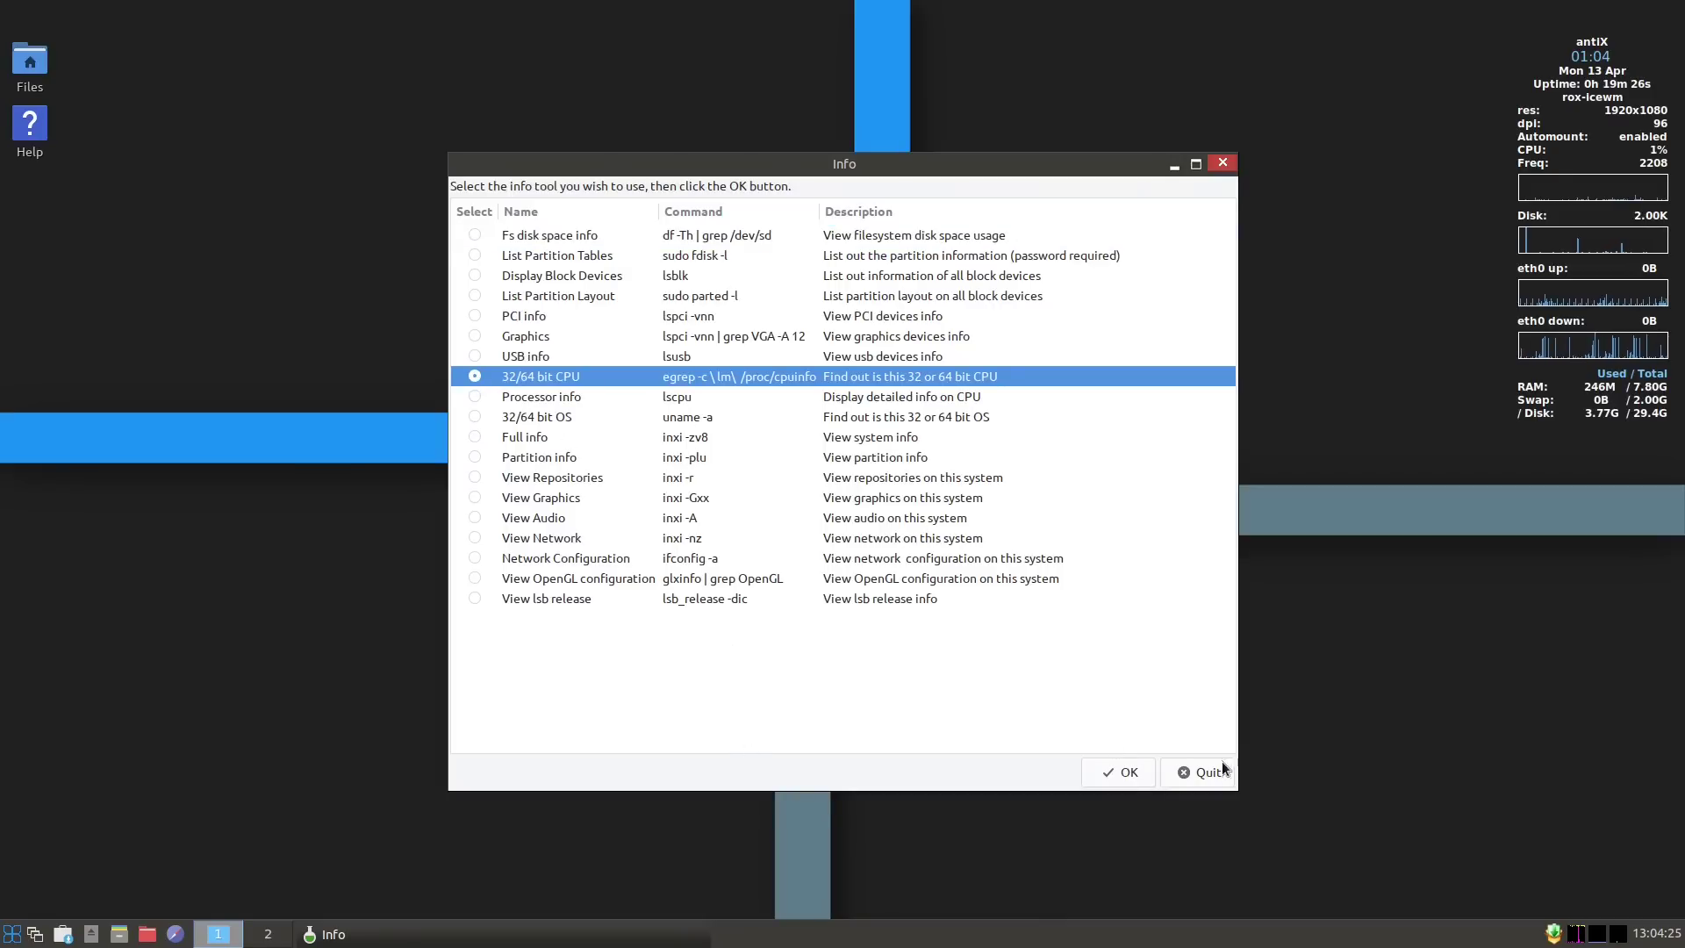
{"action": "left_click", "coordinate": [1123, 778]}
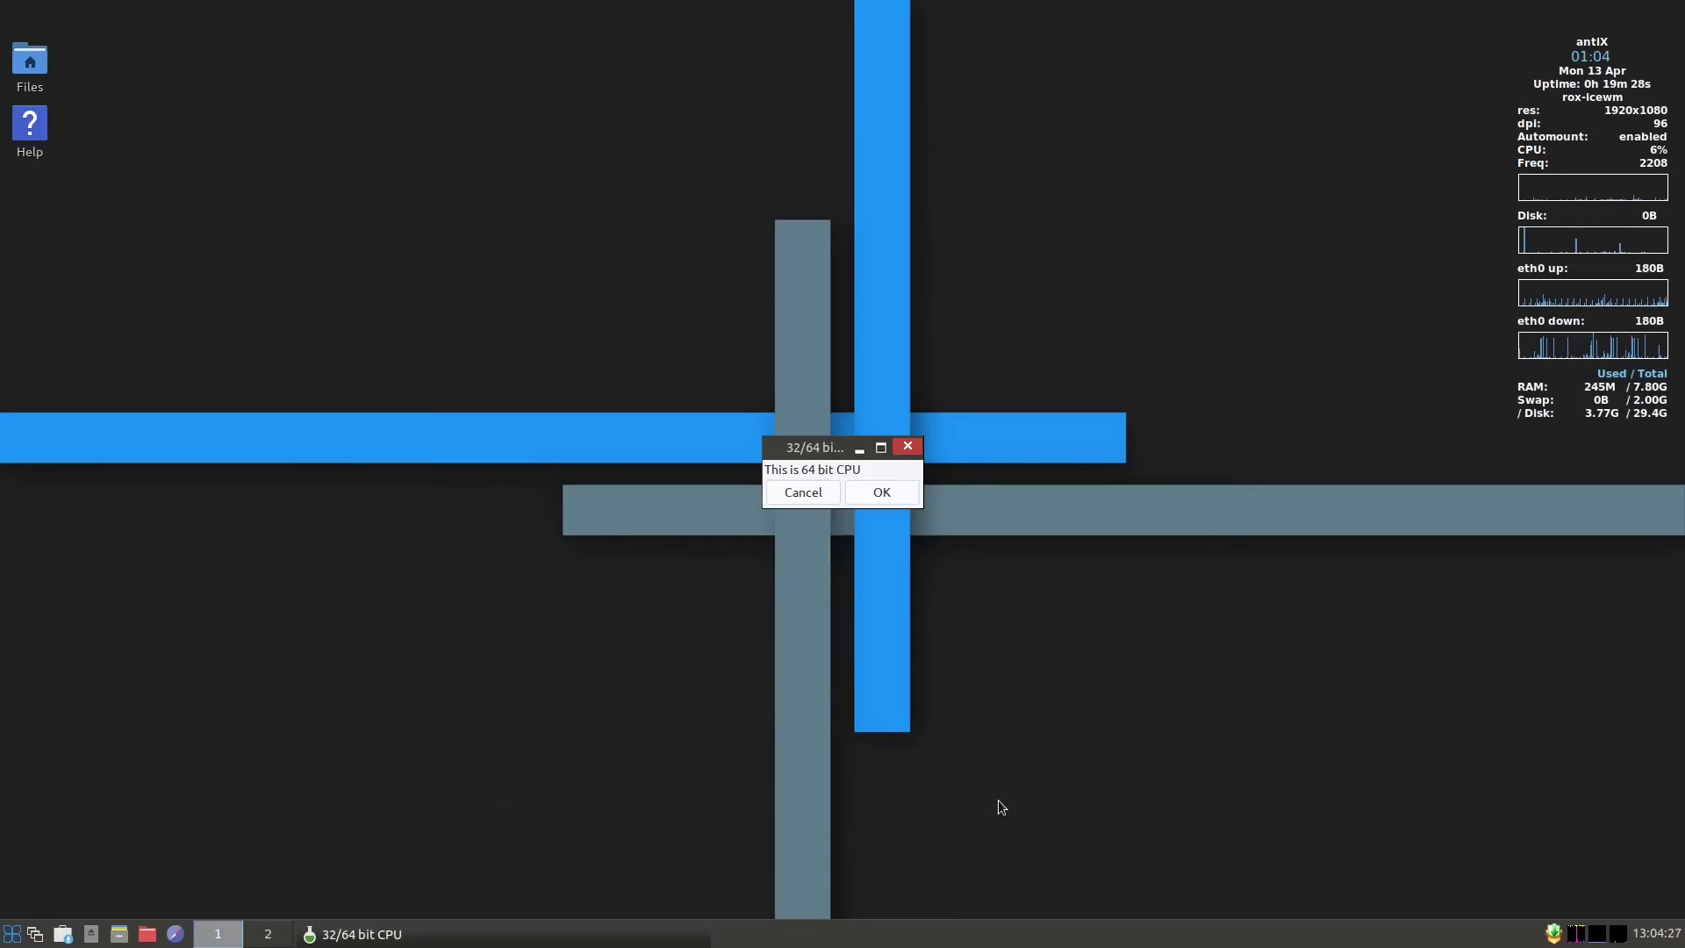
{"action": "left_click", "coordinate": [885, 490]}
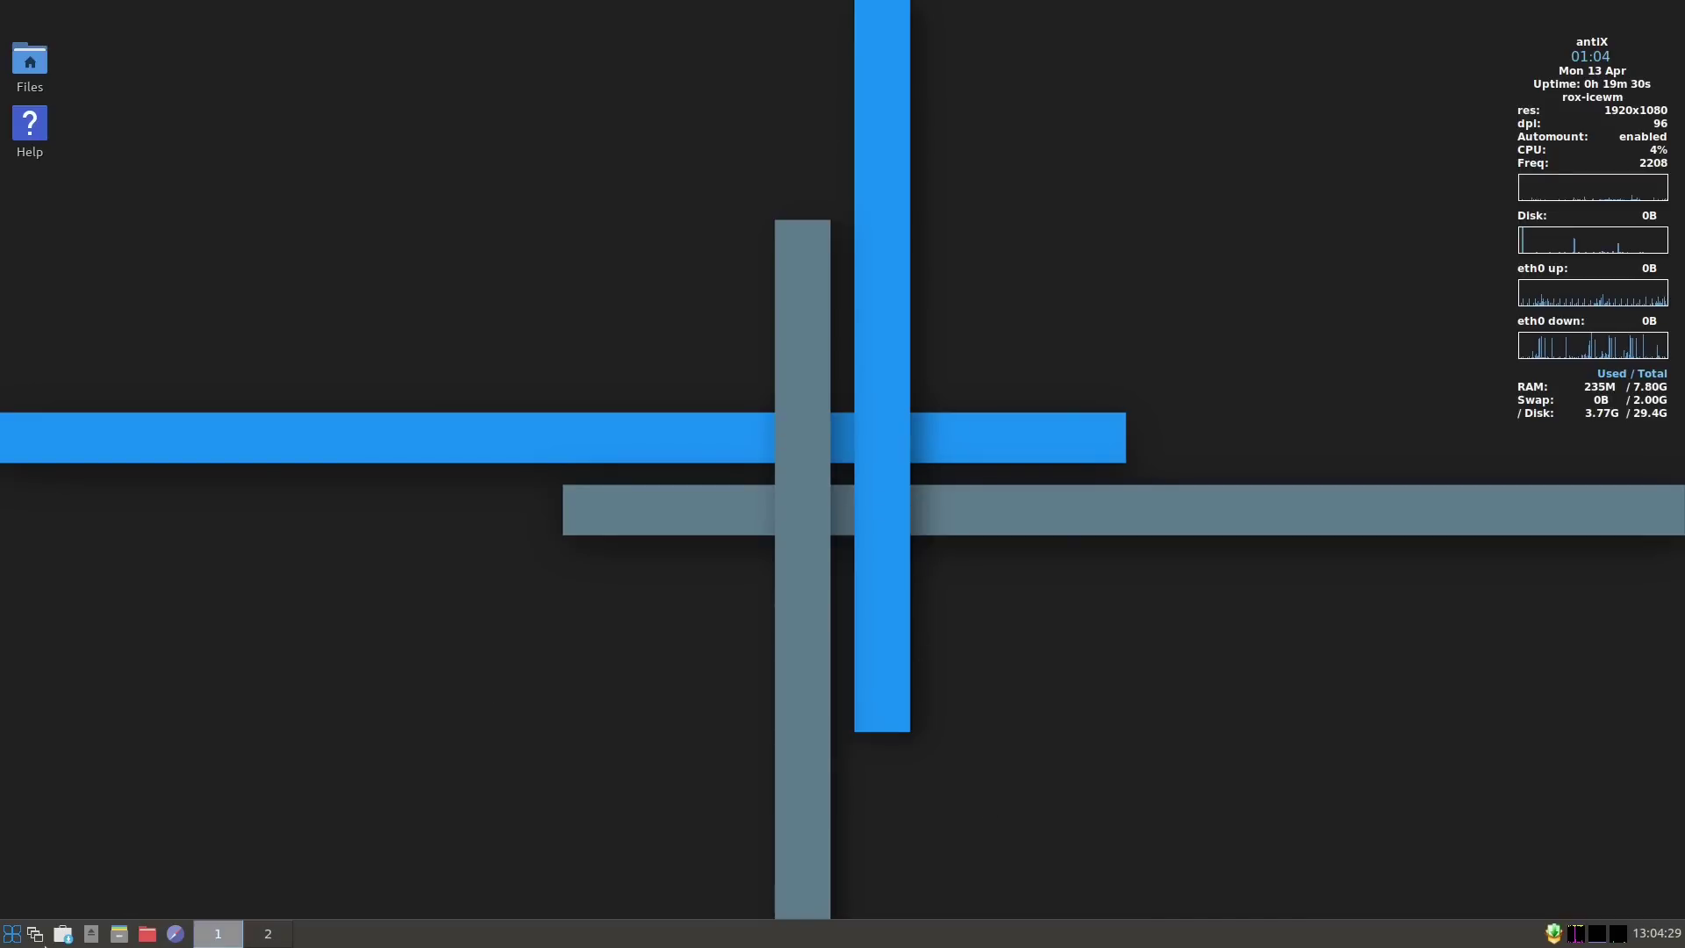
{"action": "left_click", "coordinate": [12, 936]}
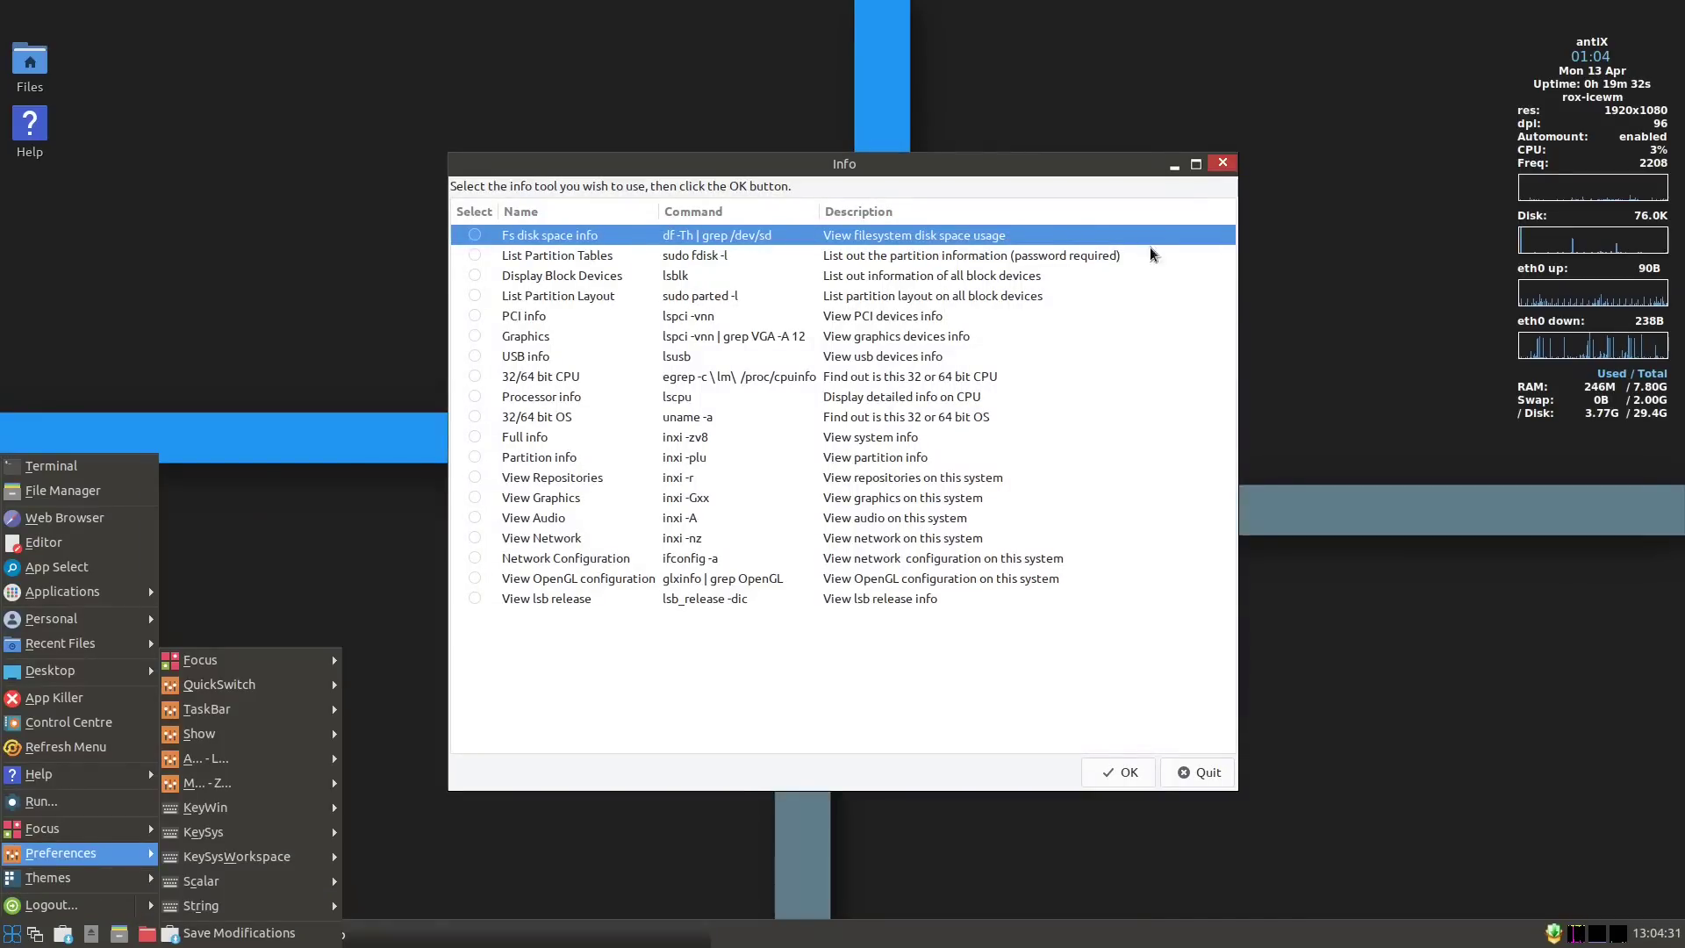
{"action": "left_click", "coordinate": [1220, 166]}
{"action": "left_click", "coordinate": [1220, 165]}
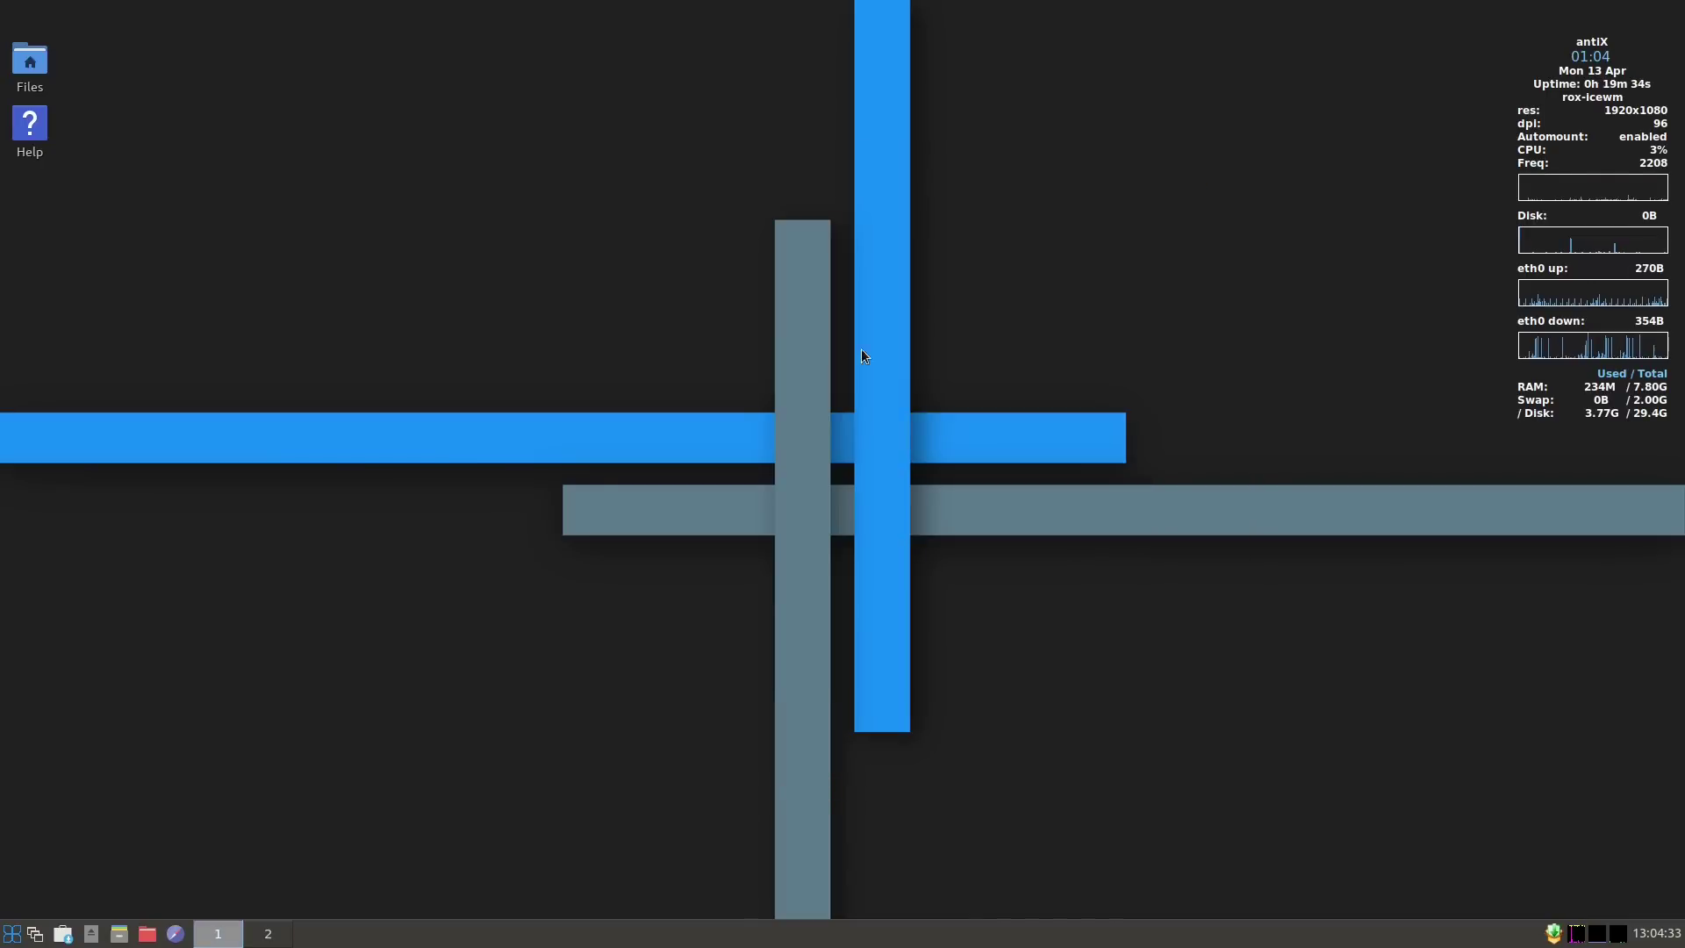
Open Synaptic Package Manager from the System applications and check its version in the About information.
{"action": "left_click", "coordinate": [9, 936]}
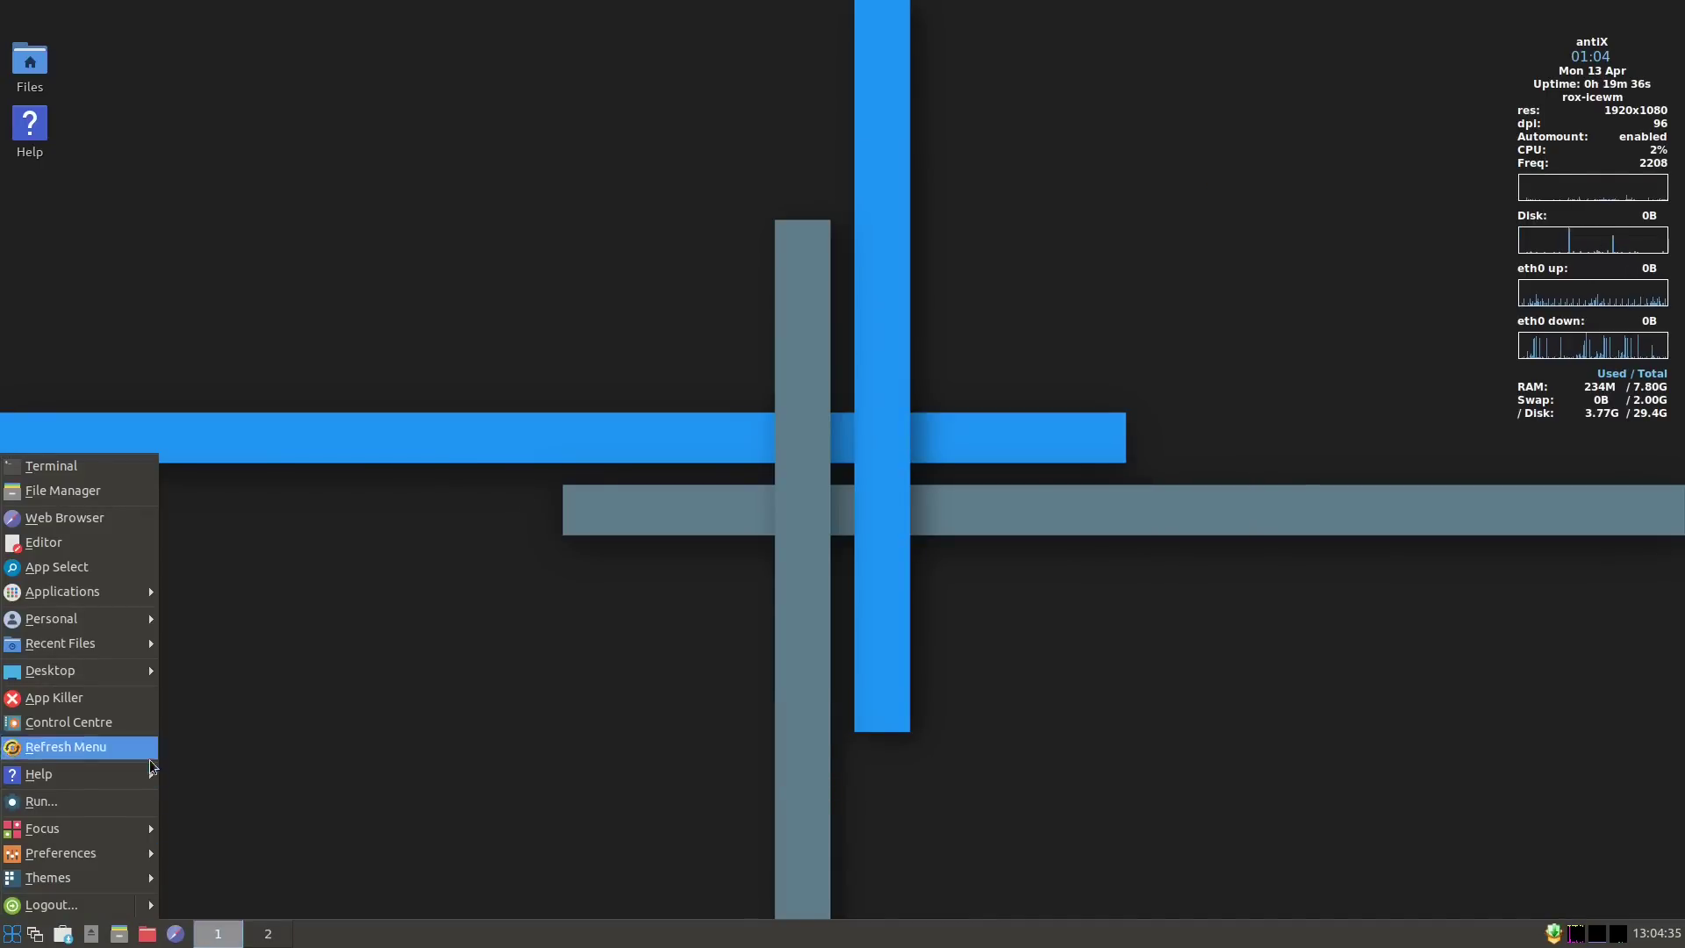
{"action": "mouse_move", "coordinate": [122, 595]}
{"action": "mouse_move", "coordinate": [270, 834]}
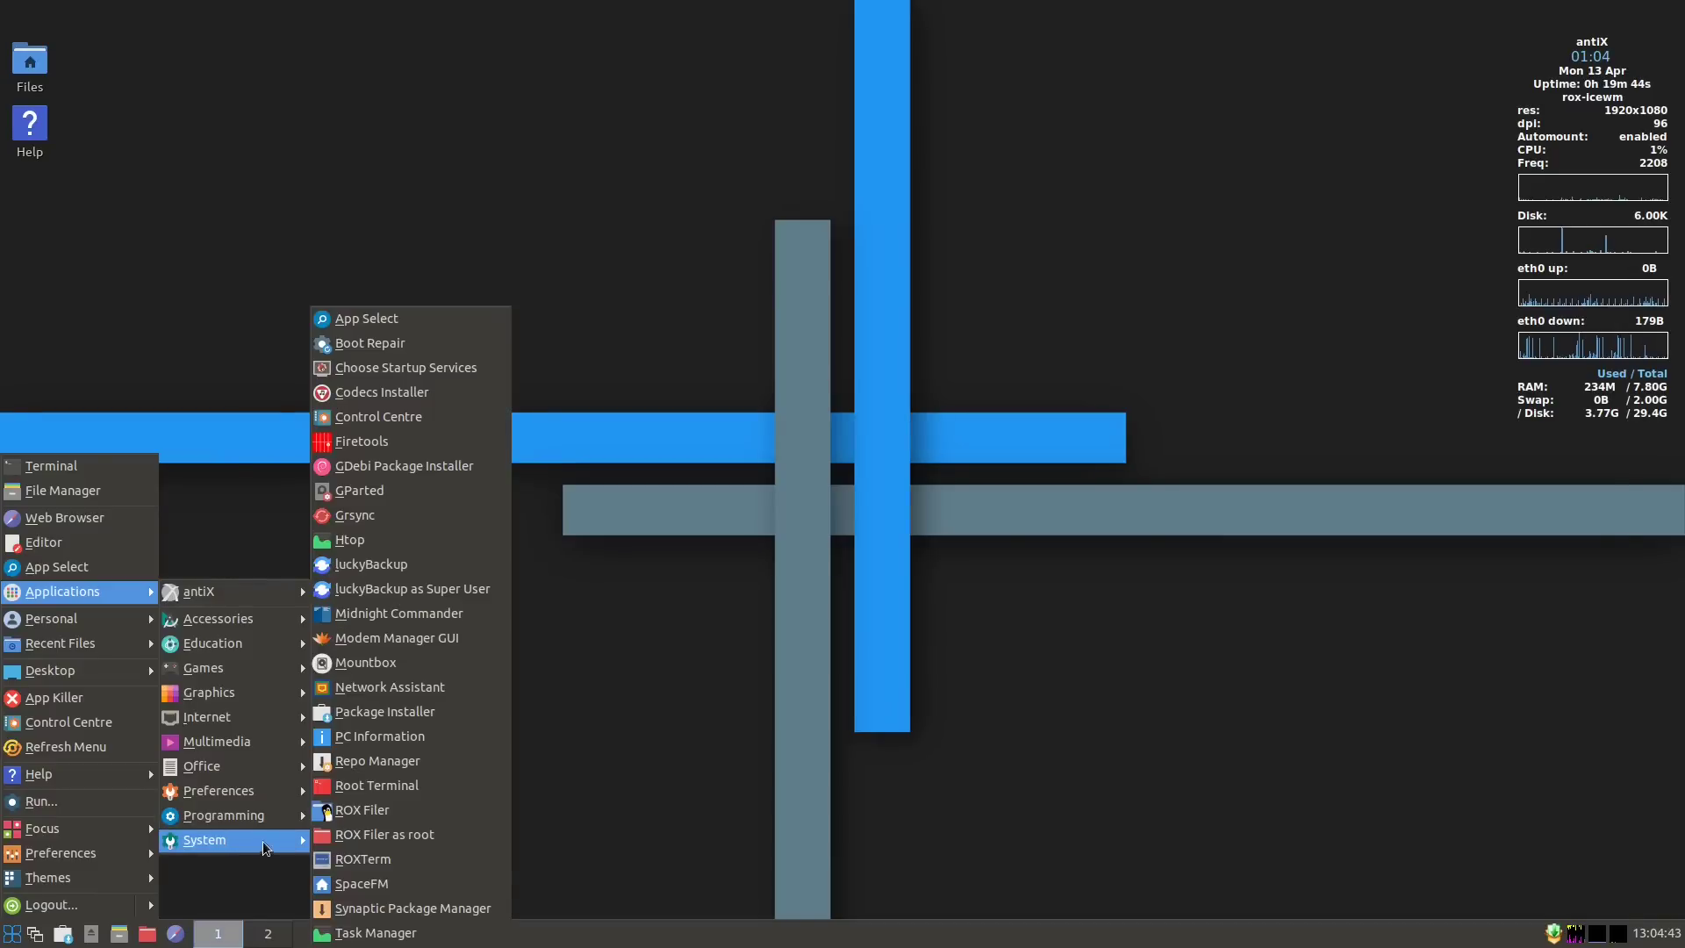
{"action": "left_click", "coordinate": [369, 909]}
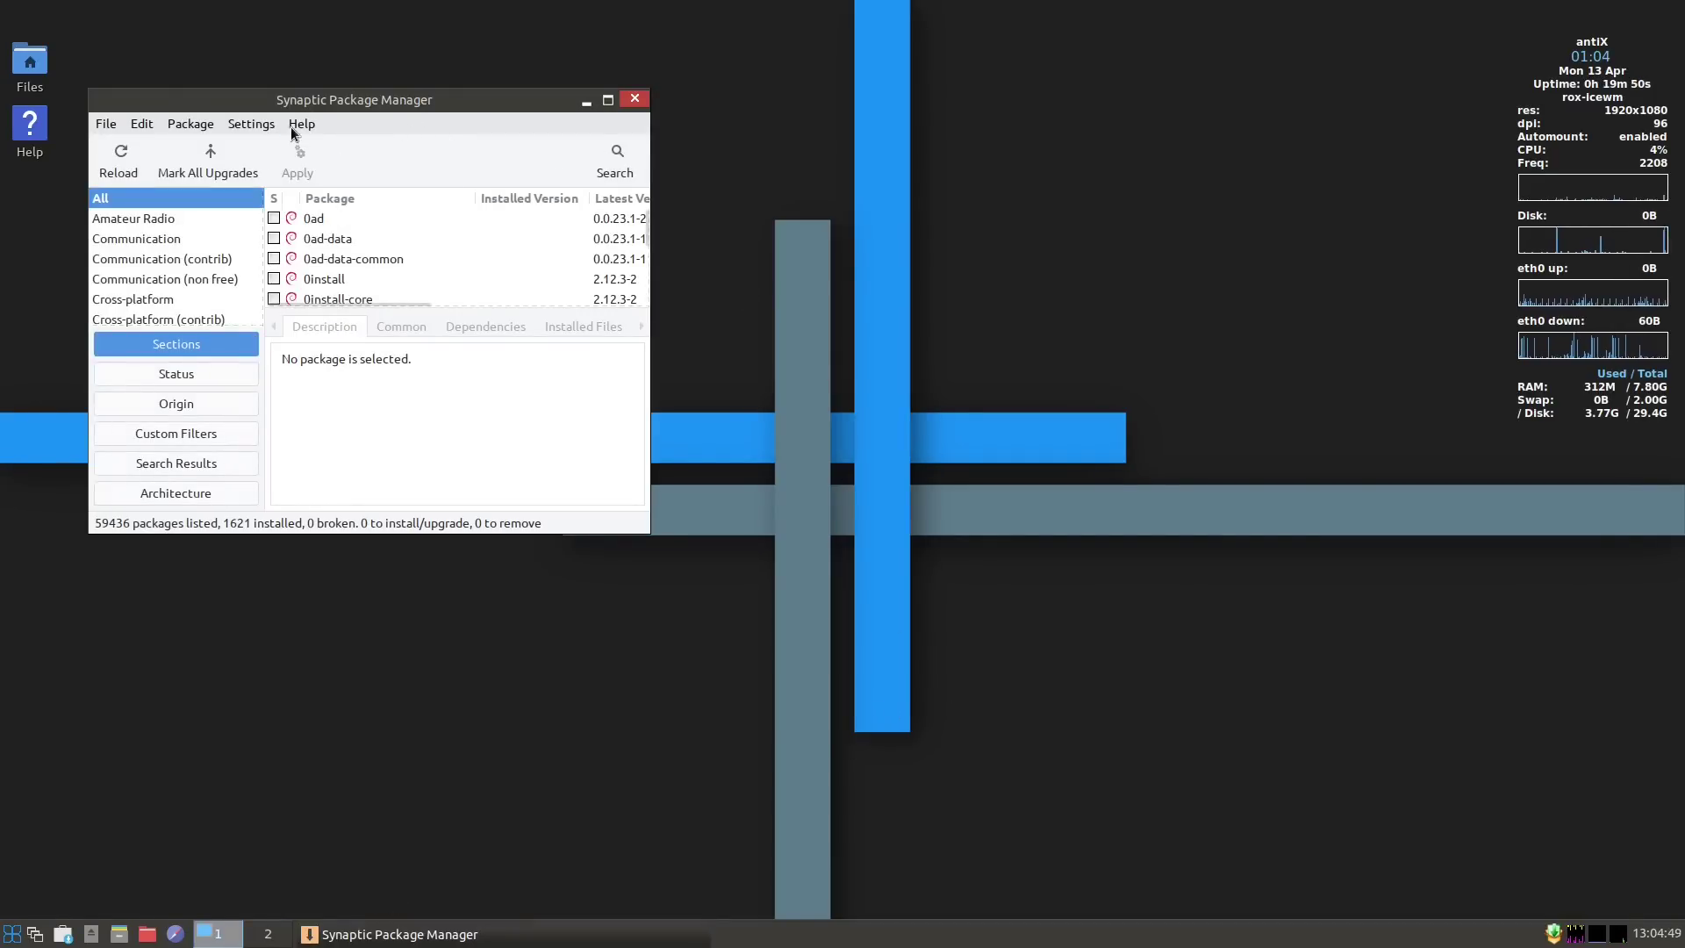
{"action": "left_click", "coordinate": [301, 124]}
{"action": "left_click", "coordinate": [354, 216]}
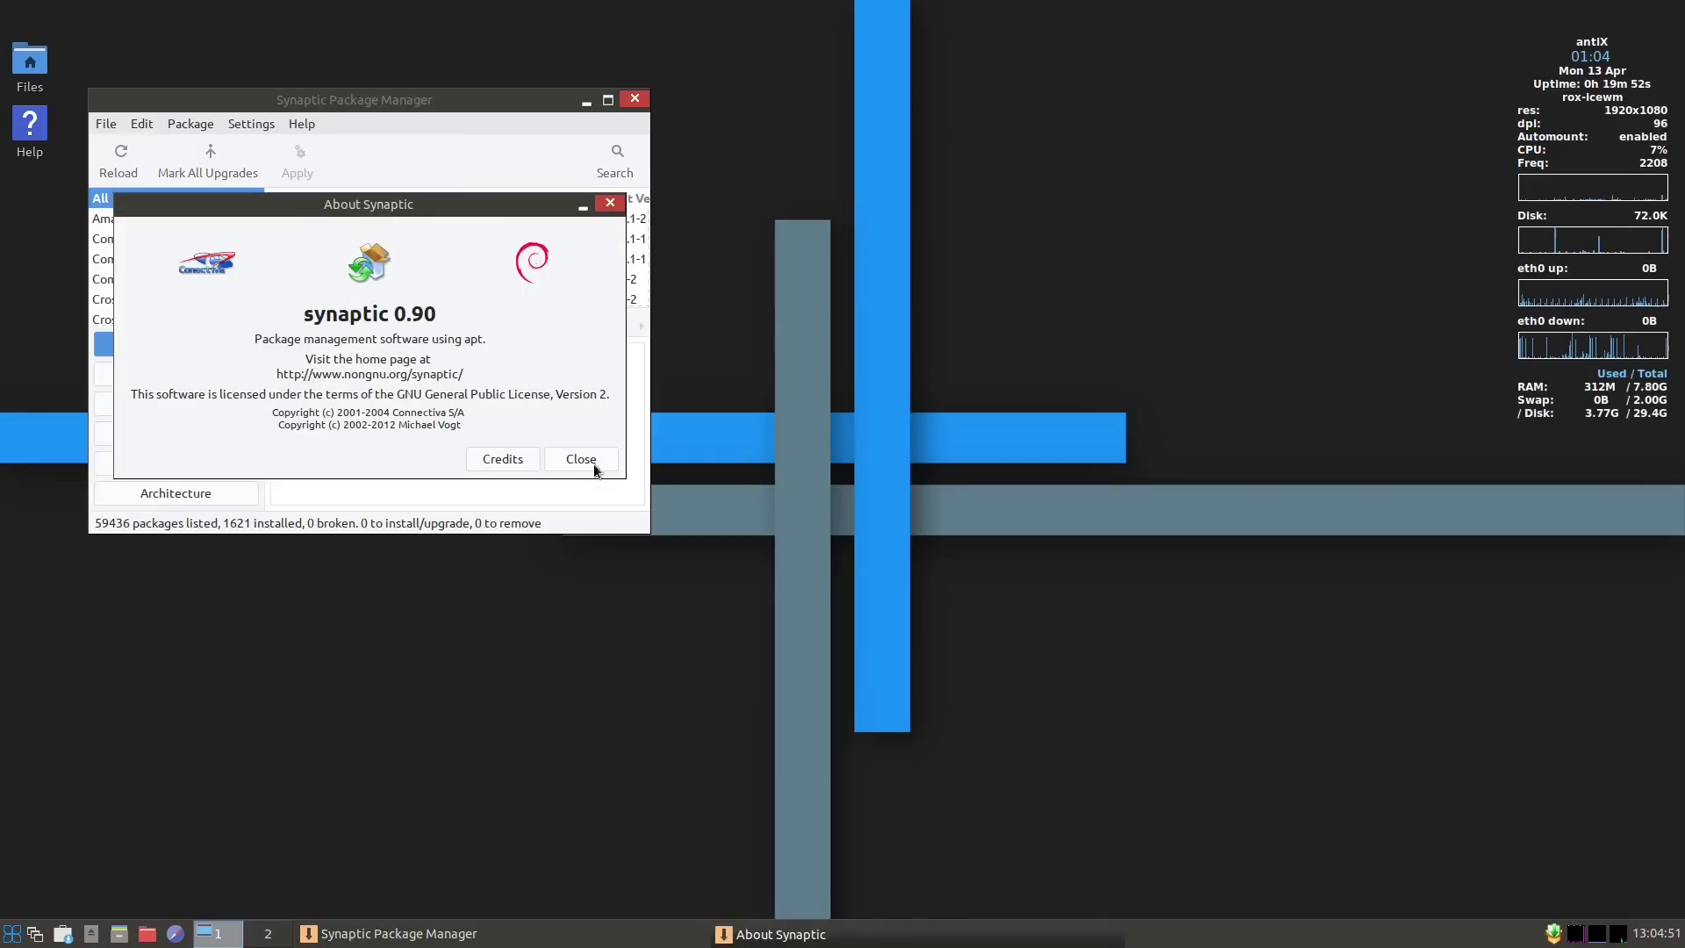
{"action": "left_click", "coordinate": [551, 451]}
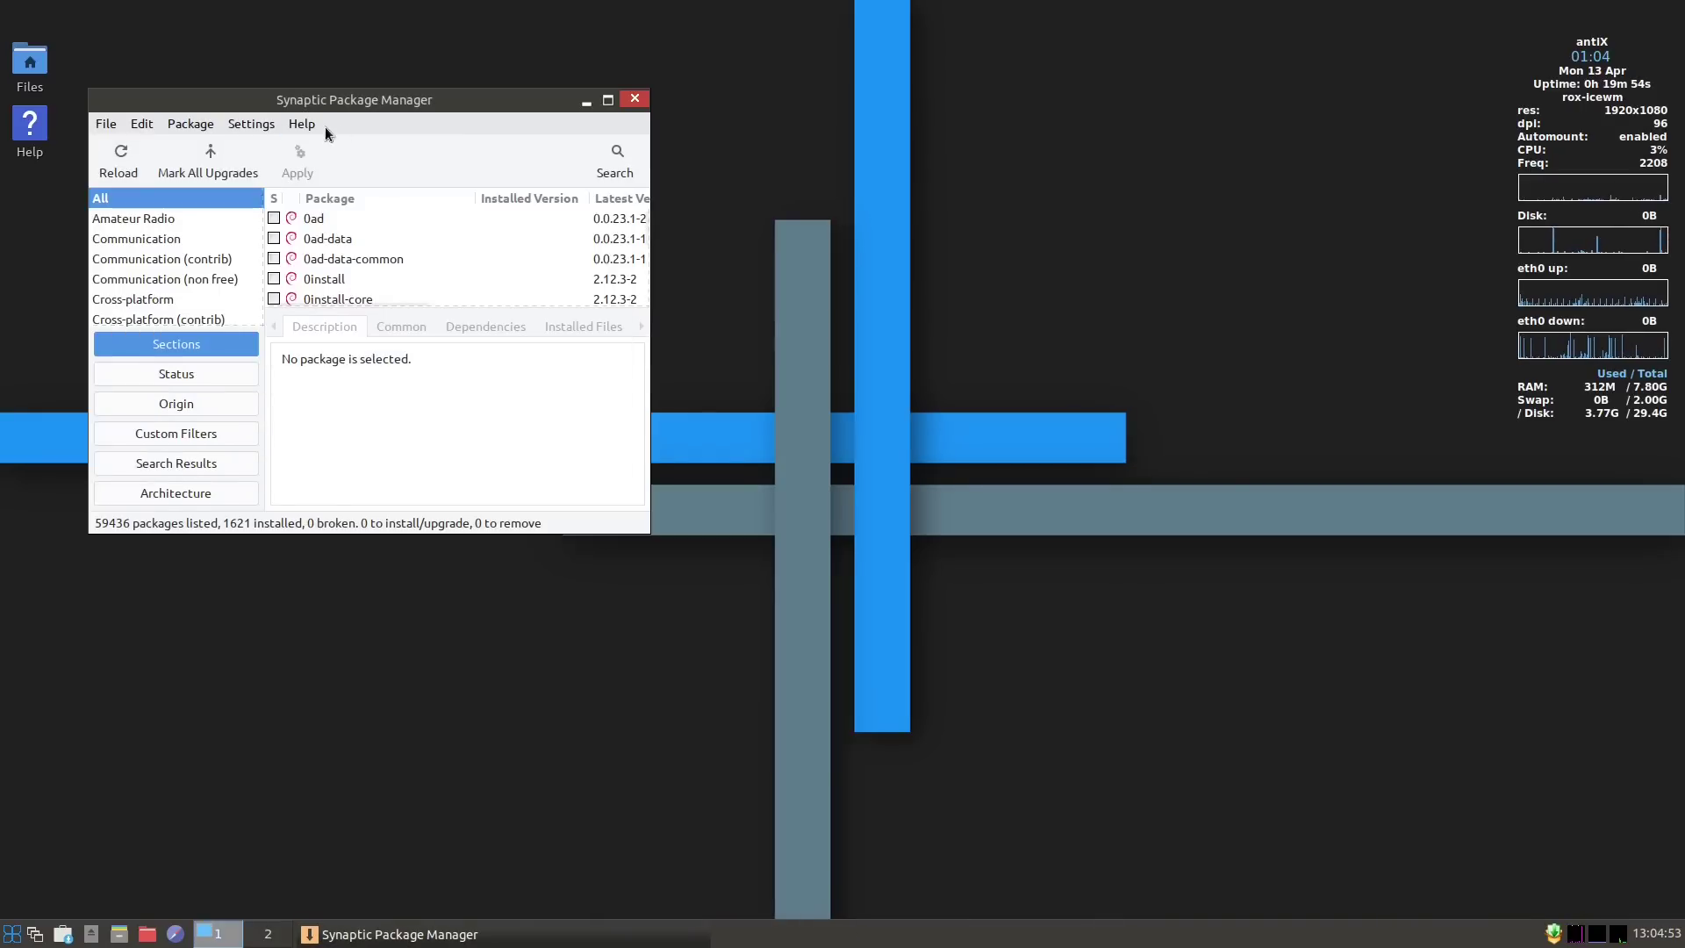
Review Synaptic's configured repositories in a maximized window, leaving them unchanged, and close the package manager.
{"action": "left_click", "coordinate": [255, 124]}
{"action": "left_click", "coordinate": [263, 167]}
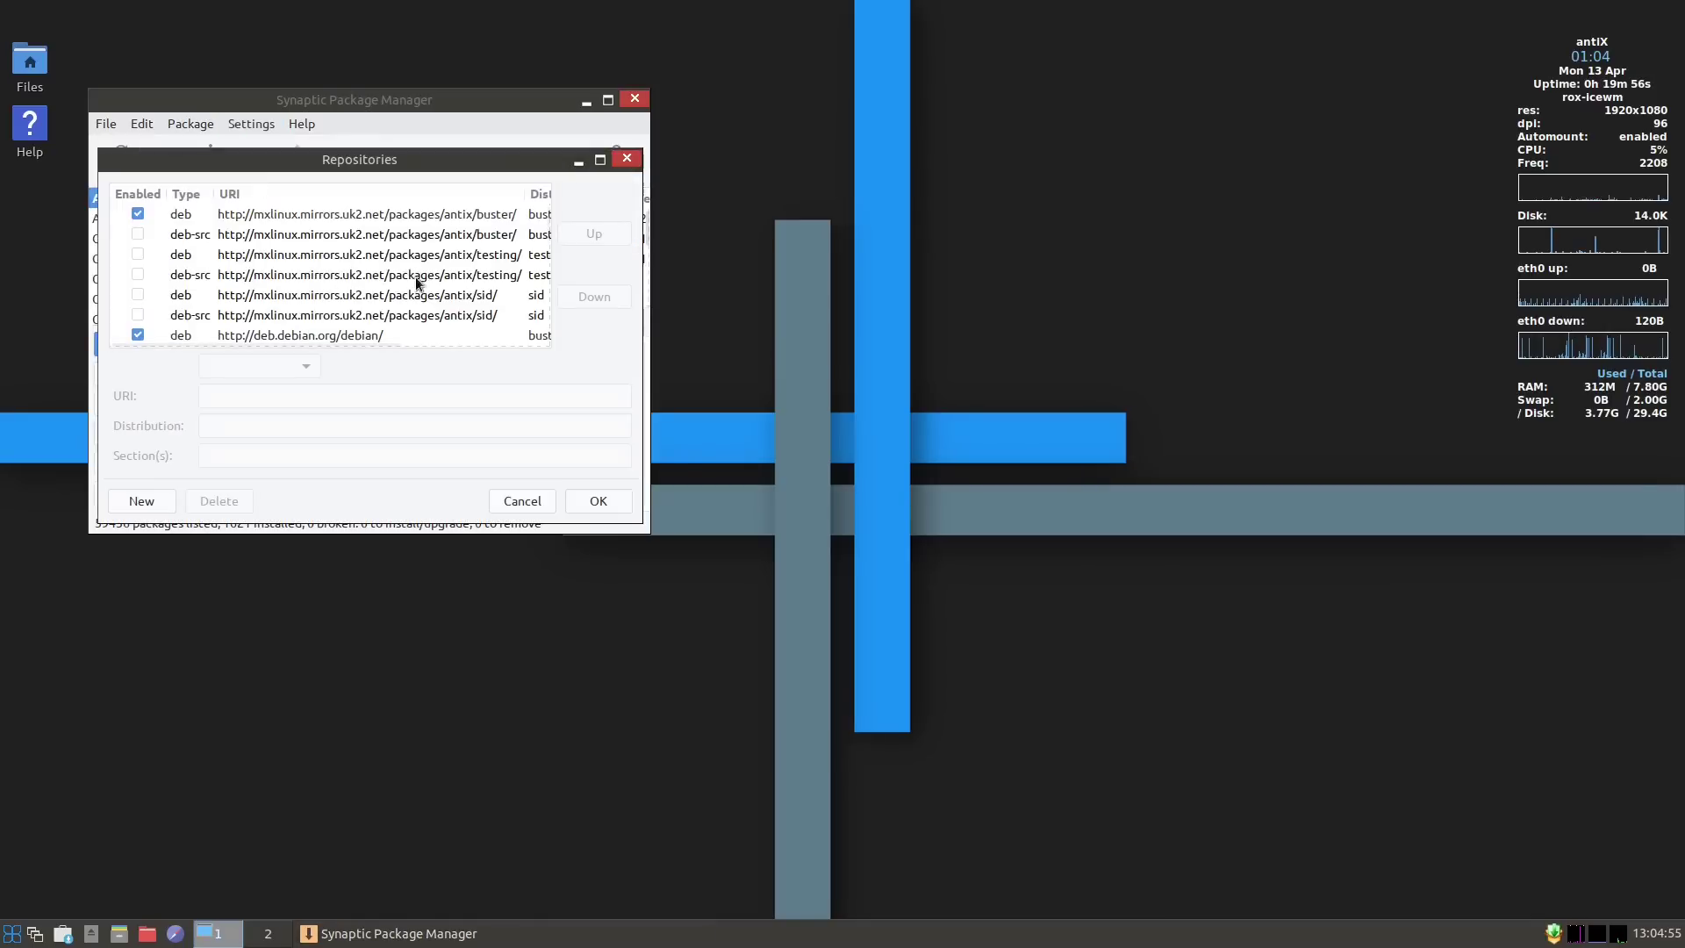
{"action": "left_click", "coordinate": [602, 161]}
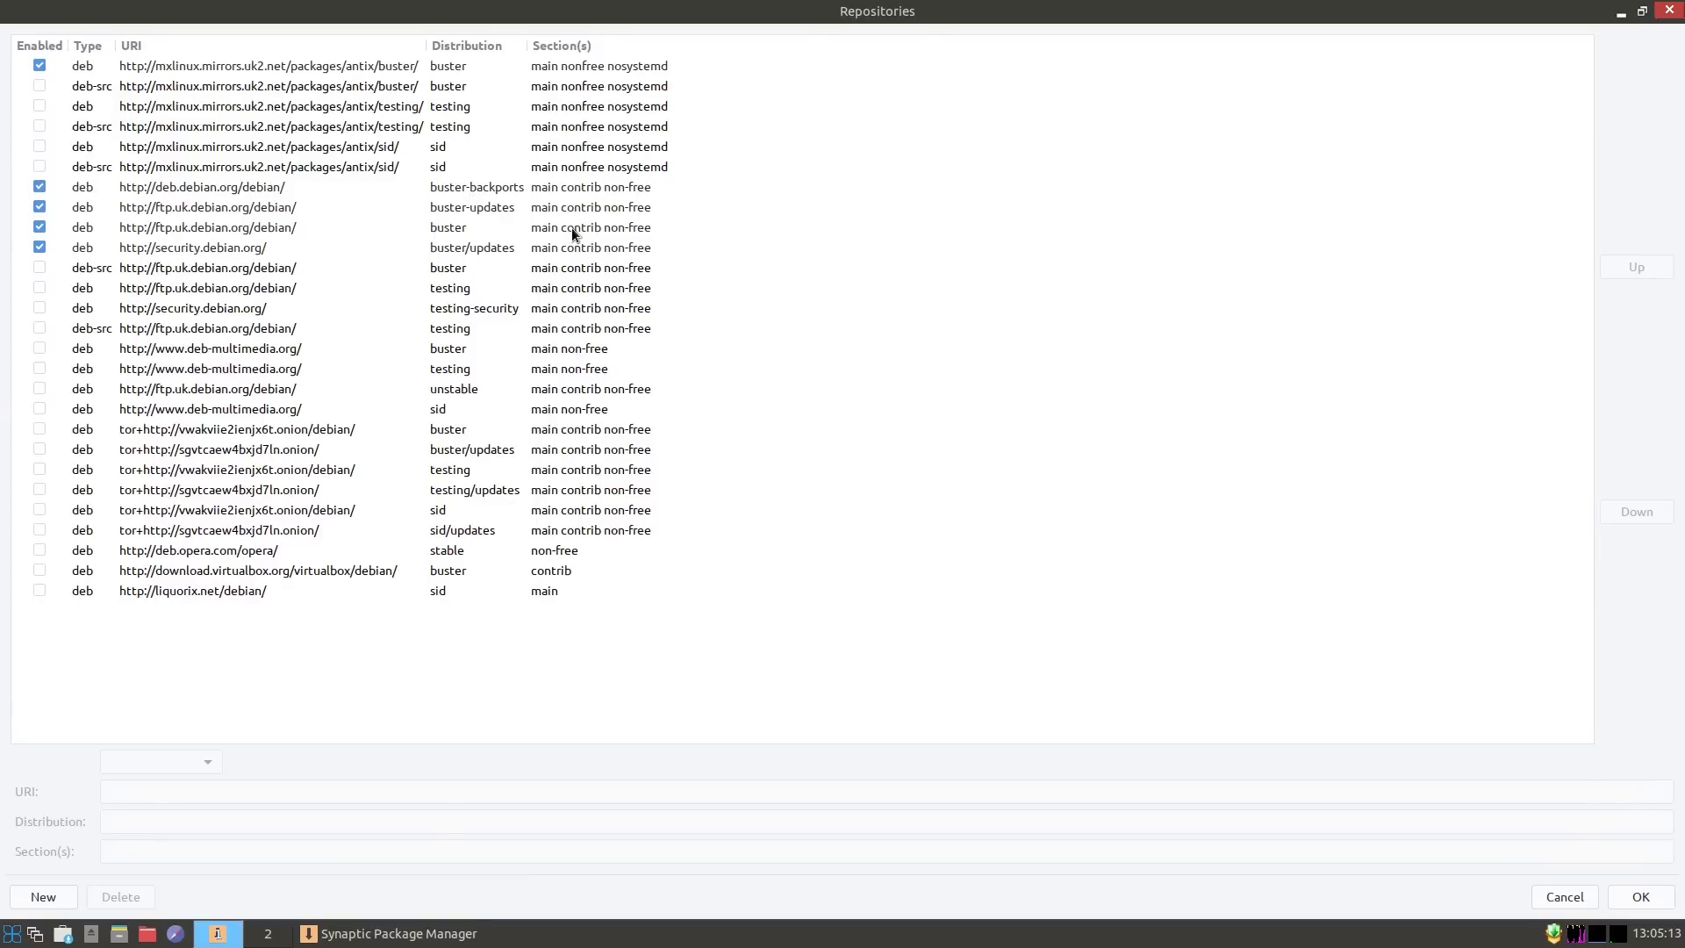
{"action": "left_click", "coordinate": [1669, 11]}
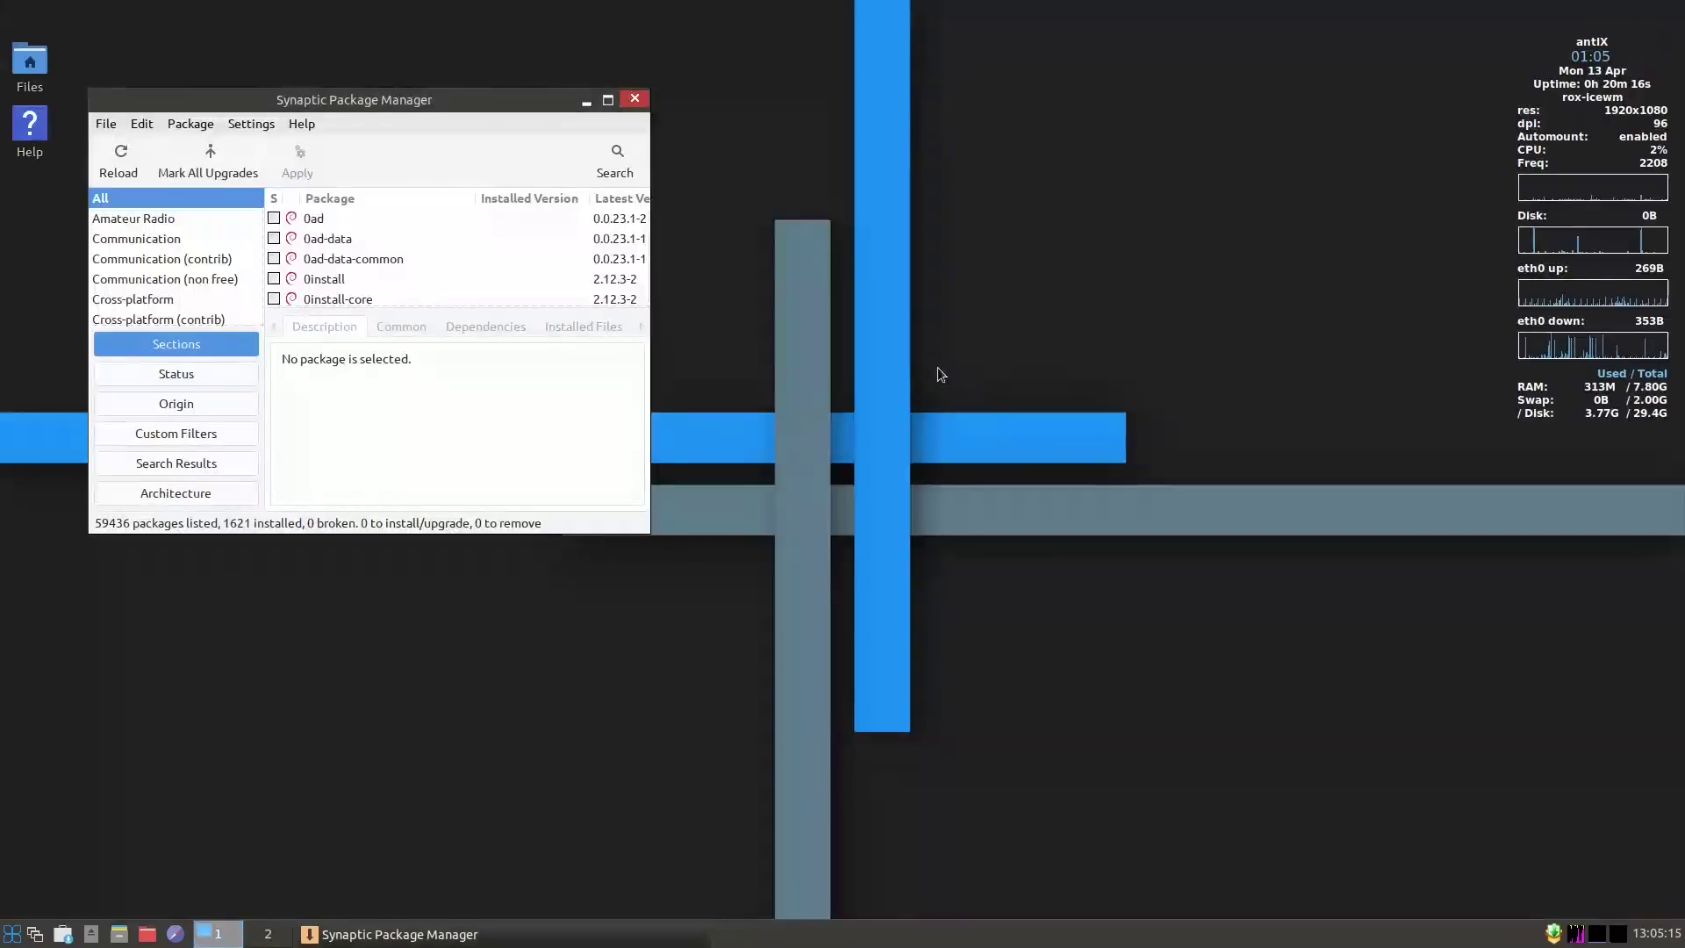
{"action": "left_click", "coordinate": [633, 100]}
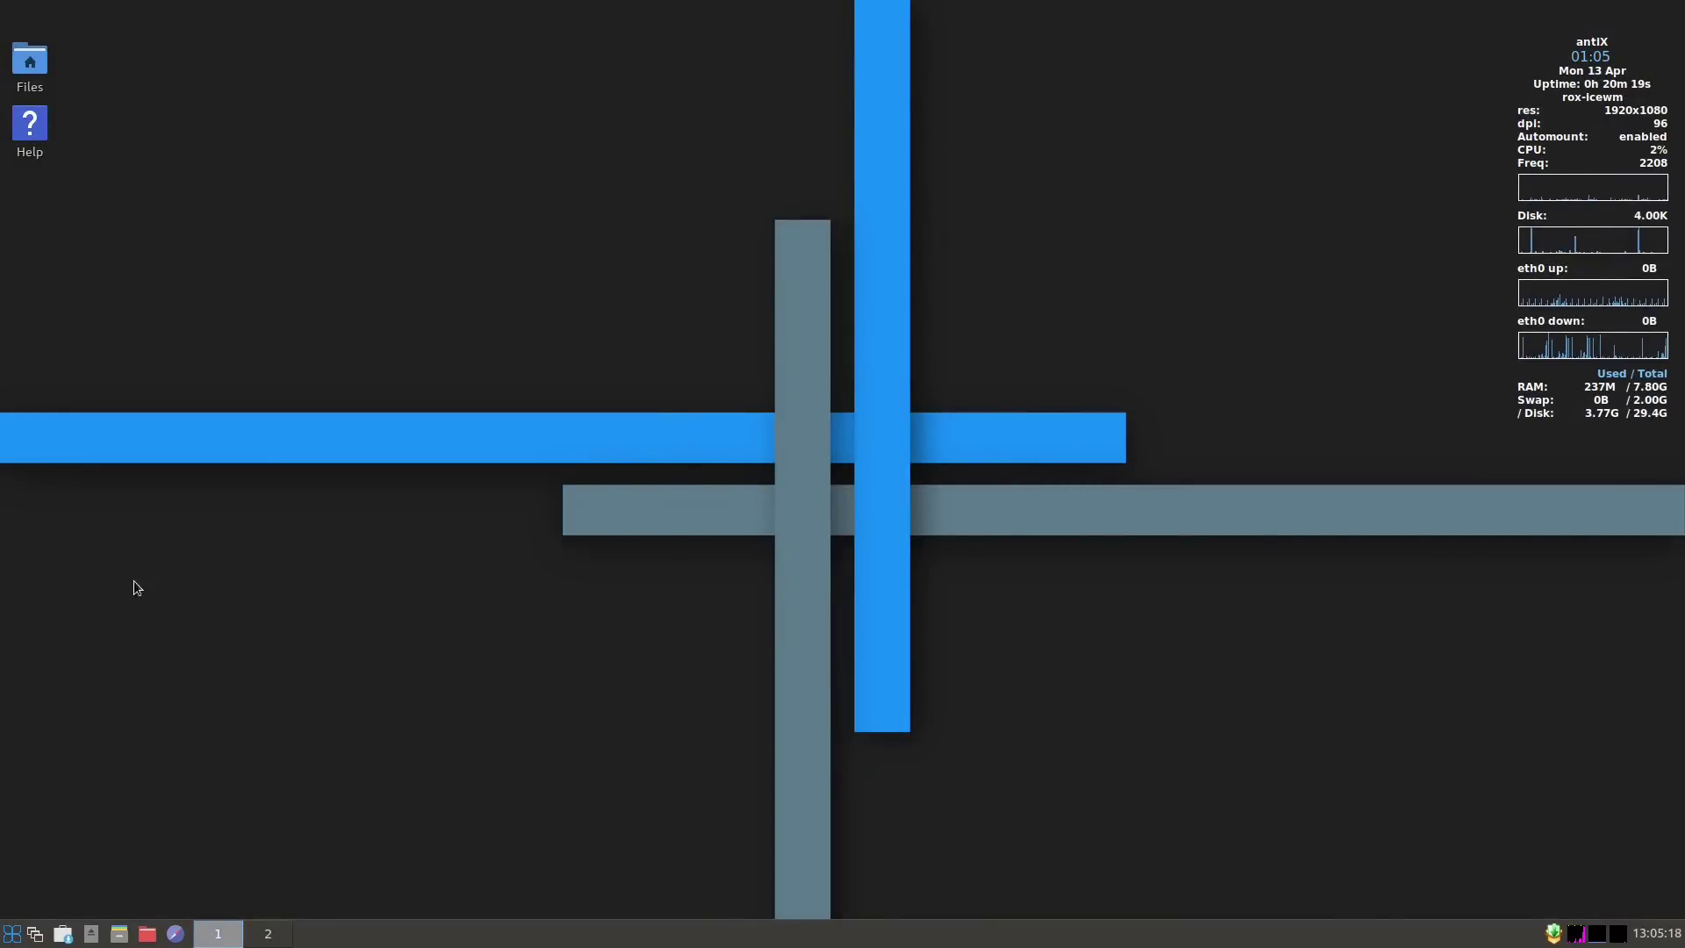
Open Task Manager from the System applications, check the LXTask version in its About information, and close it.
{"action": "left_click", "coordinate": [5, 937]}
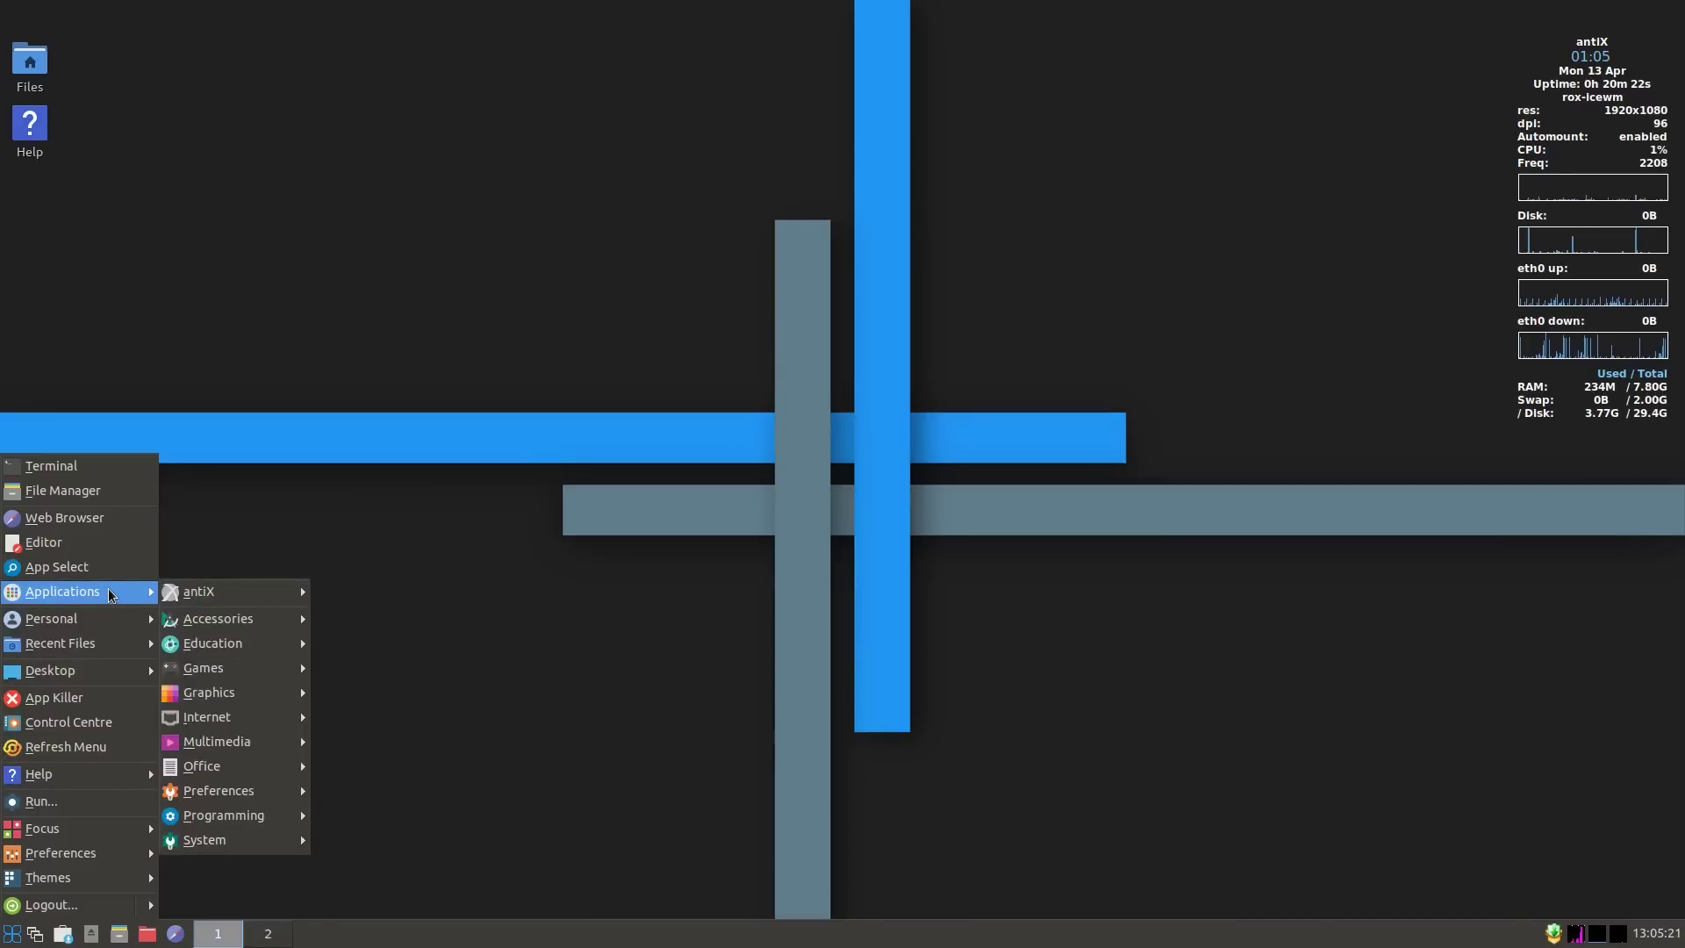
{"action": "mouse_move", "coordinate": [274, 842]}
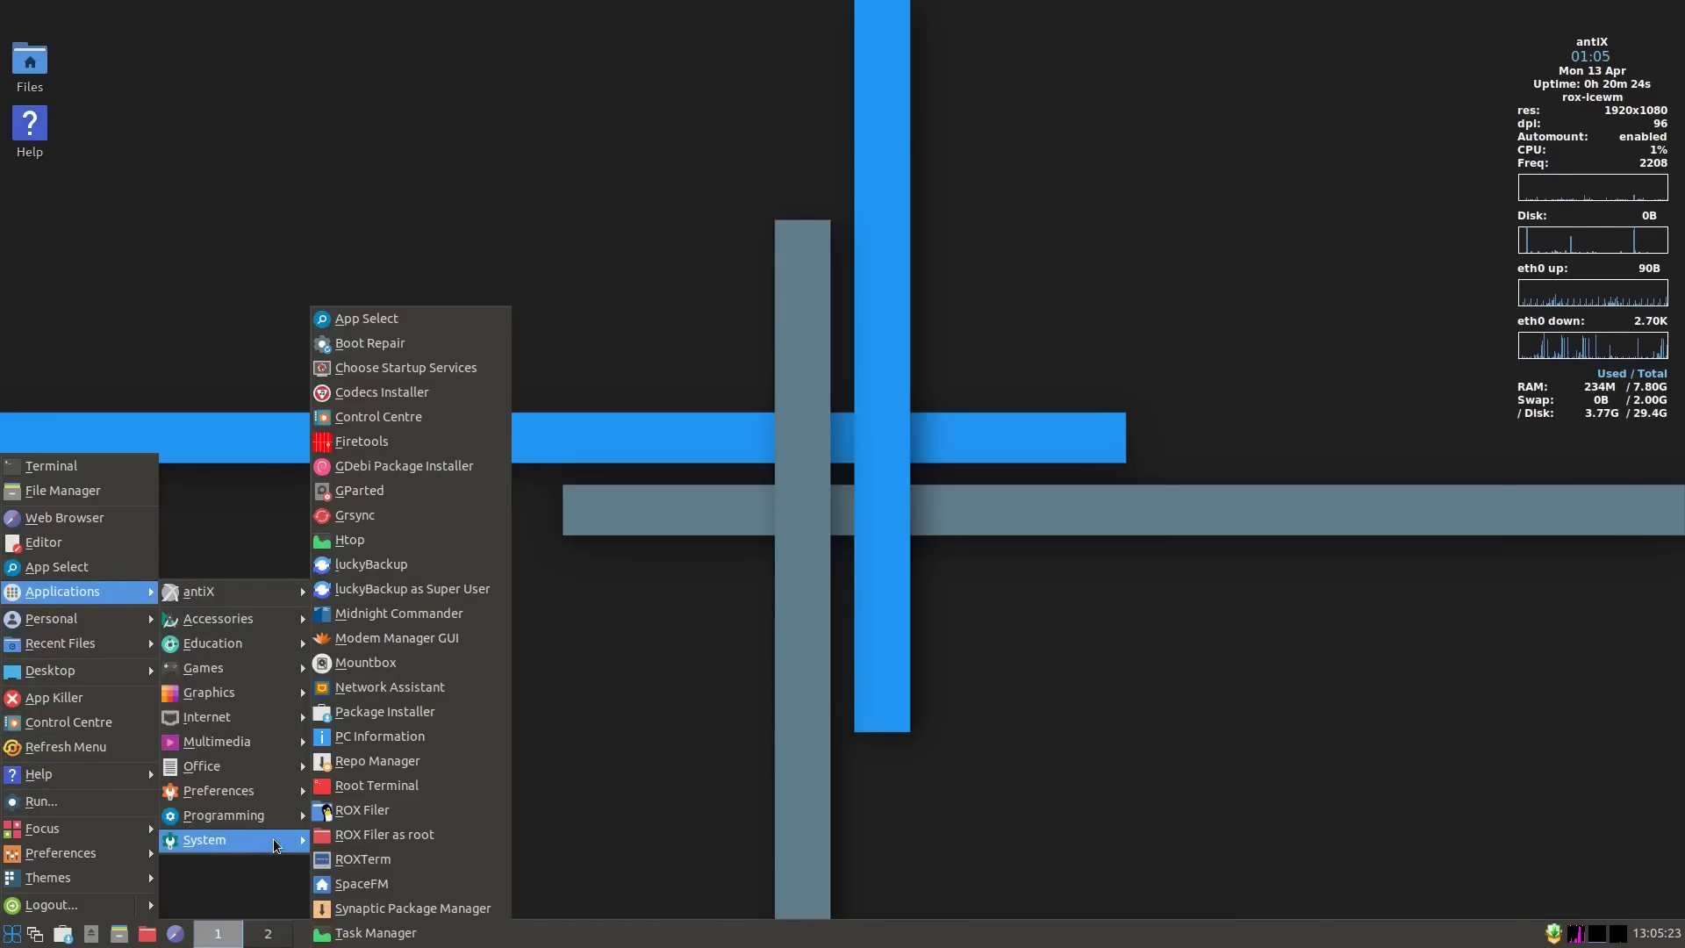
{"action": "left_click", "coordinate": [351, 934]}
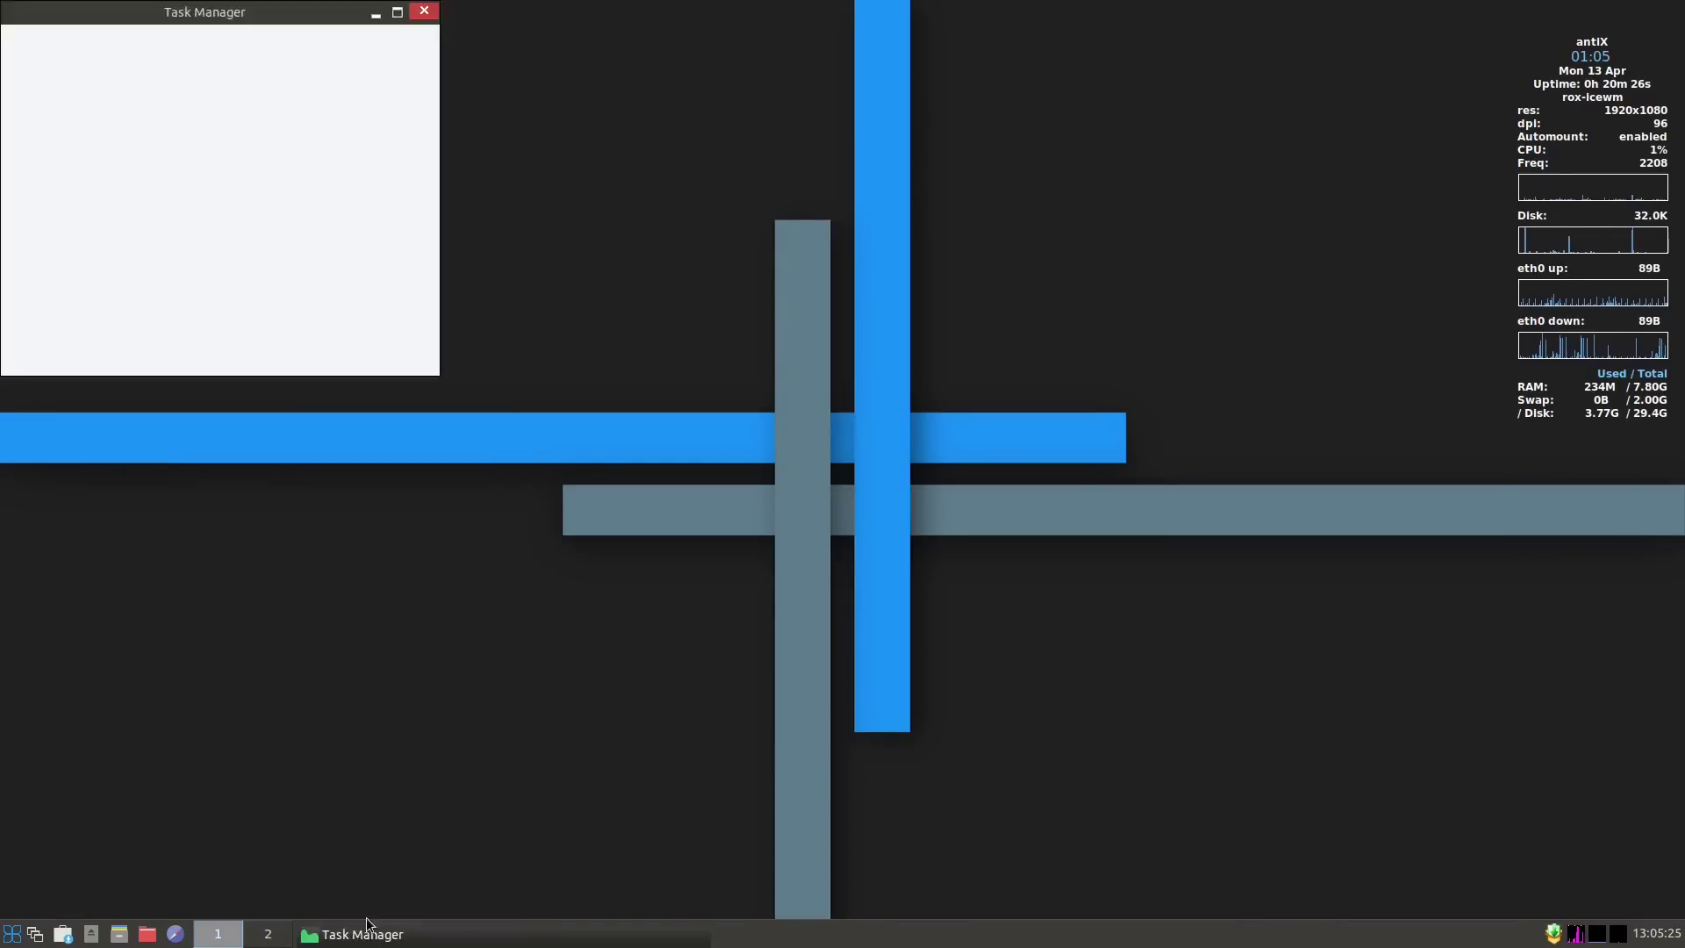
{"action": "left_click_drag", "start_coordinate": [160, 37], "coordinate": [611, 136]}
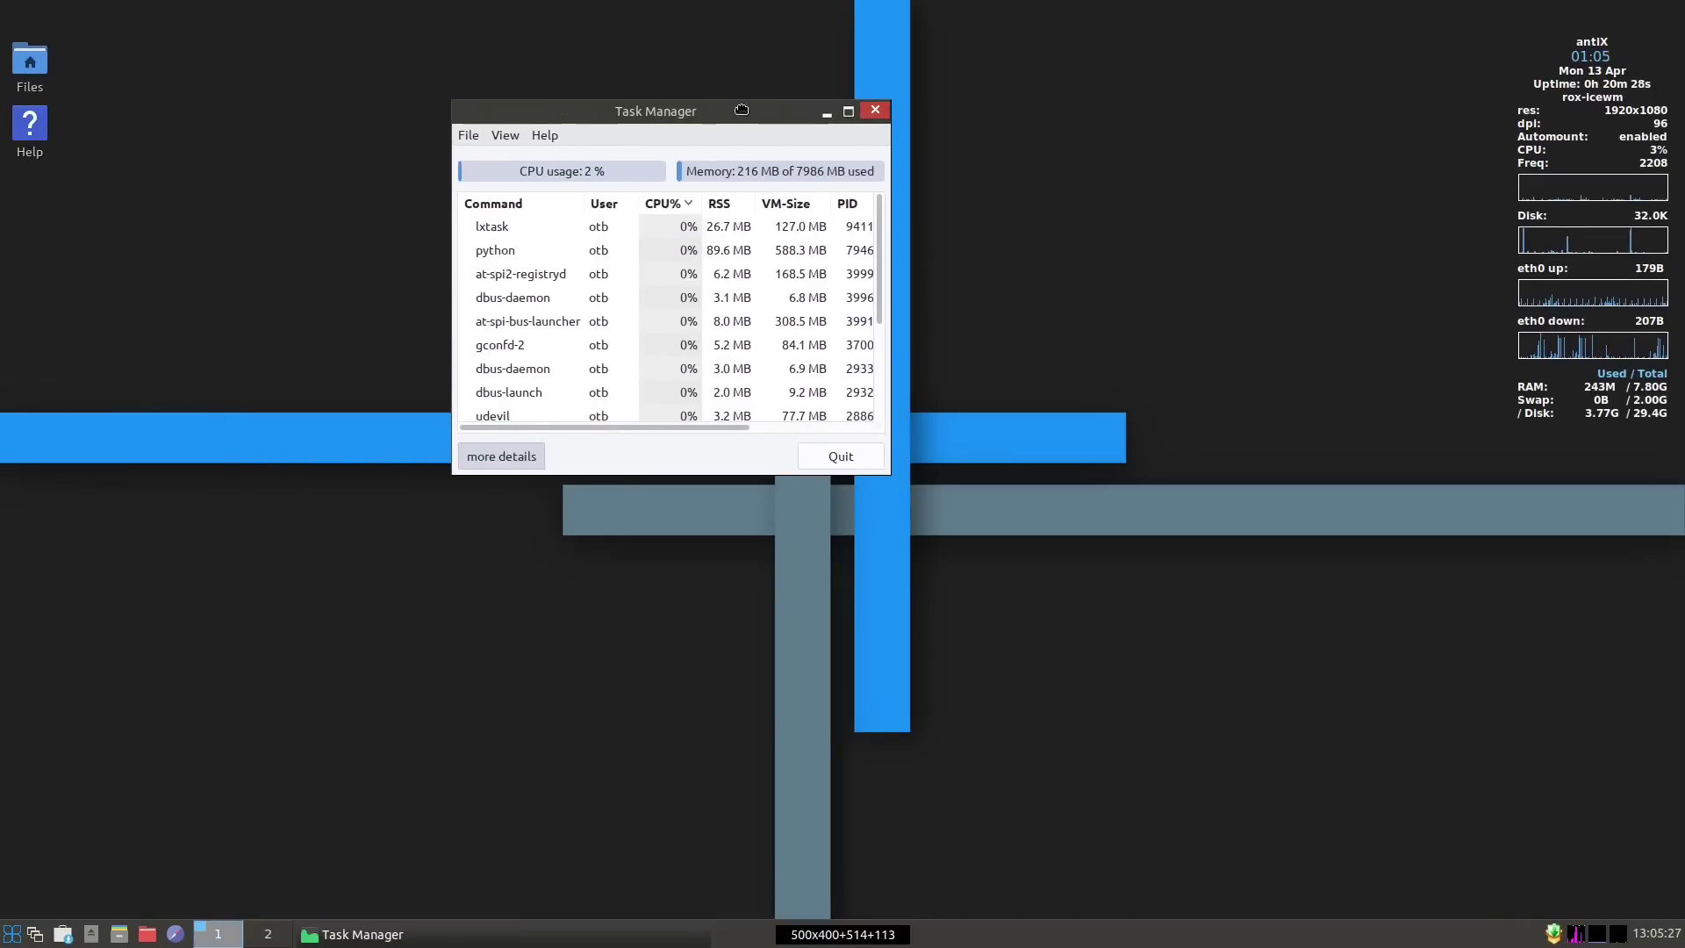
{"action": "left_click", "coordinate": [546, 136]}
{"action": "left_click", "coordinate": [586, 158]}
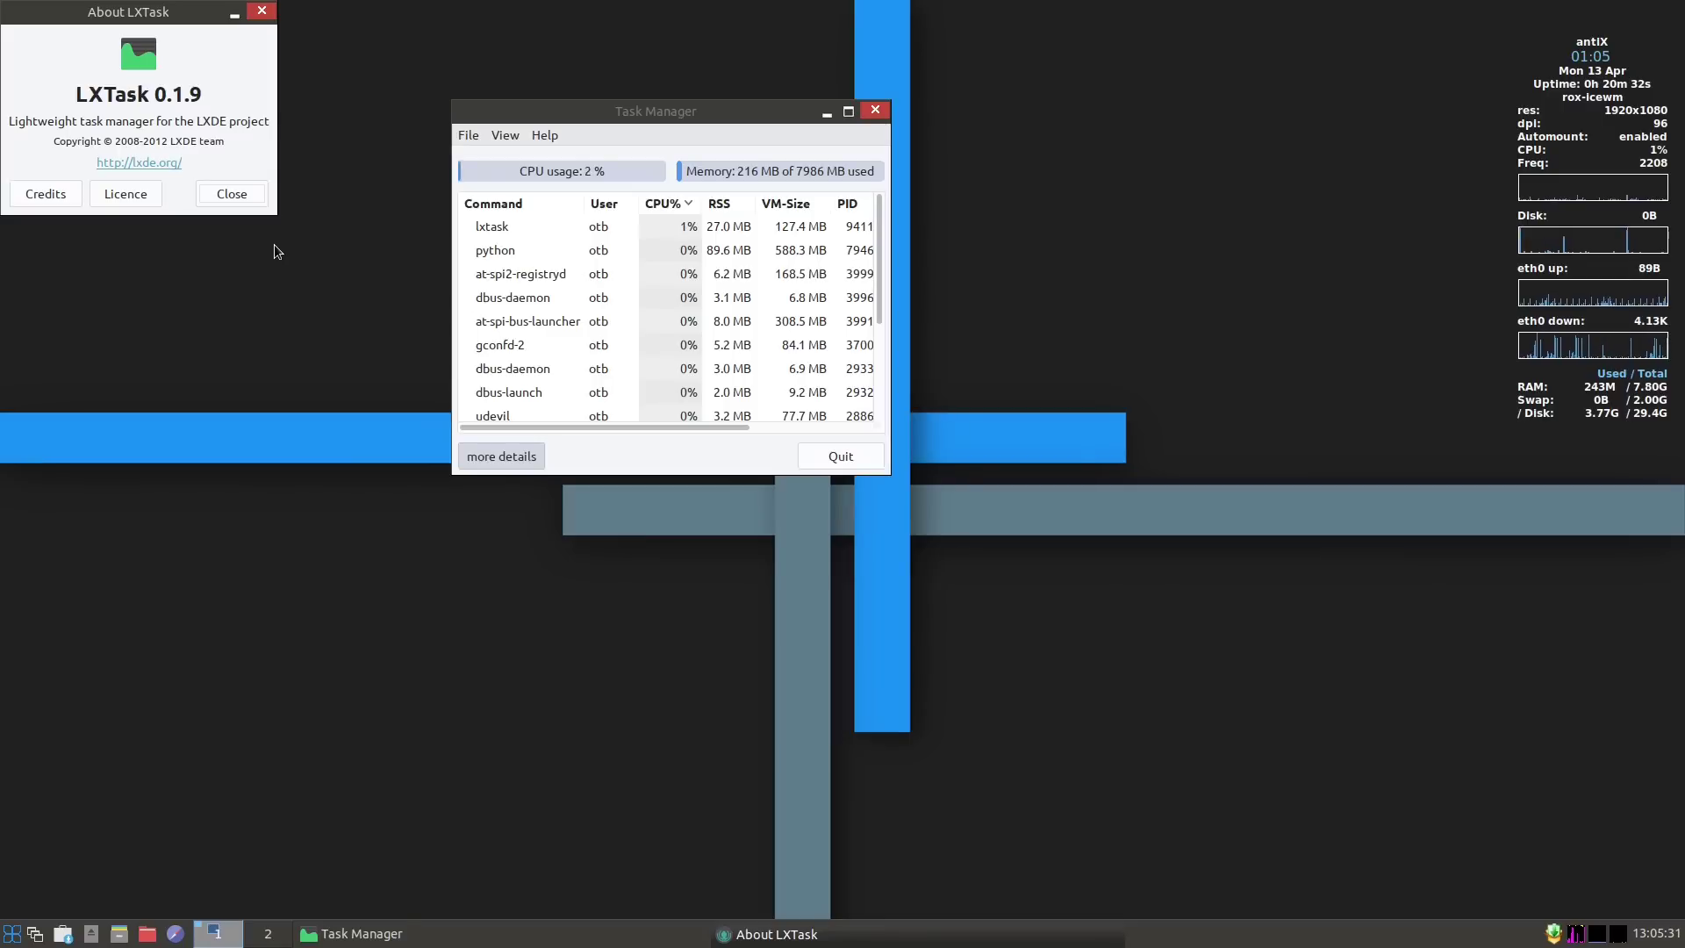
{"action": "left_click", "coordinate": [242, 201]}
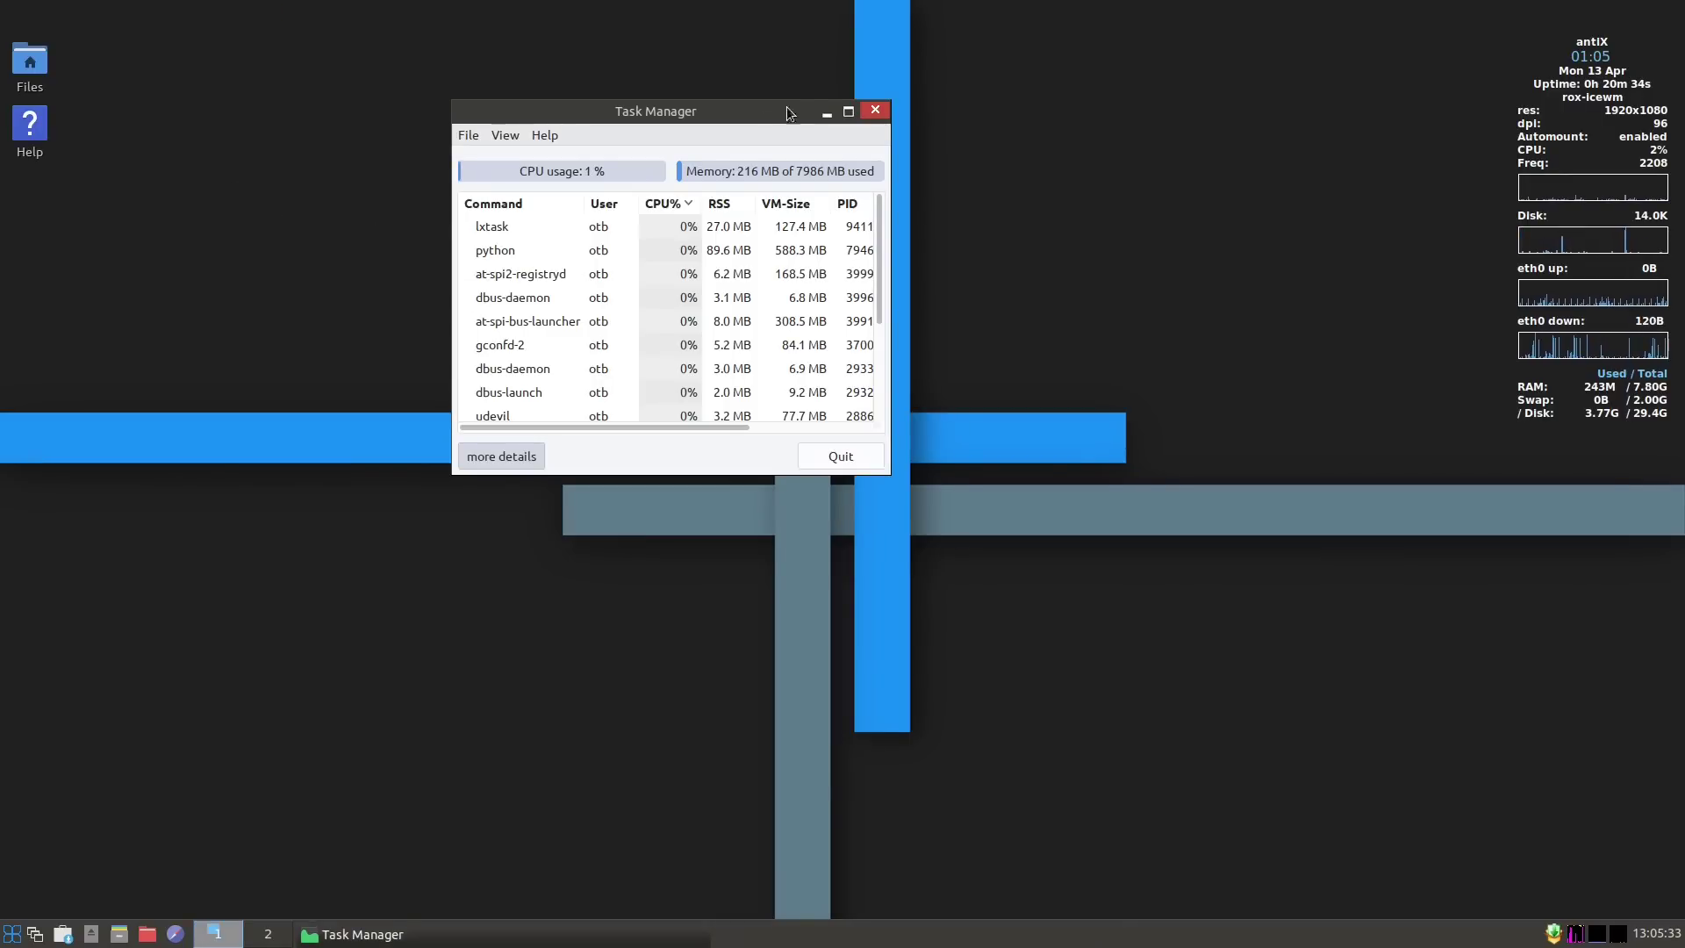
{"action": "left_click", "coordinate": [876, 111]}
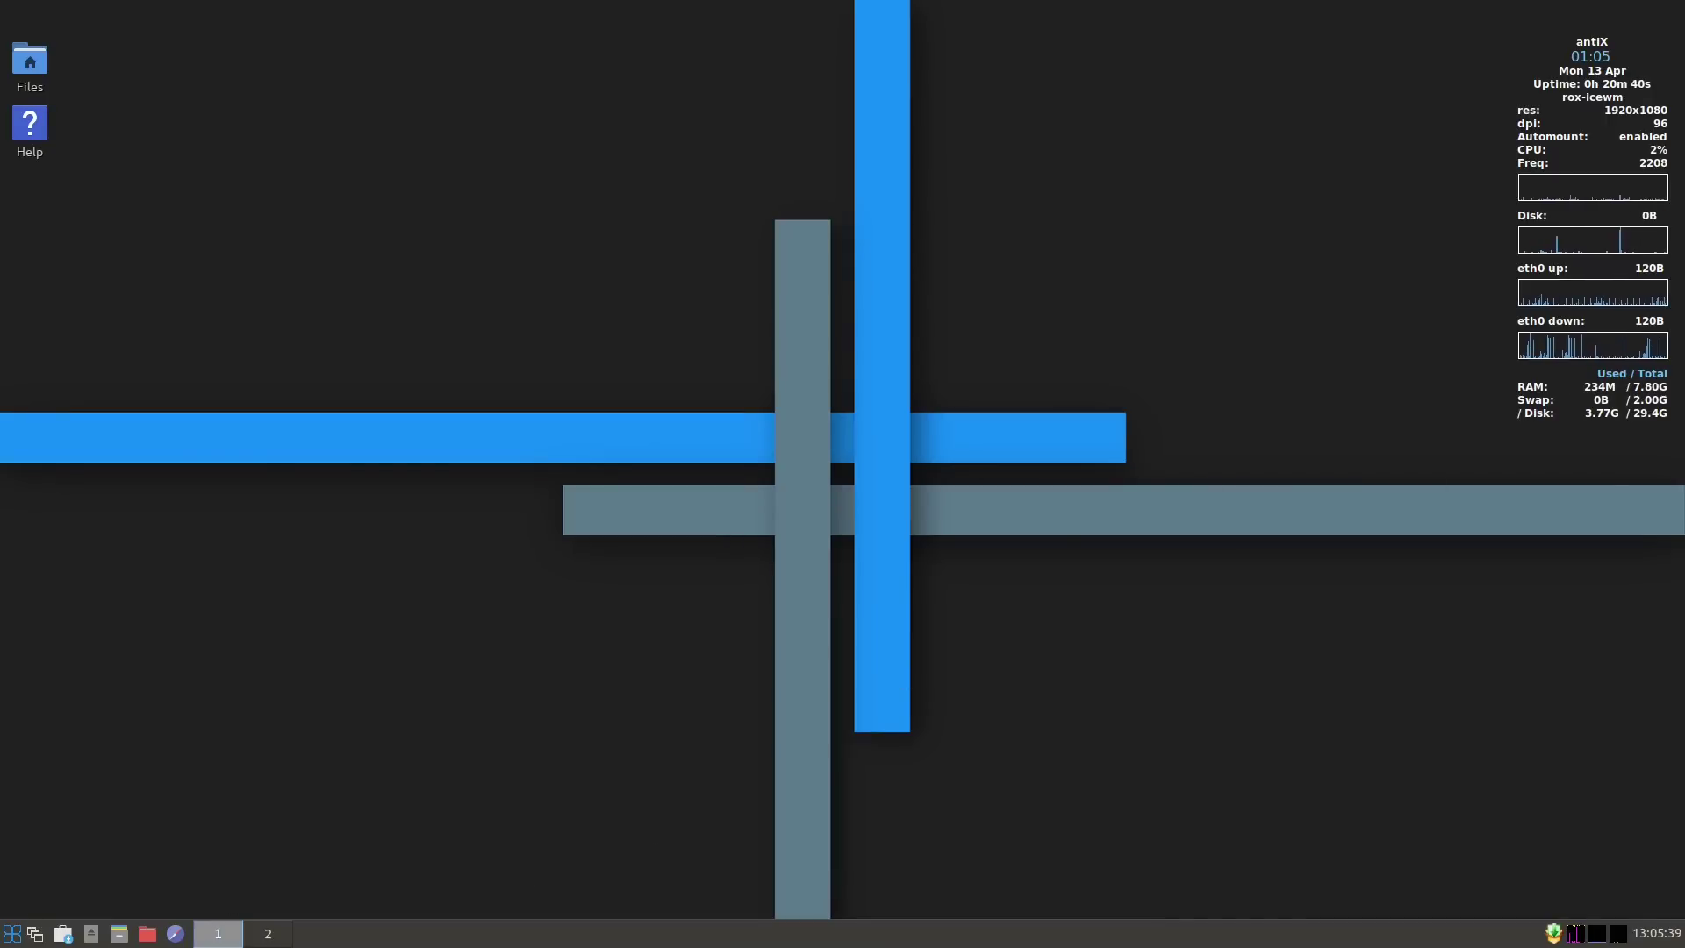
{"action": "left_click", "coordinate": [11, 934]}
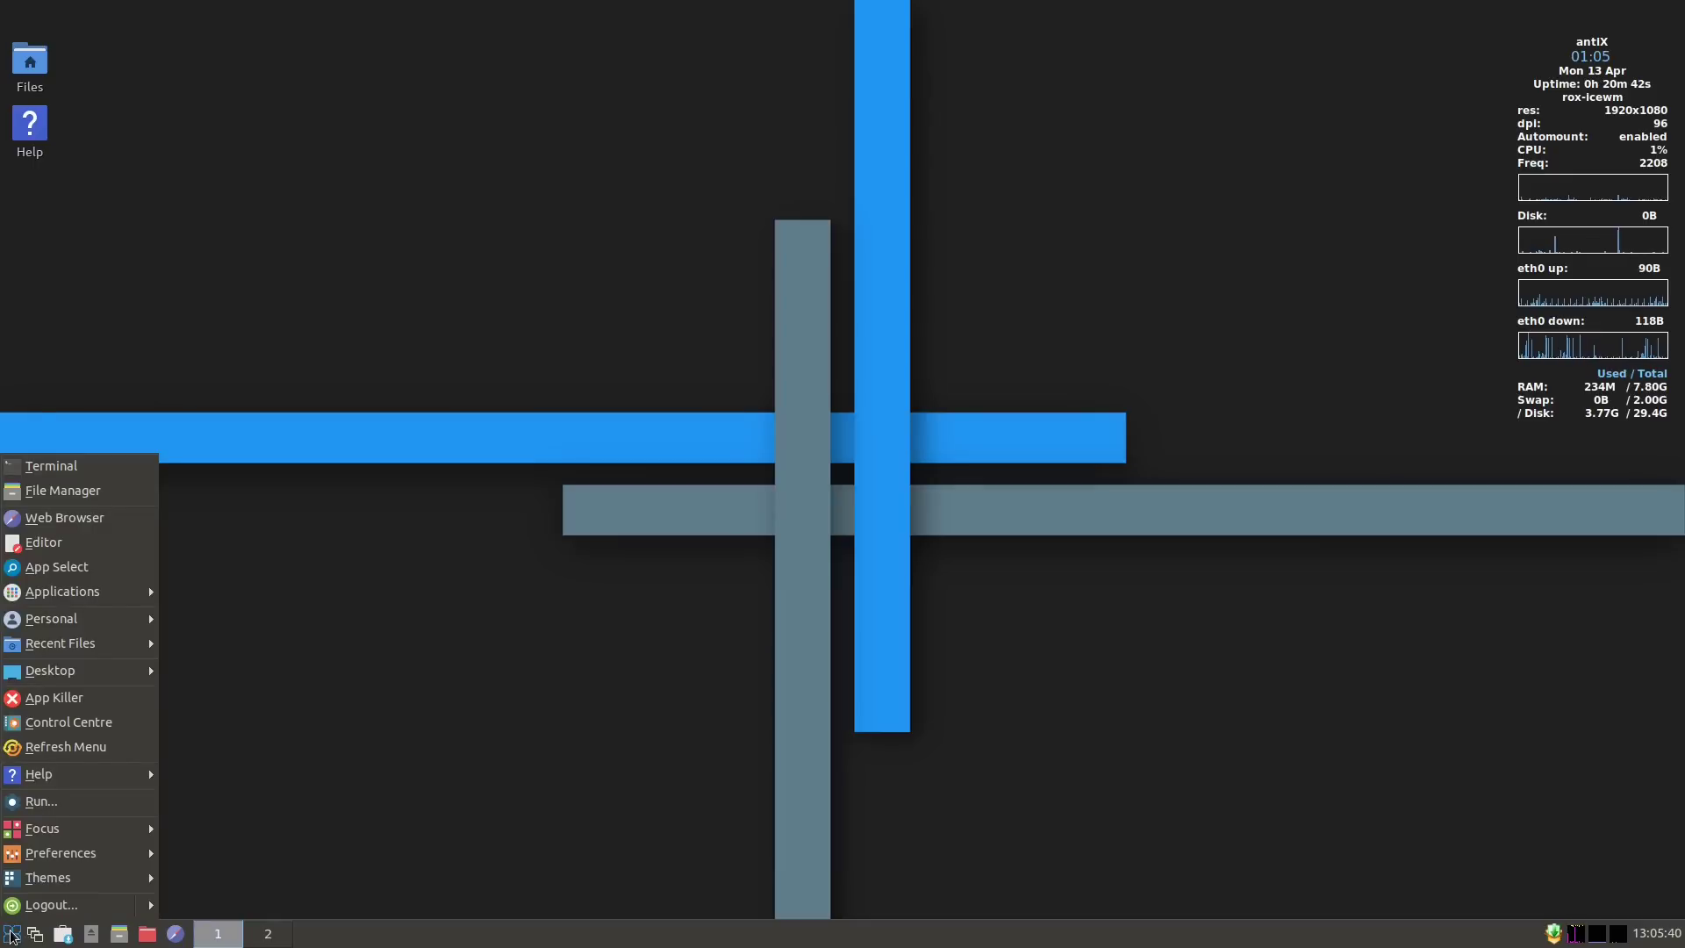
{"action": "mouse_move", "coordinate": [143, 591]}
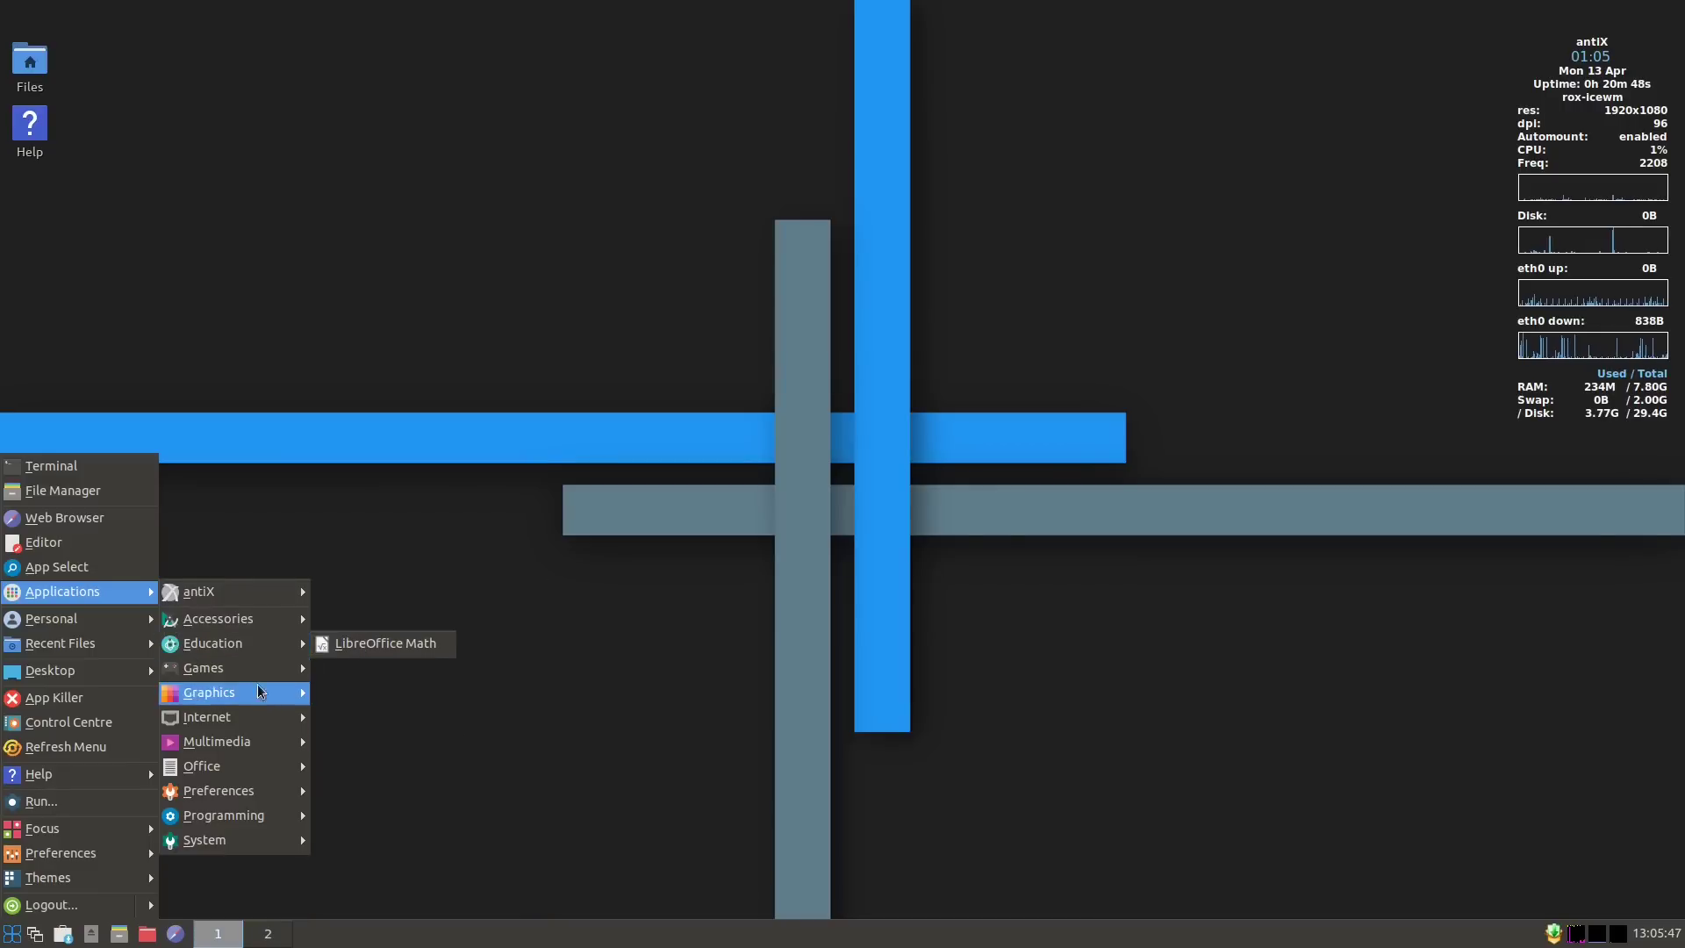
{"action": "mouse_move", "coordinate": [259, 704]}
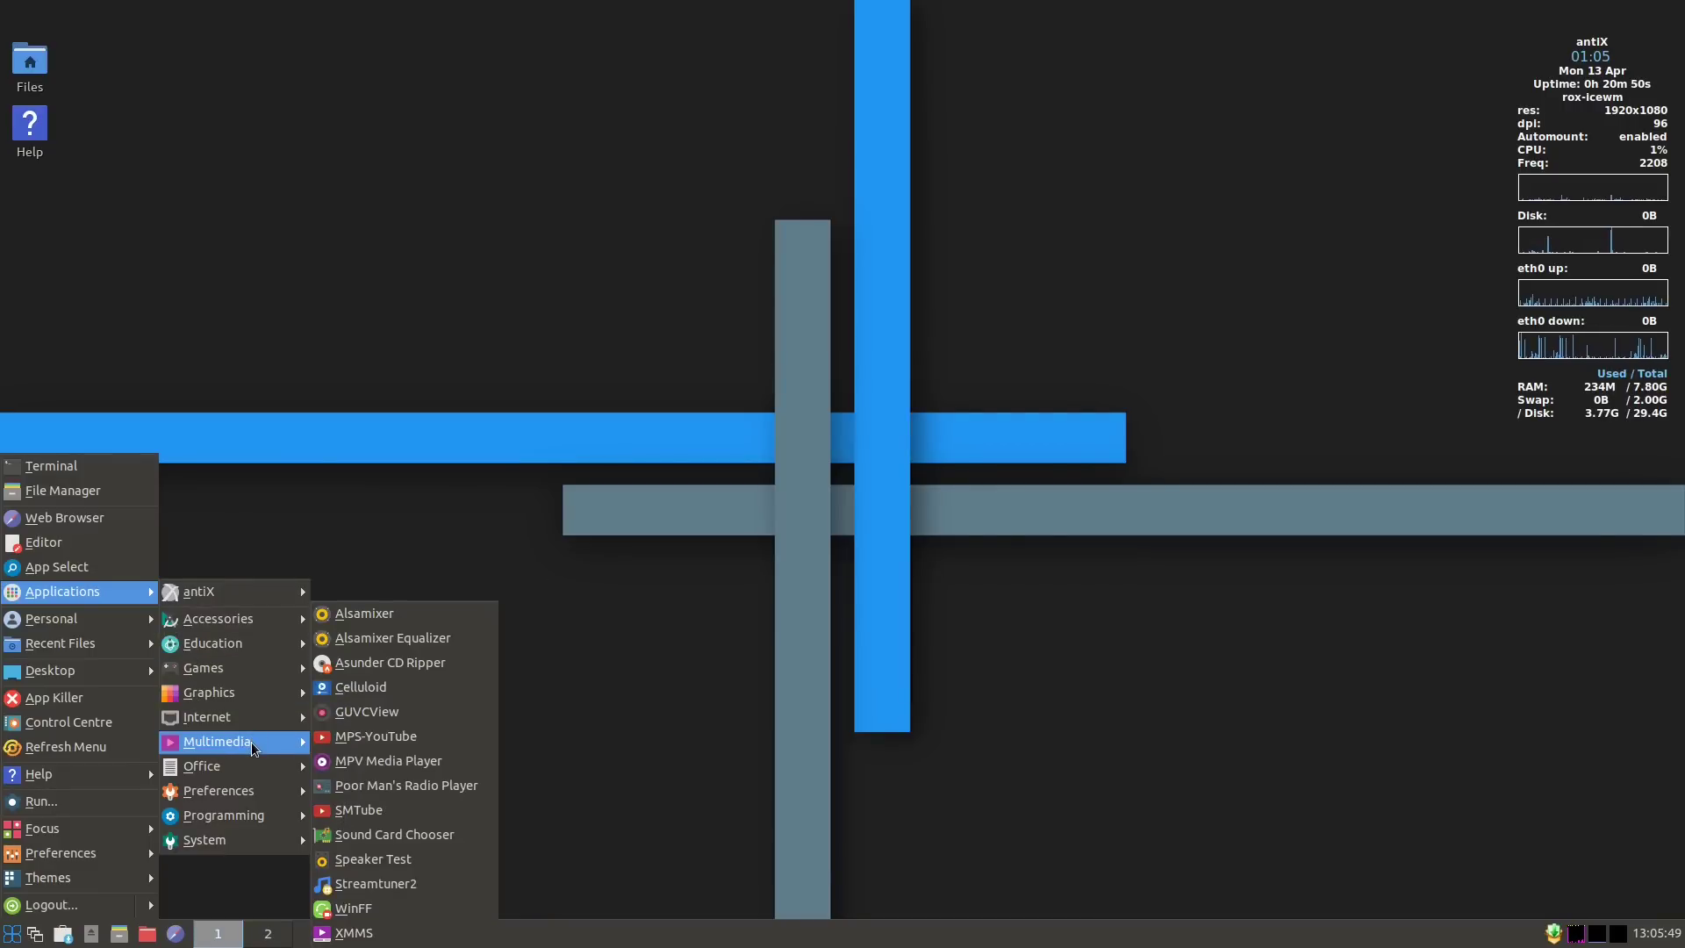
{"action": "mouse_move", "coordinate": [256, 794]}
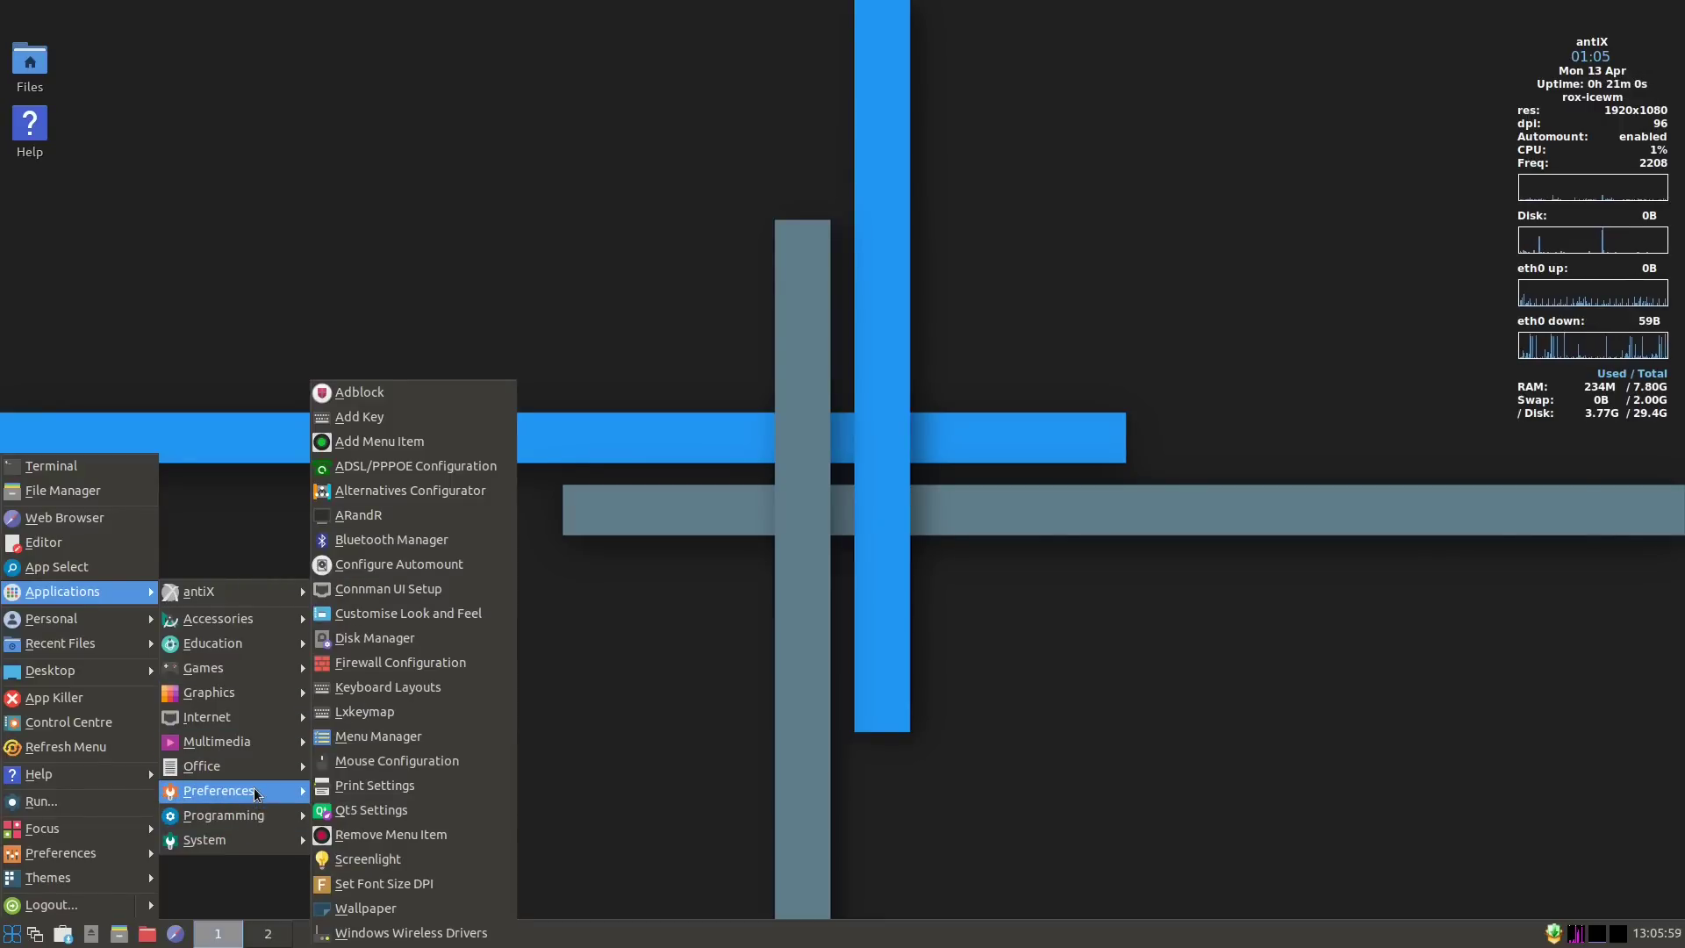
{"action": "mouse_move", "coordinate": [270, 630]}
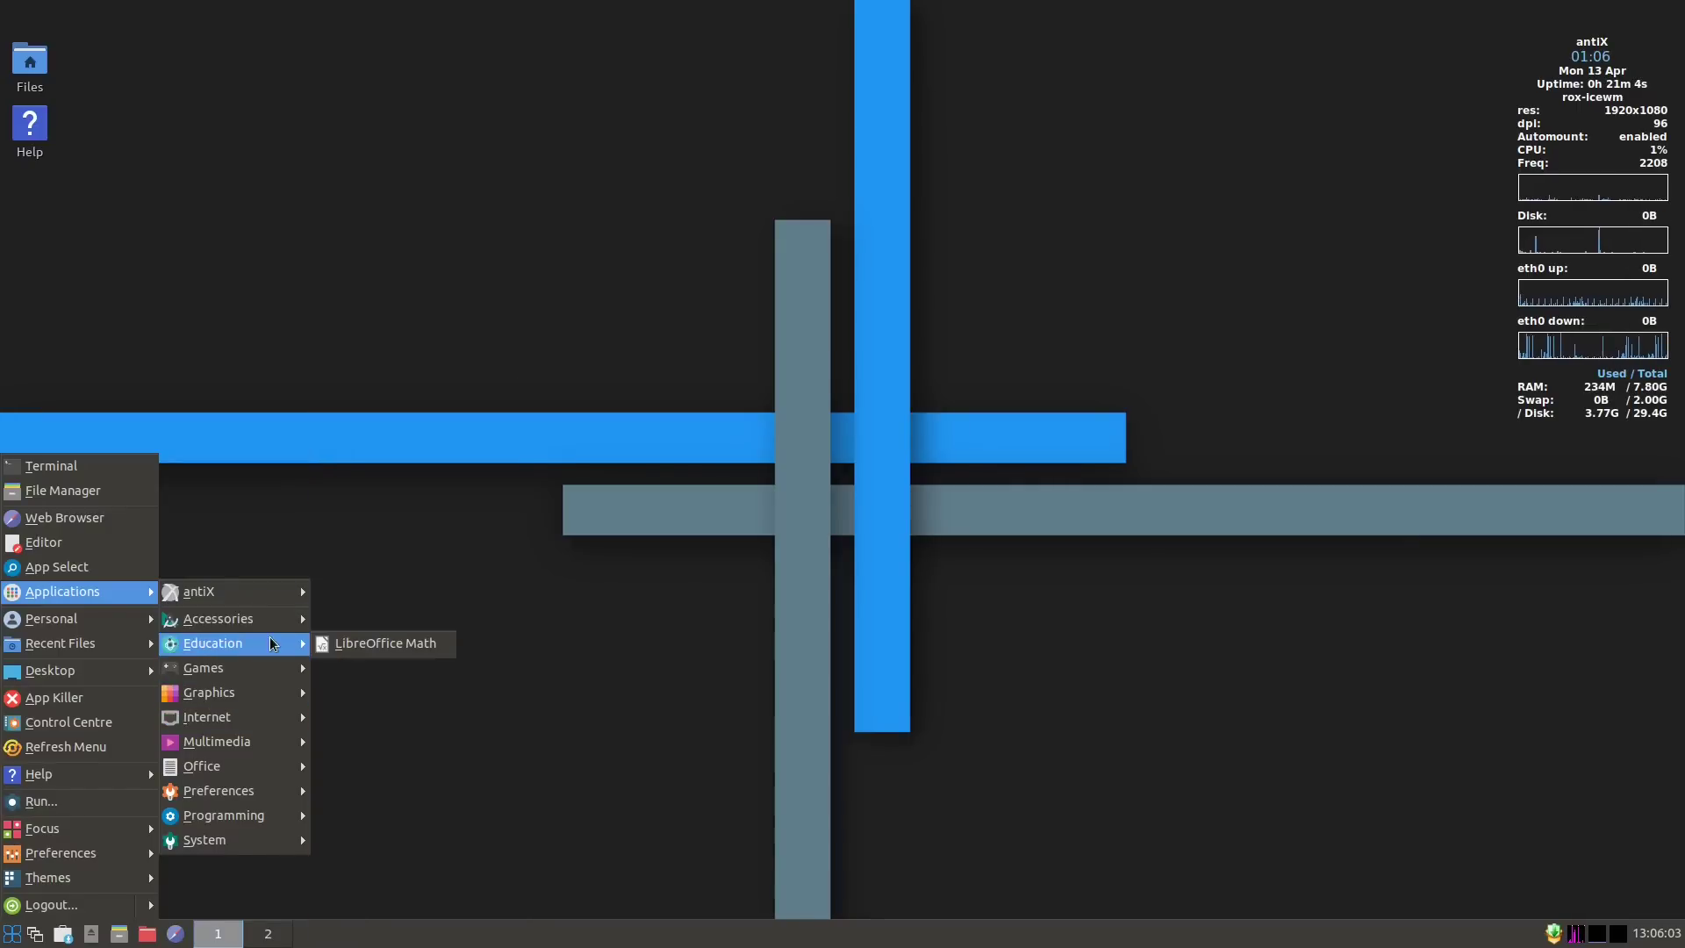
Switch the Conky system monitor off and back on through the Desktop options.
{"action": "mouse_move", "coordinate": [266, 671]}
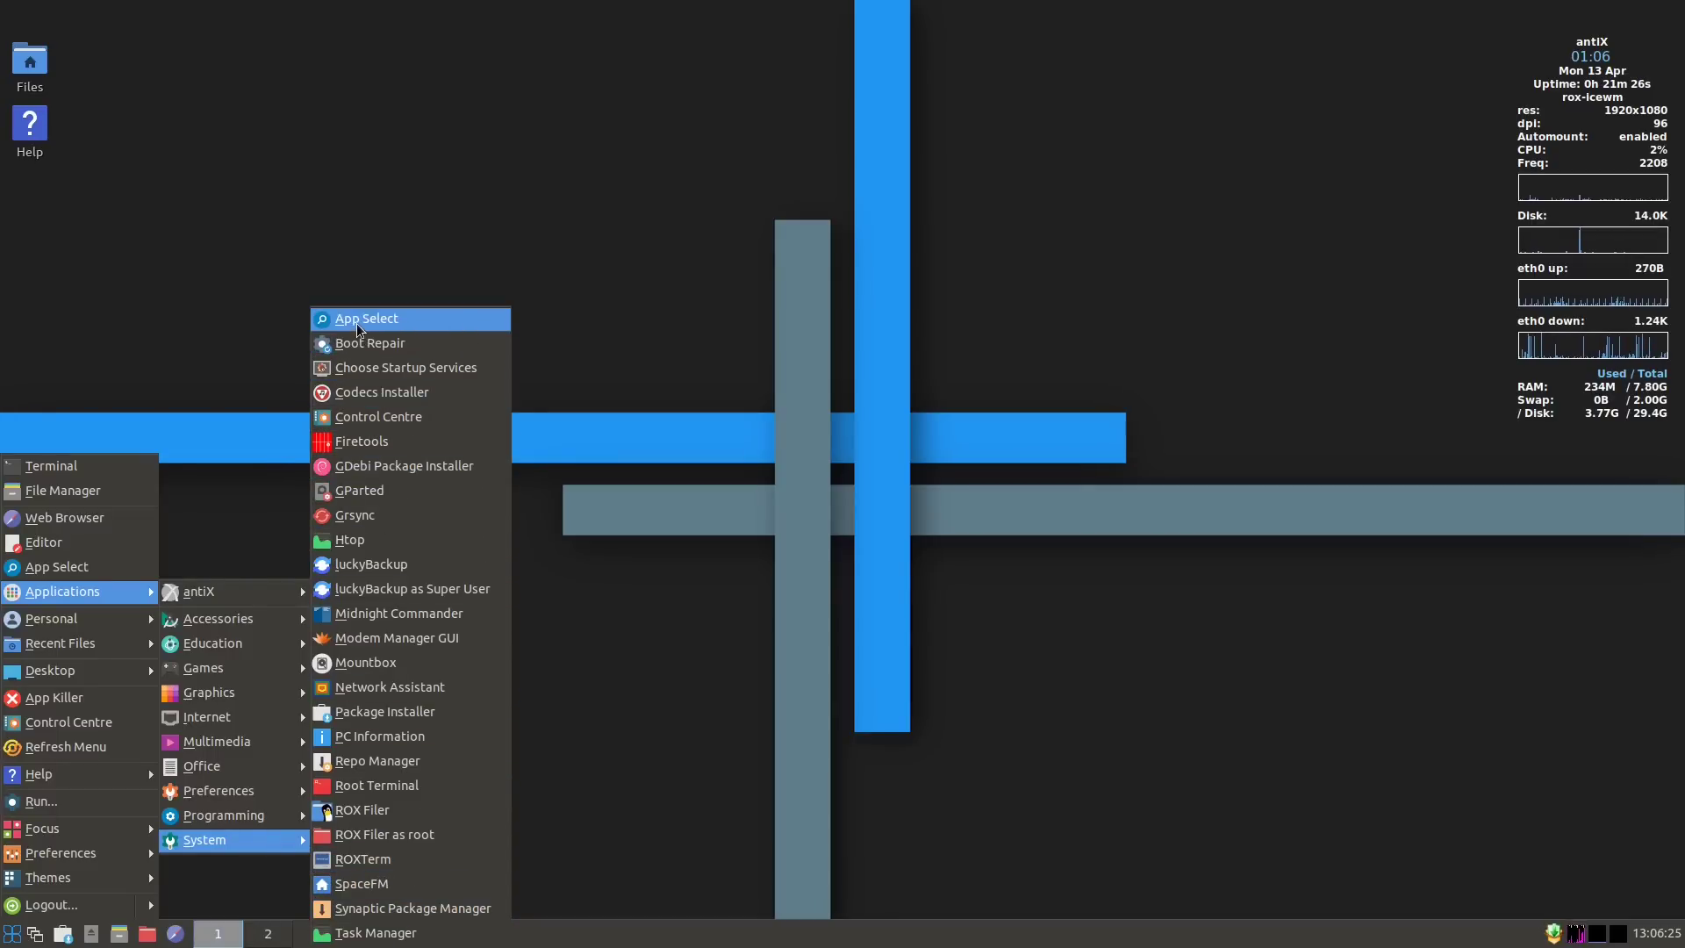
{"action": "mouse_move", "coordinate": [28, 622]}
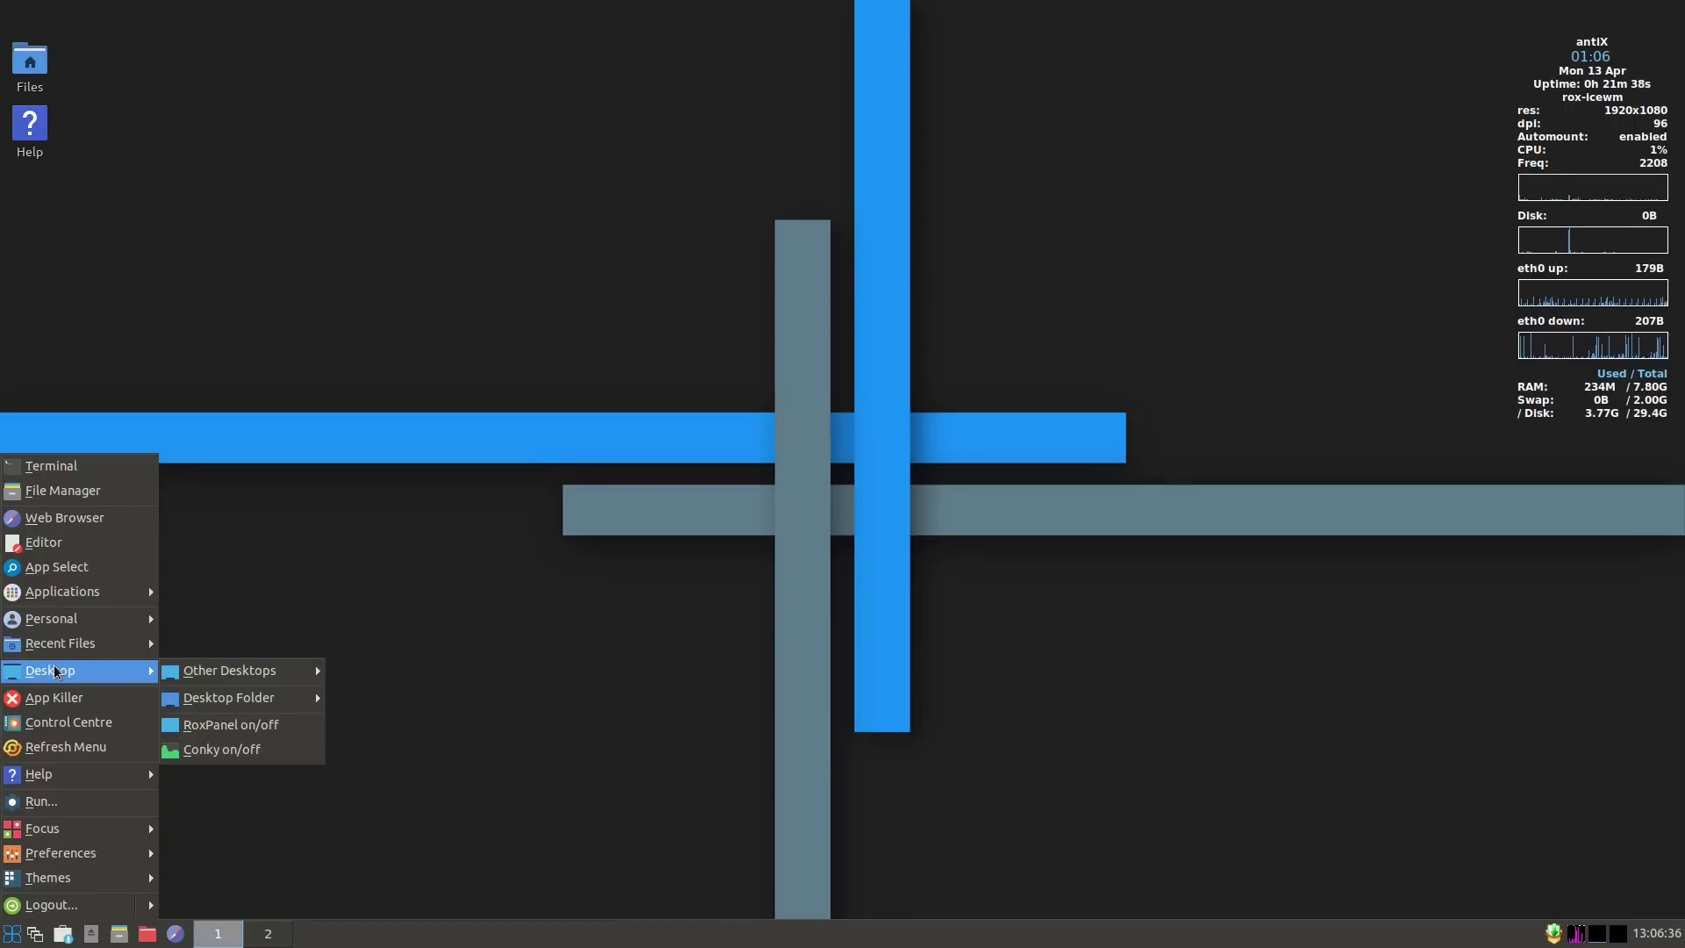
{"action": "left_click", "coordinate": [231, 755]}
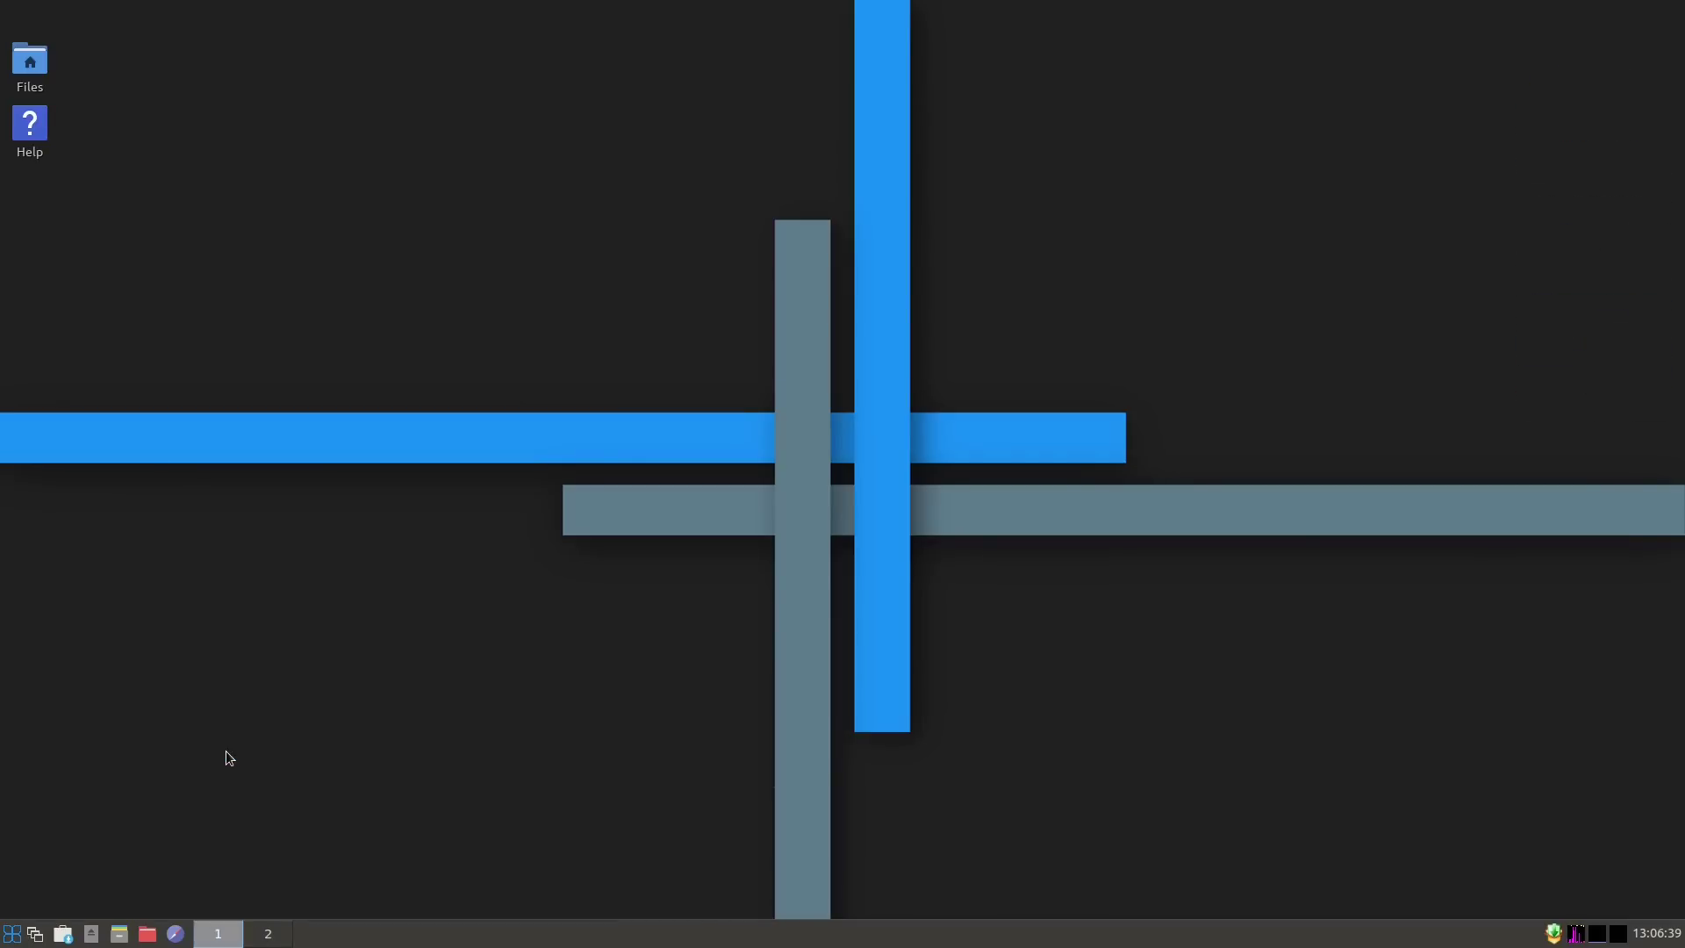
{"action": "left_click", "coordinate": [12, 933]}
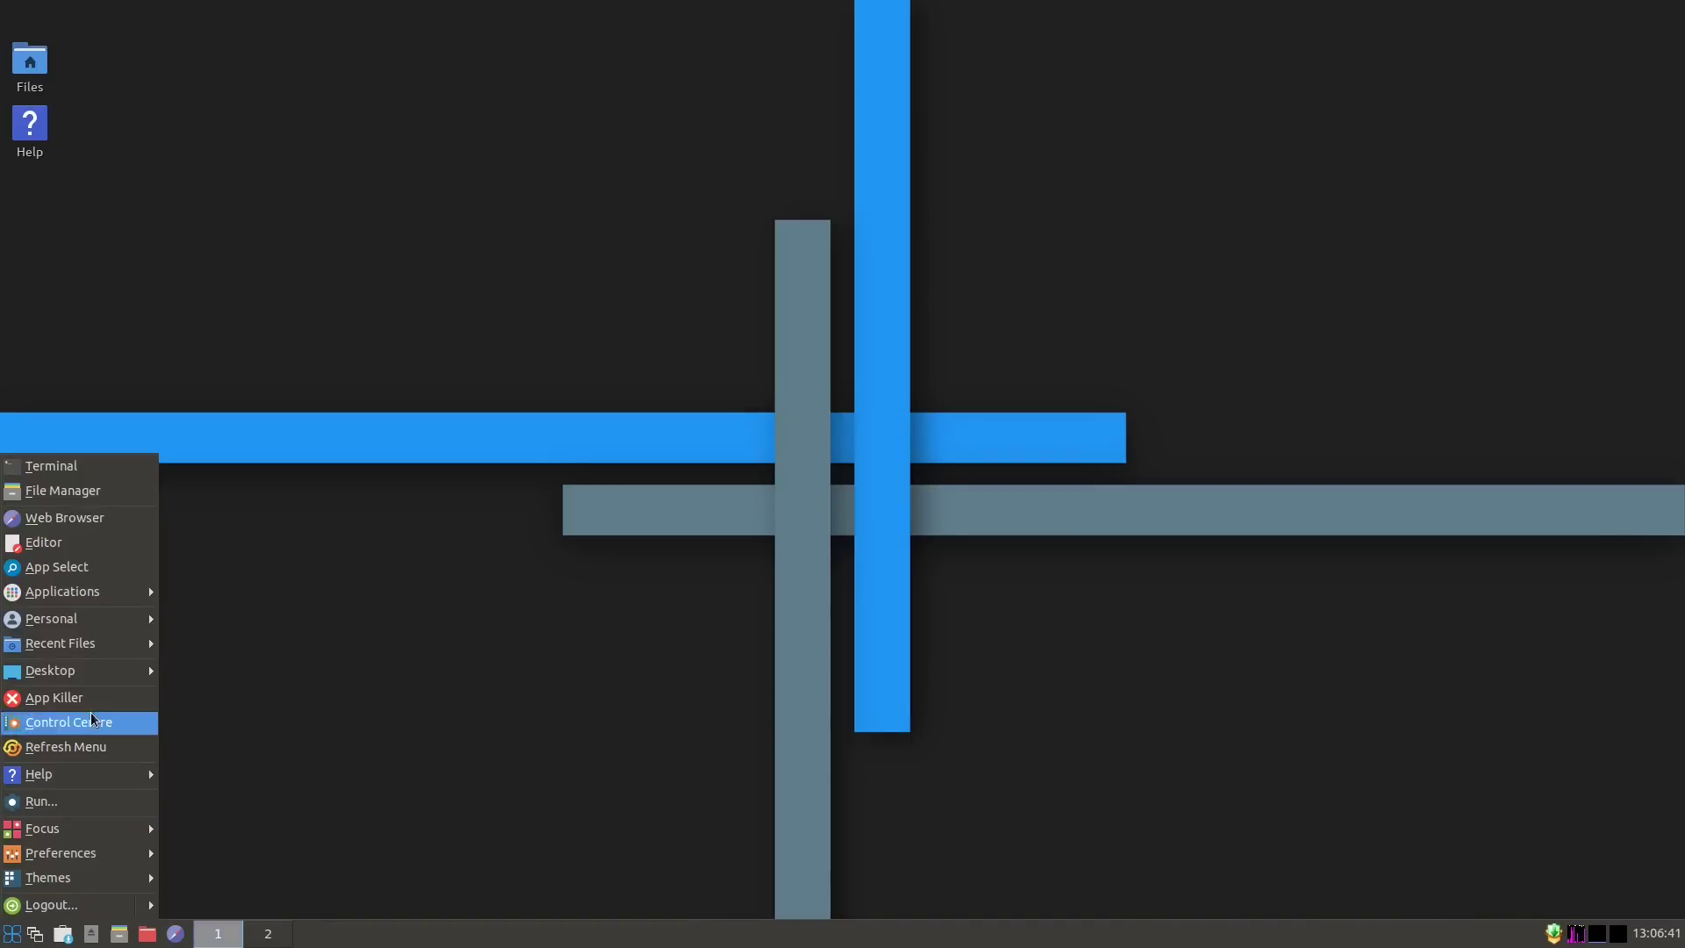
{"action": "left_click", "coordinate": [208, 753]}
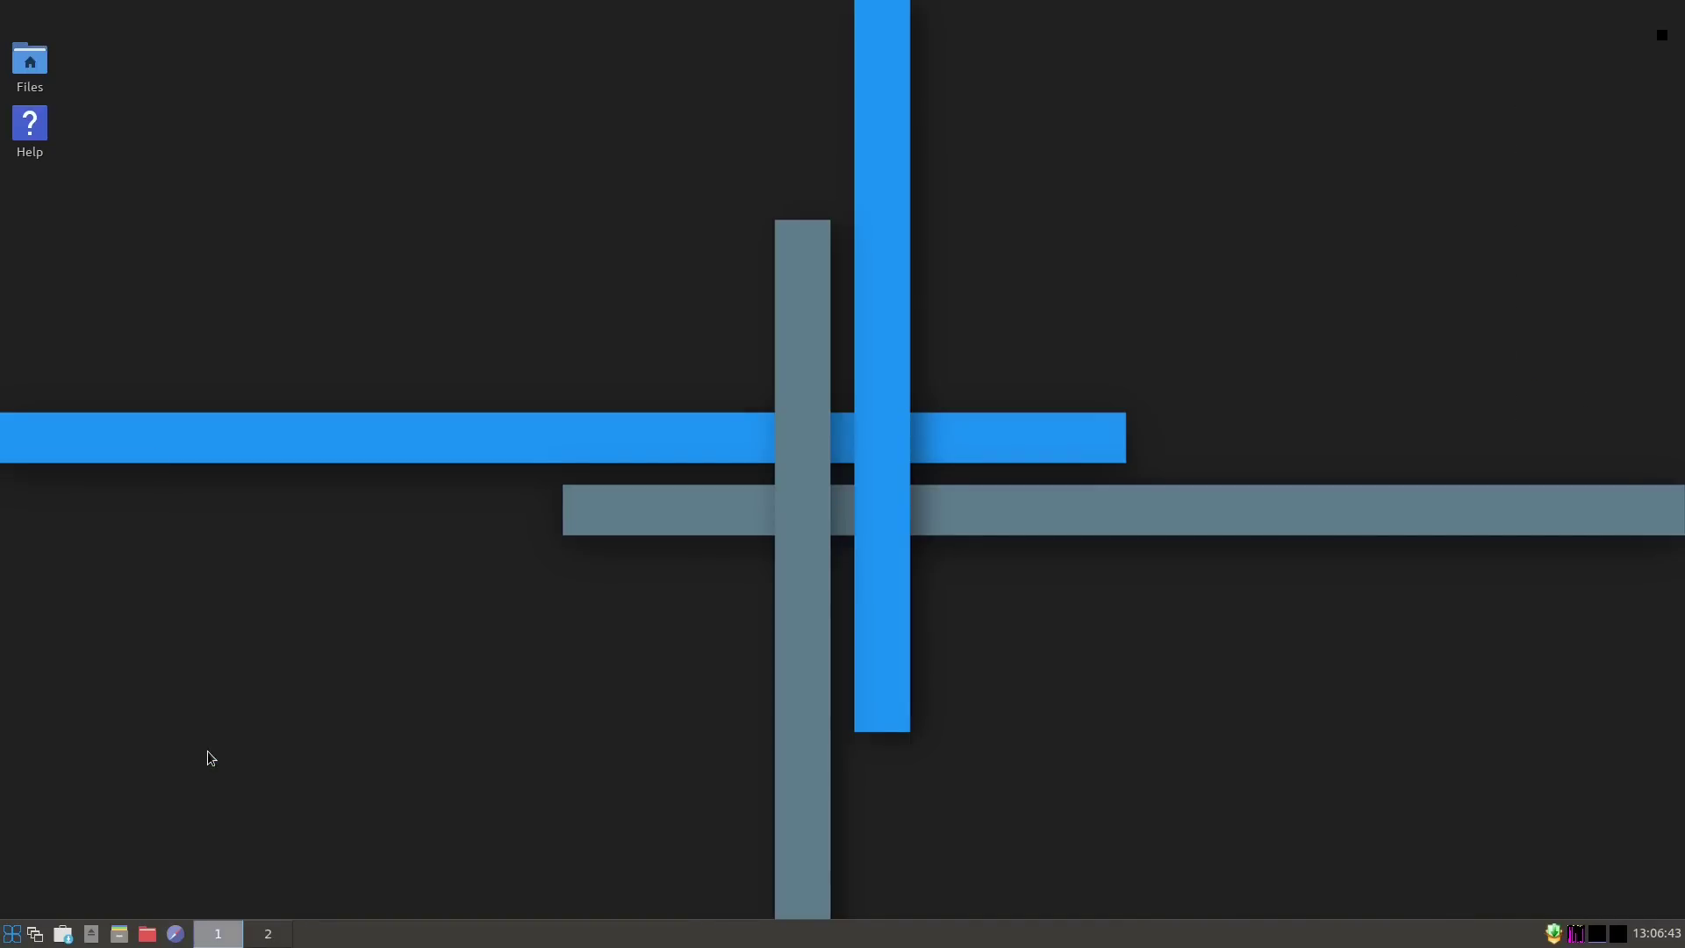
{"action": "left_click", "coordinate": [8, 935]}
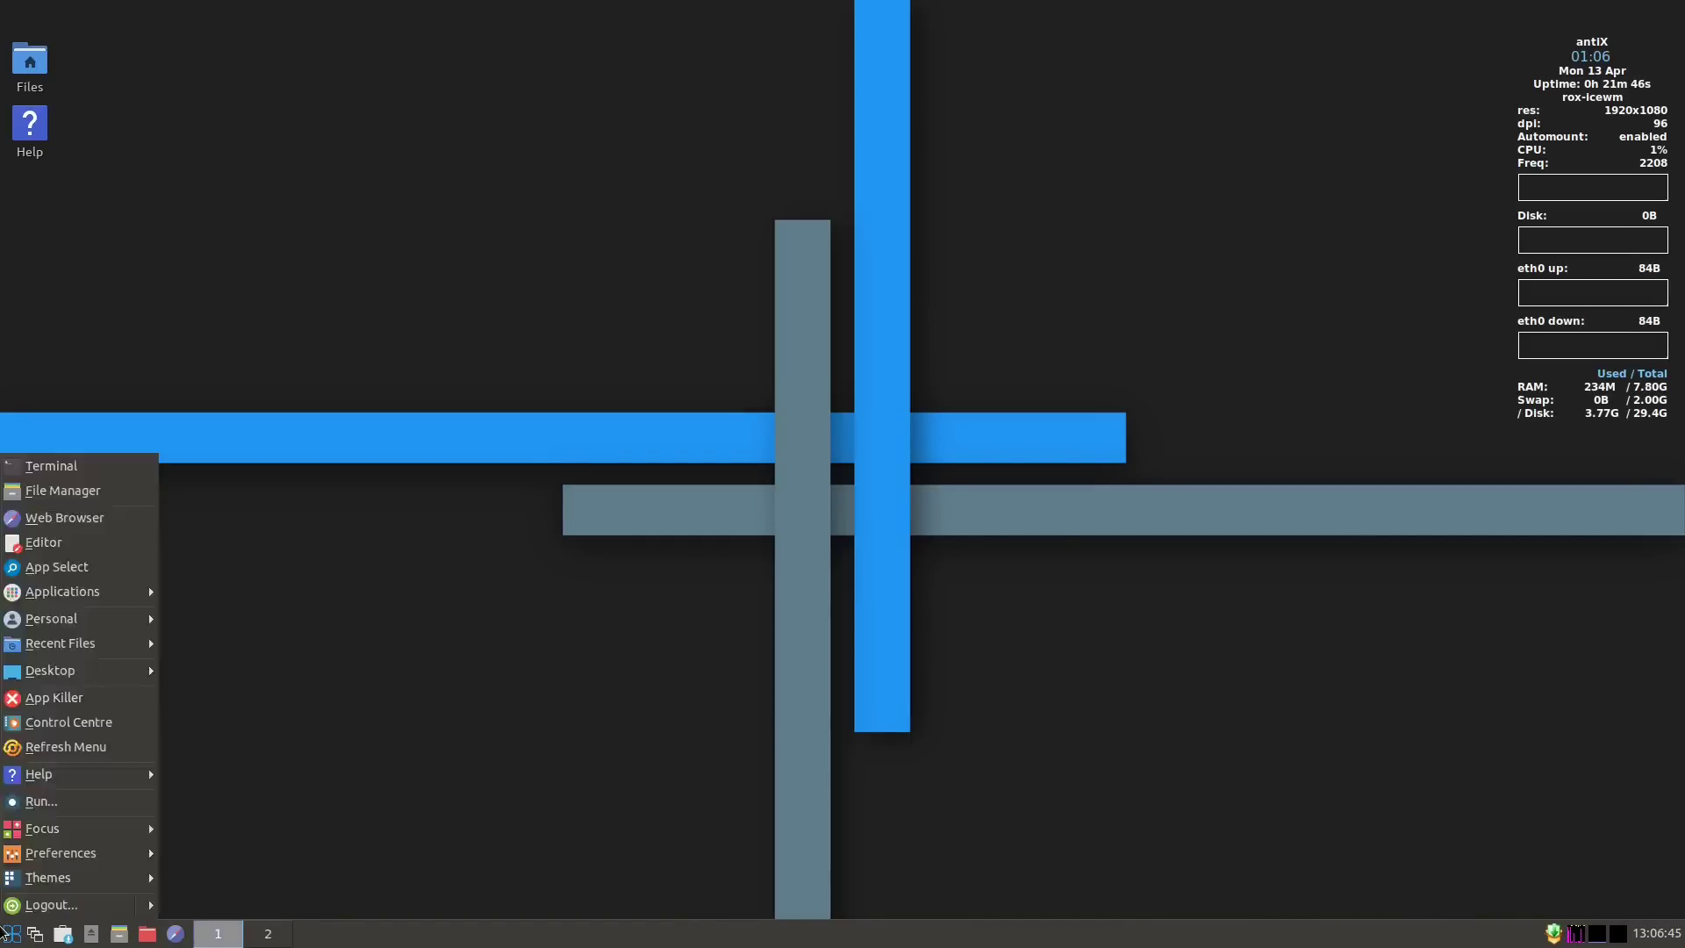
{"action": "mouse_move", "coordinate": [132, 672]}
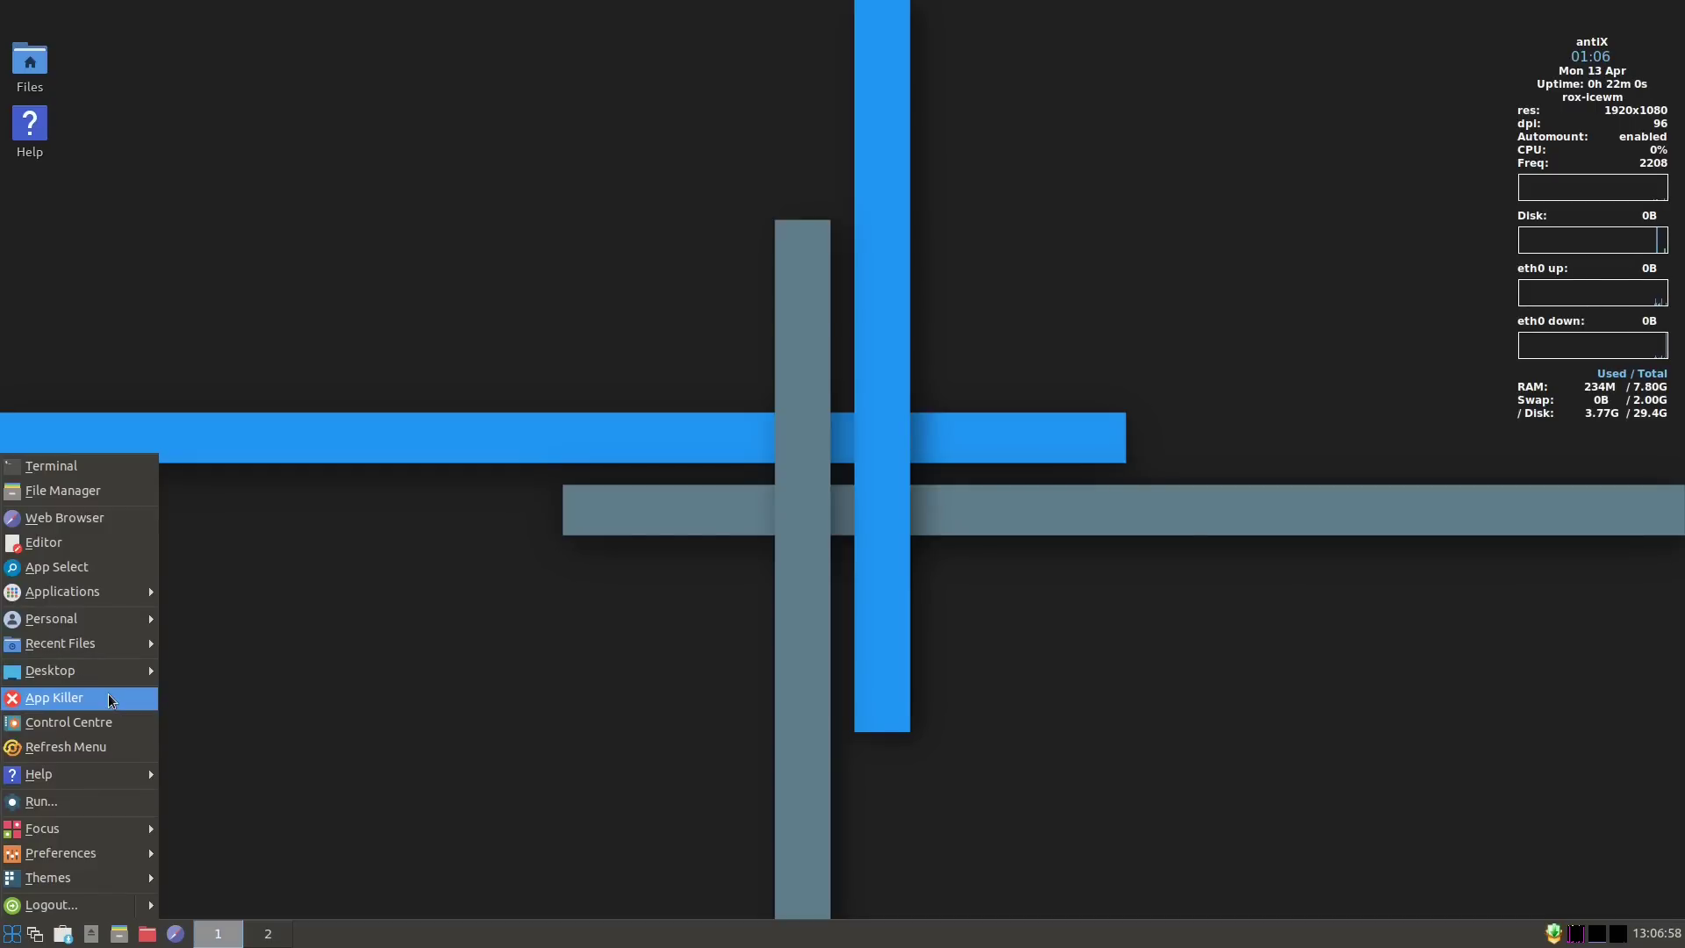
{"action": "left_click", "coordinate": [206, 809]}
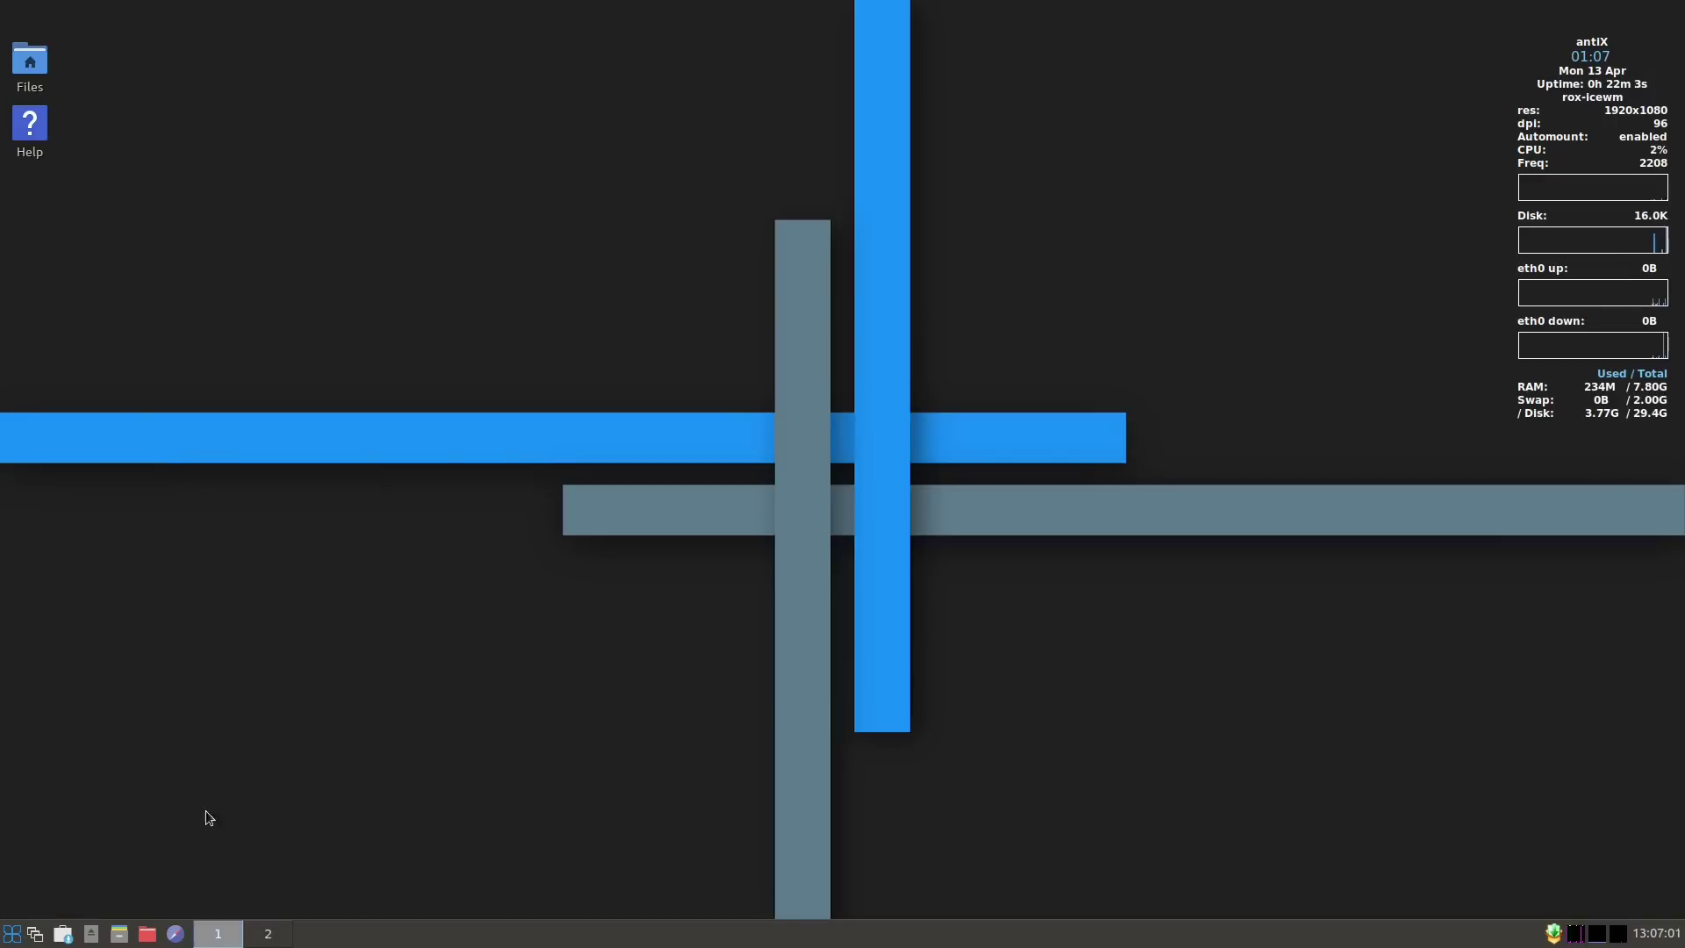
Open a terminal window and force it to close with App Killer.
{"action": "left_click", "coordinate": [13, 933]}
{"action": "left_click", "coordinate": [53, 467]}
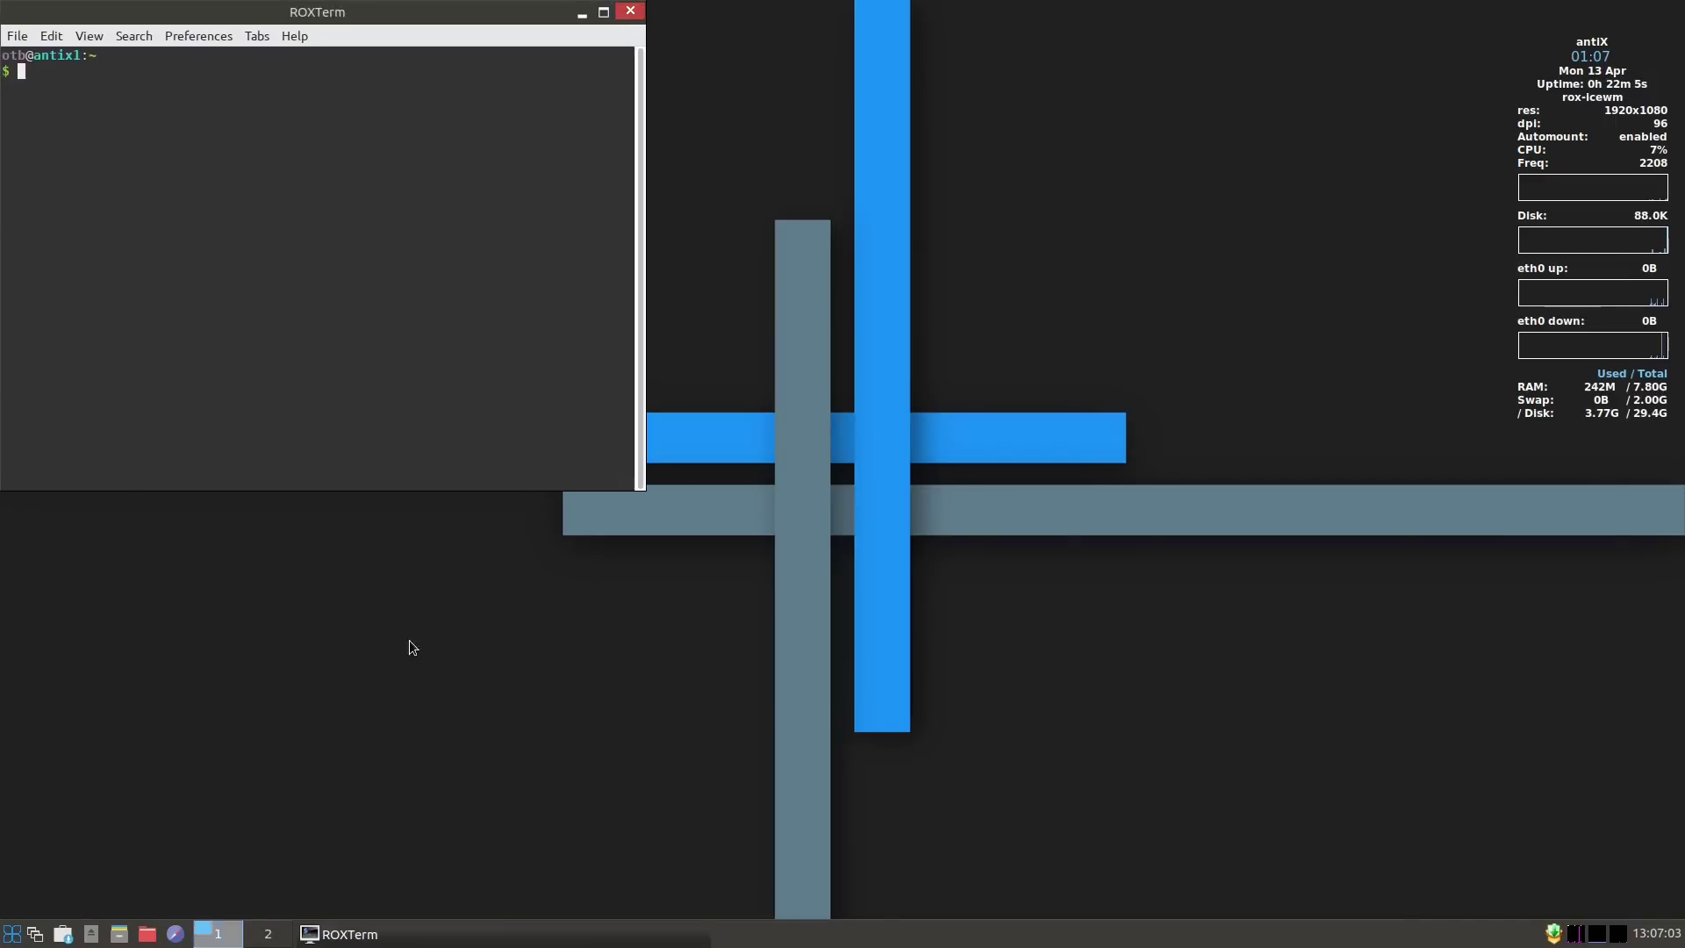
{"action": "left_click", "coordinate": [12, 933]}
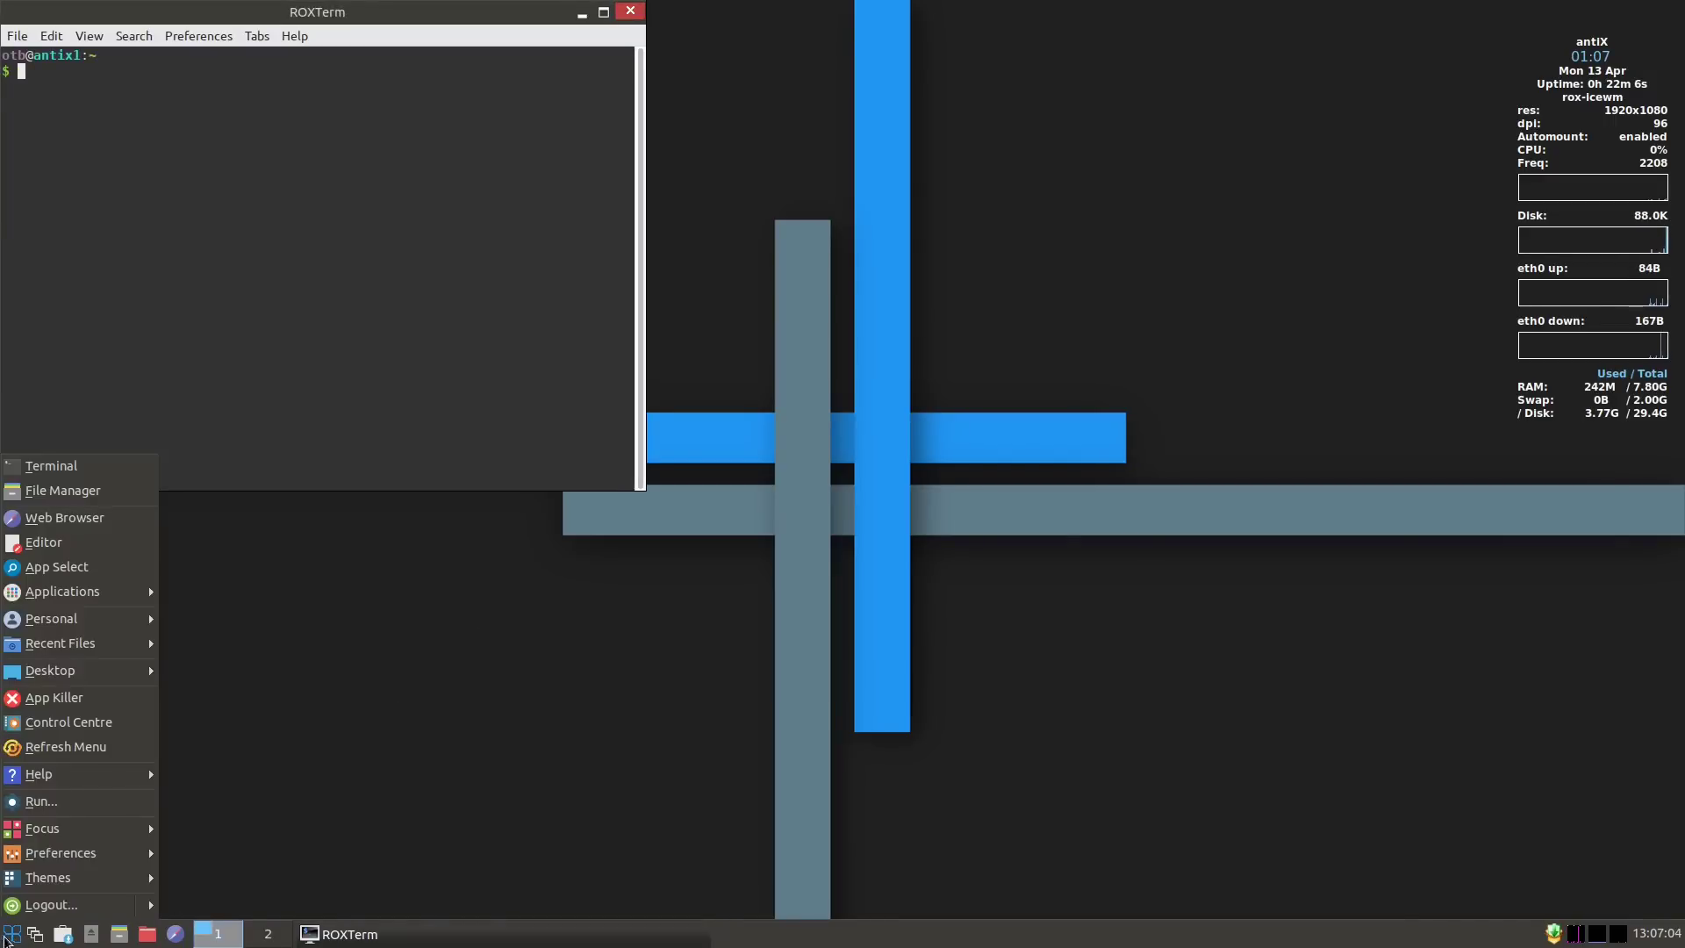
{"action": "left_click", "coordinate": [75, 698]}
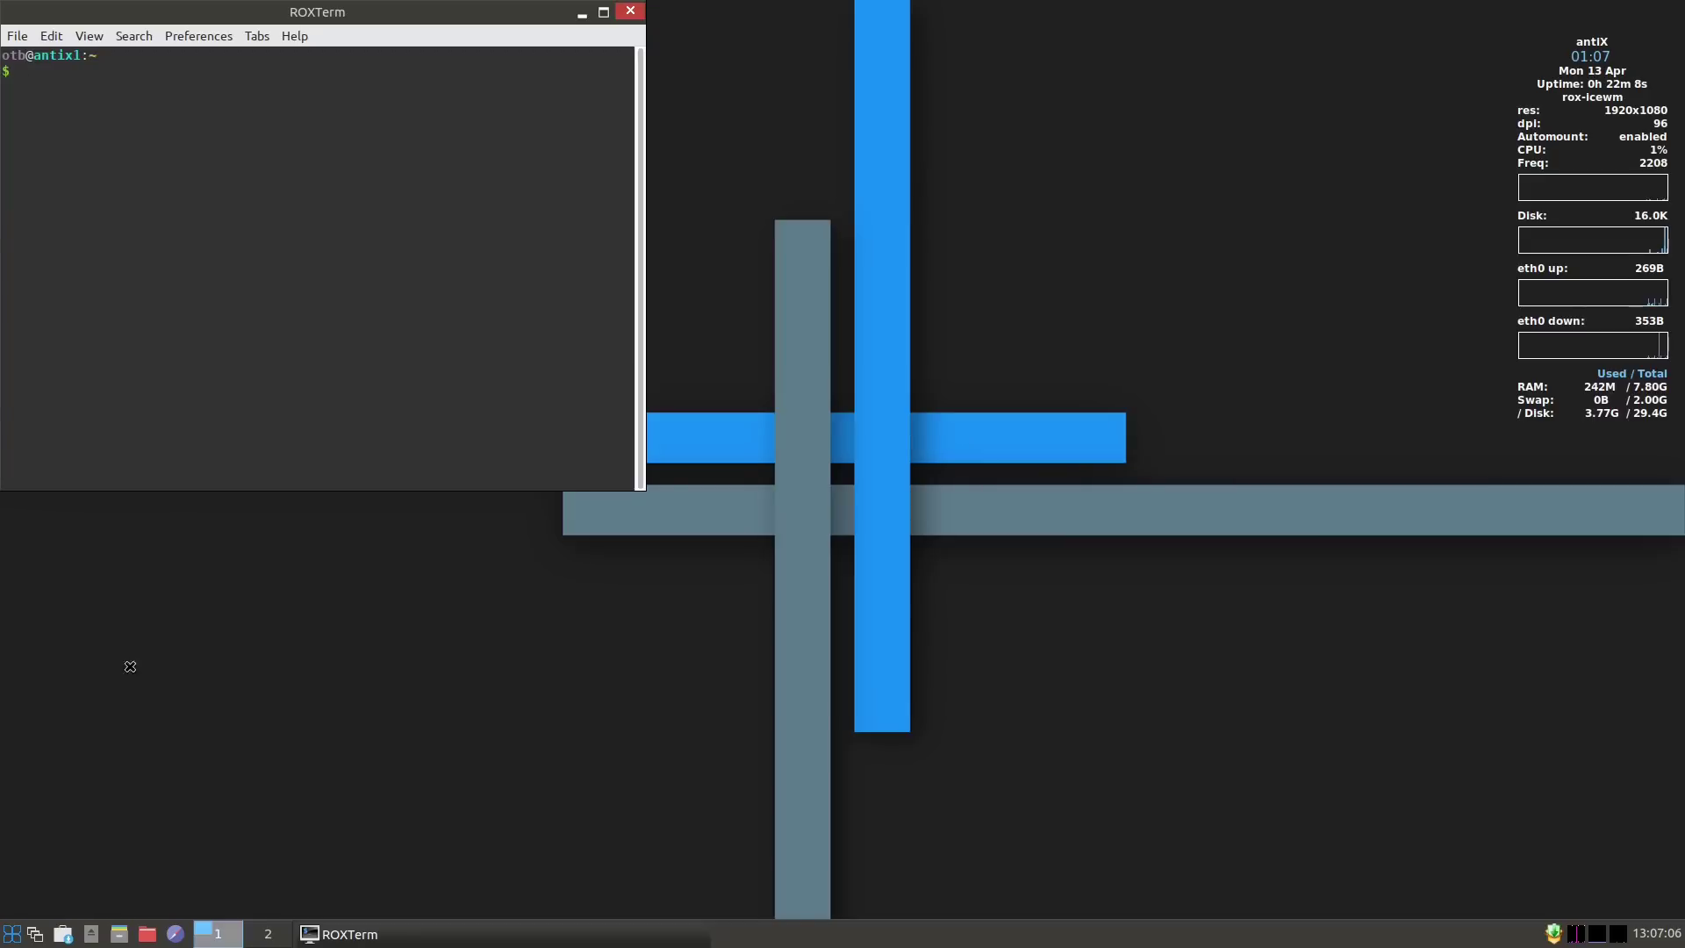
{"action": "left_click", "coordinate": [289, 162]}
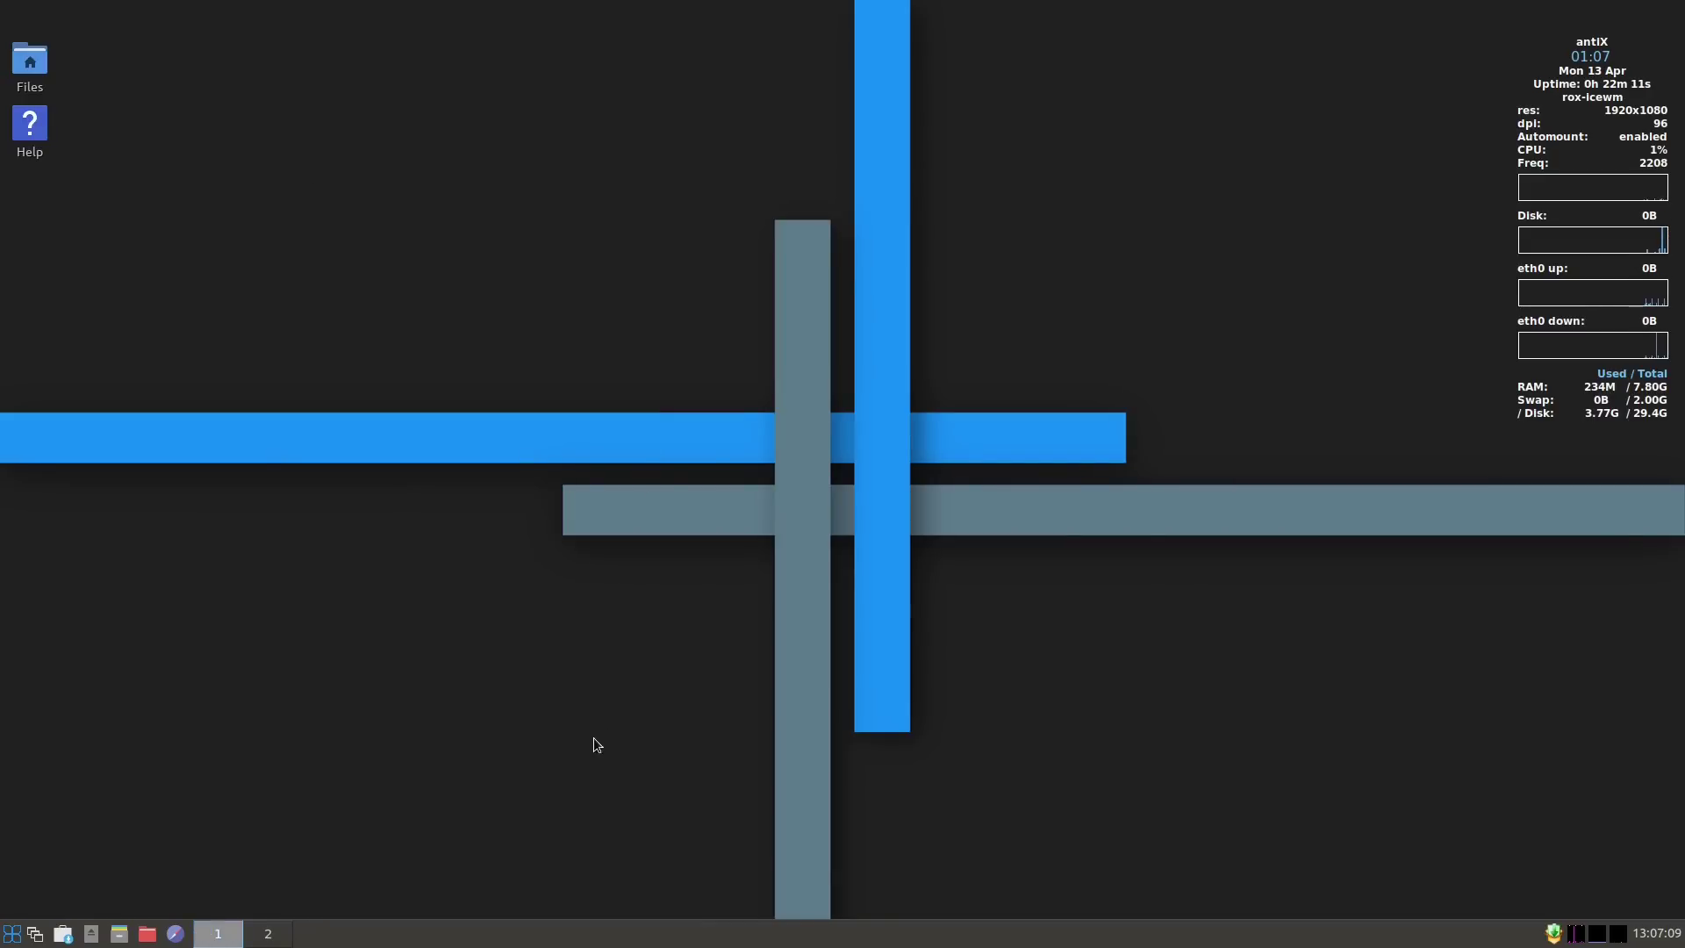
Open the Control Centre, view the Conky configuration file from its Desktop section, and close the editor.
{"action": "left_click", "coordinate": [18, 937]}
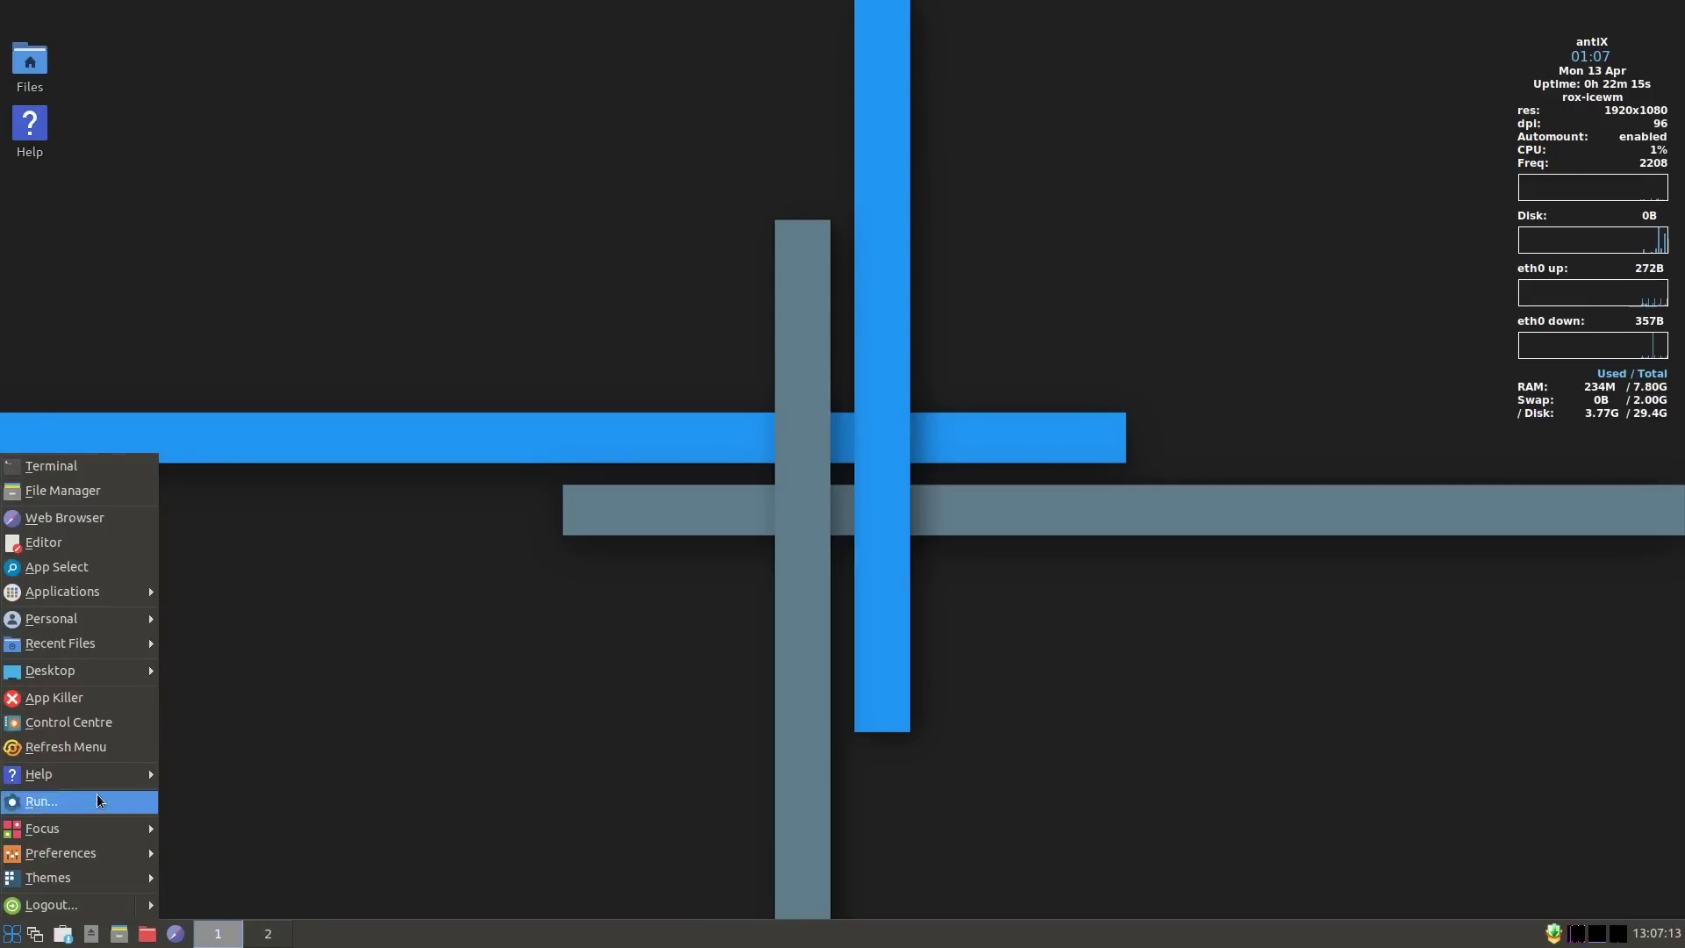
{"action": "left_click", "coordinate": [105, 728]}
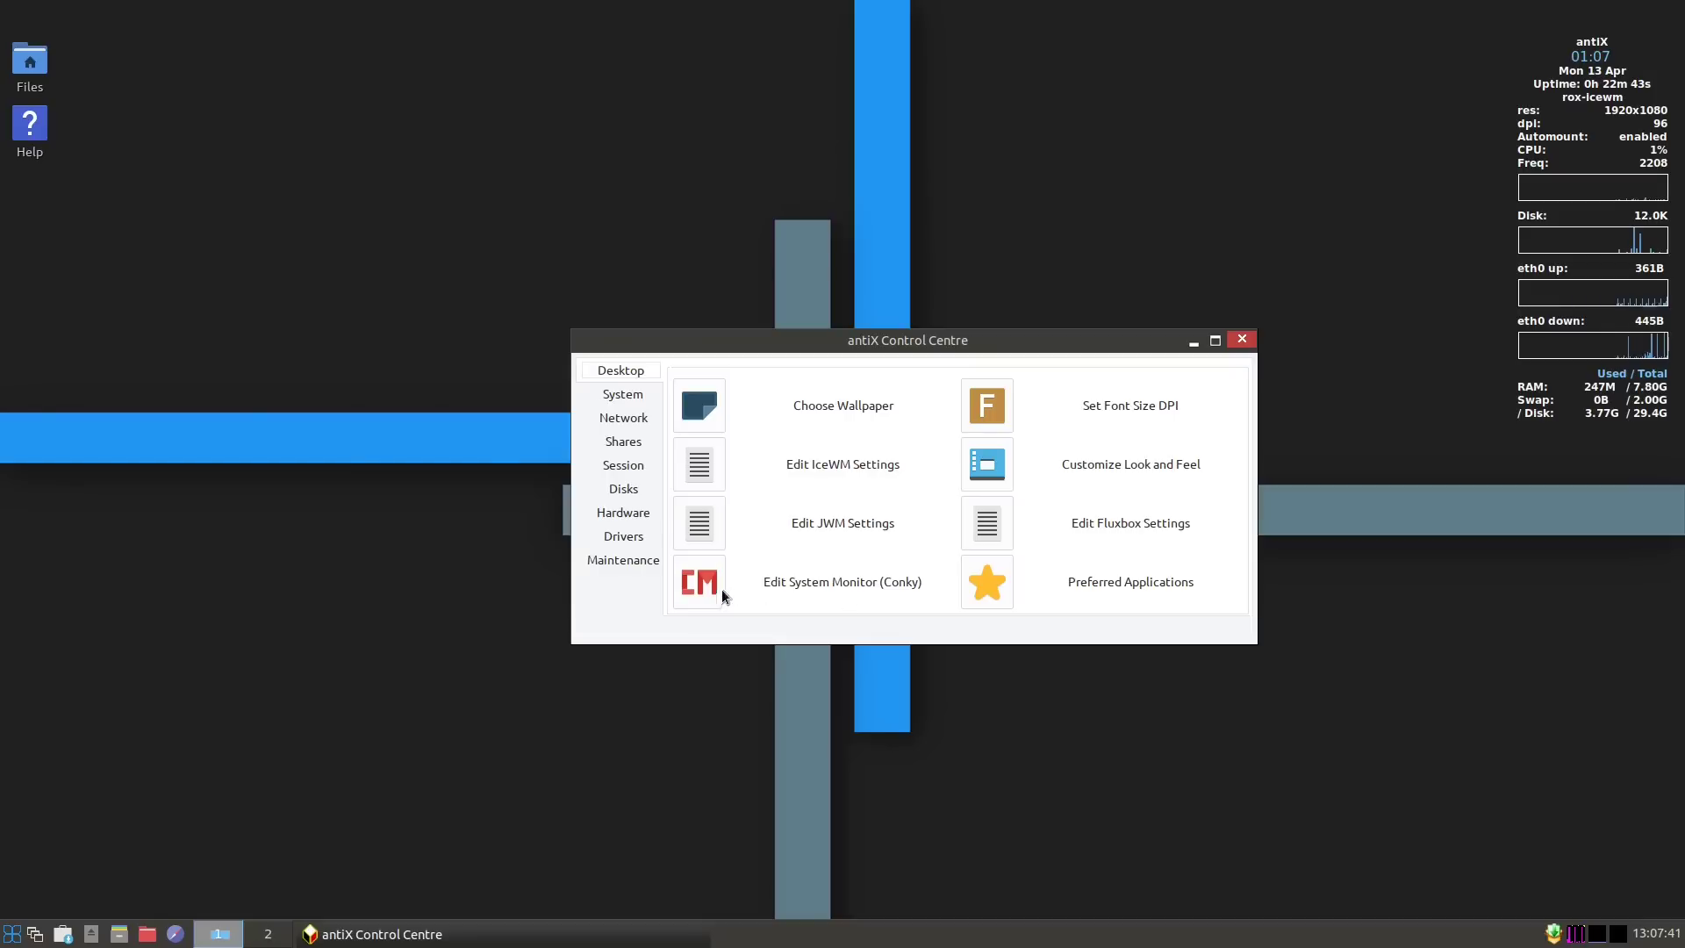
{"action": "left_click", "coordinate": [697, 587]}
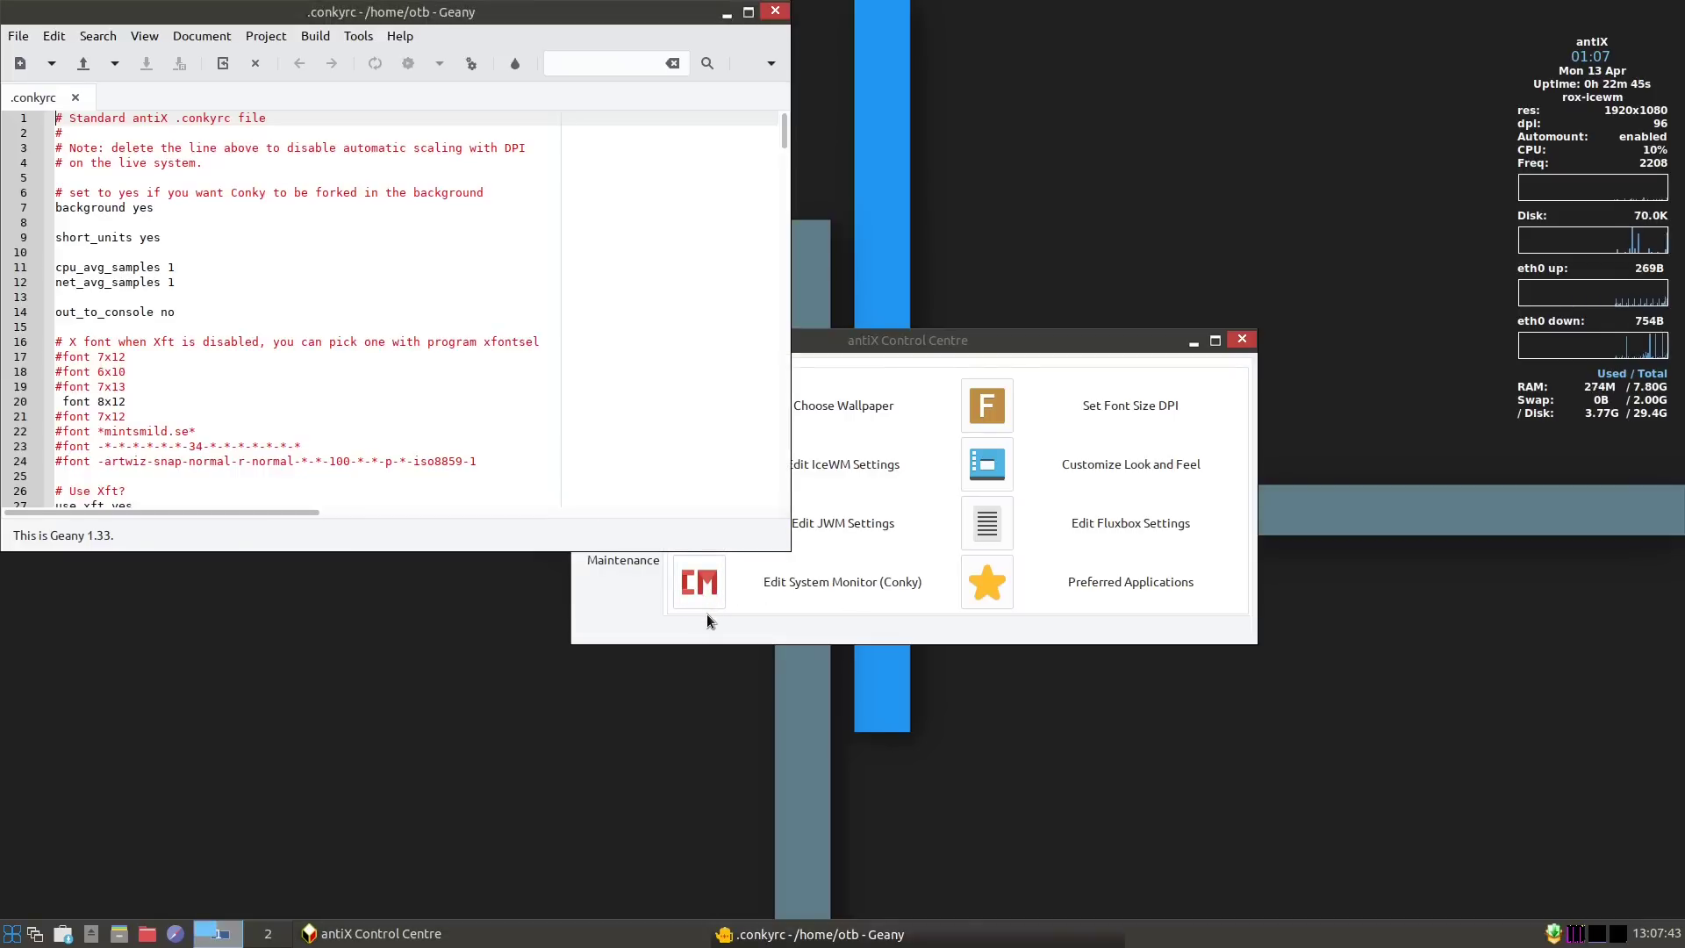
{"action": "left_click", "coordinate": [775, 11]}
Open Manage Packages from the Control Centre's System section and close the package manager.
{"action": "left_click", "coordinate": [619, 395]}
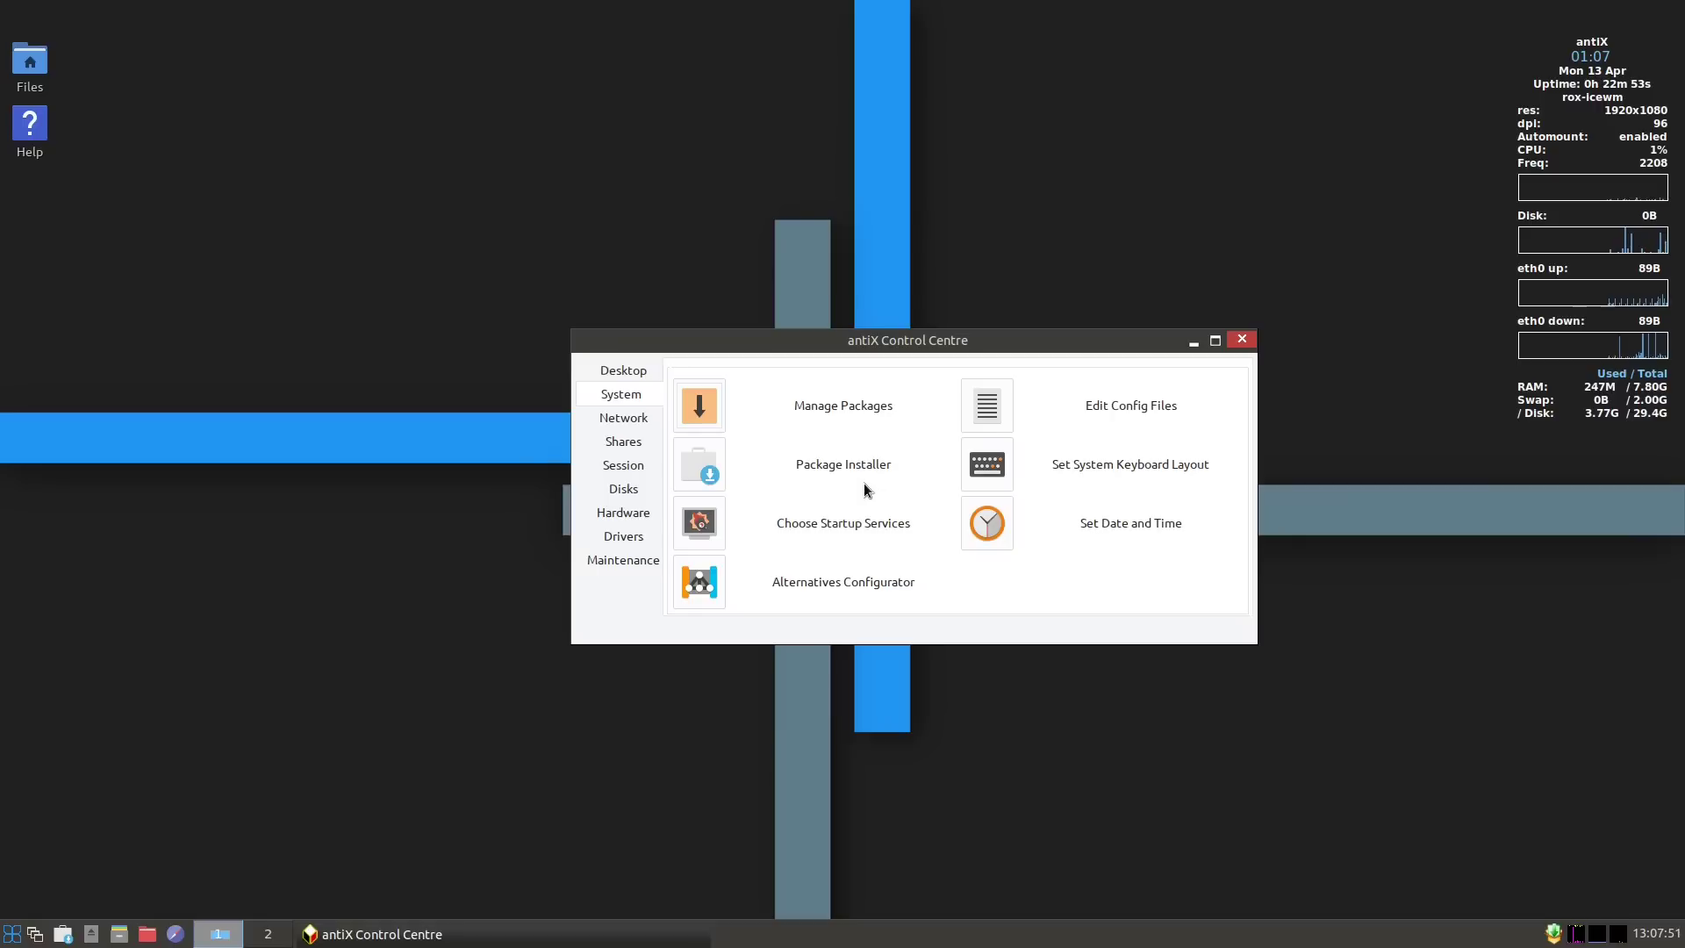
{"action": "left_click", "coordinate": [681, 401]}
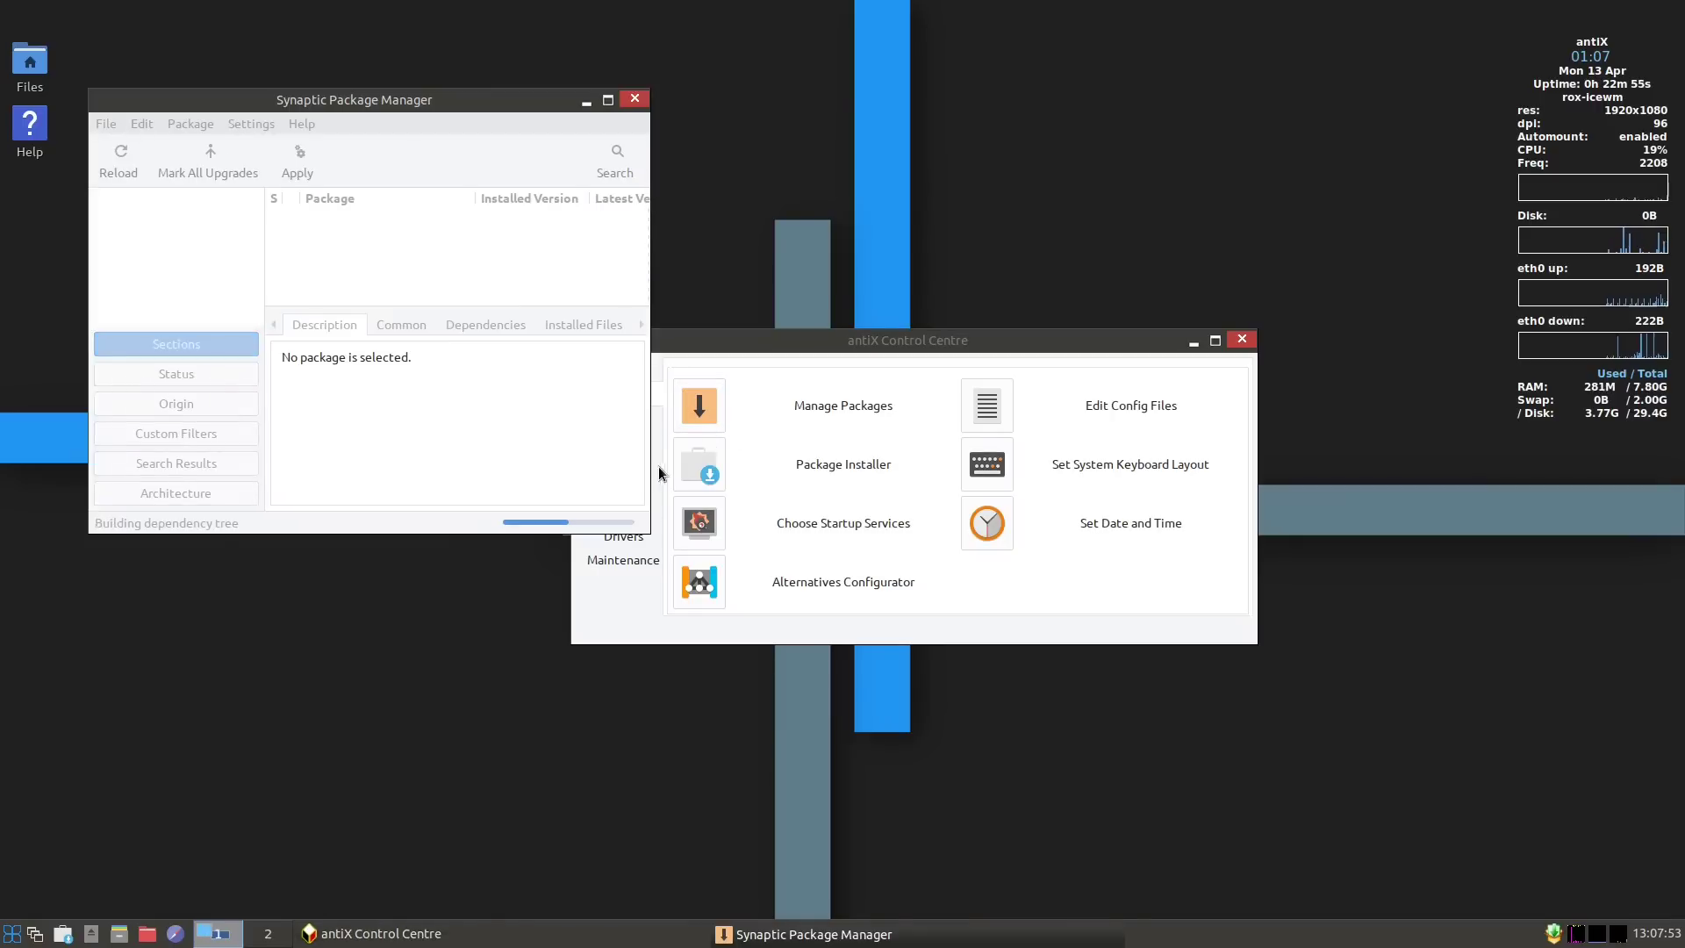
{"action": "left_click", "coordinate": [633, 98]}
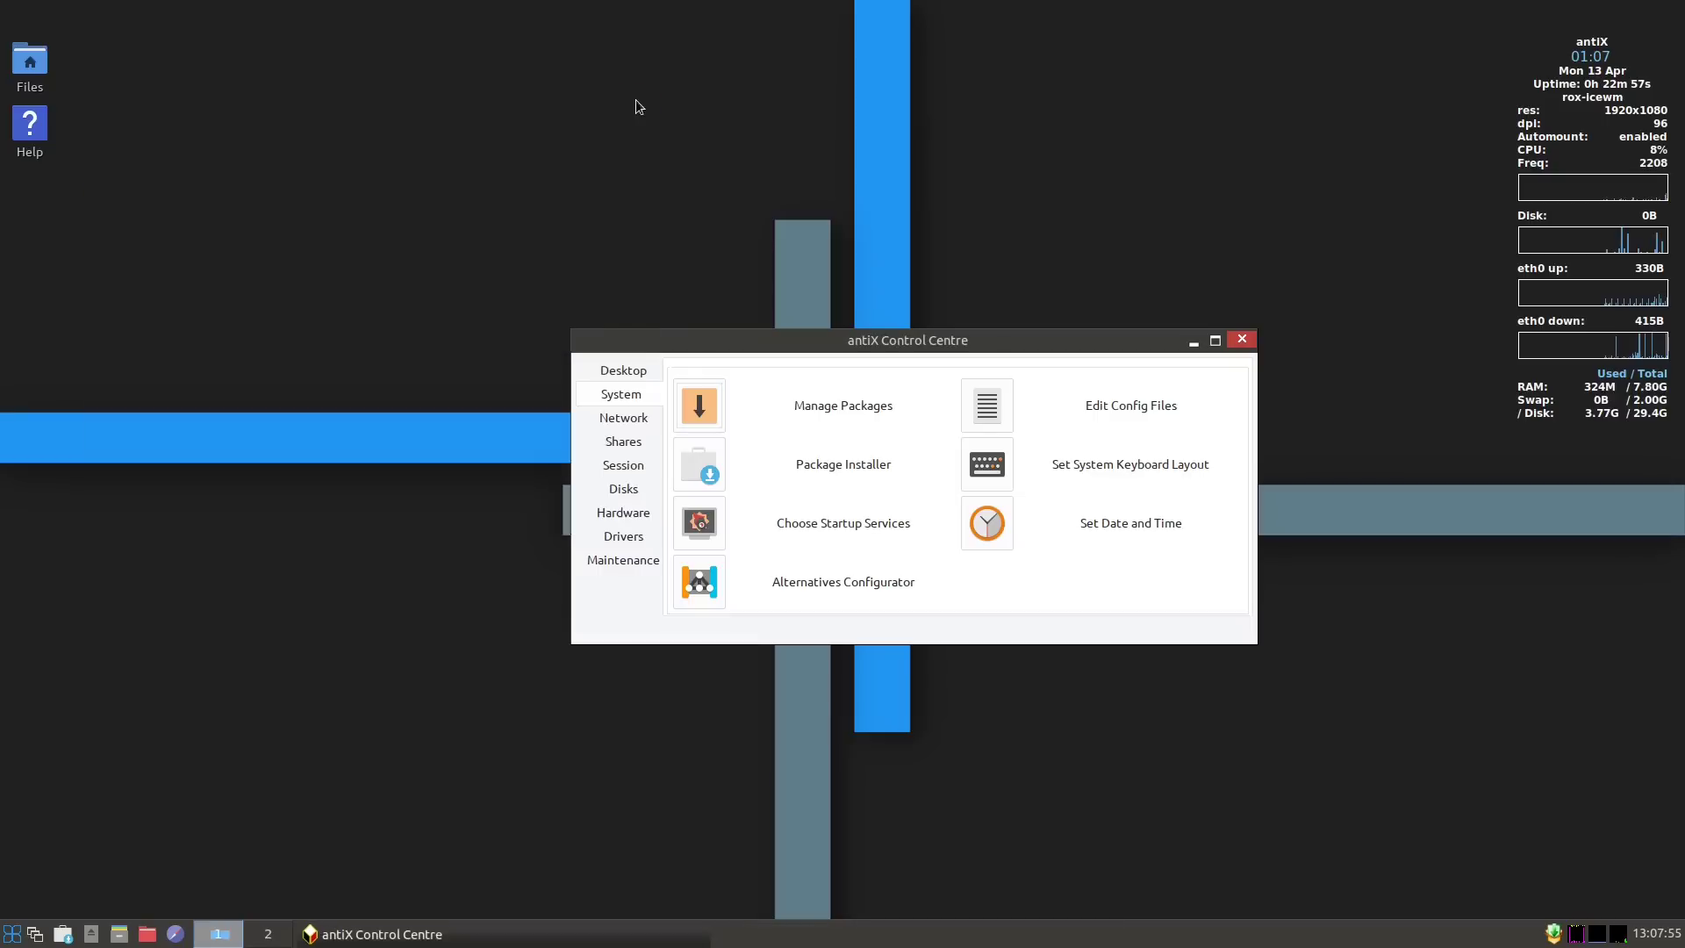
Install the Brave browser with the Package Installer, accept the package download, and exit the installer.
{"action": "left_click", "coordinate": [685, 461]}
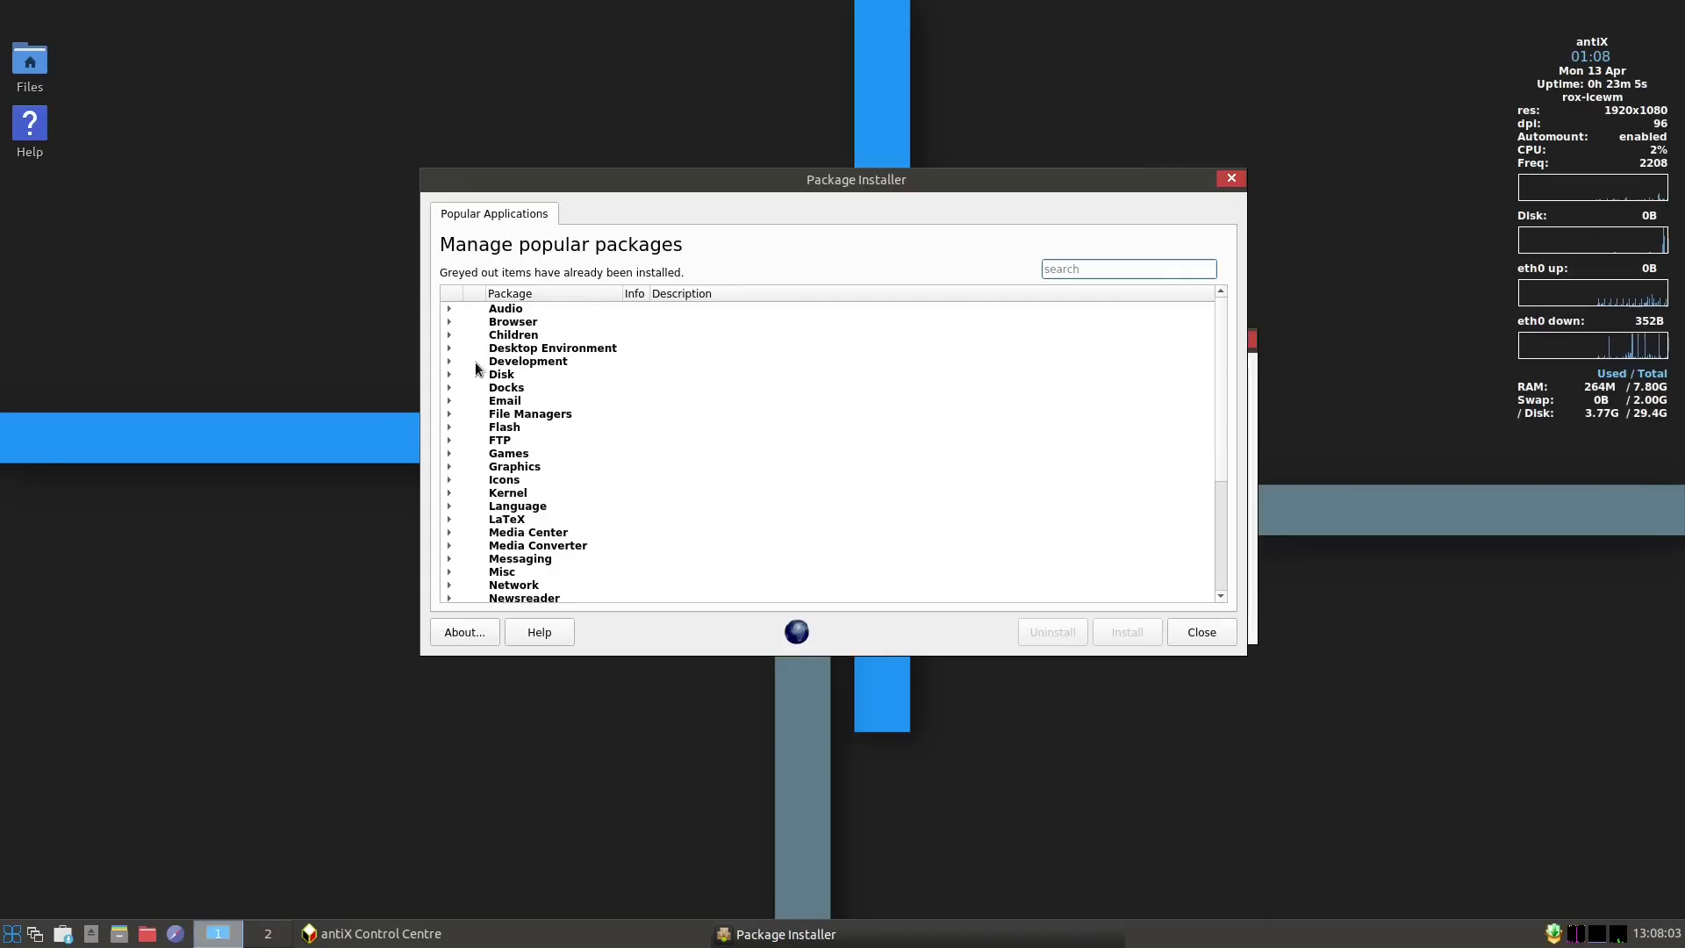
{"action": "left_click", "coordinate": [449, 321]}
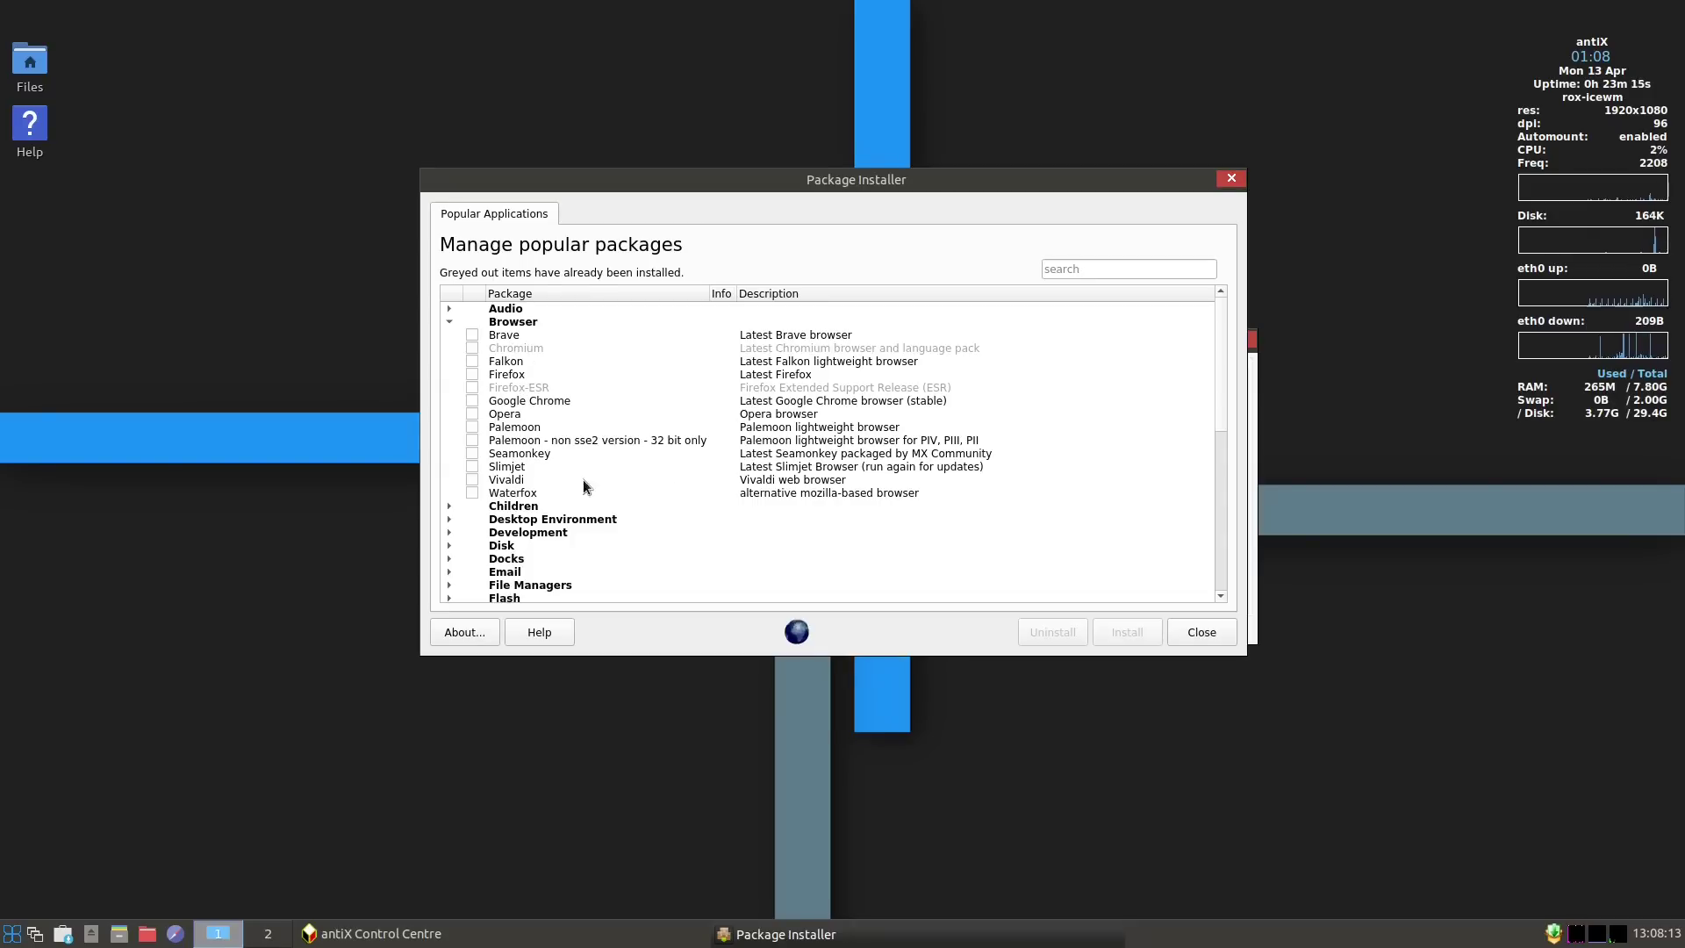
{"action": "left_click", "coordinate": [472, 335]}
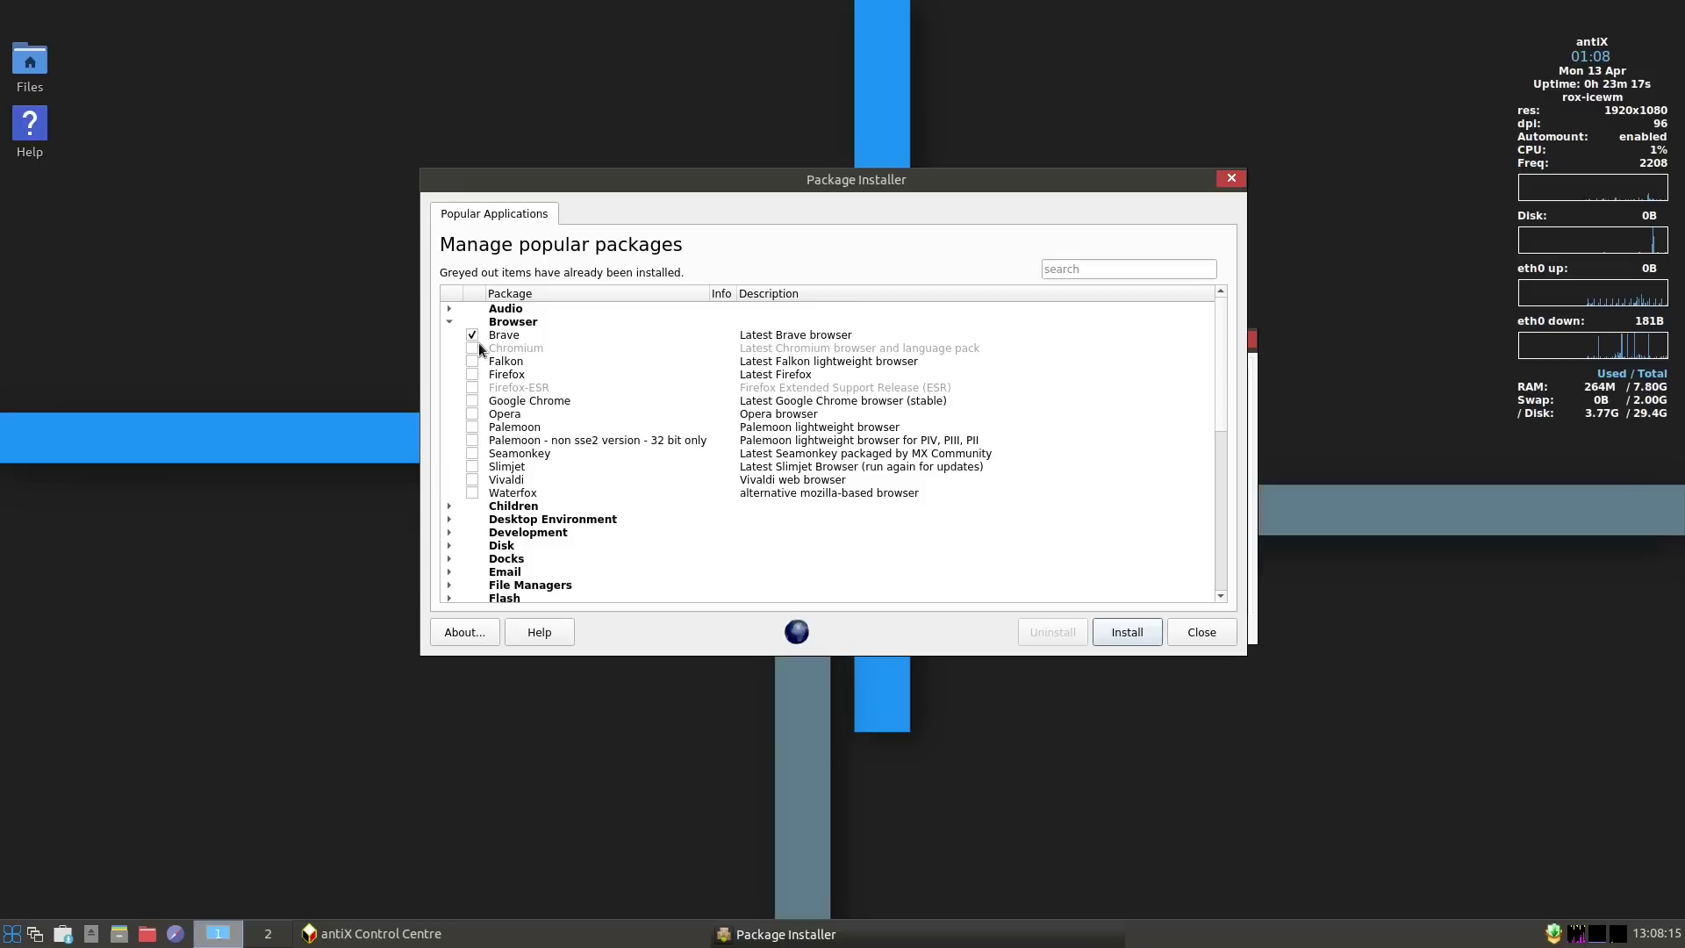
{"action": "left_click", "coordinate": [1127, 630]}
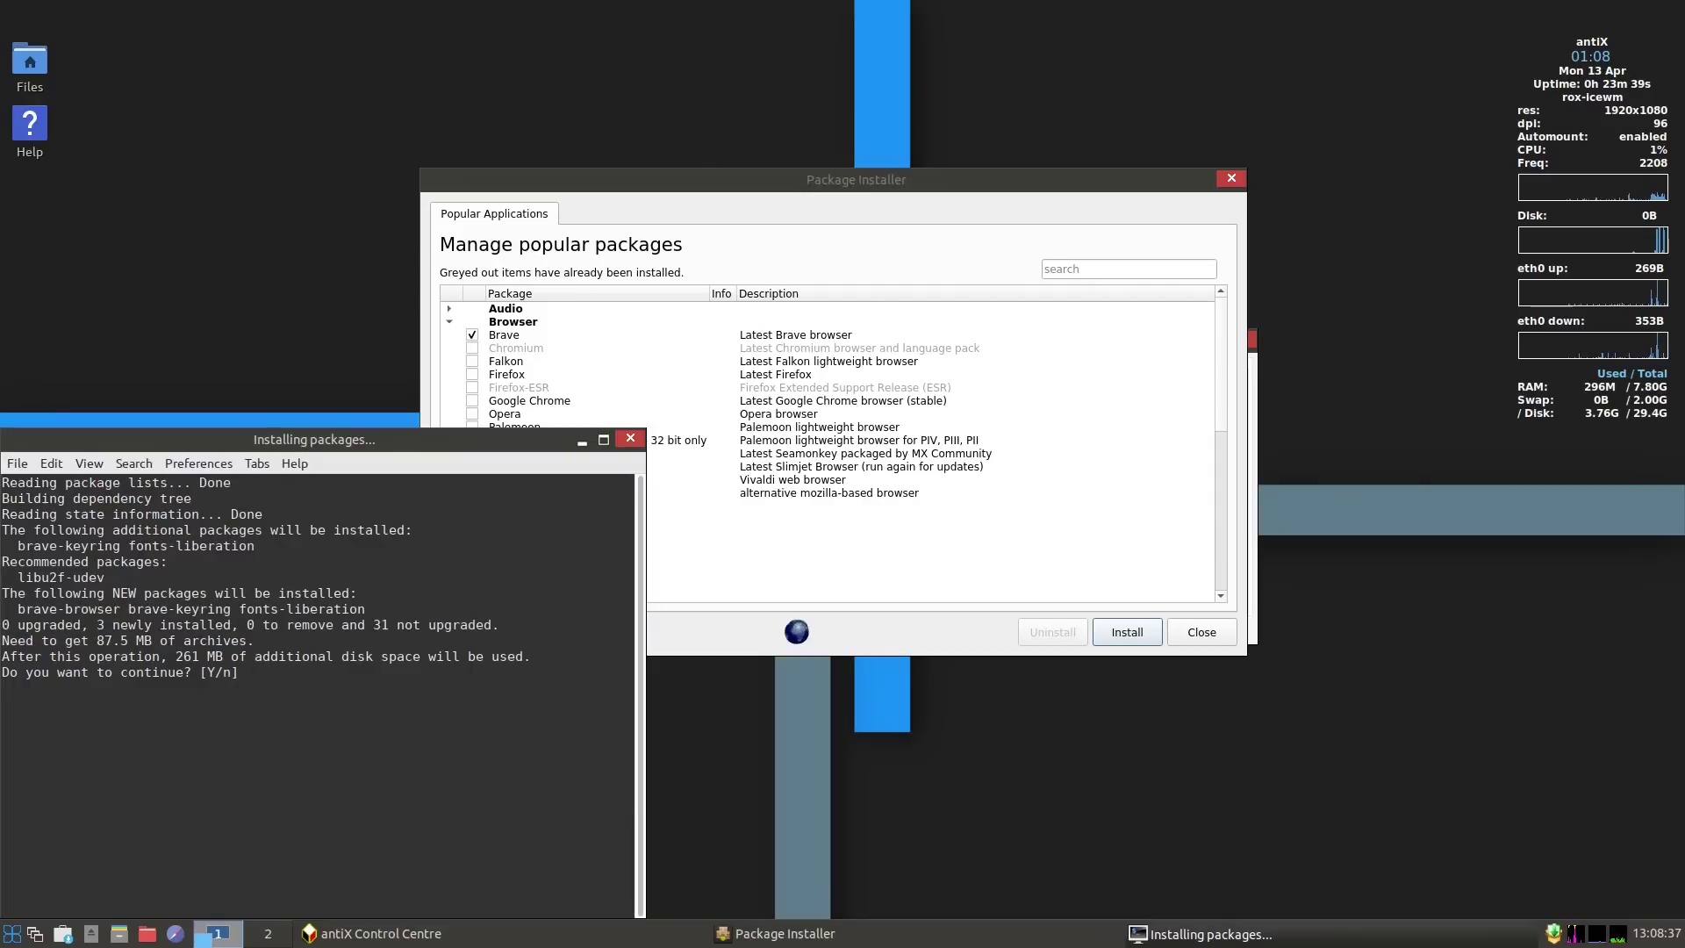
{"action": "type", "text": "y"}
{"action": "key", "text": "Return"}
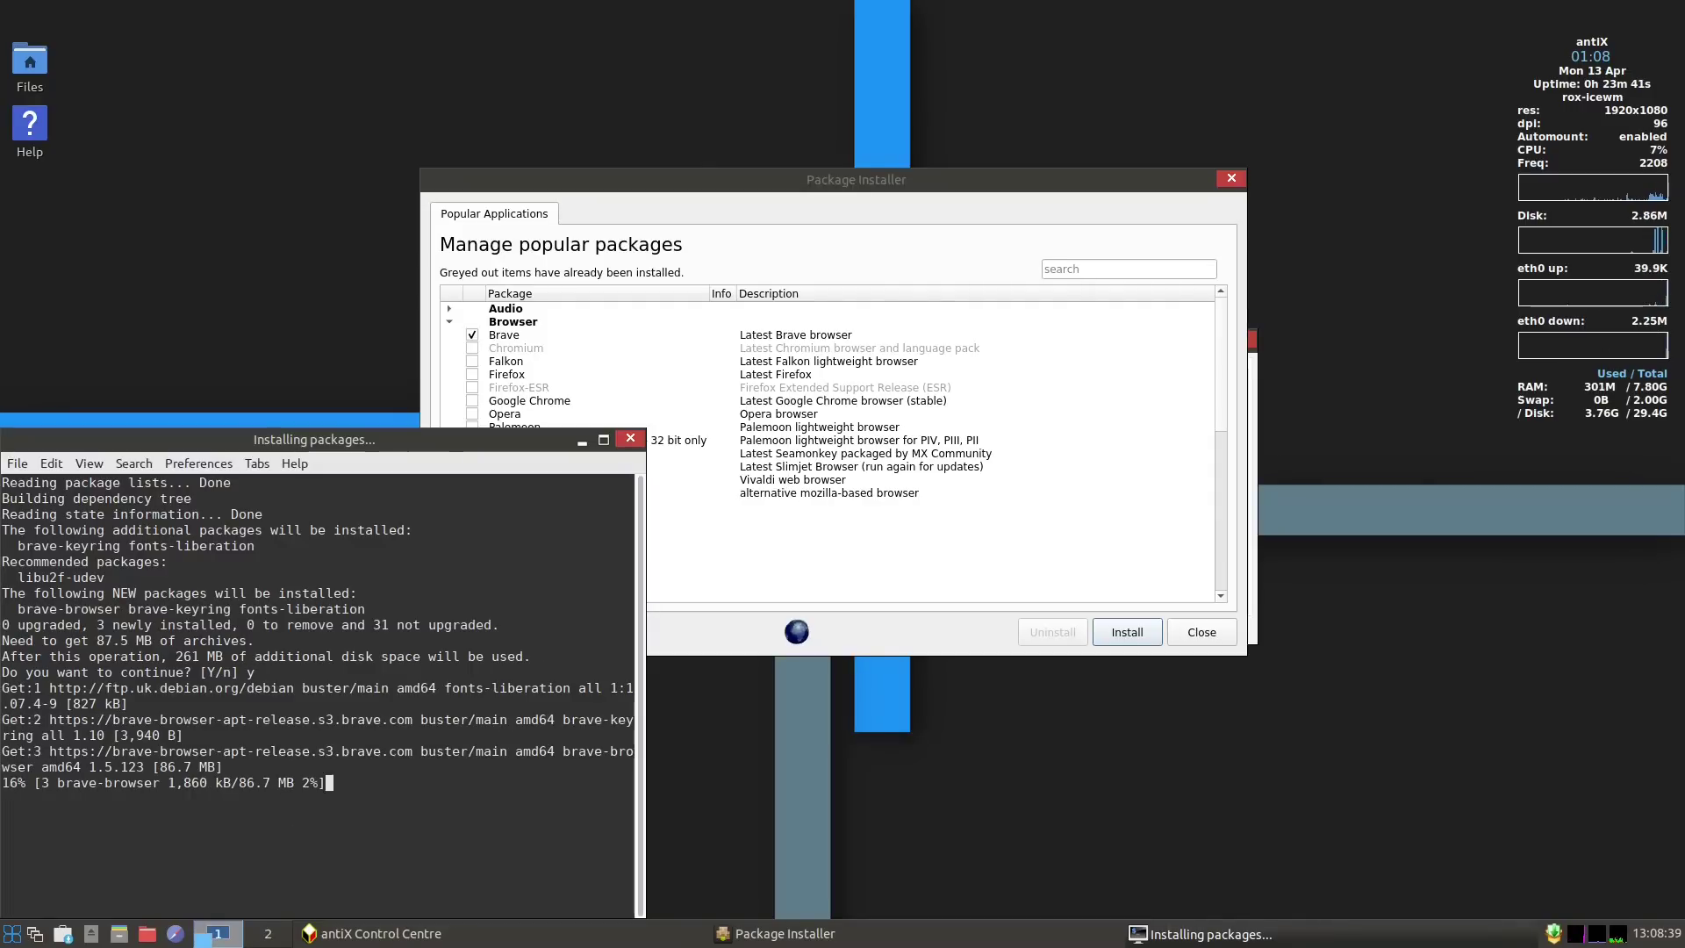
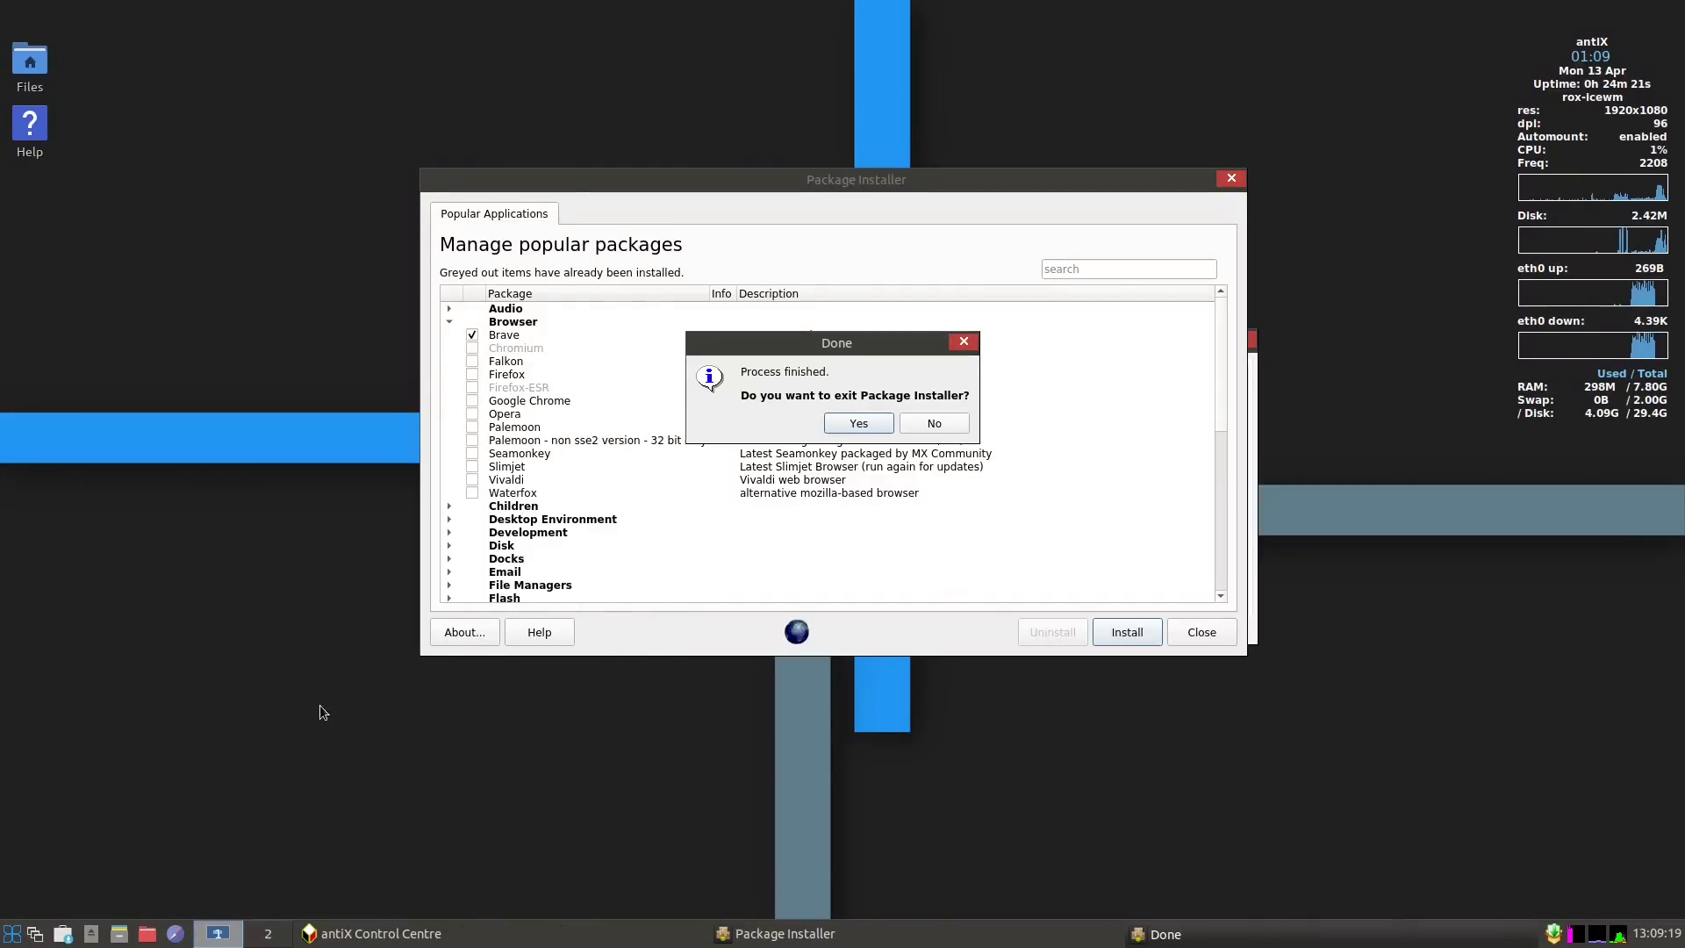
{"action": "left_click", "coordinate": [857, 423]}
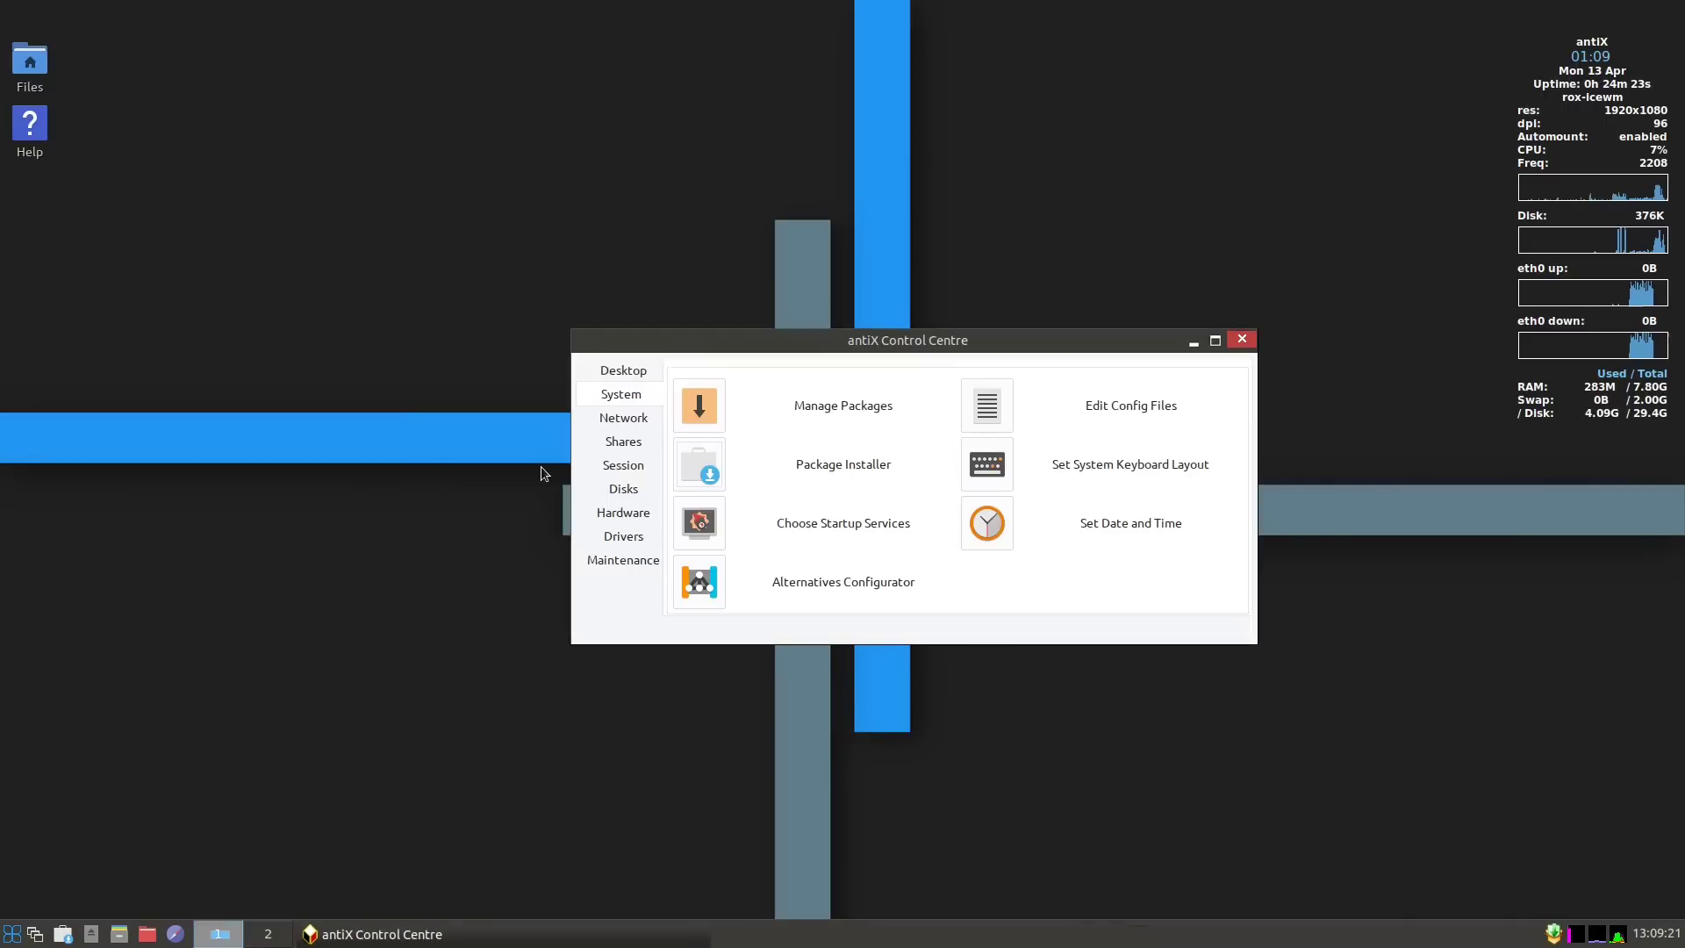
Launch Brave Web Browser from the Internet applications to check the installation, and close it.
{"action": "left_click", "coordinate": [12, 936]}
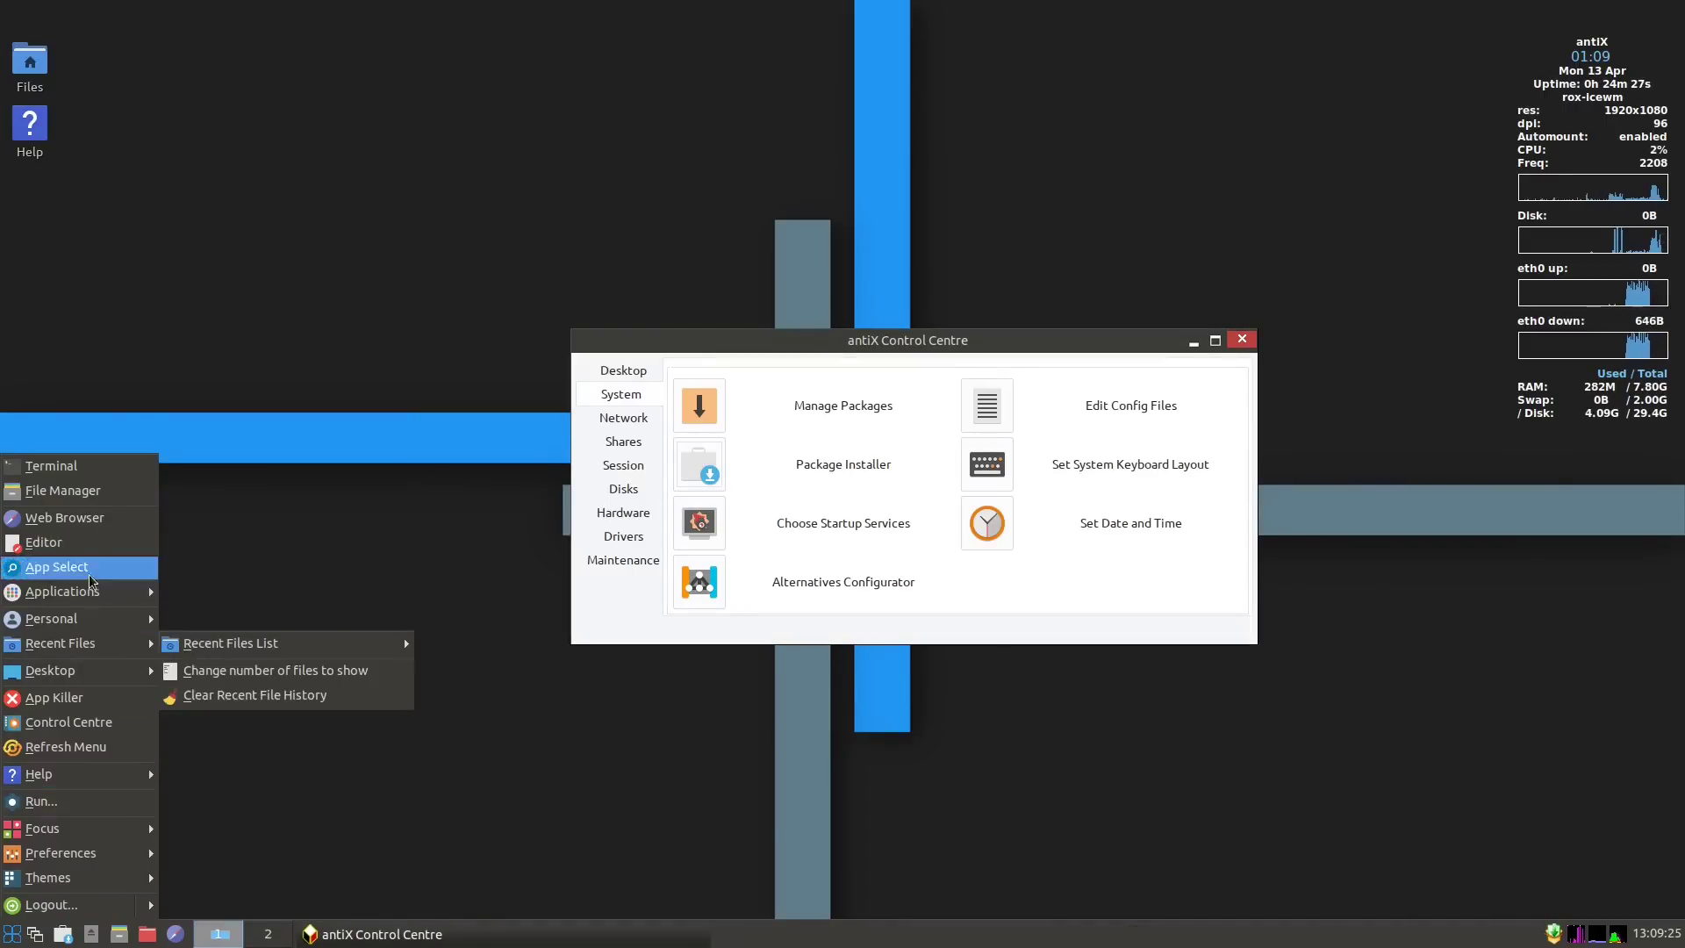
{"action": "mouse_move", "coordinate": [97, 593]}
{"action": "mouse_move", "coordinate": [285, 720]}
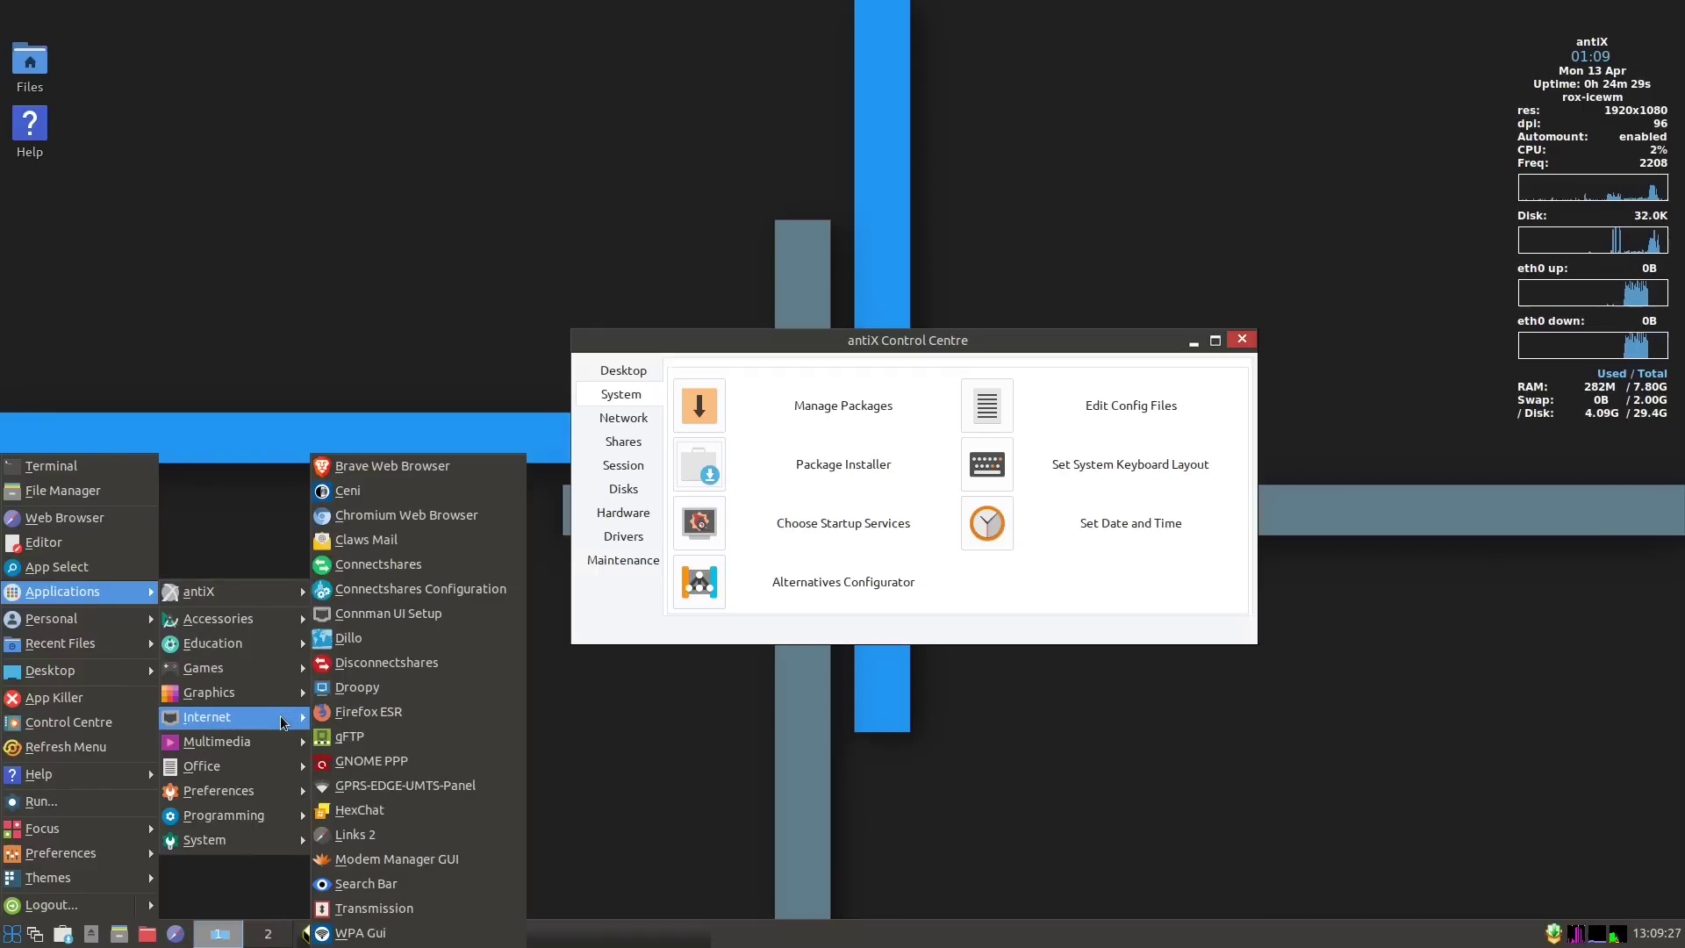
{"action": "left_click", "coordinate": [364, 466]}
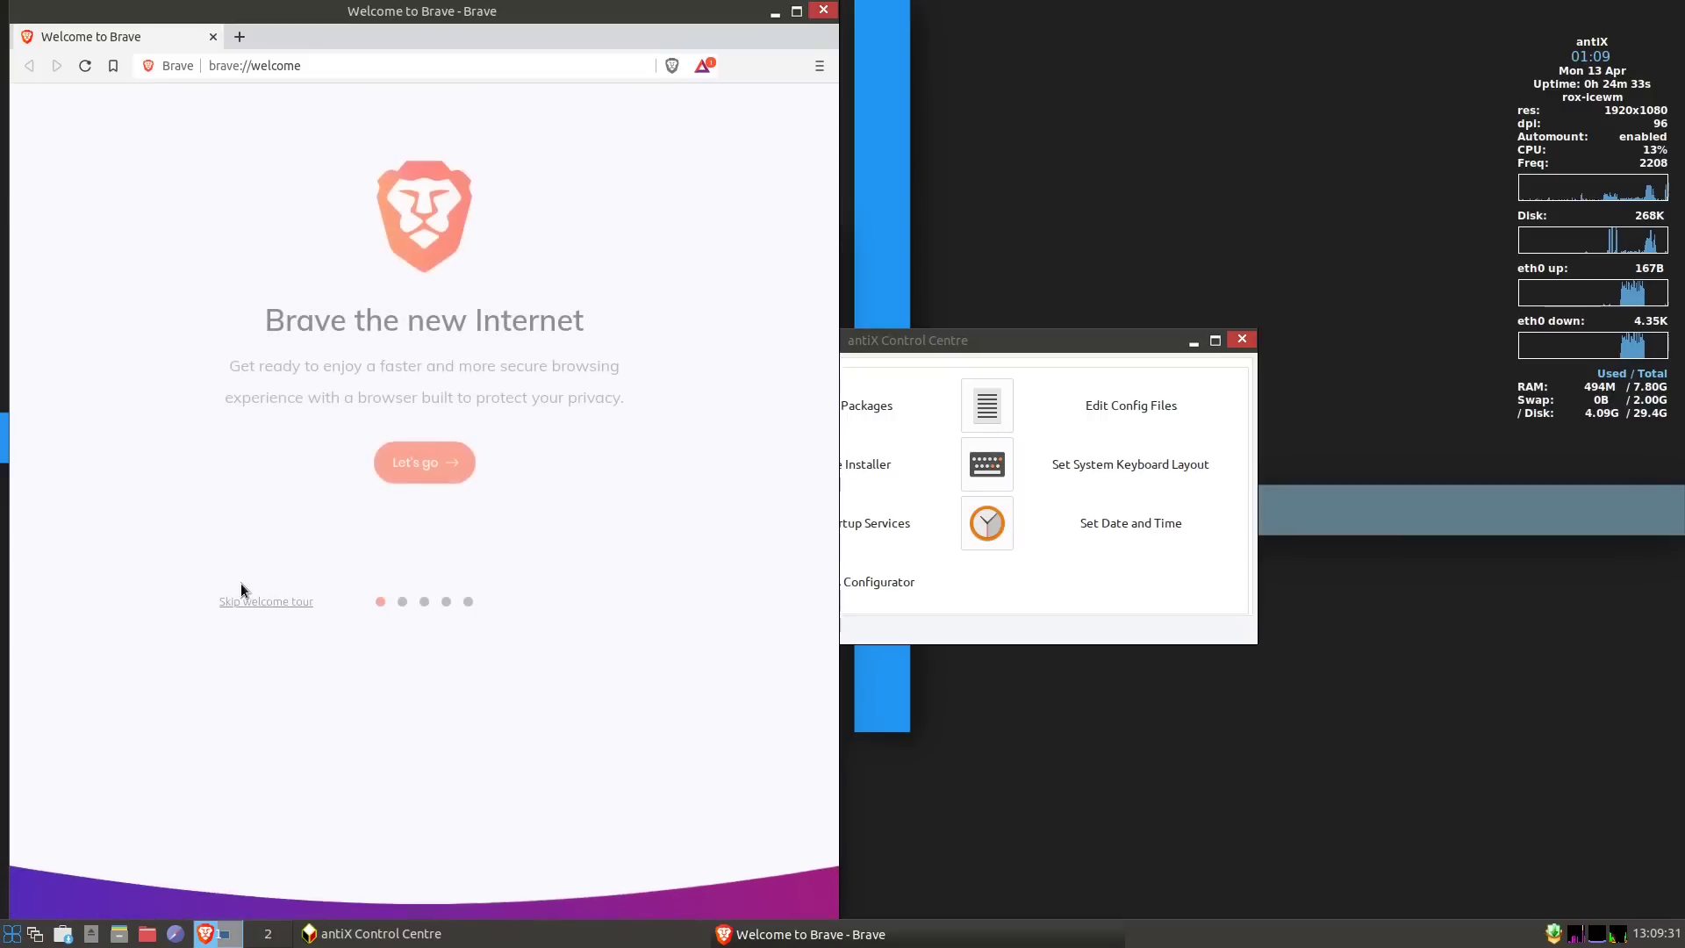
{"action": "left_click", "coordinate": [823, 9]}
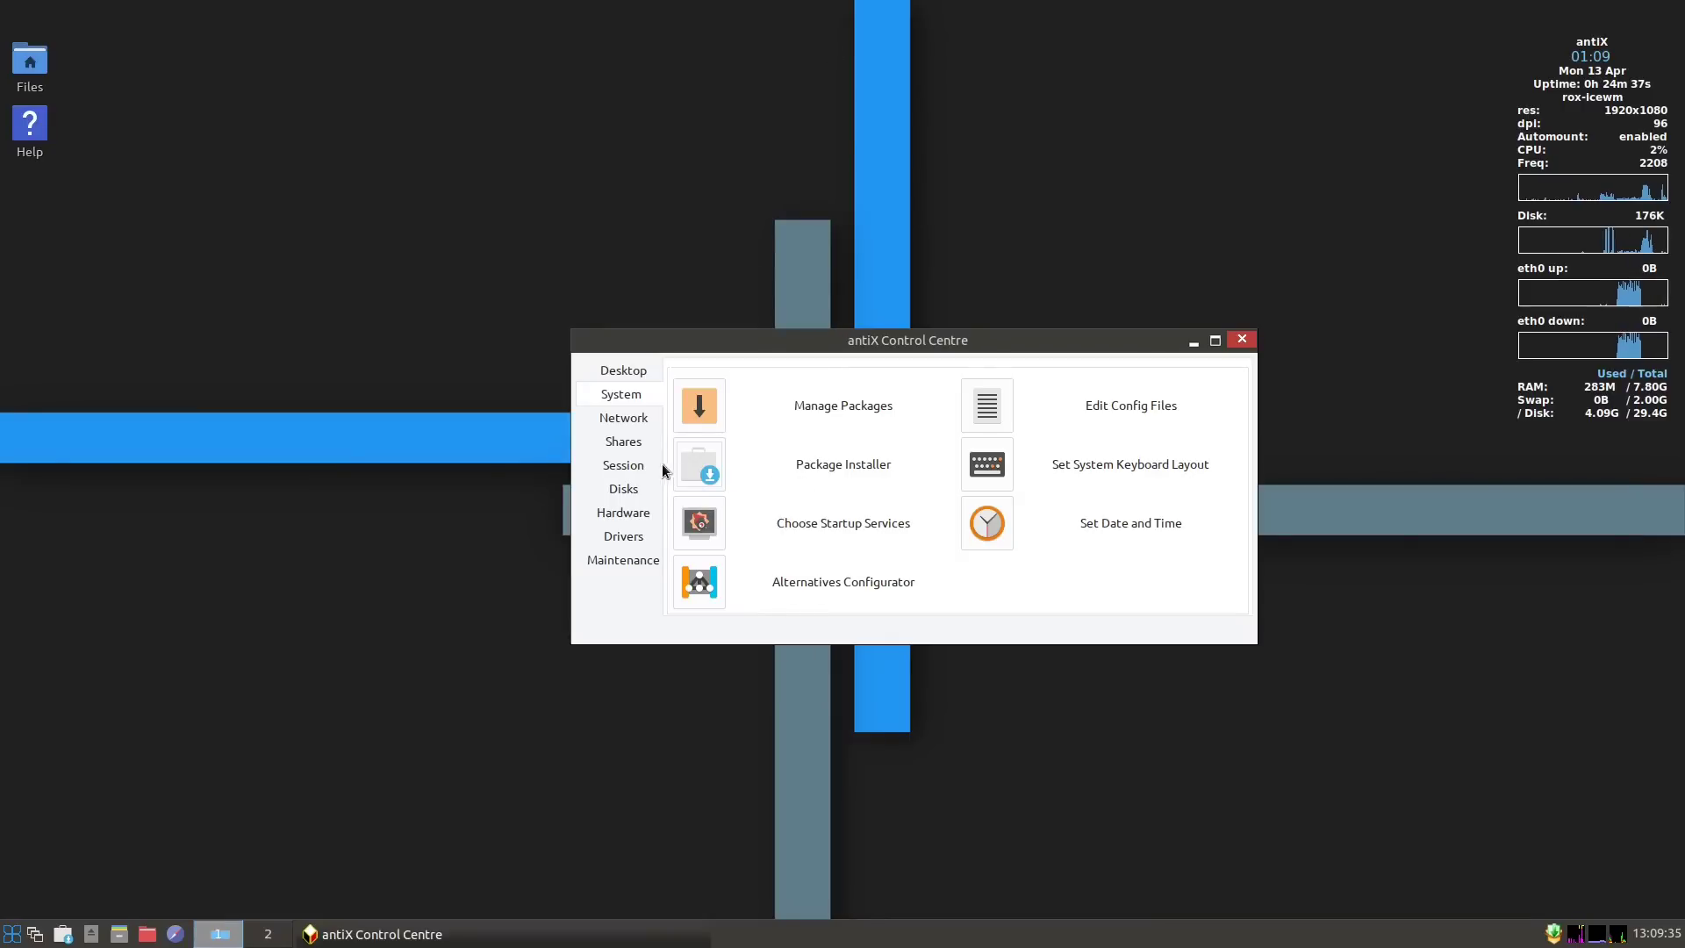
Open Choose Startup Services from the Control Centre's System section, view the runlevel configuration, and close its terminal.
{"action": "left_click", "coordinate": [684, 523]}
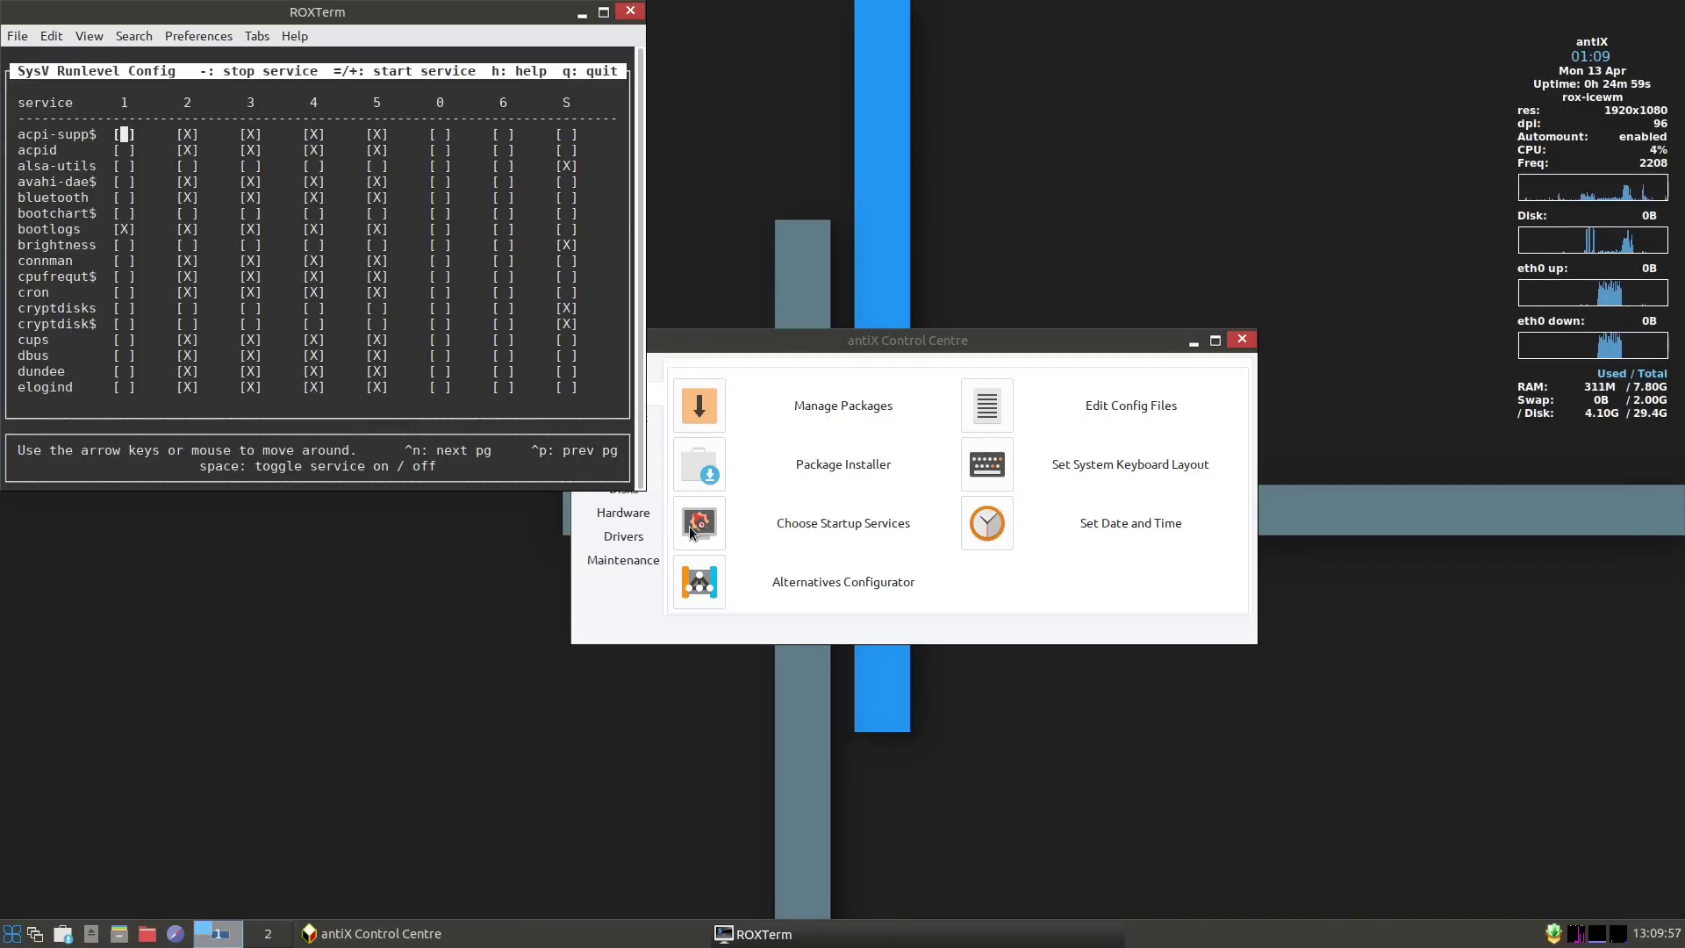
{"action": "left_click", "coordinate": [630, 11]}
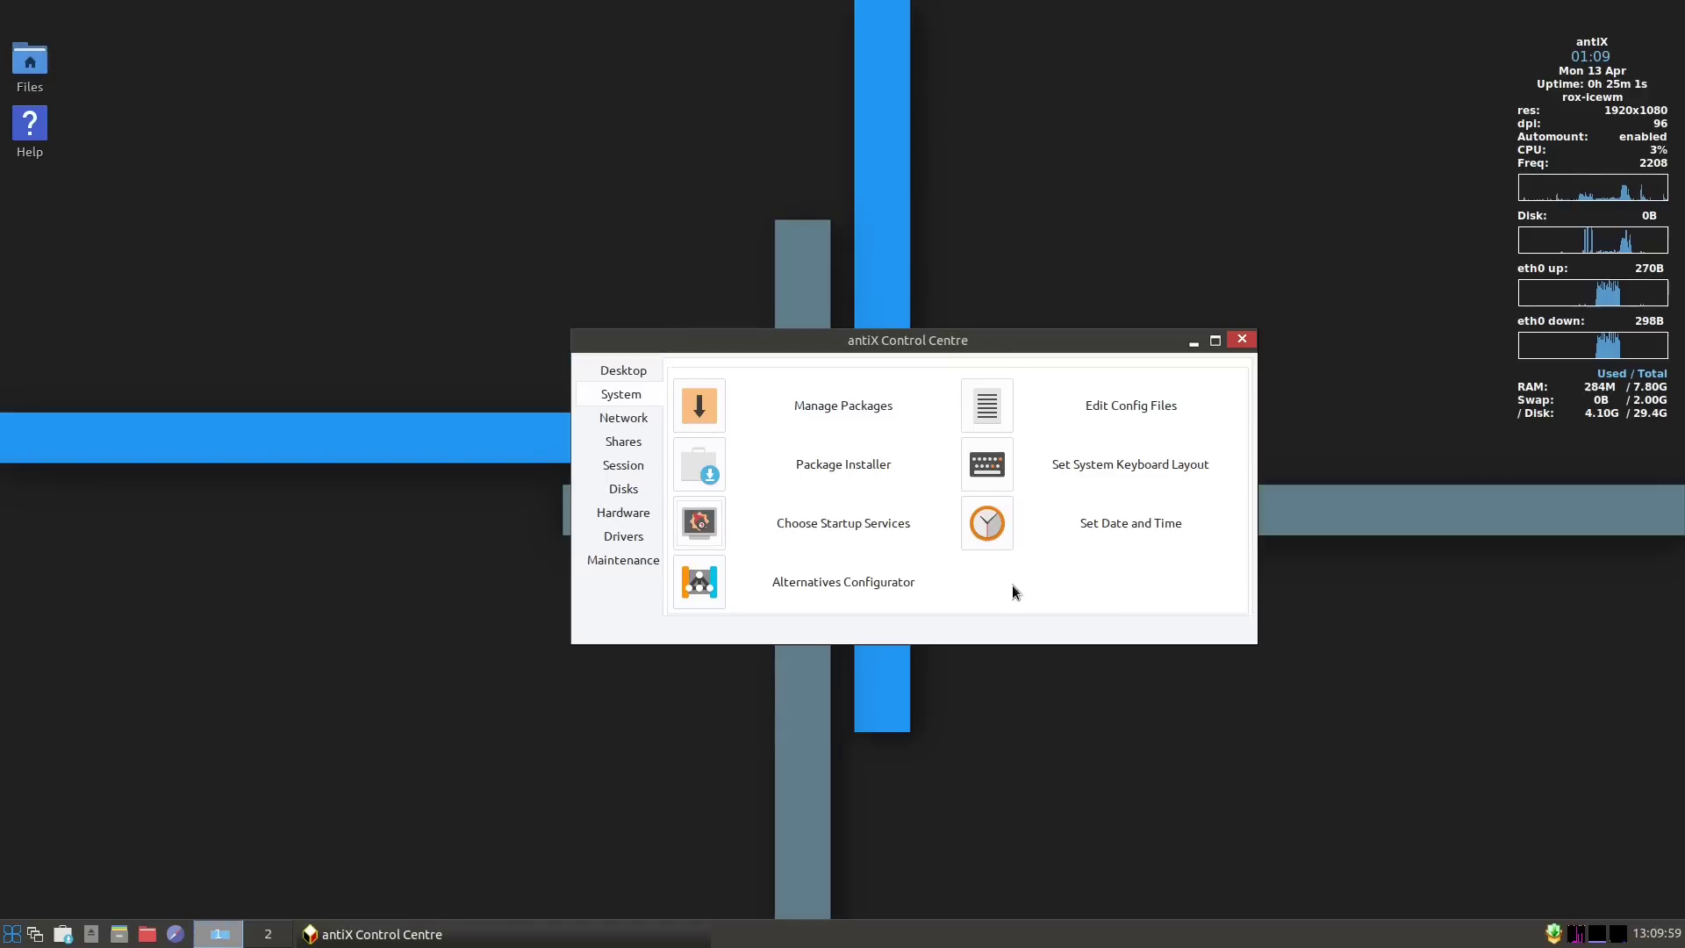
Open the Alternatives Configurator, view the alternative groups from brave-browser through btmakemetafile, and close the tool.
{"action": "left_click", "coordinate": [702, 588]}
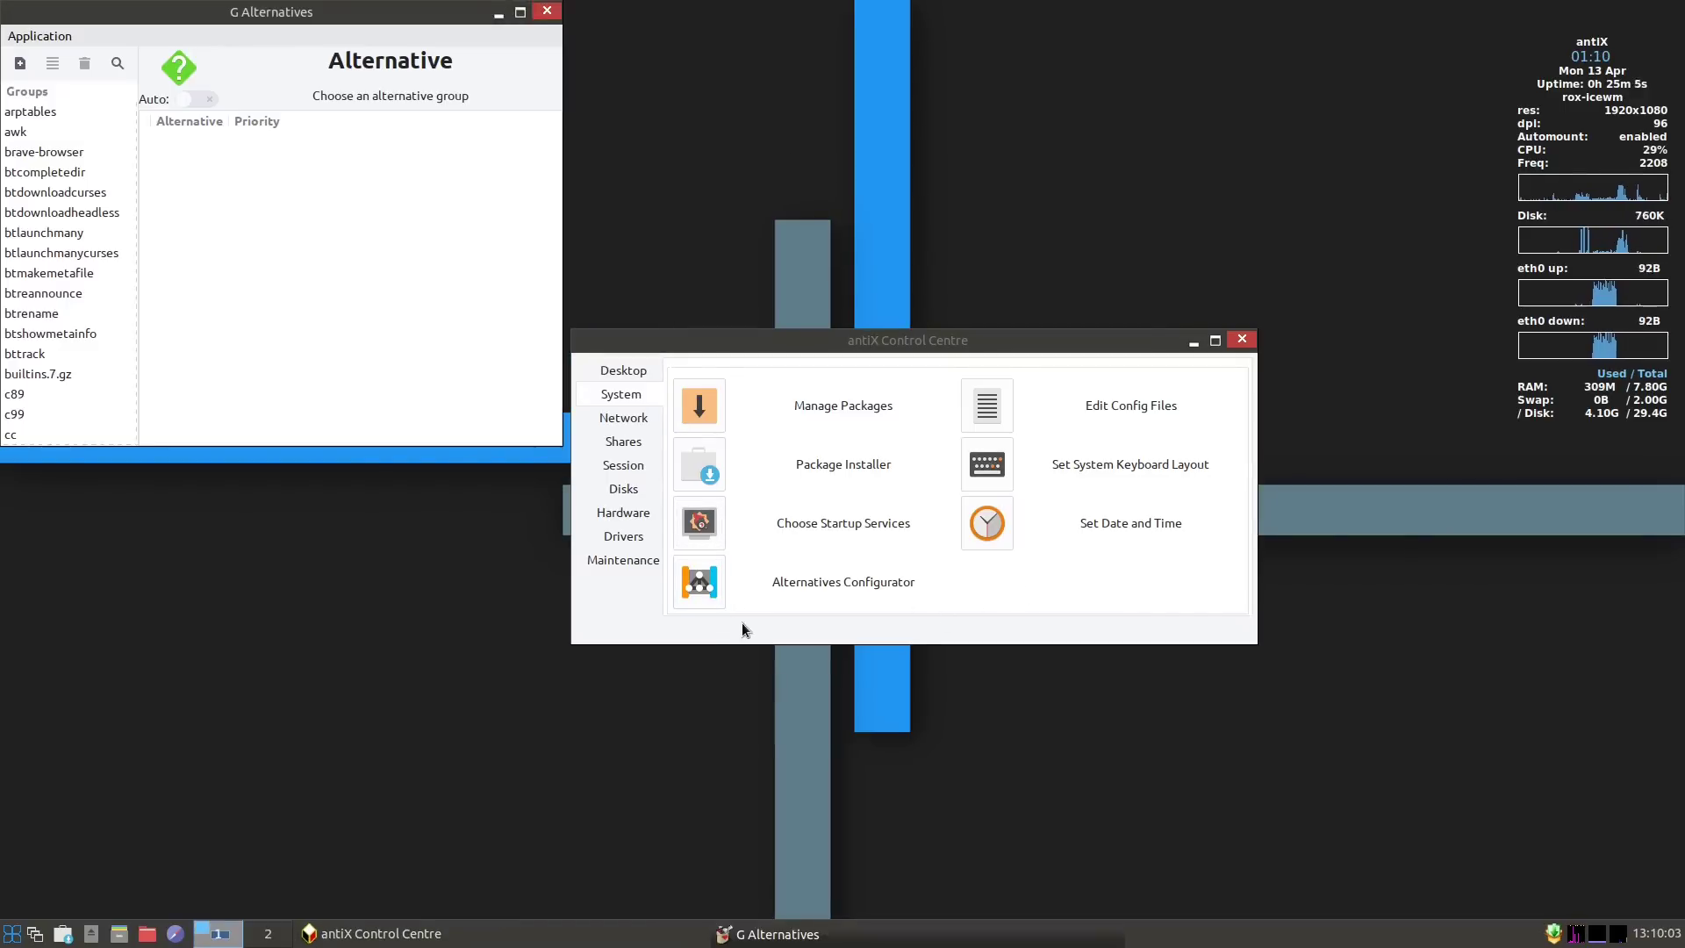
{"action": "left_click", "coordinate": [55, 154]}
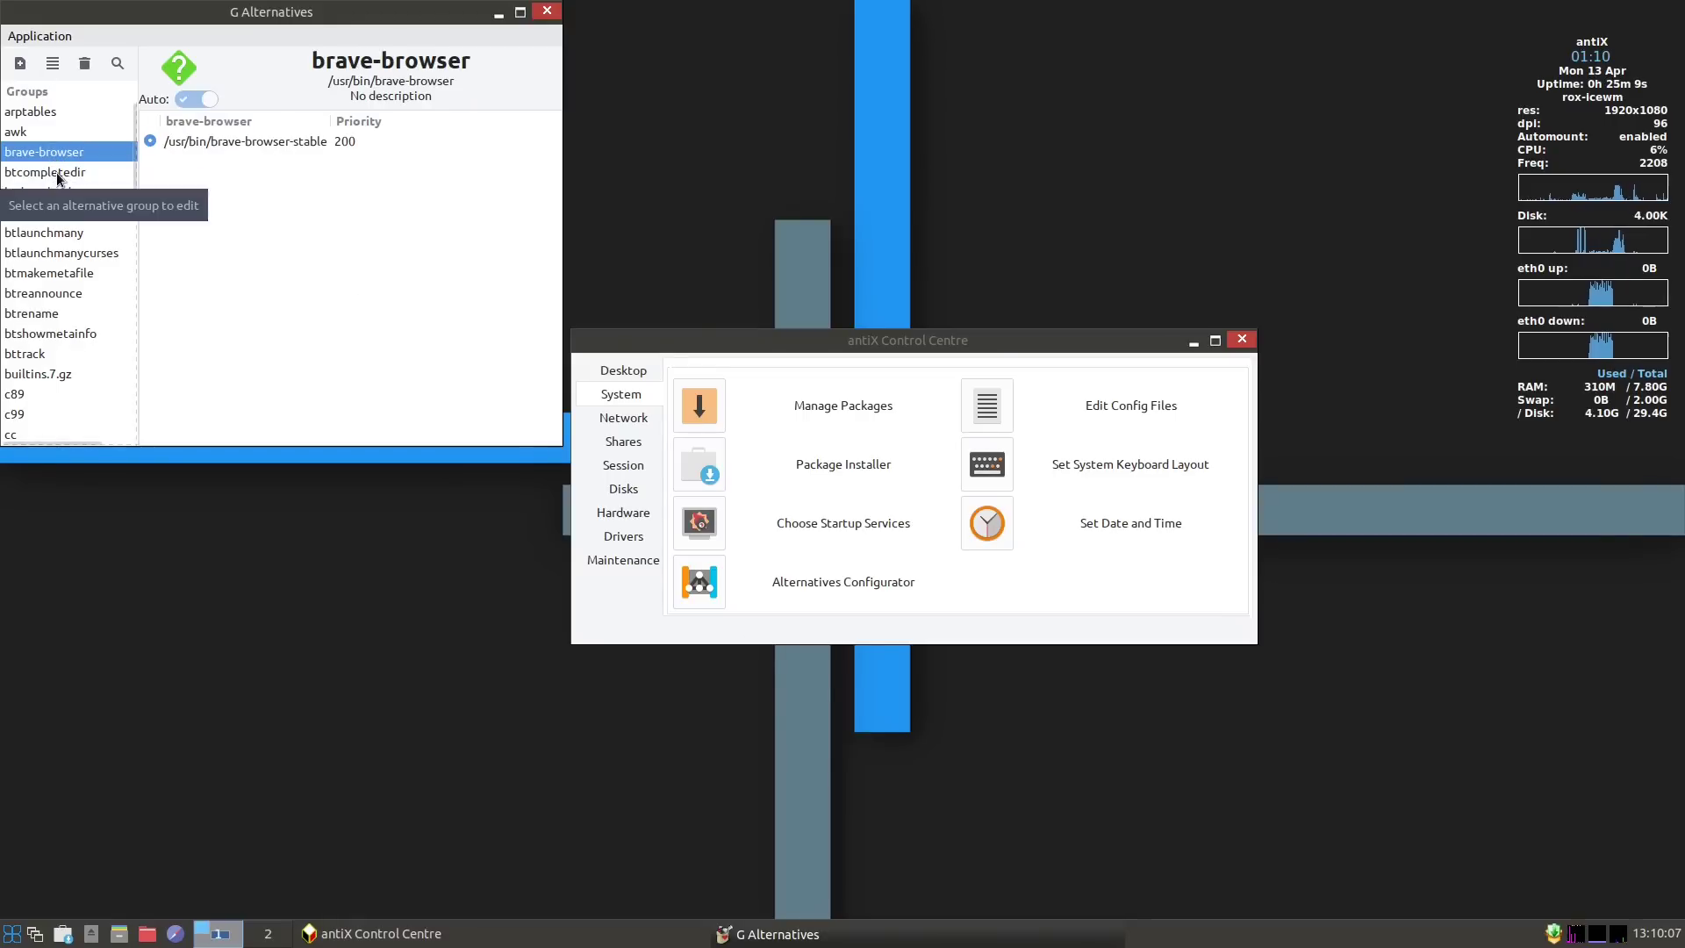
{"action": "left_click", "coordinate": [57, 173]}
{"action": "left_click", "coordinate": [67, 195]}
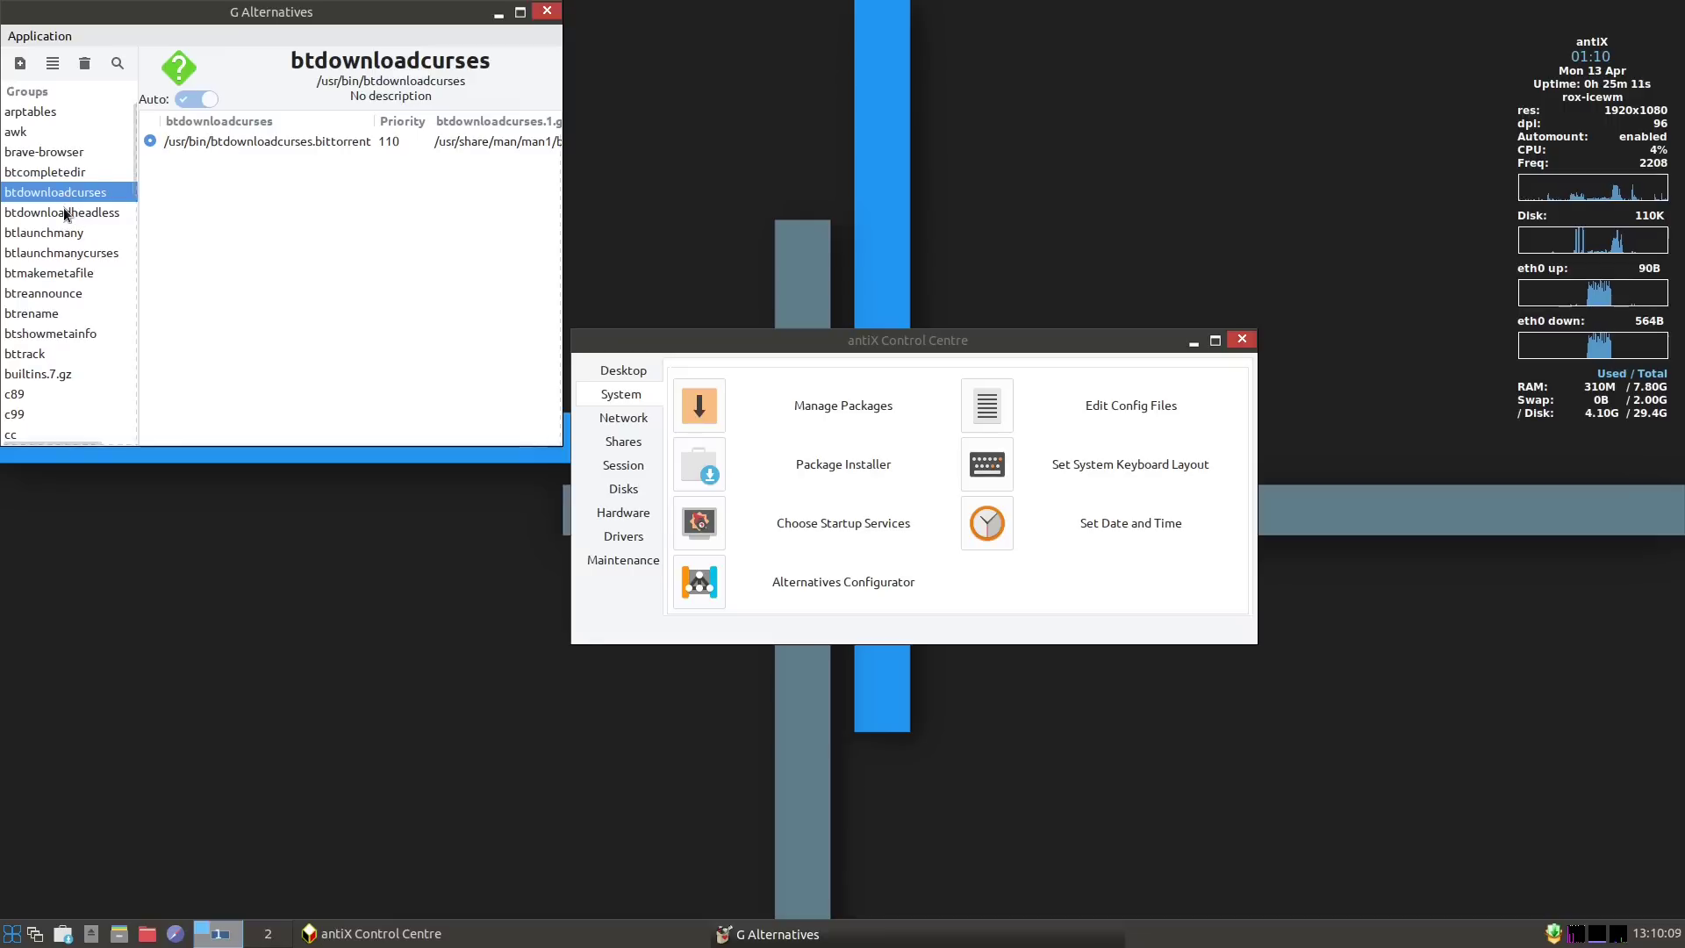
{"action": "left_click", "coordinate": [68, 214]}
{"action": "left_click", "coordinate": [67, 236]}
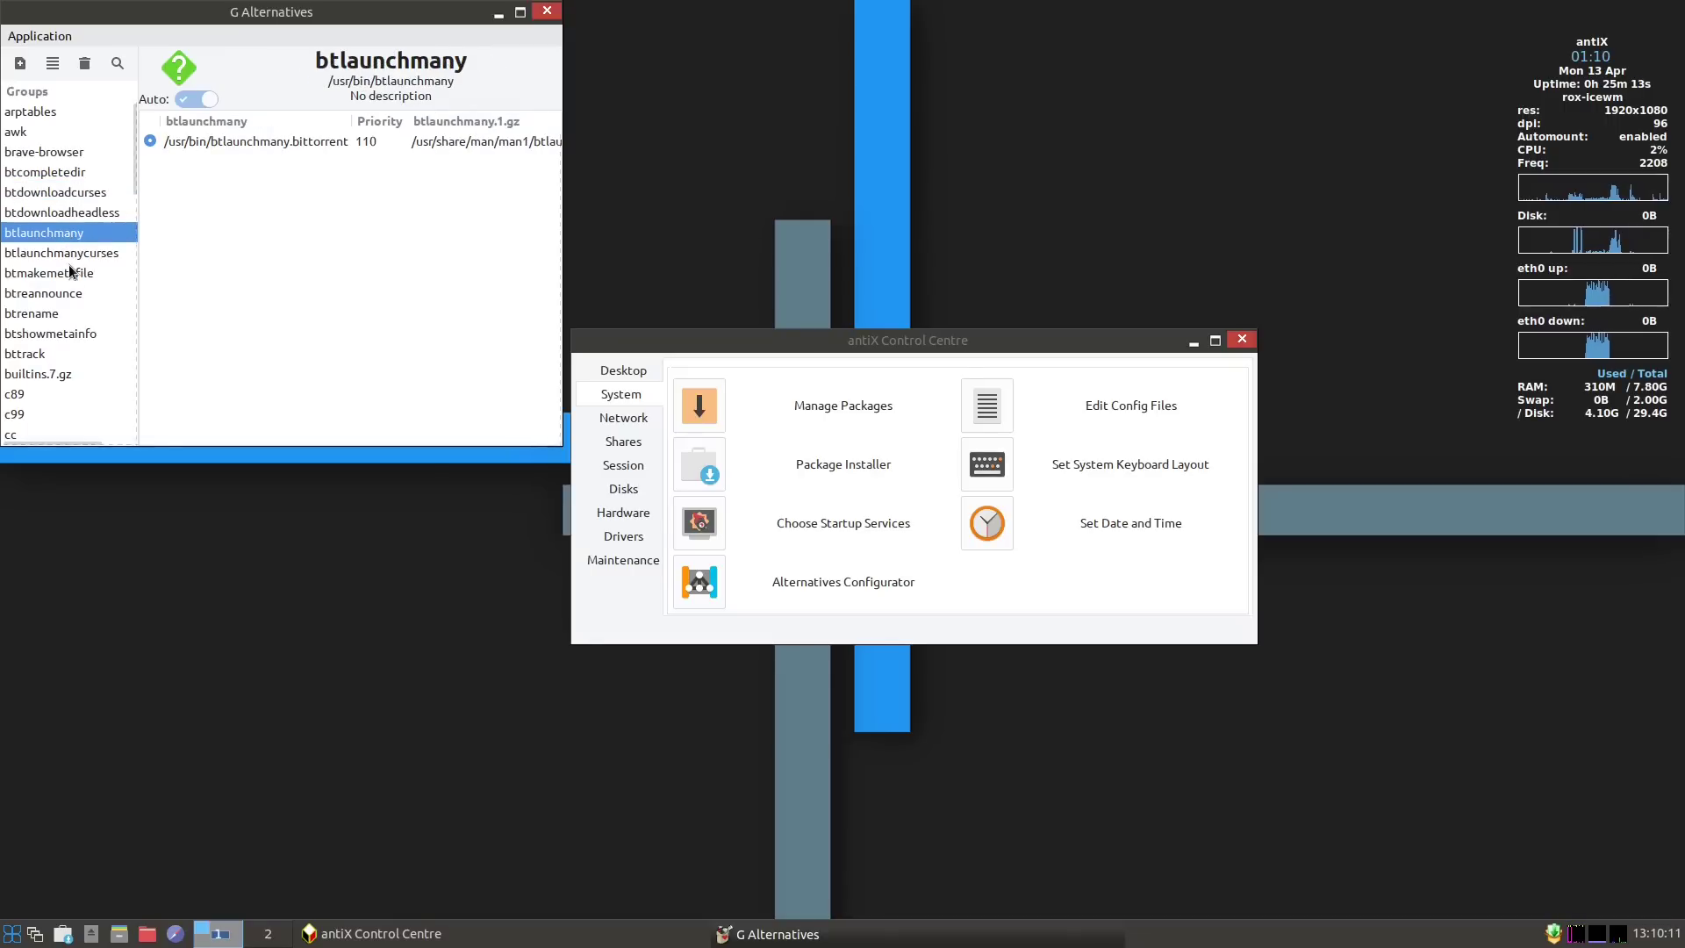
{"action": "left_click", "coordinate": [61, 257]}
{"action": "left_click", "coordinate": [68, 276]}
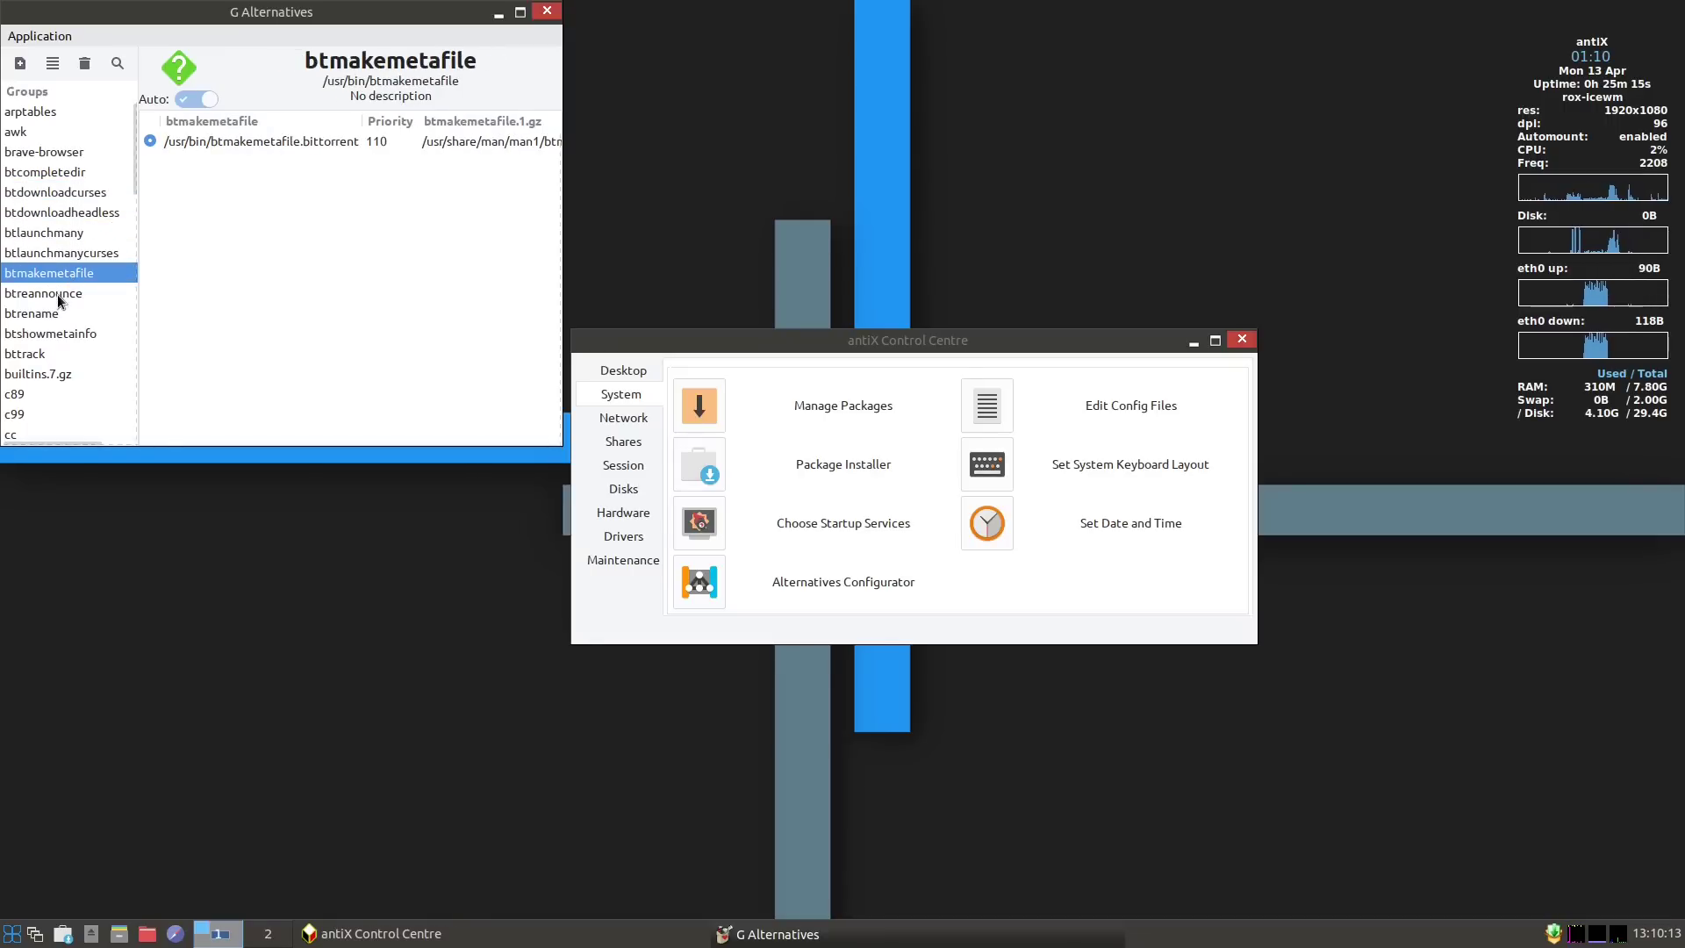
{"action": "left_click", "coordinate": [547, 12]}
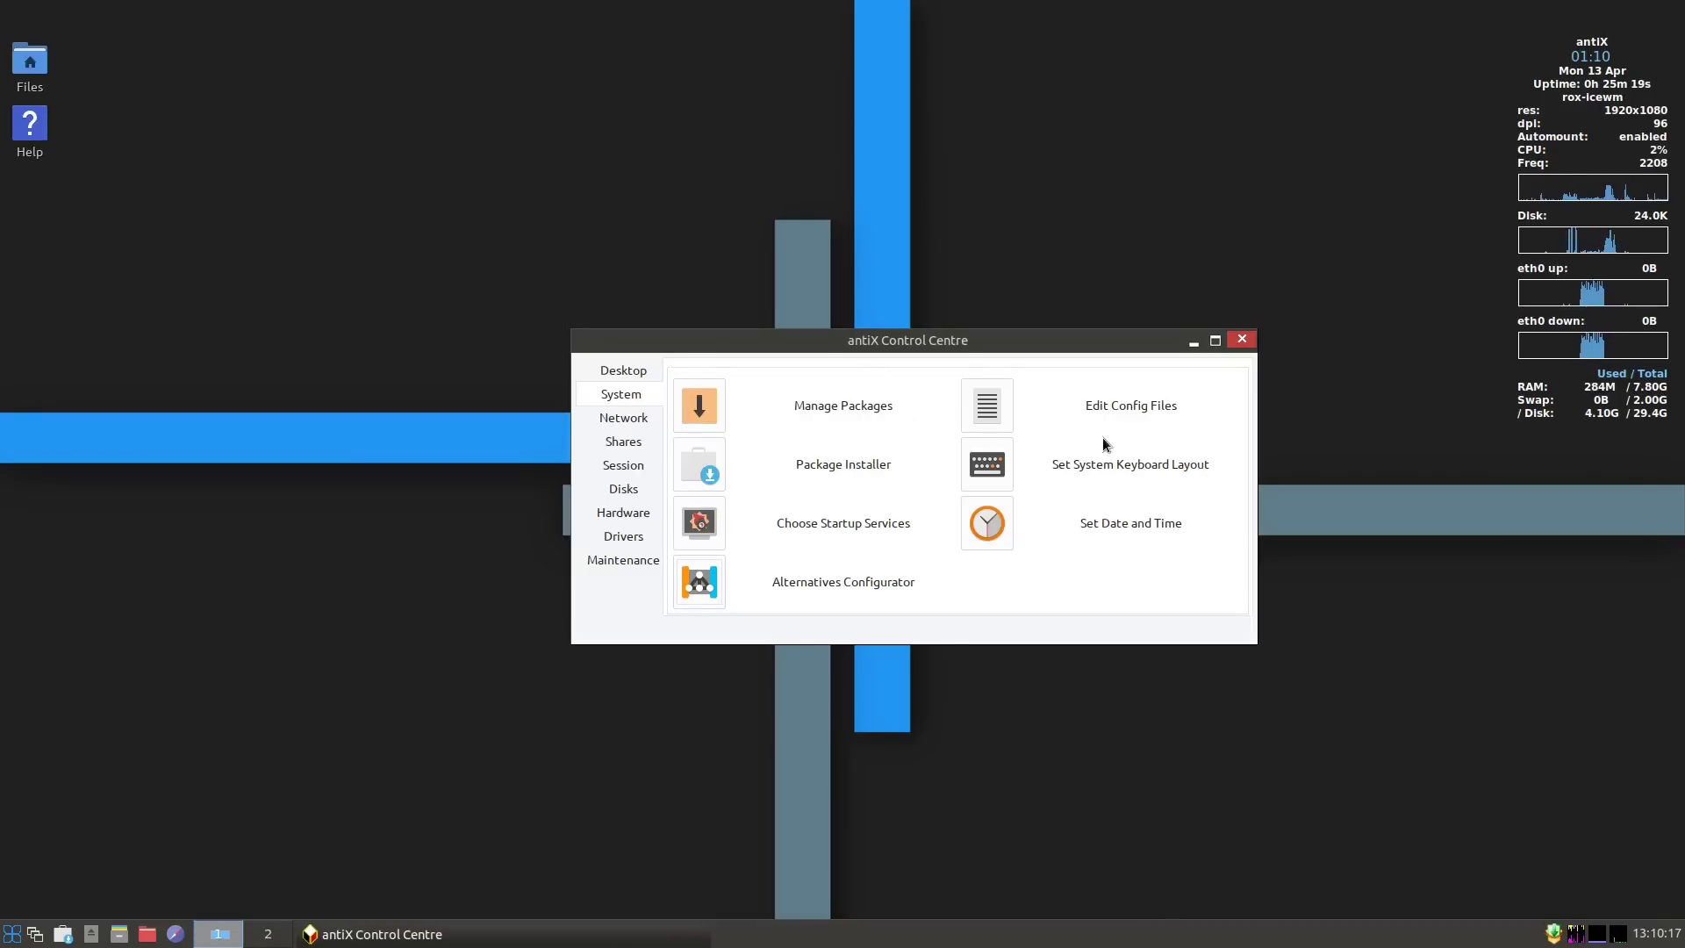
View the package source lists through Edit Config Files, close the editor, and look over the Network and Shares sections.
{"action": "left_click", "coordinate": [988, 405]}
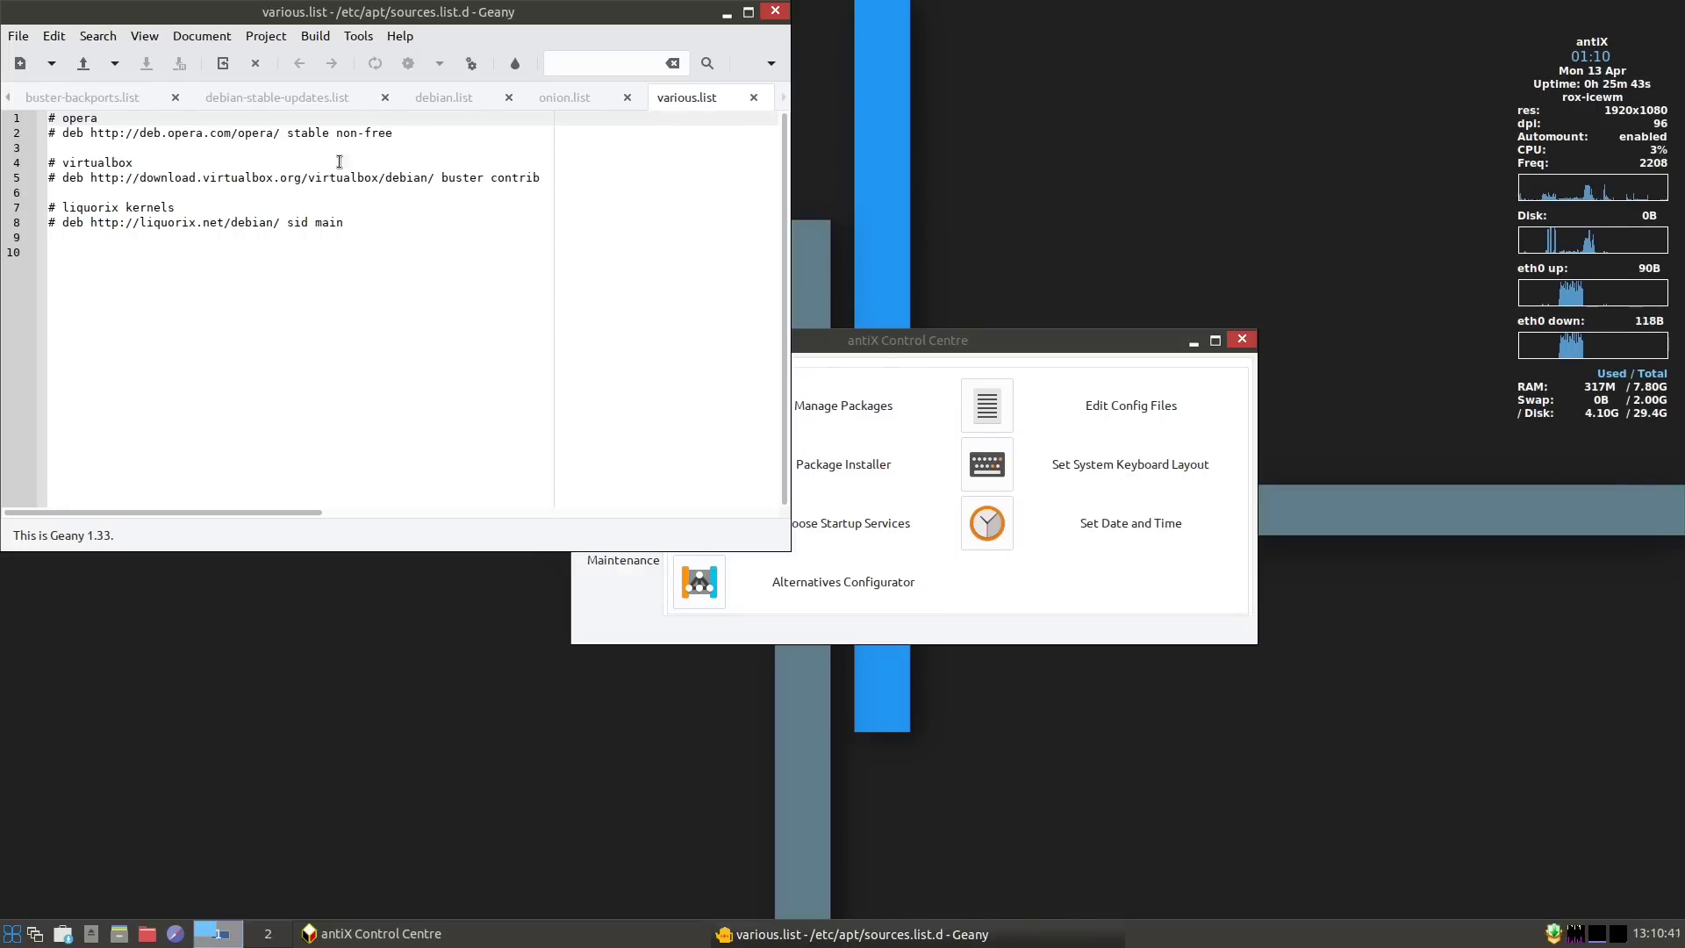
{"action": "left_click", "coordinate": [776, 12]}
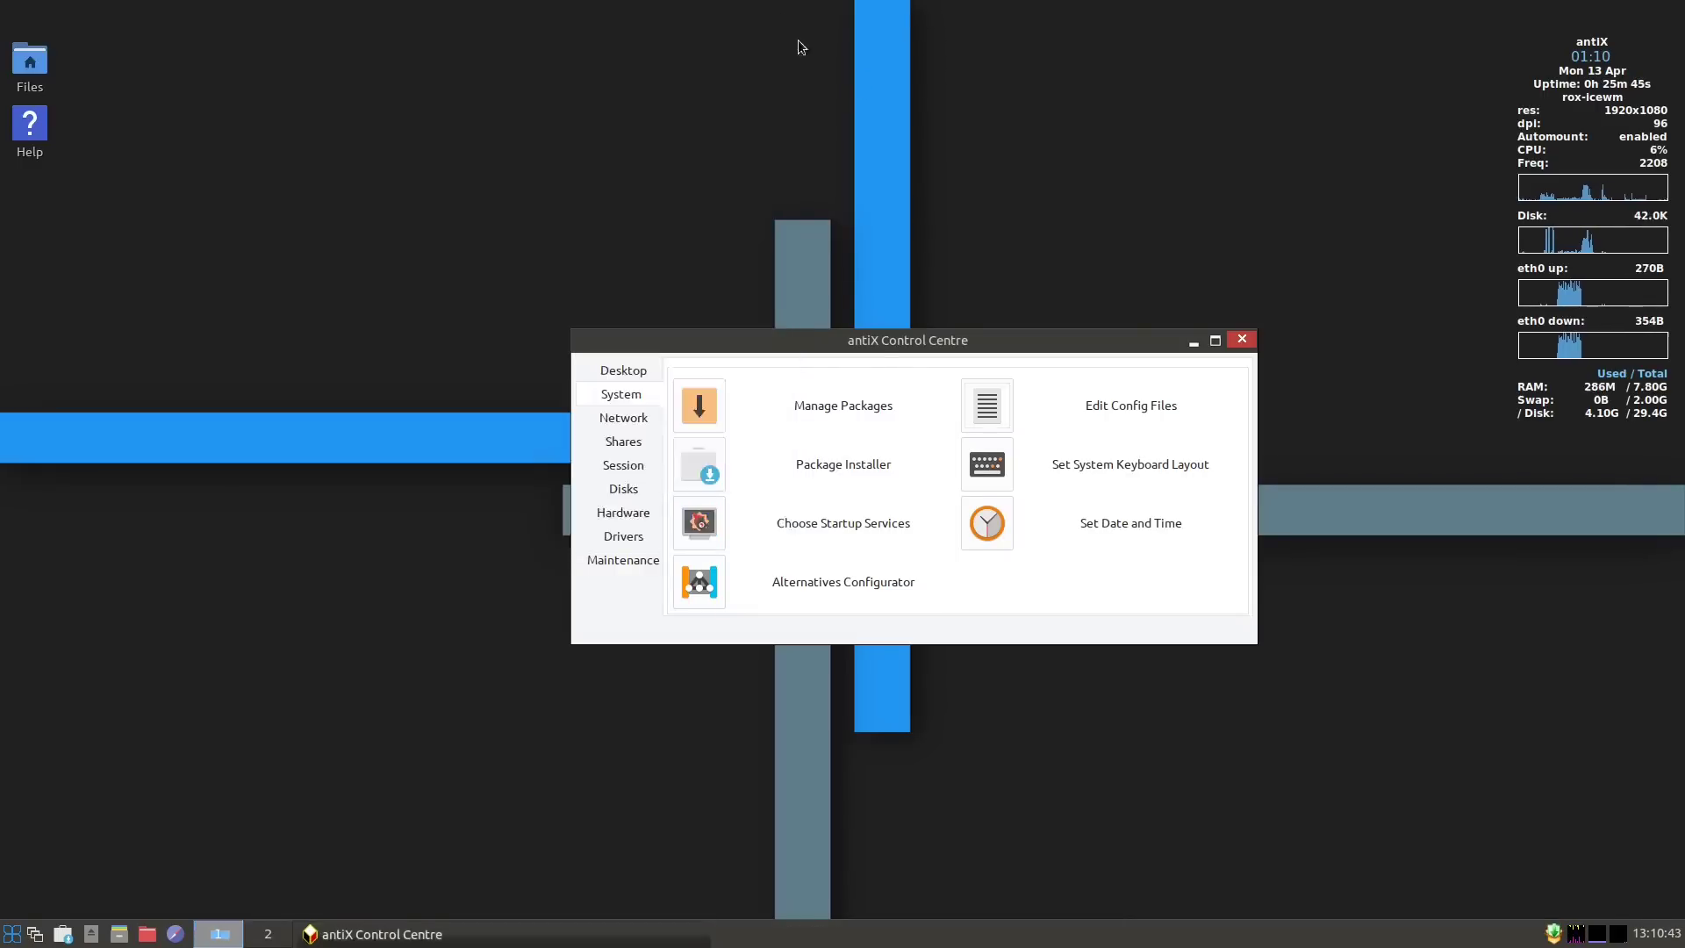
{"action": "left_click", "coordinate": [622, 422]}
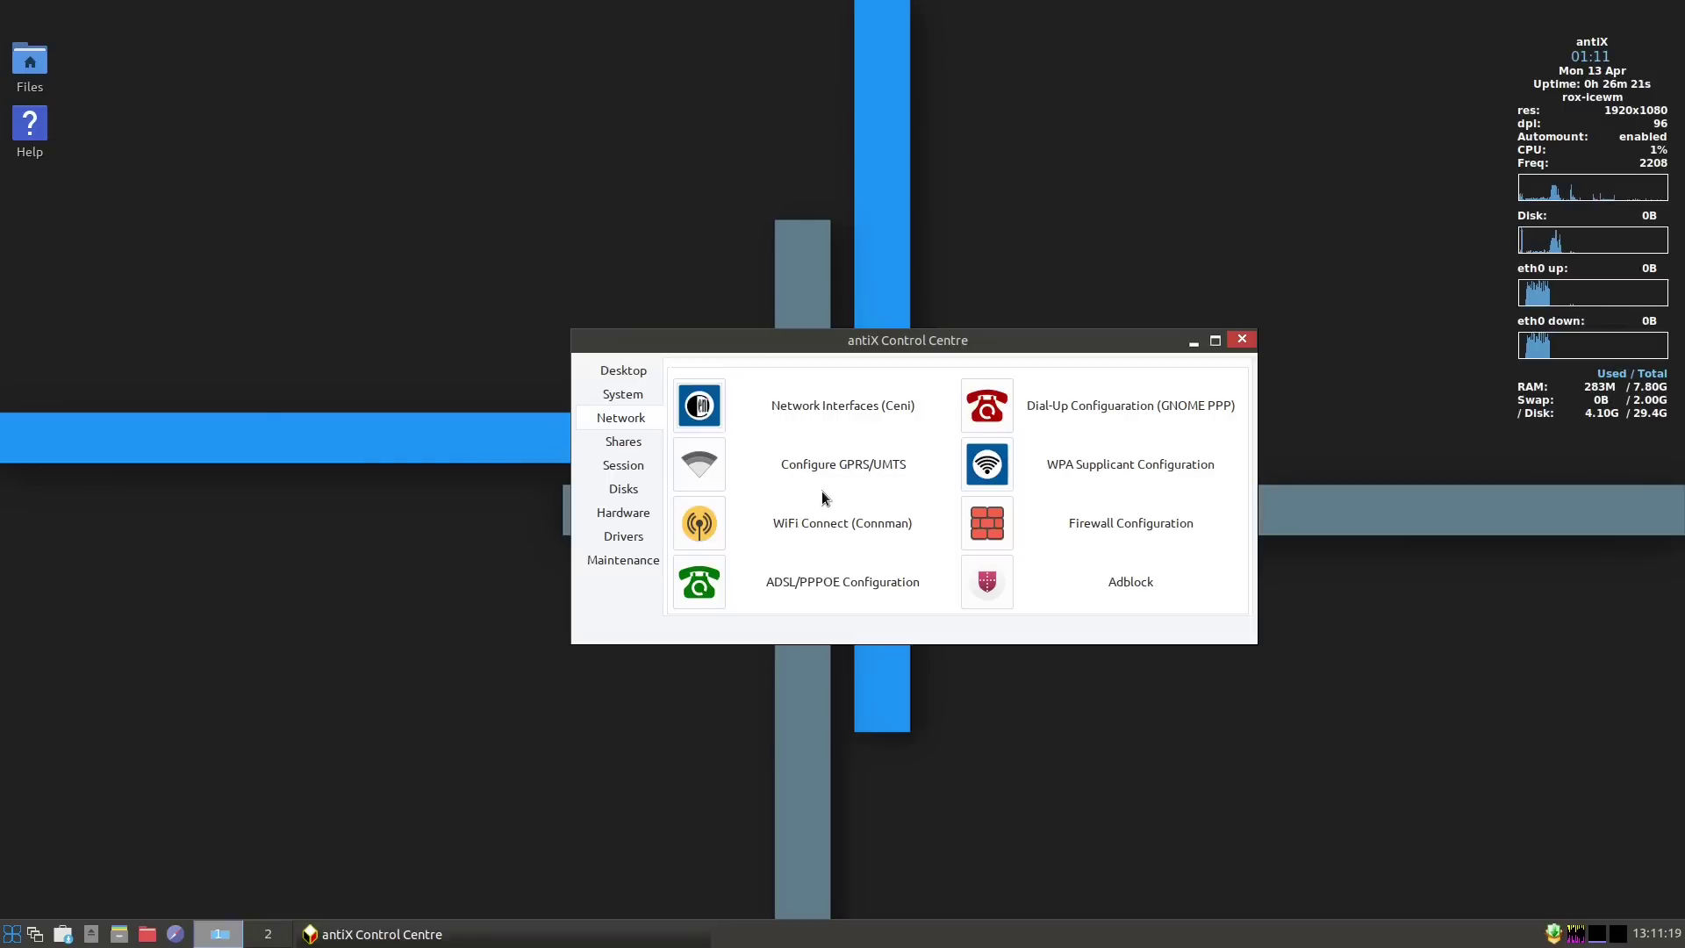
{"action": "left_click", "coordinate": [628, 444]}
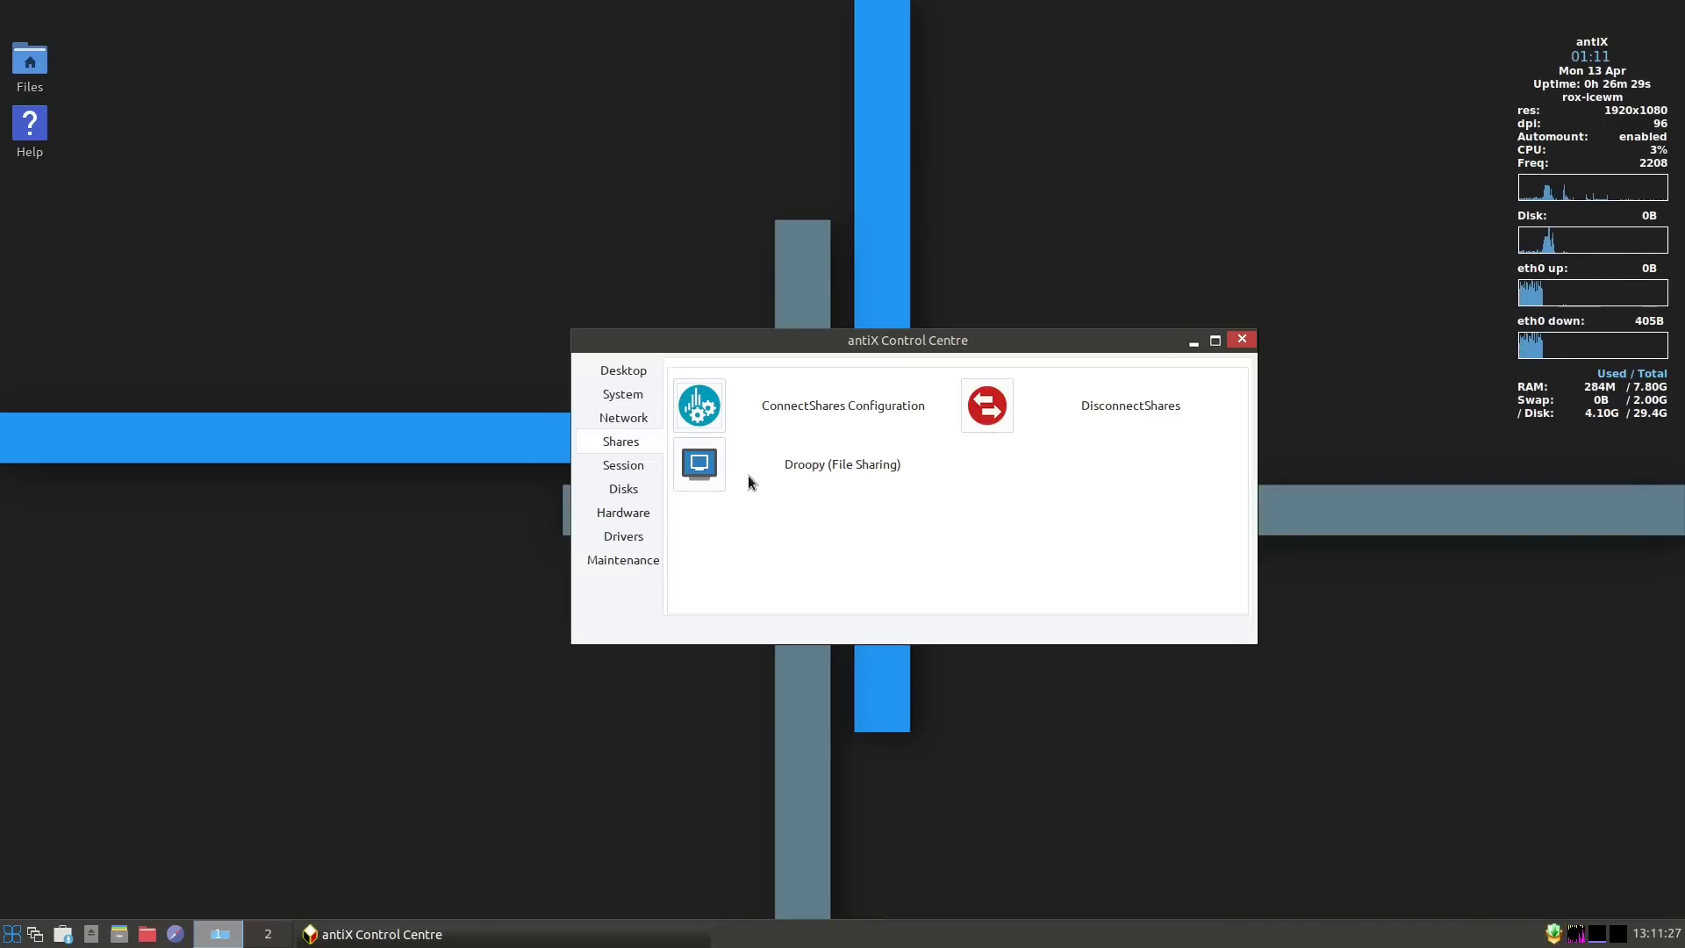
Open Change Slim Background from the Session section and cancel the file chooser.
{"action": "left_click", "coordinate": [630, 471]}
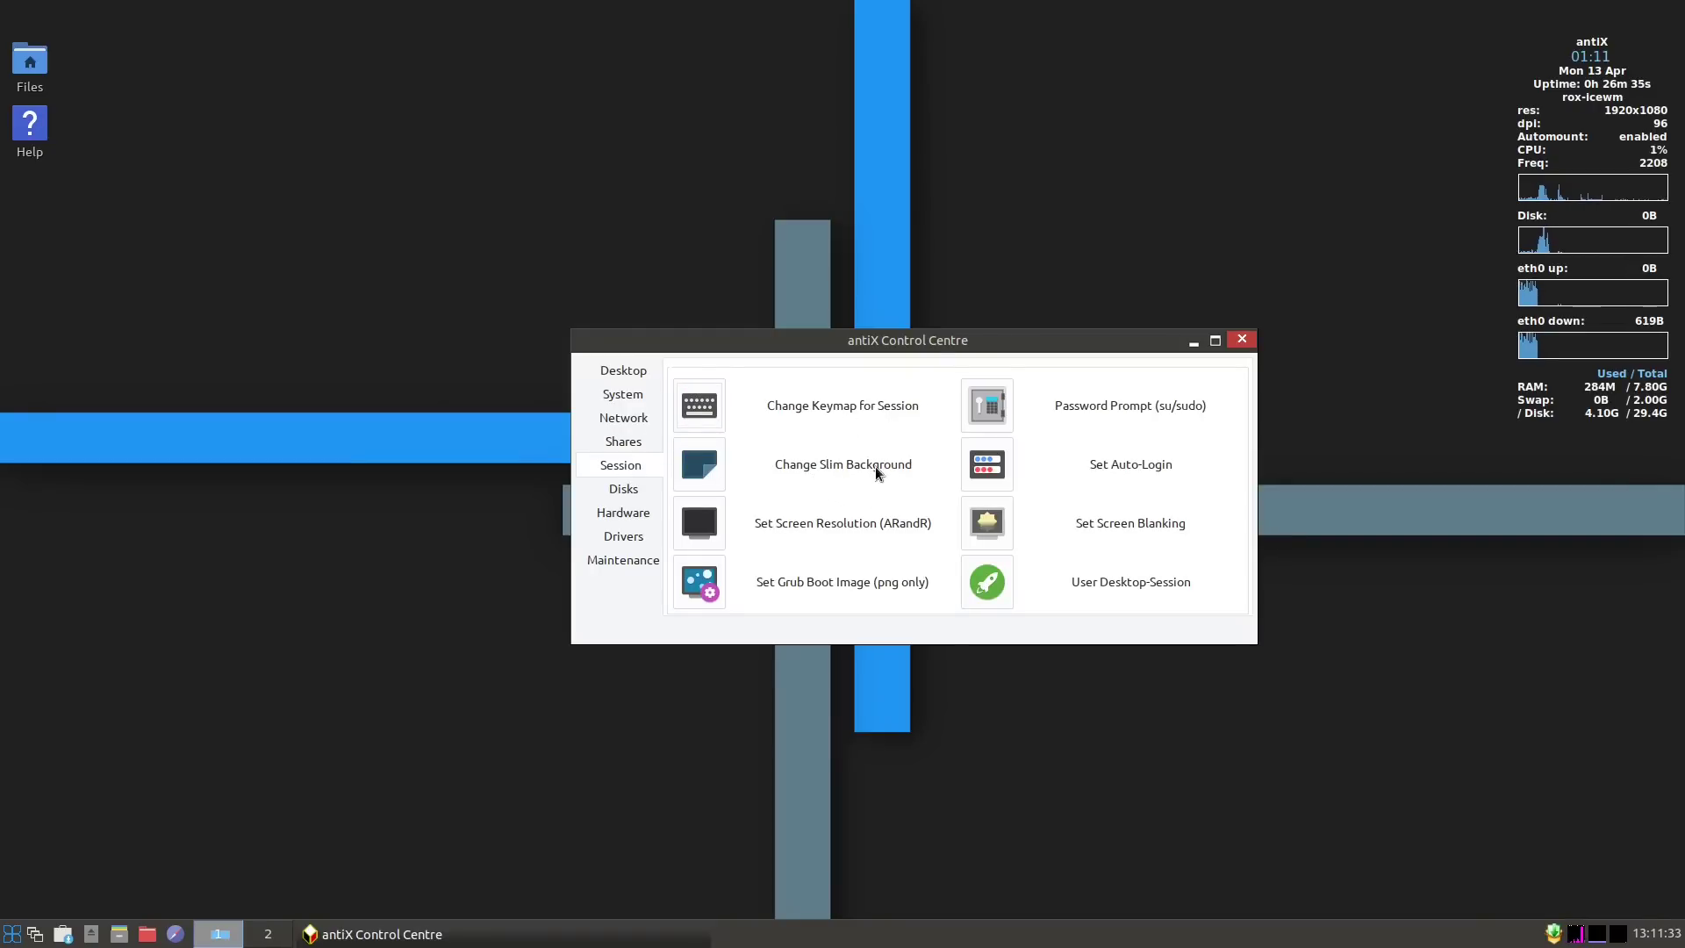
{"action": "left_click", "coordinate": [697, 467]}
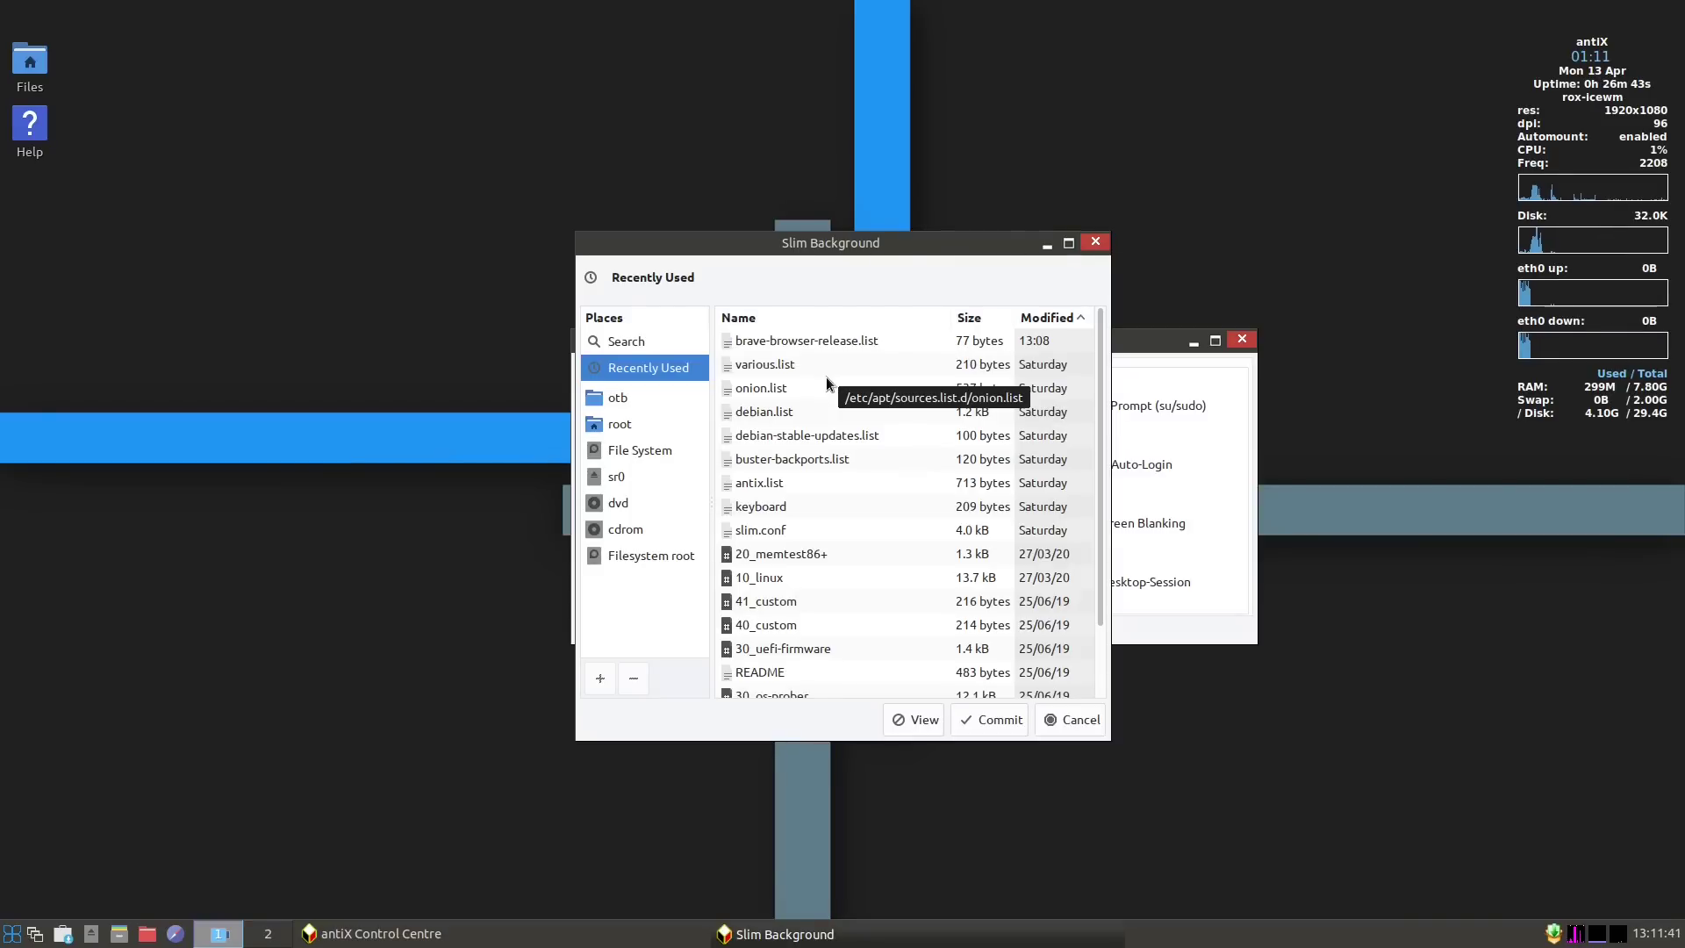
{"action": "left_click", "coordinate": [1081, 720]}
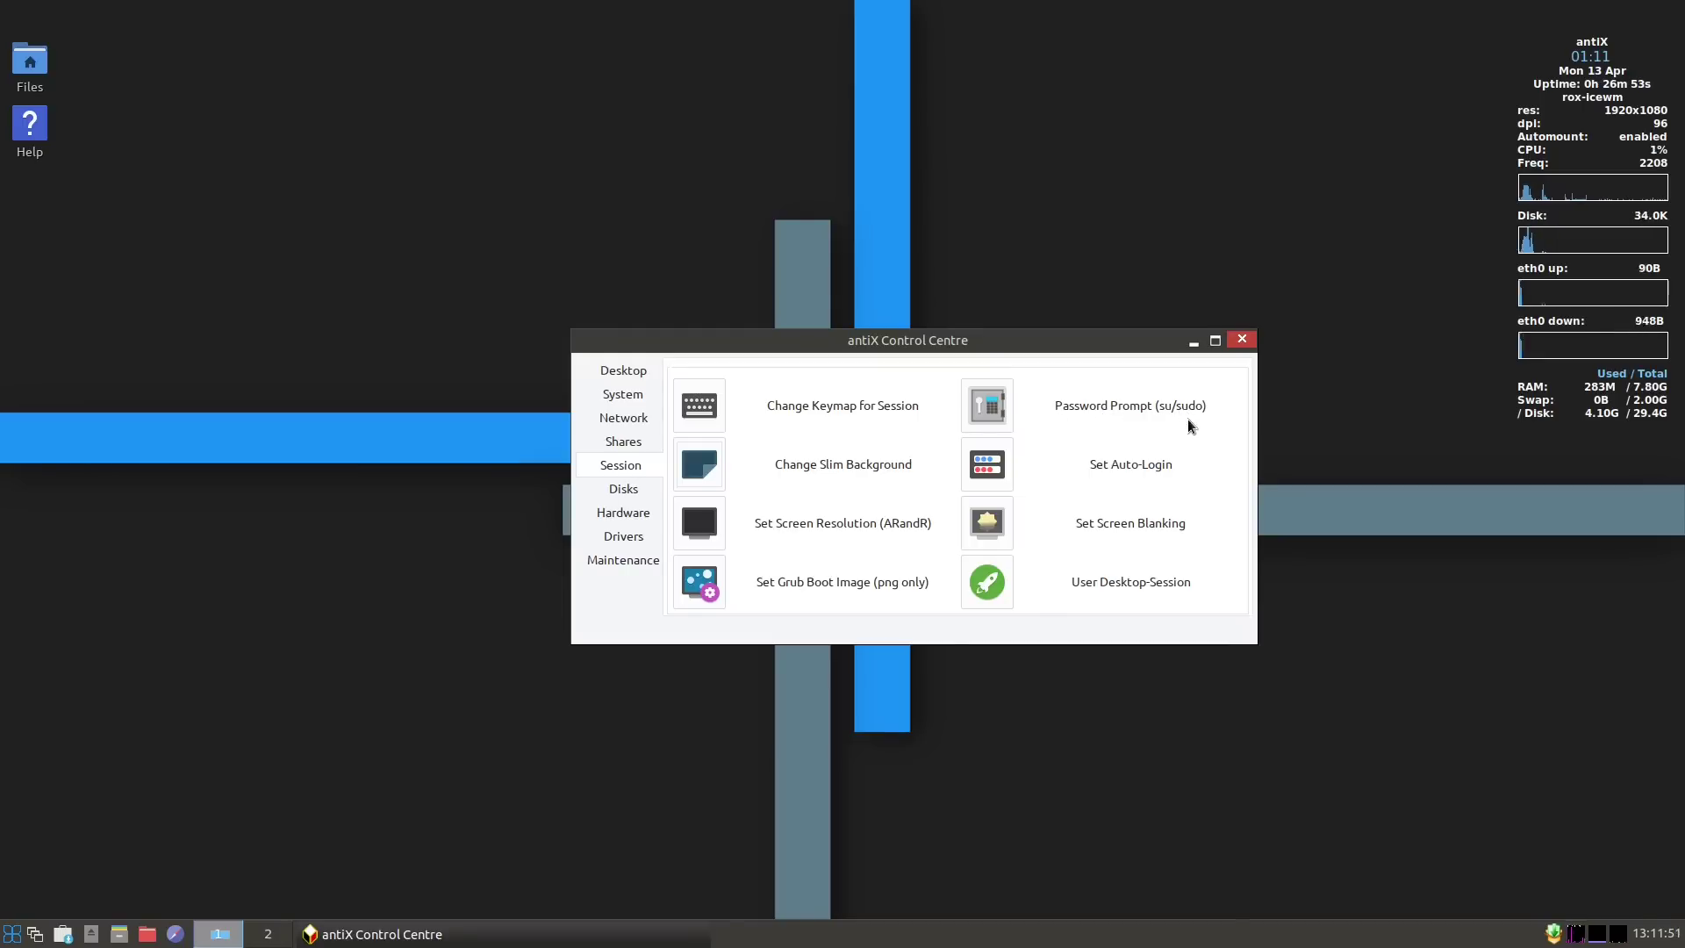
Open the Password Prompt preferences, view the authentication mode and grab mode choices, and close the dialog.
{"action": "left_click", "coordinate": [990, 403]}
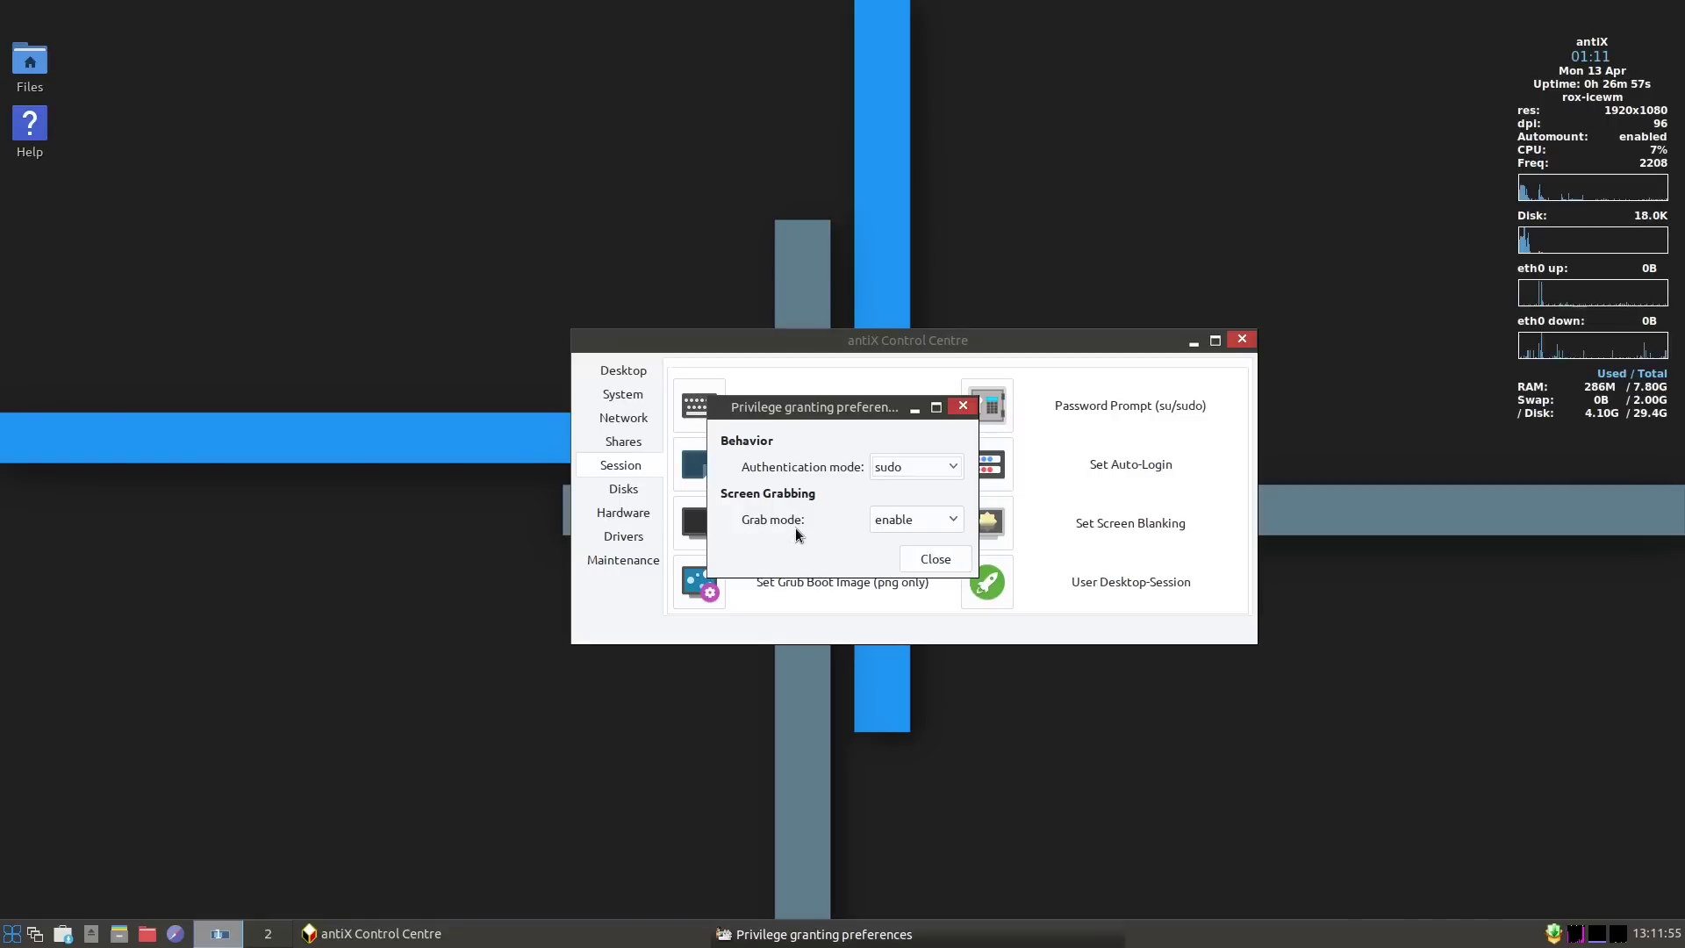
{"action": "mouse_move", "coordinate": [783, 476]}
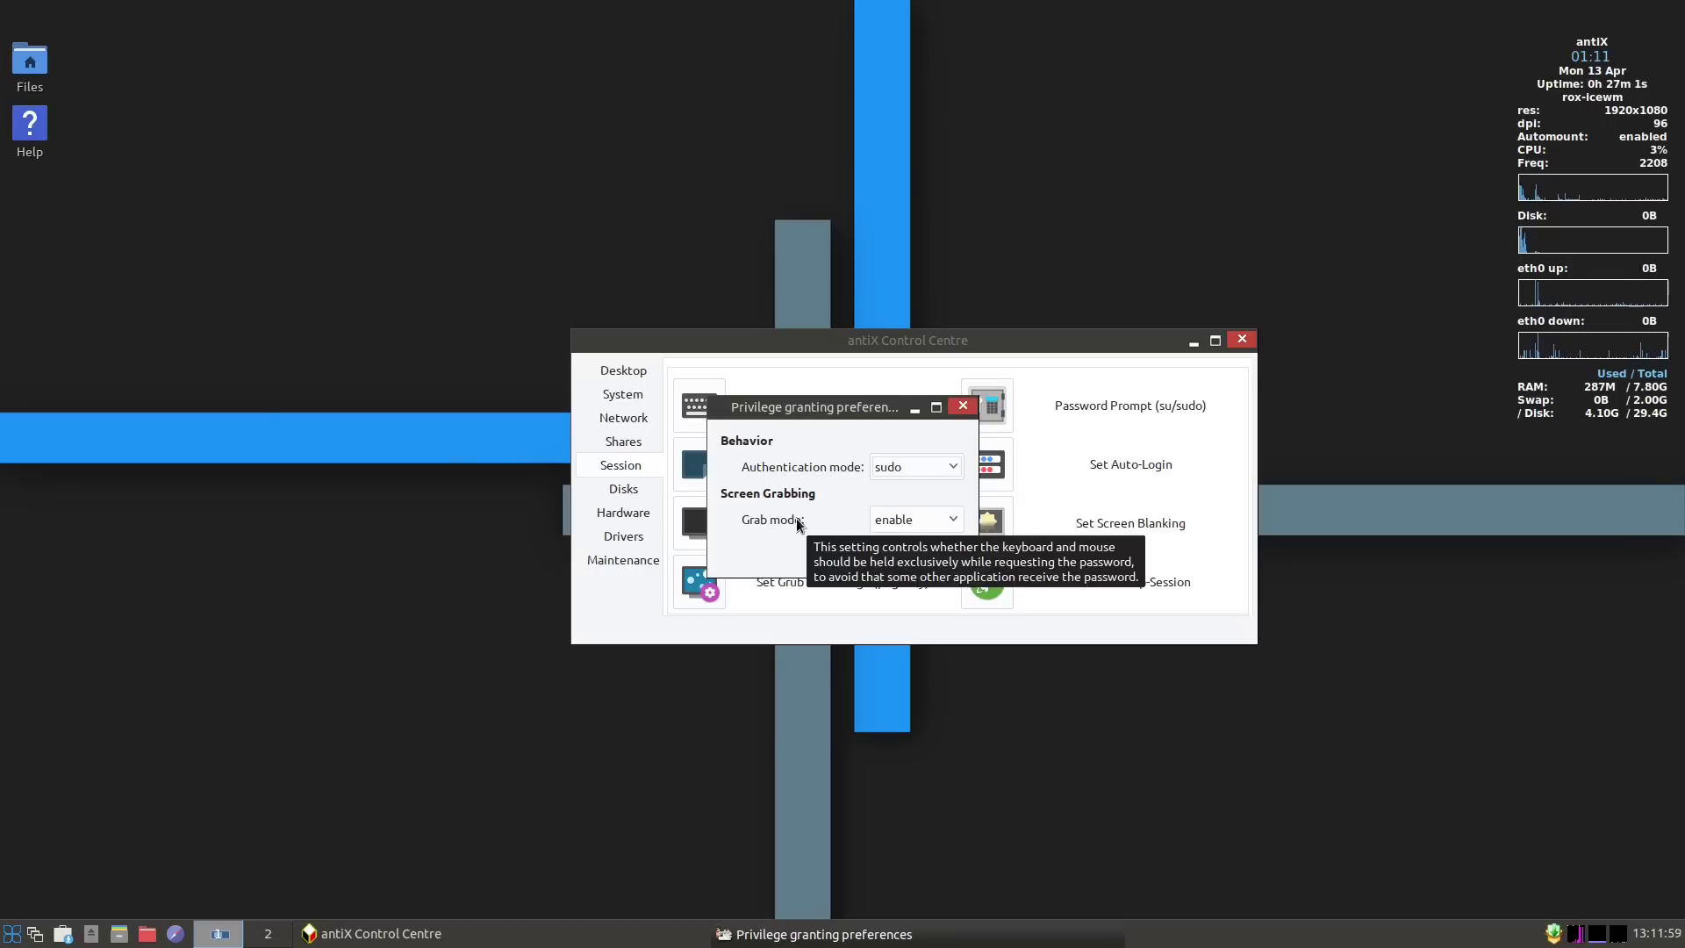
{"action": "left_click", "coordinate": [948, 466]}
{"action": "left_click", "coordinate": [948, 466]}
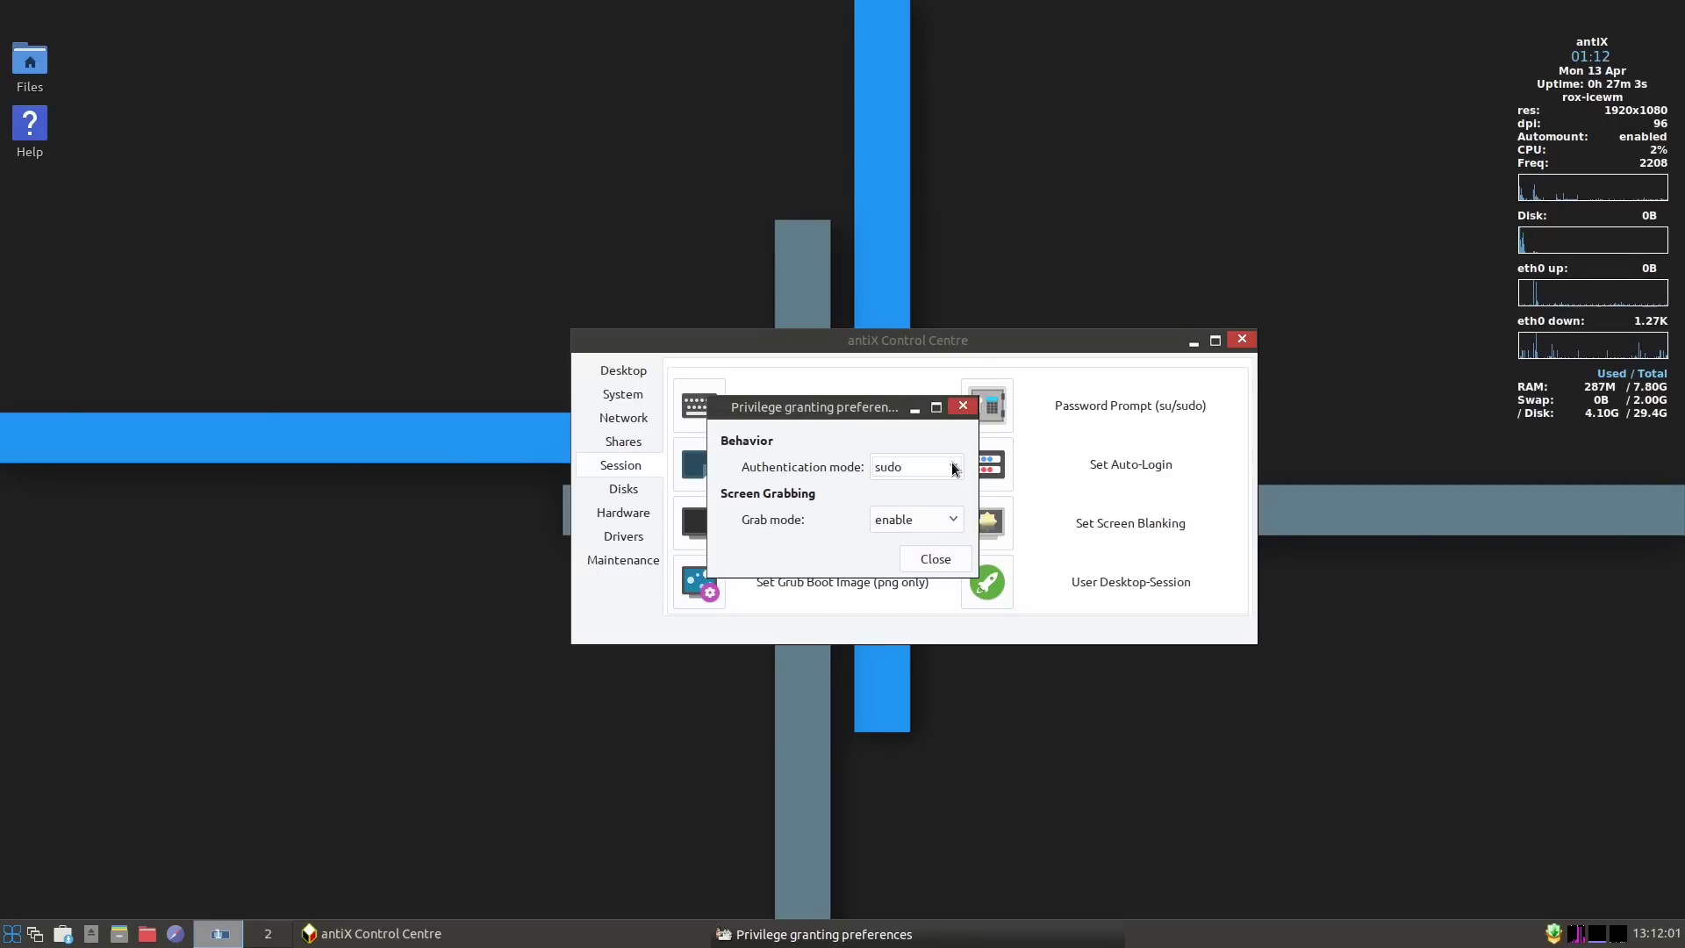
{"action": "left_click", "coordinate": [914, 518]}
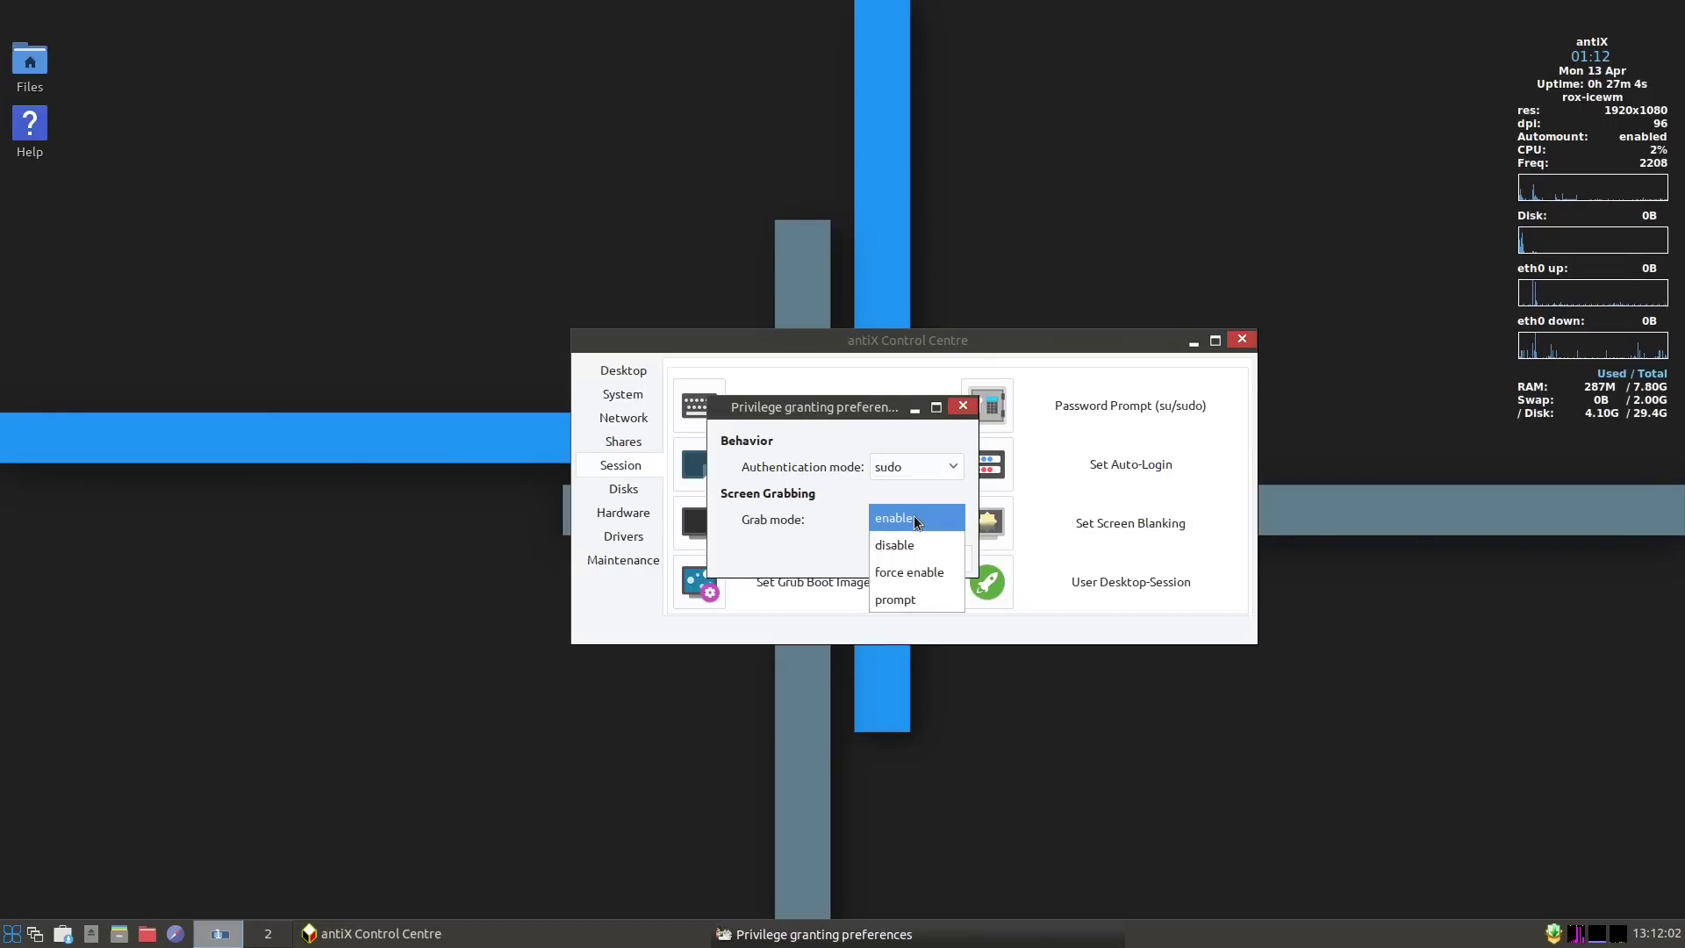
{"action": "left_click", "coordinate": [913, 518]}
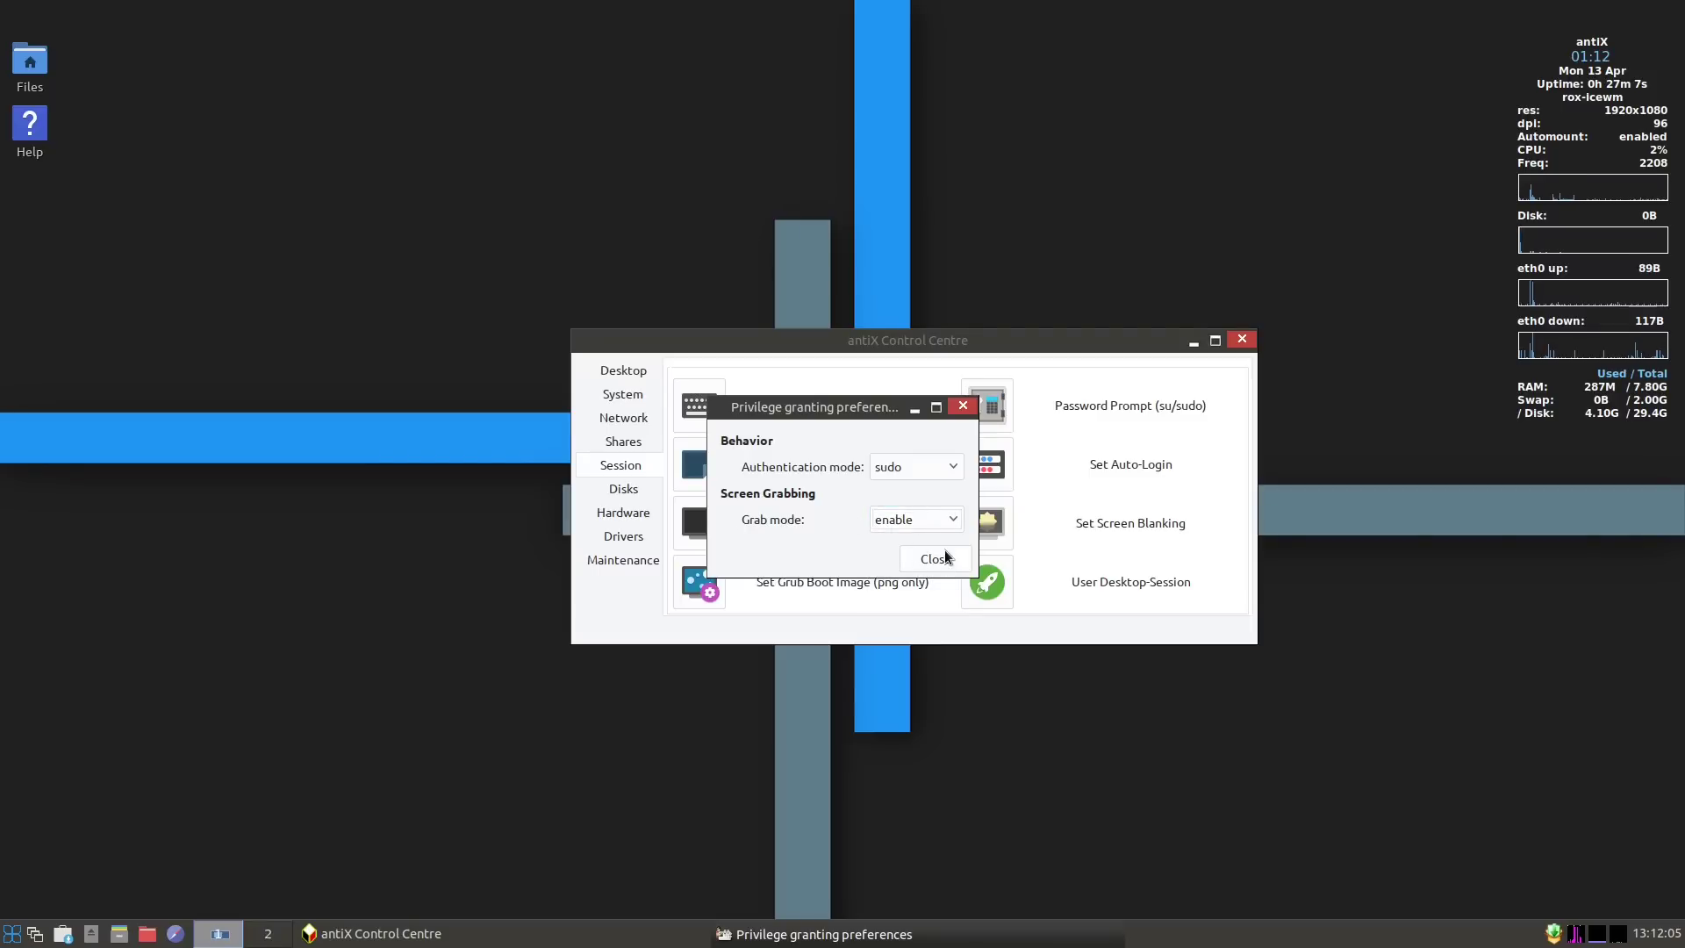
{"action": "left_click", "coordinate": [913, 556]}
Open the User Desktop-Session configuration files, read through the startup file, and close the editor.
{"action": "left_click", "coordinate": [987, 583]}
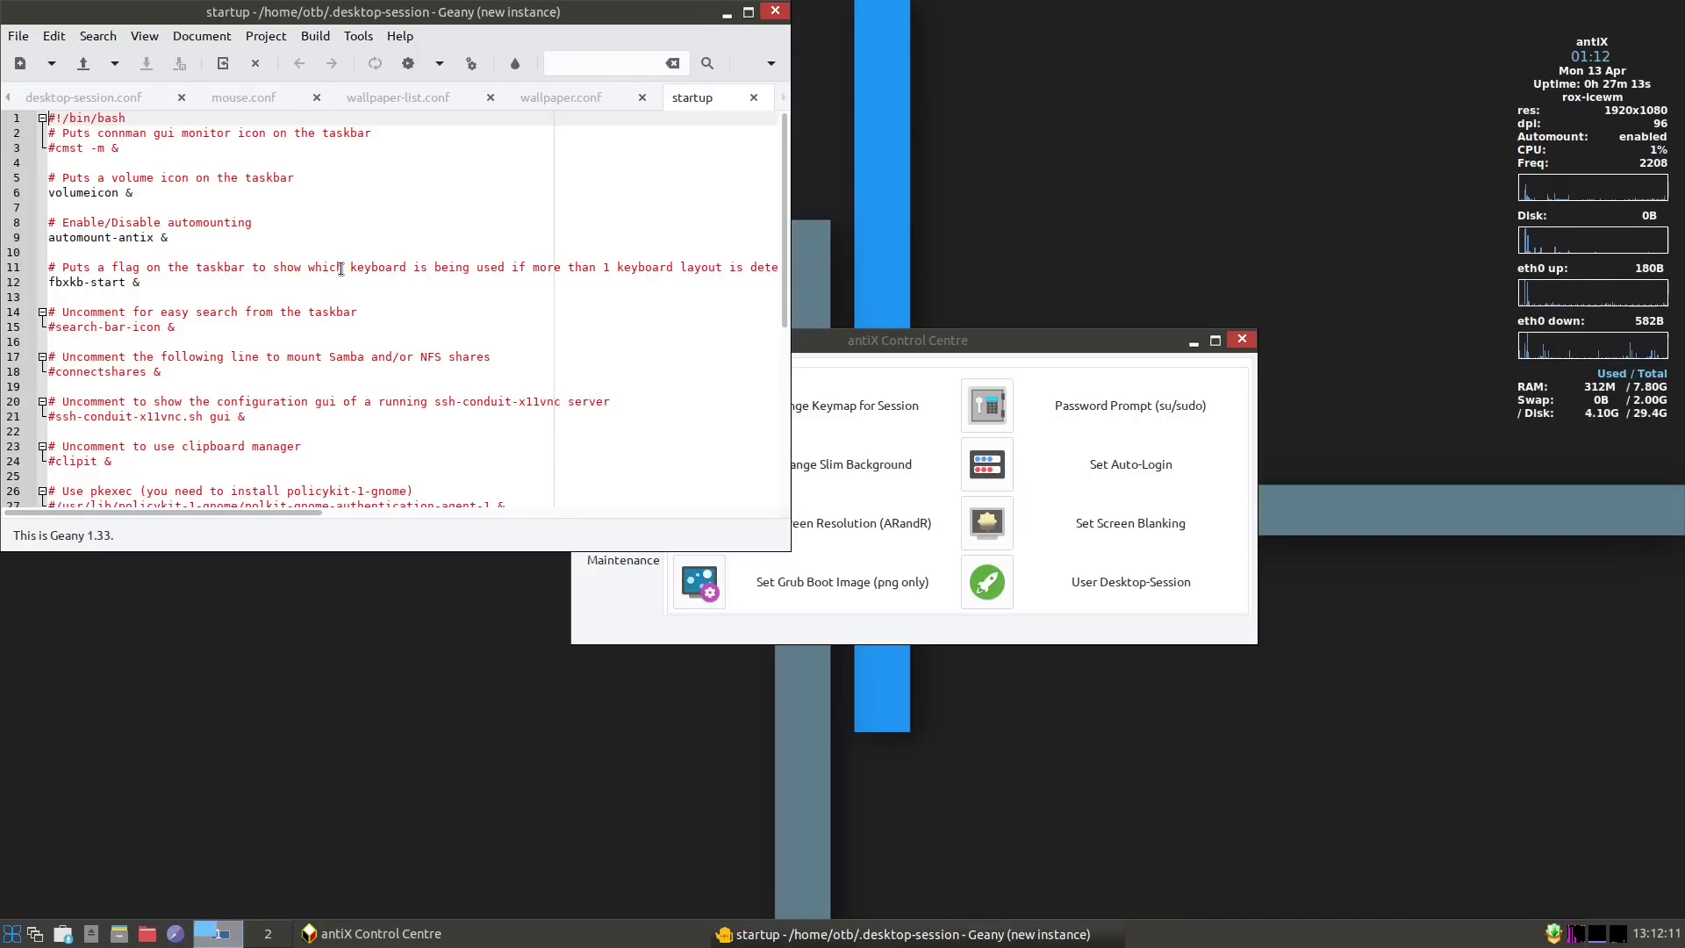
{"action": "scroll", "coordinate": [334, 270], "scroll_direction": "down", "scroll_amount": 1}
{"action": "scroll", "coordinate": [334, 269], "scroll_direction": "down", "scroll_amount": 4}
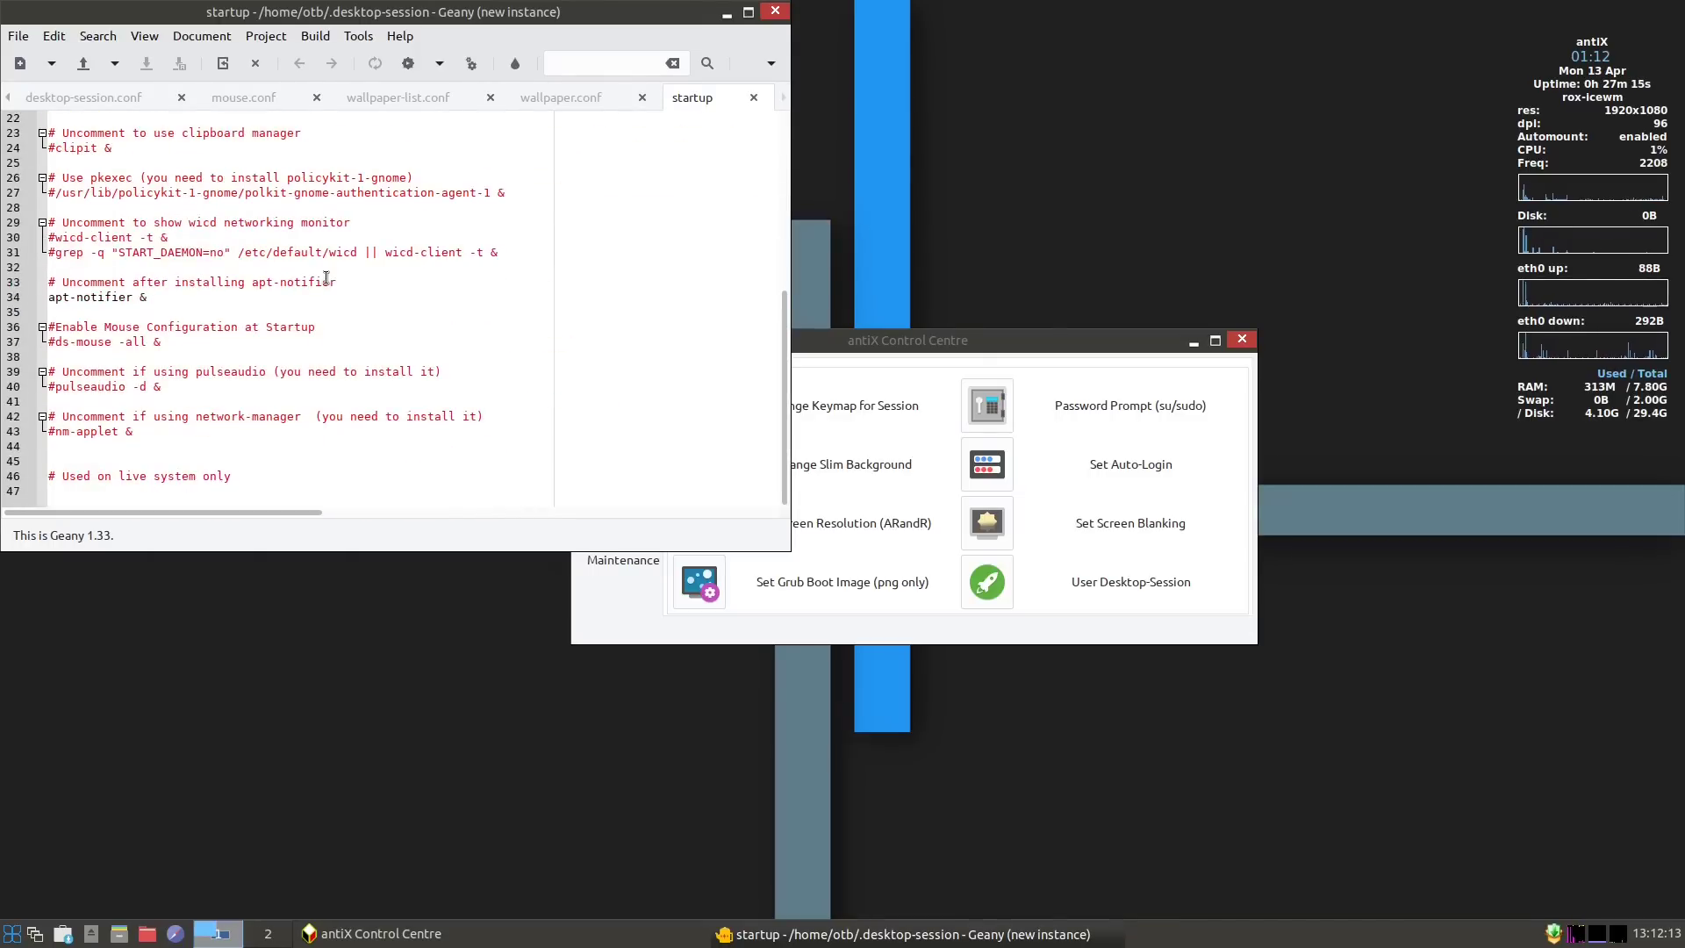
{"action": "scroll", "coordinate": [326, 277], "scroll_direction": "up", "scroll_amount": 5}
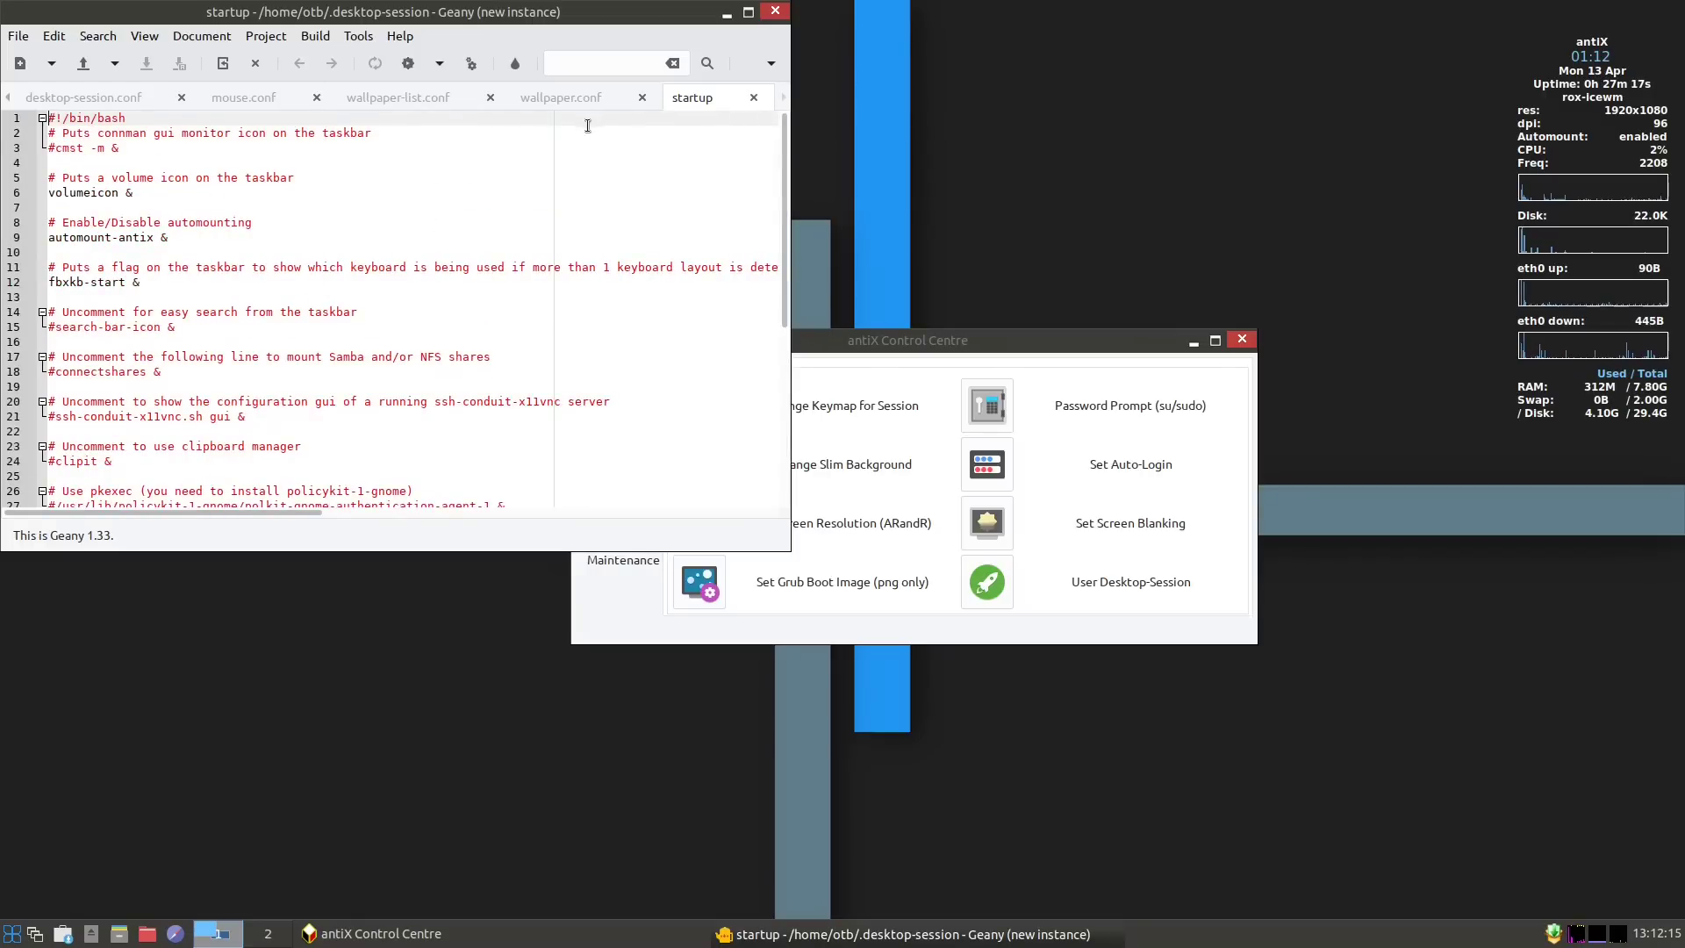
{"action": "left_click", "coordinate": [775, 10]}
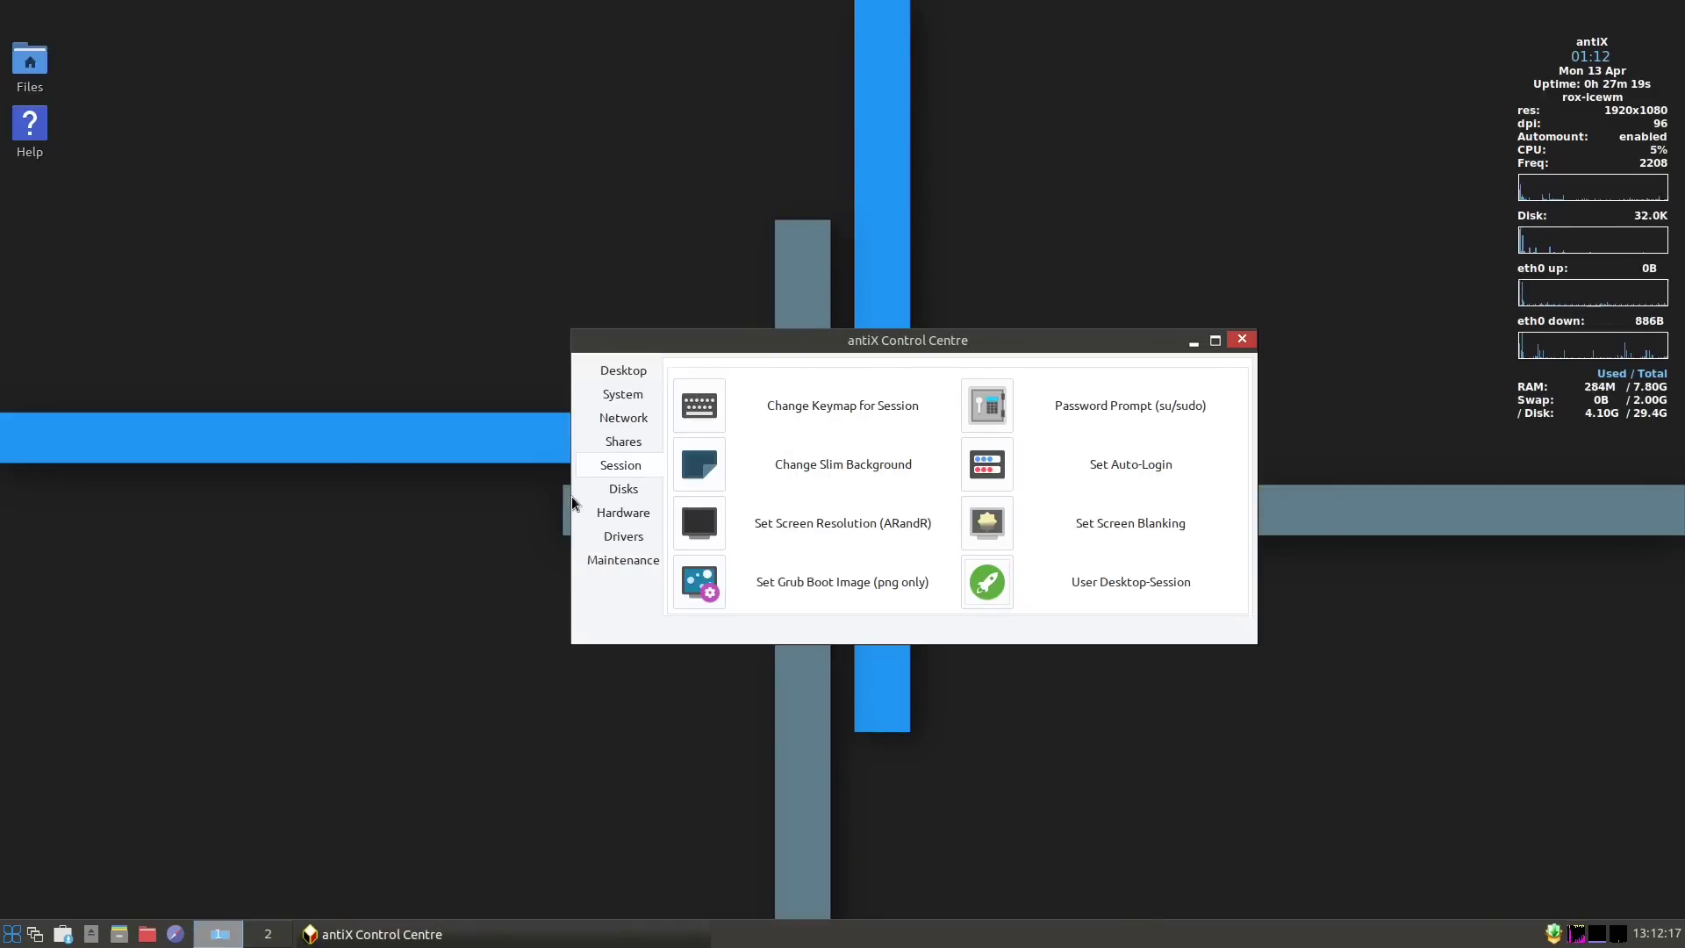
View the Disks section, print a test page on the Canon-MG5600 from Hardware's Print Settings, and close the printer windows.
{"action": "left_click", "coordinate": [628, 493]}
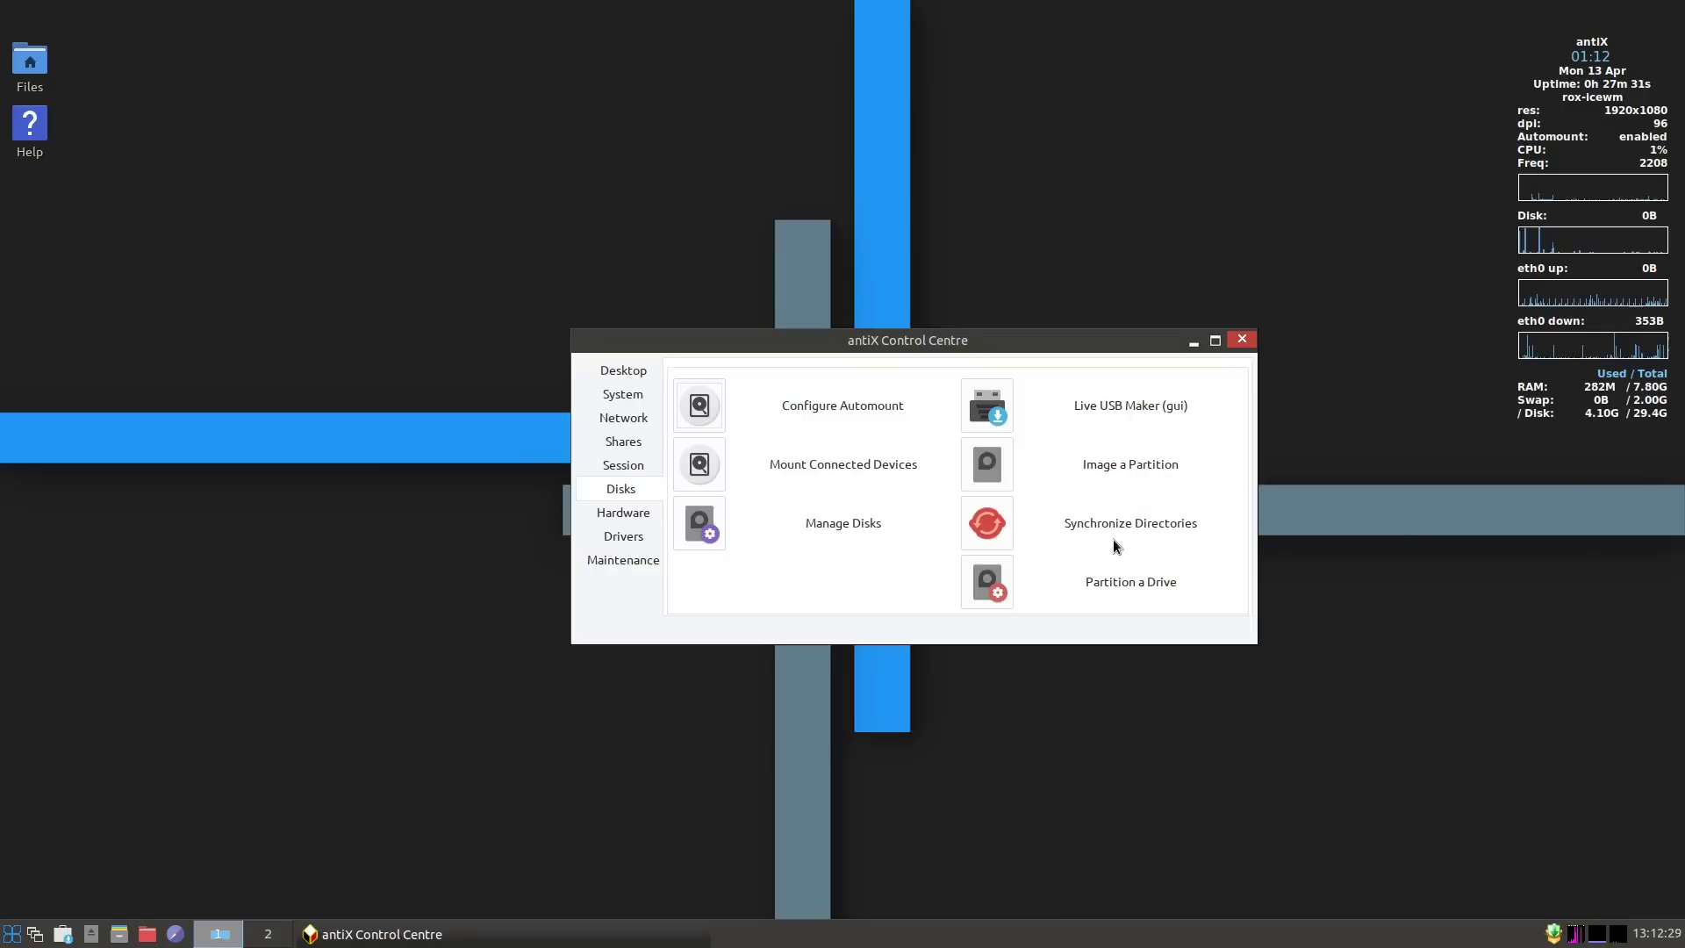
{"action": "left_click", "coordinate": [623, 514]}
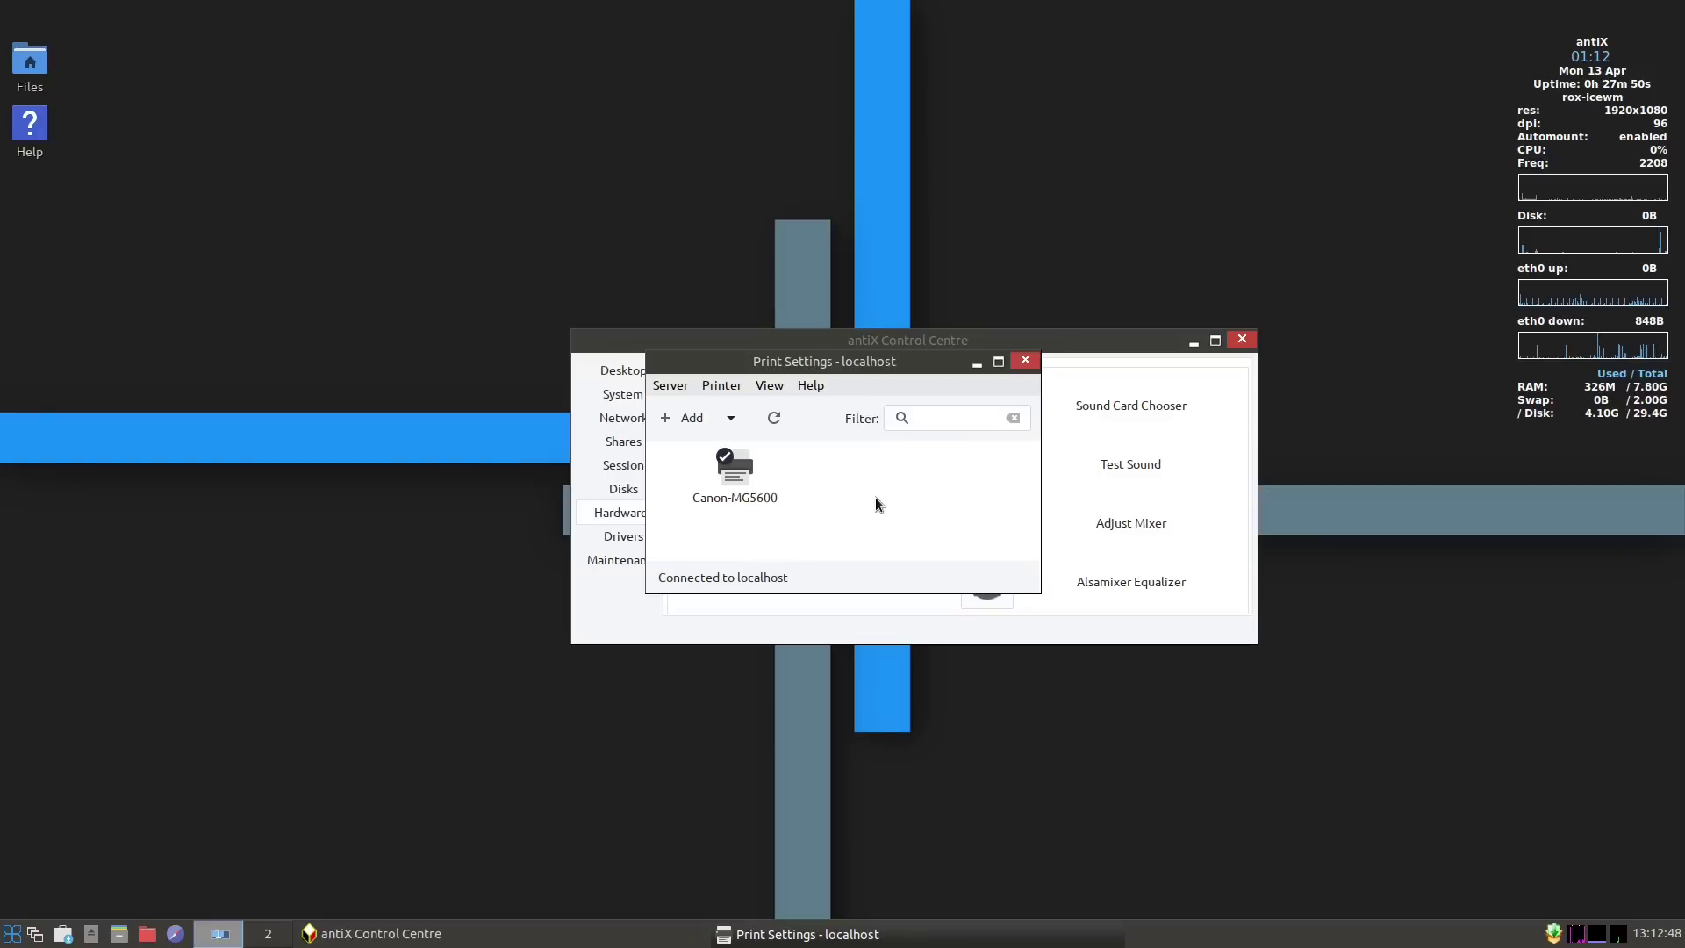
{"action": "right_click", "coordinate": [739, 465]}
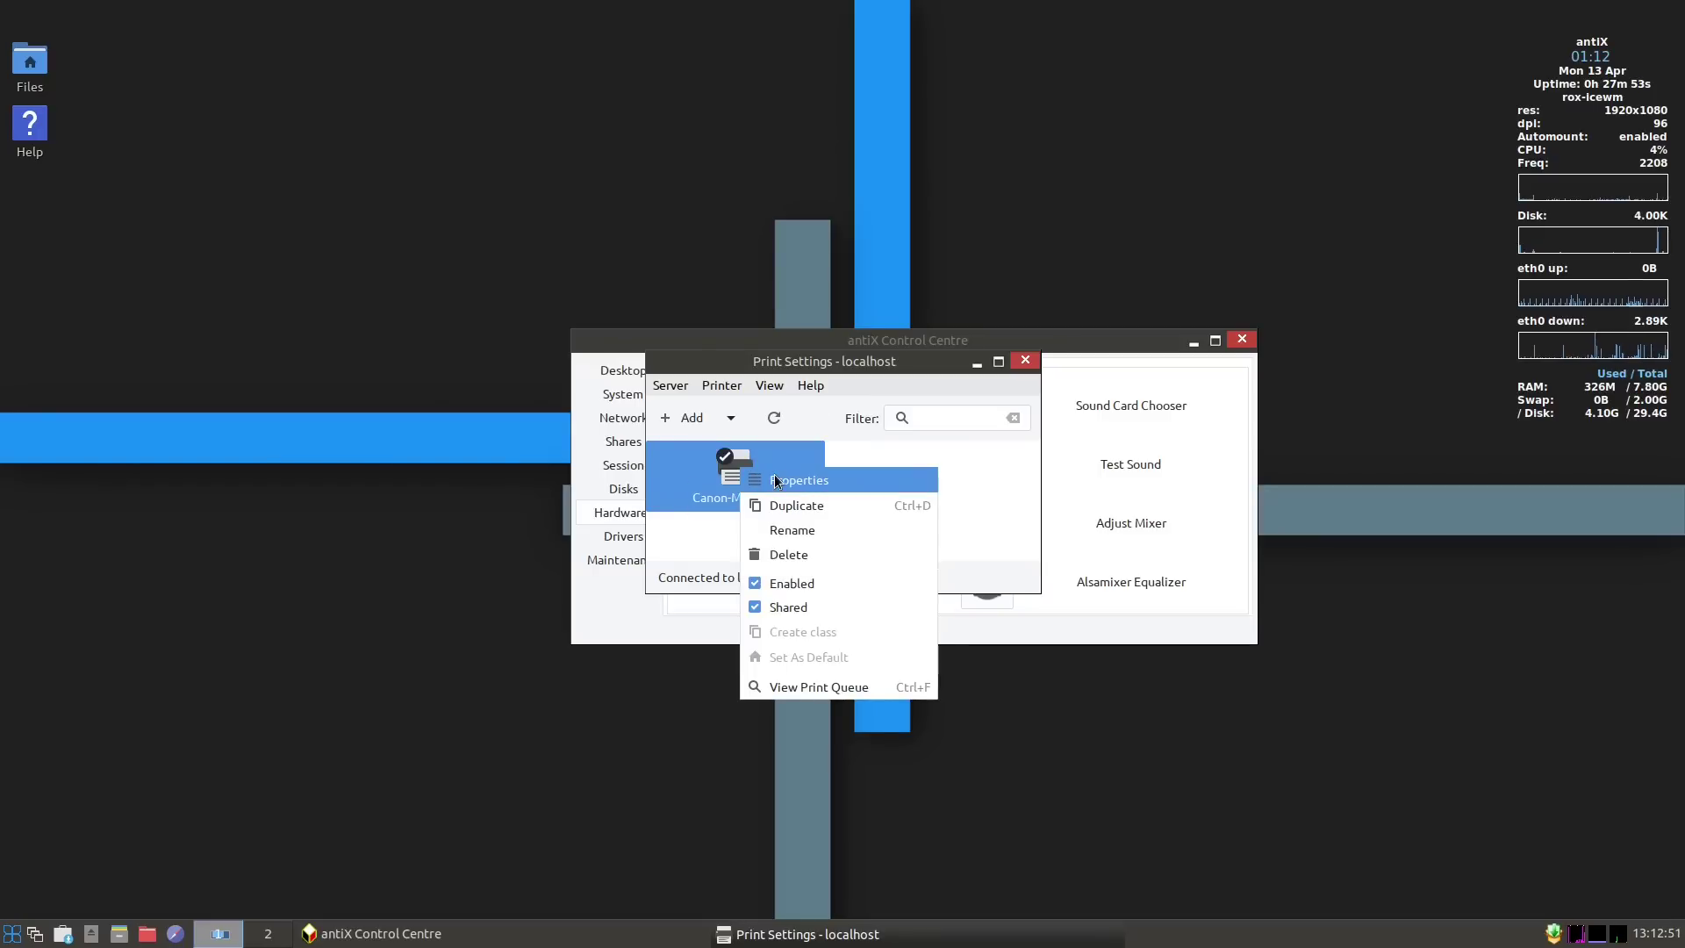
{"action": "left_click", "coordinate": [776, 479]}
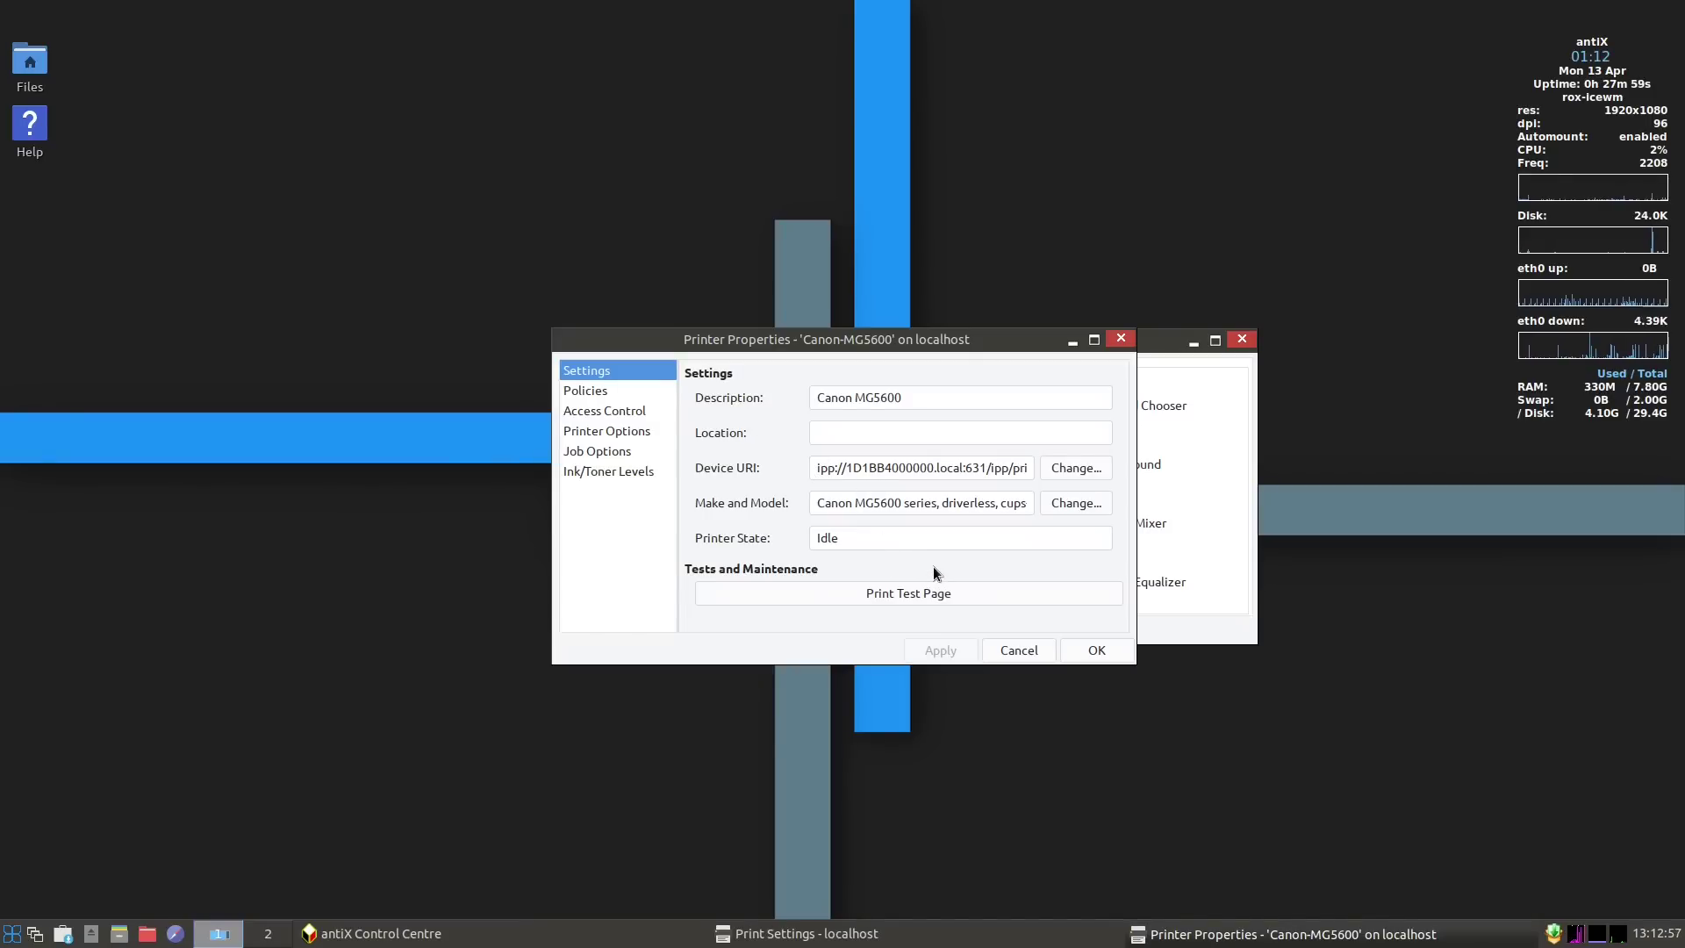
{"action": "left_click", "coordinate": [919, 593]}
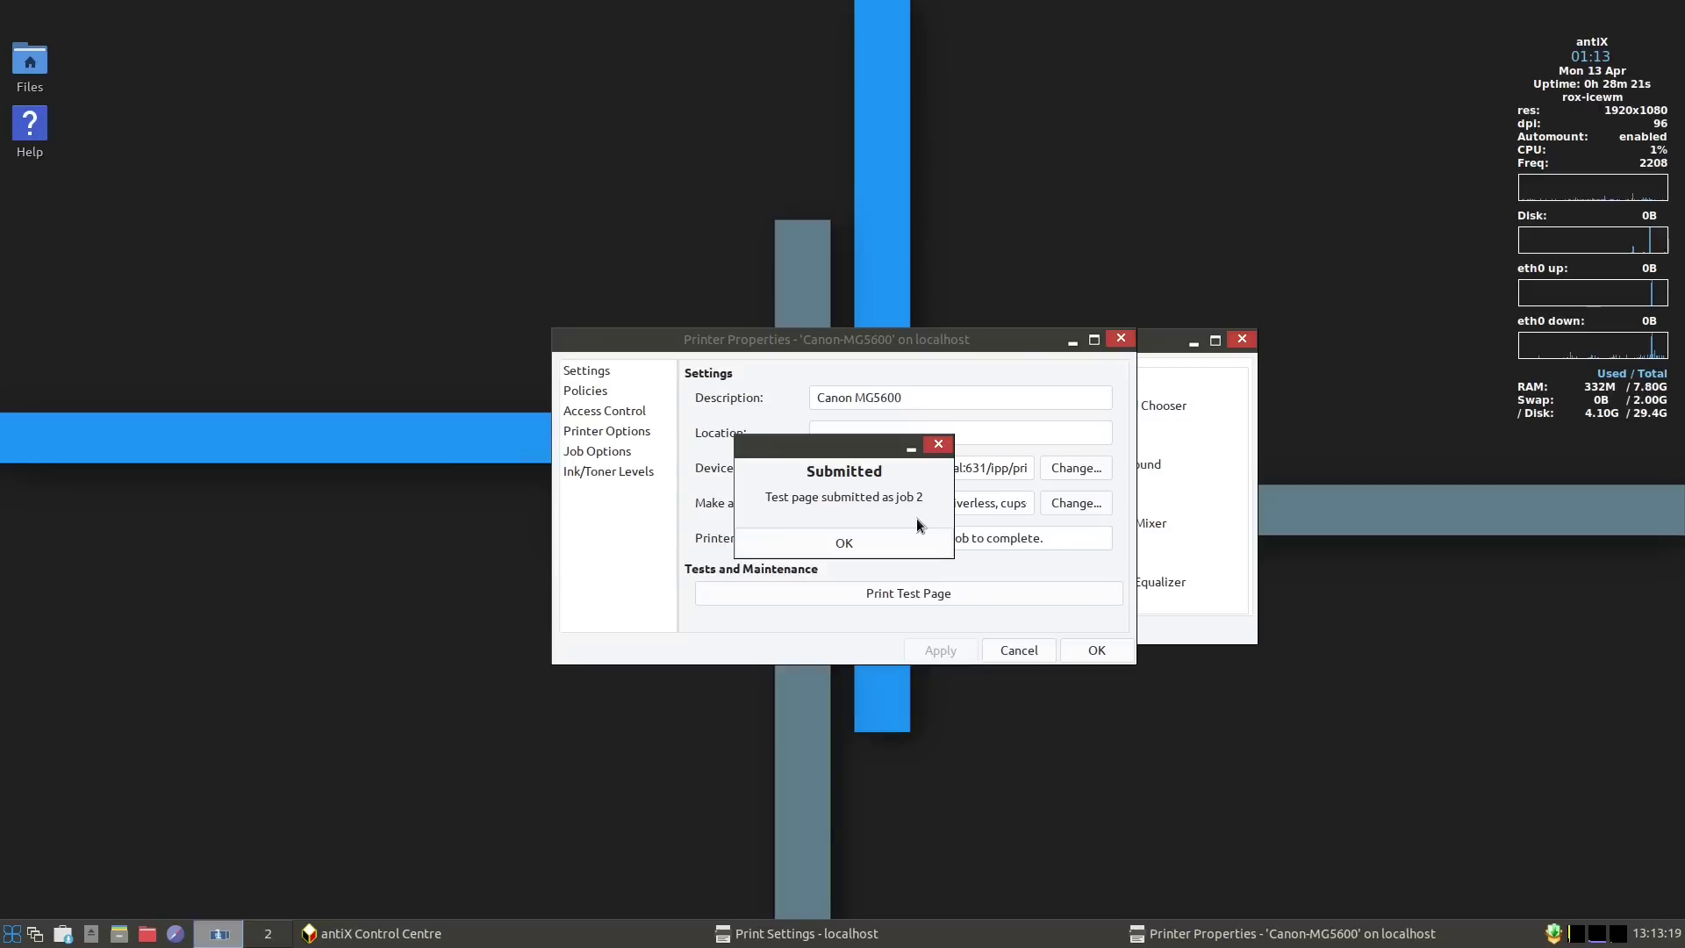
{"action": "left_click", "coordinate": [876, 541]}
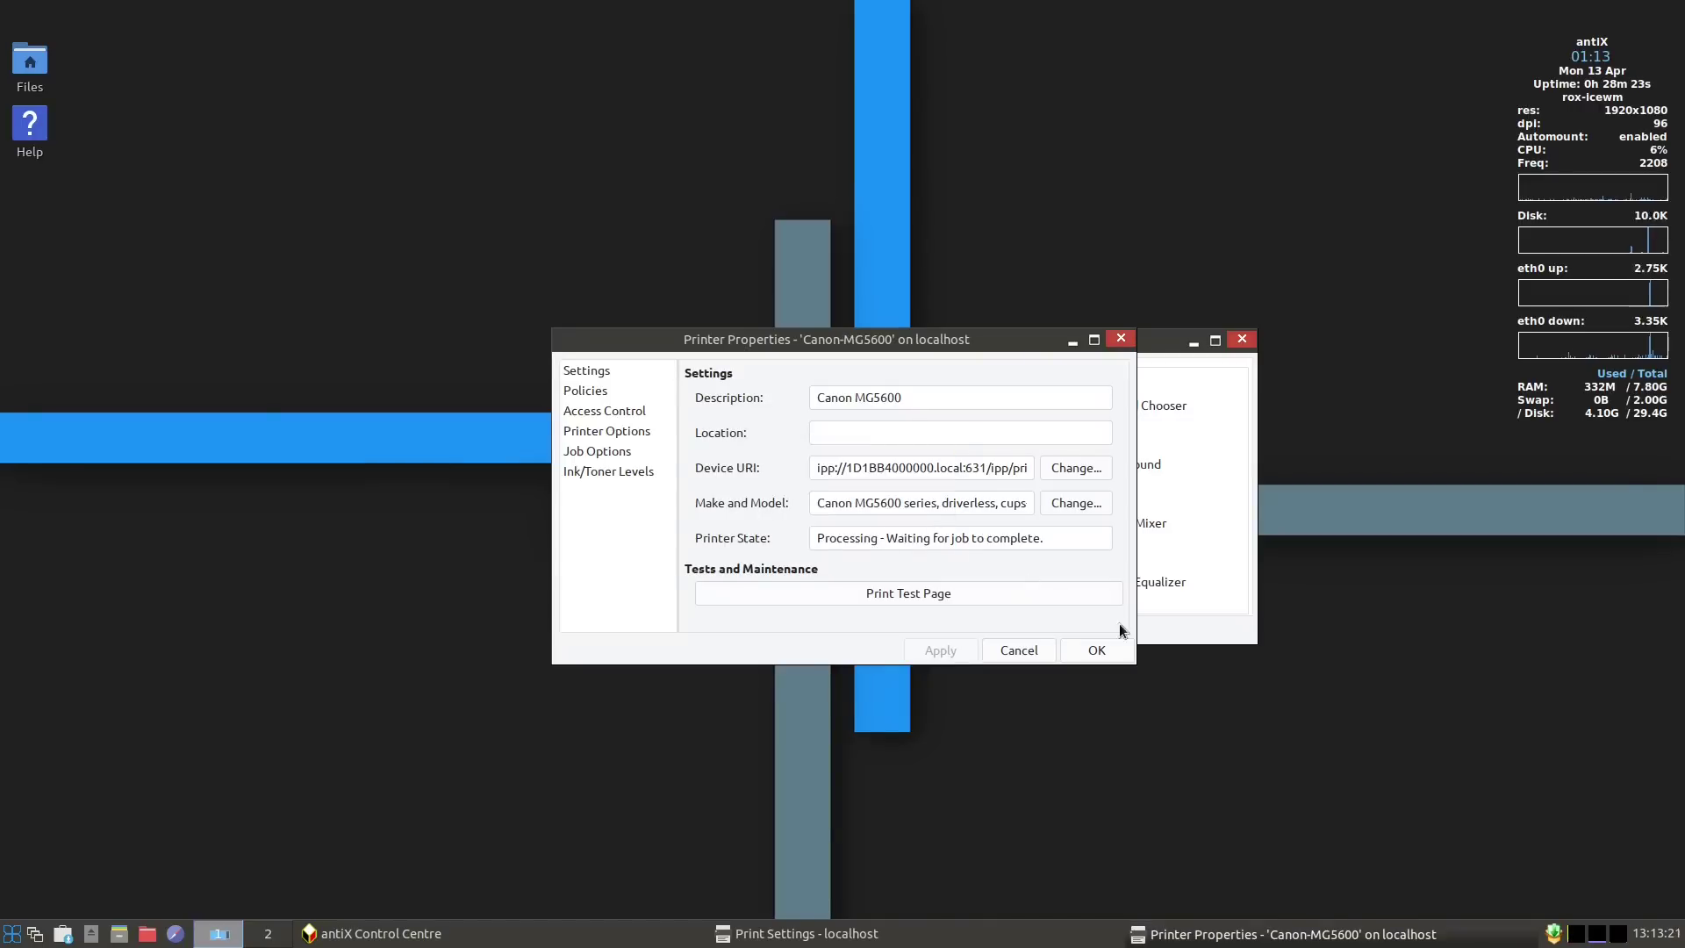
{"action": "left_click", "coordinate": [1098, 651]}
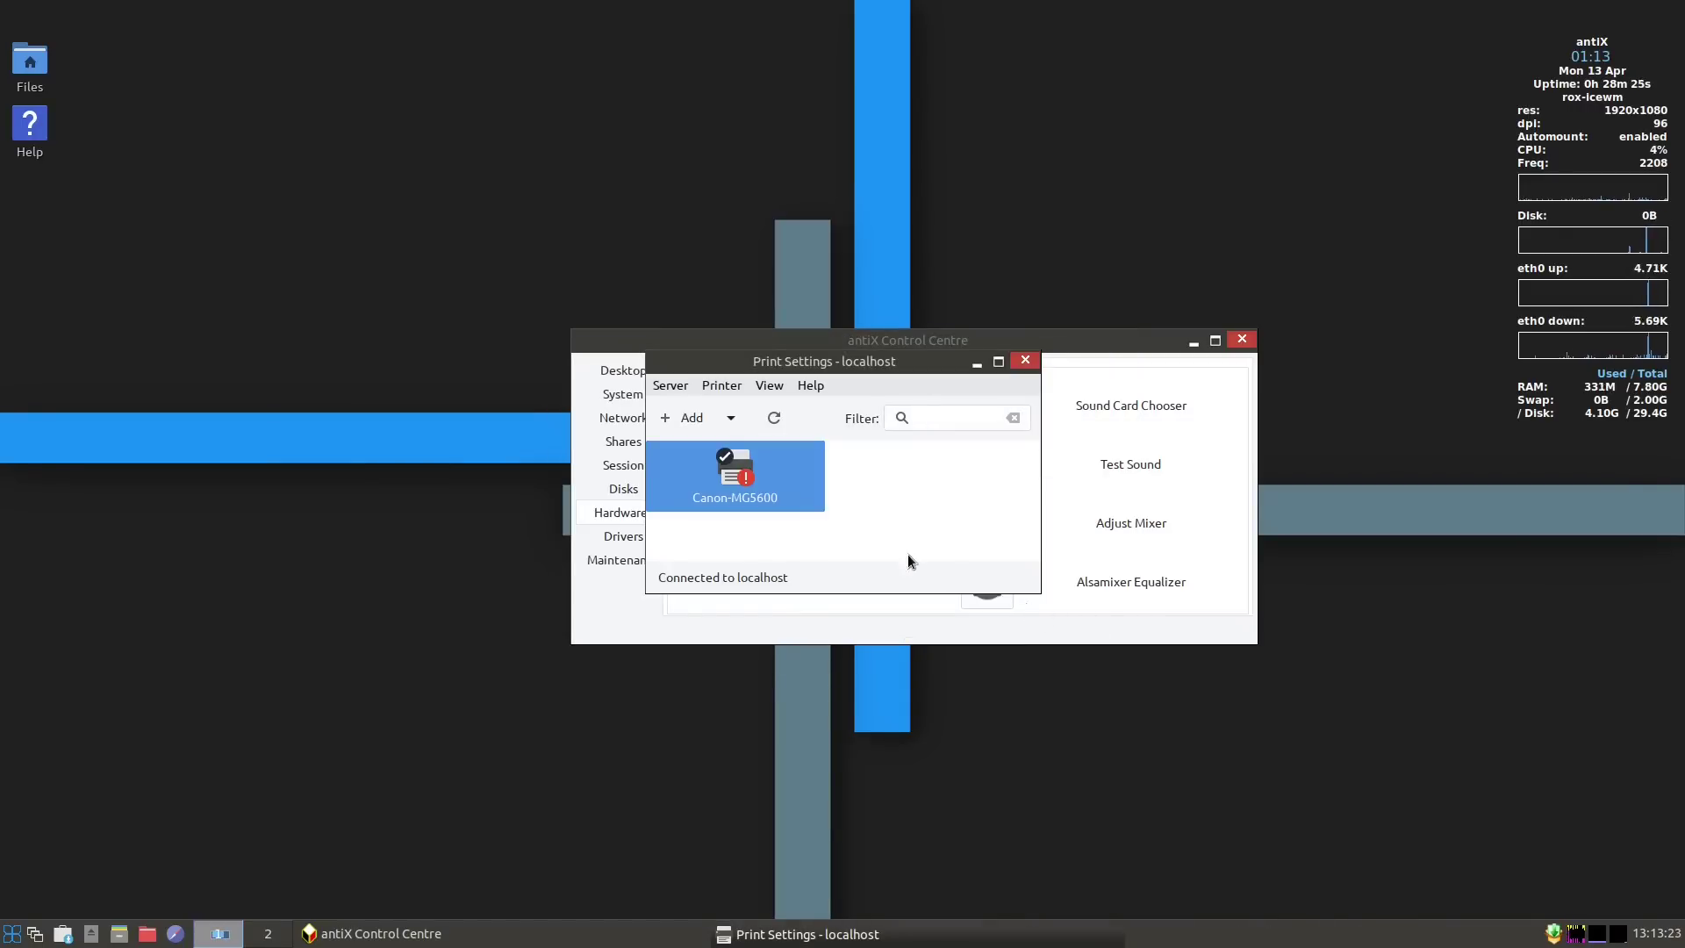
{"action": "left_click", "coordinate": [1028, 361]}
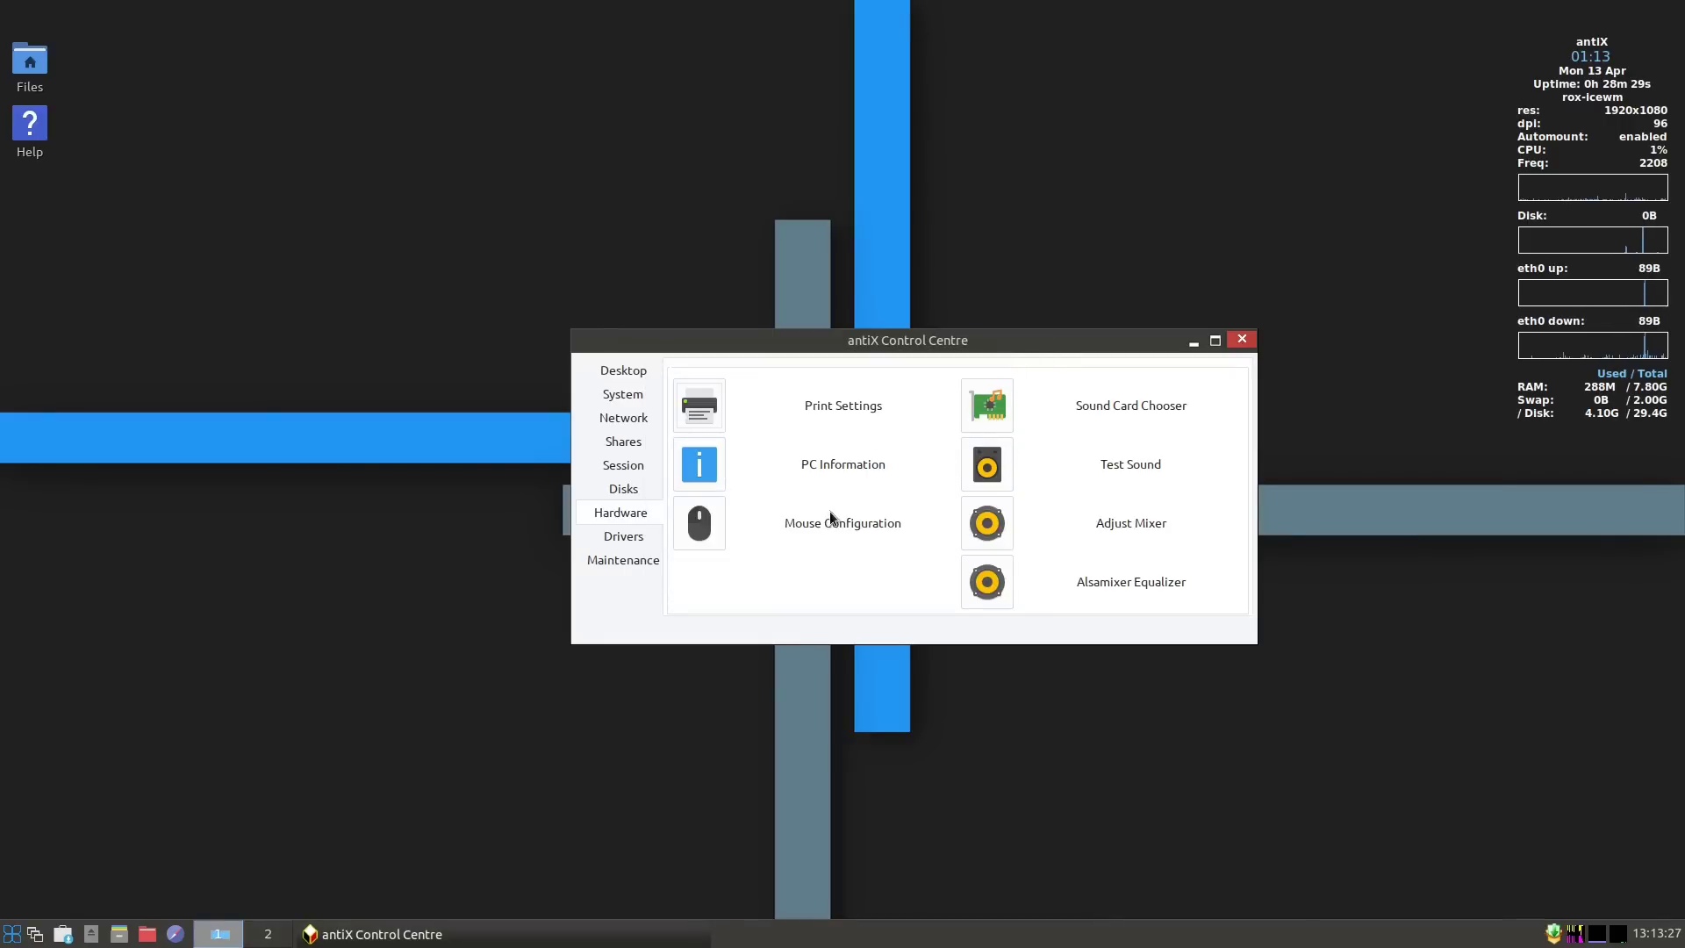
Show the Drivers section and install the restricted codecs with Codecs Installer, accepting legal responsibility for the download.
{"action": "left_click", "coordinate": [618, 537]}
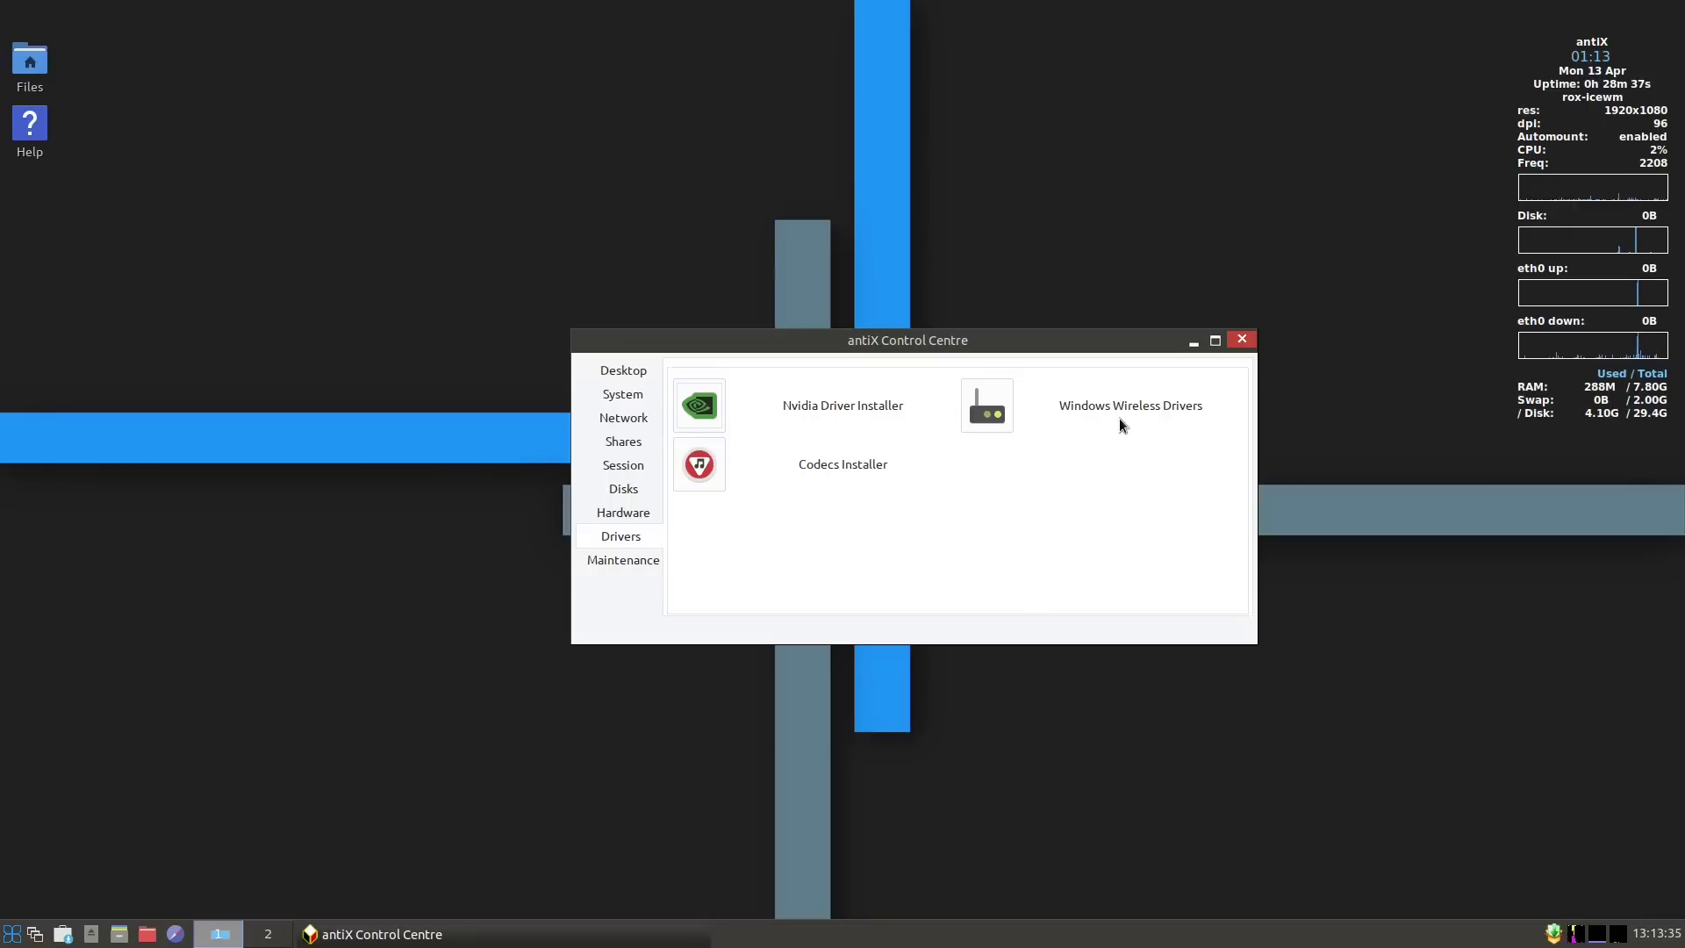
{"action": "left_click", "coordinate": [997, 407]}
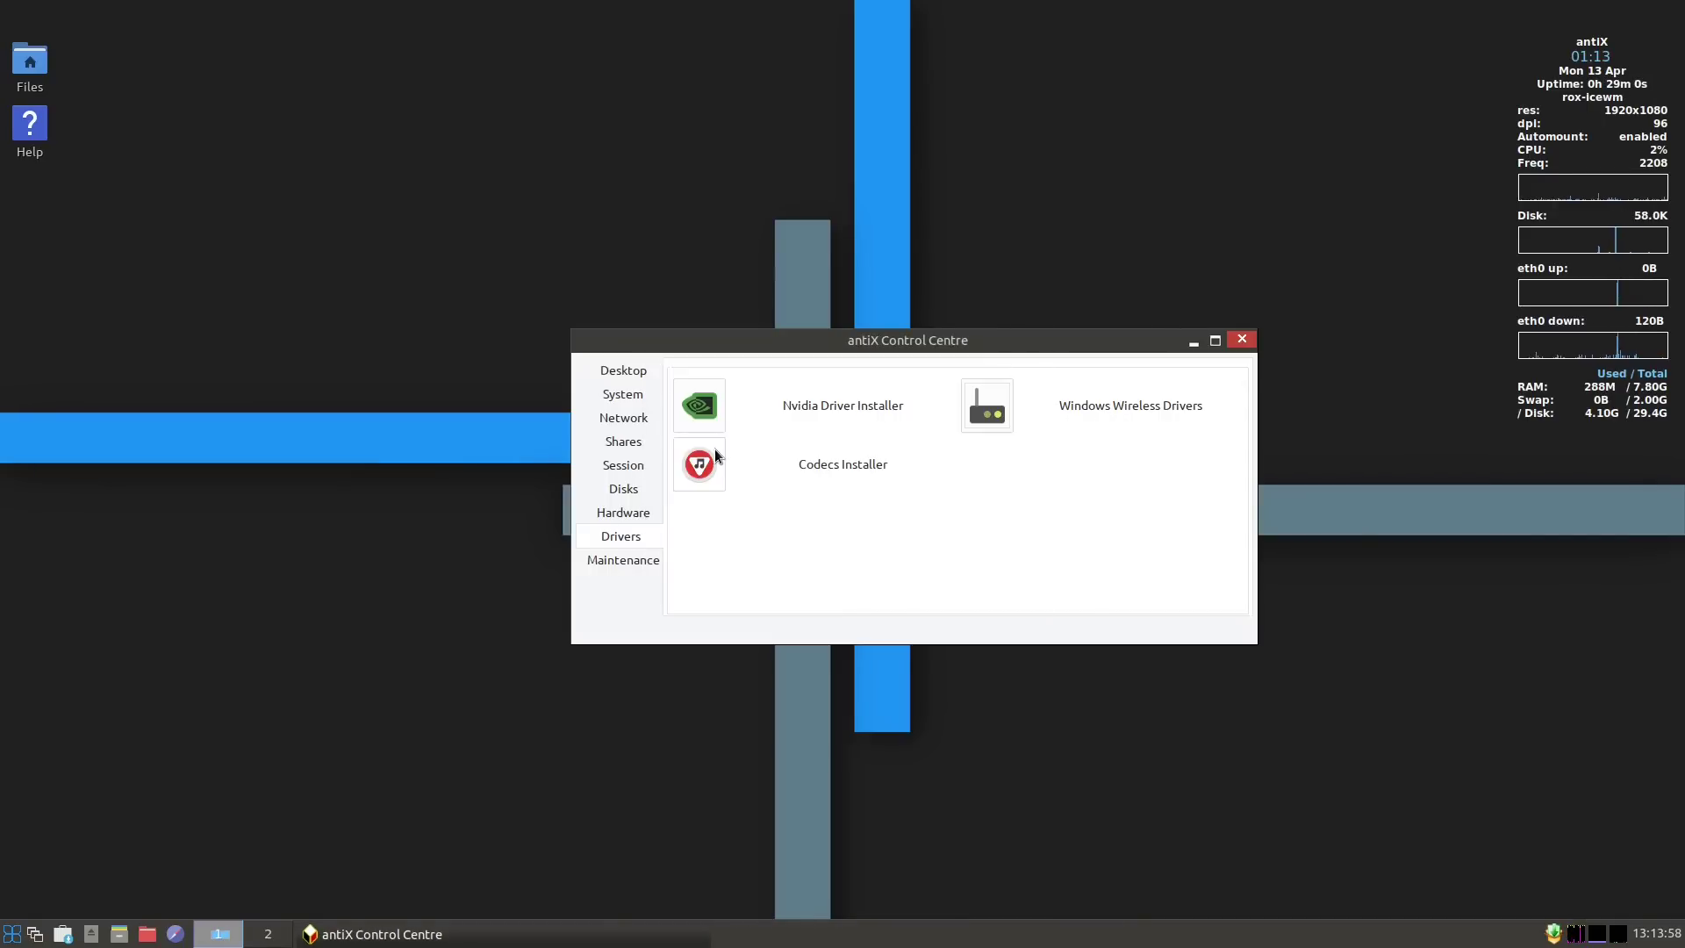
{"action": "left_click", "coordinate": [707, 458]}
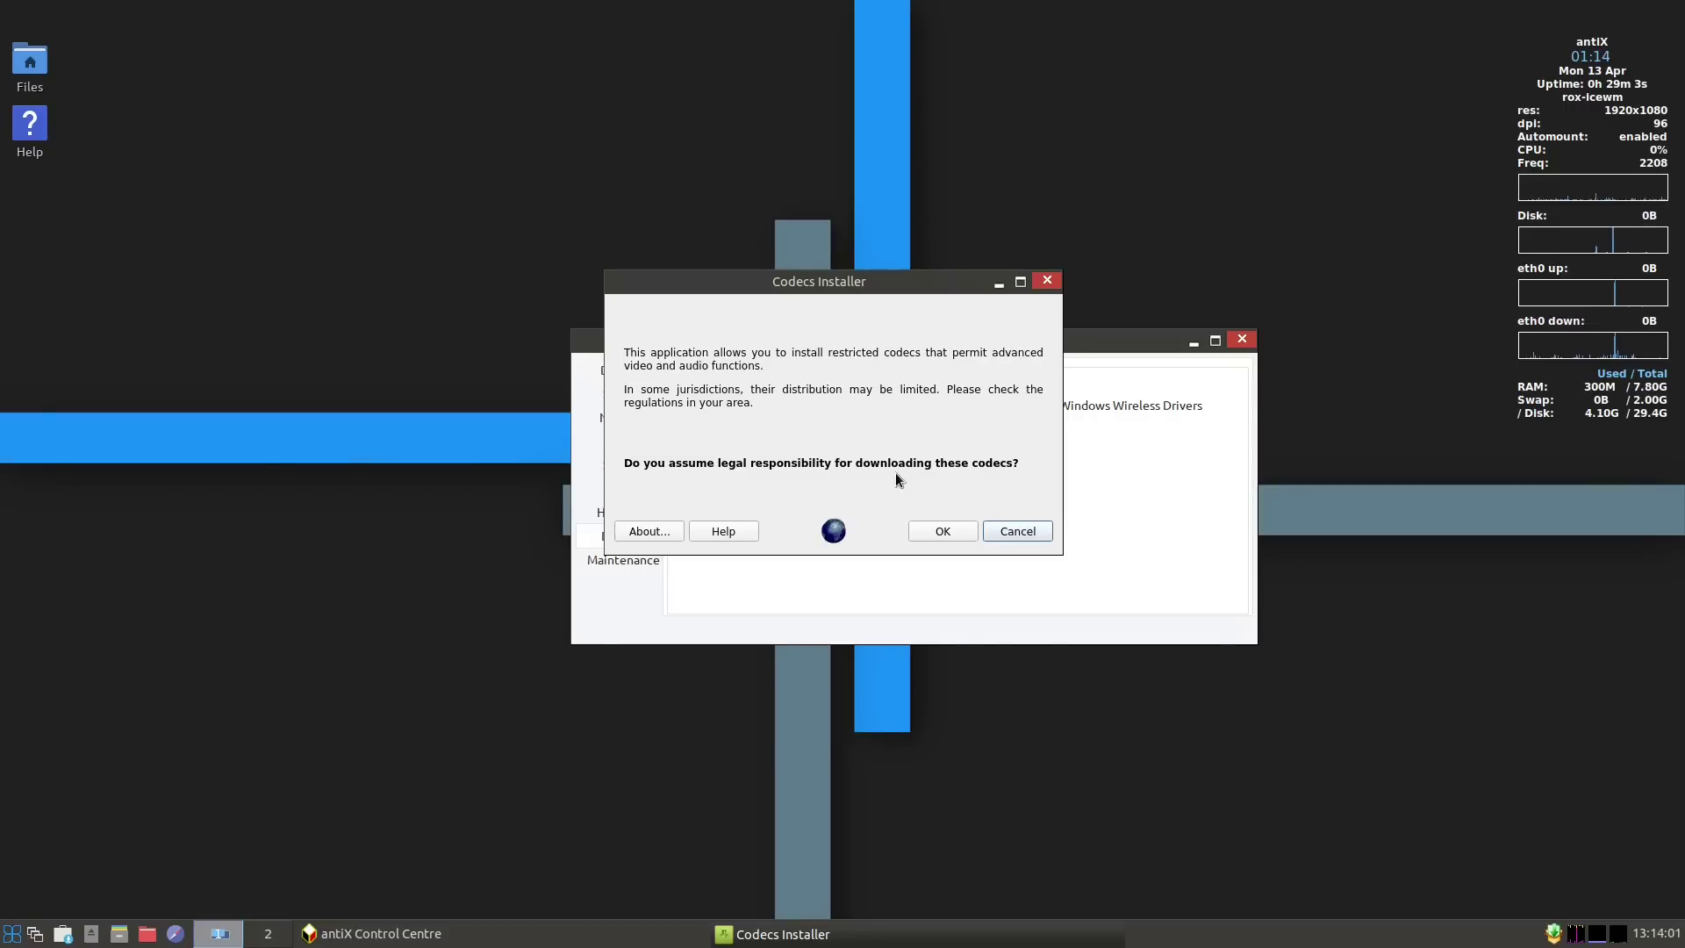
{"action": "left_click", "coordinate": [946, 529]}
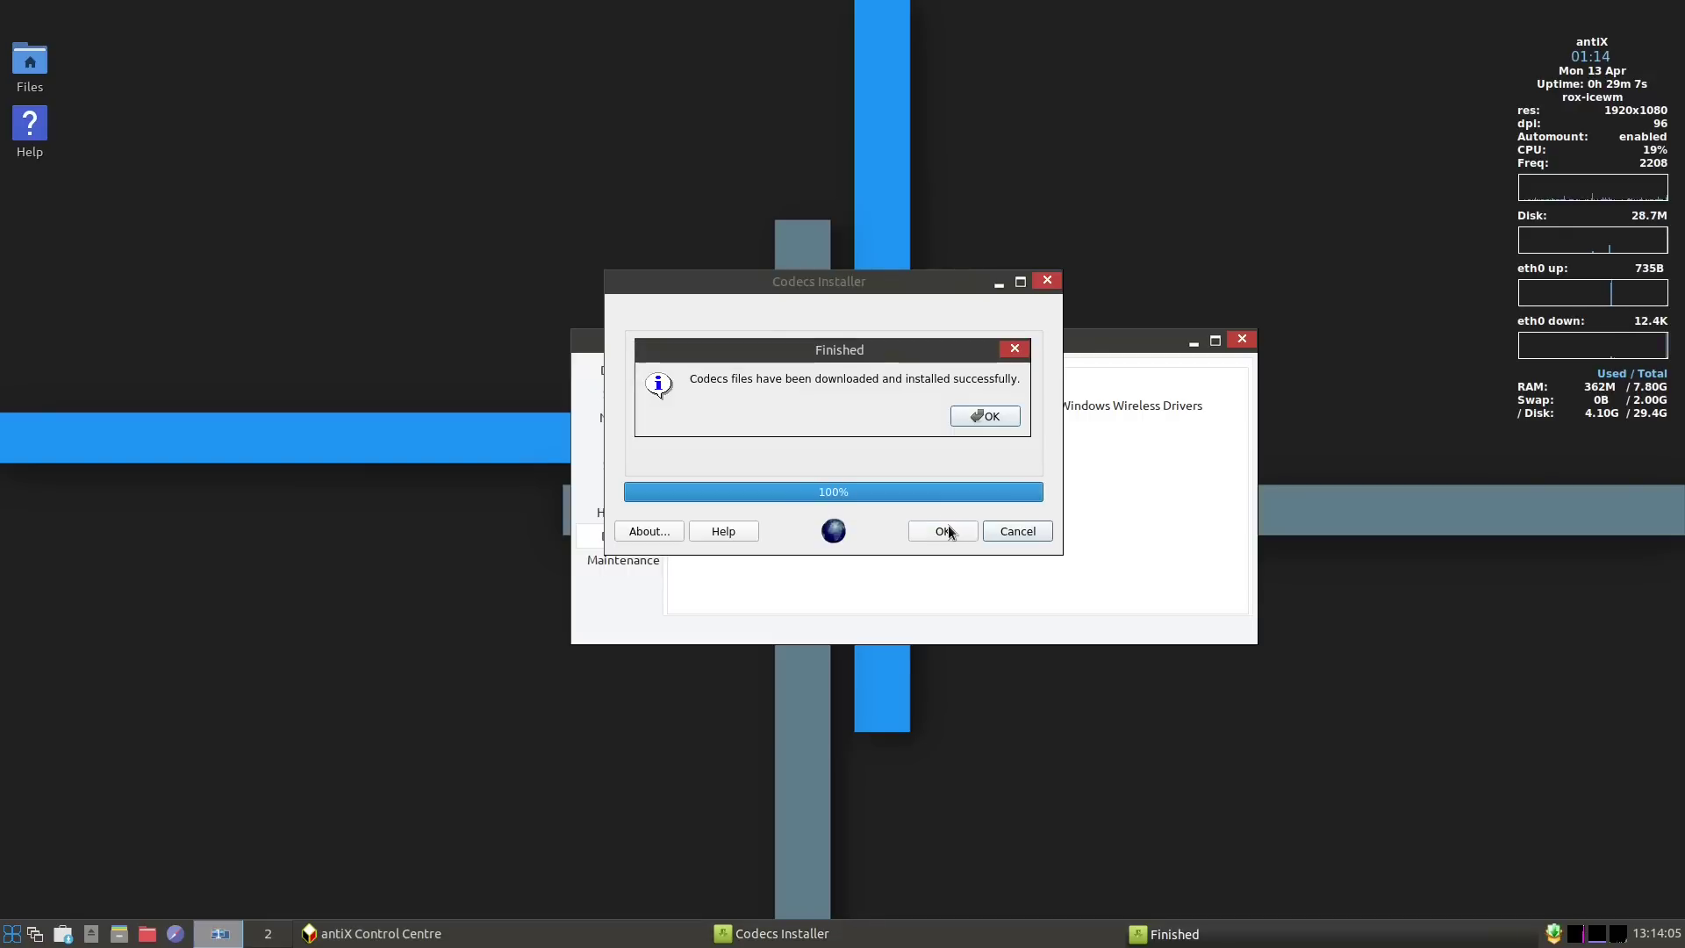
{"action": "left_click", "coordinate": [983, 417]}
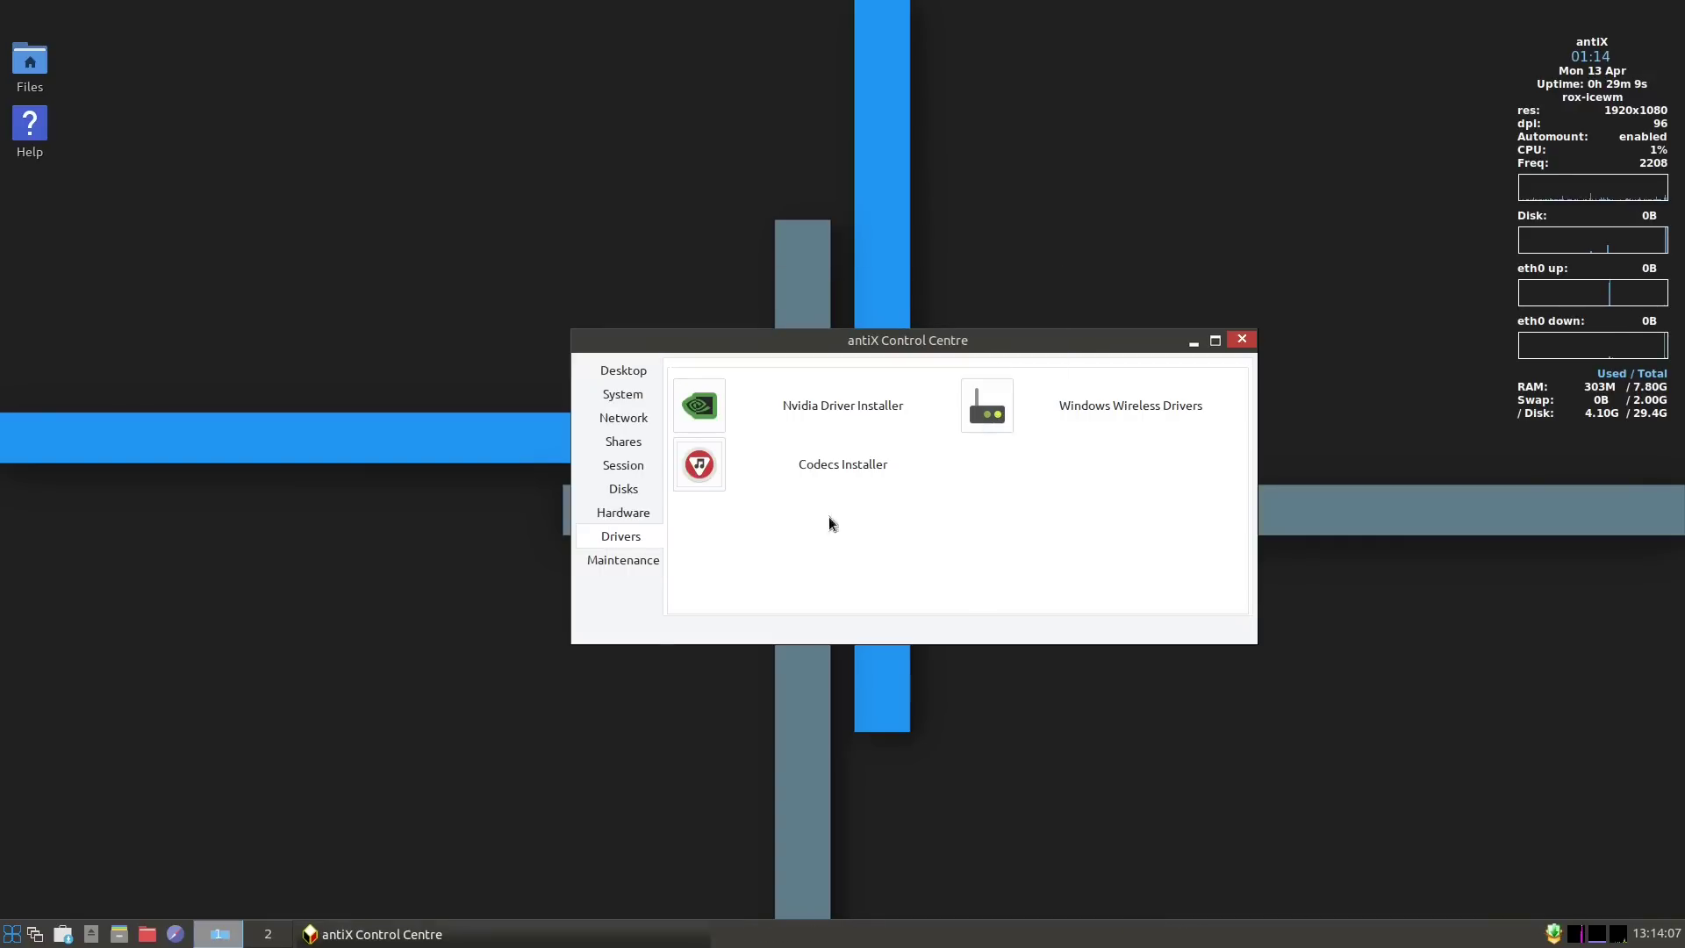
Look at Boot Repair and User Manager in the Maintenance section without applying anything, and close the Control Centre.
{"action": "left_click", "coordinate": [621, 560]}
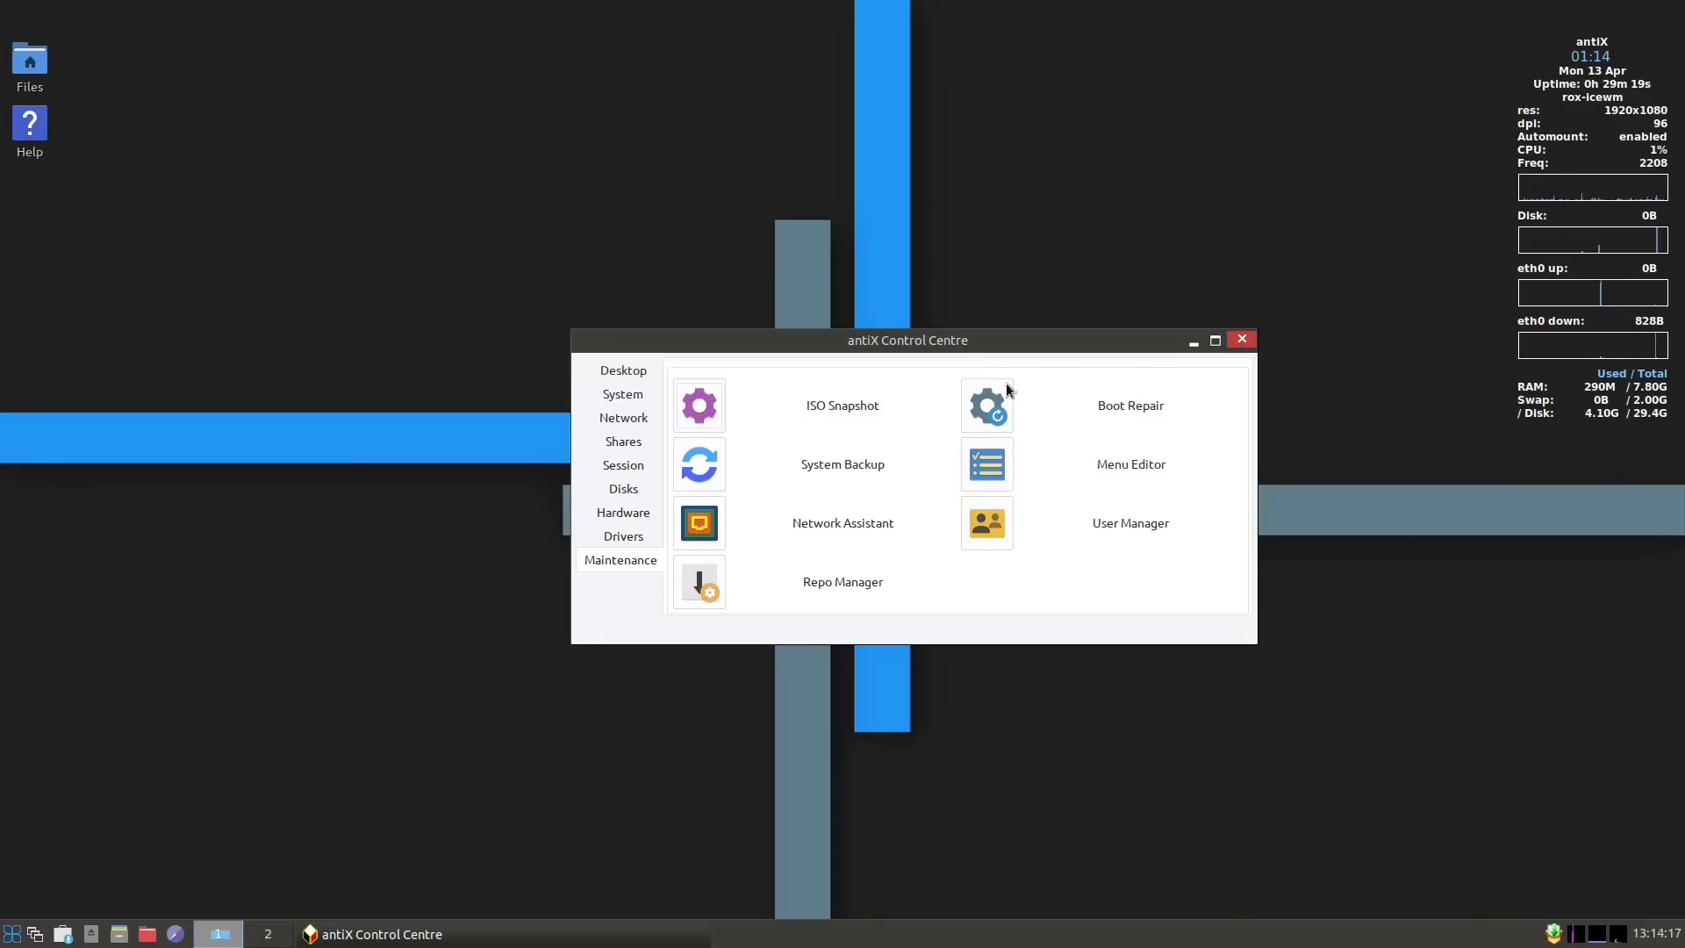
{"action": "left_click", "coordinate": [978, 397]}
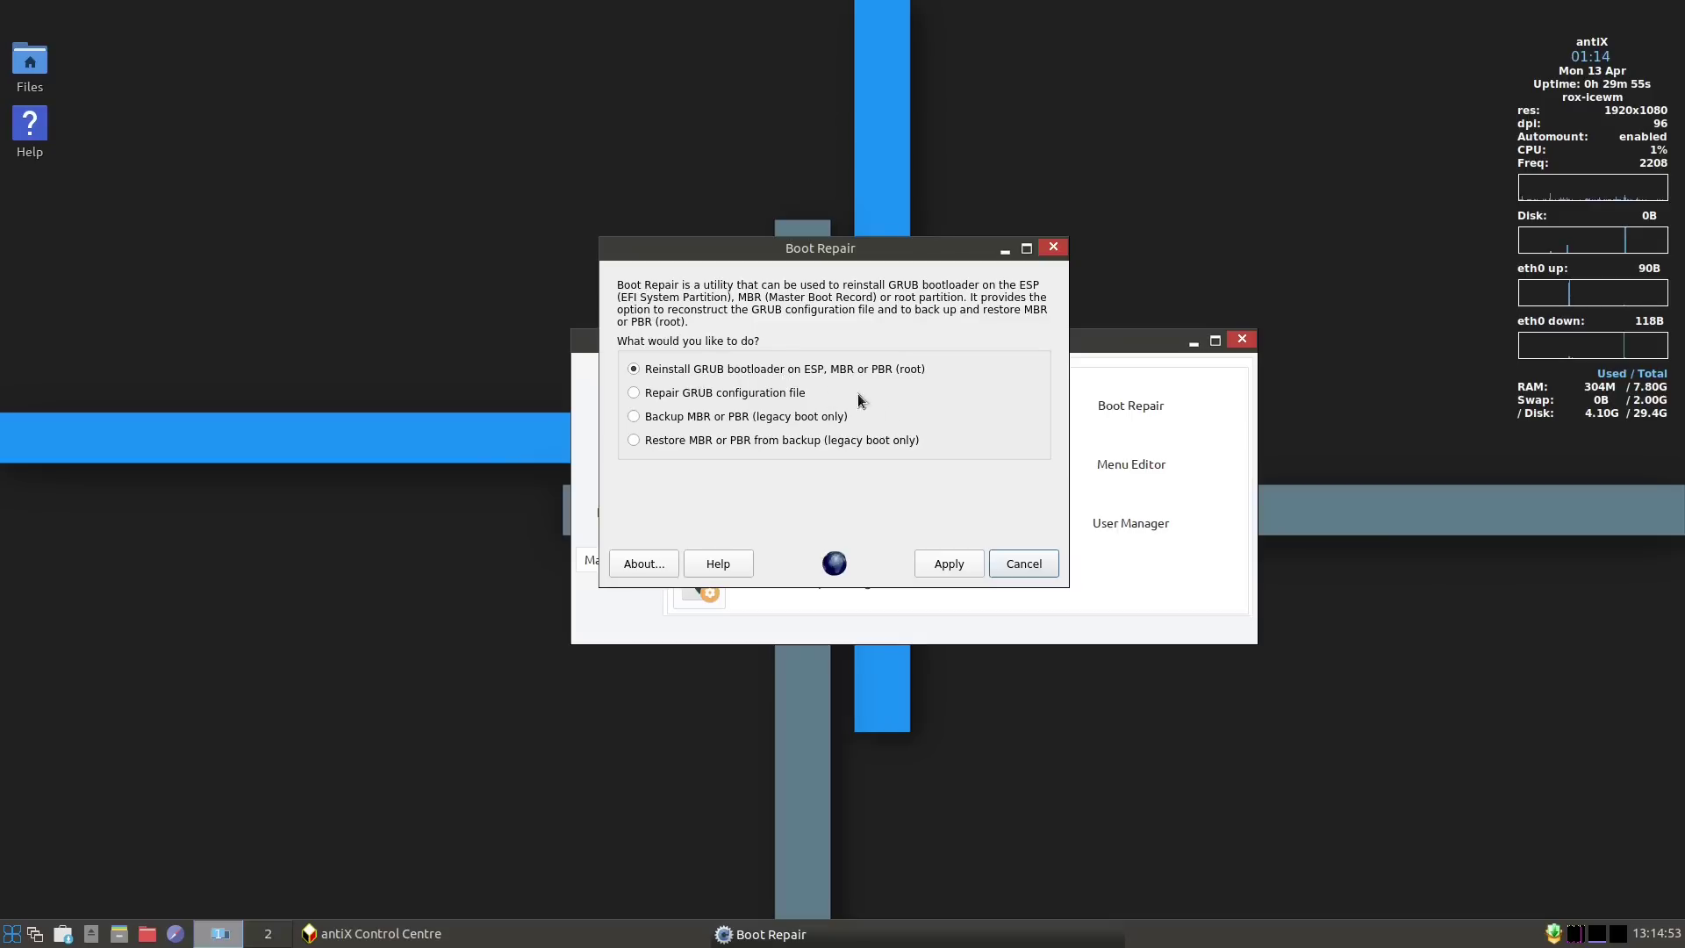
{"action": "left_click", "coordinate": [1018, 565]}
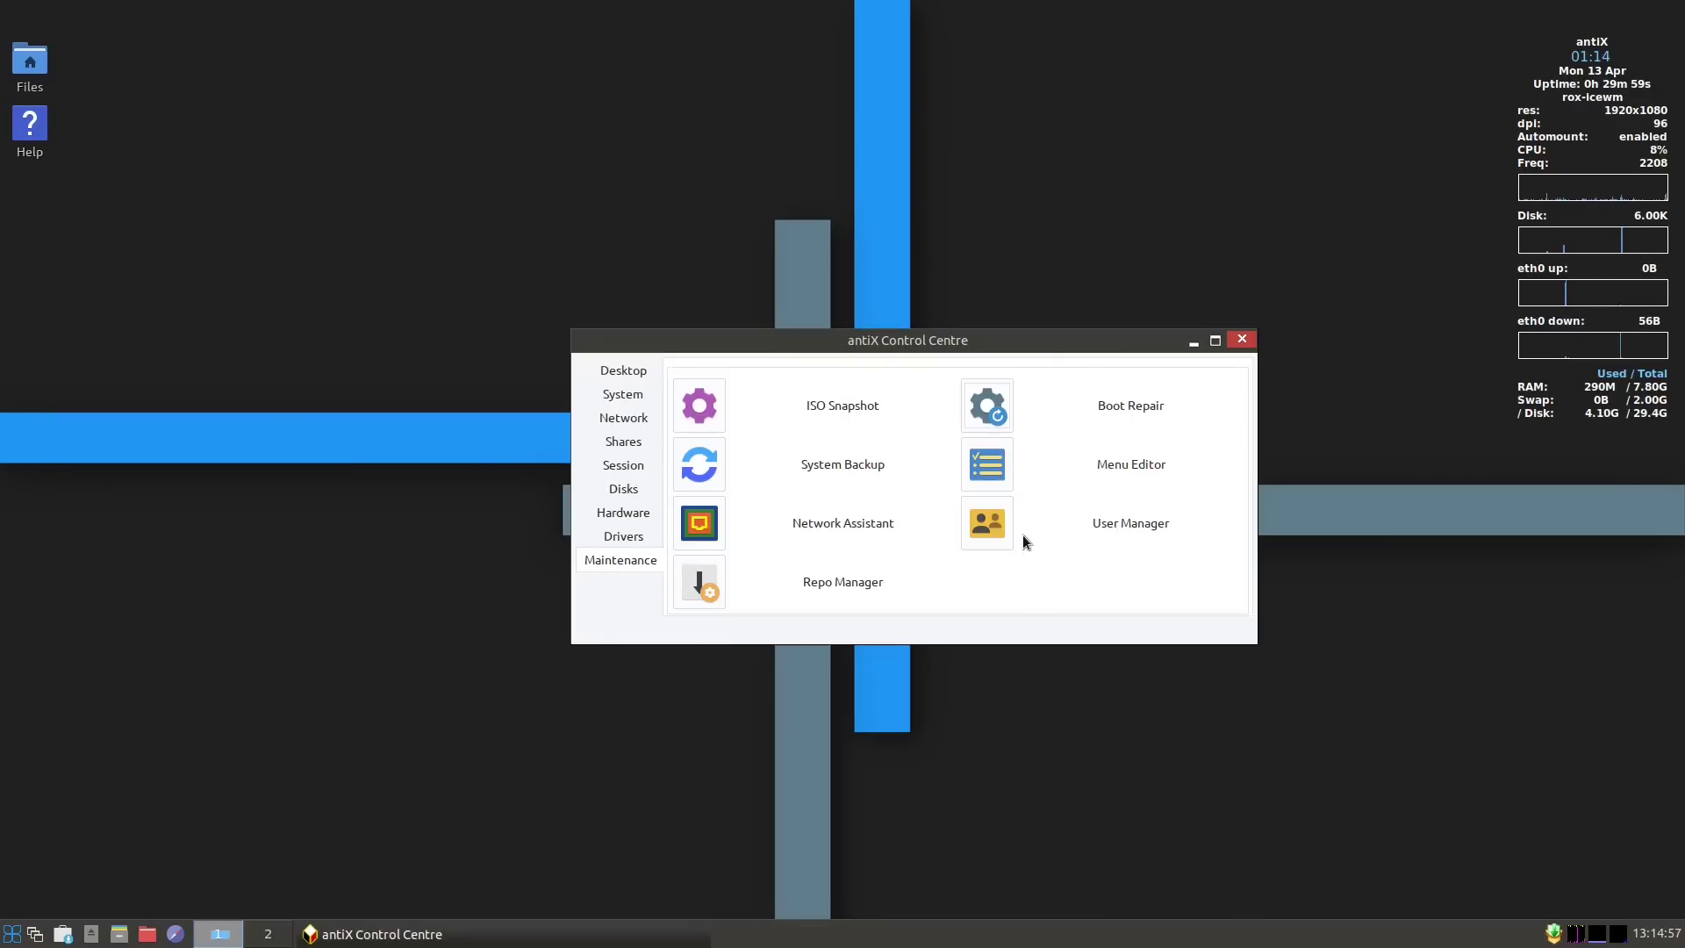
{"action": "left_click", "coordinate": [1009, 531]}
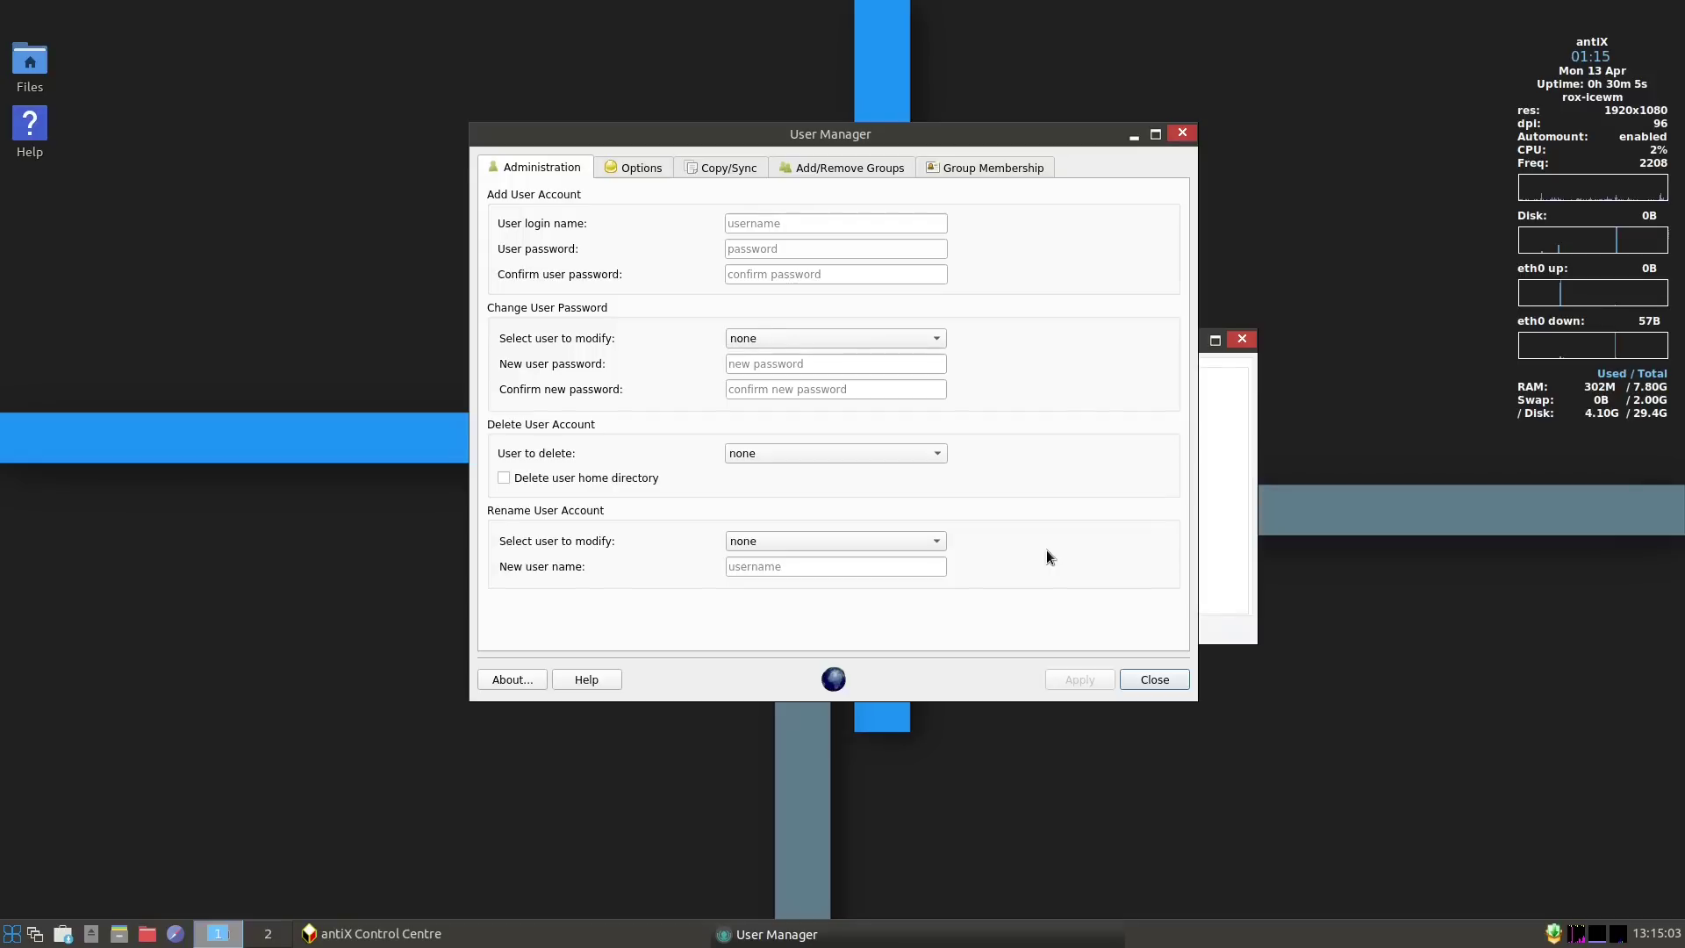
{"action": "left_click", "coordinate": [1151, 680]}
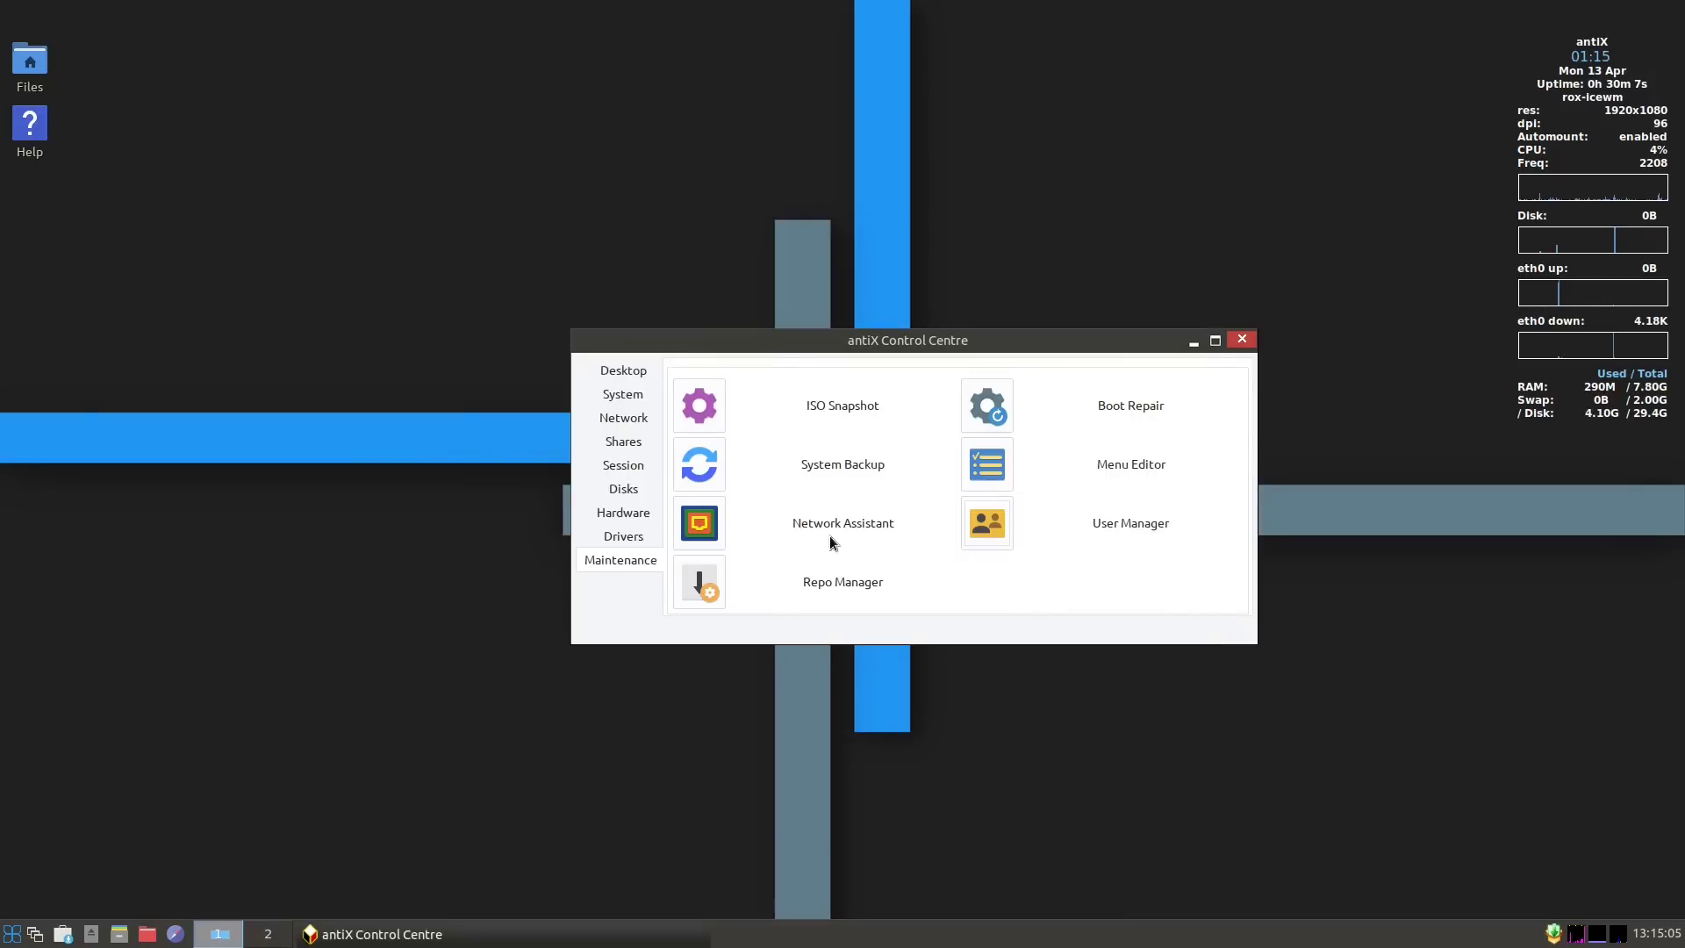
{"action": "left_click", "coordinate": [1241, 340]}
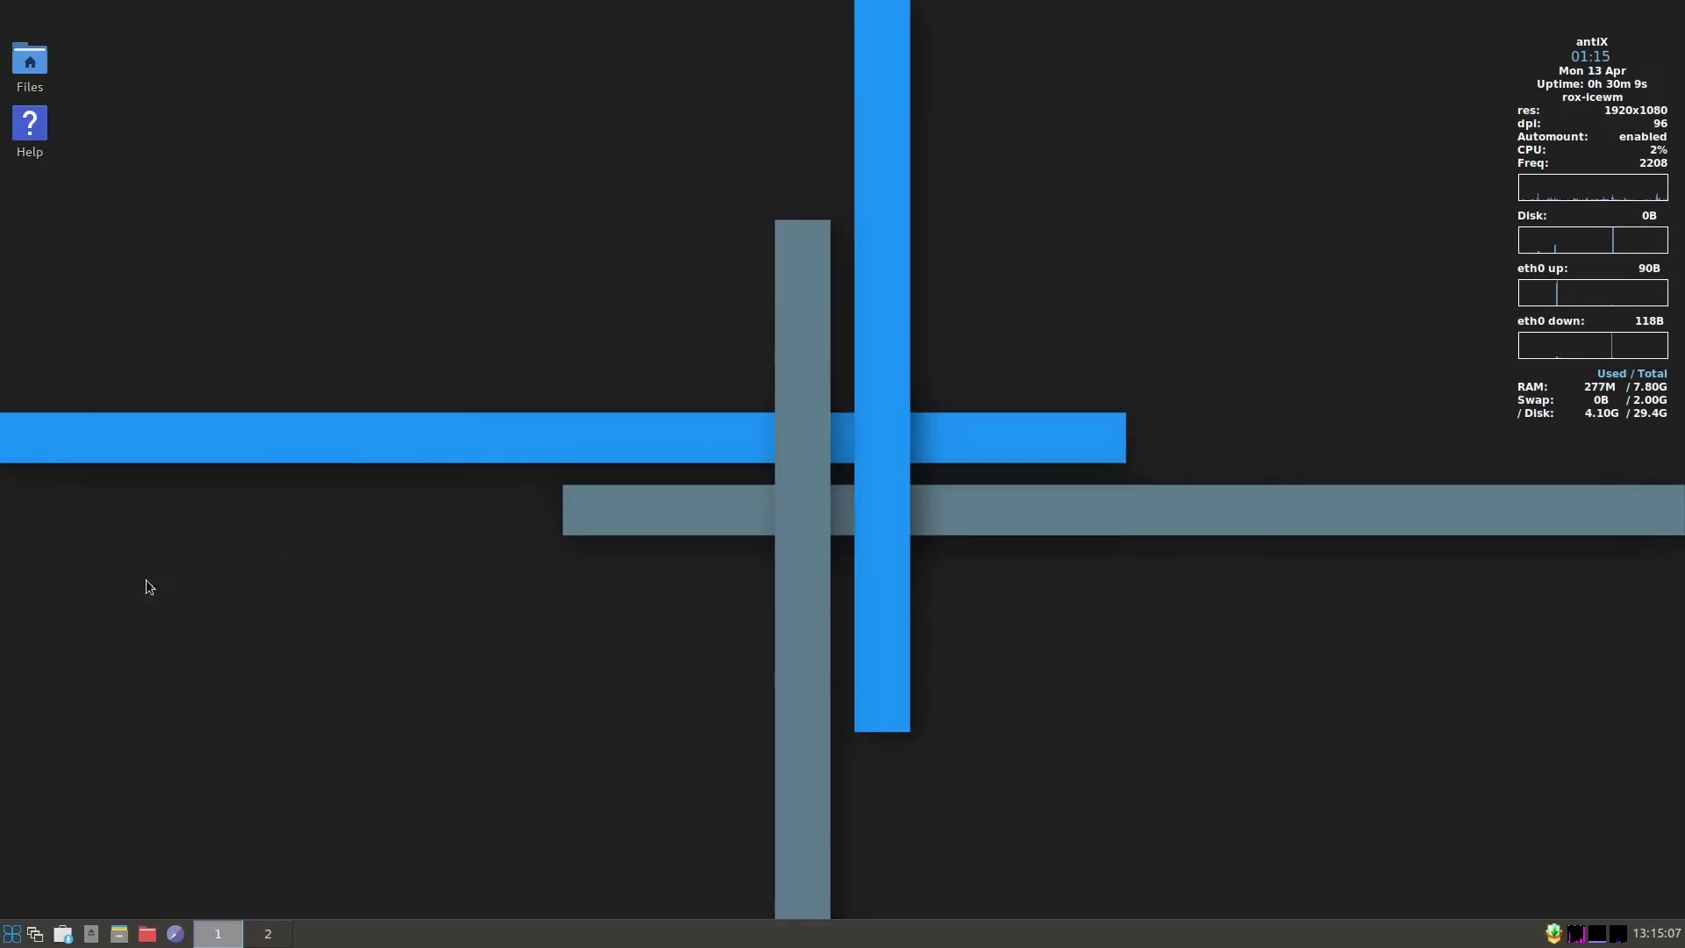
Refresh the desktop's main menu.
{"action": "left_click", "coordinate": [7, 936]}
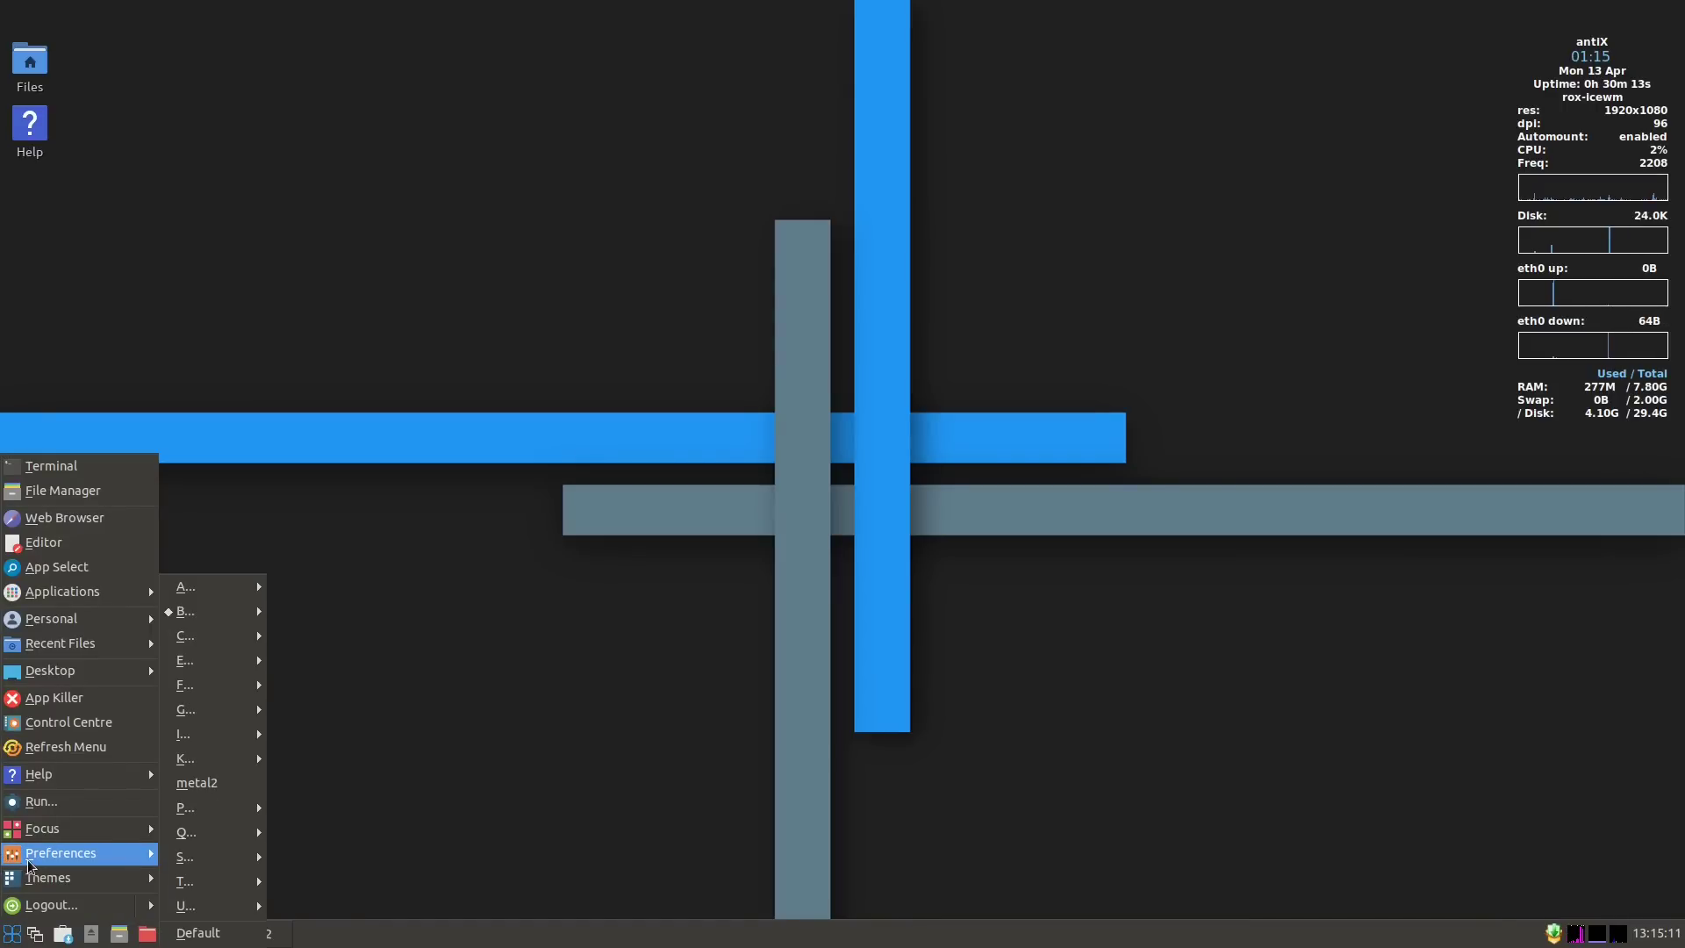
{"action": "mouse_move", "coordinate": [29, 876]}
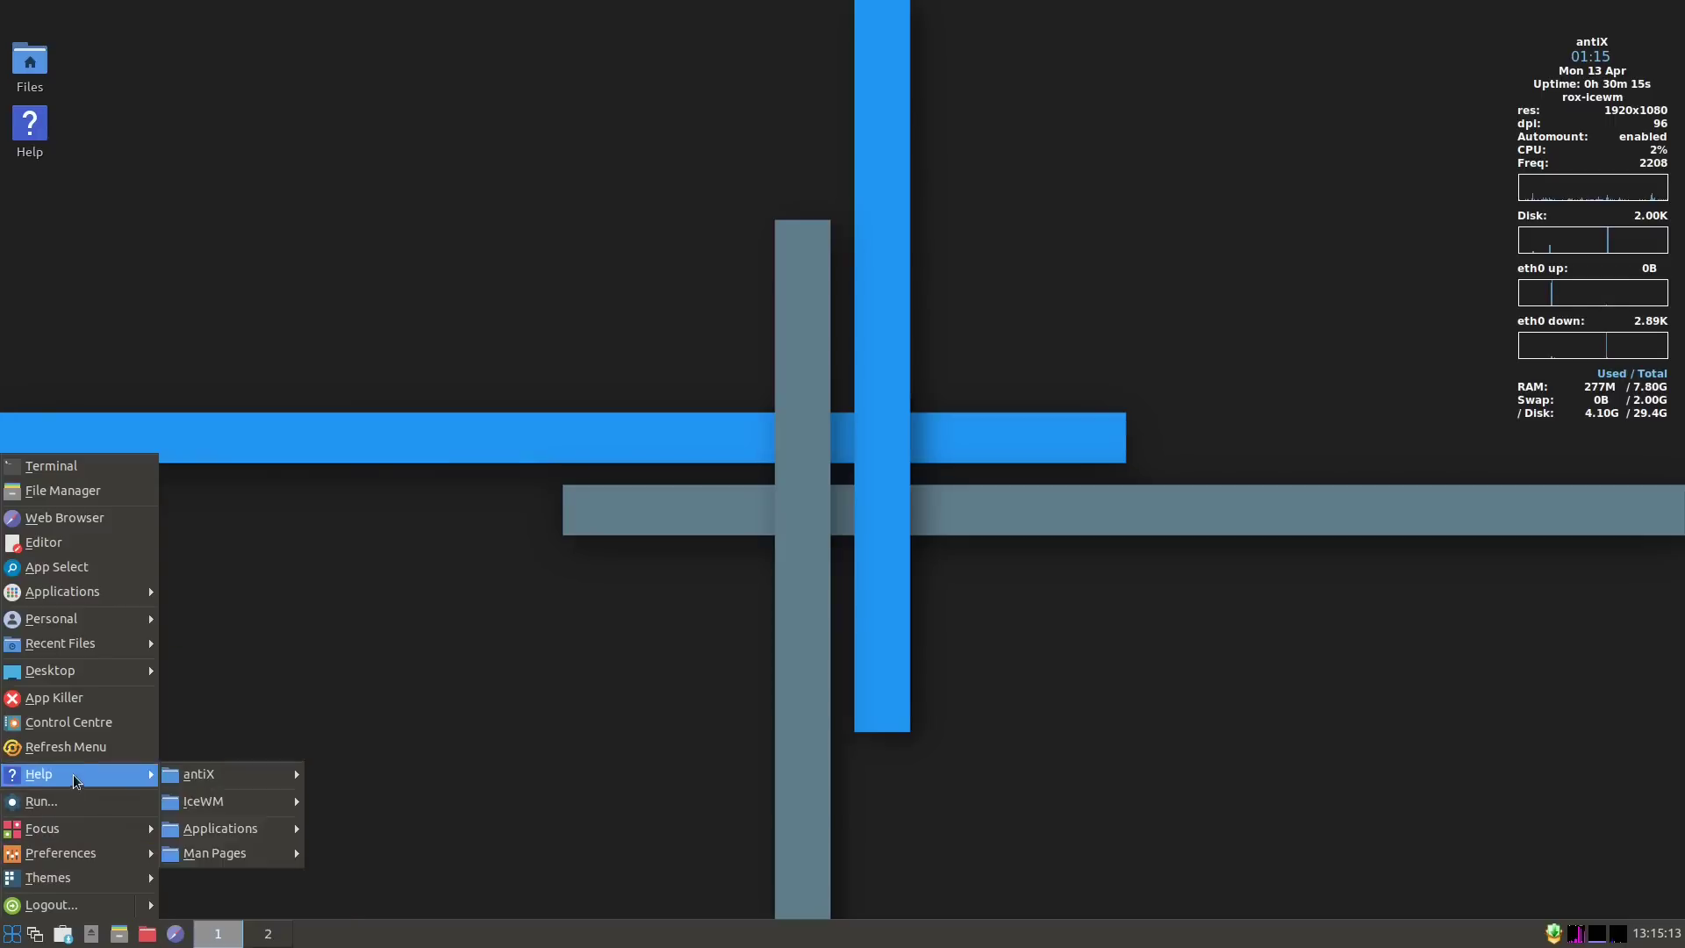
{"action": "left_click", "coordinate": [81, 753]}
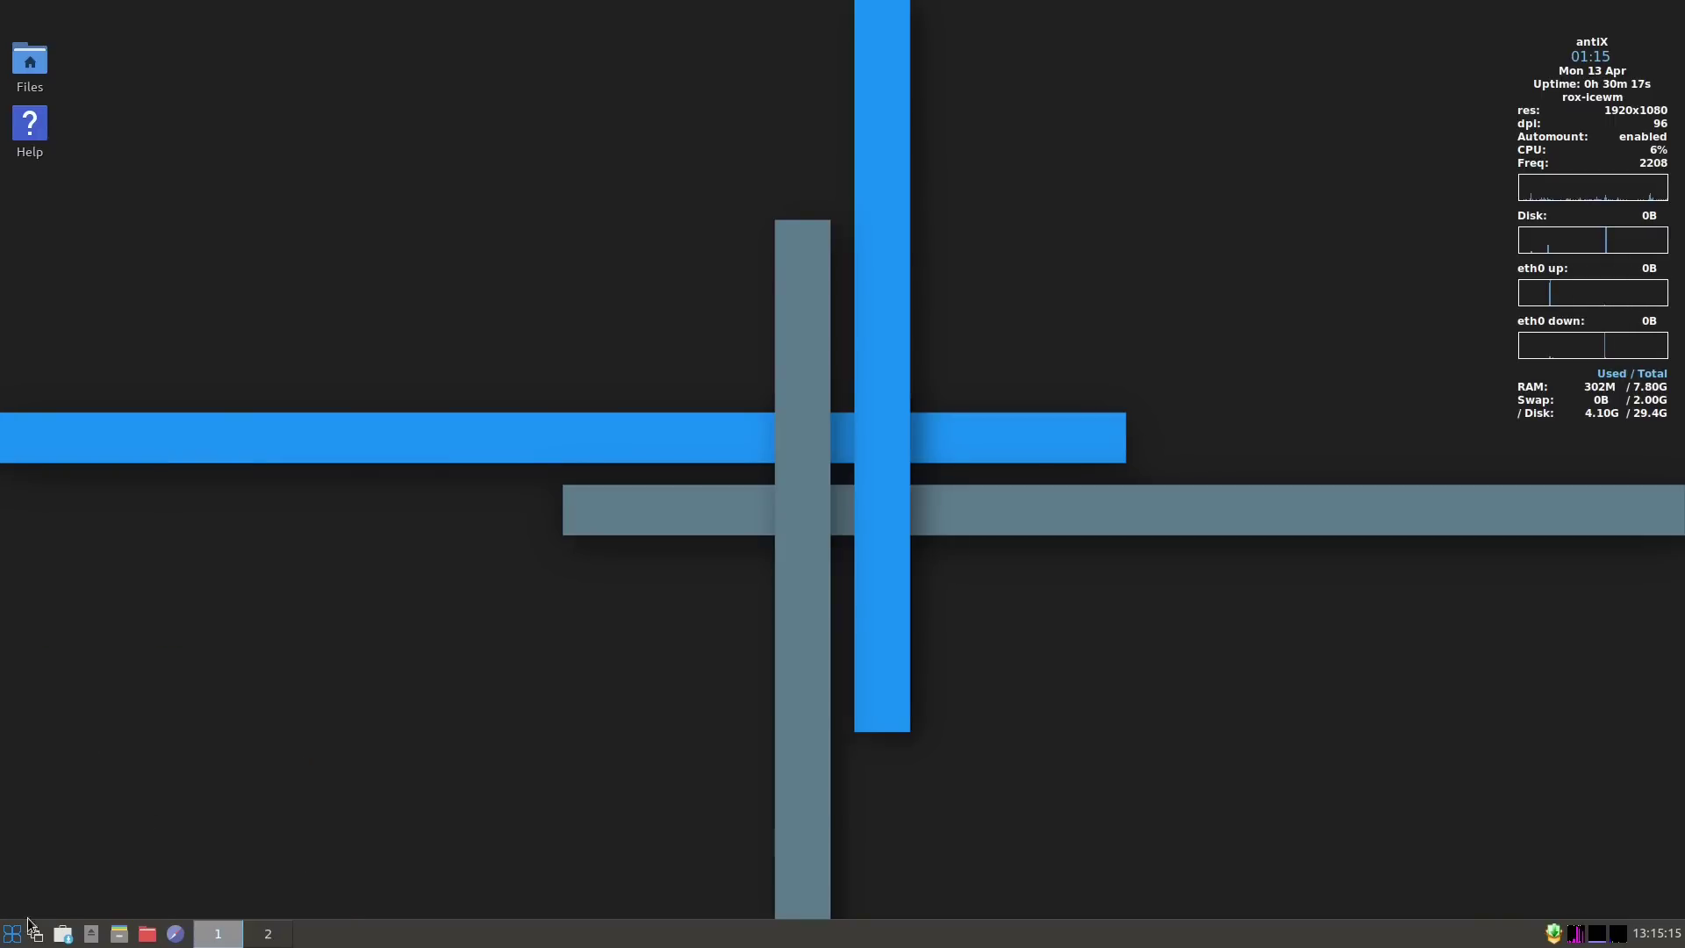
Open the antiX-live How-To from the antiX help entries, read down to General Help, and close the page.
{"action": "left_click", "coordinate": [7, 935]}
{"action": "mouse_move", "coordinate": [112, 776]}
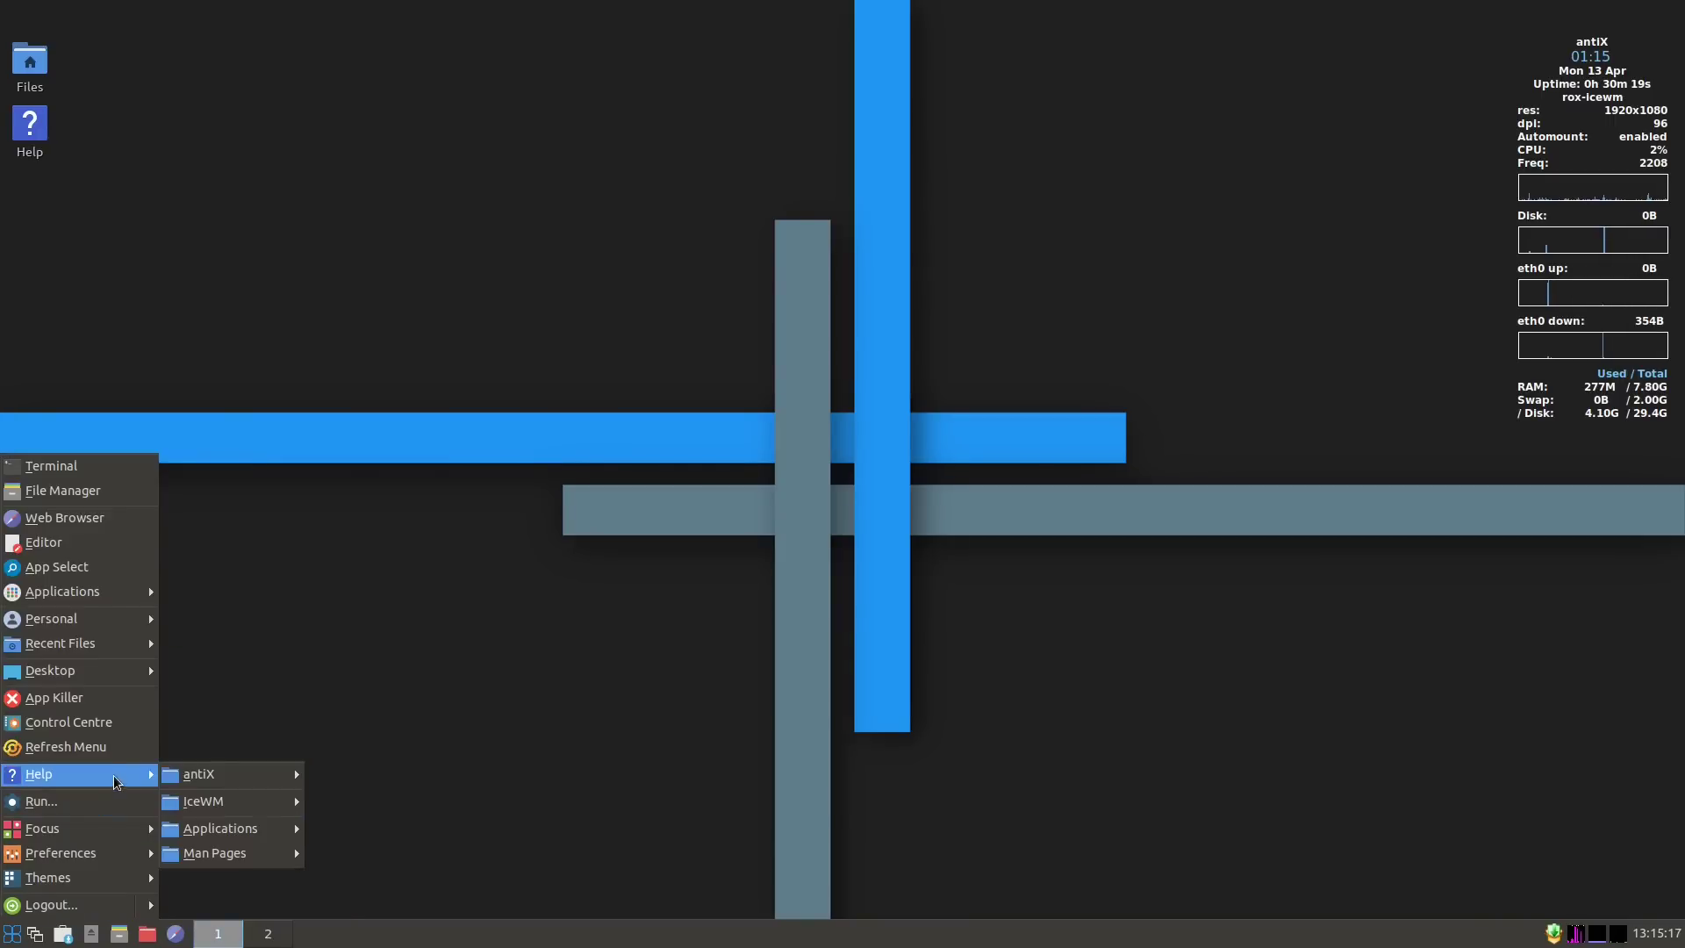
{"action": "mouse_move", "coordinate": [211, 781]}
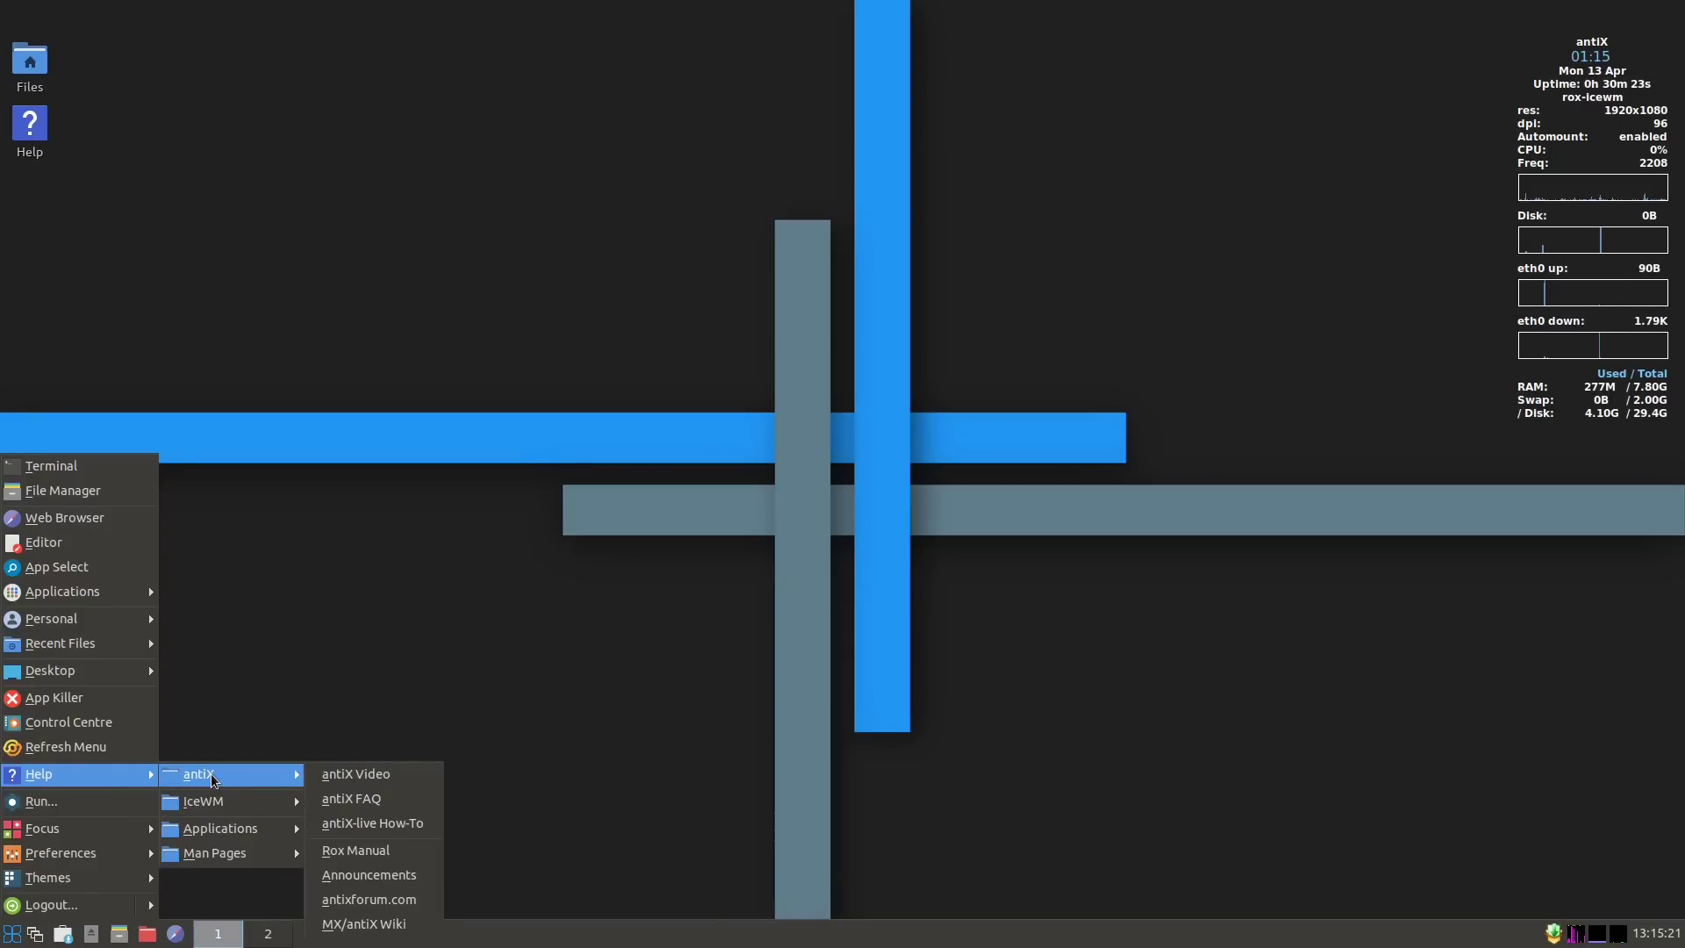
{"action": "left_click", "coordinate": [409, 825]}
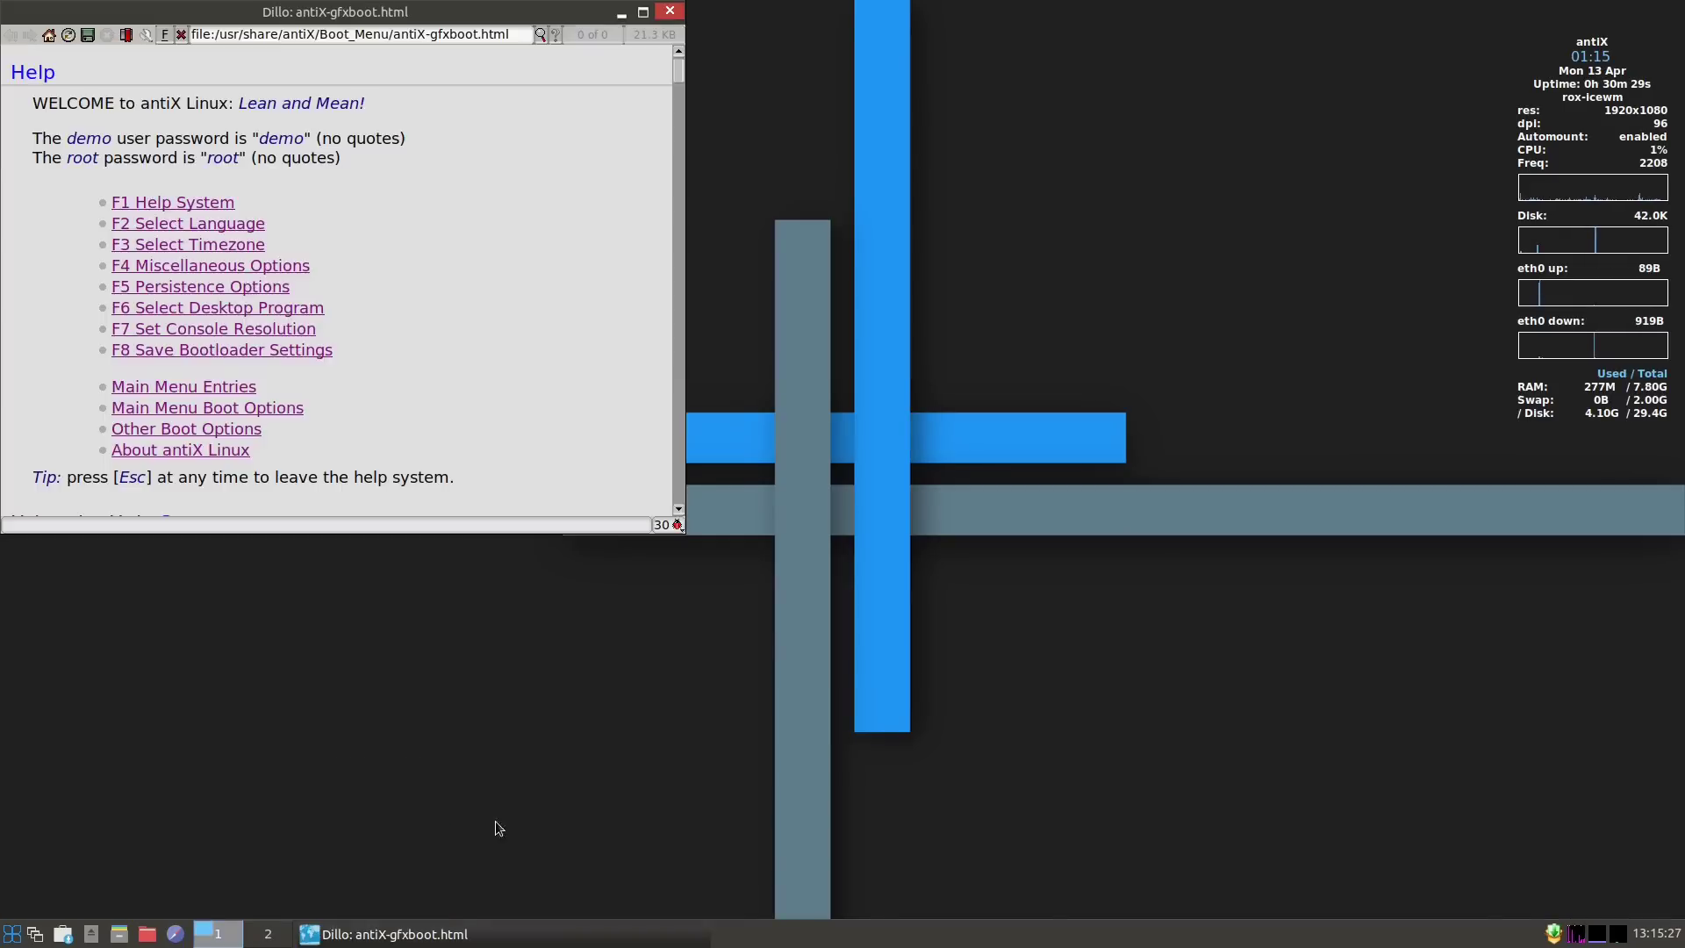
{"action": "scroll", "coordinate": [415, 188], "scroll_direction": "down", "scroll_amount": 4}
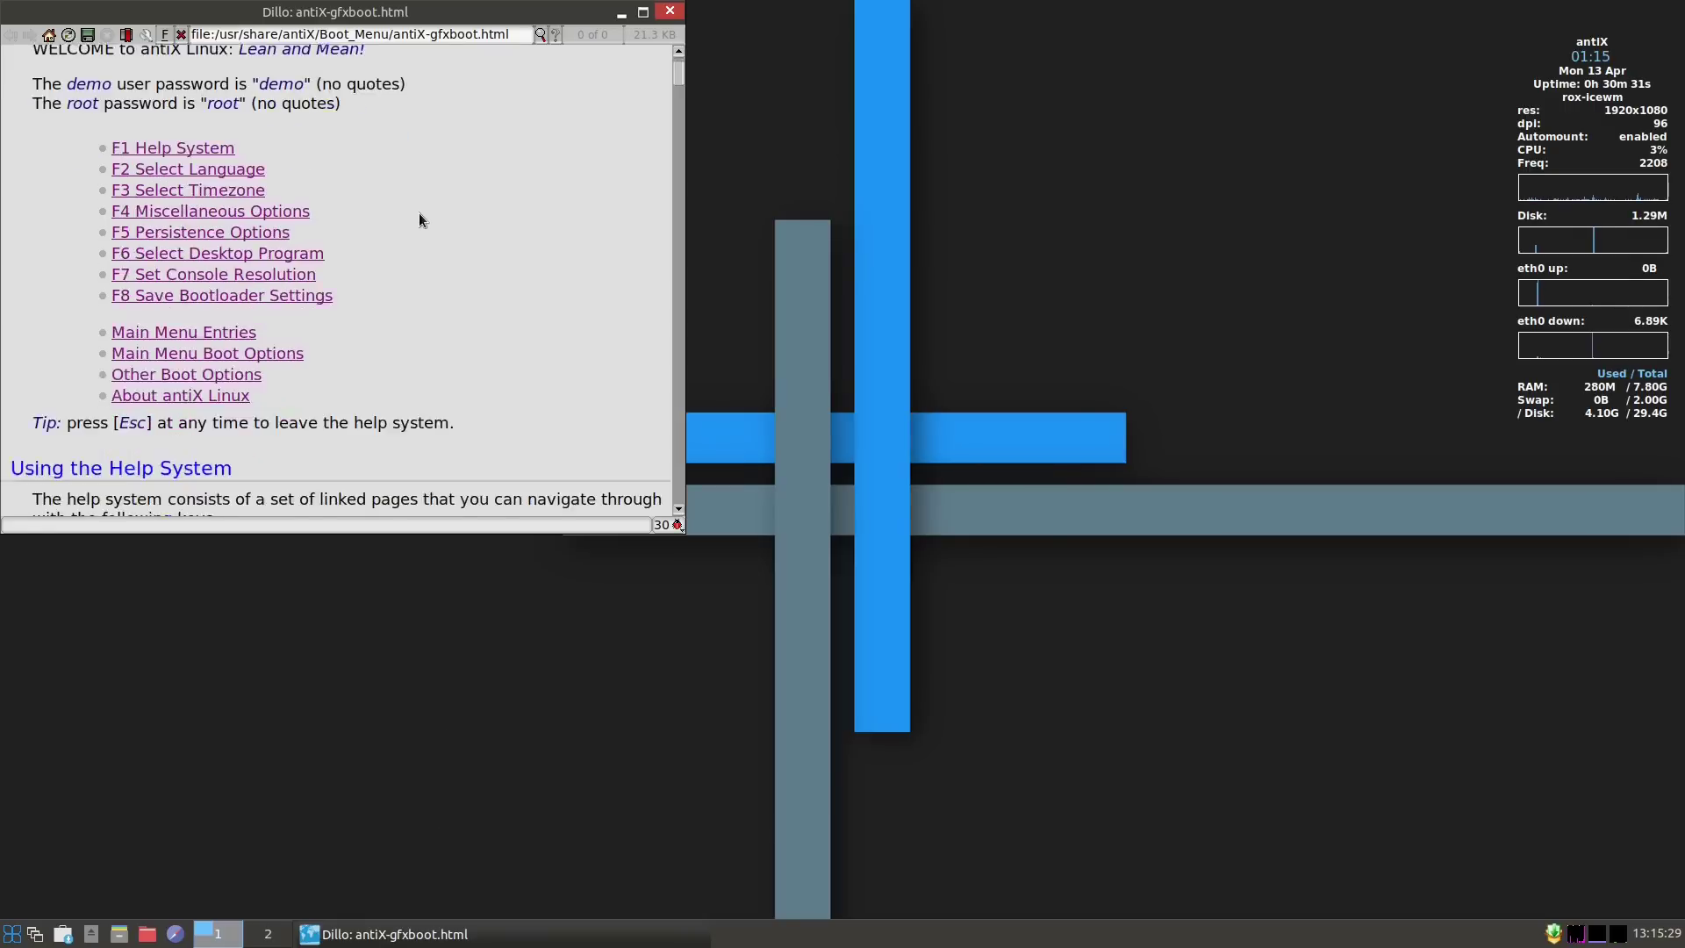
{"action": "scroll", "coordinate": [421, 232], "scroll_direction": "up", "scroll_amount": 4}
{"action": "scroll", "coordinate": [425, 237], "scroll_direction": "down", "scroll_amount": 5}
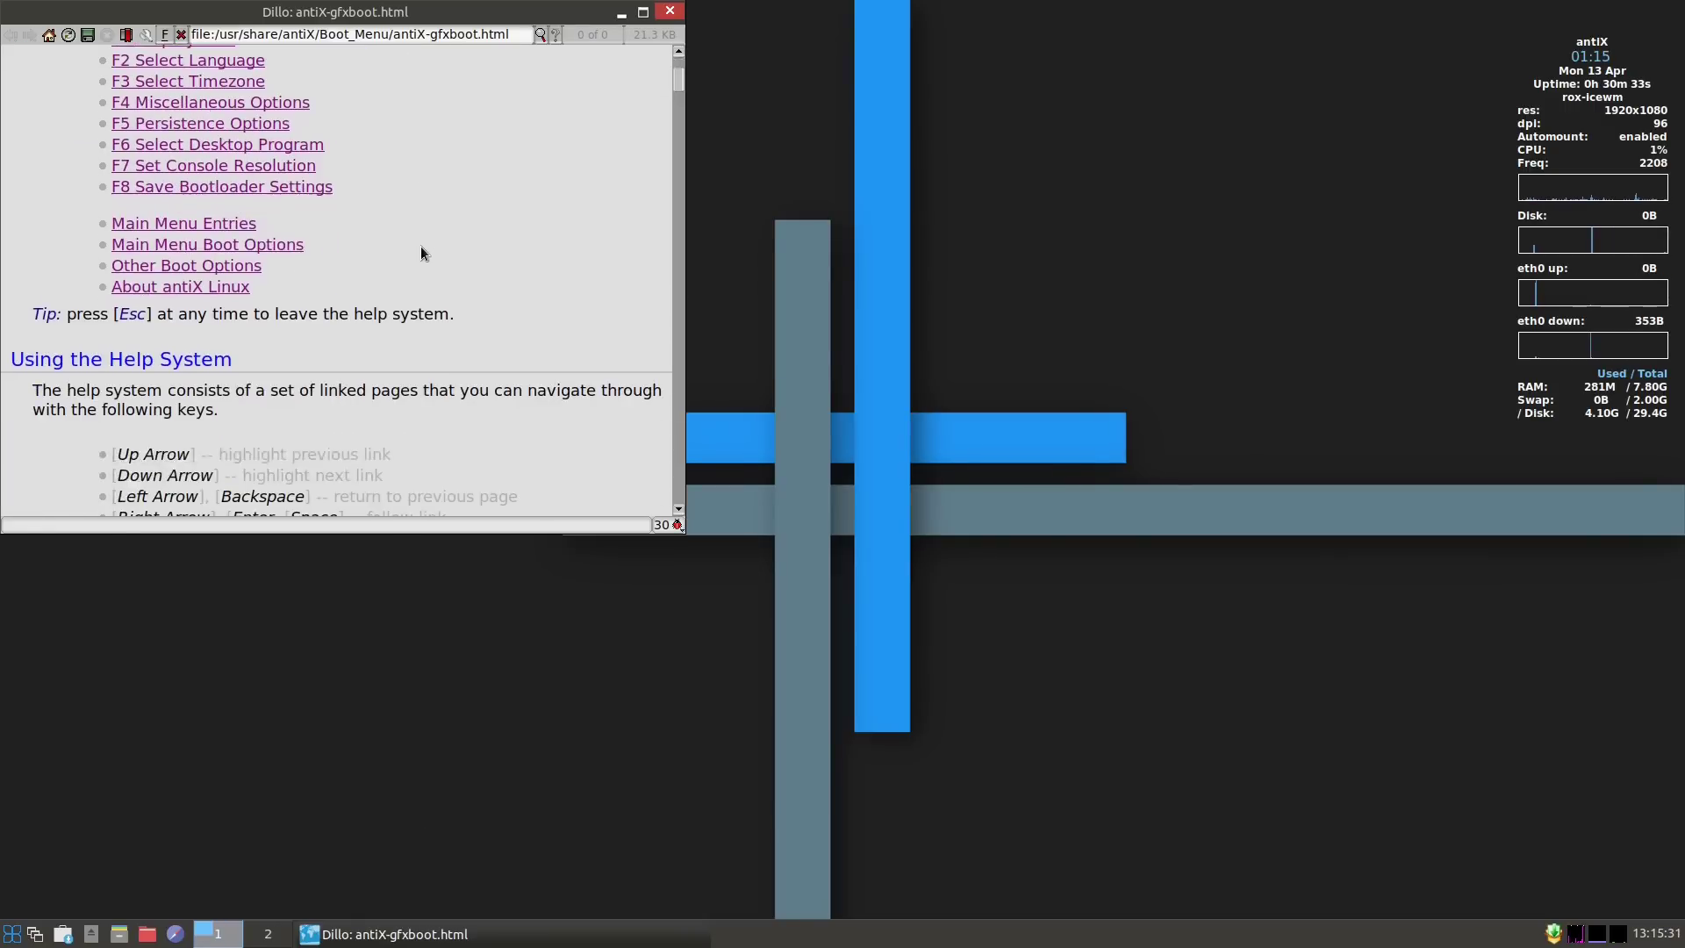
{"action": "scroll", "coordinate": [427, 257], "scroll_direction": "down", "scroll_amount": 10}
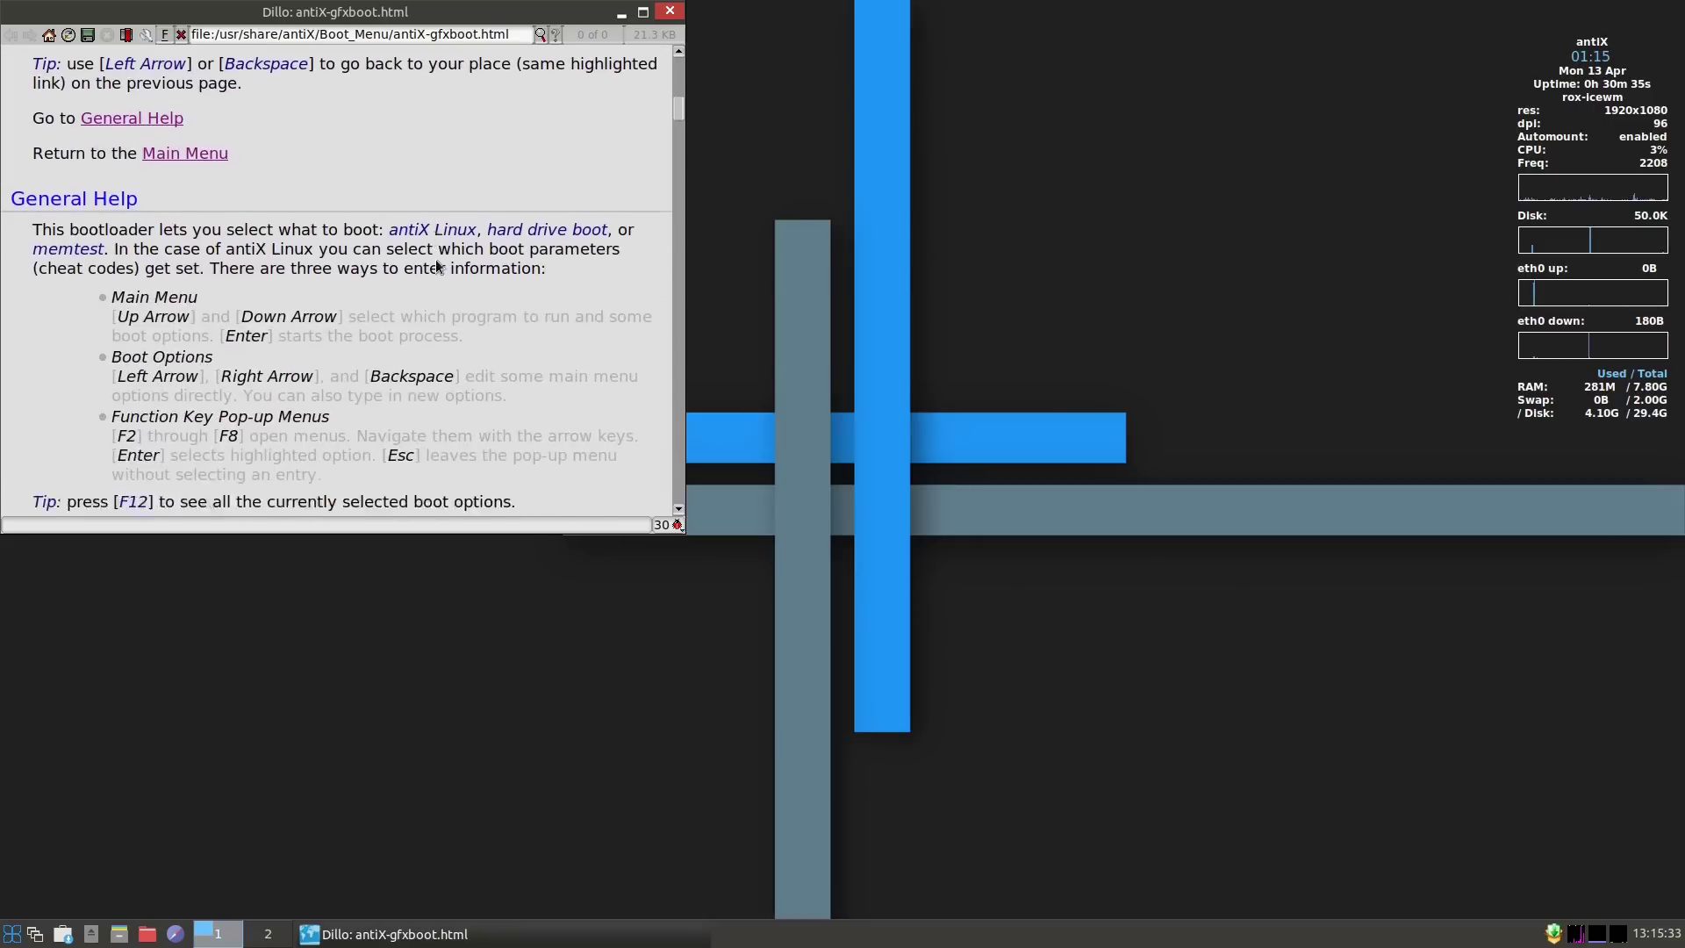
{"action": "left_click", "coordinate": [669, 12]}
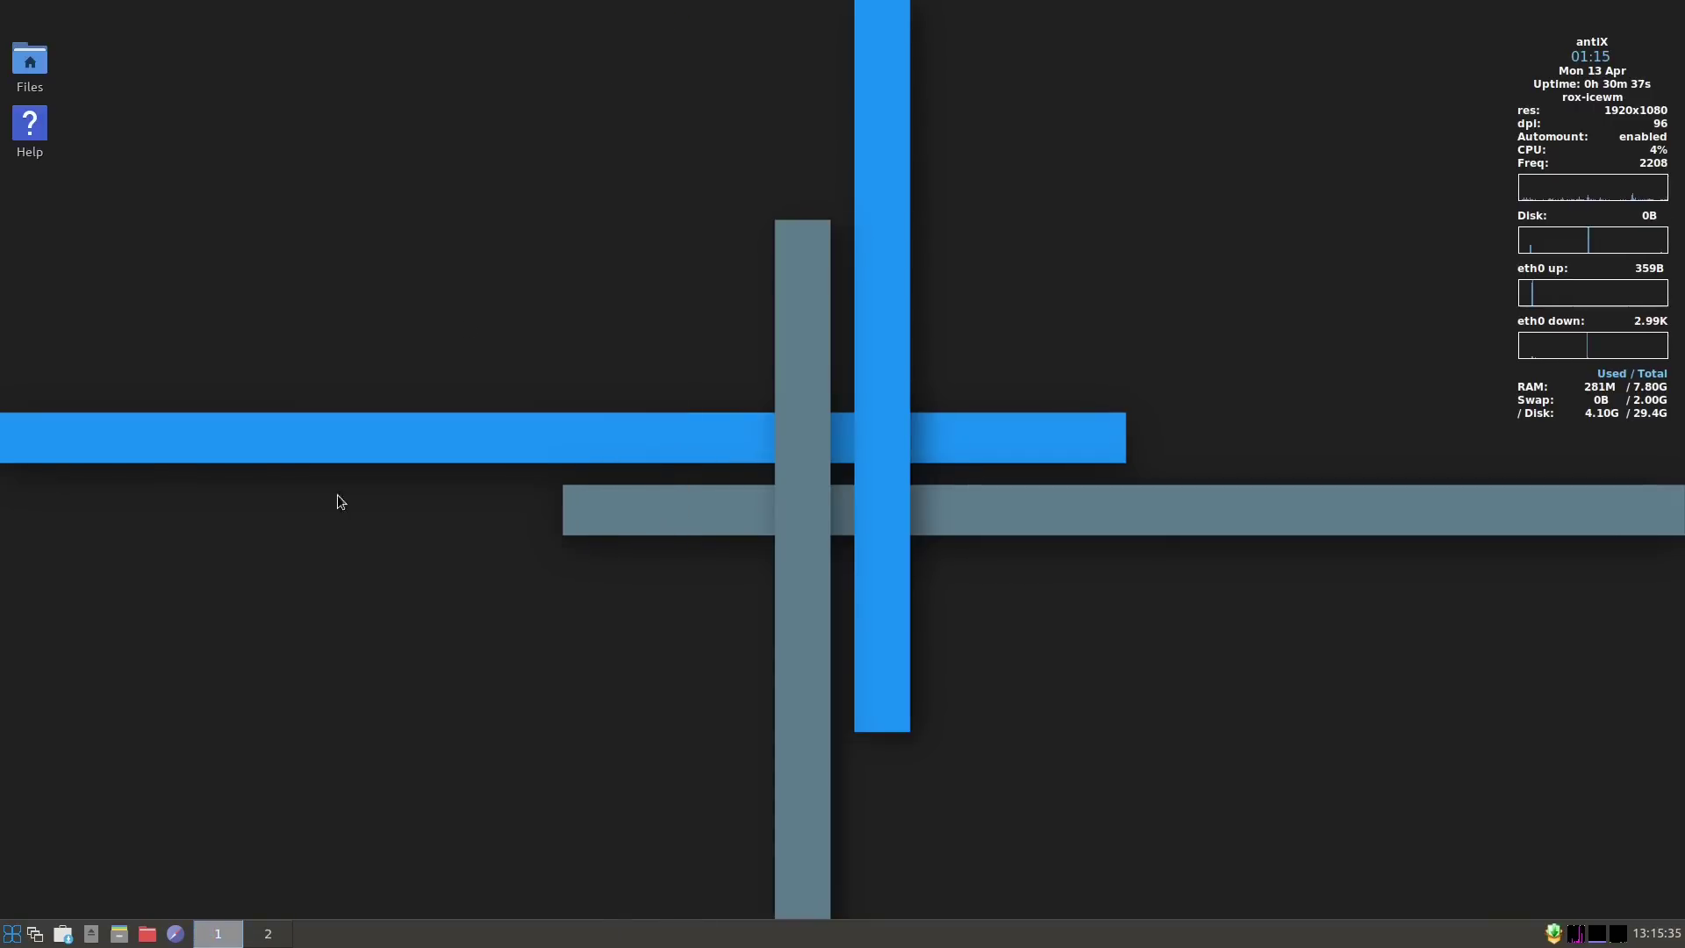
View the IceWM, Applications and Man Pages help entries, and open and close the Run launcher.
{"action": "left_click", "coordinate": [5, 935]}
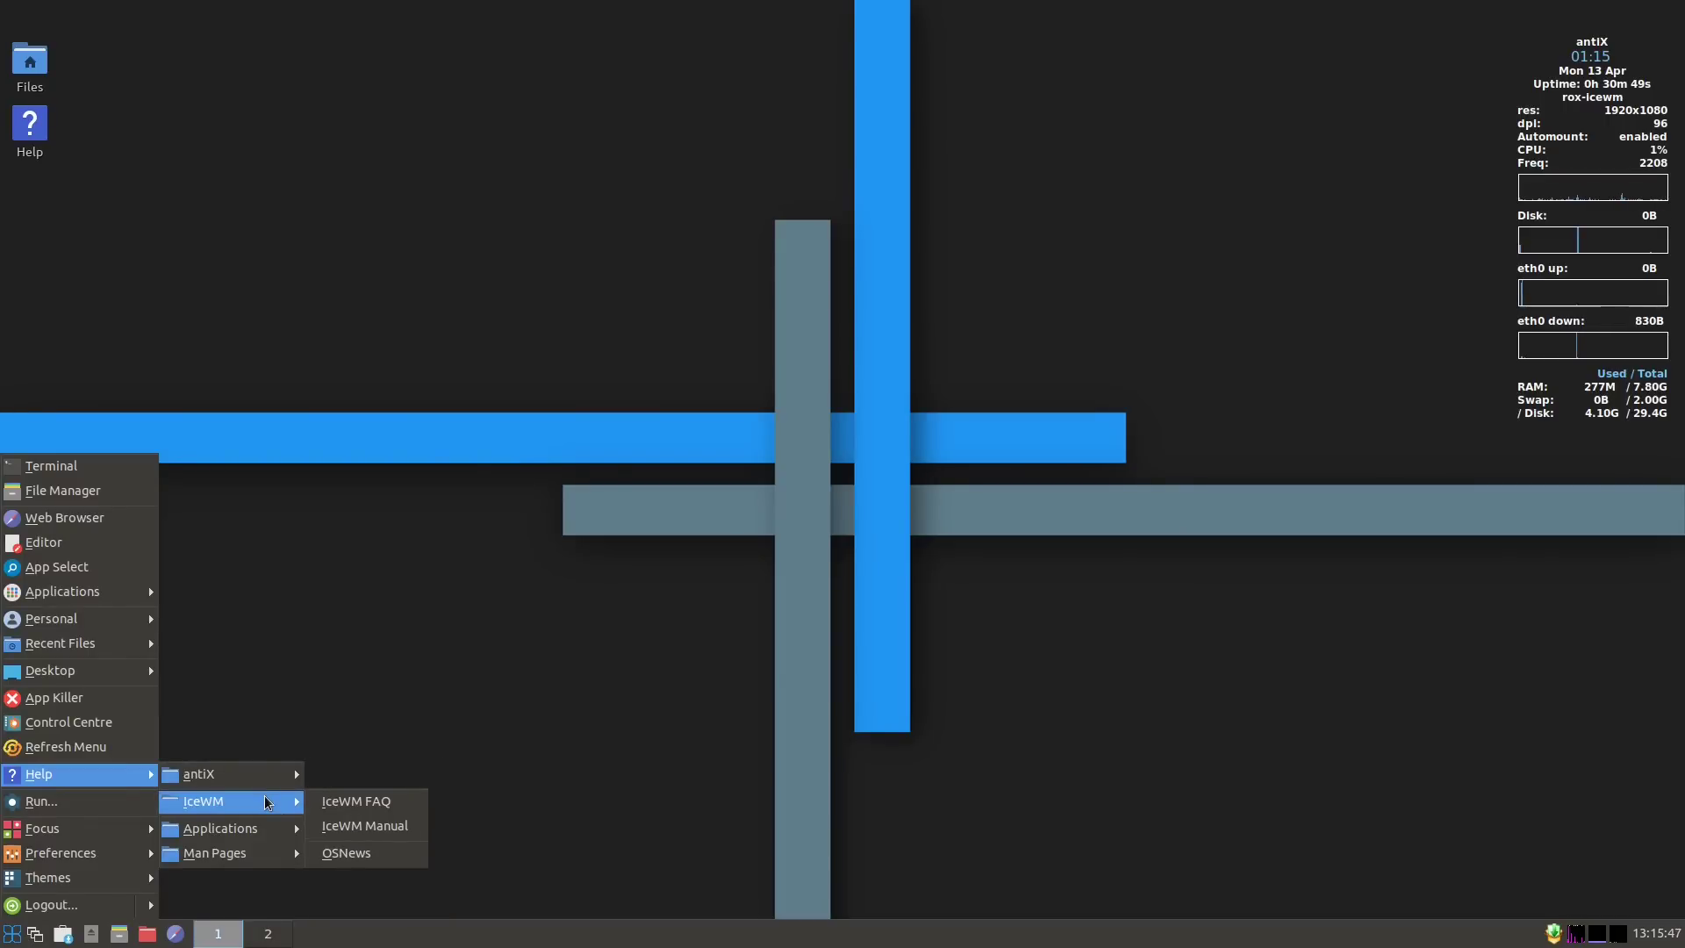
{"action": "mouse_move", "coordinate": [258, 836]}
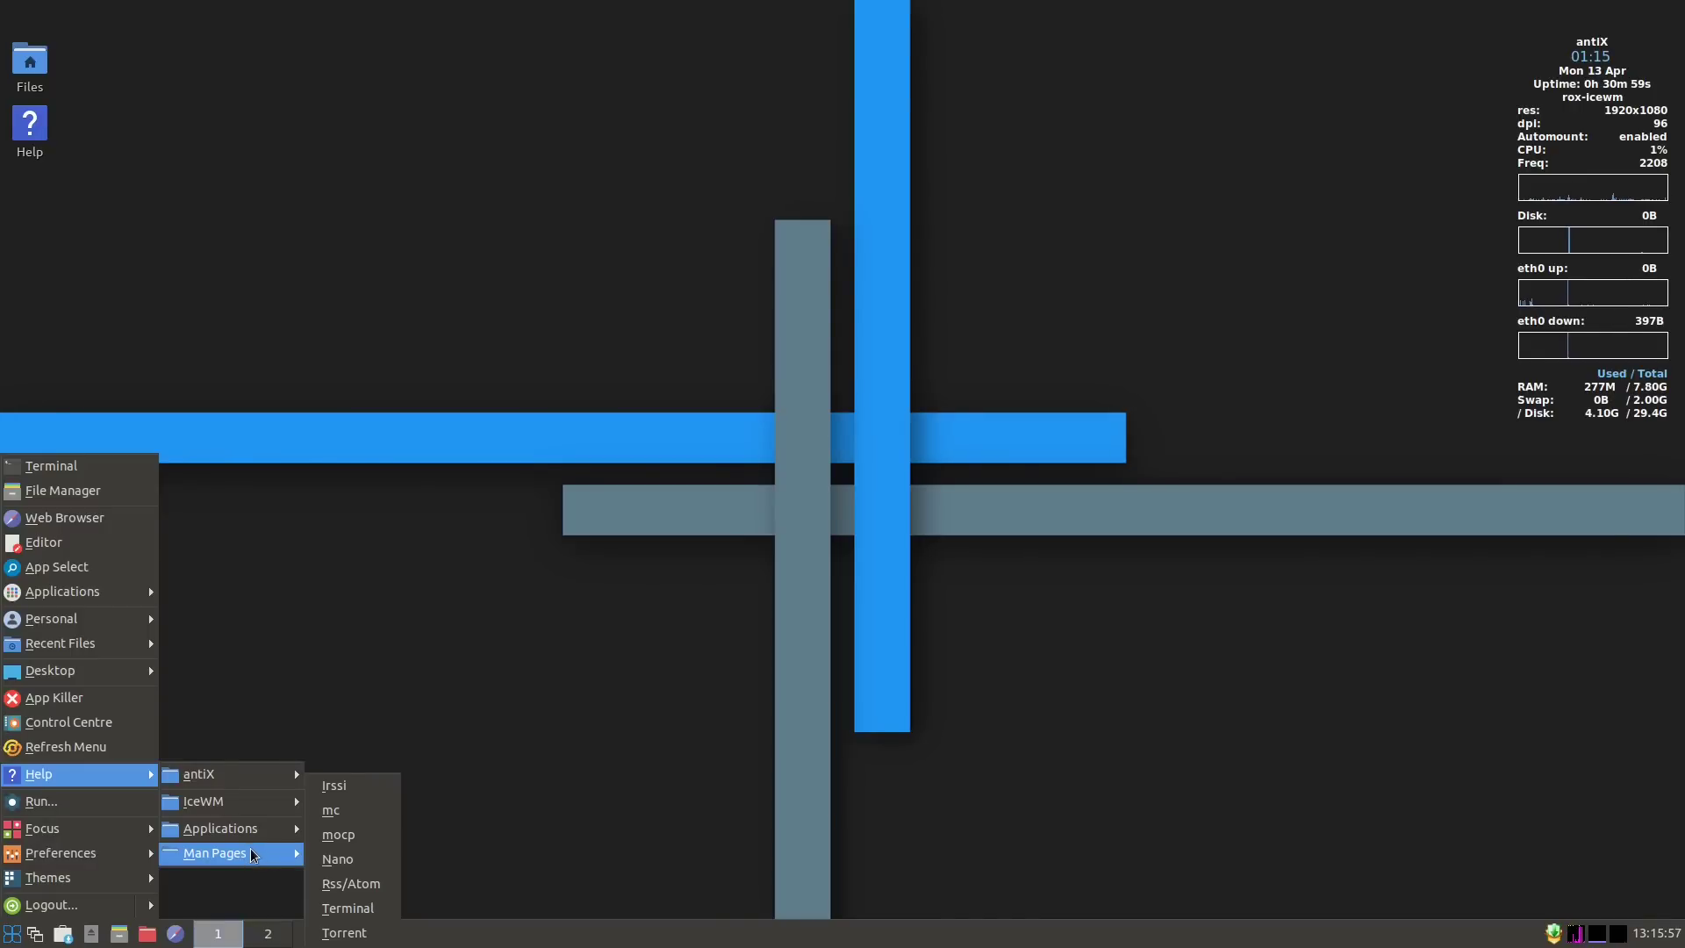
{"action": "left_click", "coordinate": [105, 802]}
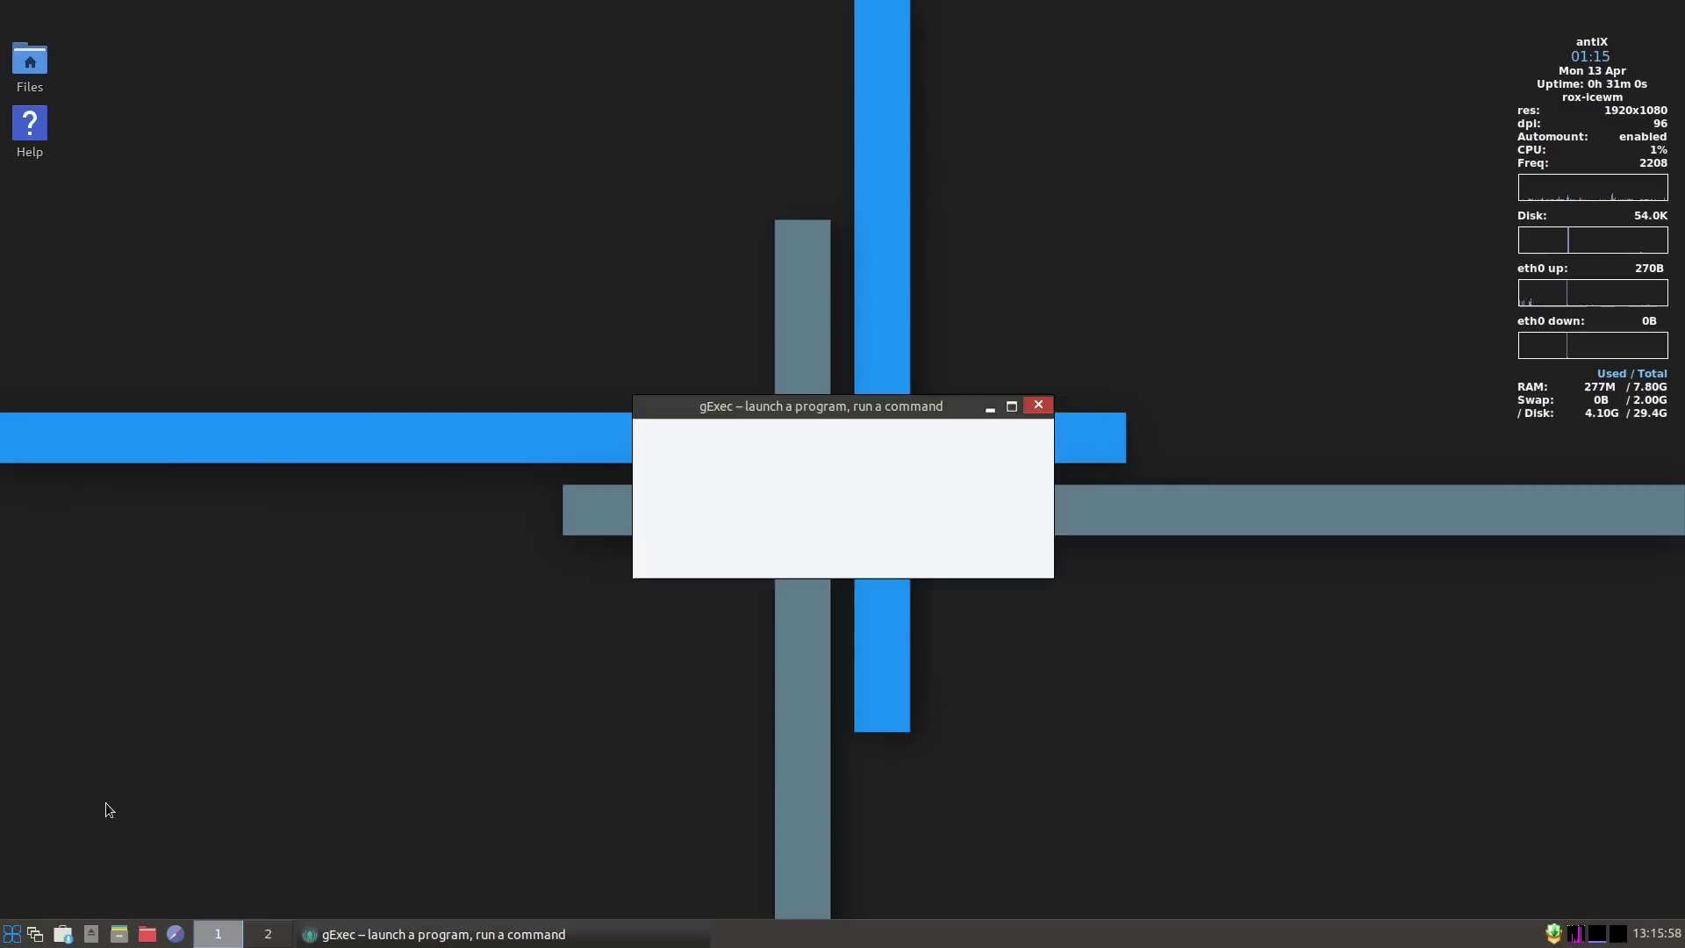
{"action": "left_click", "coordinate": [1036, 406]}
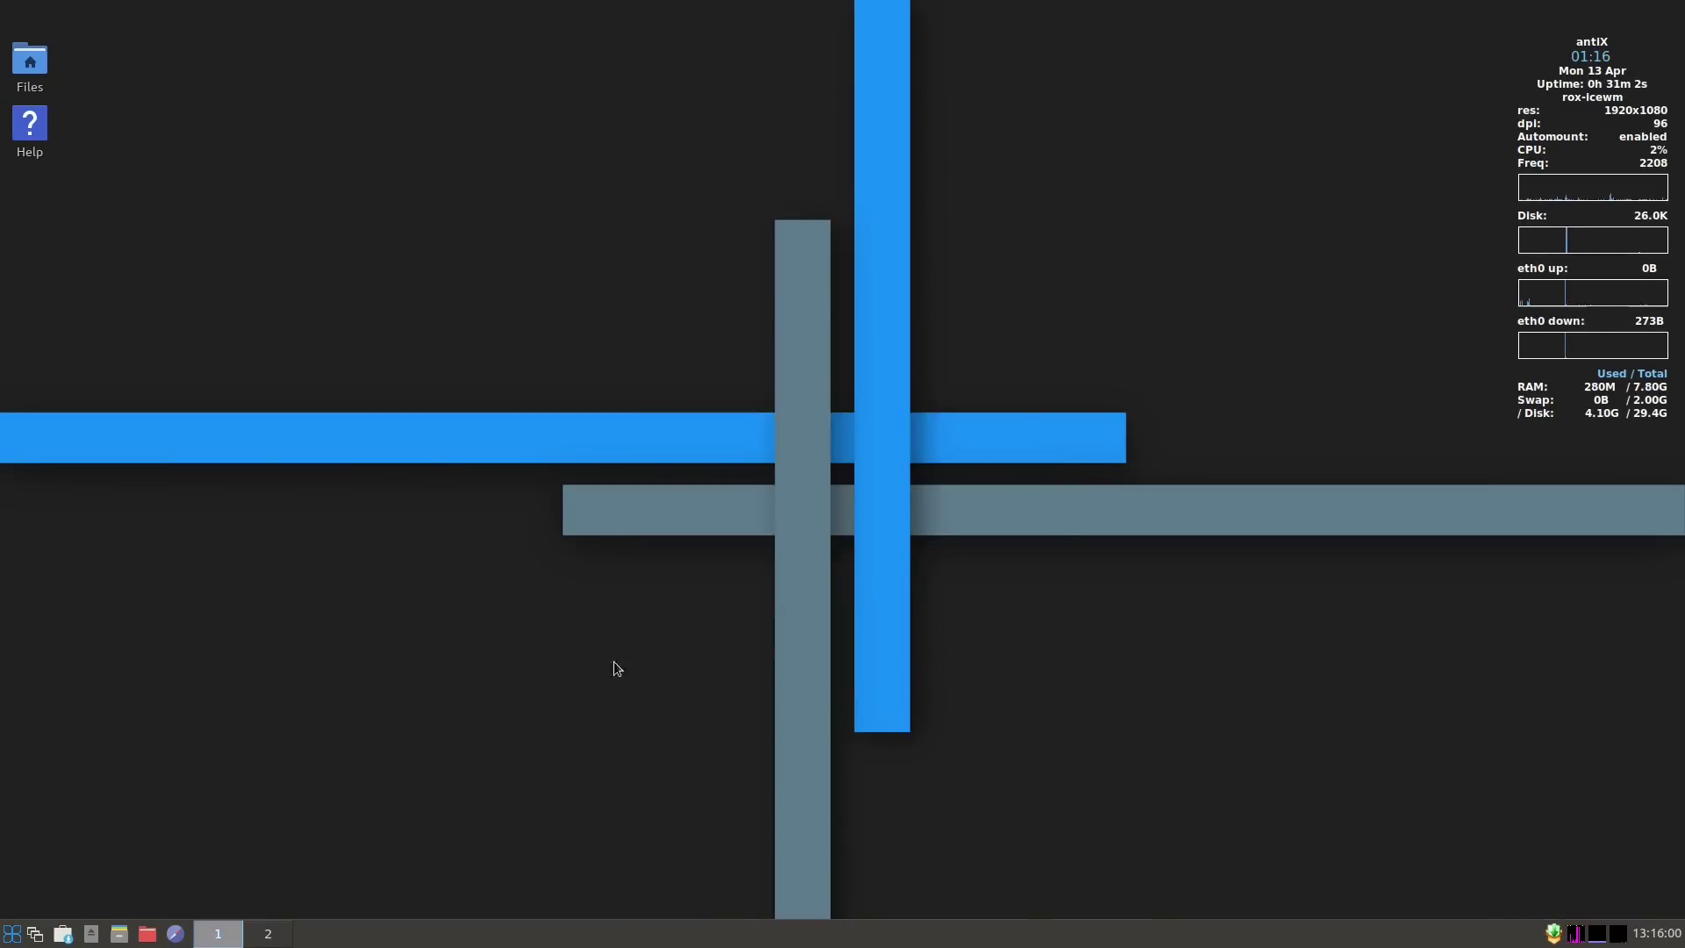
Look through the IceWM preference groups, including TaskBar, KeySys and Scalar, without changing any option.
{"action": "left_click", "coordinate": [12, 933]}
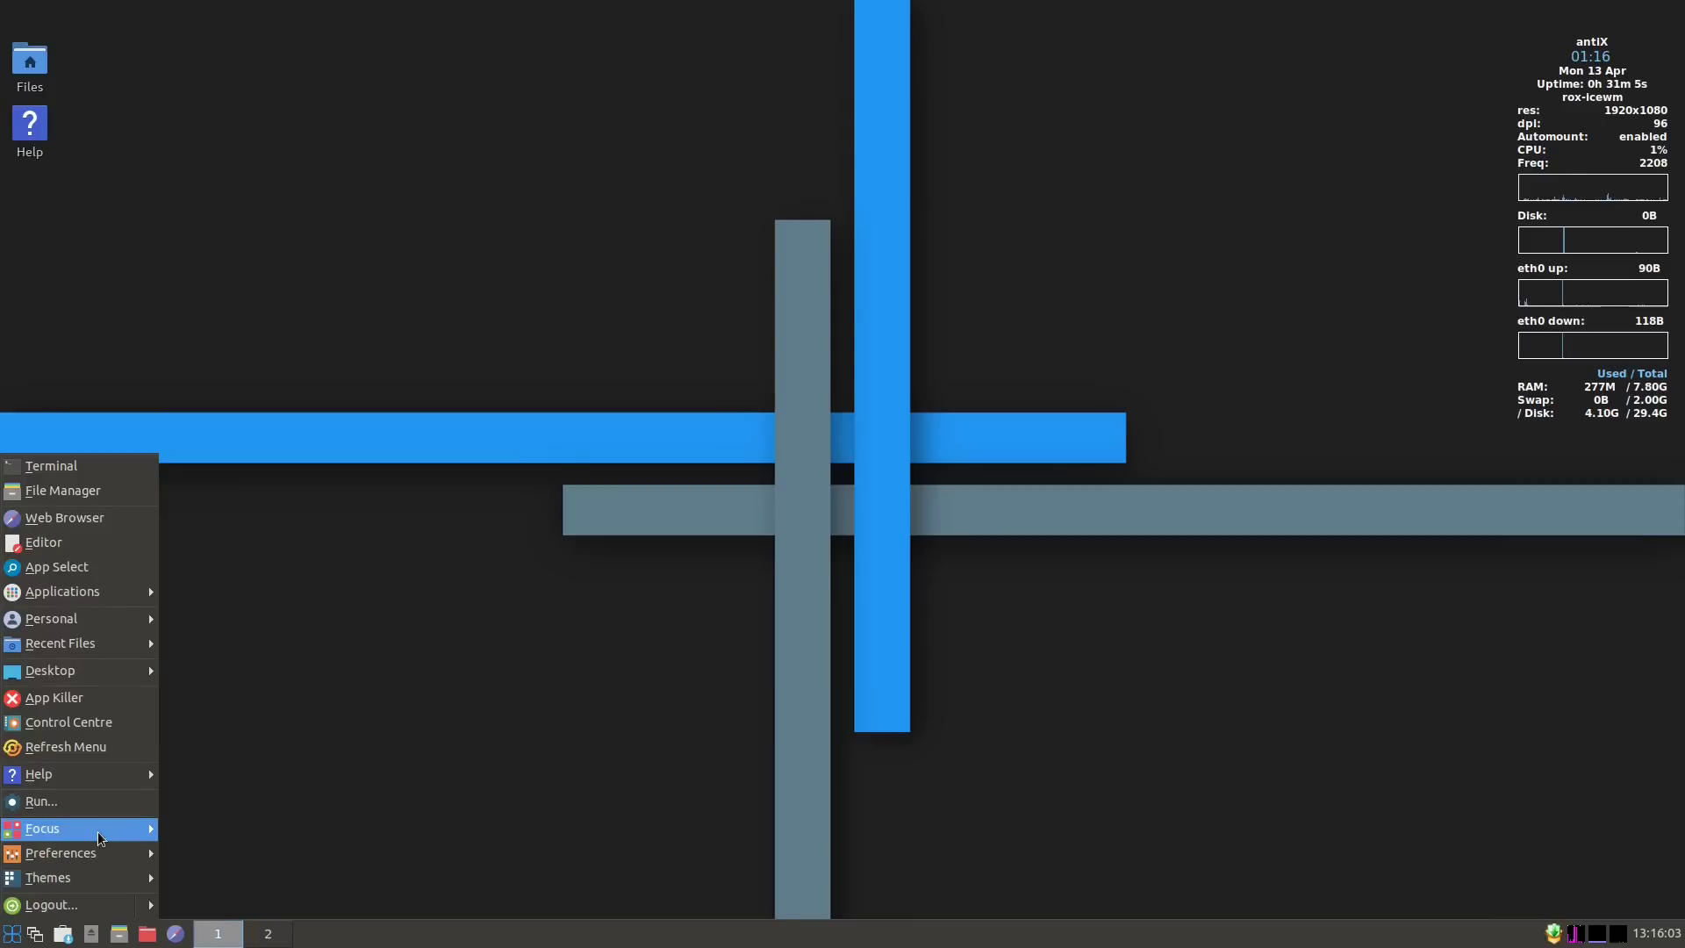
{"action": "mouse_move", "coordinate": [101, 839]}
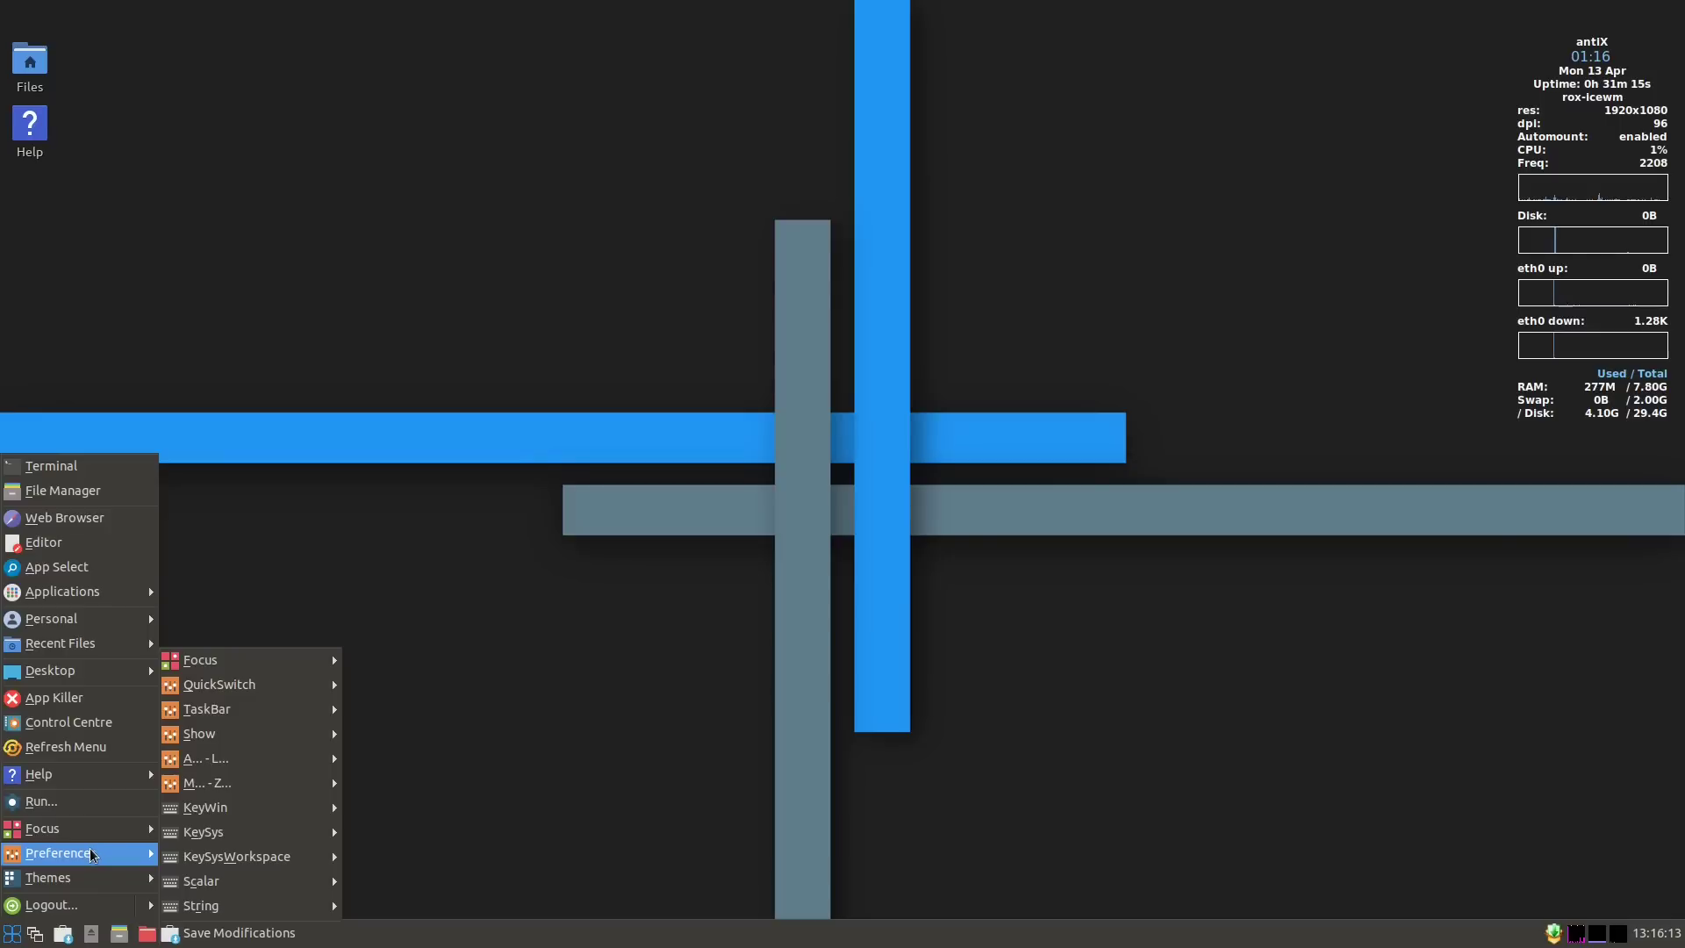
{"action": "mouse_move", "coordinate": [283, 693]}
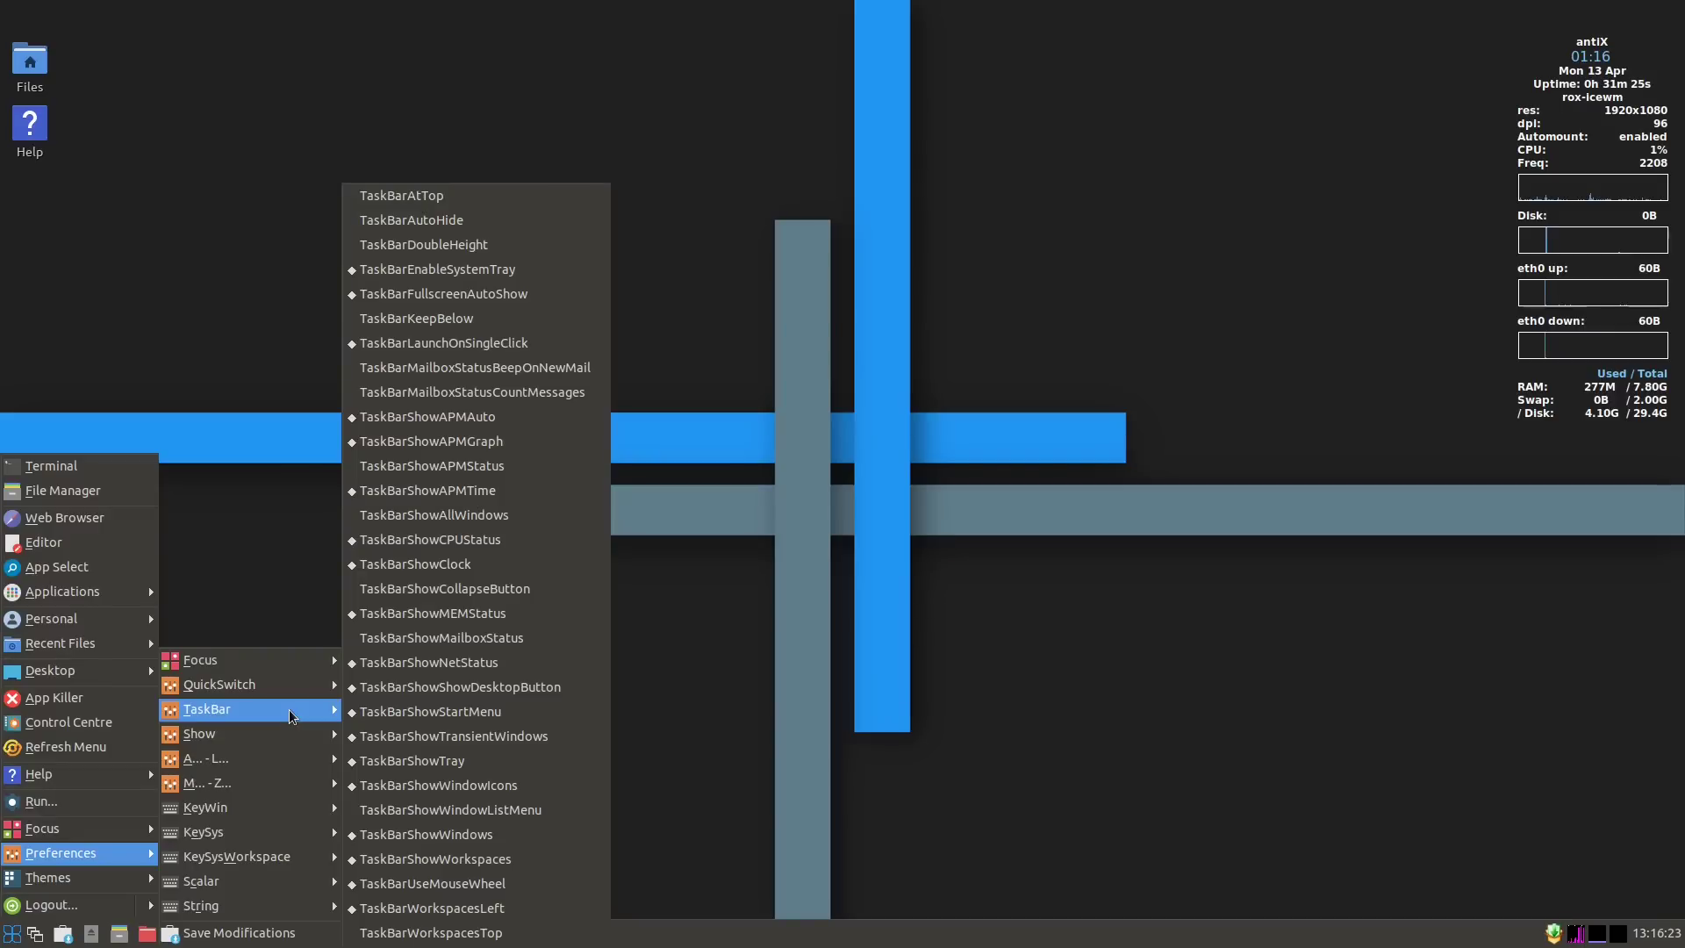
{"action": "mouse_move", "coordinate": [289, 744]}
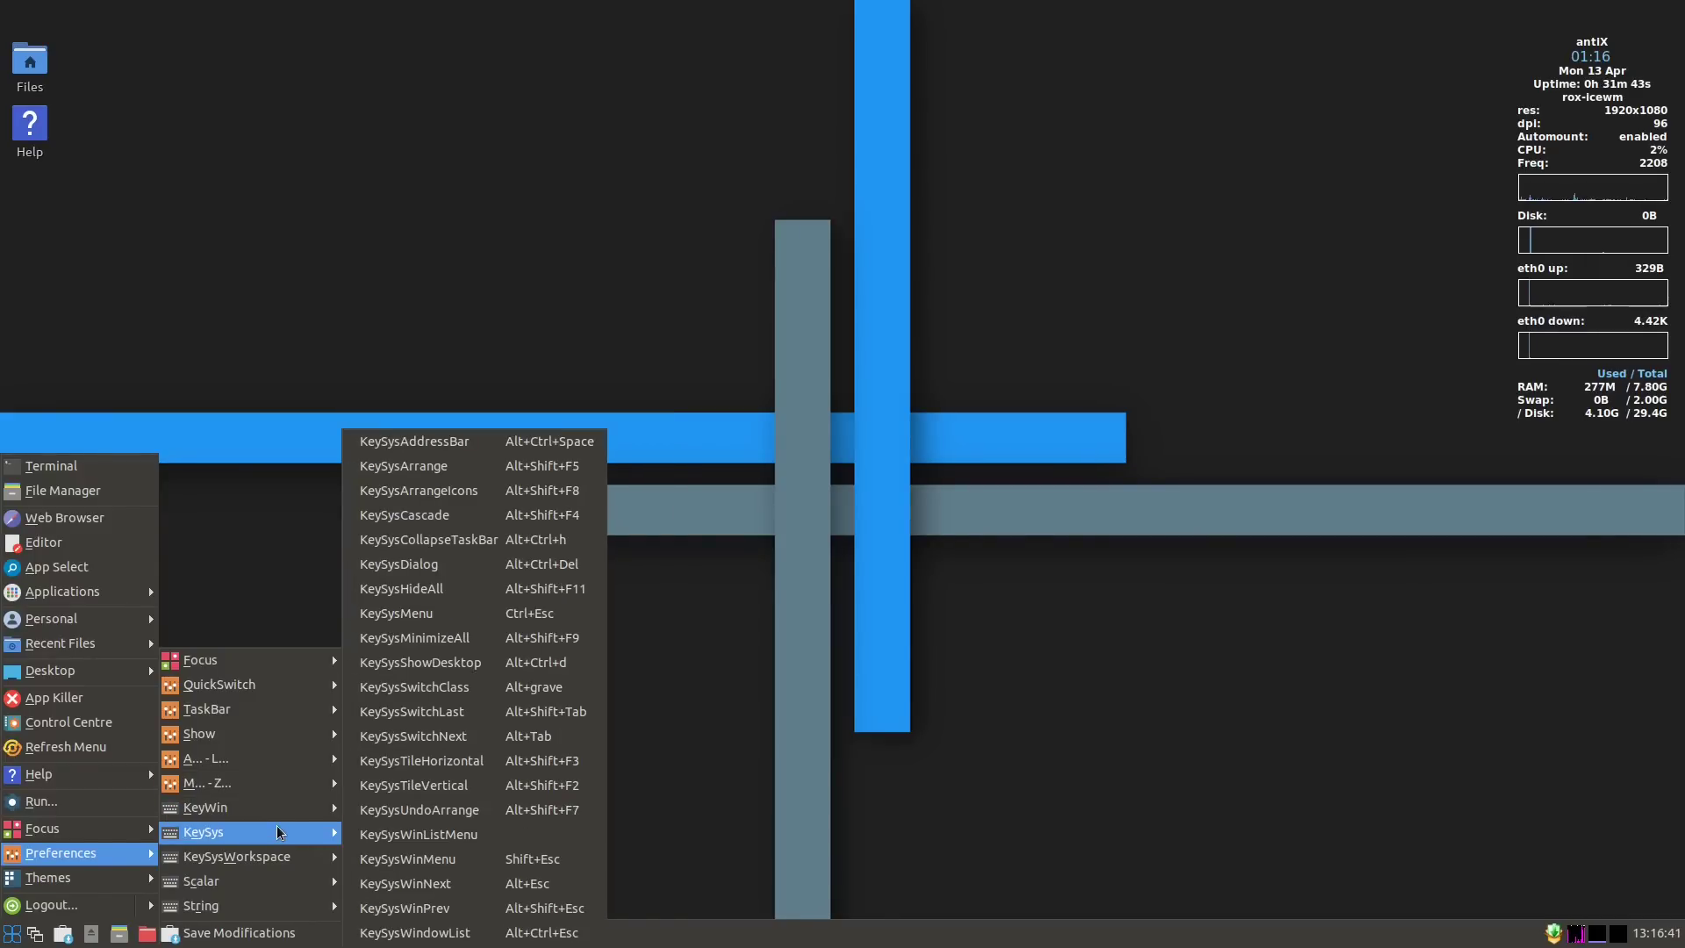
{"action": "mouse_move", "coordinate": [281, 857]}
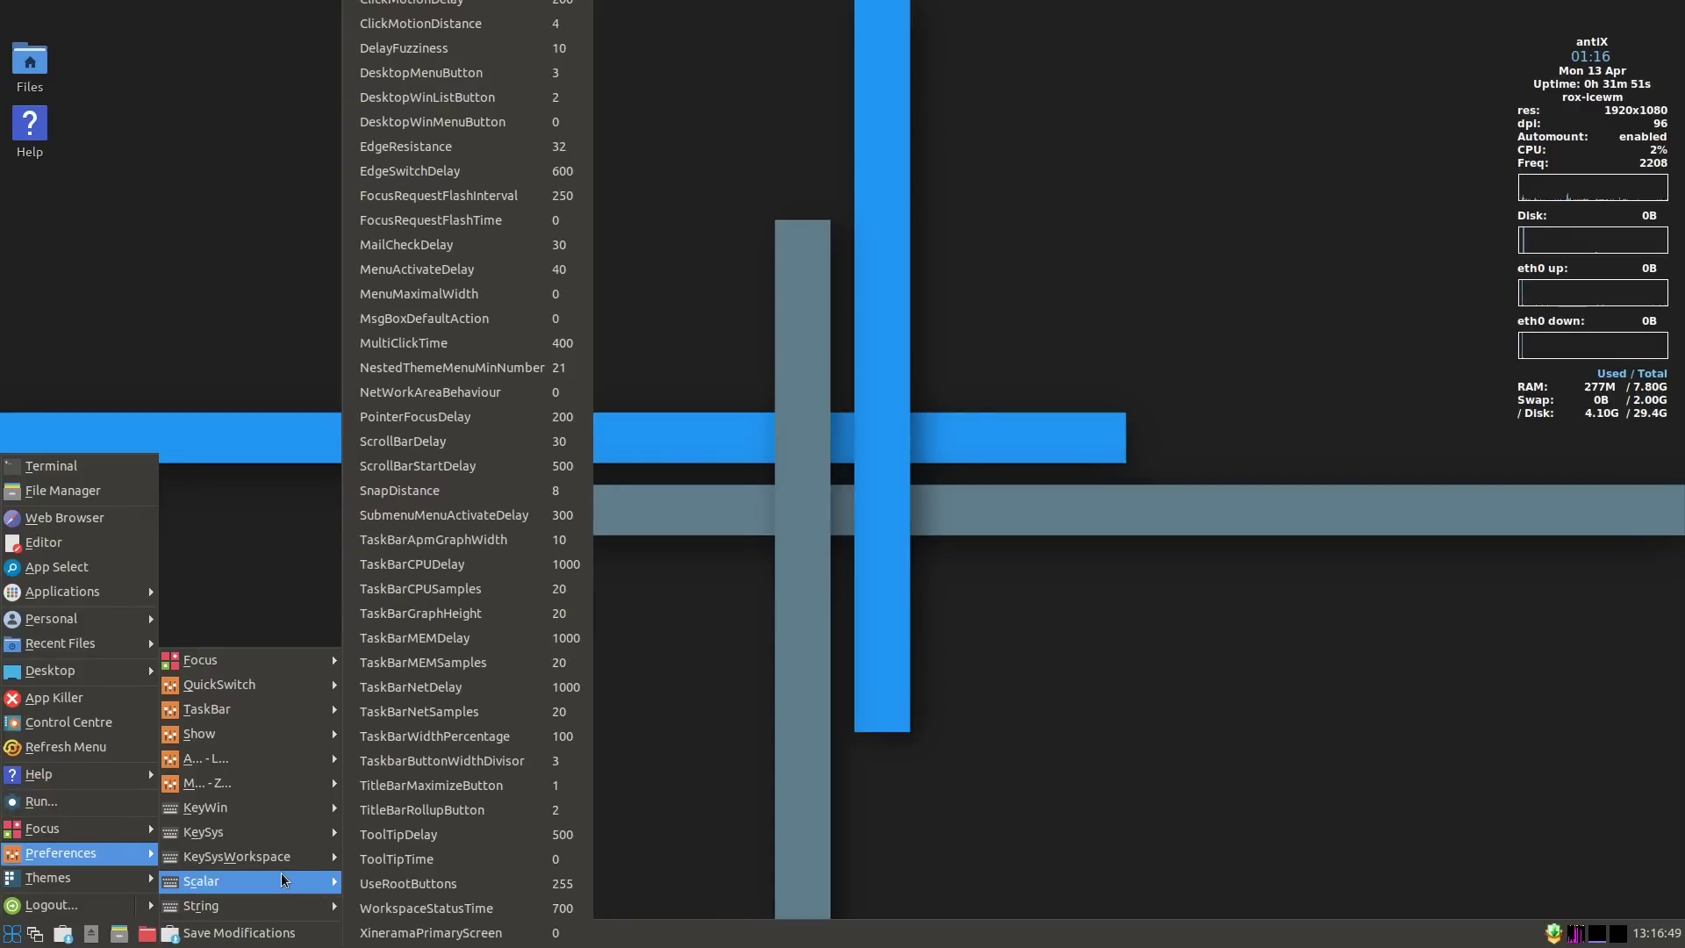
Browse the IceWM theme groups and apply the AntiX-Blue-Large theme.
{"action": "mouse_move", "coordinate": [66, 879]}
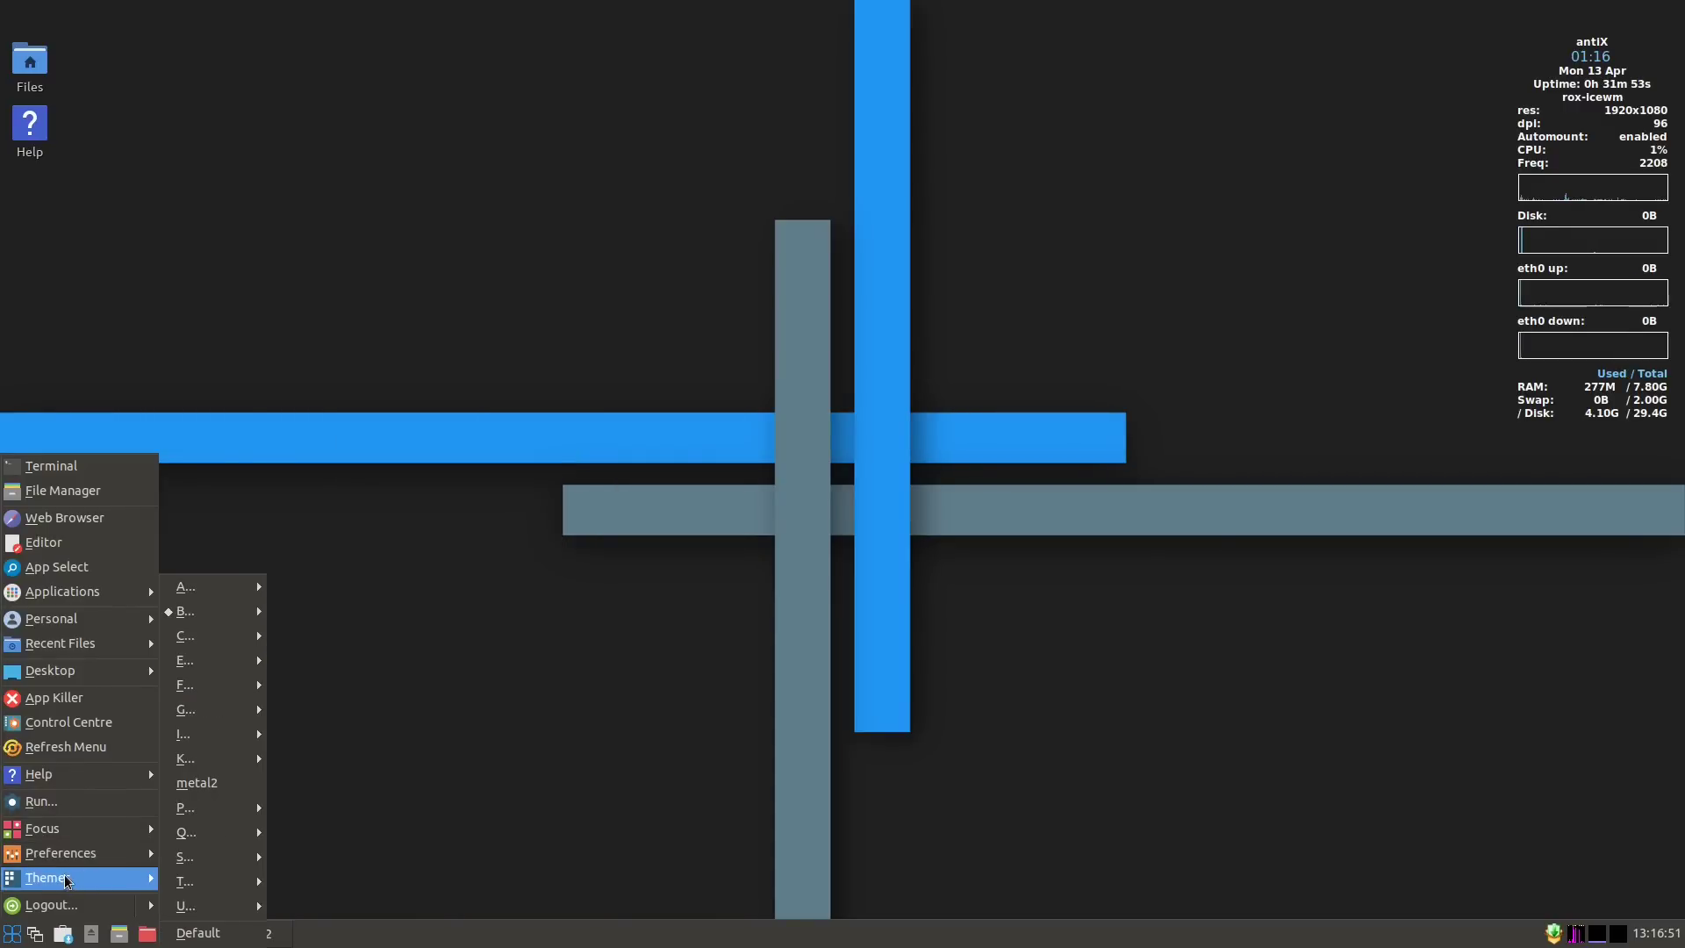
{"action": "mouse_move", "coordinate": [208, 865]}
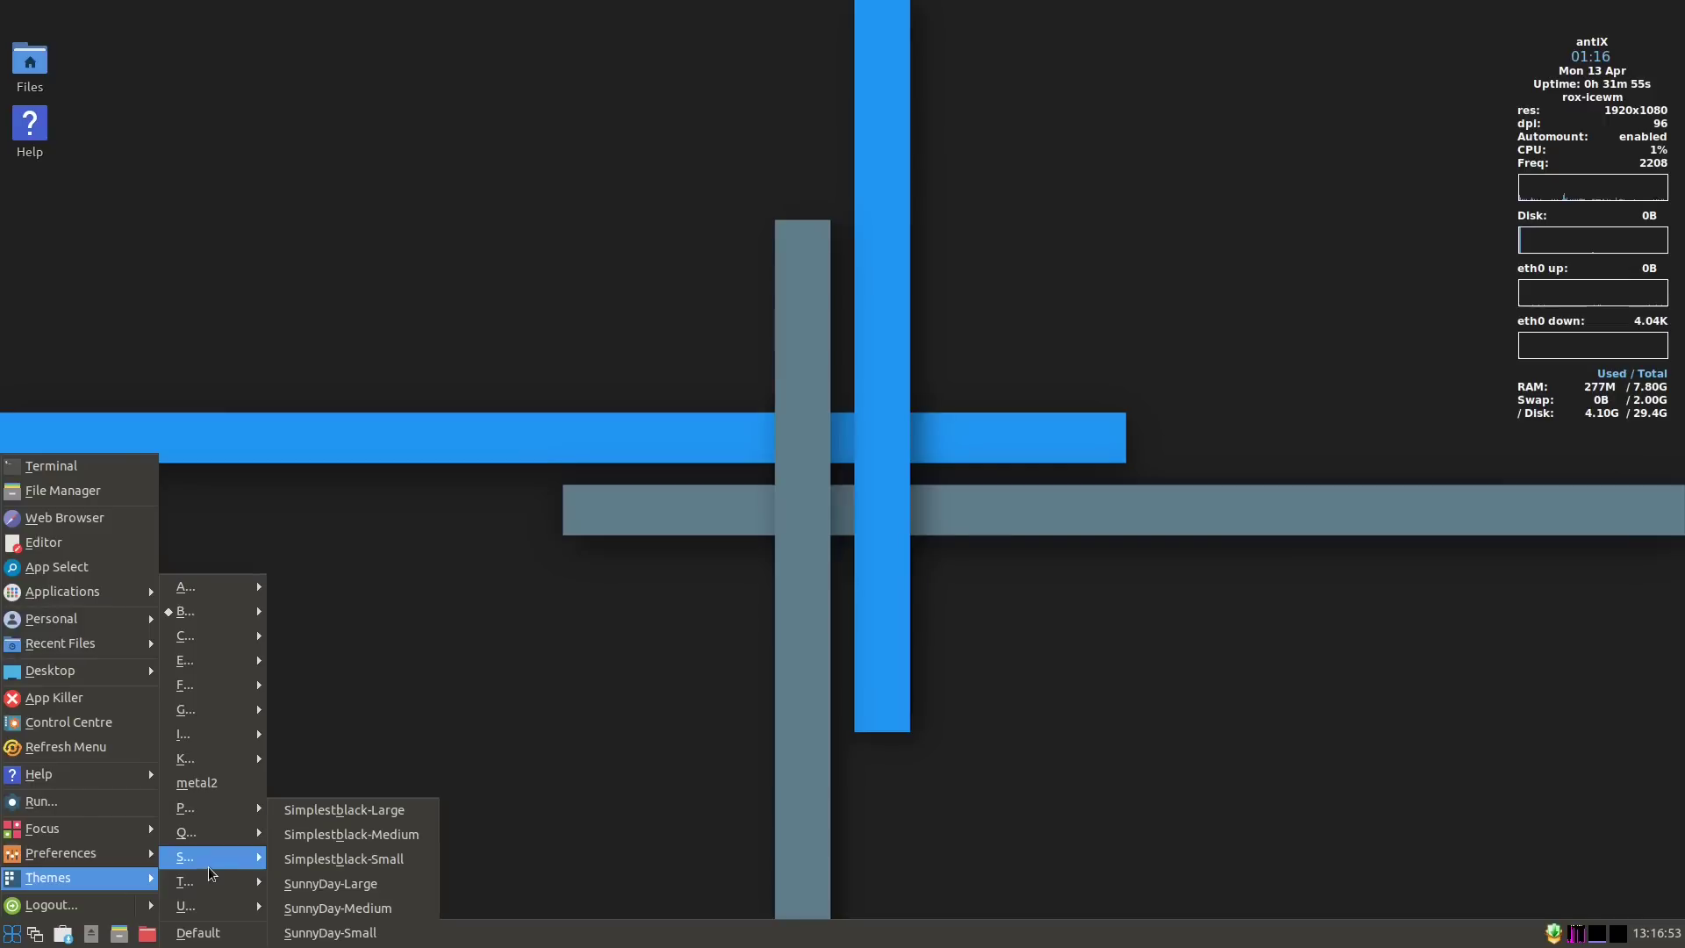
{"action": "mouse_move", "coordinate": [254, 612]}
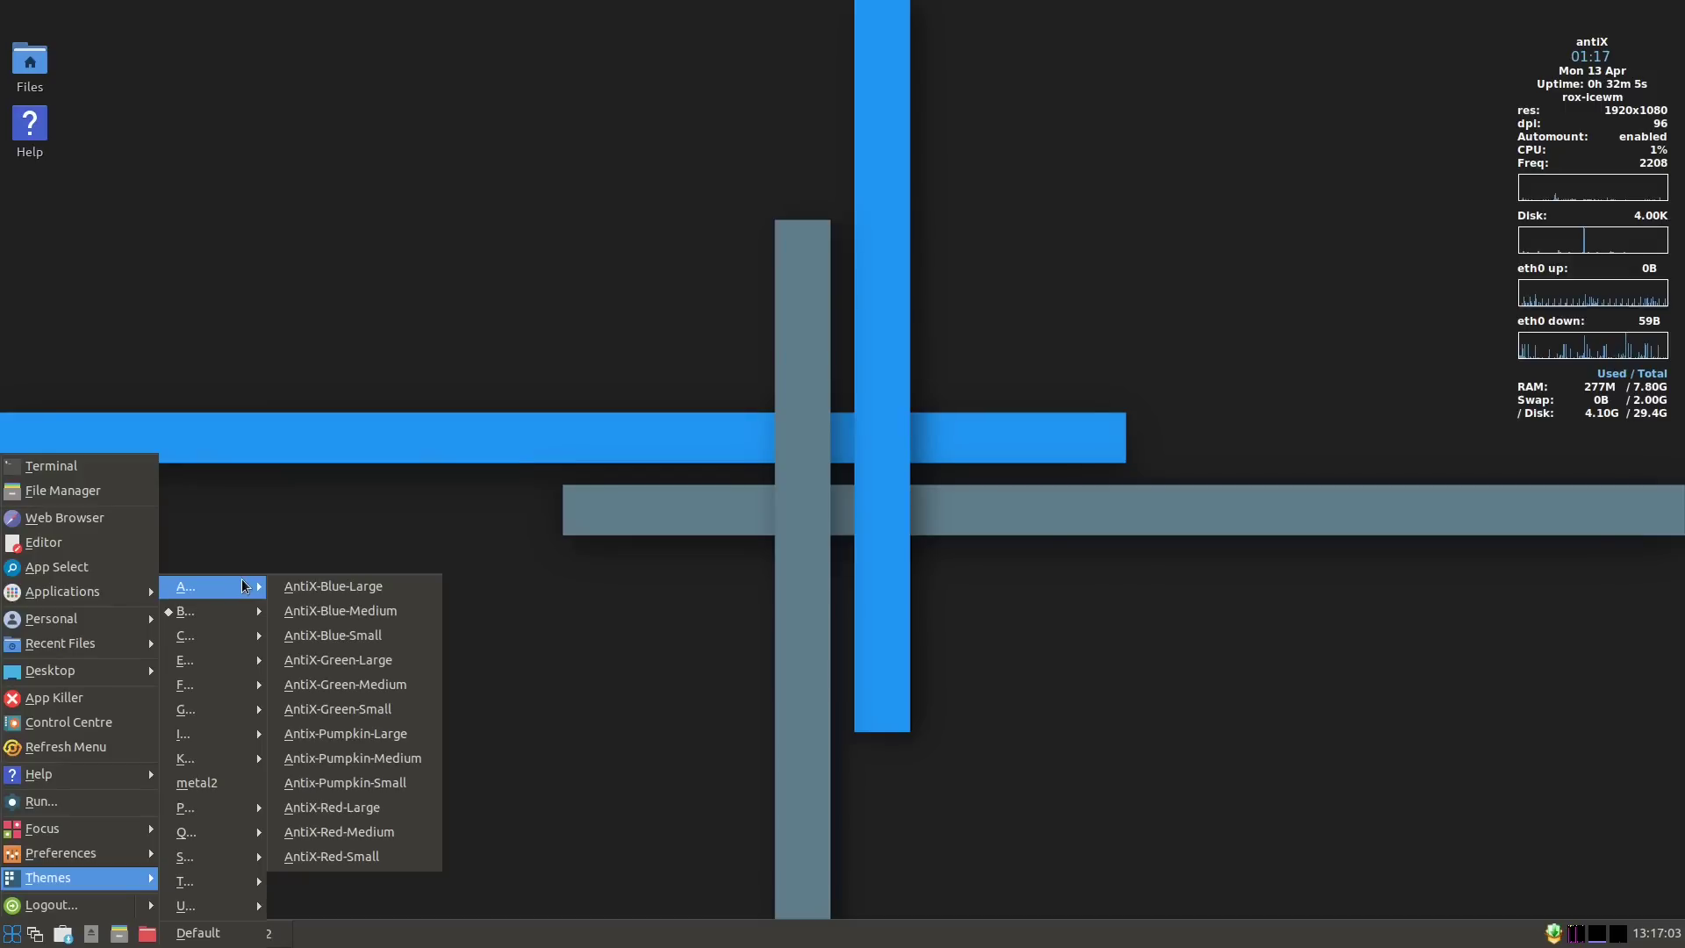
{"action": "left_click", "coordinate": [326, 586]}
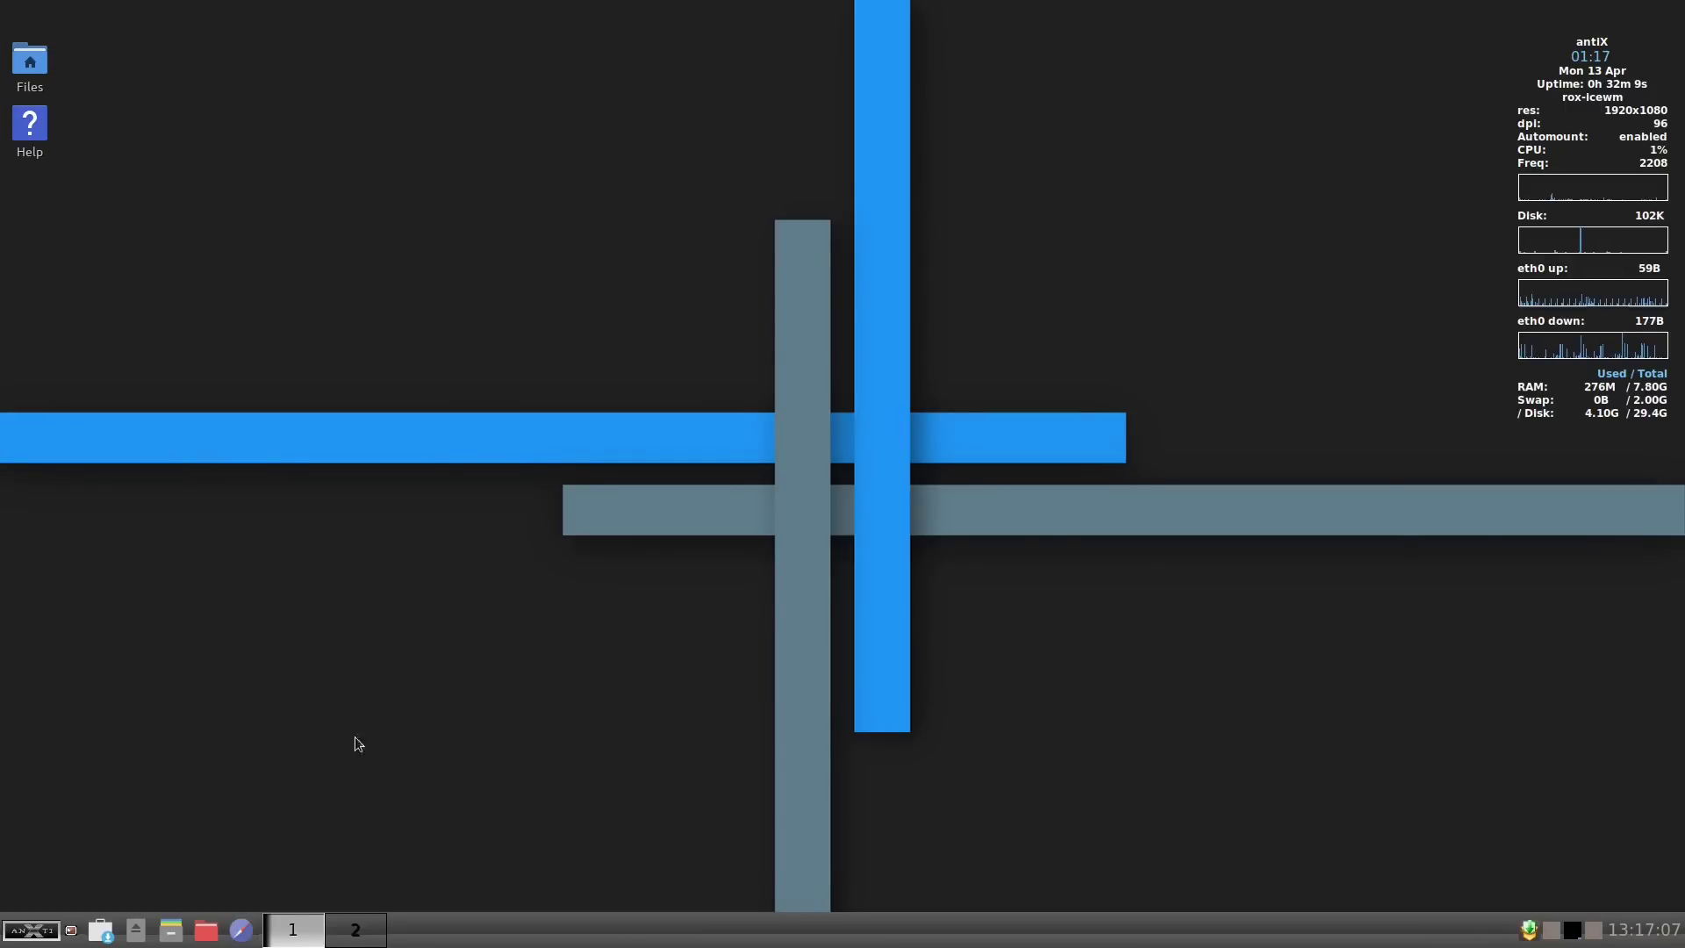
Apply the BlueDay-Medium theme to the IceWM desktop.
{"action": "left_click", "coordinate": [31, 930]}
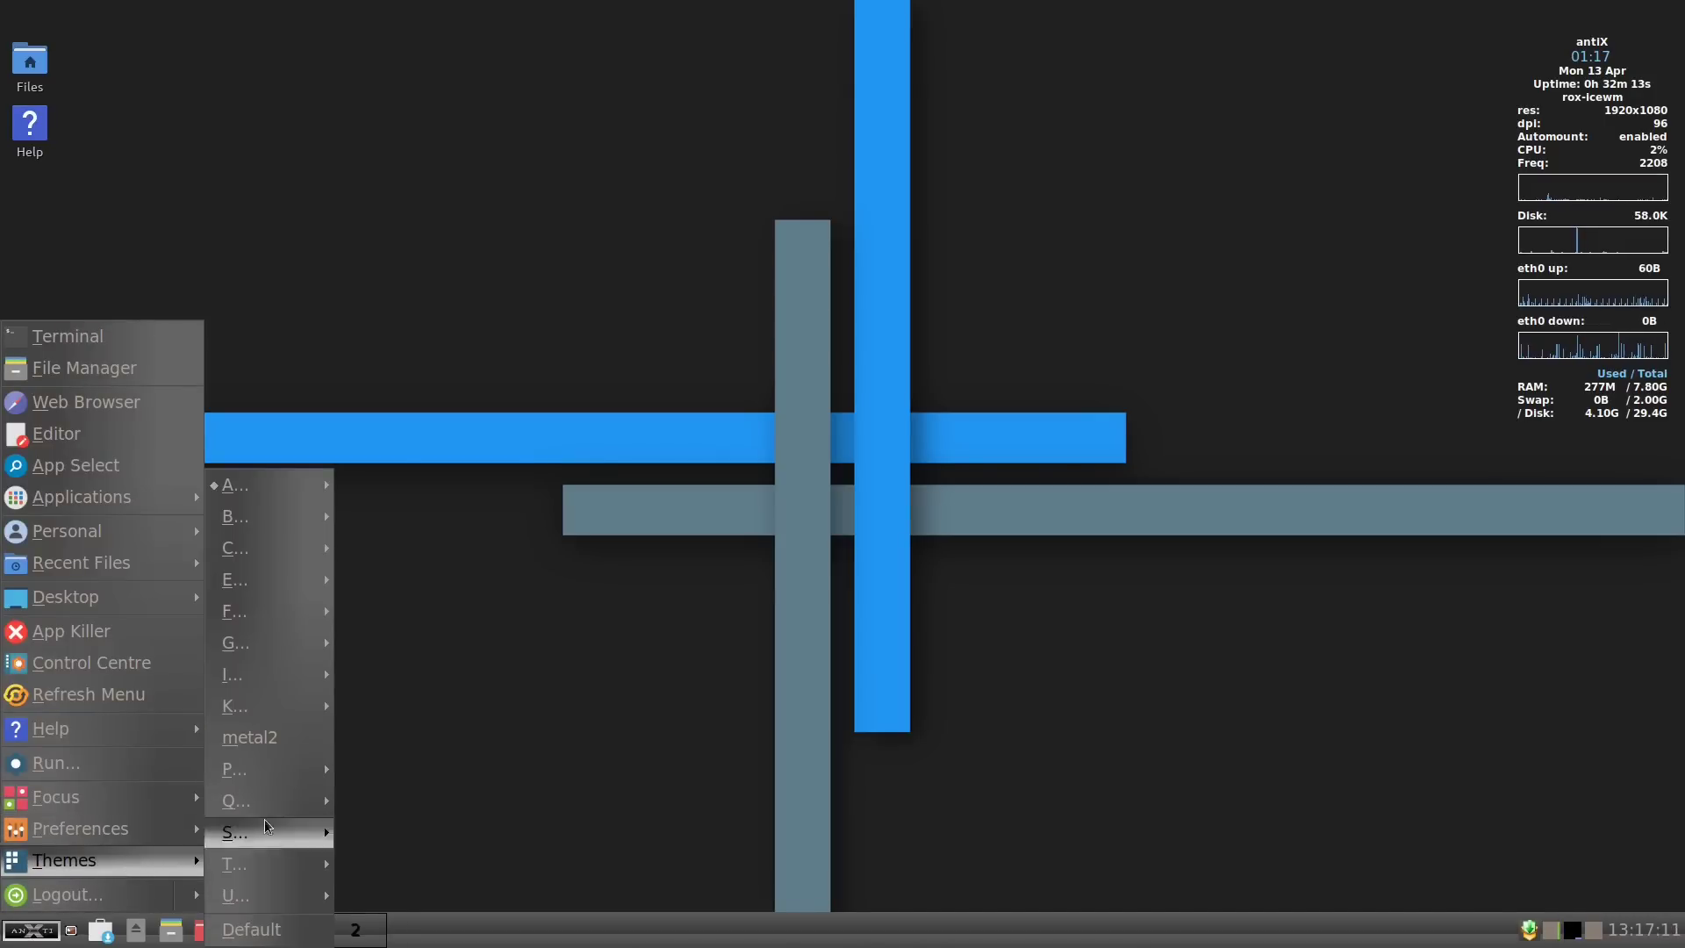
{"action": "mouse_move", "coordinate": [263, 518]}
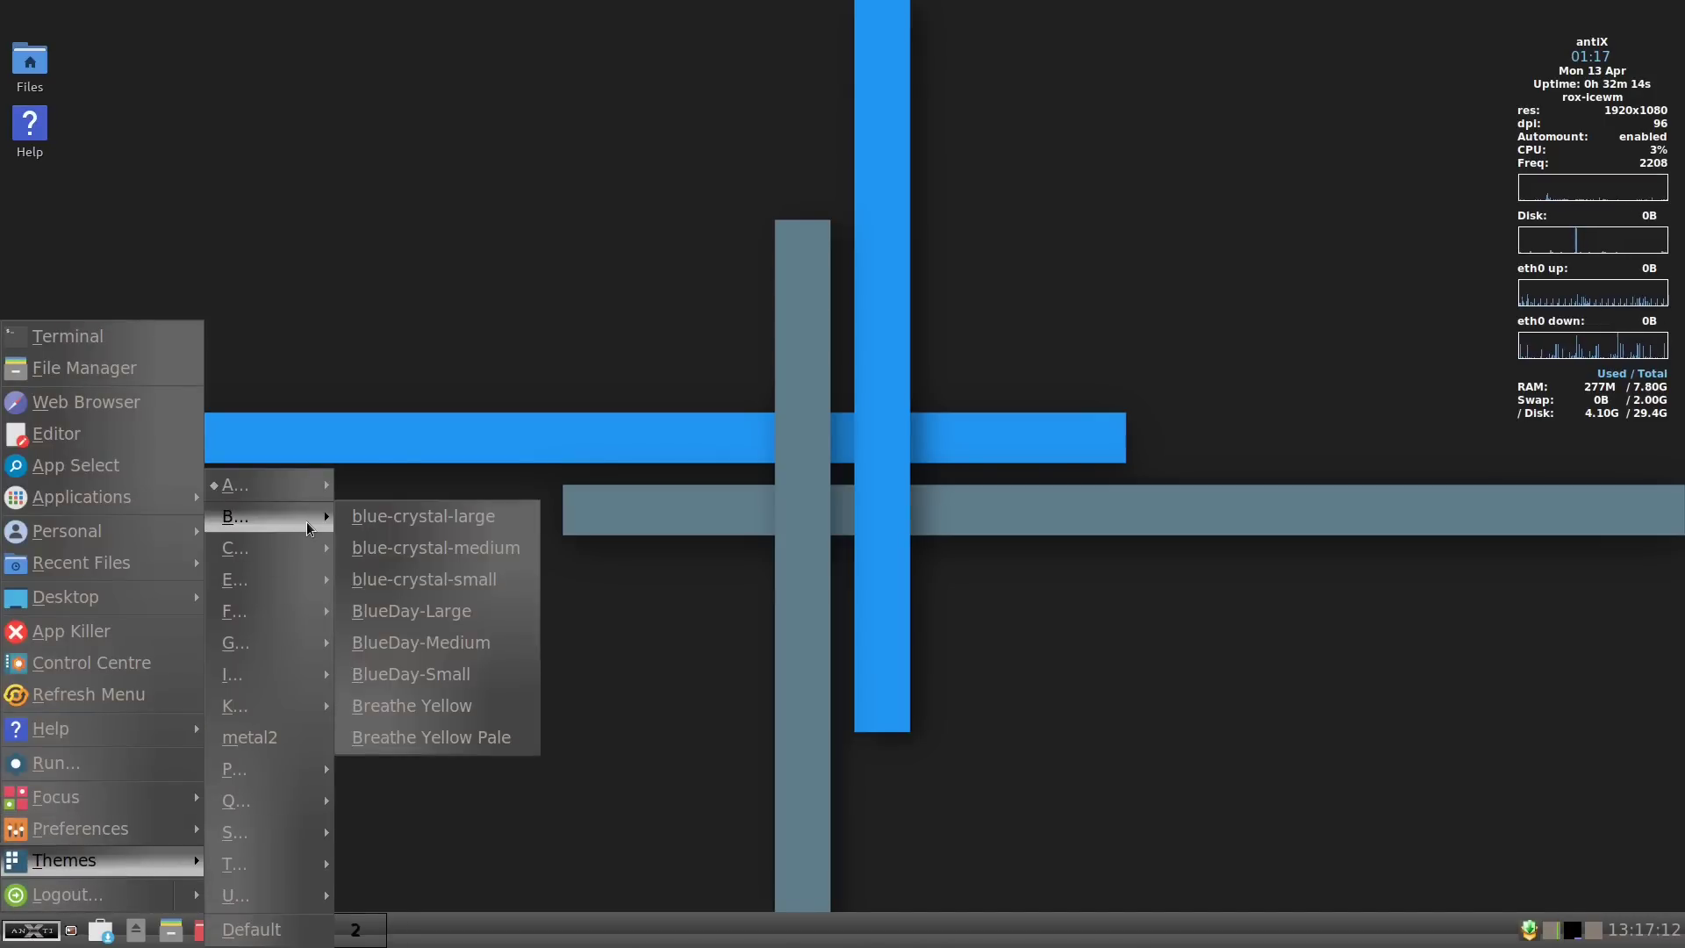
{"action": "left_click", "coordinate": [436, 645]}
Try the Simplestblack-Medium theme on the desktop, followed by the UltraBlack-Medium theme.
{"action": "left_click", "coordinate": [11, 933]}
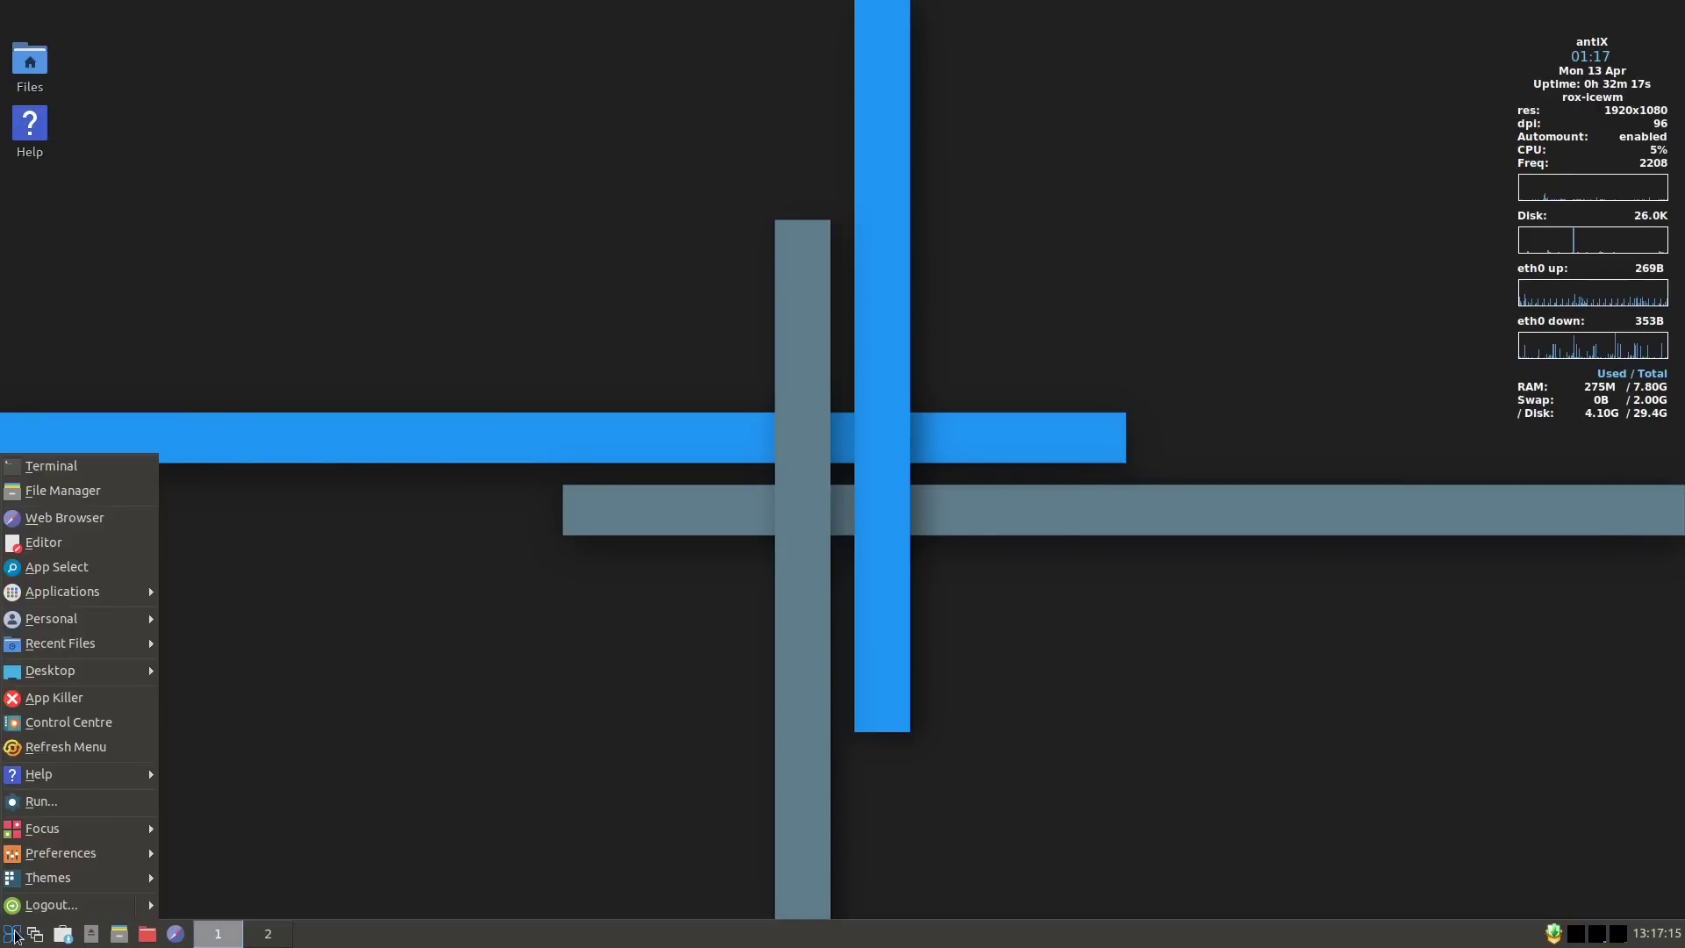
{"action": "mouse_move", "coordinate": [123, 877]}
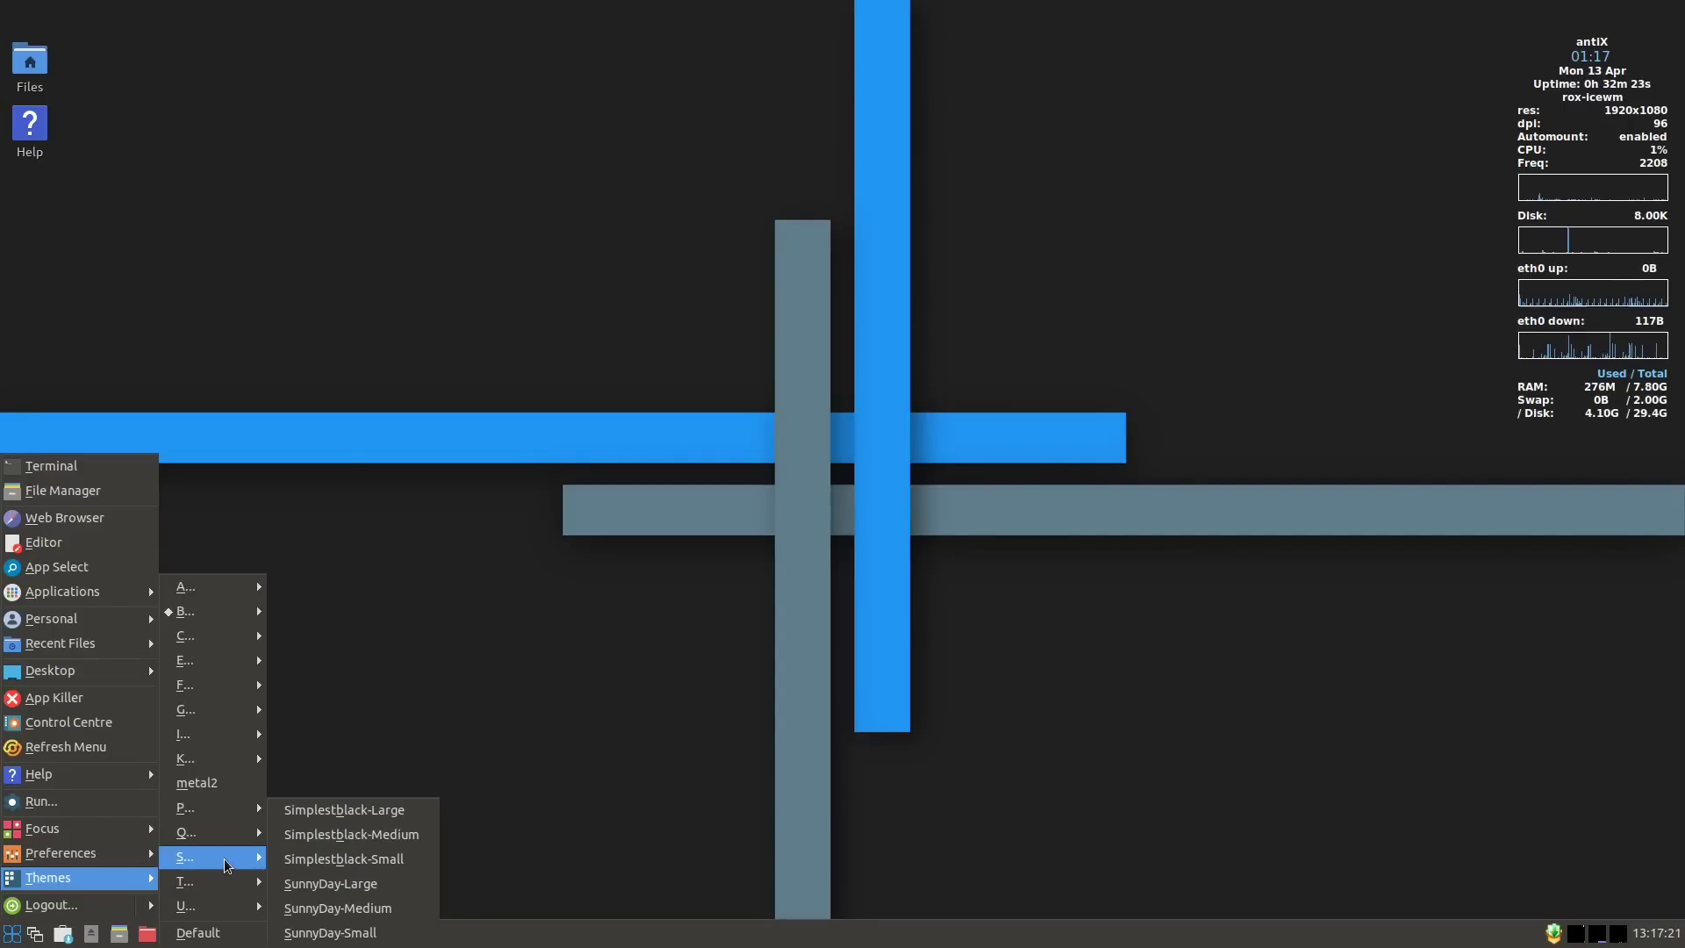
{"action": "left_click", "coordinate": [364, 838]}
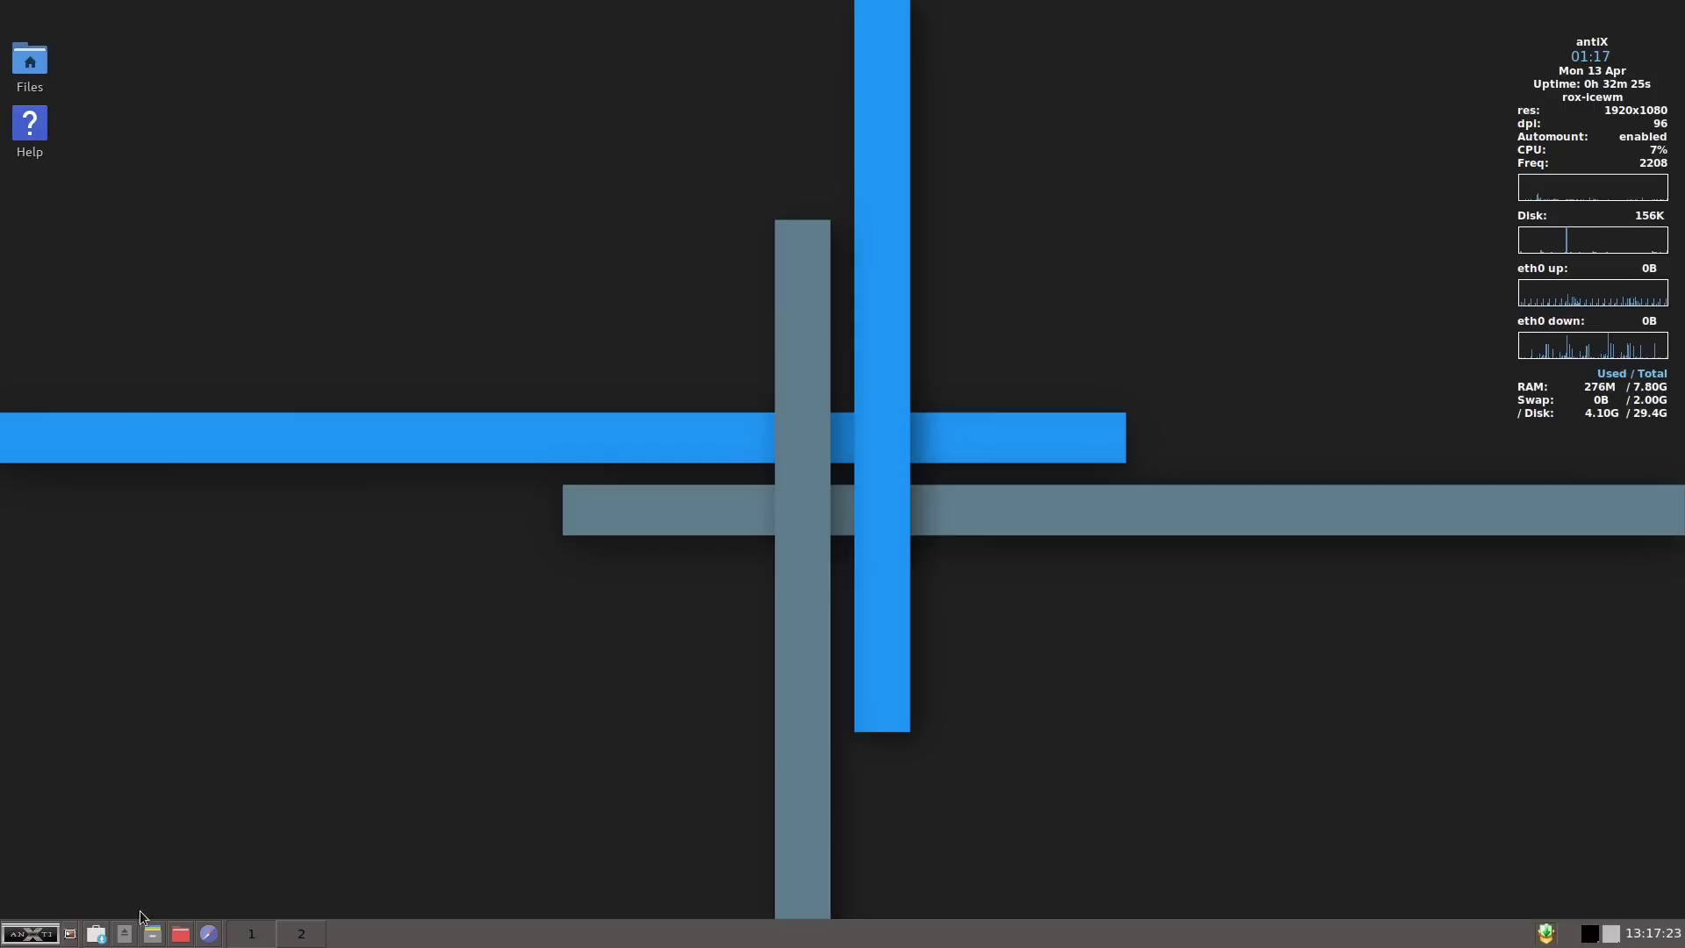
{"action": "left_click", "coordinate": [24, 937]}
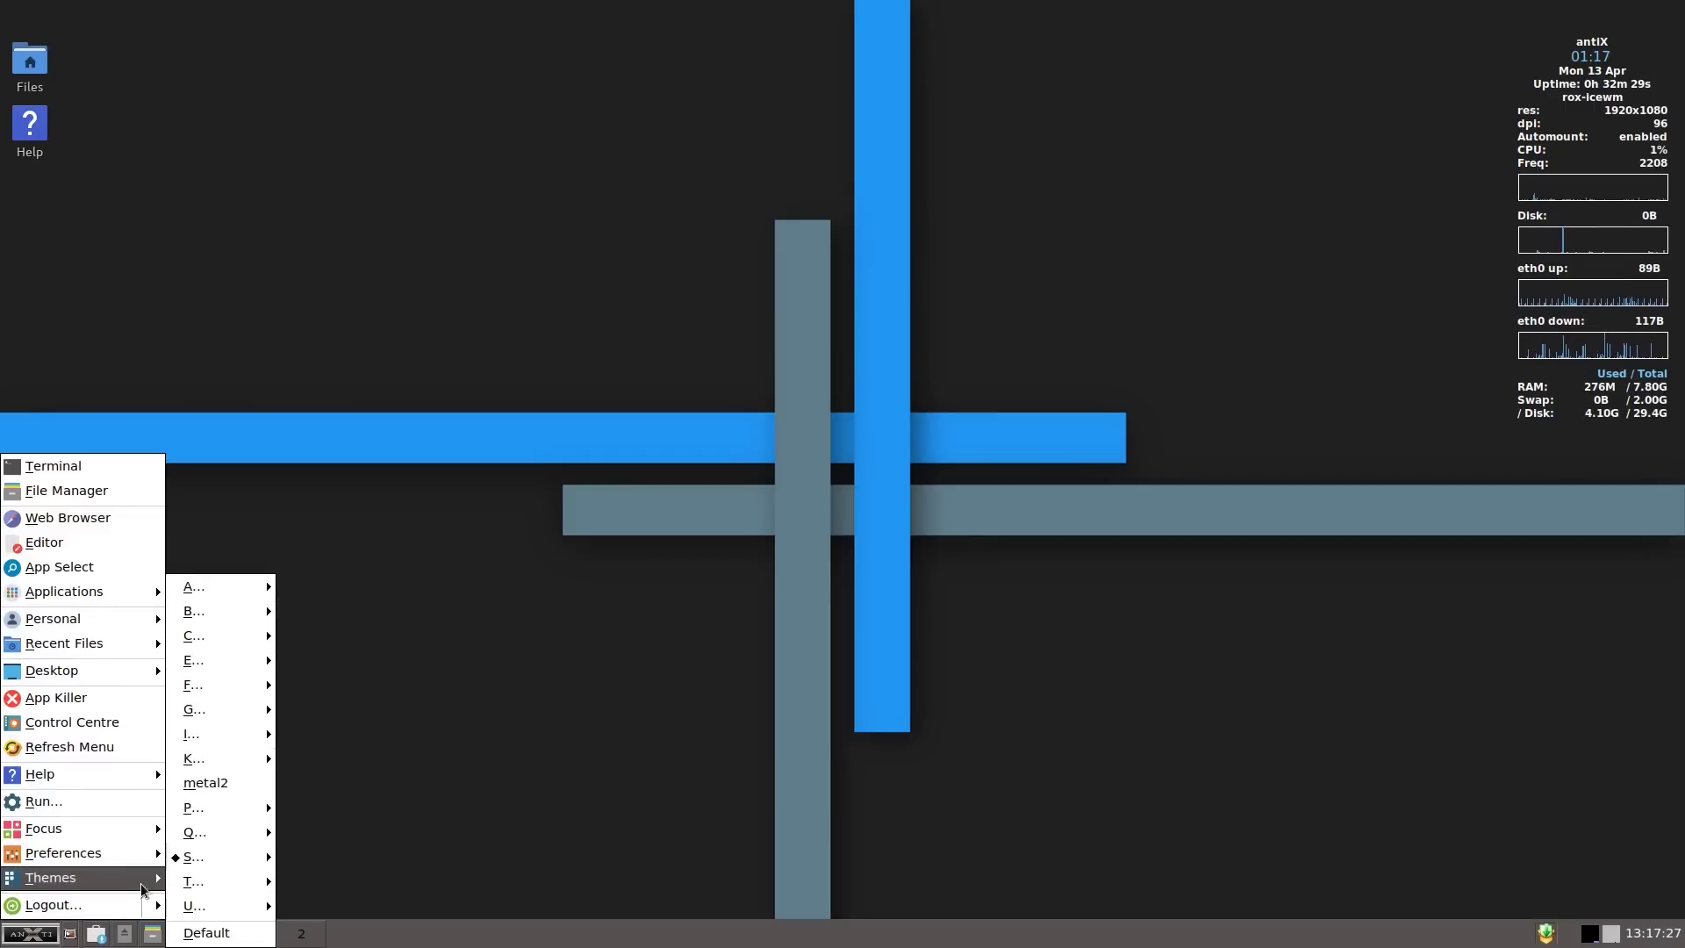
{"action": "mouse_move", "coordinate": [219, 906]}
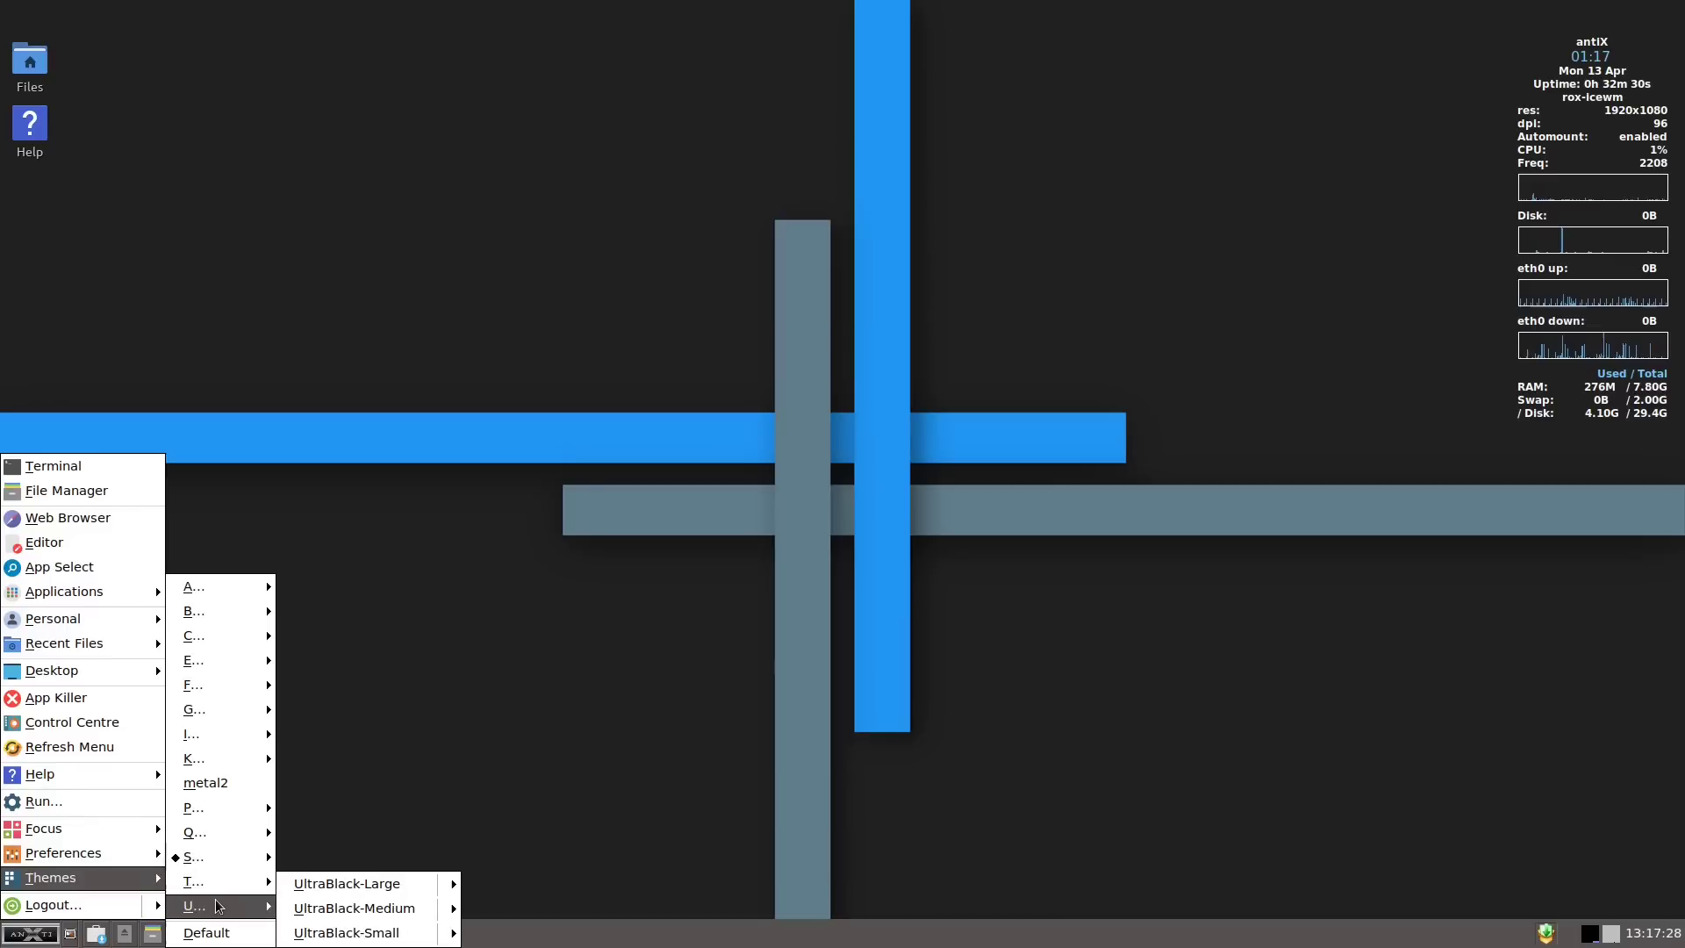
{"action": "left_click", "coordinate": [366, 911]}
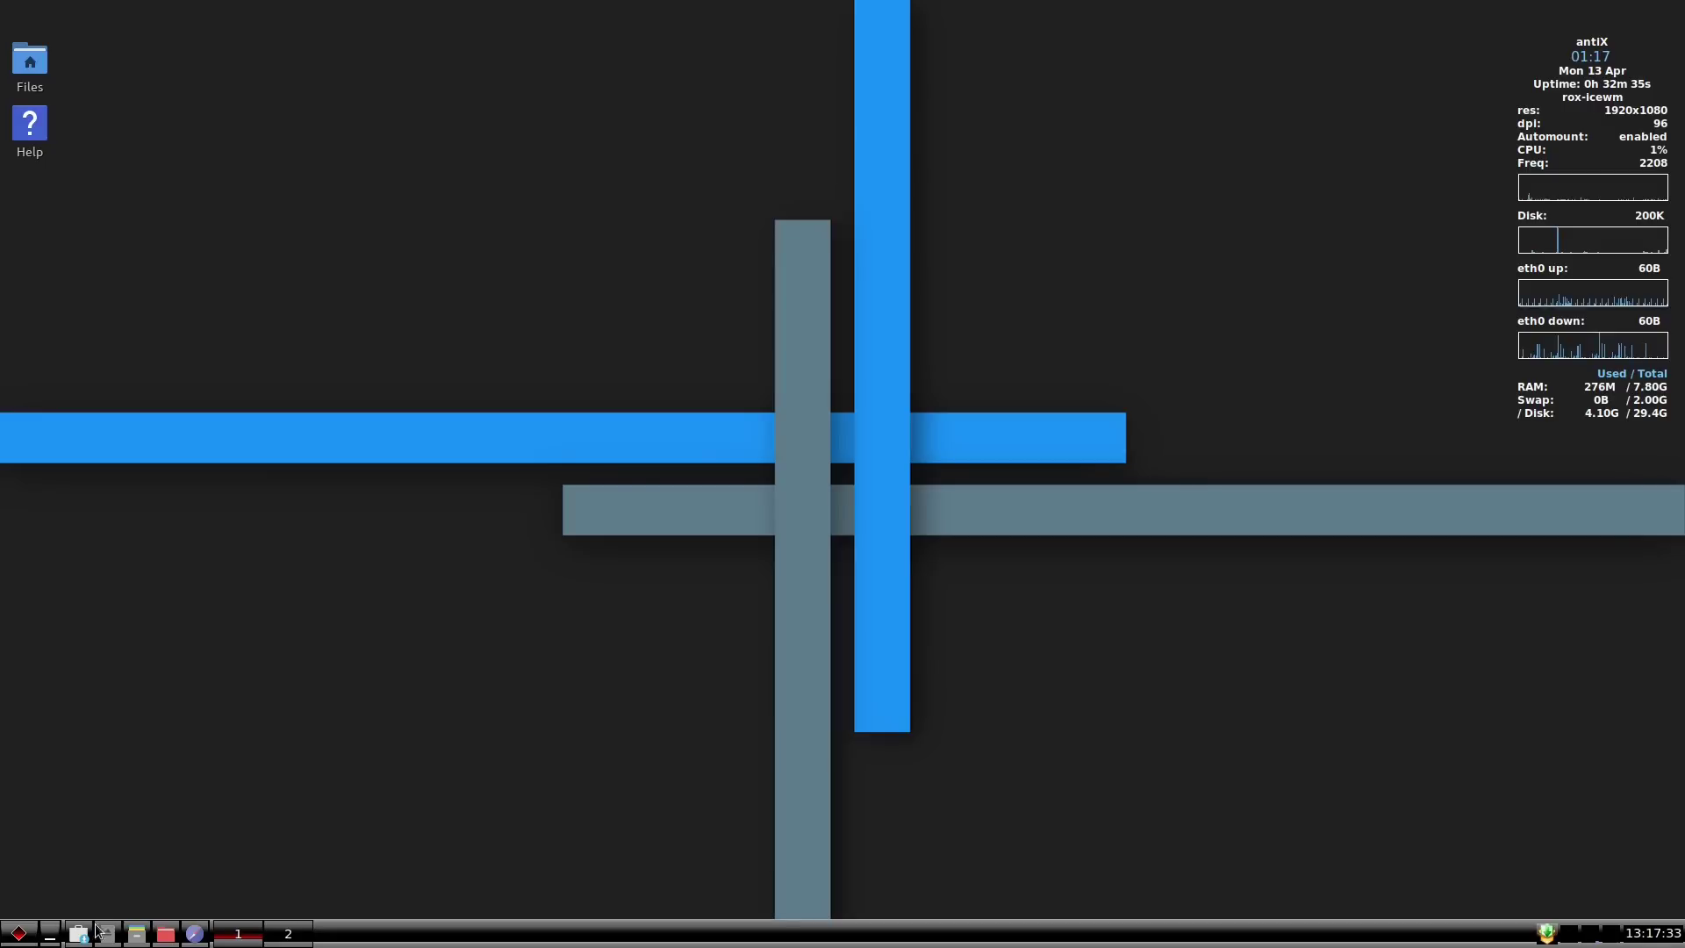
View the logout options in the Exit Session dialog and close it without choosing one.
{"action": "left_click", "coordinate": [20, 934]}
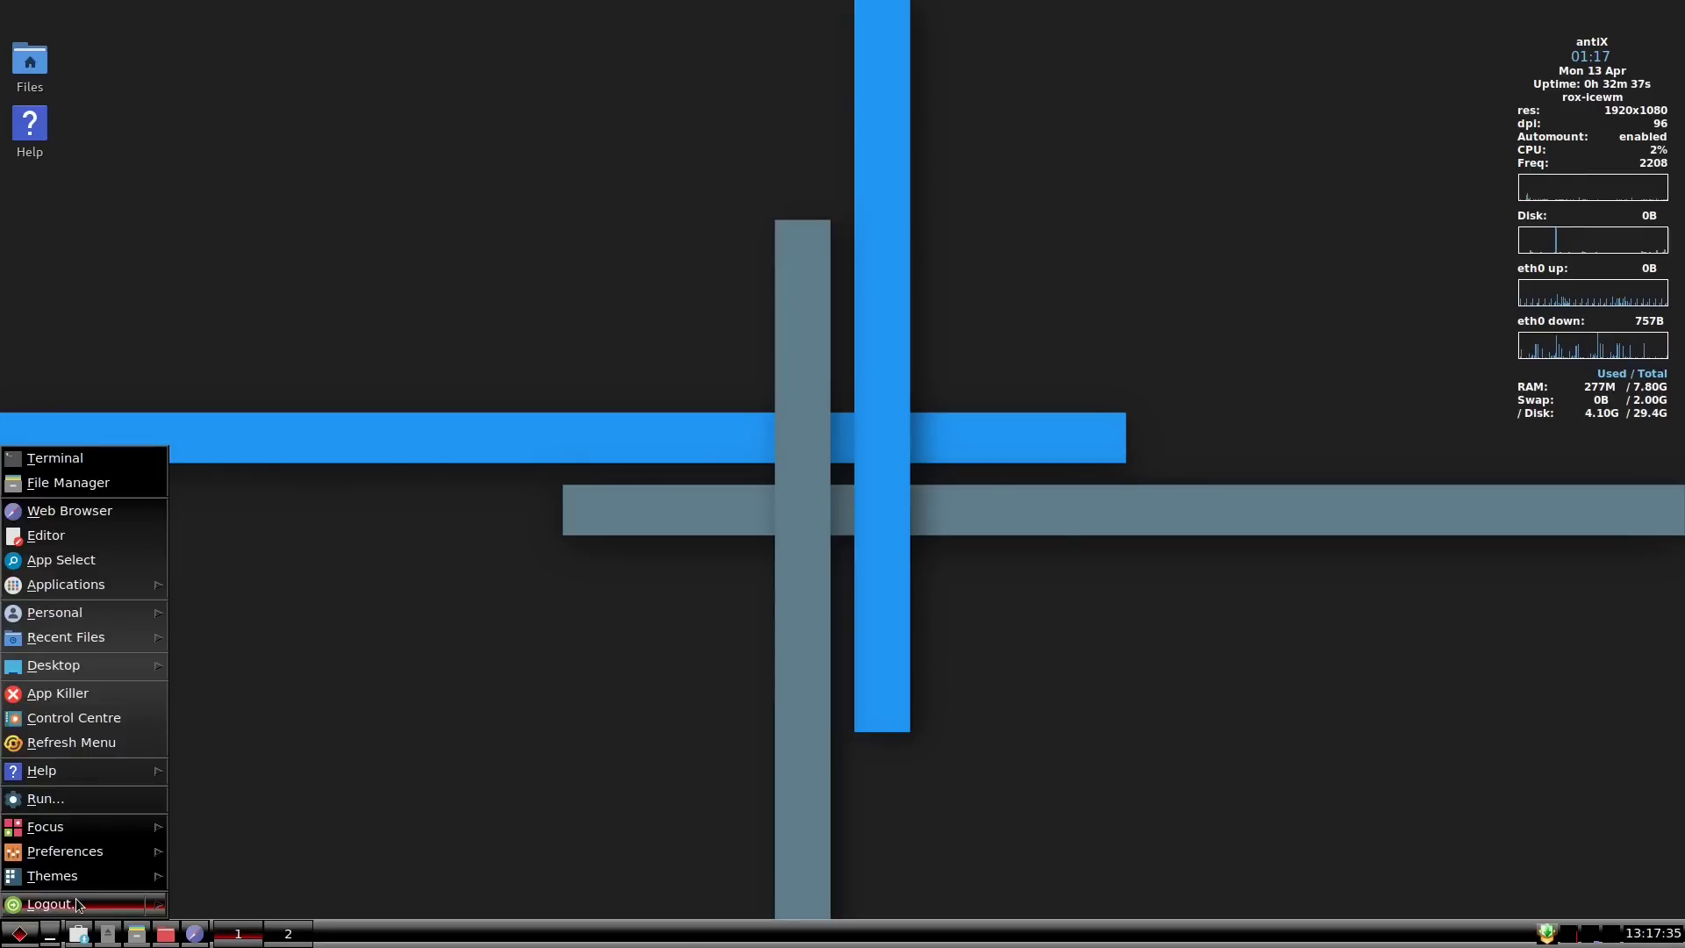
{"action": "left_click", "coordinate": [78, 905]}
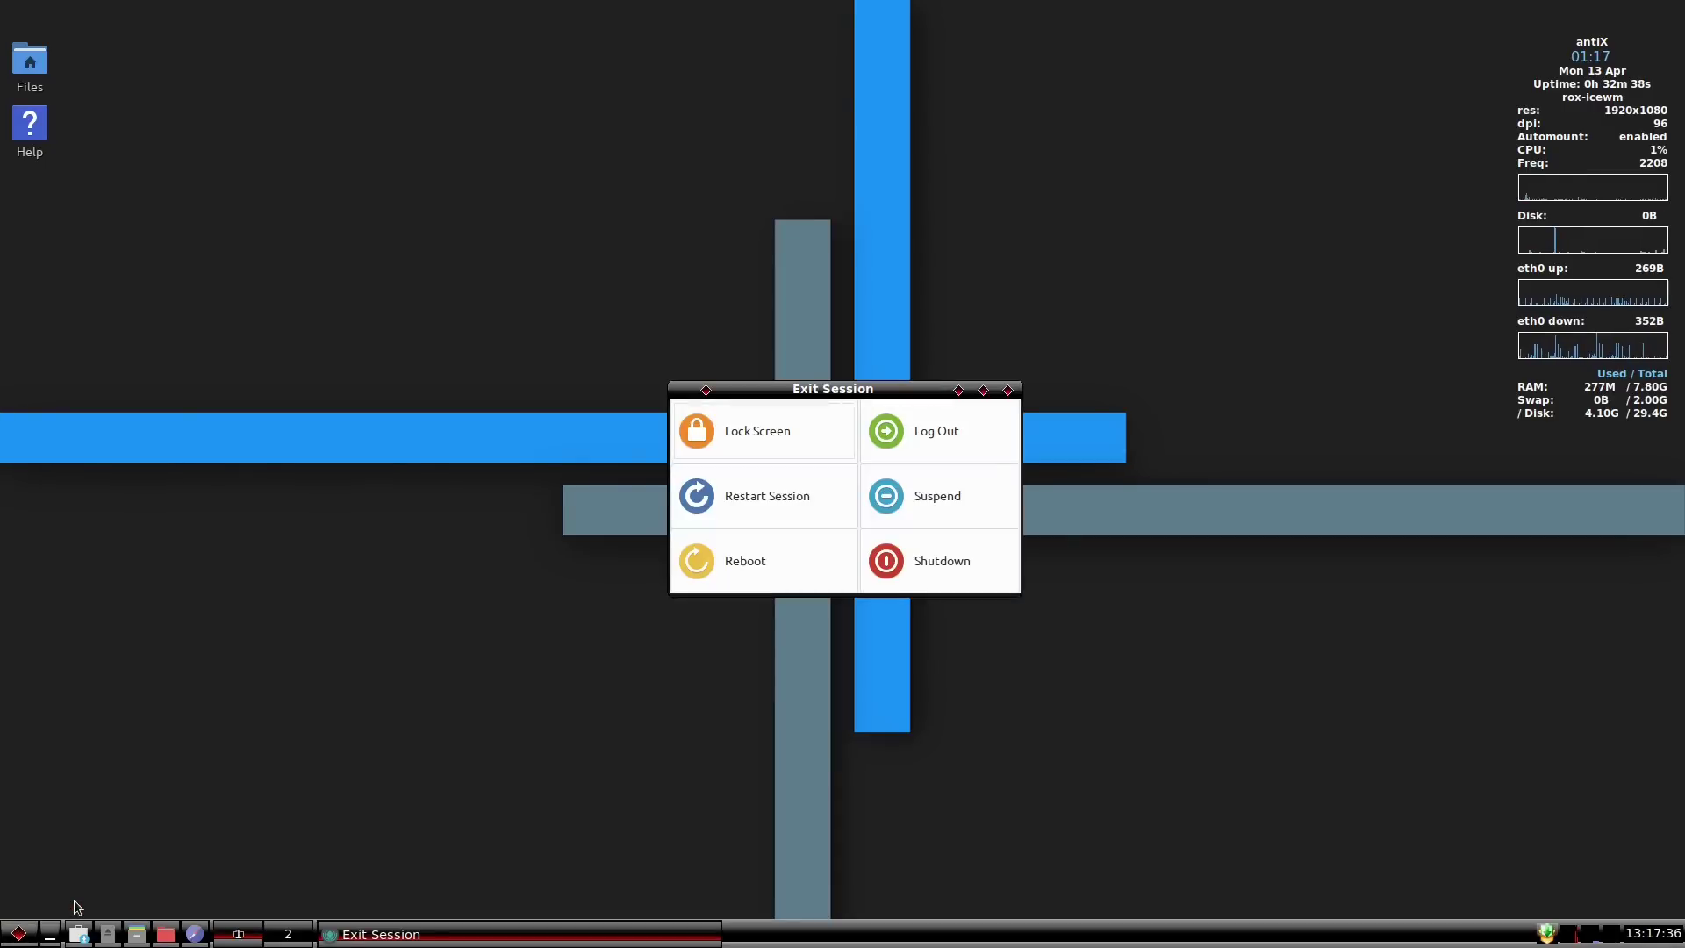
{"action": "left_click", "coordinate": [1008, 390]}
Switch the desktop theme from UltraBlack-Medium back to BlueDay-Medium.
{"action": "left_click", "coordinate": [20, 934]}
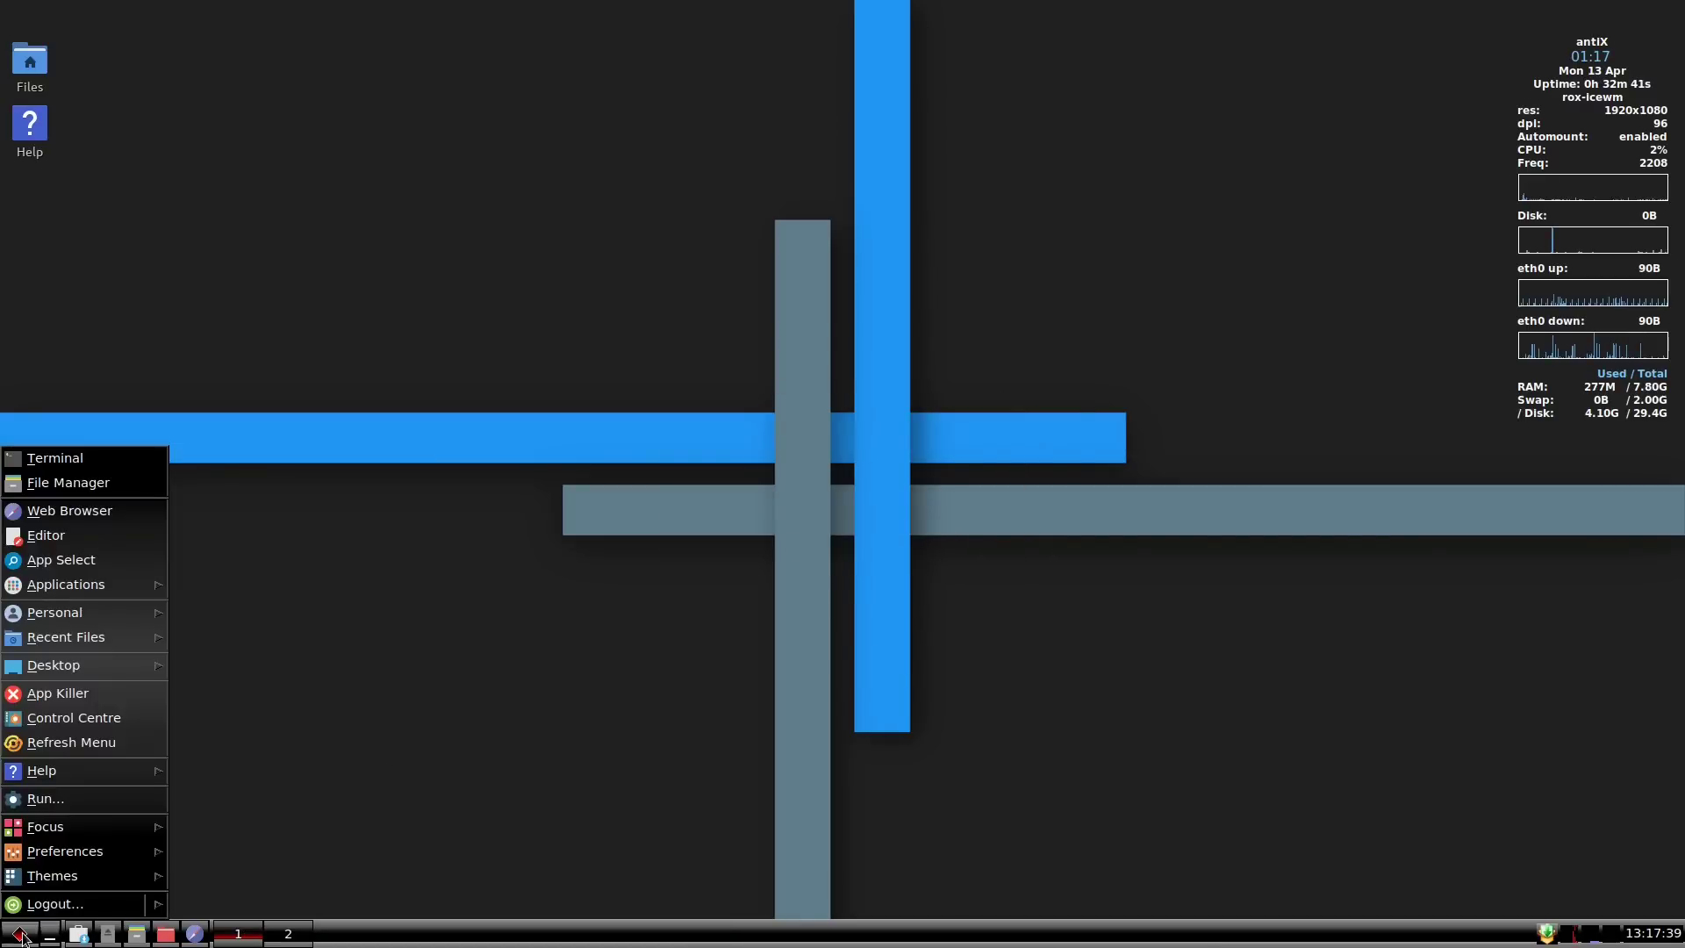
{"action": "mouse_move", "coordinate": [261, 610]}
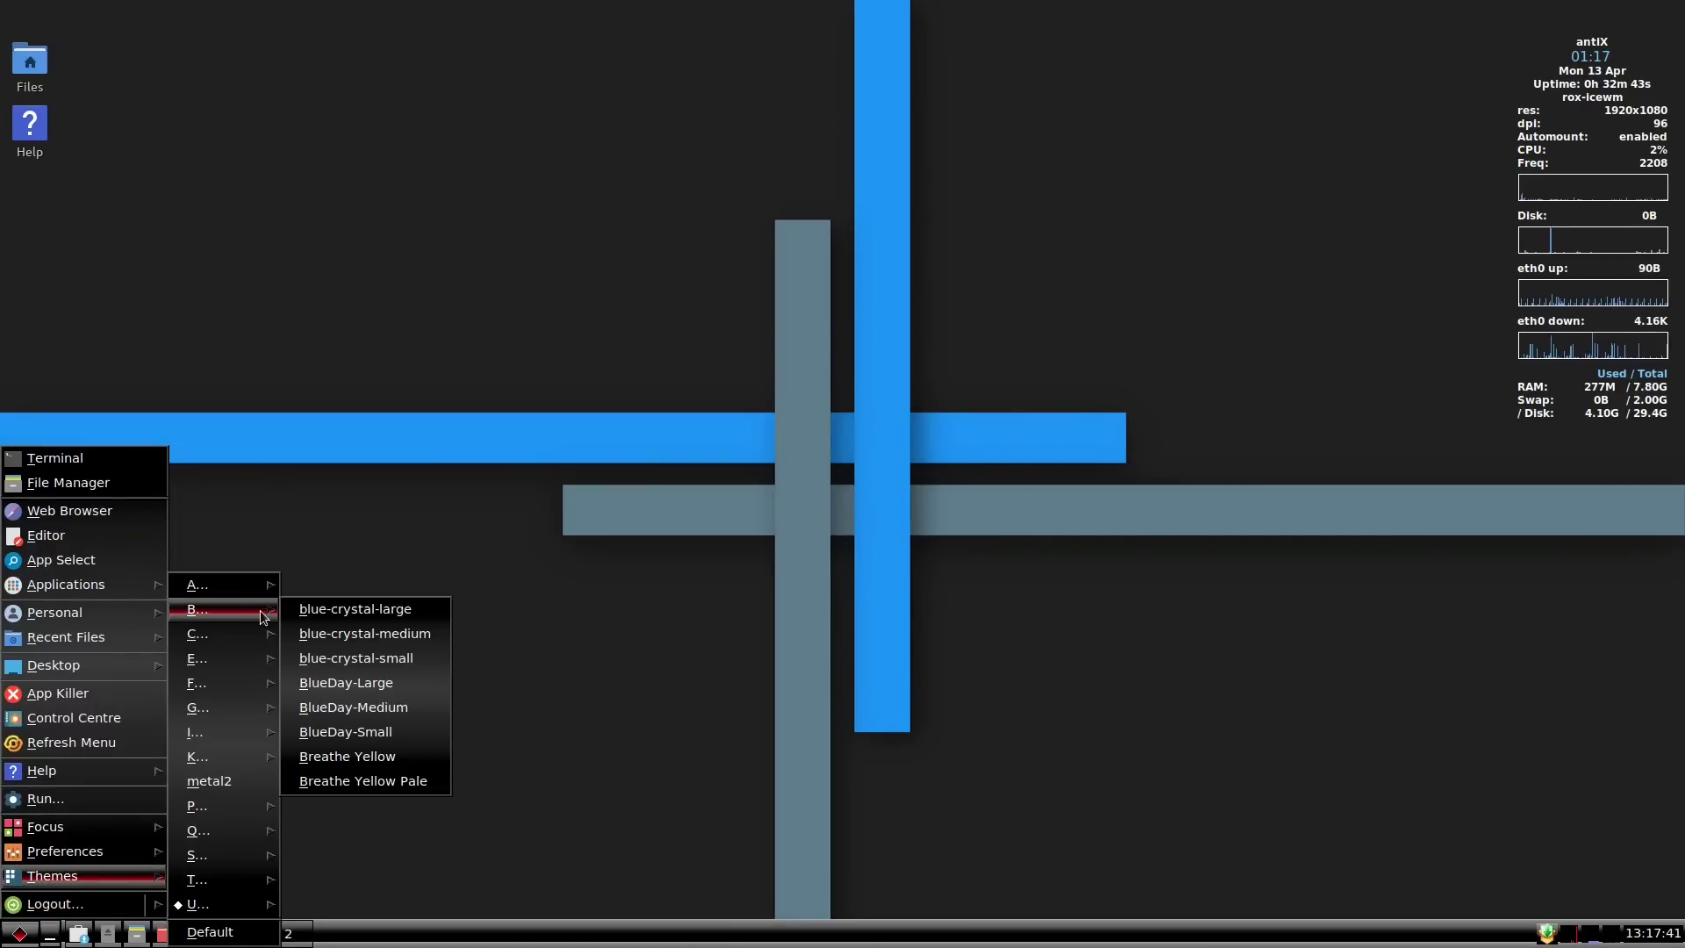
{"action": "left_click", "coordinate": [383, 710]}
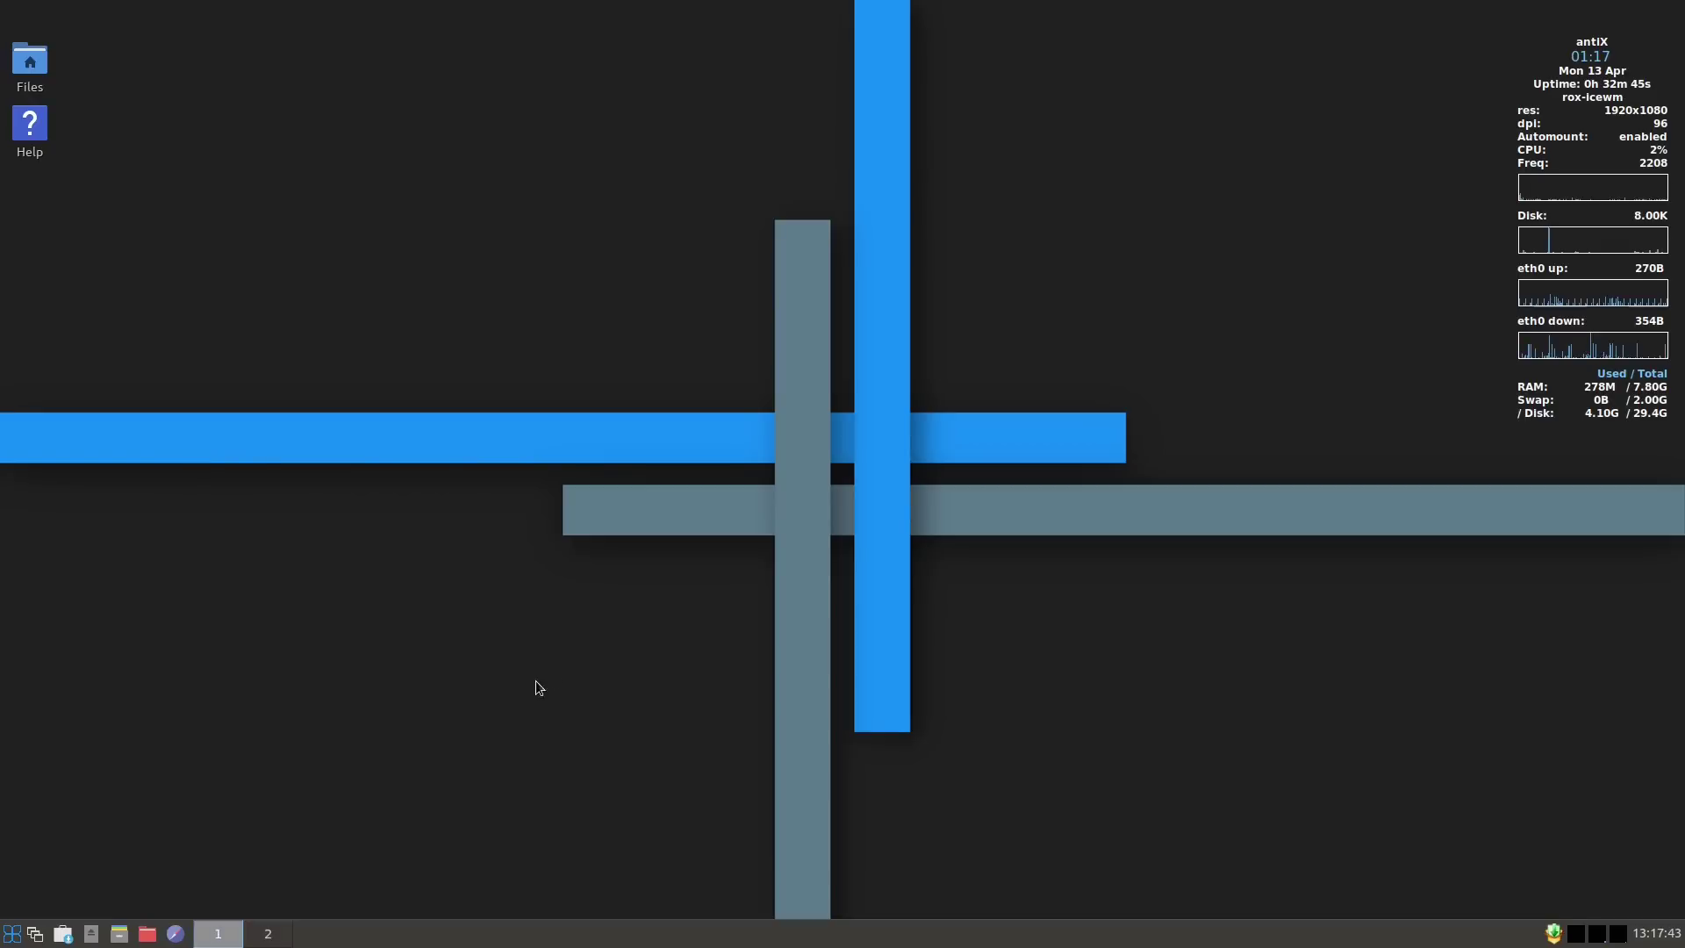